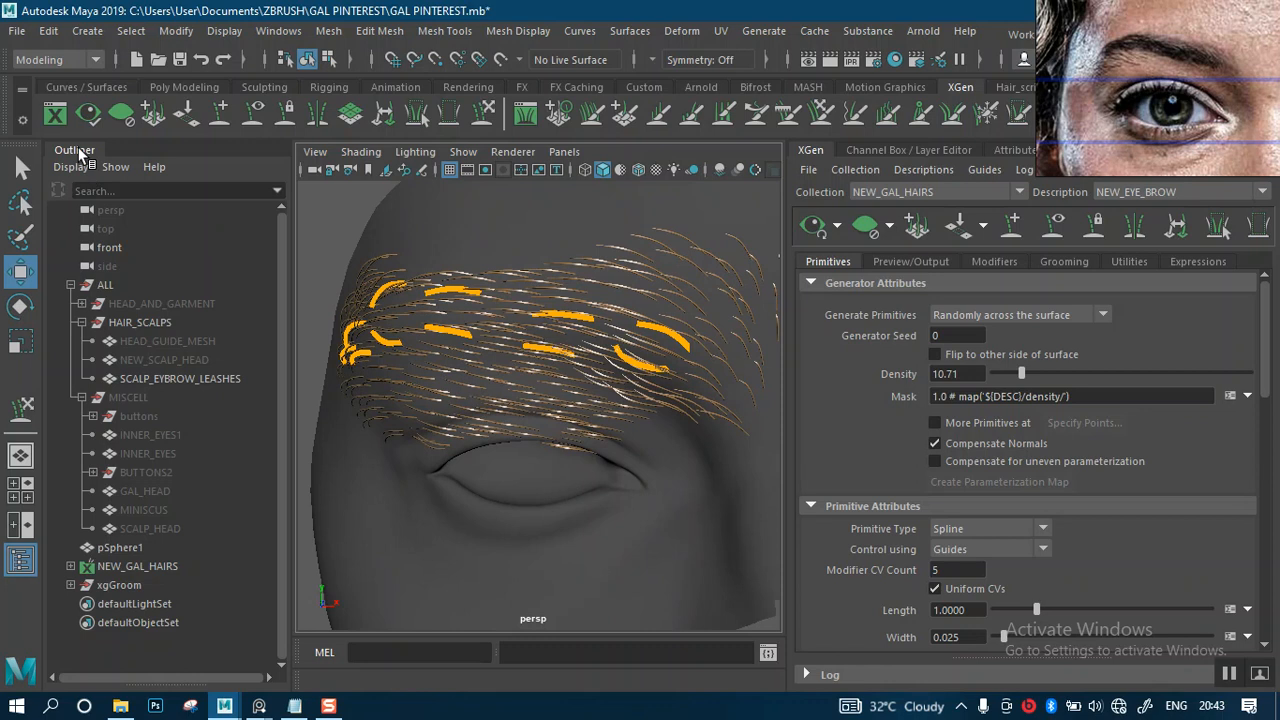
Step: Inspect the eyebrow hairs, the wireframe of the scalp mesh beneath them and the description's mask options
right_click_drag(495, 383, 457, 349, "alt")
left_click_drag(457, 349, 500, 366, "alt")
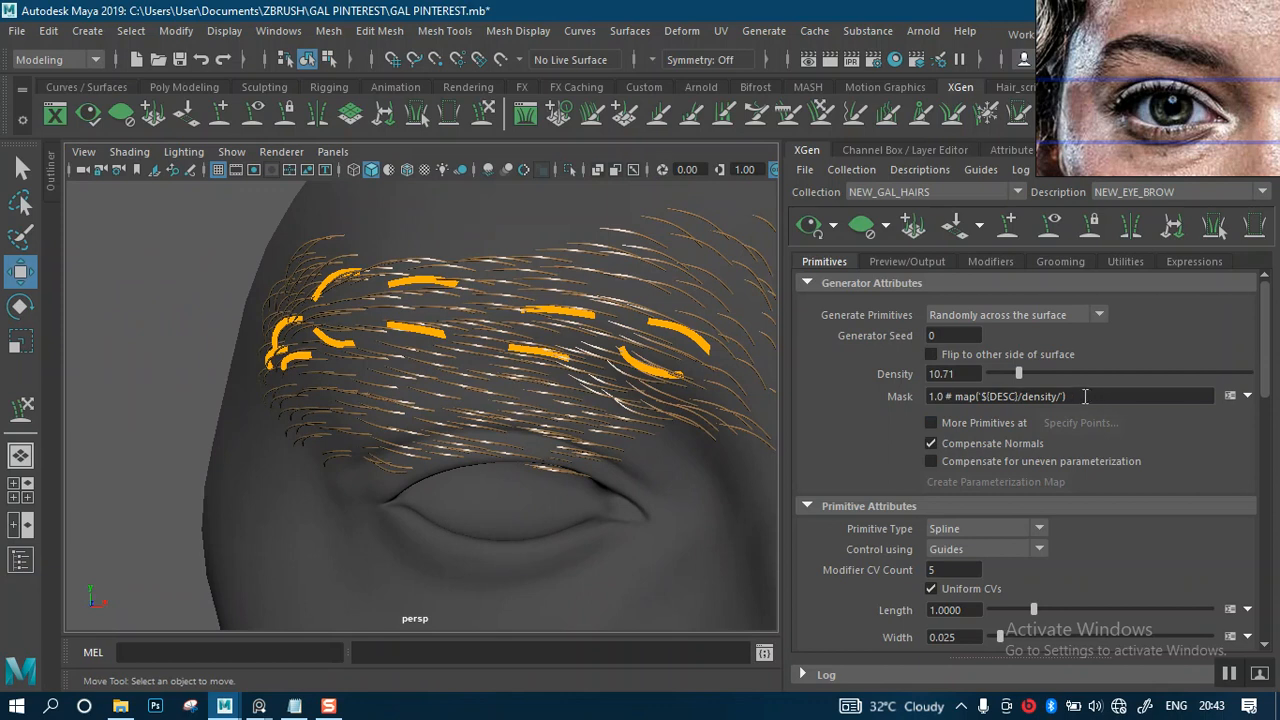
left_click_drag(643, 390, 607, 389, "alt")
left_click(655, 258)
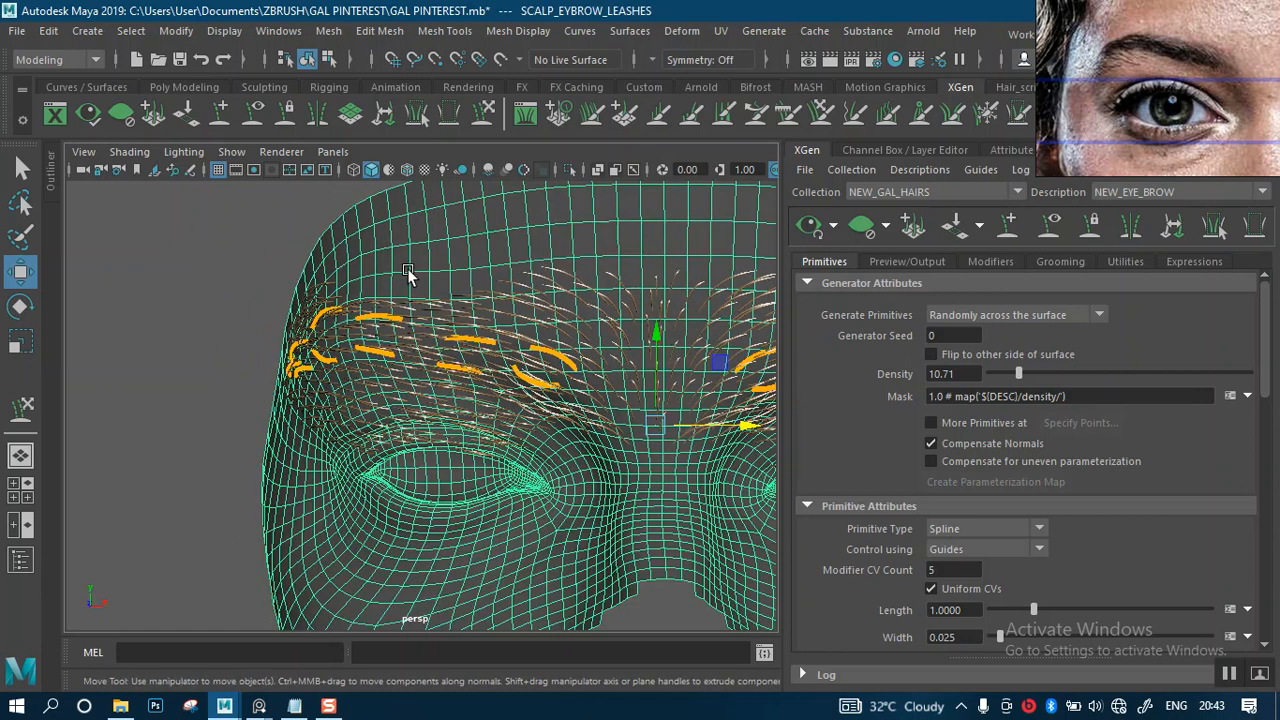
left_click(185, 306)
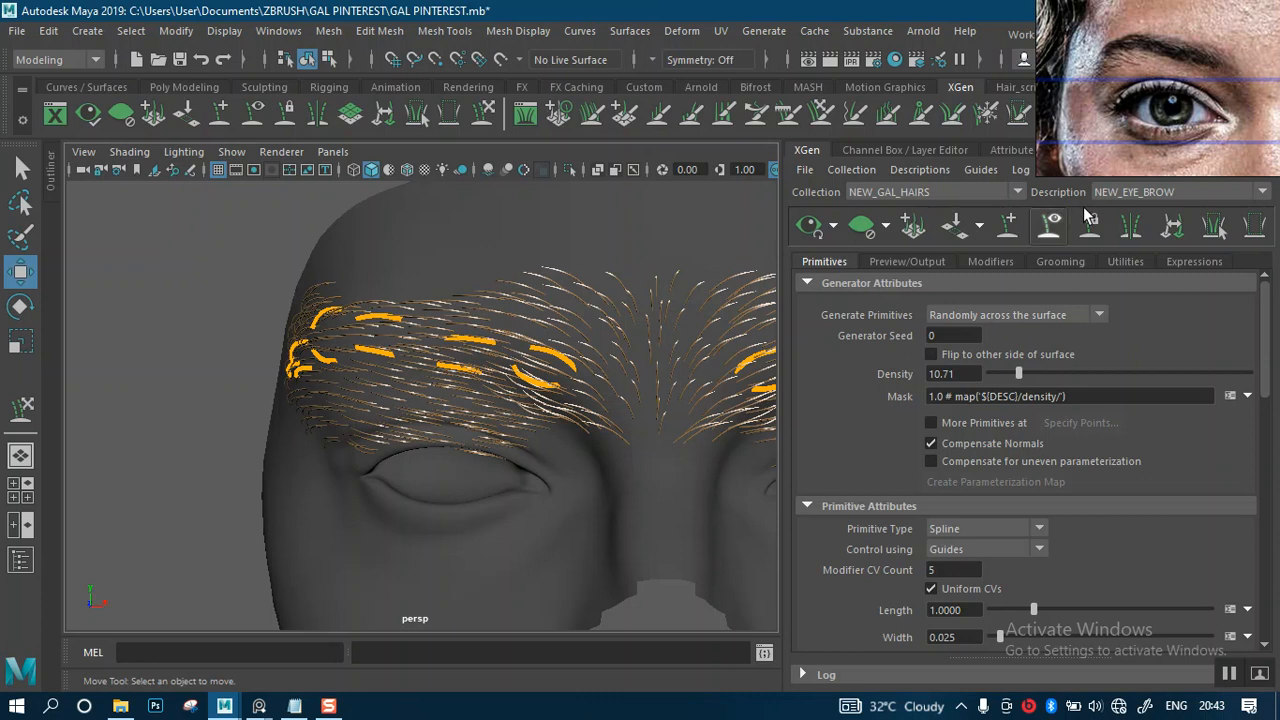
left_click(1148, 192)
left_click(1148, 192)
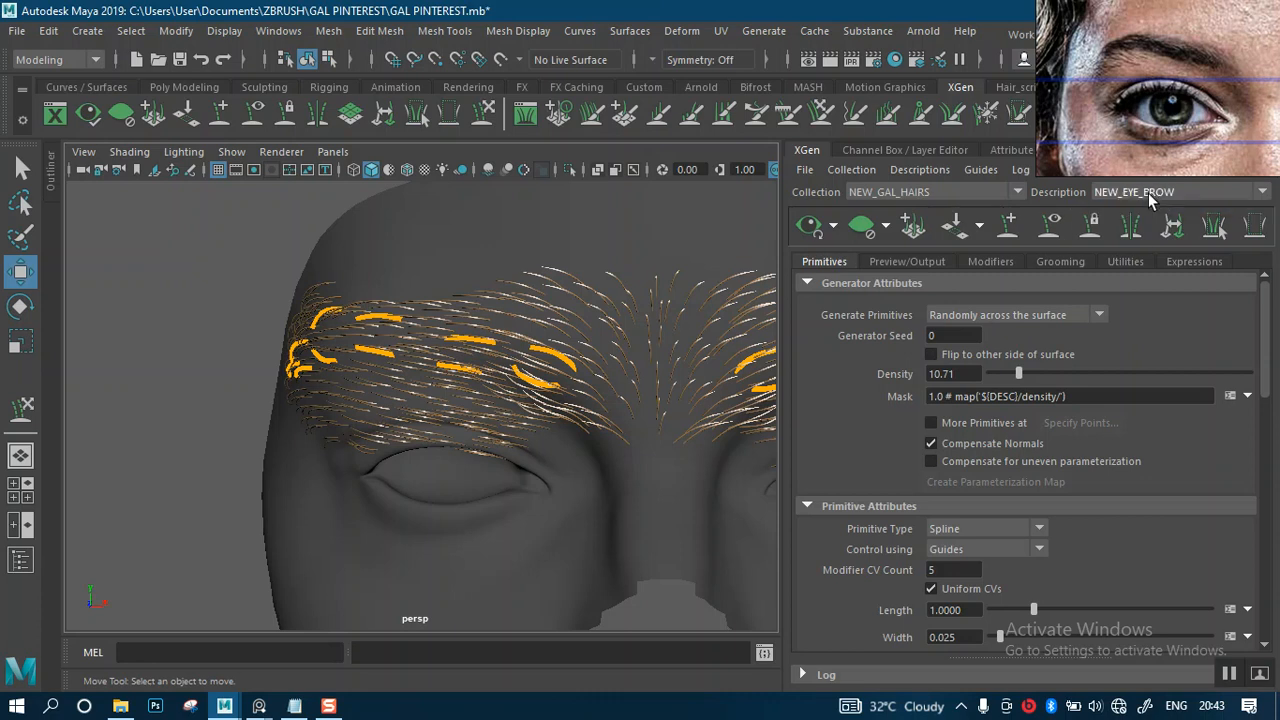
left_click(1248, 397)
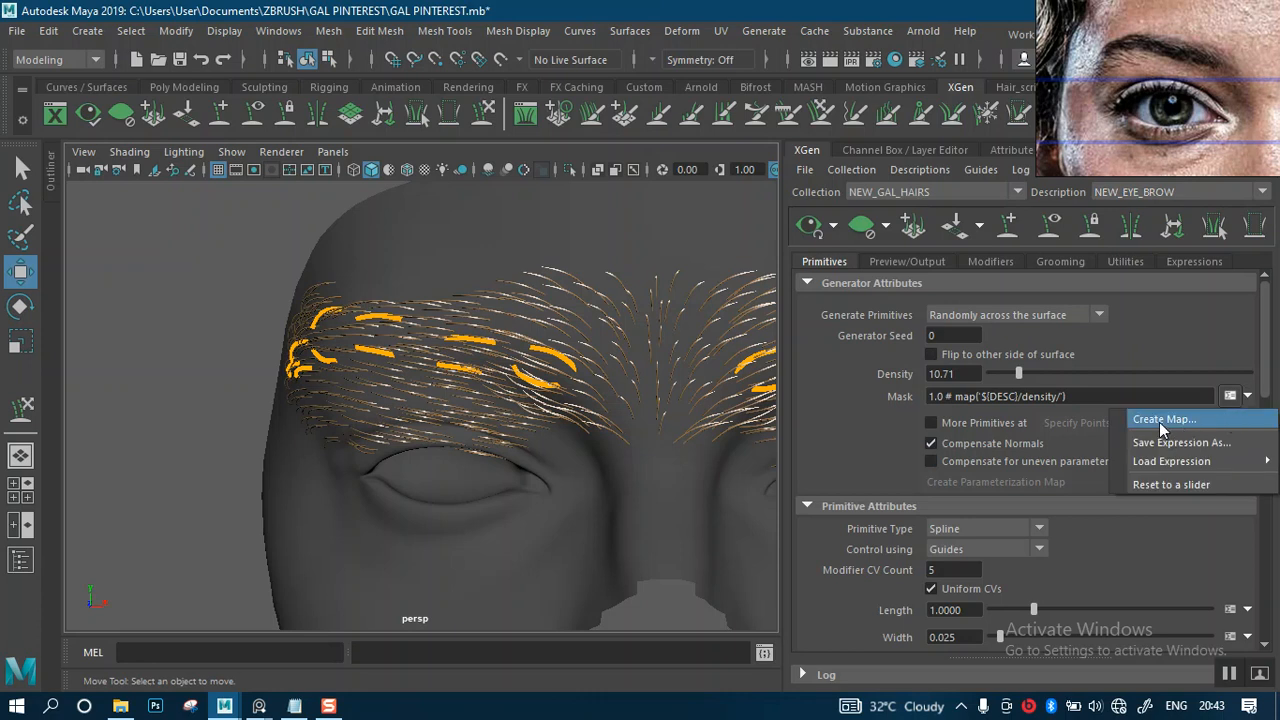
left_click(660, 399)
scroll(655, 402, "up", 2)
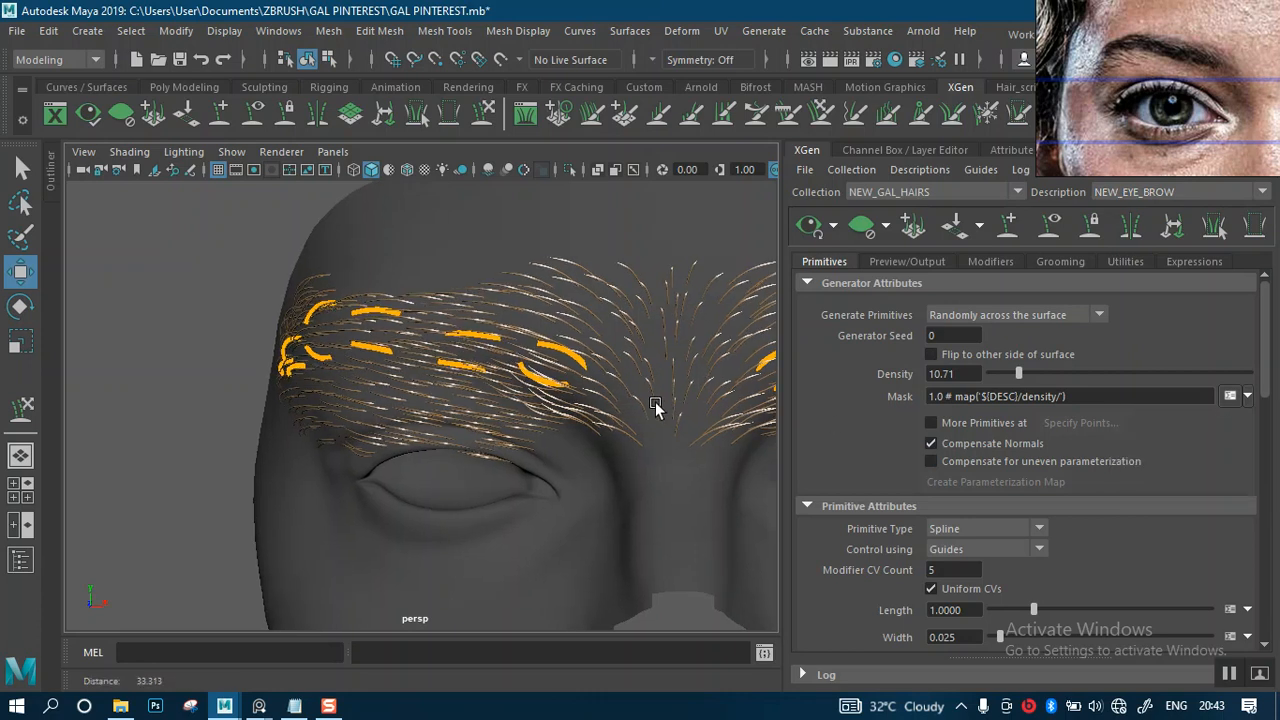
Step: Start a new map for the Mask attribute with a map resolution of 30 and black as the start color
left_click(1246, 396)
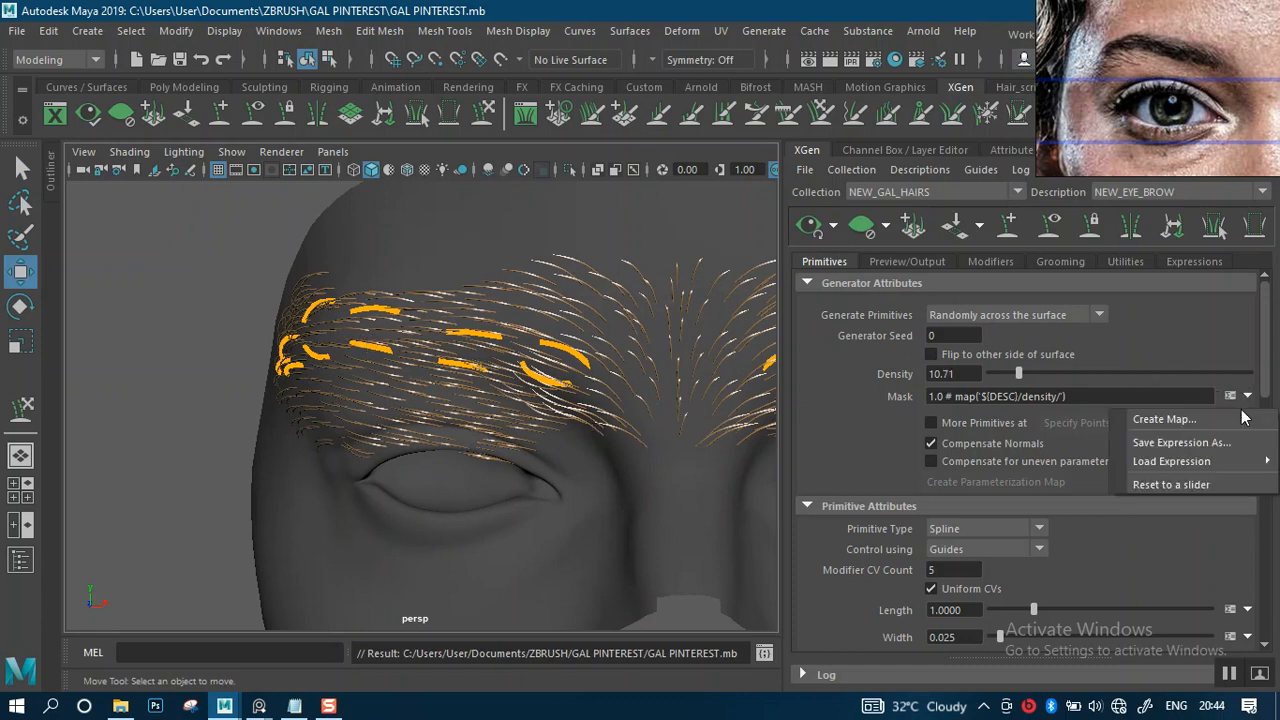
left_click(1163, 419)
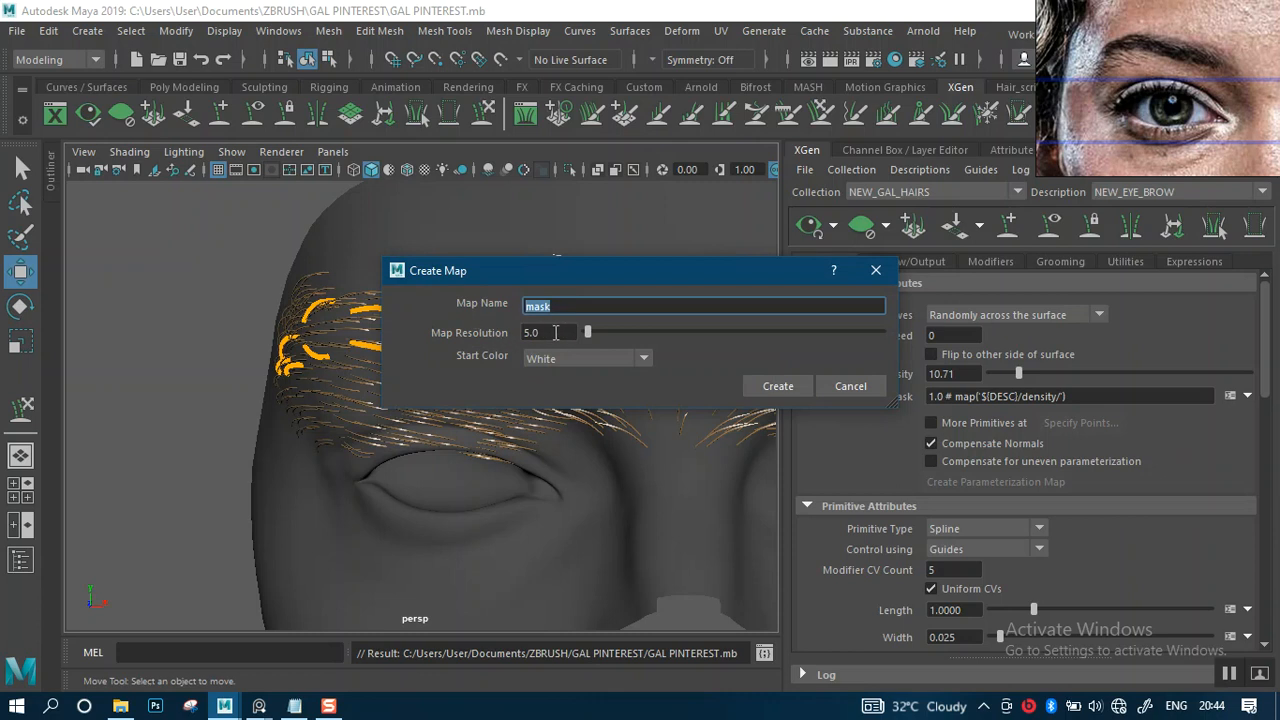
left_click(570, 333)
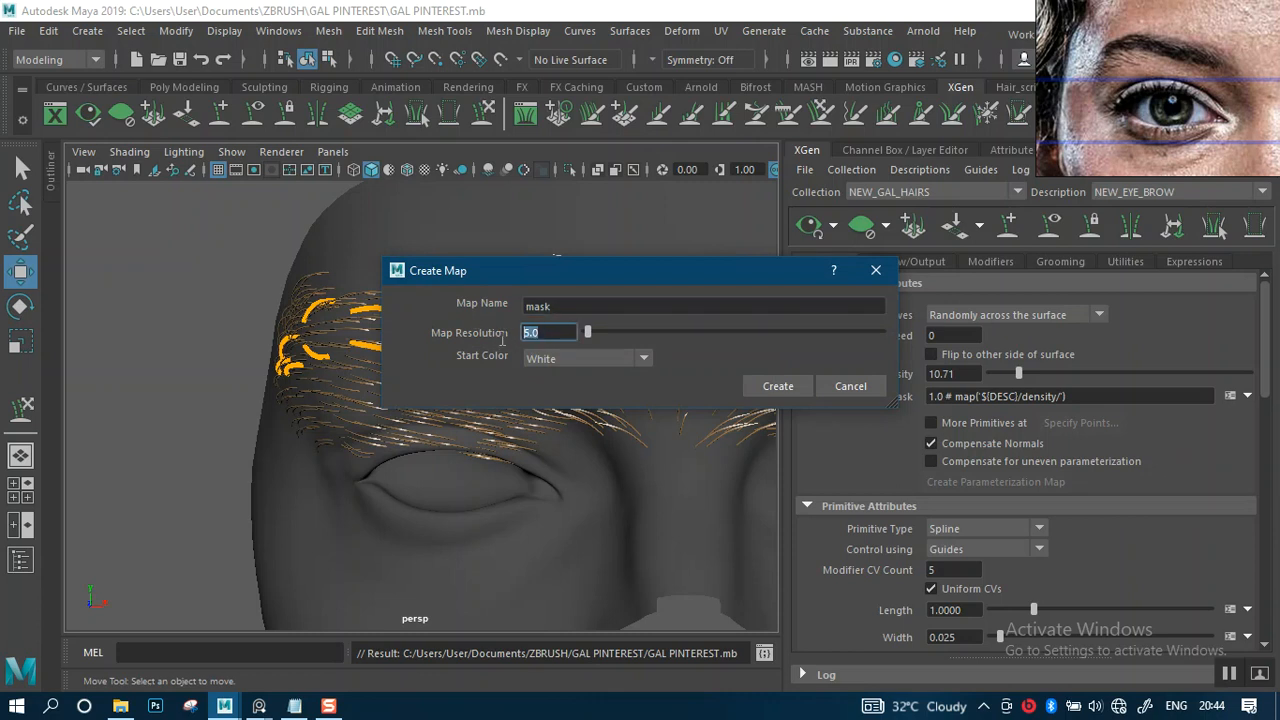
left_click(574, 358)
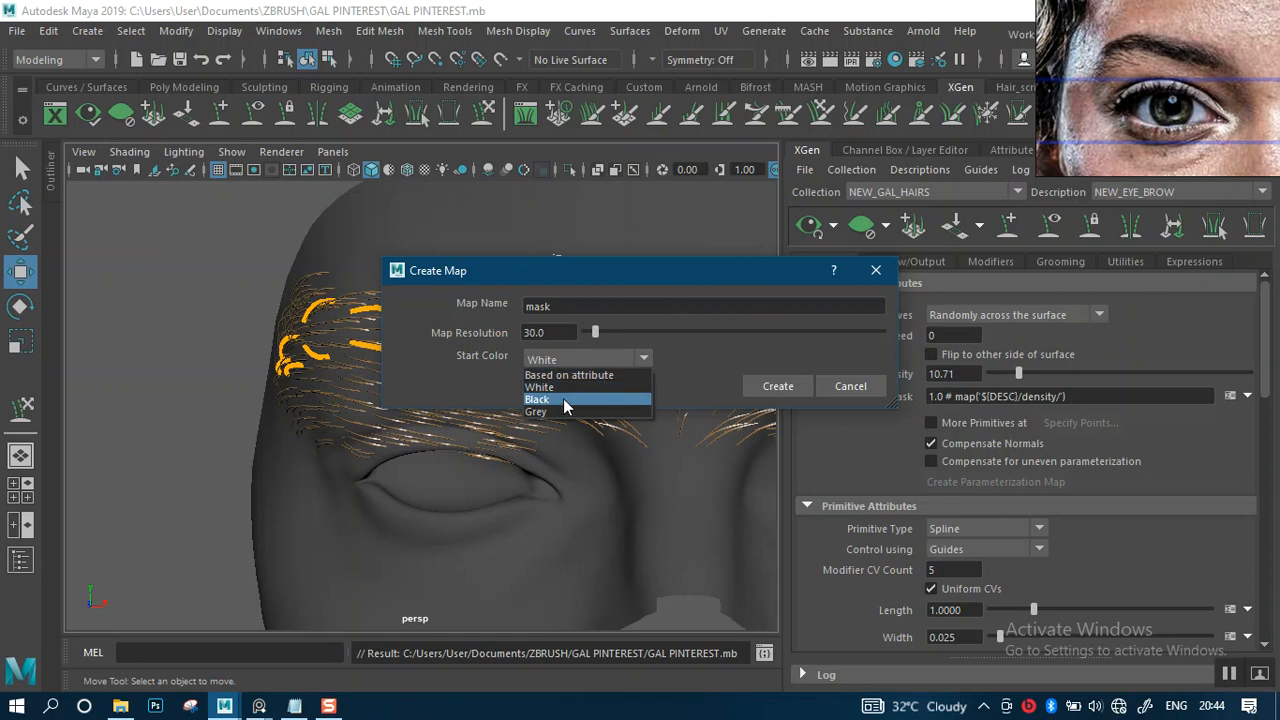
left_click(562, 400)
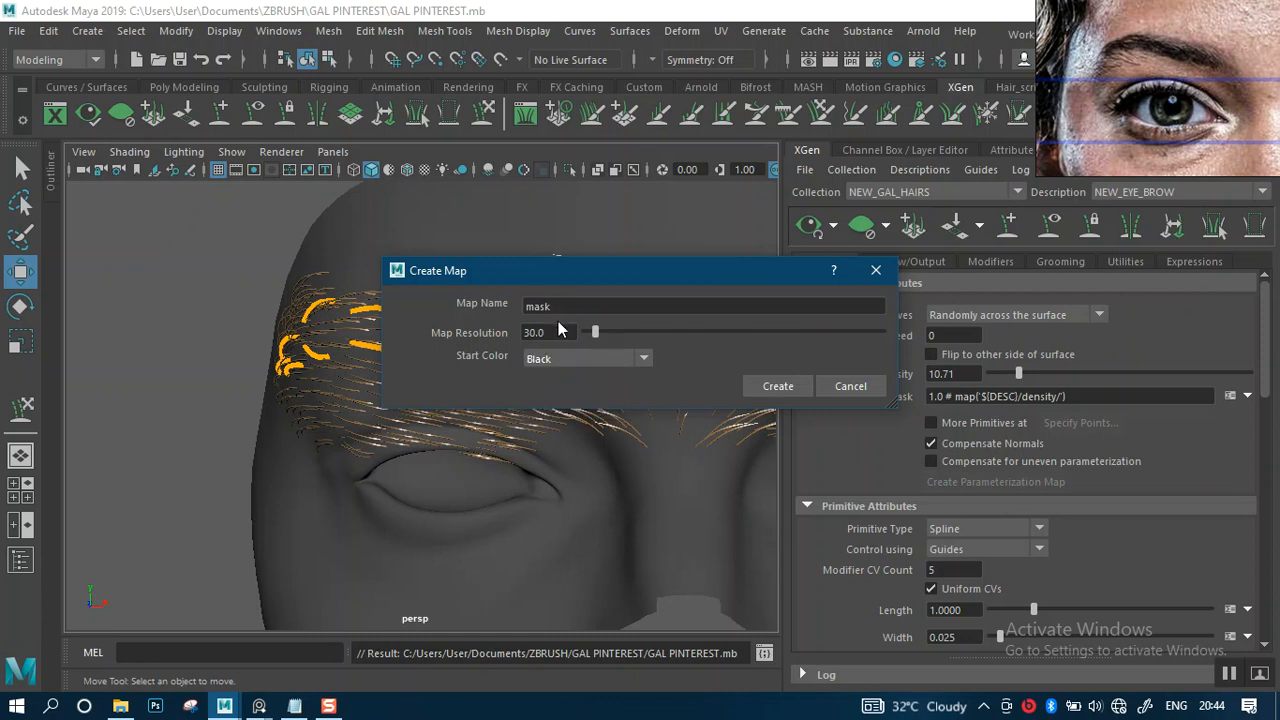
Step: Name the mask map EYEBROW_DEN_MASK and create it
left_click(565, 306)
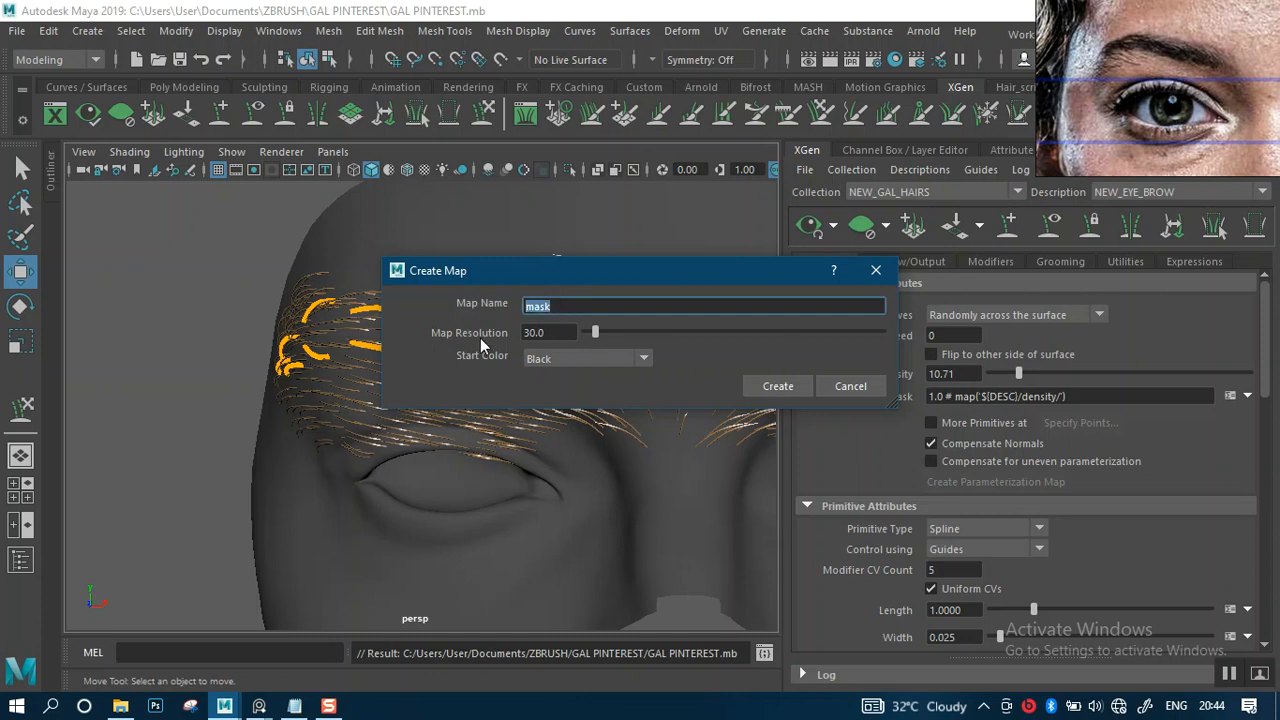
type("ey")
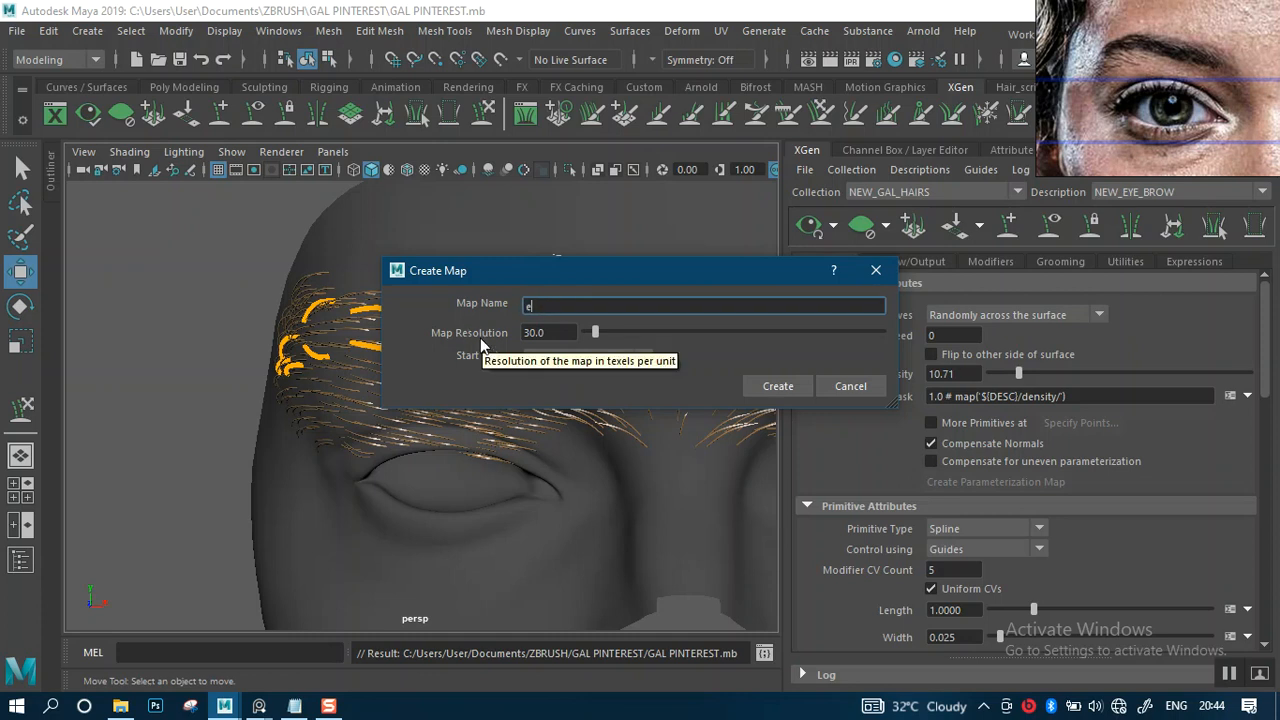
key("BackSpace")
key("BackSpace")
key("Caps_Lock")
type("EYEBROW_DEN_")
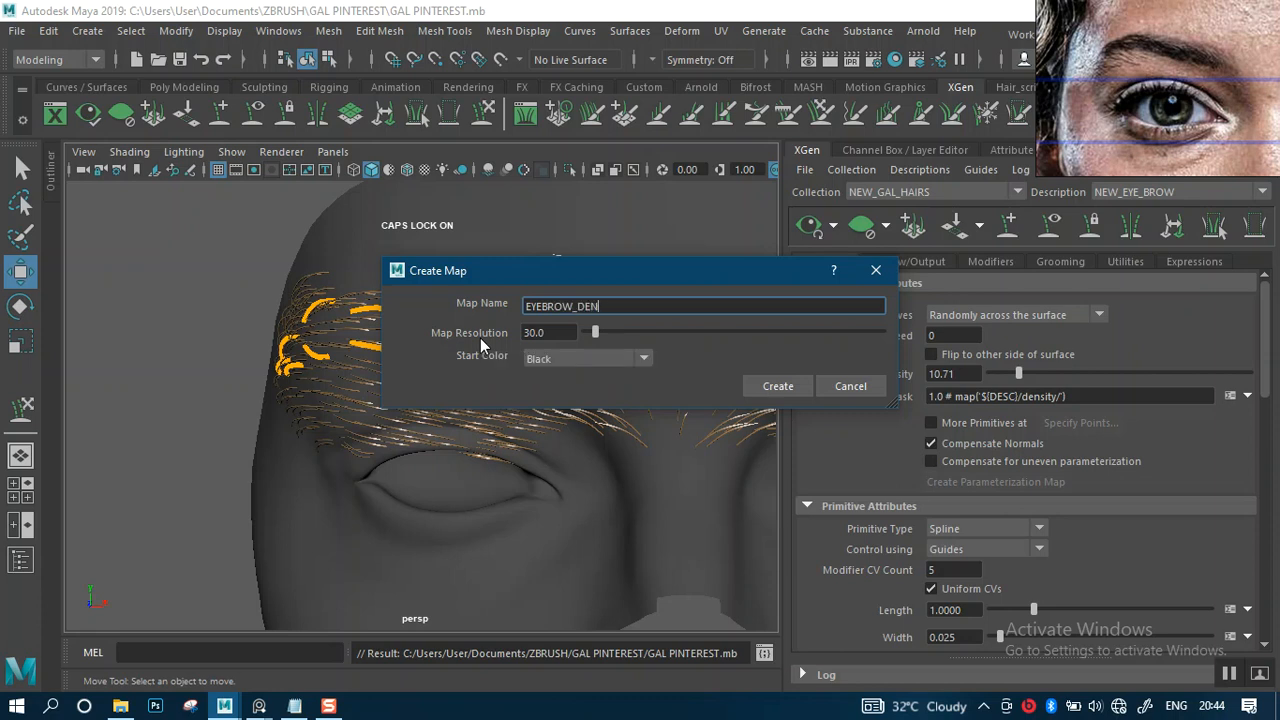
type("MASK")
left_click(776, 386)
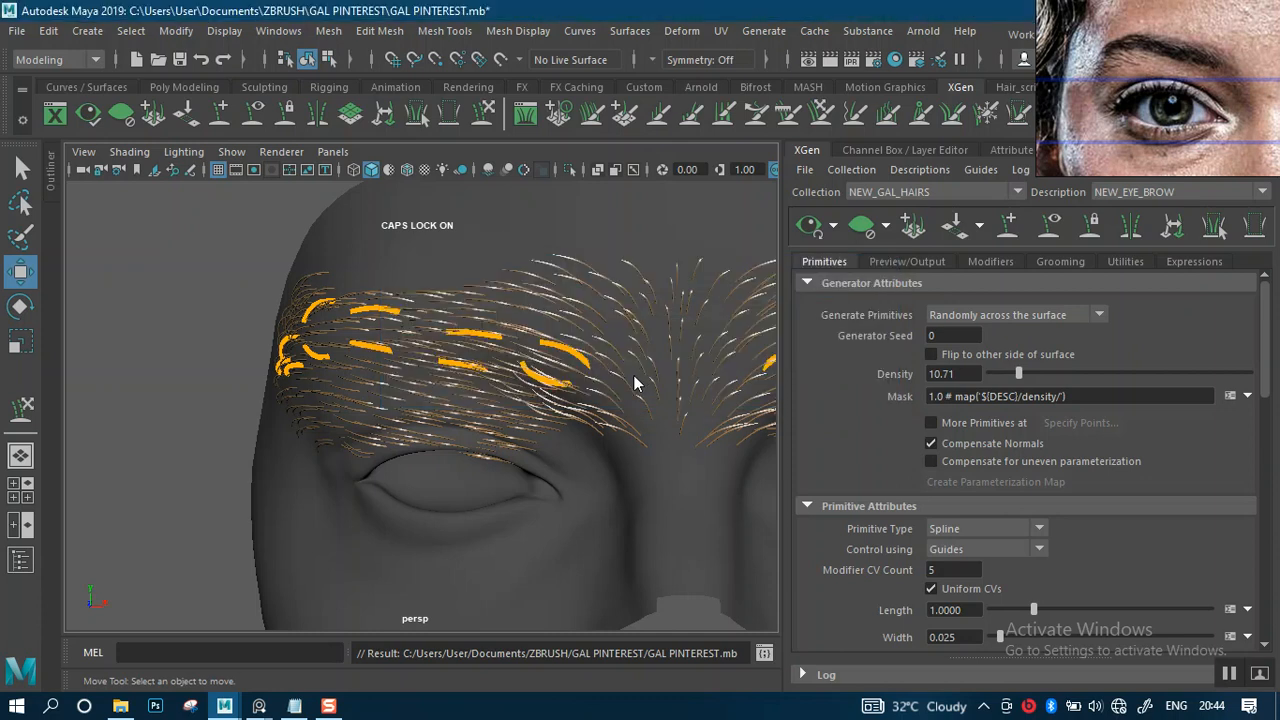
Step: Display the scalp mesh with its texture maps and clear the XGen hair preview so only the guides remain
key("6")
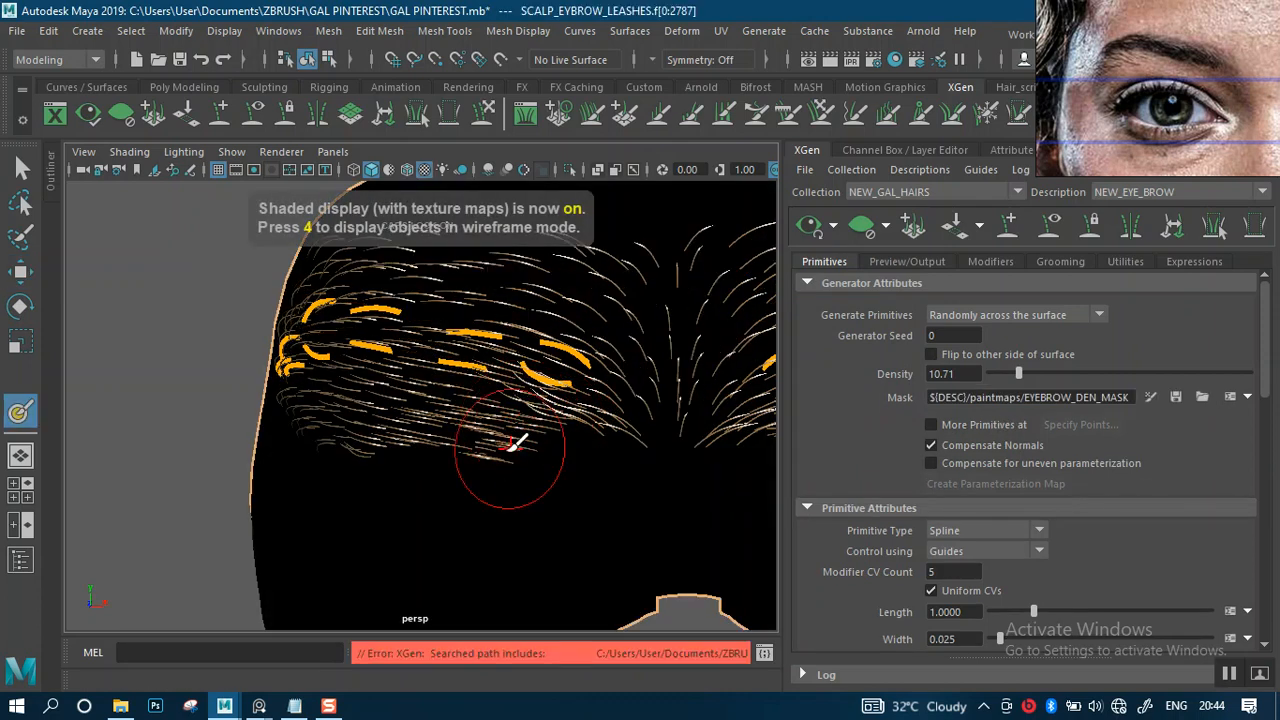
mouse_move(528, 442)
right_mouse_down("alt")
mouse_move(537, 410)
mouse_move(517, 358)
right_mouse_up("alt")
left_click_drag(498, 376, 545, 376, "alt")
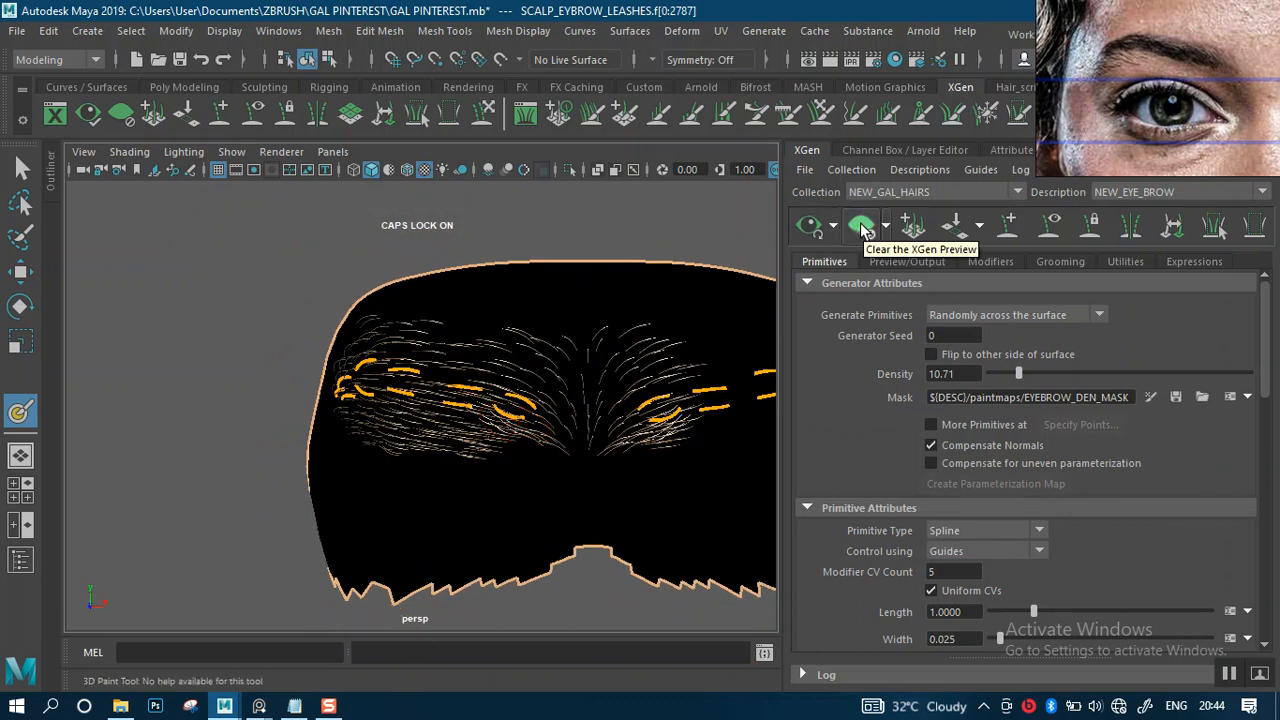
left_click(862, 228)
key("f")
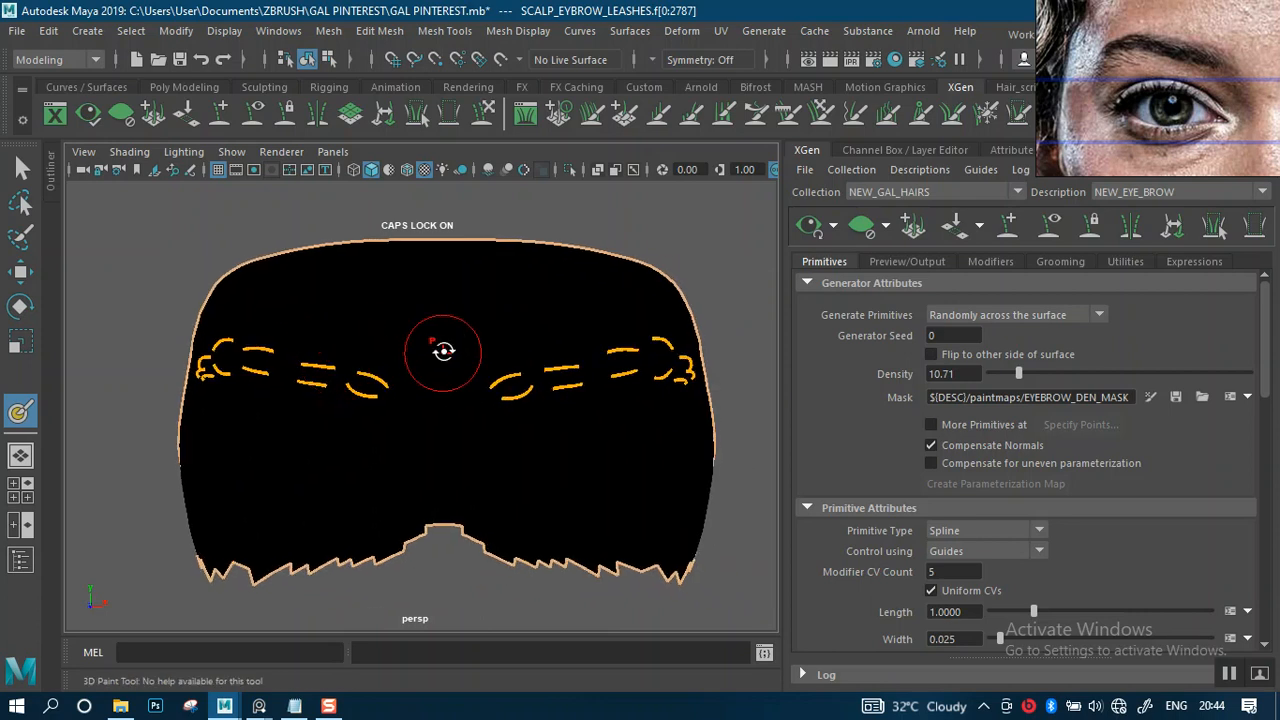
left_click_drag(500, 377, 462, 390, "alt")
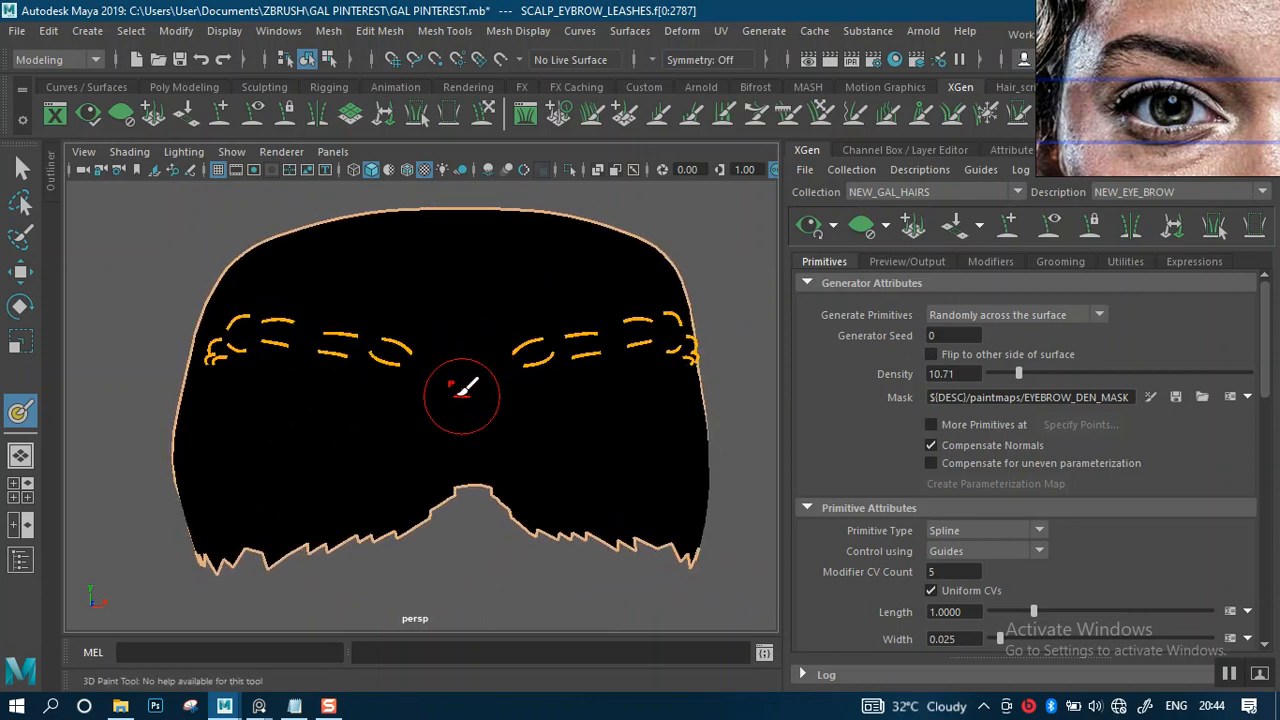
middle_click_drag(462, 396, 495, 413, "alt")
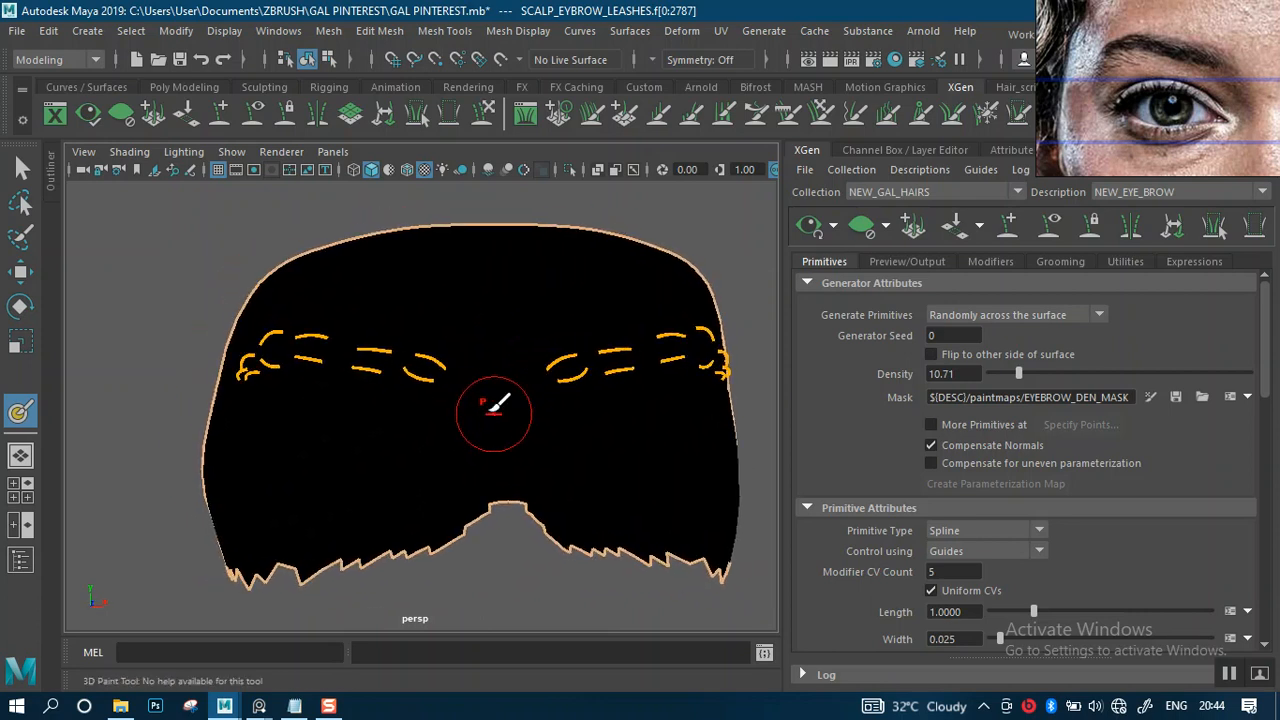
Step: Turn on the wireframe overlay on the shaded scalp mesh around the eyebrow guides
left_click(405, 169)
middle_click_drag(380, 363, 522, 358, "alt")
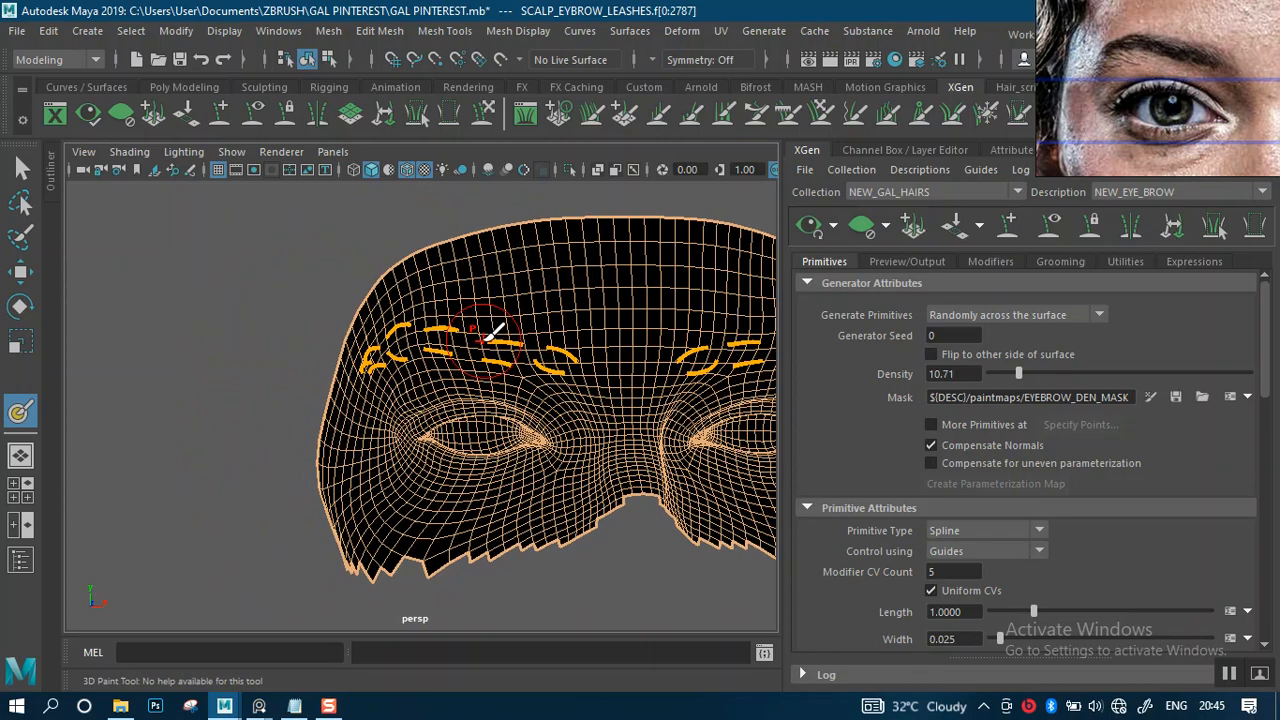
middle_click_drag(437, 298, 330, 342, "alt")
left_click_drag(405, 296, 448, 362, "alt")
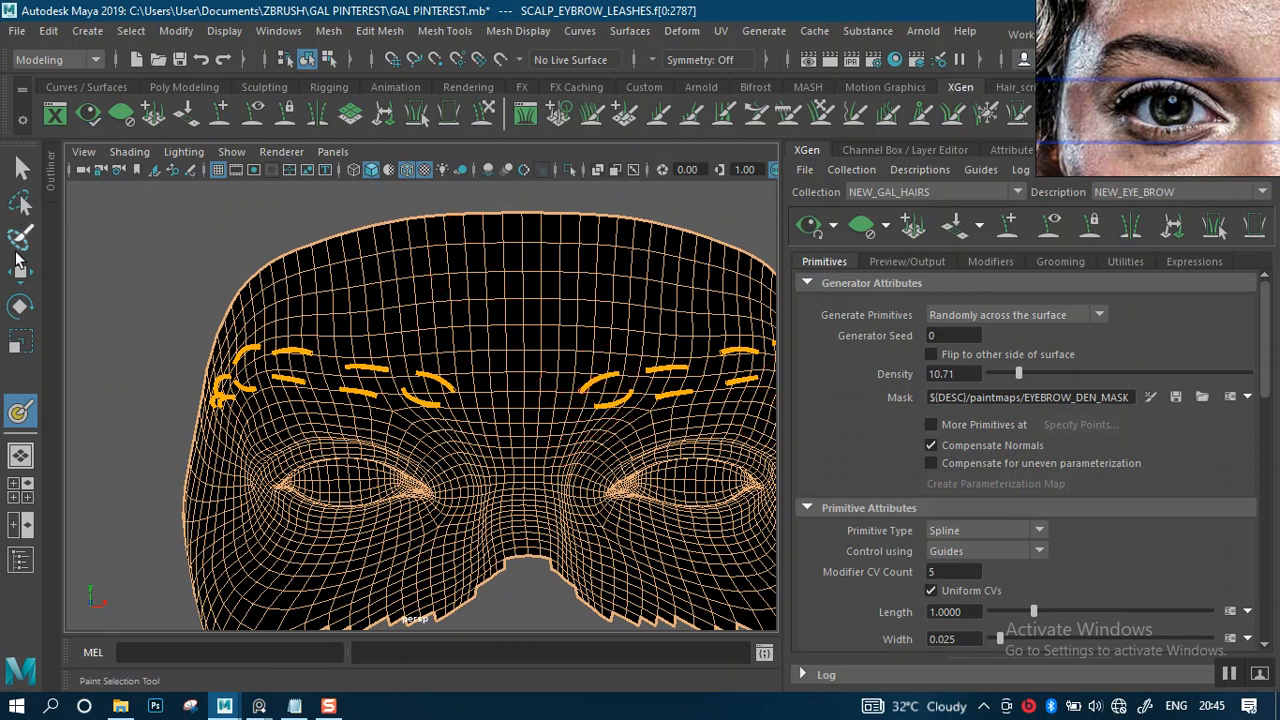
Step: Set the 3D Paint Tool to the solid round brush profile with white as the paint color
double_click(20, 413)
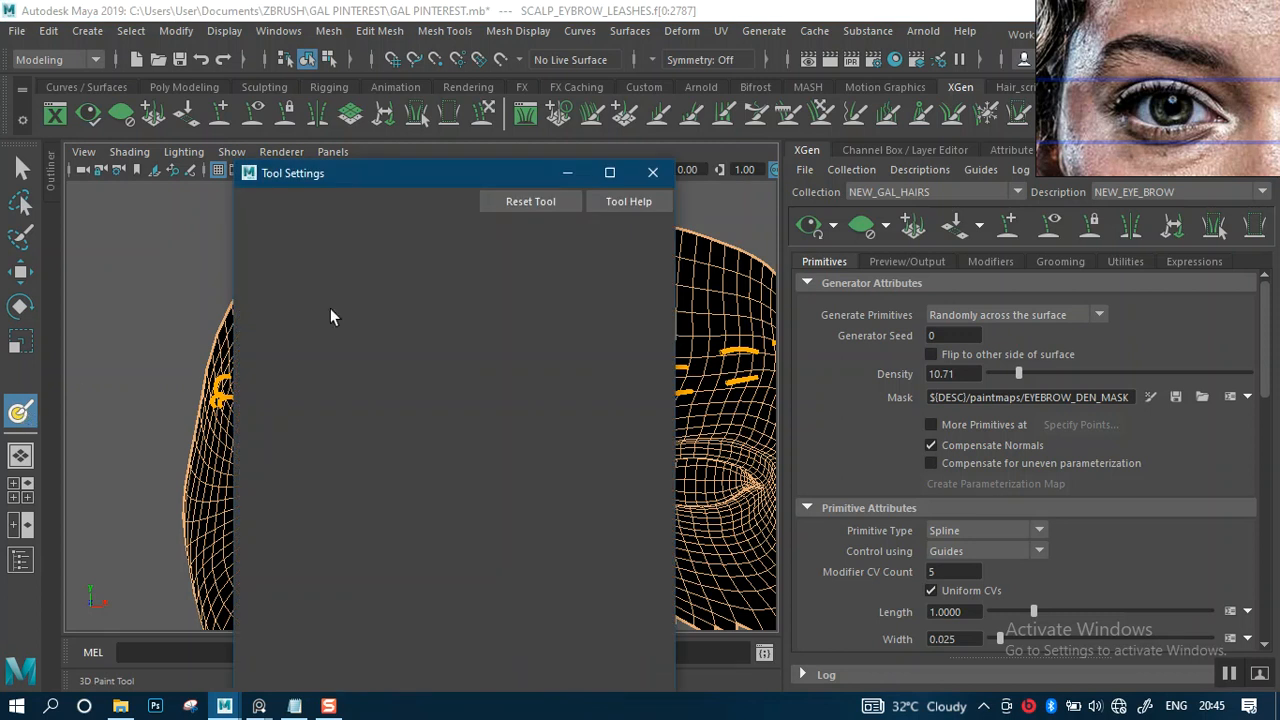
left_click_drag(371, 183, 714, 117)
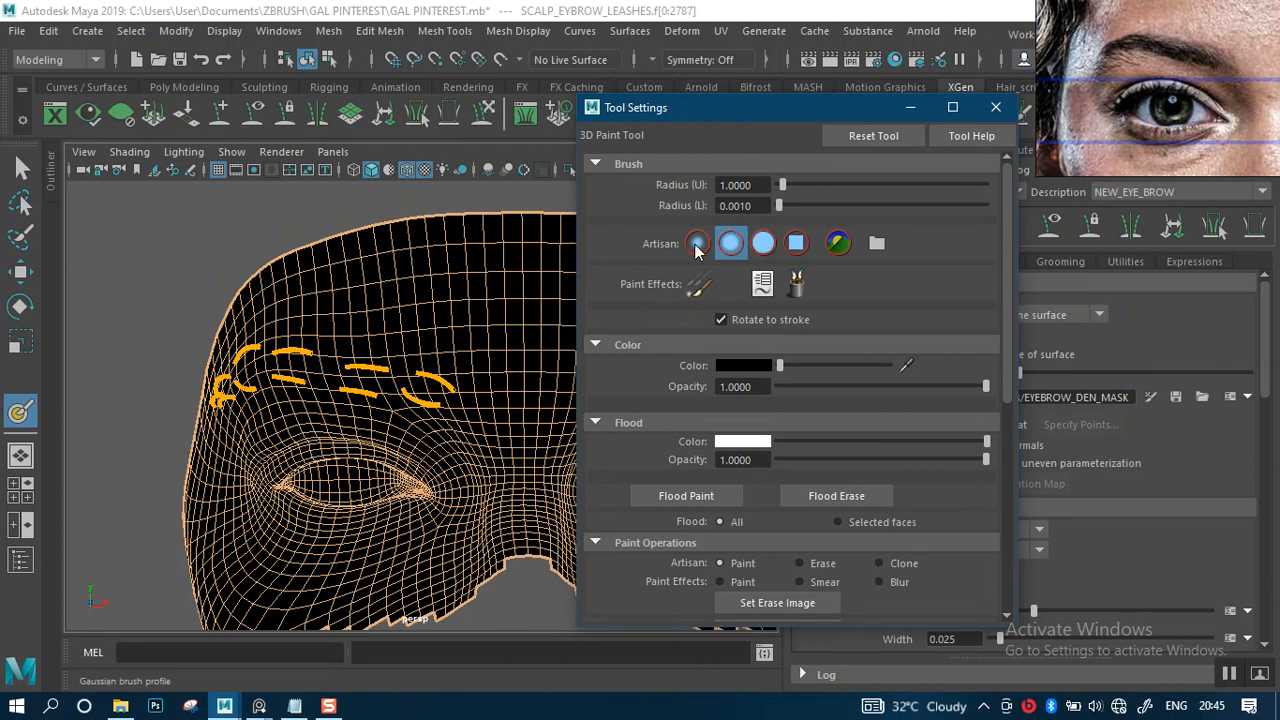
left_click(763, 243)
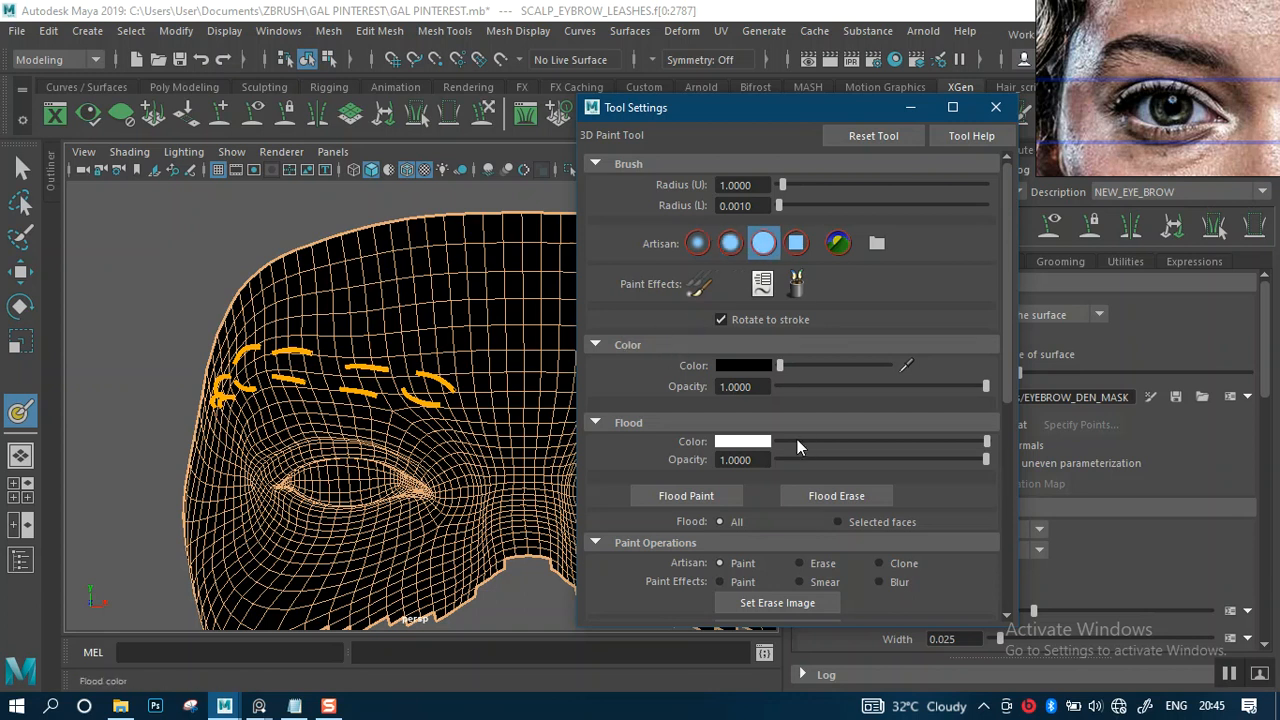
left_click_drag(785, 365, 902, 370)
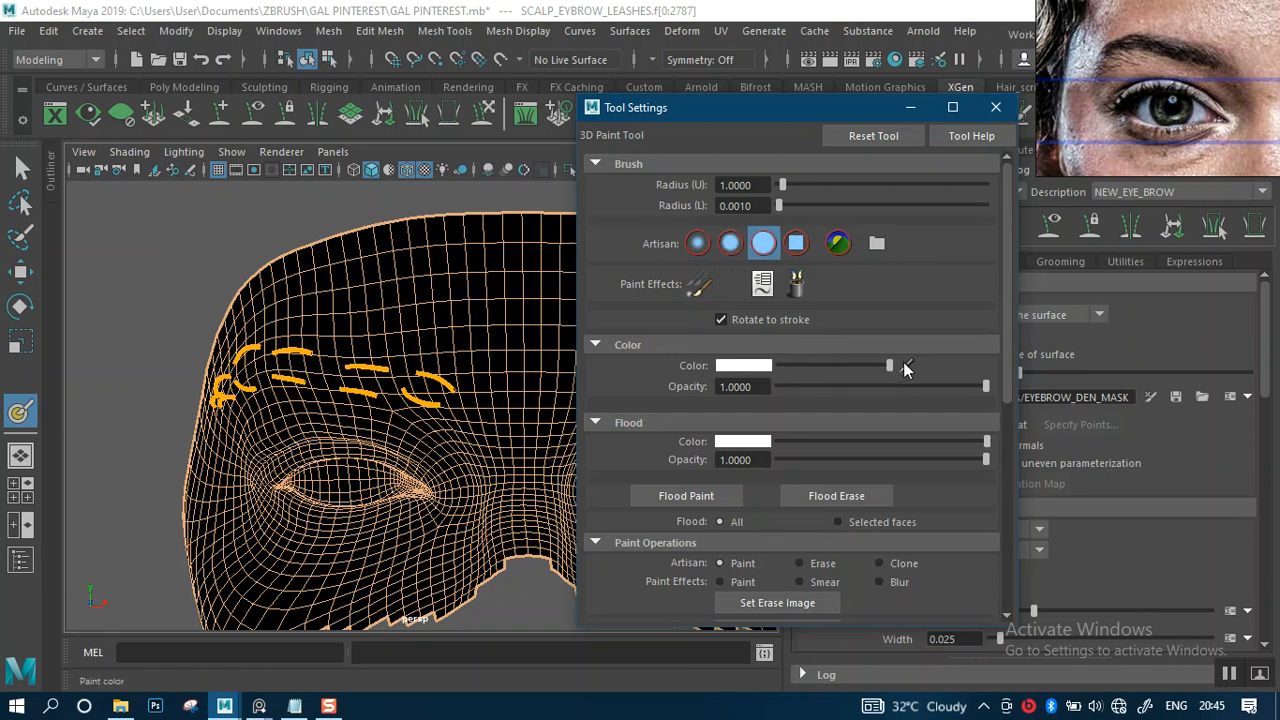
Step: Enable stroke reflection across the X axis for the 3D Paint Tool and minimize its settings window
left_click_drag(1005, 393, 1014, 598)
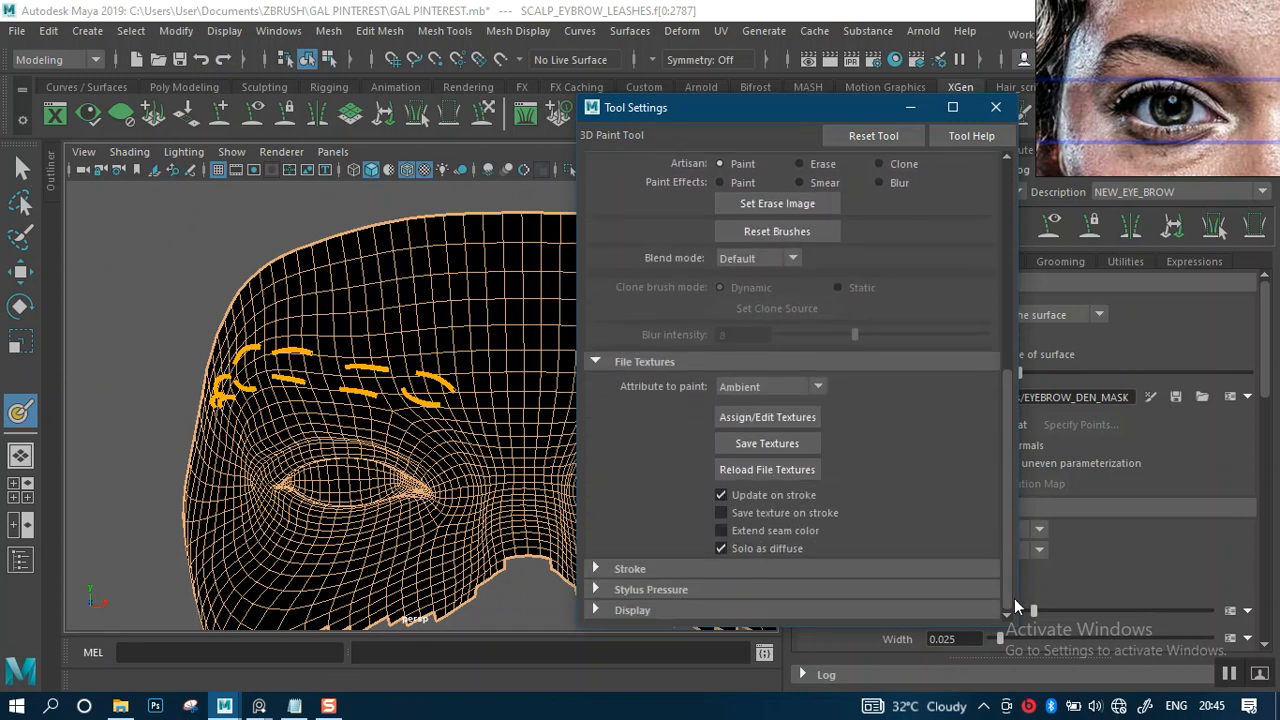
left_click(606, 569)
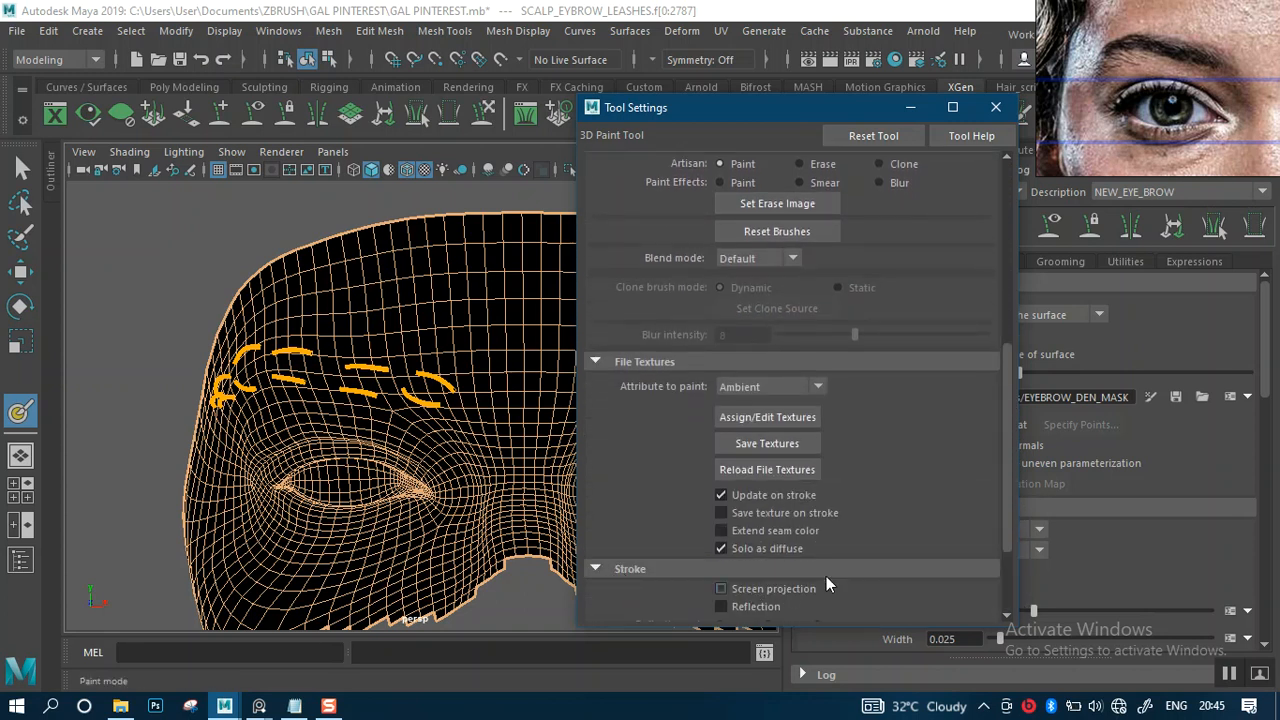
left_click_drag(1004, 499, 1006, 566)
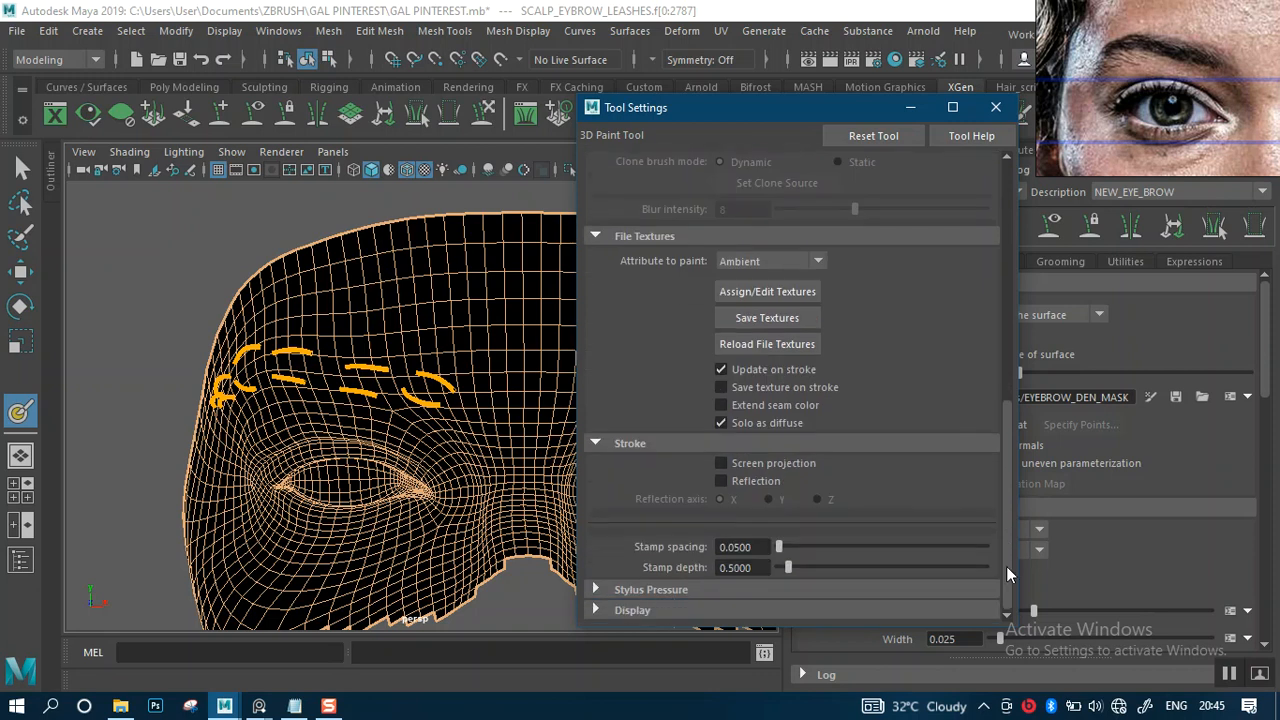
left_click(722, 480)
left_click_drag(790, 107, 988, 160)
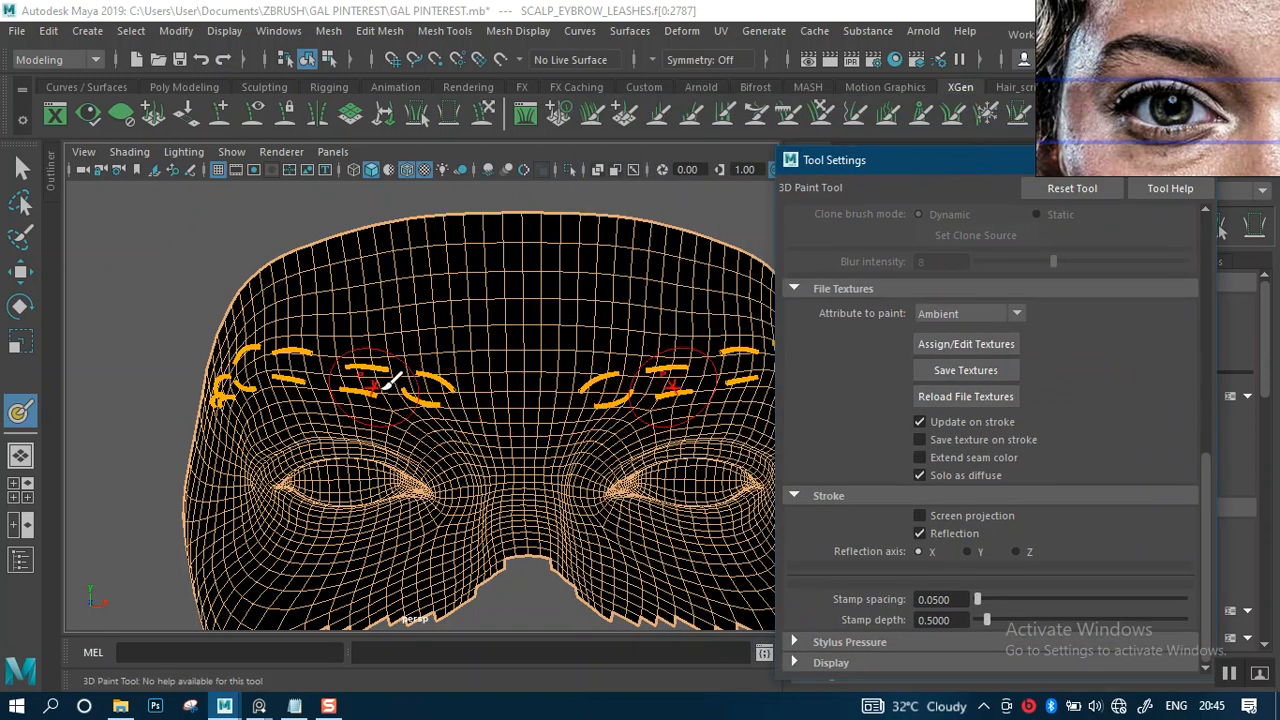
left_click_drag(900, 162, 733, 149)
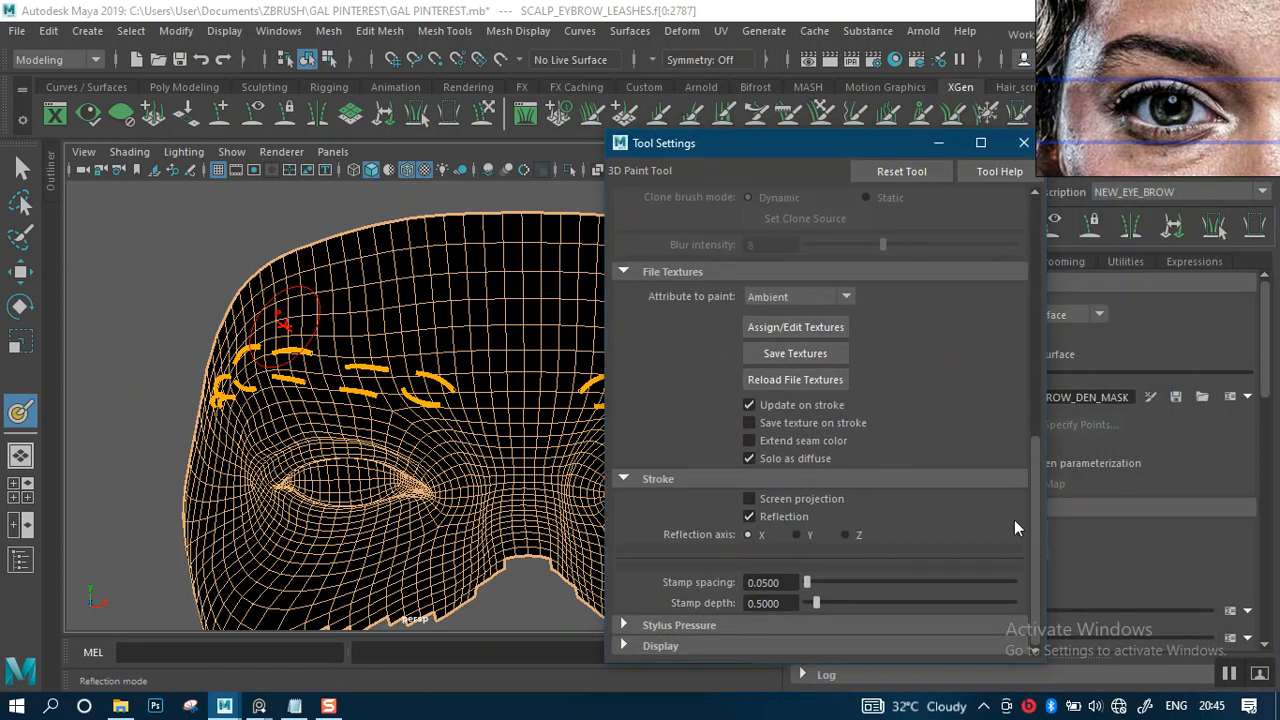
scroll(1012, 514, "up", 10)
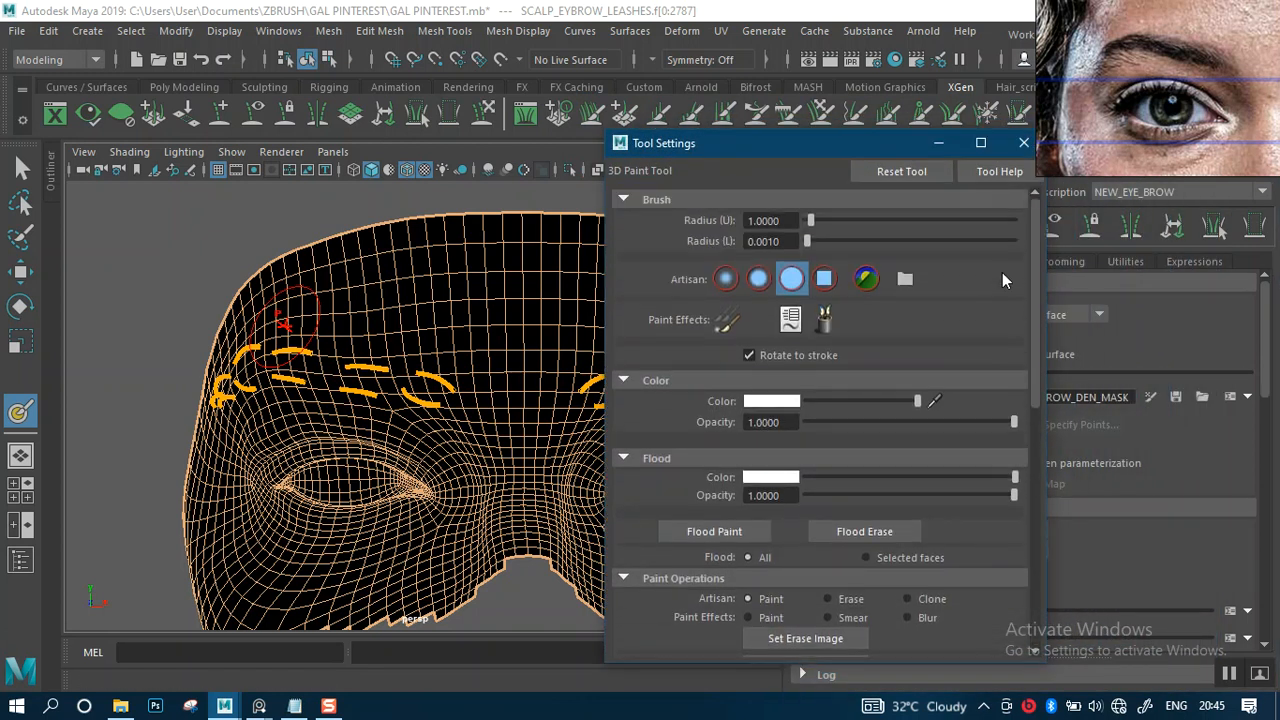
left_click(938, 143)
scroll(451, 434, "up", 3)
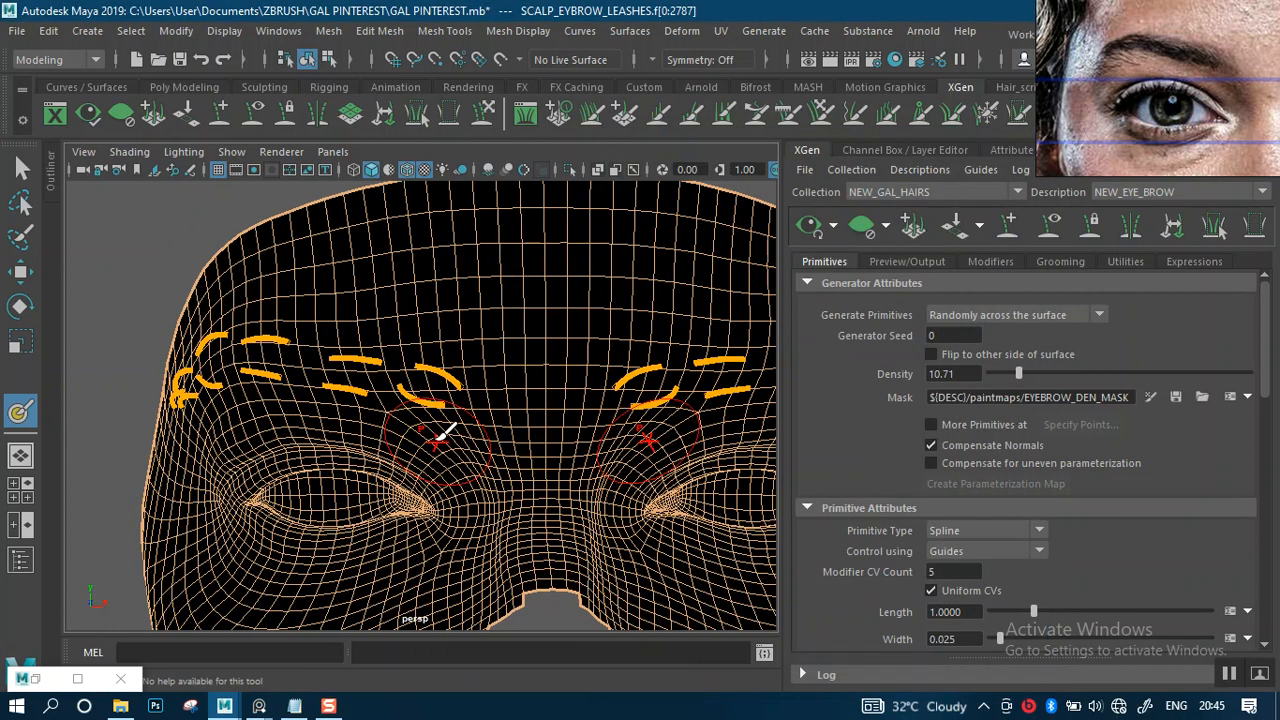
Step: Reposition the reference face photo to show the full brow and shrink the paint brush radius for fine eyebrow strokes
middle_click_drag(499, 377, 540, 341, "alt")
right_click_drag(1155, 87, 942, 313)
scroll(500, 447, "up", 1)
mouse_move(500, 445)
left_mouse_down("alt")
mouse_move(471, 359)
mouse_move(431, 349)
mouse_move(416, 360)
left_mouse_up("alt")
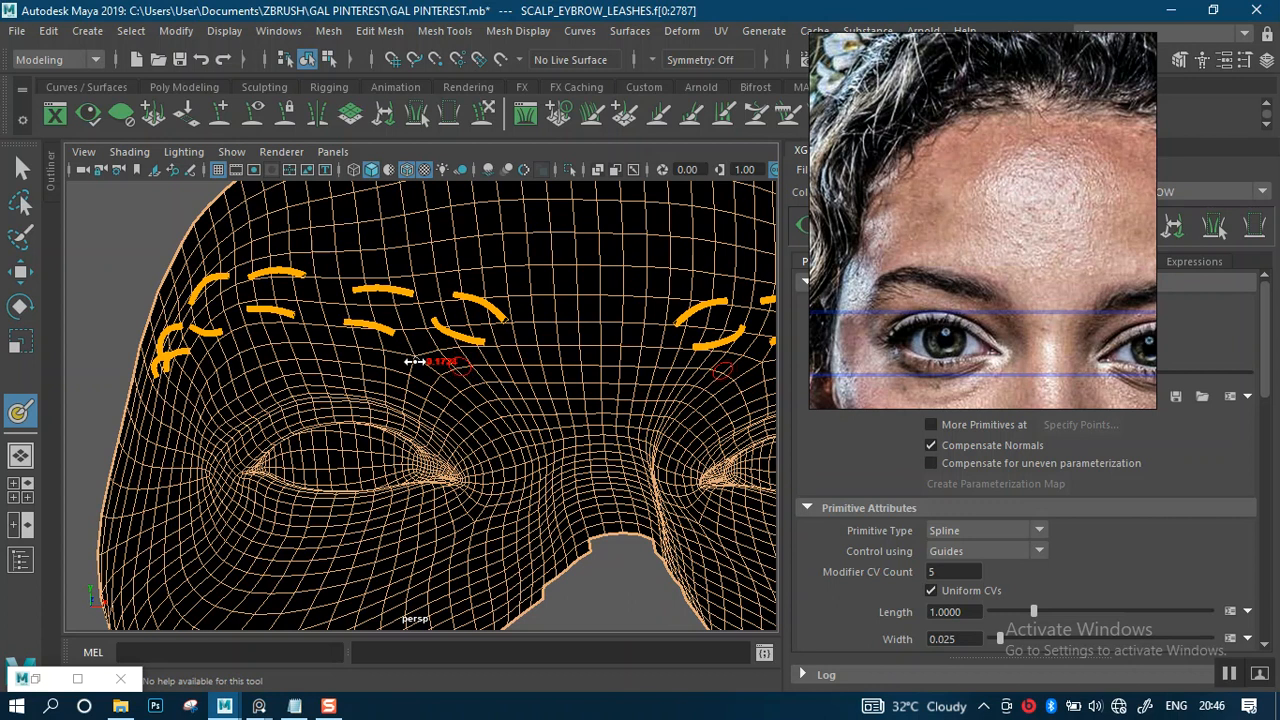
left_click_drag(411, 363, 407, 363)
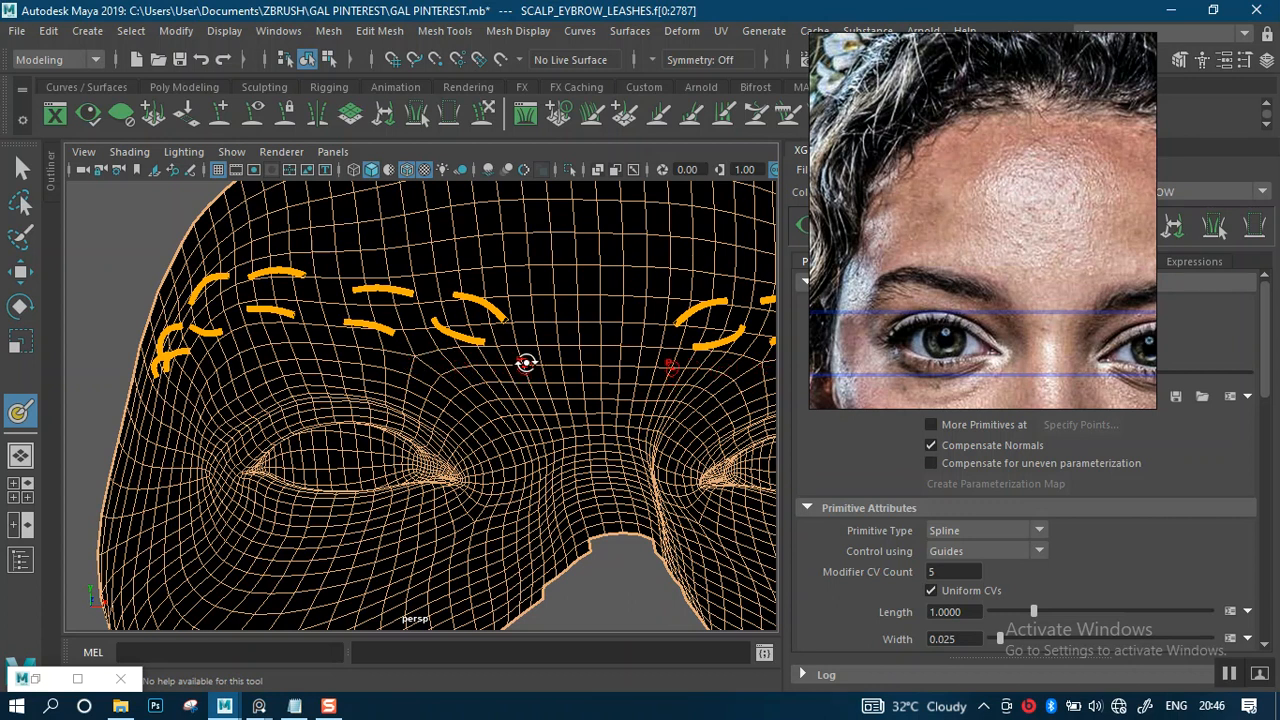
Step: Paint a white outline along the upper guides of the eyebrow, from the outer tail around to the inner end
left_click_drag(528, 364, 519, 380, "alt")
middle_click_drag(484, 423, 570, 388, "alt")
mouse_move(572, 385)
left_mouse_down("alt")
mouse_move(620, 371)
mouse_move(462, 372)
left_mouse_up("alt")
middle_click_drag(462, 372, 383, 383, "alt")
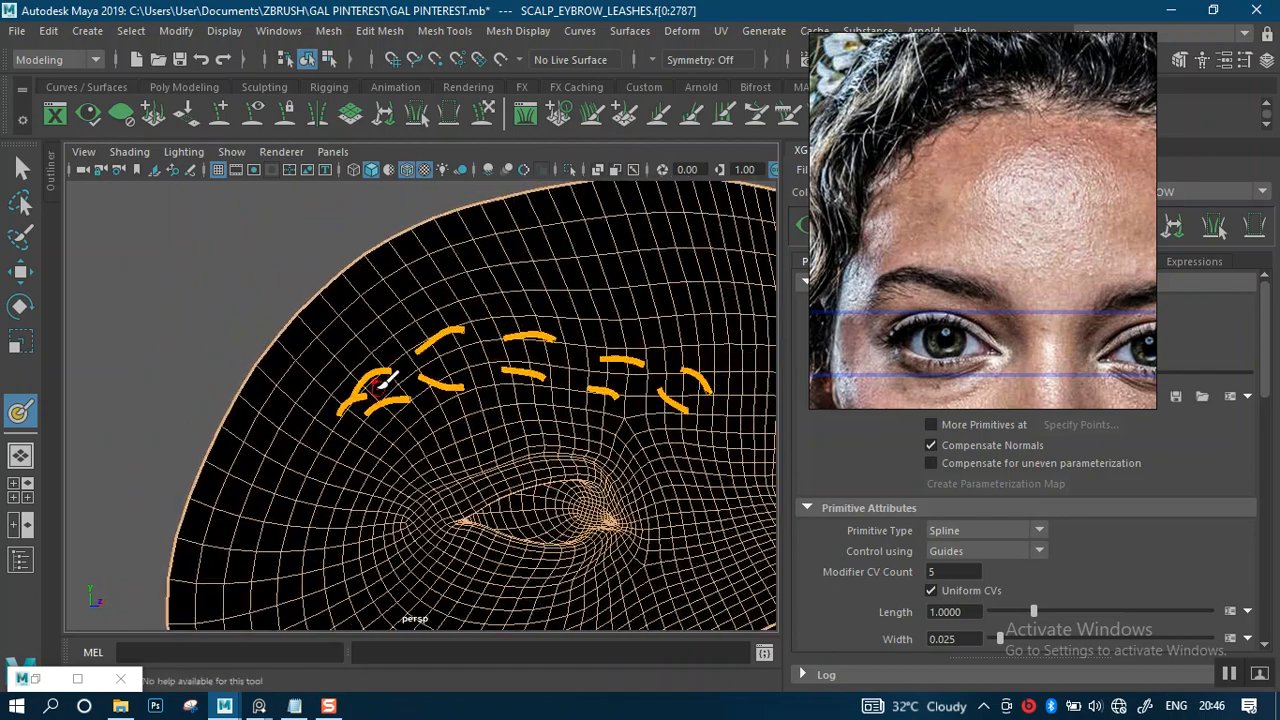
mouse_move(333, 413)
left_mouse_down()
mouse_move(425, 336)
mouse_move(484, 322)
mouse_move(566, 331)
left_mouse_up()
mouse_move(639, 350)
middle_mouse_down("alt")
mouse_move(460, 360)
mouse_move(513, 338)
middle_mouse_up("alt")
mouse_move(380, 332)
left_mouse_down()
mouse_move(522, 349)
mouse_move(562, 385)
mouse_move(525, 398)
mouse_move(492, 395)
mouse_move(640, 350)
mouse_move(600, 383)
left_mouse_up()
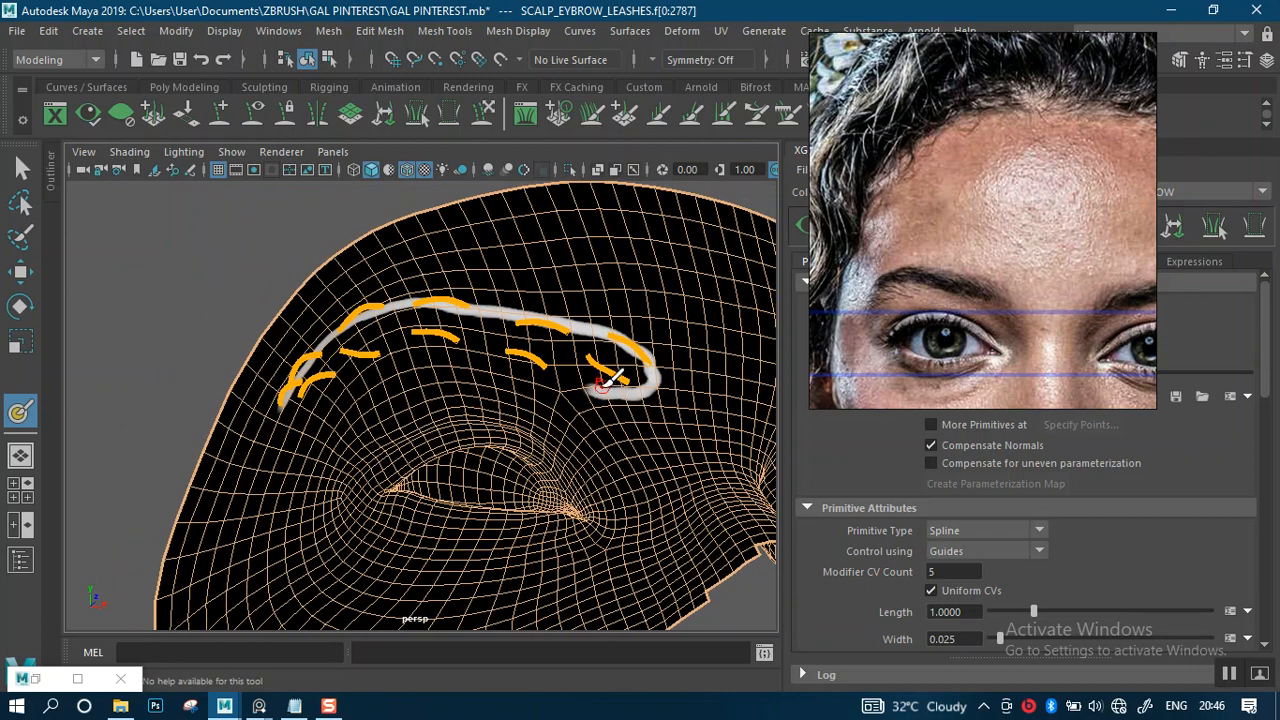
Step: Undo the last outline strokes and repaint the eyebrow's upper edge from its middle around the inner end
key("ctrl+z")
left_click_drag(611, 371, 610, 358, "alt")
key("ctrl+z")
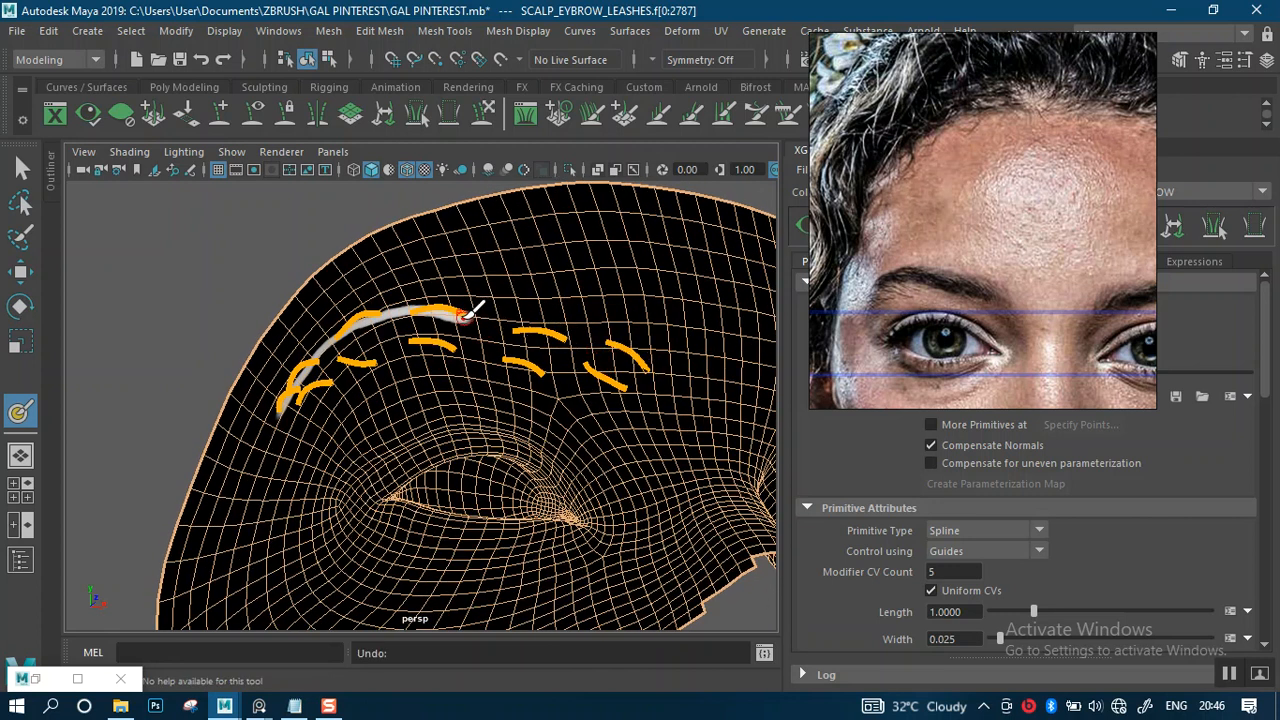
mouse_move(478, 314)
left_mouse_down()
mouse_move(560, 322)
mouse_move(648, 362)
left_mouse_up()
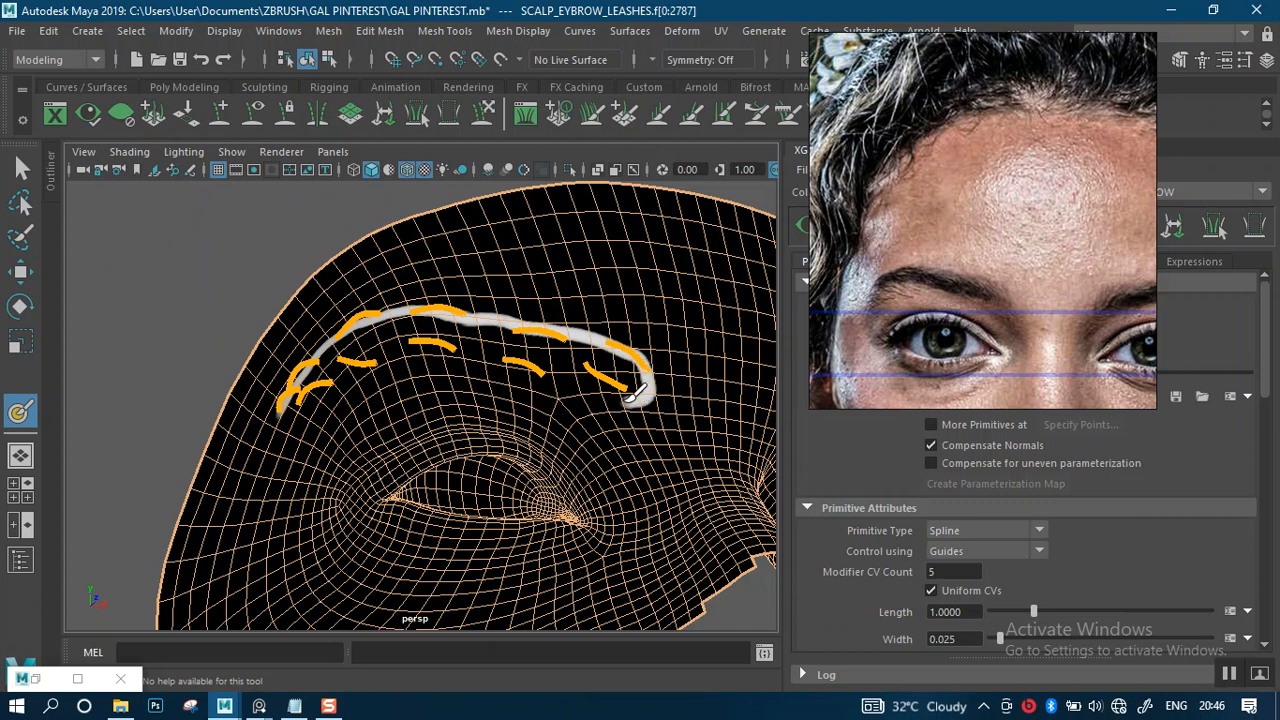
Step: Paint a white lower outline along the bottom guides, joining the eyebrow's tail to its inner end
mouse_move(528, 363)
left_mouse_down("alt")
mouse_move(540, 365)
mouse_move(471, 378)
left_mouse_up("alt")
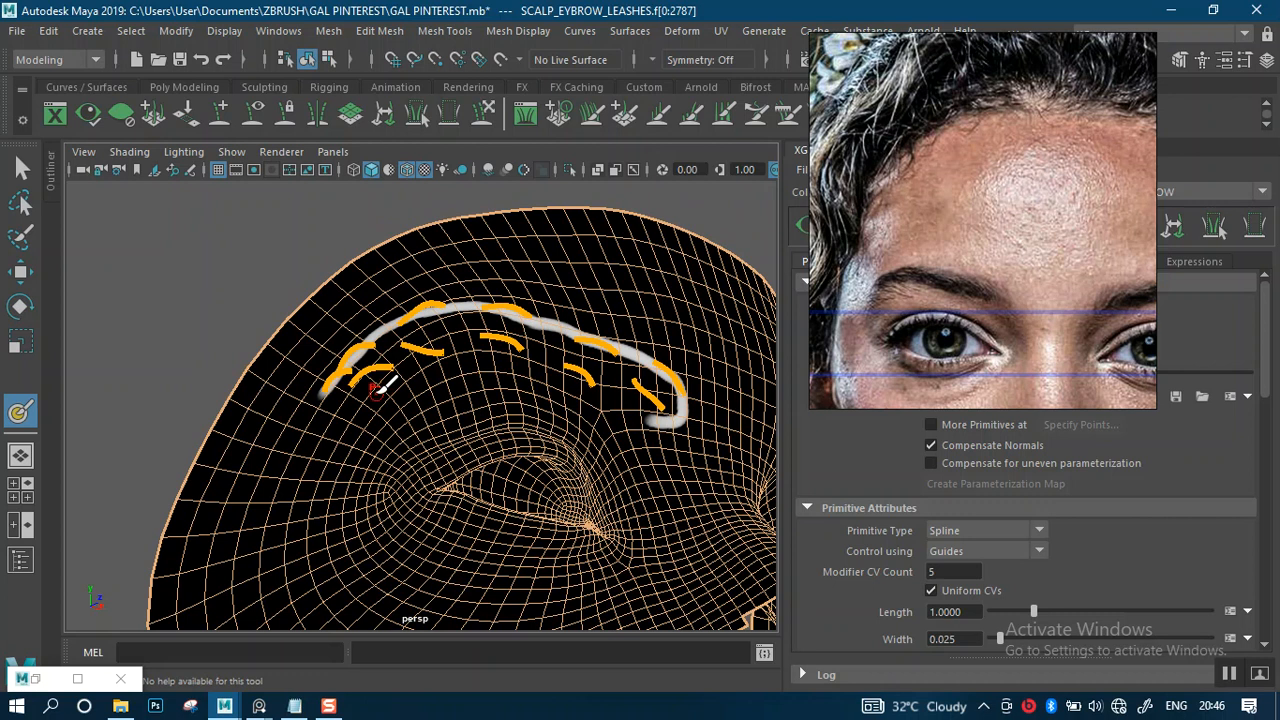
mouse_move(352, 376)
left_mouse_down()
mouse_move(512, 333)
mouse_move(574, 347)
mouse_move(606, 375)
left_mouse_up()
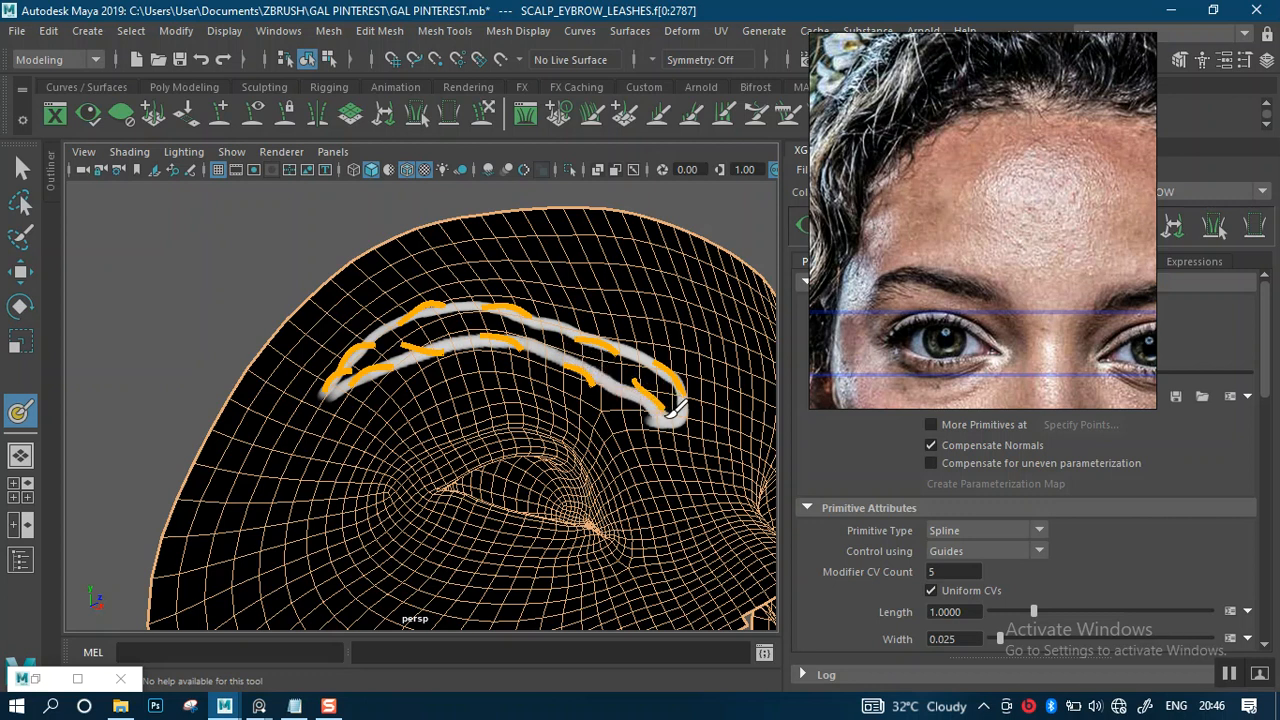
mouse_move(674, 415)
left_mouse_down("alt")
mouse_move(600, 380)
mouse_move(497, 397)
left_mouse_up("alt")
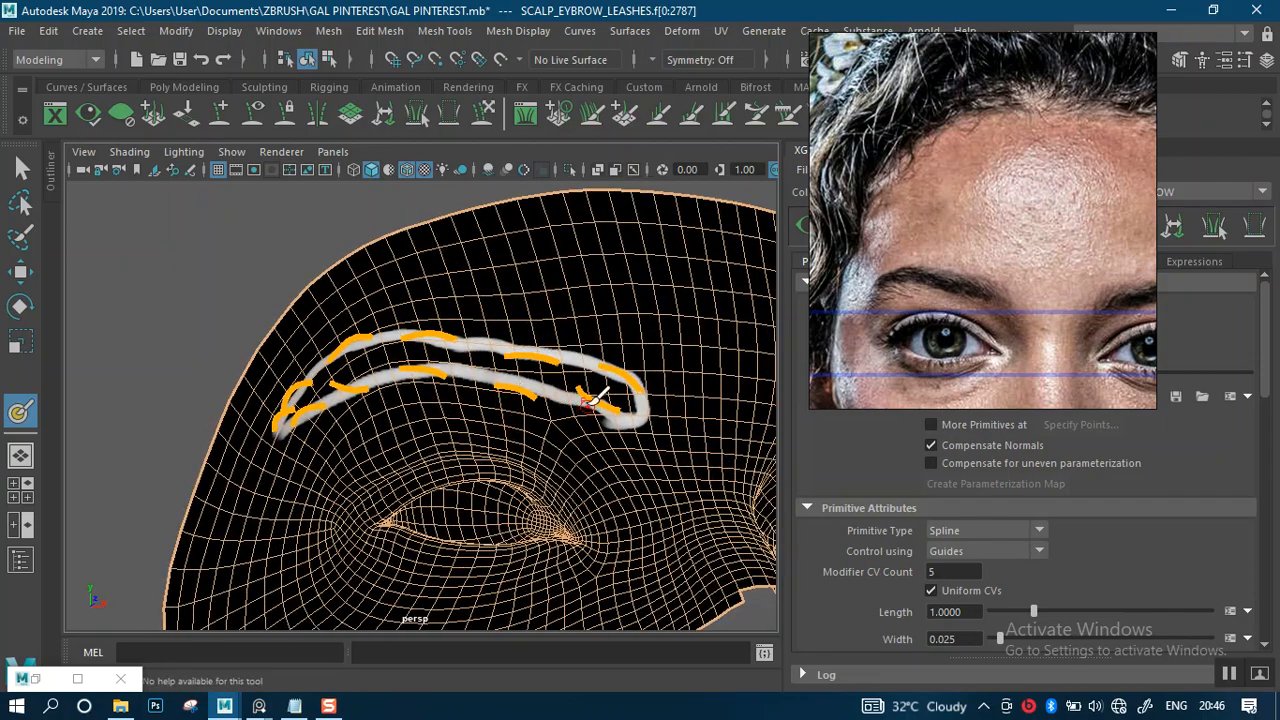
left_click_drag(612, 398, 600, 325, "alt")
middle_click_drag(997, 272, 973, 240)
left_click_drag(565, 360, 622, 356, "alt")
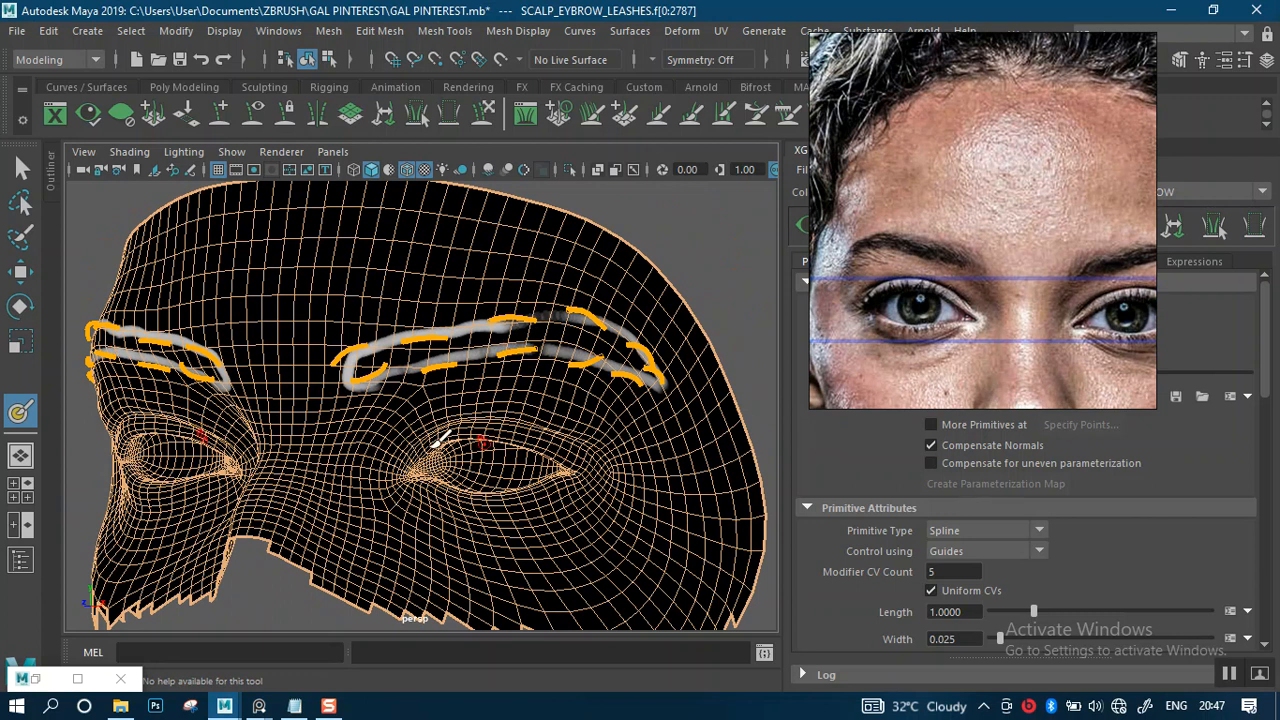
Step: Shift the reference photo clear of the 3D Paint Tool settings and review the stroke reflection options
left_click(36, 680)
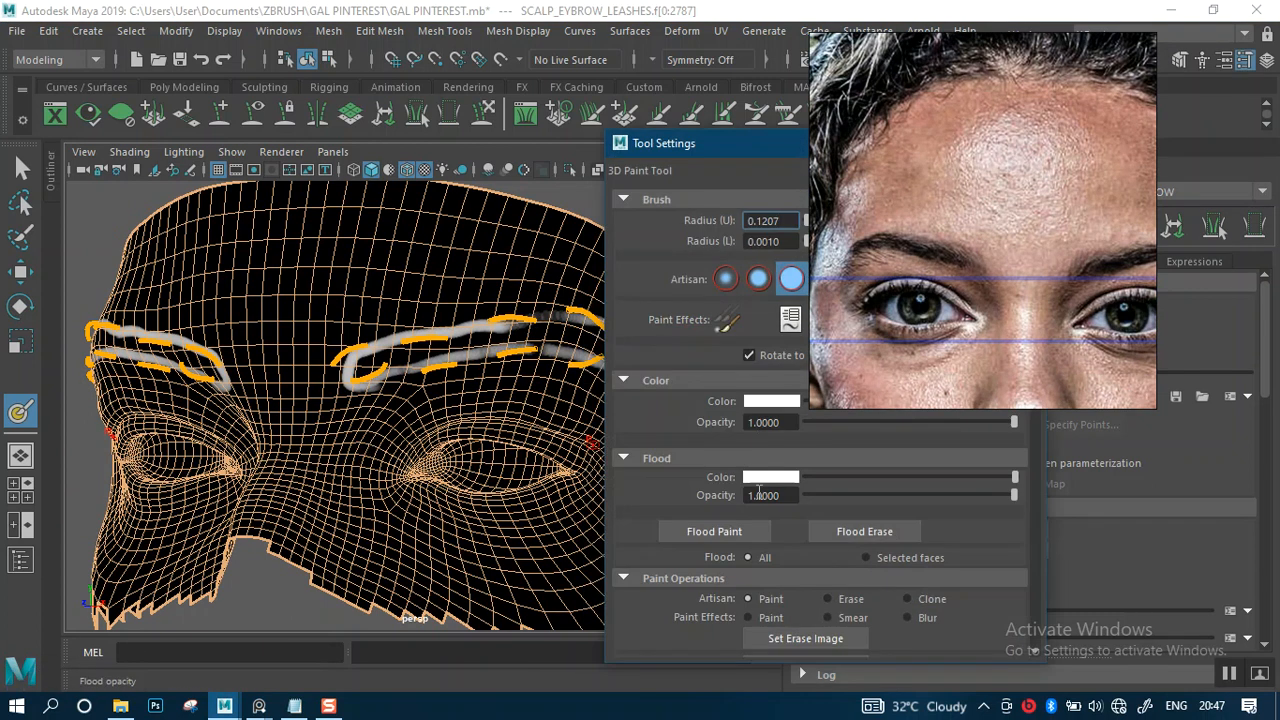
left_click_drag(1017, 352, 1205, 260)
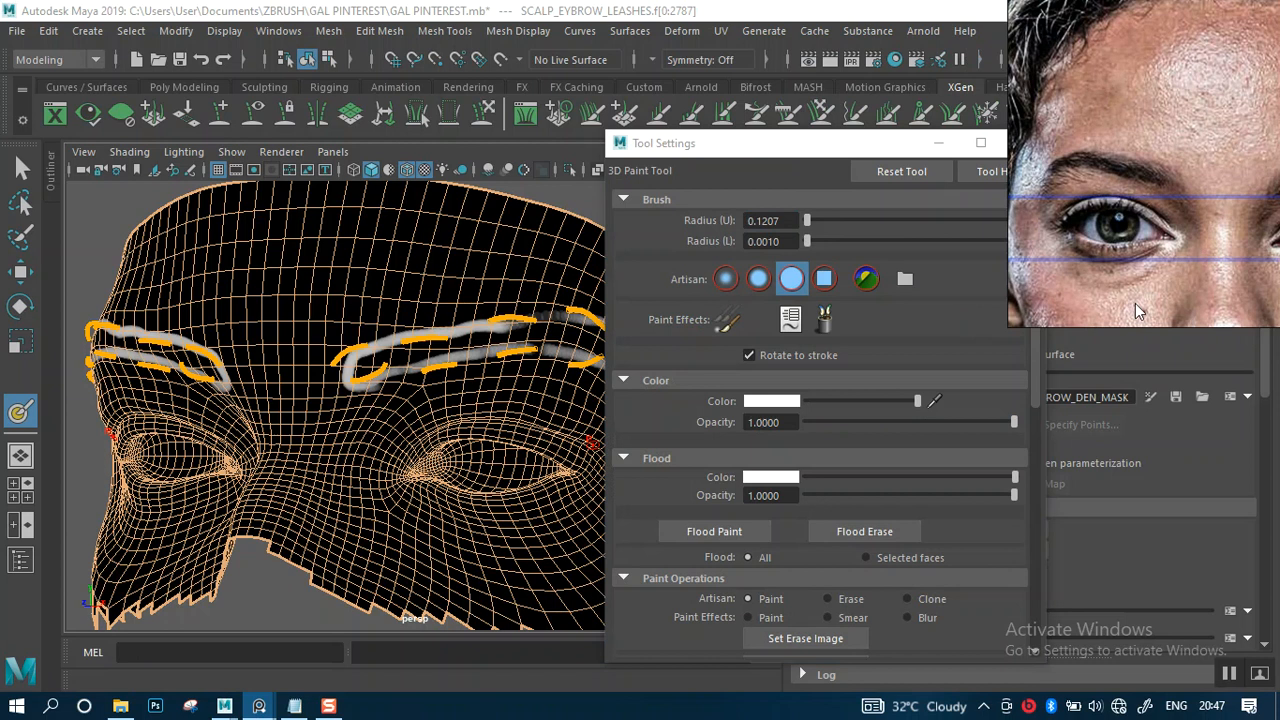
left_click_drag(1036, 392, 1045, 622)
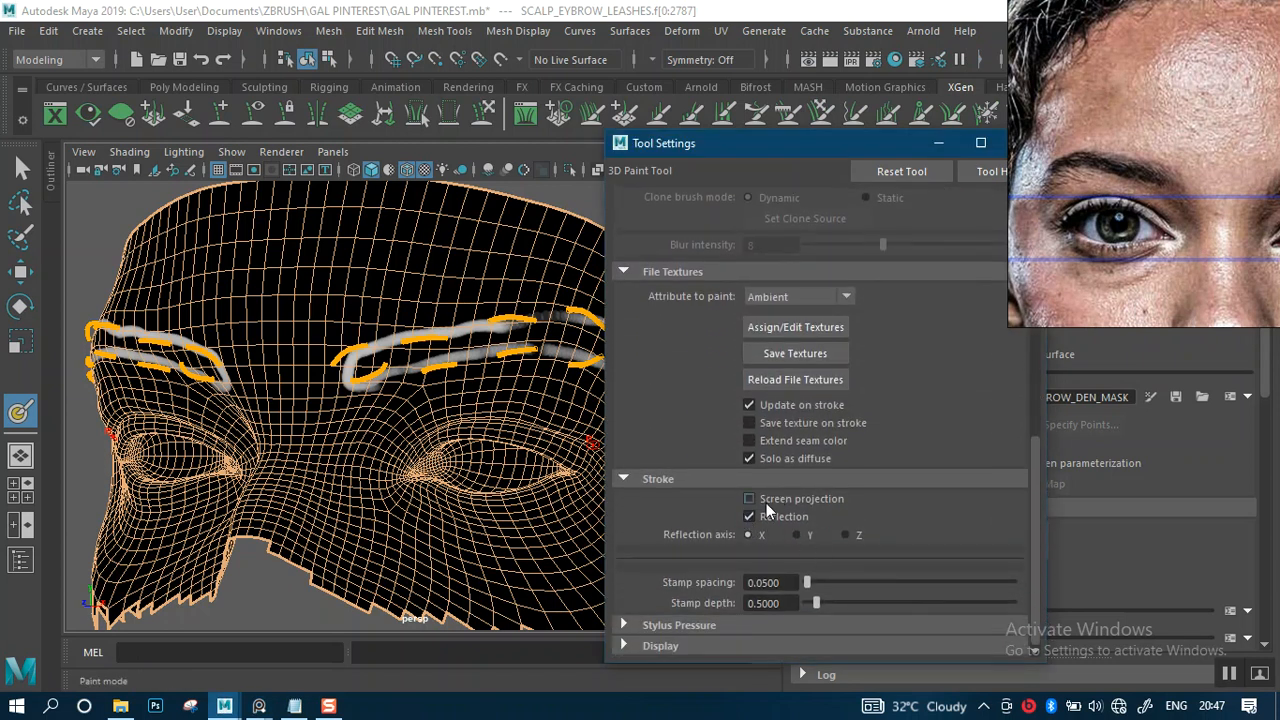
left_click(938, 143)
Step: Repaint the faint outer sections of the mirrored eyebrow's upper and lower outlines in solid white
scroll(534, 417, "up", 5)
mouse_move(599, 405)
left_mouse_down("alt")
mouse_move(609, 411)
mouse_move(611, 370)
left_mouse_up("alt")
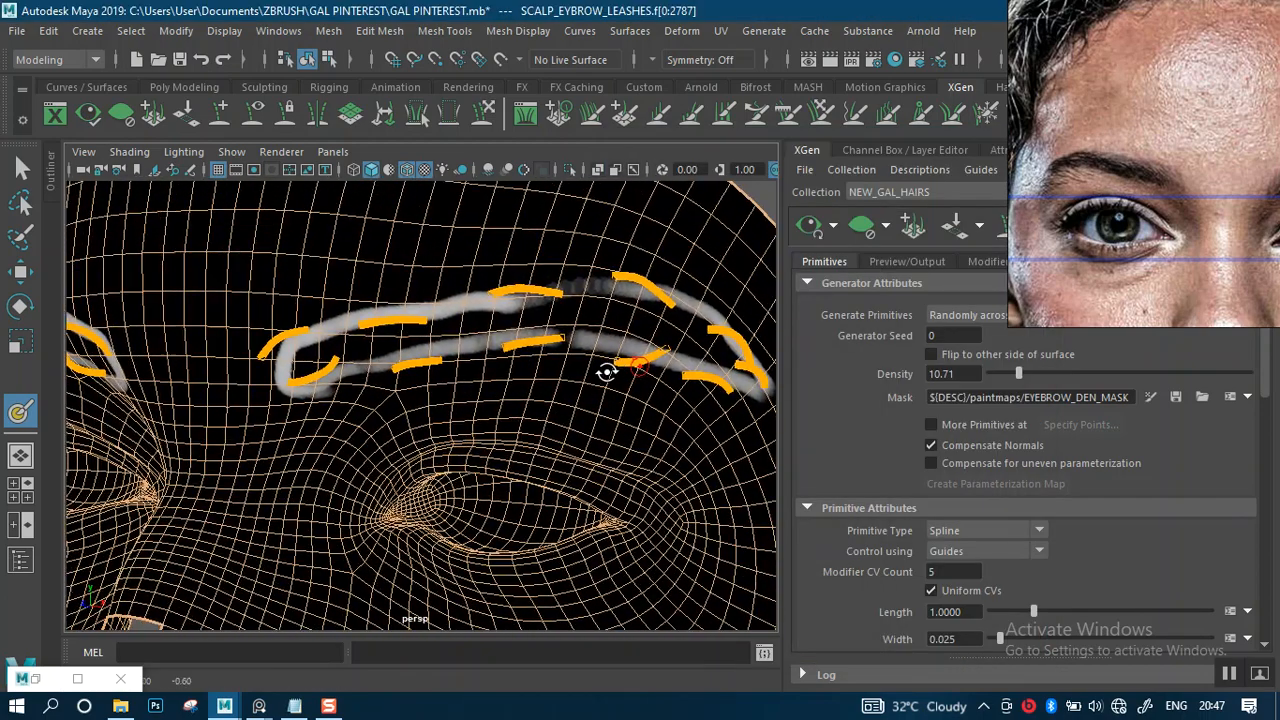
mouse_move(388, 358)
left_mouse_down()
mouse_move(594, 343)
mouse_move(677, 366)
mouse_move(677, 394)
mouse_move(634, 420)
left_mouse_up()
middle_click_drag(640, 434, 666, 454, "alt")
mouse_move(440, 378)
left_mouse_down("alt")
mouse_move(495, 376)
mouse_move(512, 360)
mouse_move(614, 370)
mouse_move(672, 396)
left_mouse_up("alt")
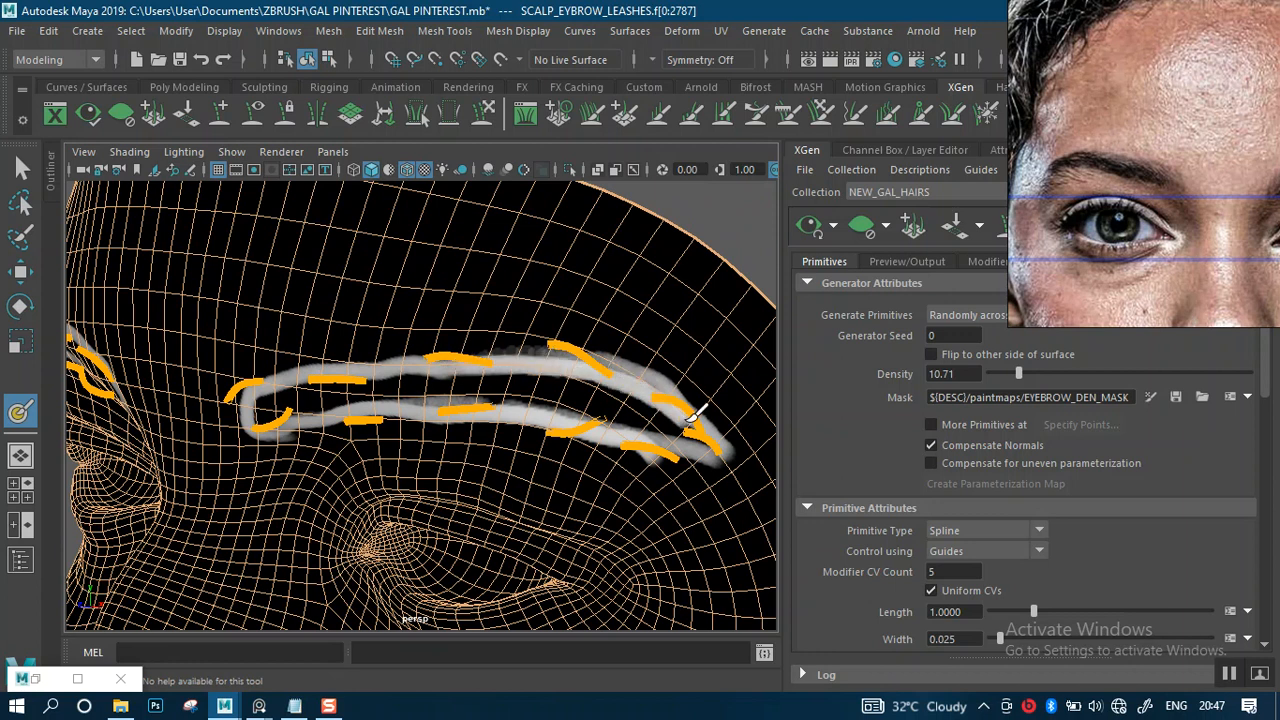
mouse_move(570, 411)
left_mouse_down("alt")
mouse_move(626, 409)
mouse_move(570, 393)
left_mouse_up("alt")
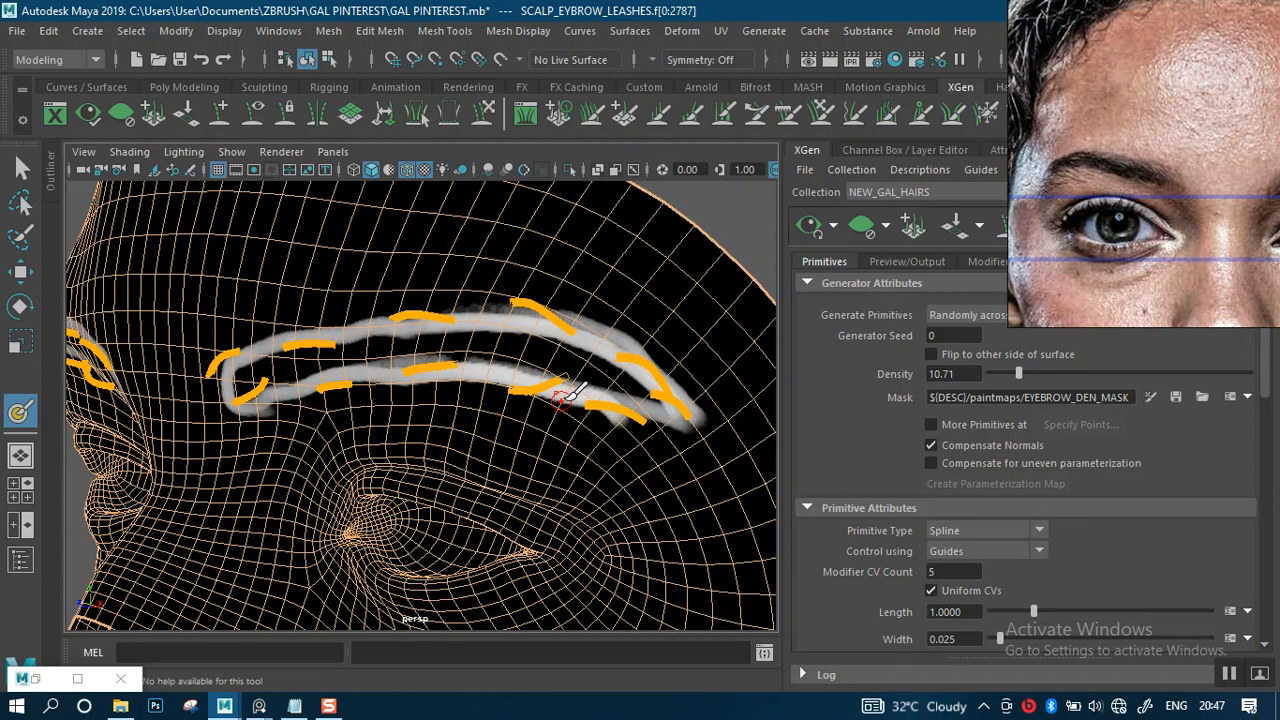
middle_click_drag(579, 375, 564, 392, "alt")
right_click_drag(580, 401, 598, 424, "alt")
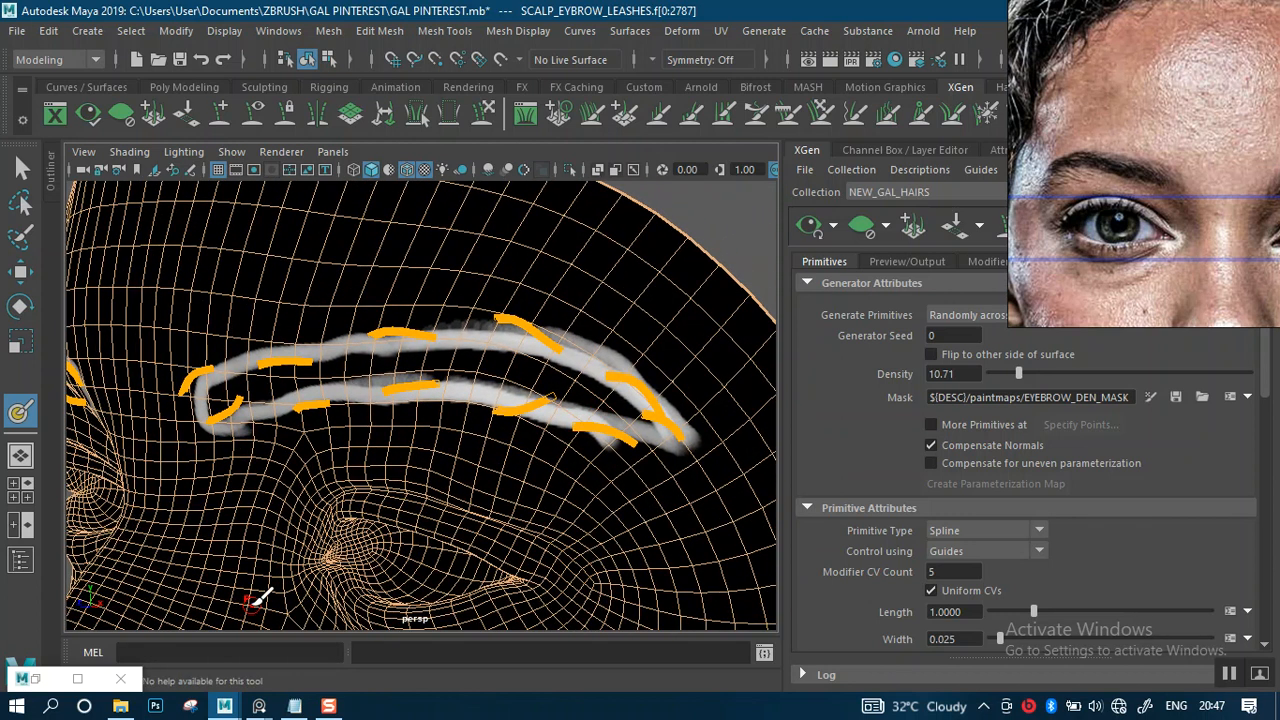
Step: Set the paint color to black and trim the fuzzy edges of the mirrored eyebrow outline
left_click(54, 685)
left_click_drag(1041, 473, 1020, 270)
left_click_drag(851, 355, 743, 367)
left_click(938, 143)
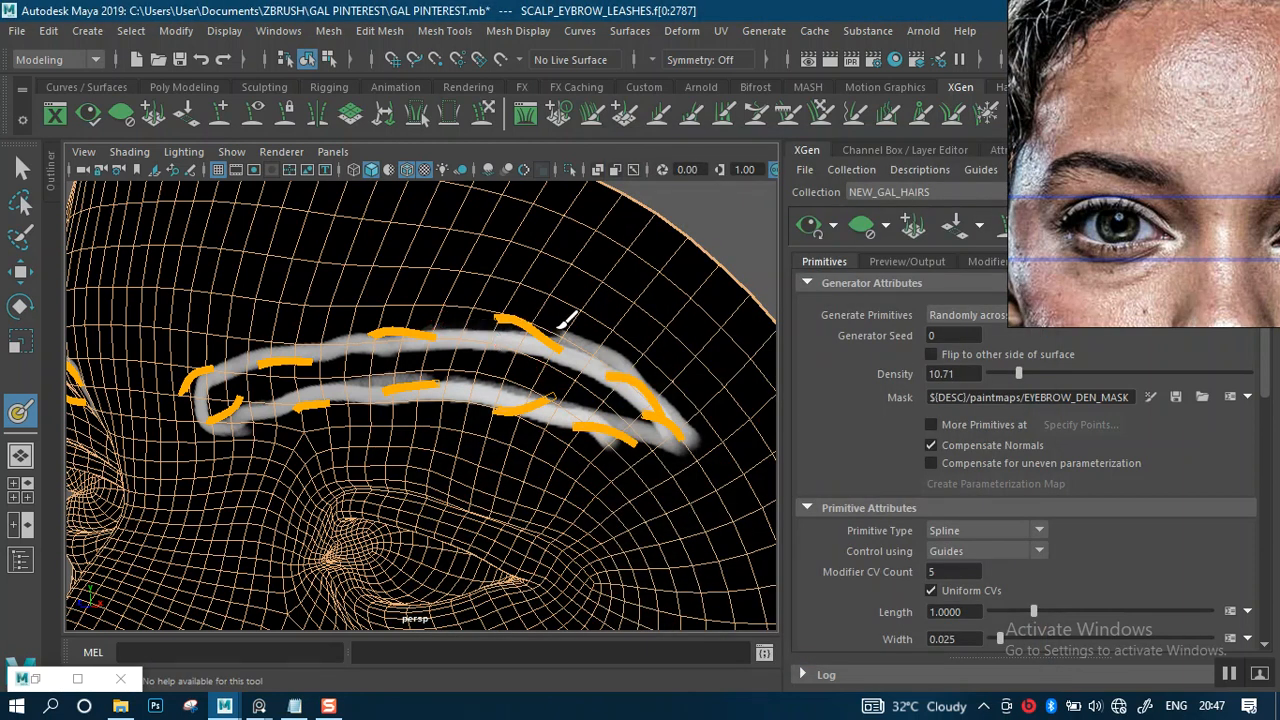
scroll(657, 350, "up", 2)
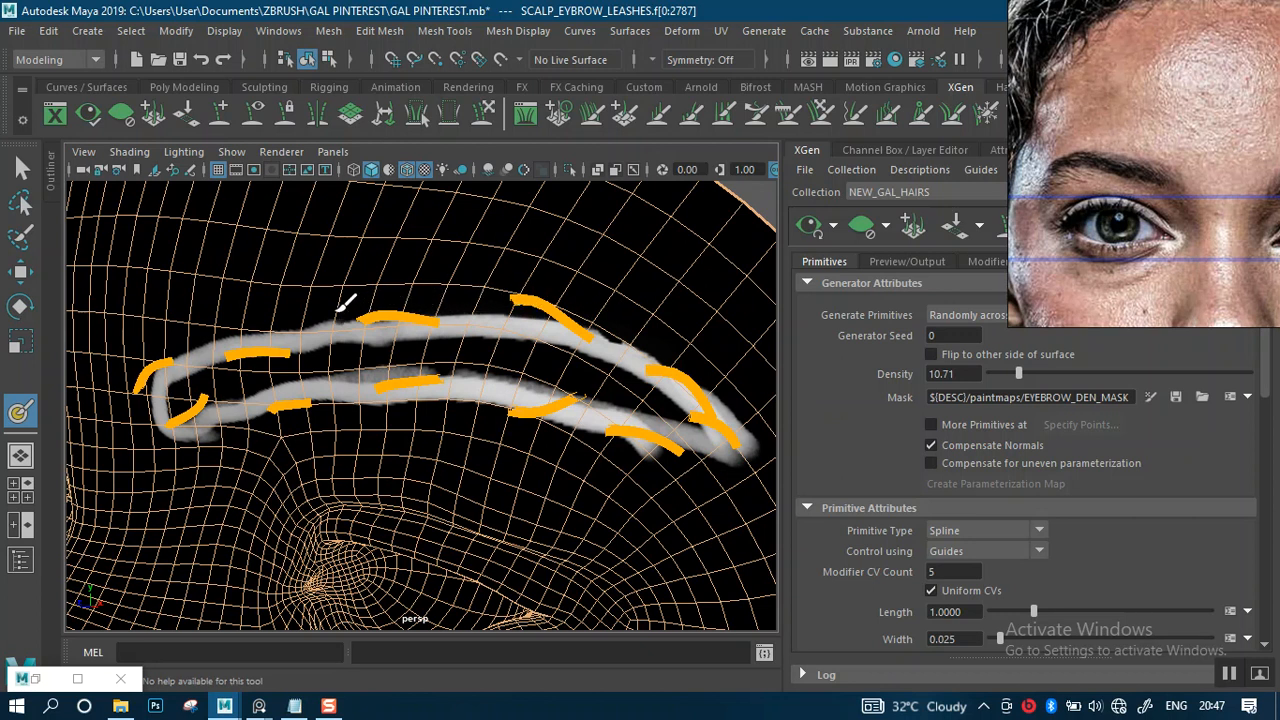
scroll(577, 390, "up", 2)
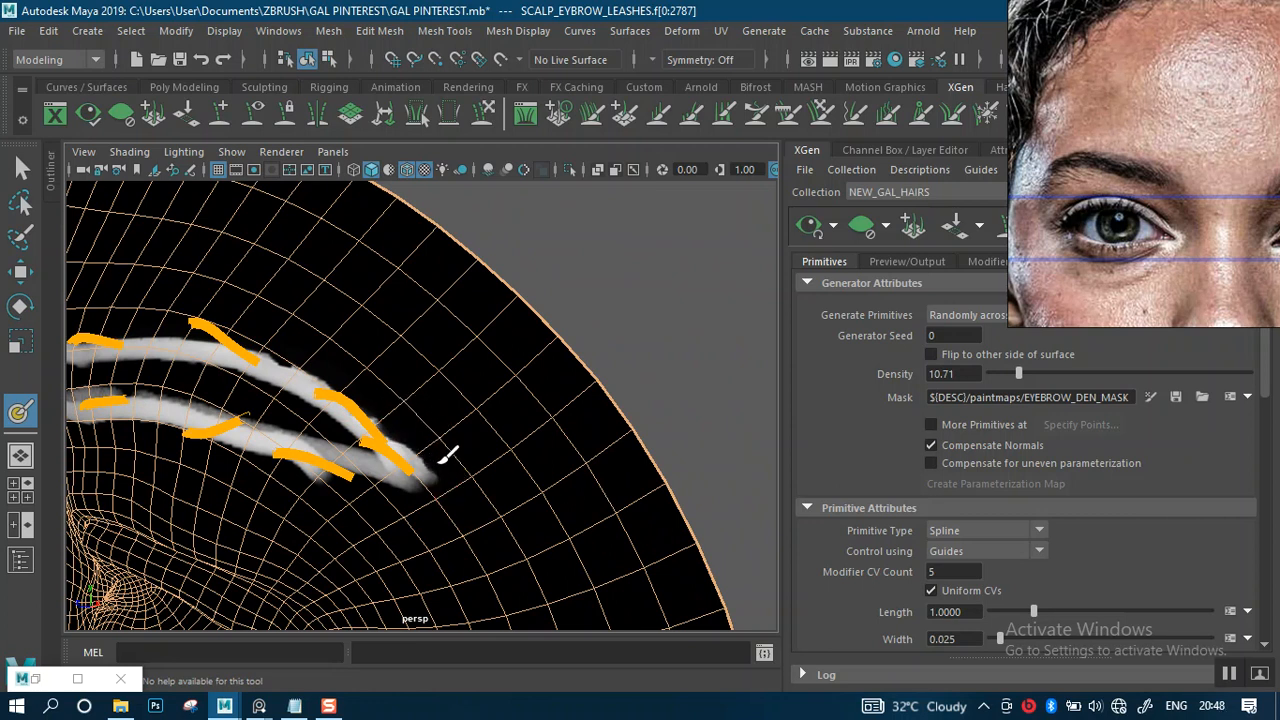
scroll(534, 440, "down", 3)
left_click_drag(425, 384, 535, 365, "alt")
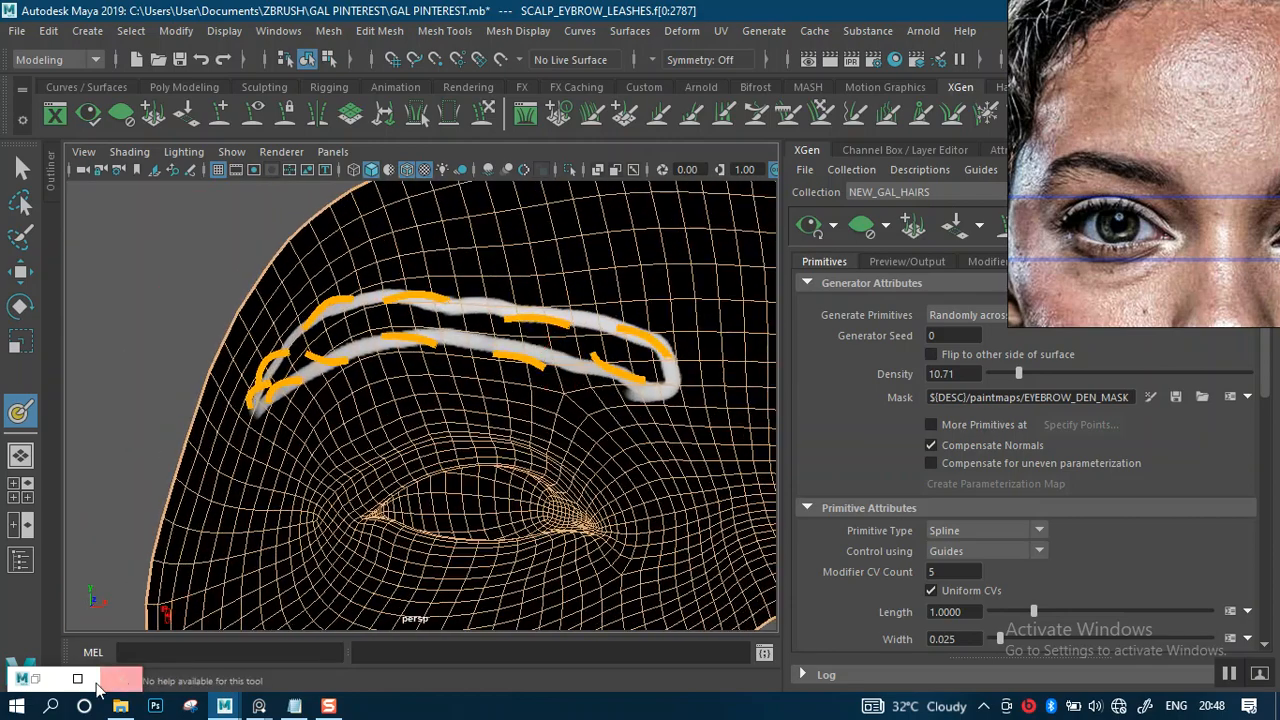
Step: Switch the paint color back to white and frame the inner end of the first eyebrow for filling
left_click(36, 680)
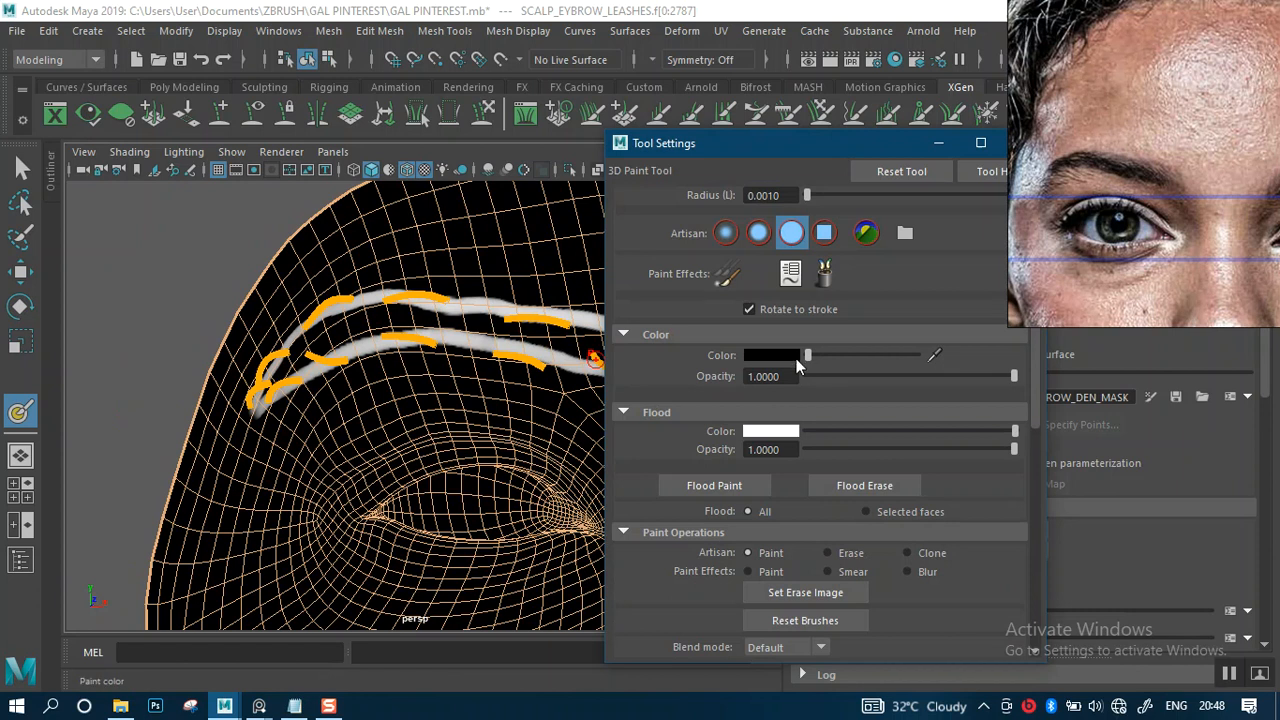
left_click(938, 150)
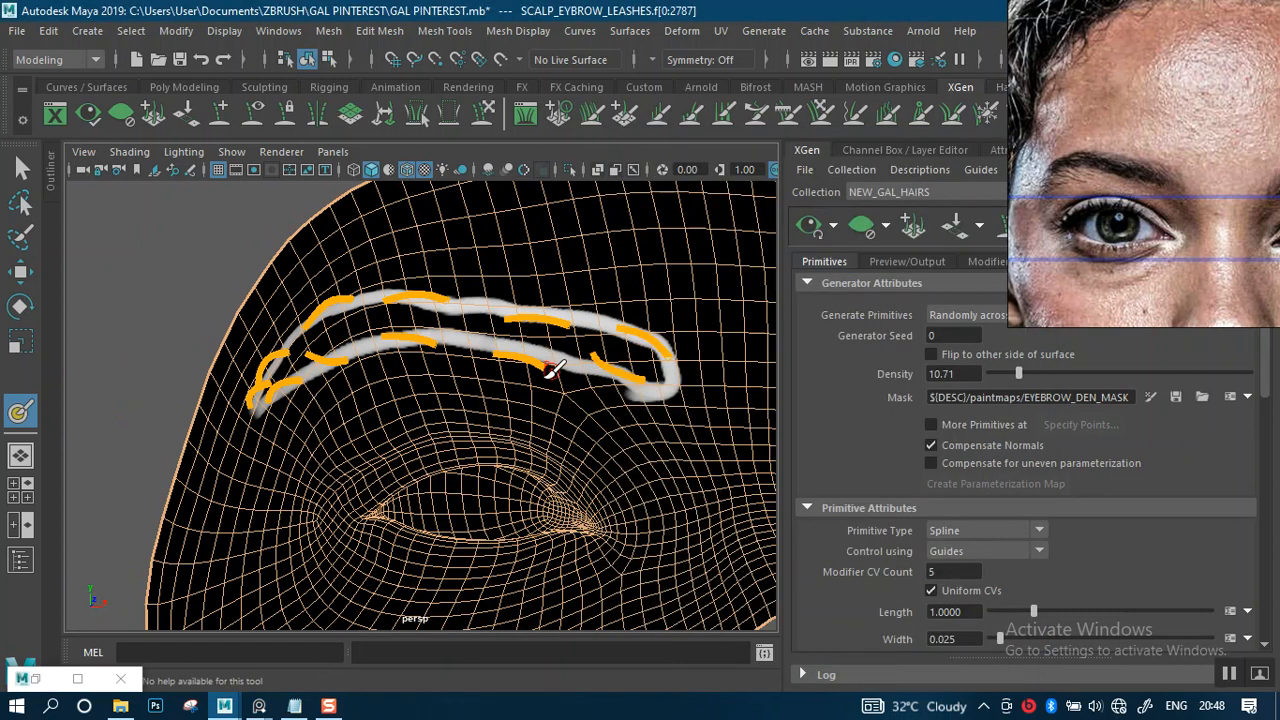
left_click_drag(587, 357, 571, 385, "alt")
scroll(634, 372, "up", 4)
left_click_drag(652, 390, 595, 390, "alt")
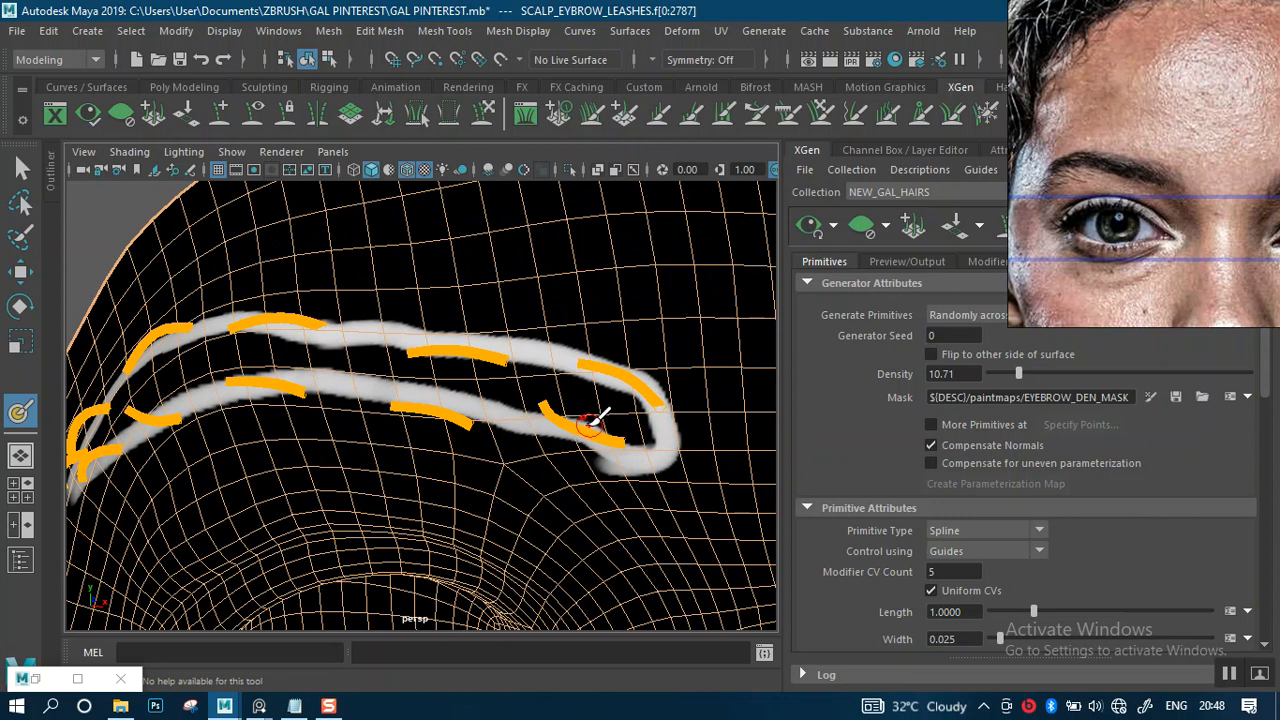
mouse_move(590, 424)
right_mouse_down()
mouse_move(565, 421)
mouse_move(560, 336)
mouse_move(580, 196)
right_mouse_up()
right_click_drag(585, 403, 577, 206)
Step: Fill the inner half of the eyebrow in white with an enlarged brush and undo the last strokes toward the tail
mouse_move(612, 400)
left_mouse_down()
mouse_move(655, 435)
mouse_move(617, 425)
left_mouse_up()
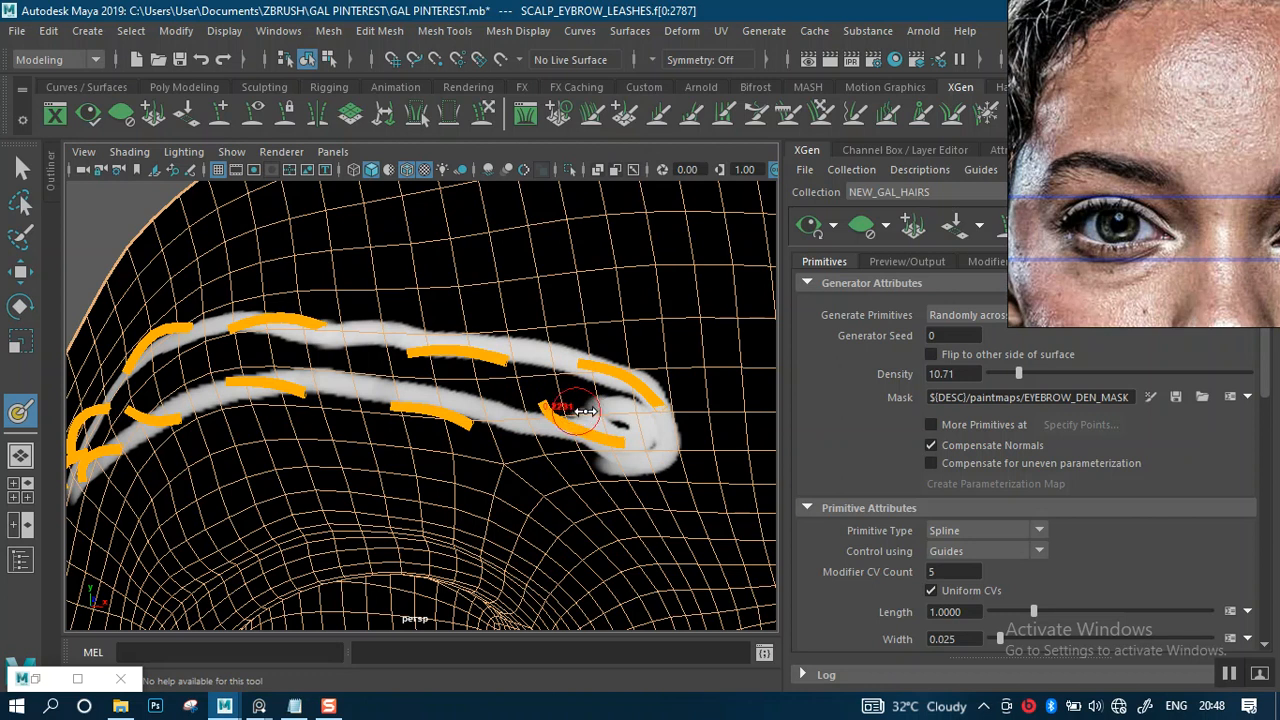
mouse_move(588, 414)
left_mouse_down()
mouse_move(613, 427)
mouse_move(627, 401)
mouse_move(342, 350)
mouse_move(385, 362)
left_mouse_up()
mouse_move(397, 374)
left_mouse_down("alt")
mouse_move(568, 397)
mouse_move(545, 368)
mouse_move(410, 382)
mouse_move(580, 392)
mouse_move(565, 388)
left_mouse_up("alt")
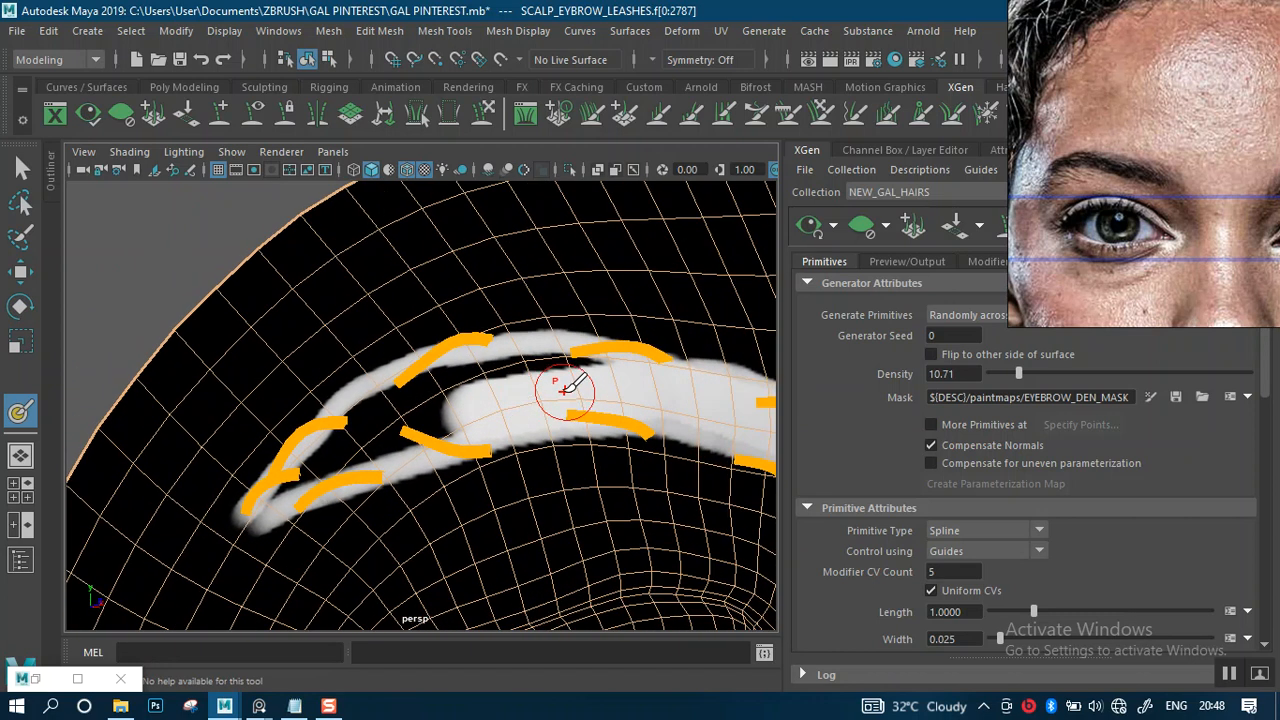
key("ctrl+z")
key("ctrl+z")
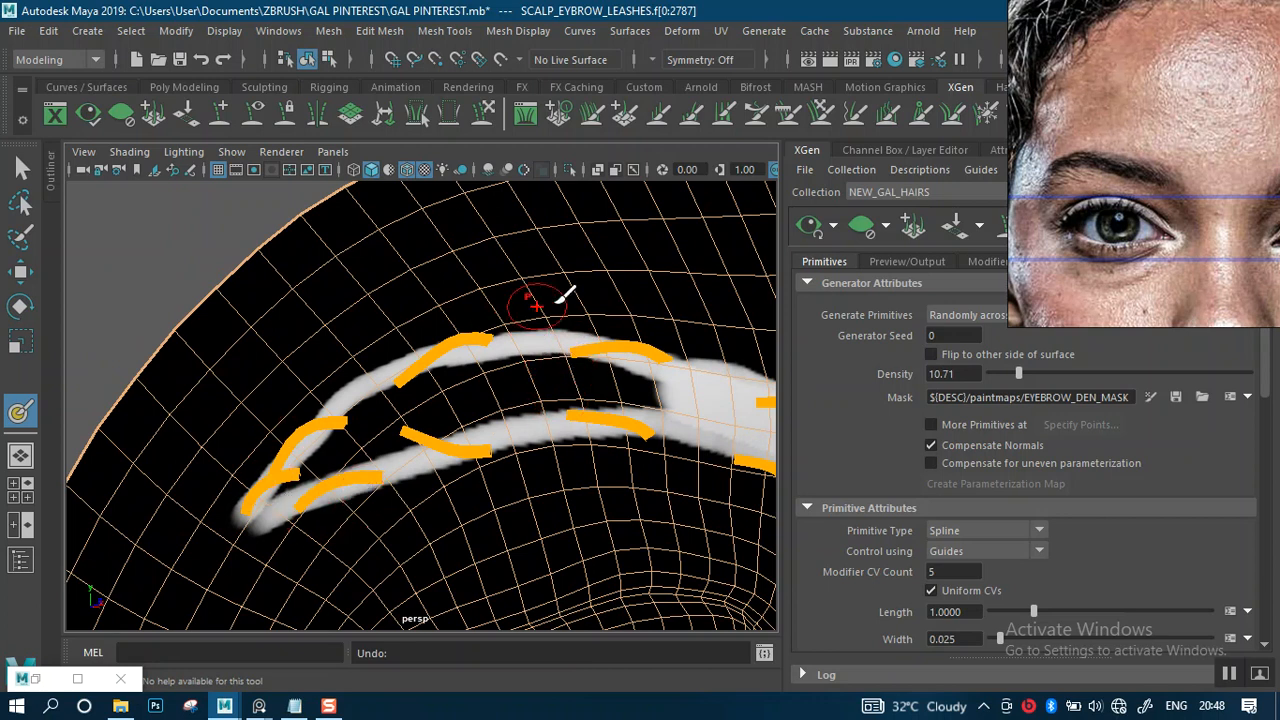
Step: Set the paint color to black and place the floating tool settings window beside the eyebrow being painted
left_click(77, 678)
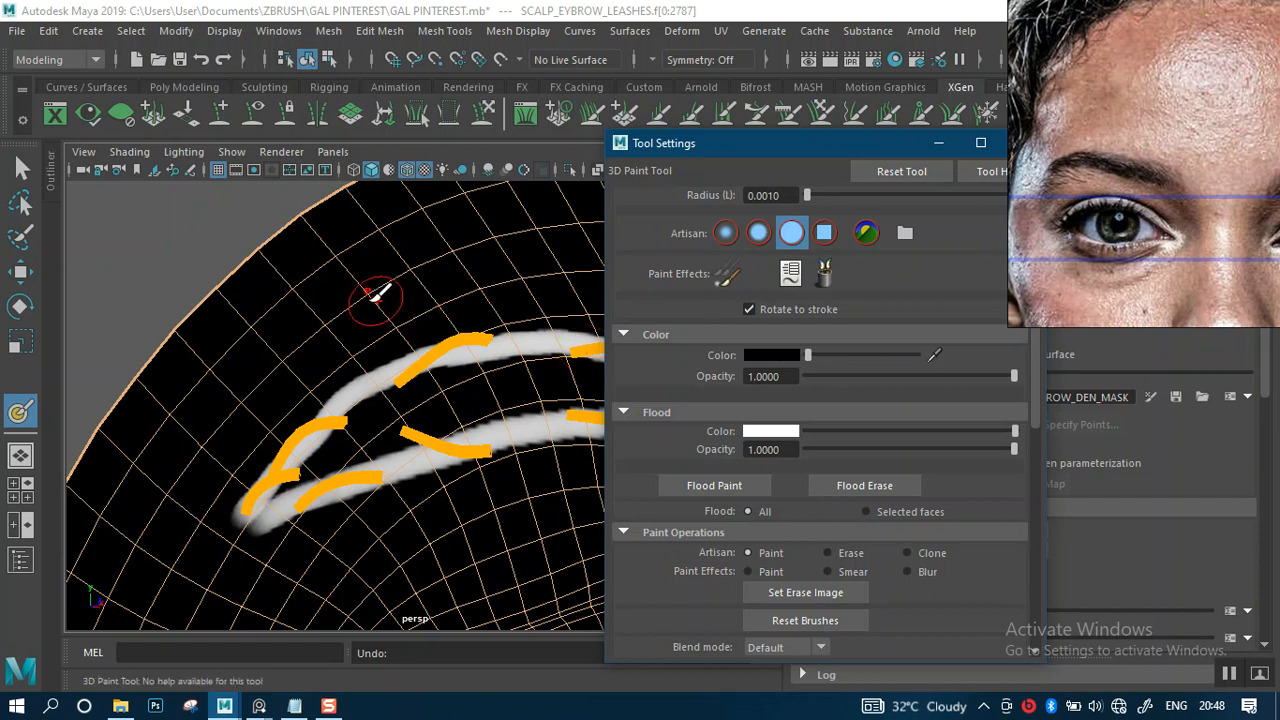
left_click_drag(383, 301, 360, 307, "alt")
left_click(839, 141)
left_click_drag(839, 147, 589, 396)
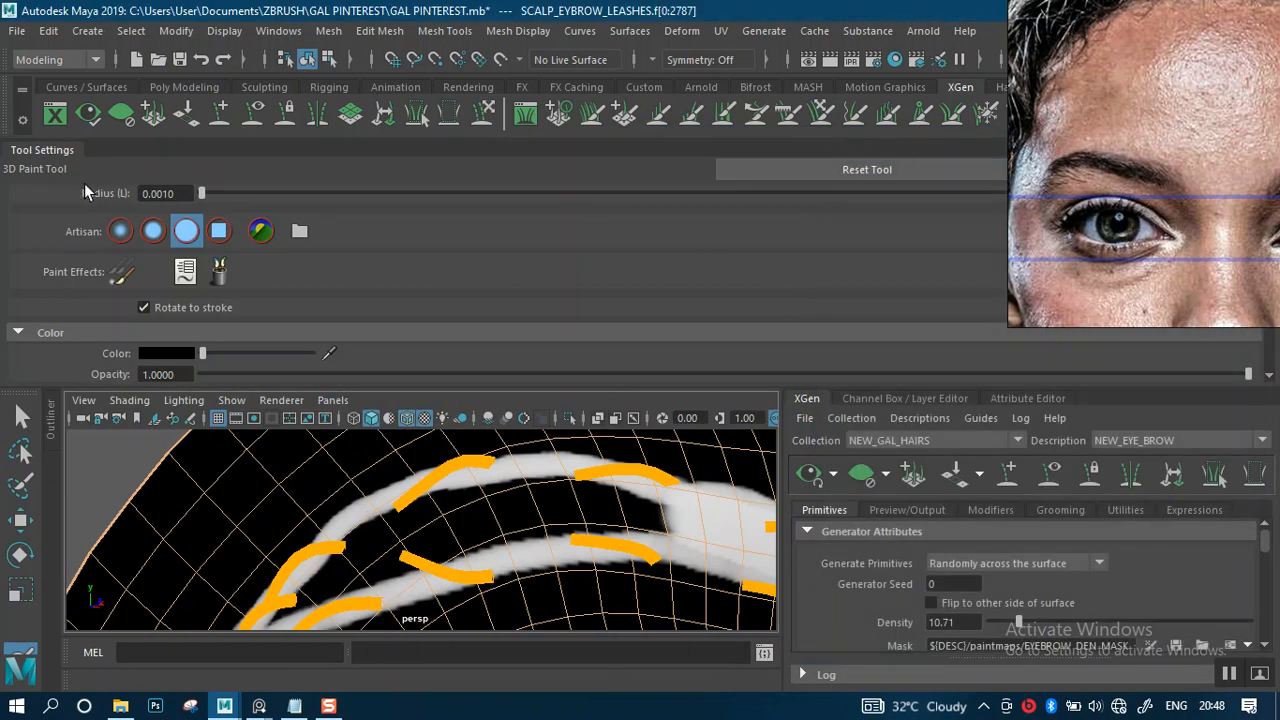
mouse_move(60, 148)
left_mouse_down()
mouse_move(68, 181)
mouse_move(87, 183)
mouse_move(465, 144)
mouse_move(789, 140)
left_mouse_up()
Step: Paint out the upper outline along the outer half of the eyebrow in black
mouse_move(575, 335)
left_mouse_down("alt")
mouse_move(549, 351)
mouse_move(520, 345)
left_mouse_up("alt")
right_click_drag(520, 350, 449, 376, "alt")
mouse_move(525, 377)
left_mouse_down("alt")
mouse_move(510, 371)
mouse_move(529, 374)
mouse_move(523, 343)
mouse_move(500, 351)
mouse_move(551, 334)
mouse_move(523, 309)
mouse_move(531, 337)
mouse_move(628, 303)
mouse_move(517, 296)
mouse_move(340, 348)
left_mouse_up("alt")
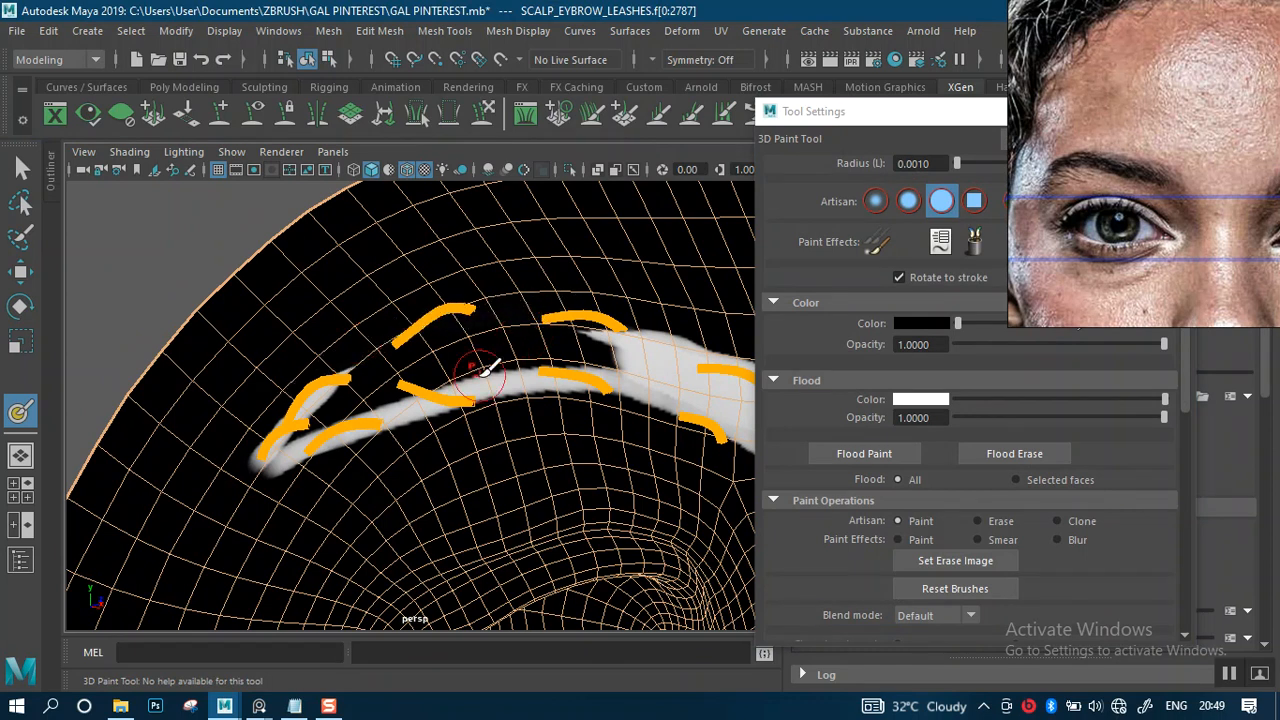
Step: Shrink the brush, set the paint color to white and paint a thinner, lower upper edge toward the tail
key("b")
left_click_drag(484, 372, 466, 372)
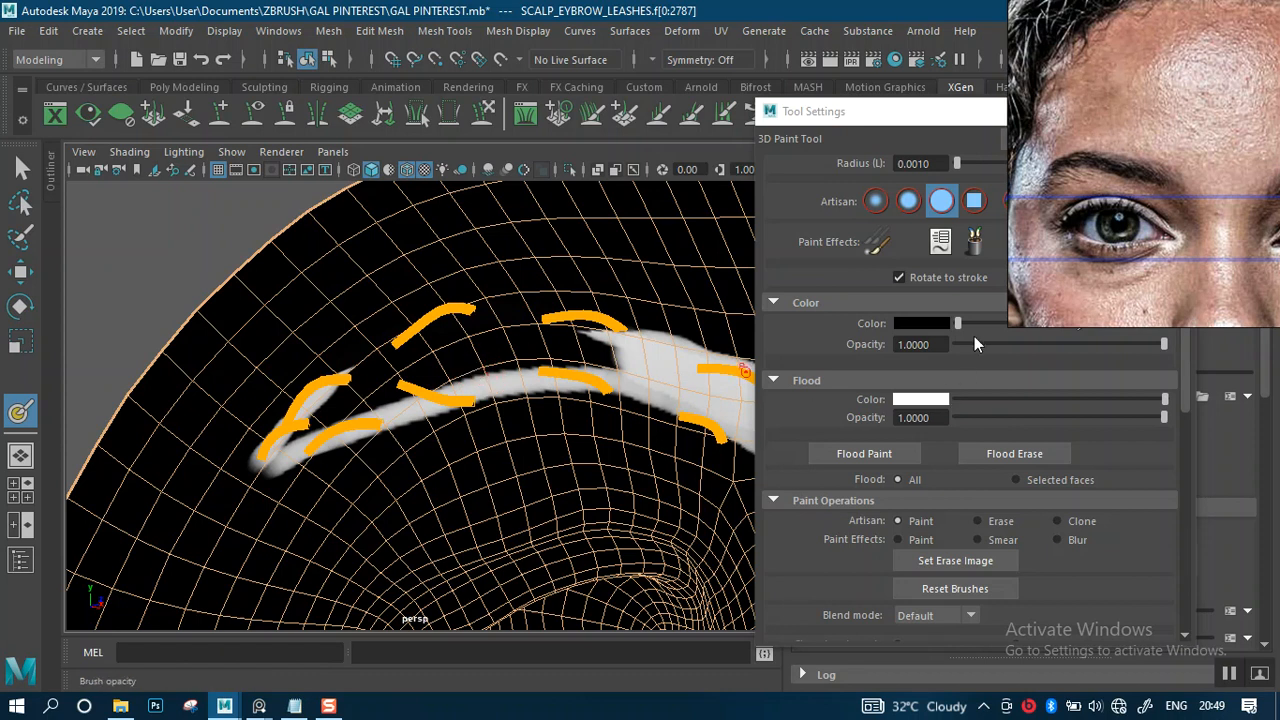
left_click_drag(998, 322, 1146, 323)
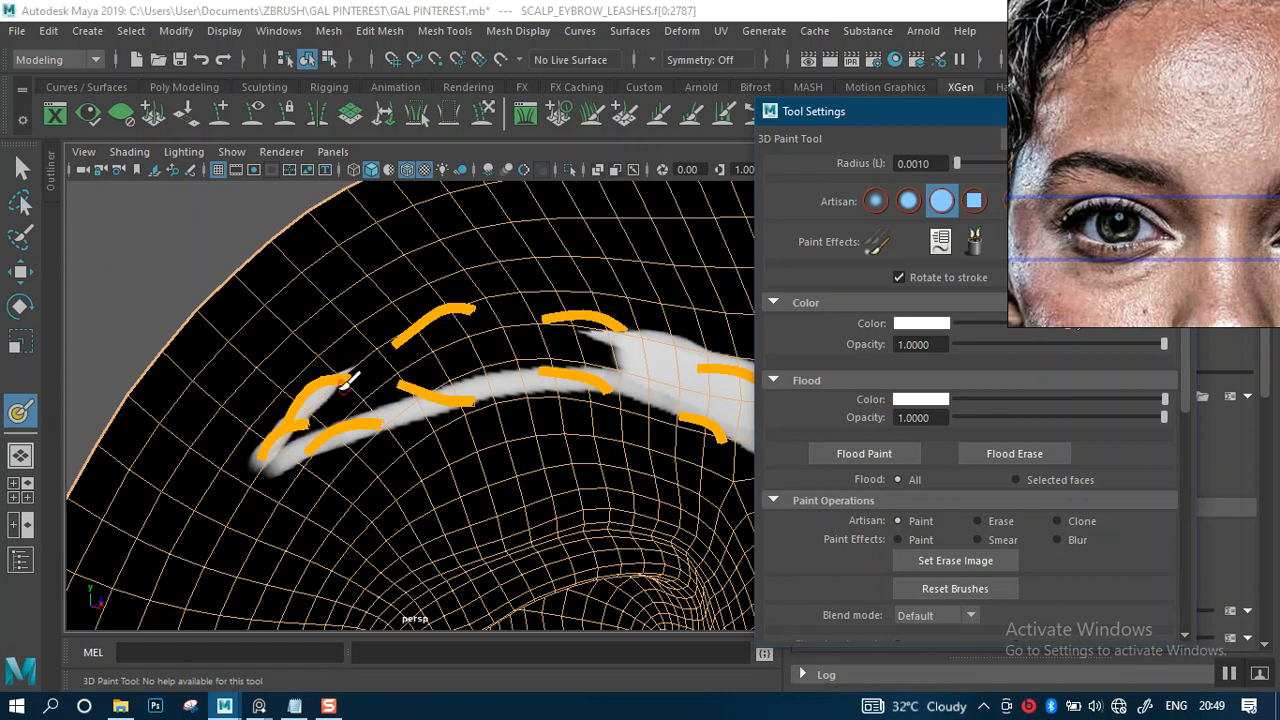
left_click_drag(331, 381, 353, 372)
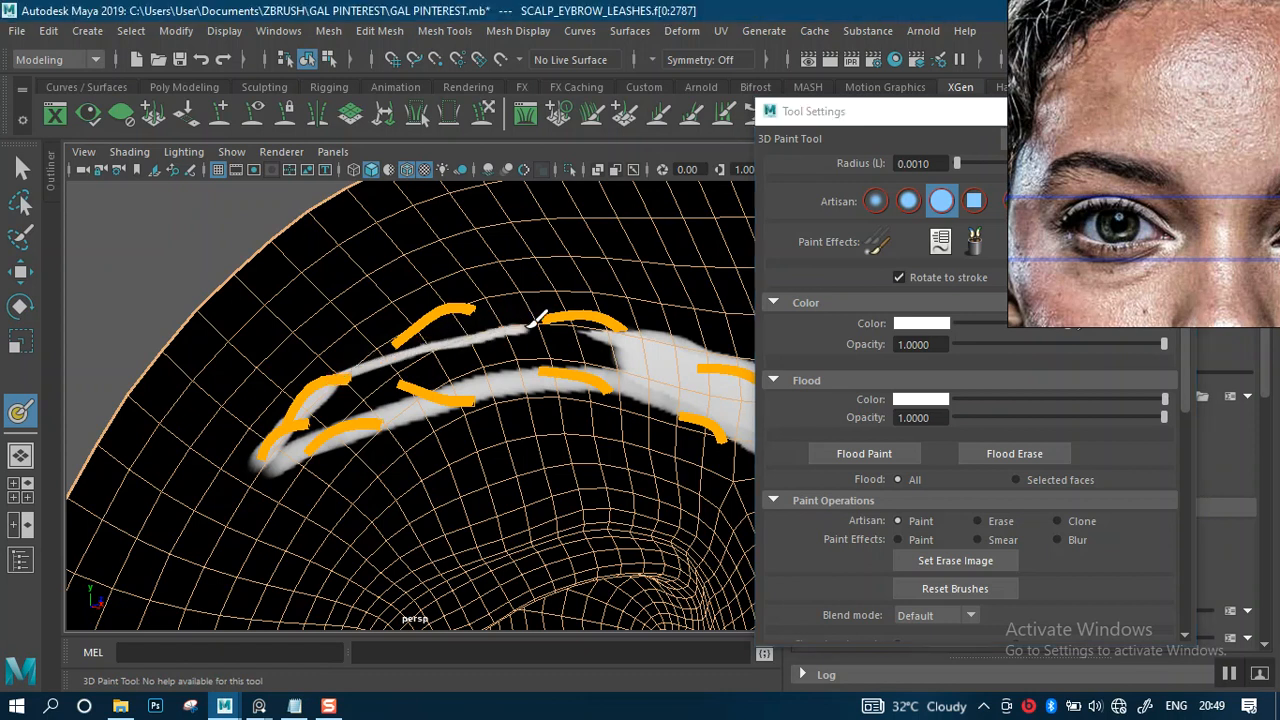
scroll(579, 401, "down", 5)
mouse_move(523, 373)
left_mouse_down("alt")
mouse_move(460, 374)
mouse_move(526, 354)
left_mouse_up("alt")
scroll(529, 400, "up", 3)
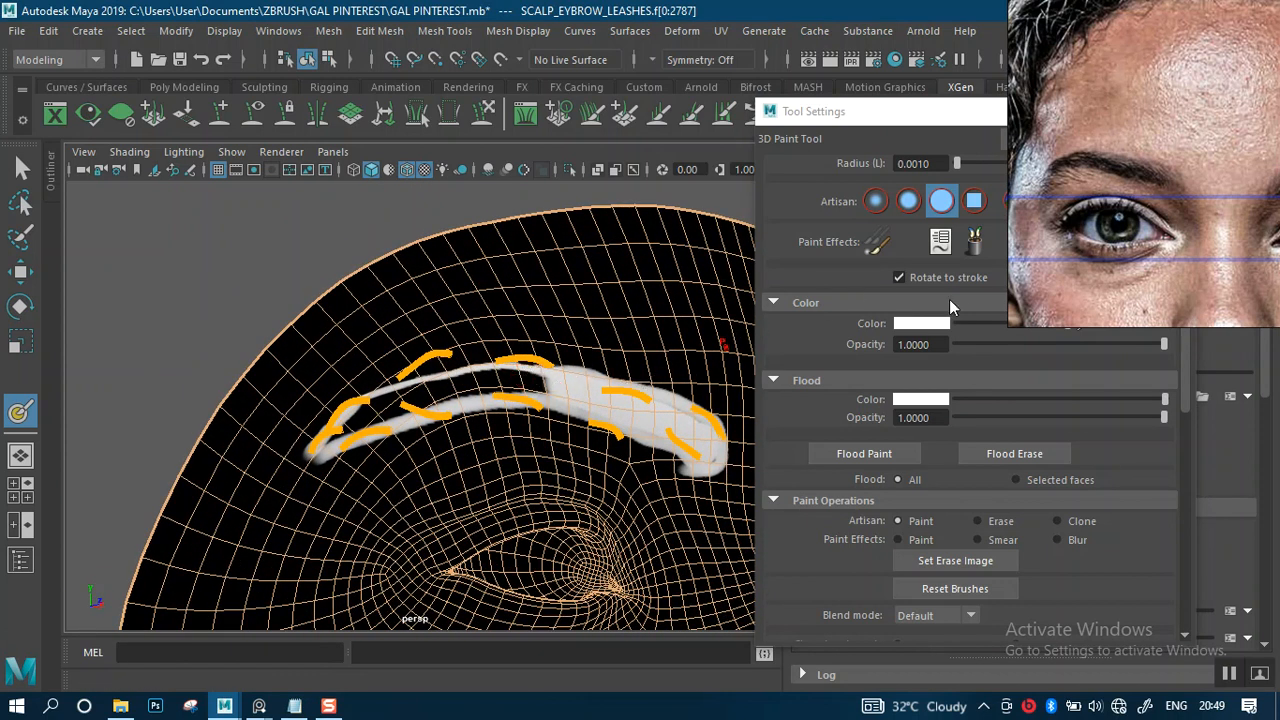
Step: Set the paint color to black and trim the eyebrow's lower edge and tail into a slimmer shape
left_click_drag(982, 323, 930, 328)
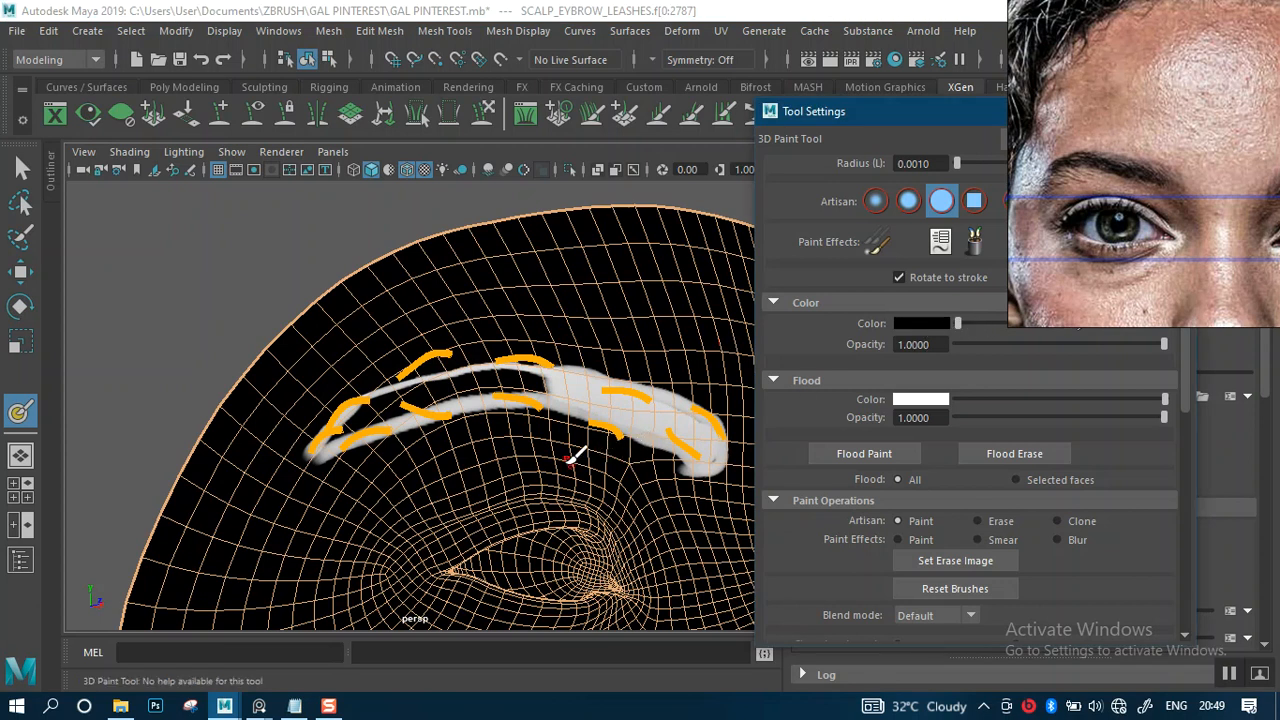
key("b")
right_click_drag(540, 440, 598, 438, "alt")
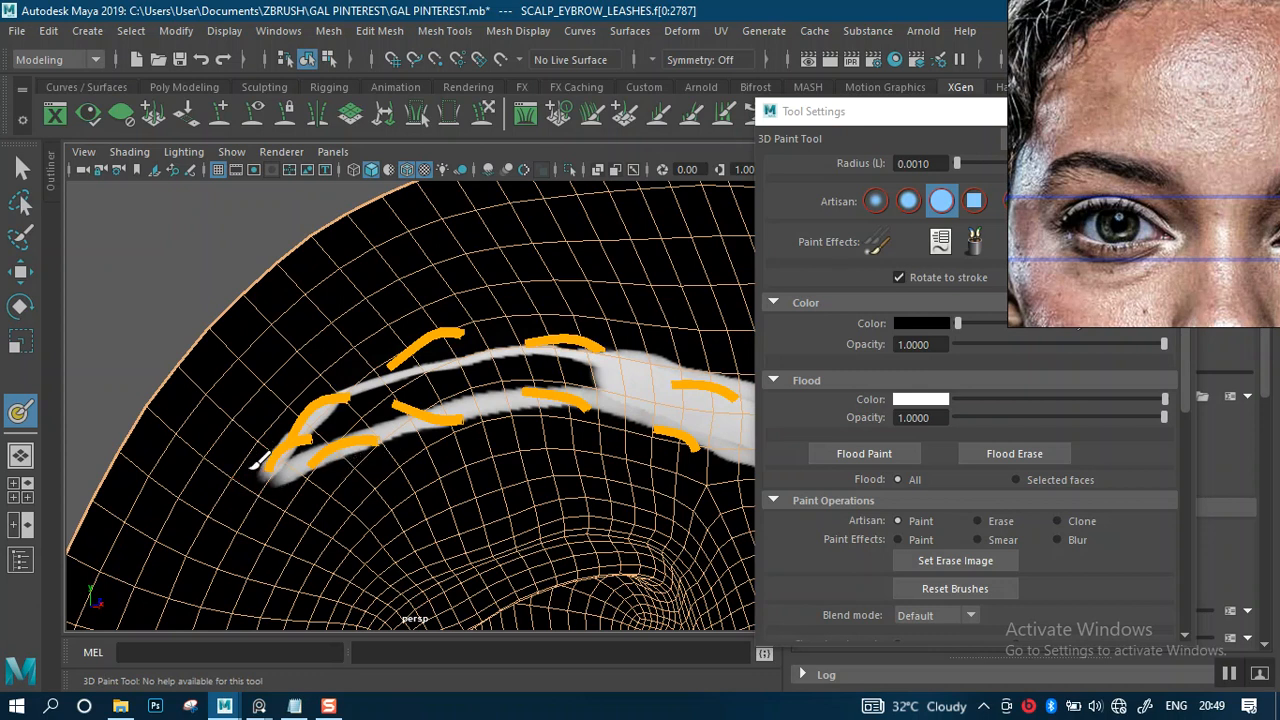
left_click_drag(516, 396, 440, 422, "alt")
right_click_drag(510, 396, 448, 258, "alt")
mouse_move(537, 367)
left_mouse_down("alt")
mouse_move(486, 366)
mouse_move(556, 350)
left_mouse_up("alt")
right_click_drag(553, 356, 596, 410, "alt")
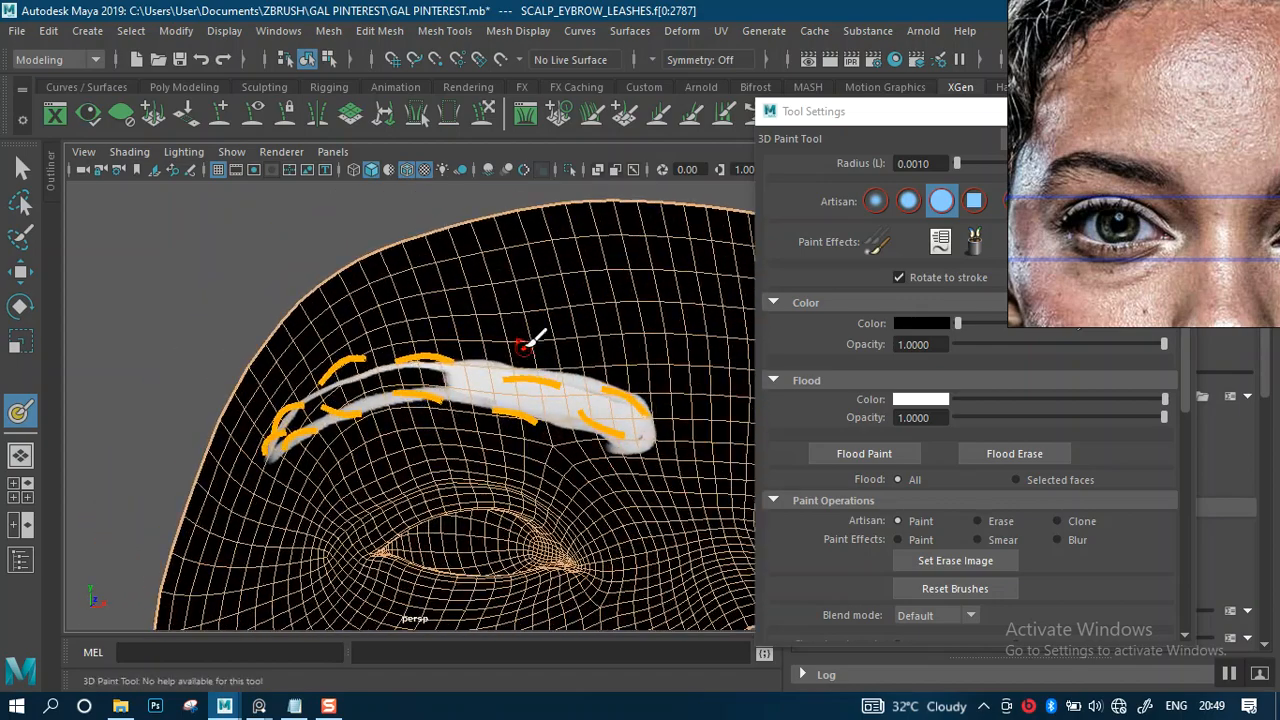
Step: Set the paint color to white and fill the gap between the outlines along the outer half of the character's right eyebrow
left_click_drag(544, 364, 595, 398, "alt")
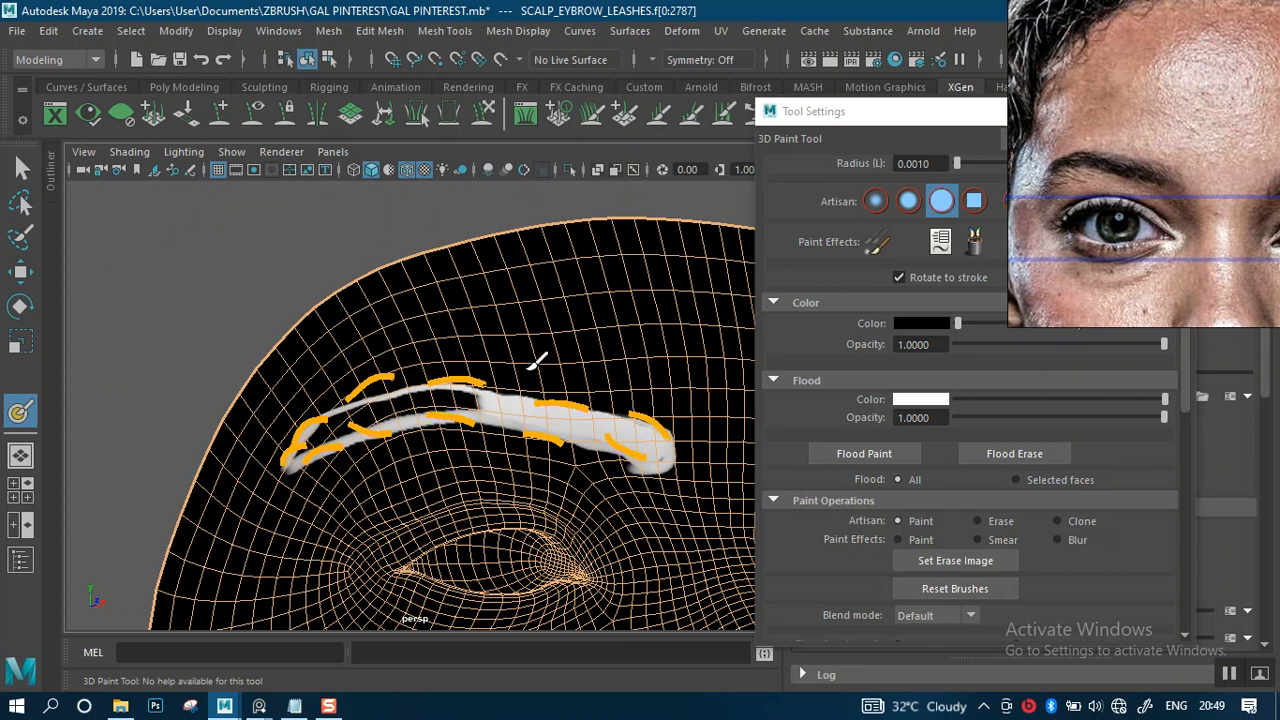
left_click_drag(515, 345, 577, 381, "alt")
right_click_drag(577, 381, 728, 413, "alt")
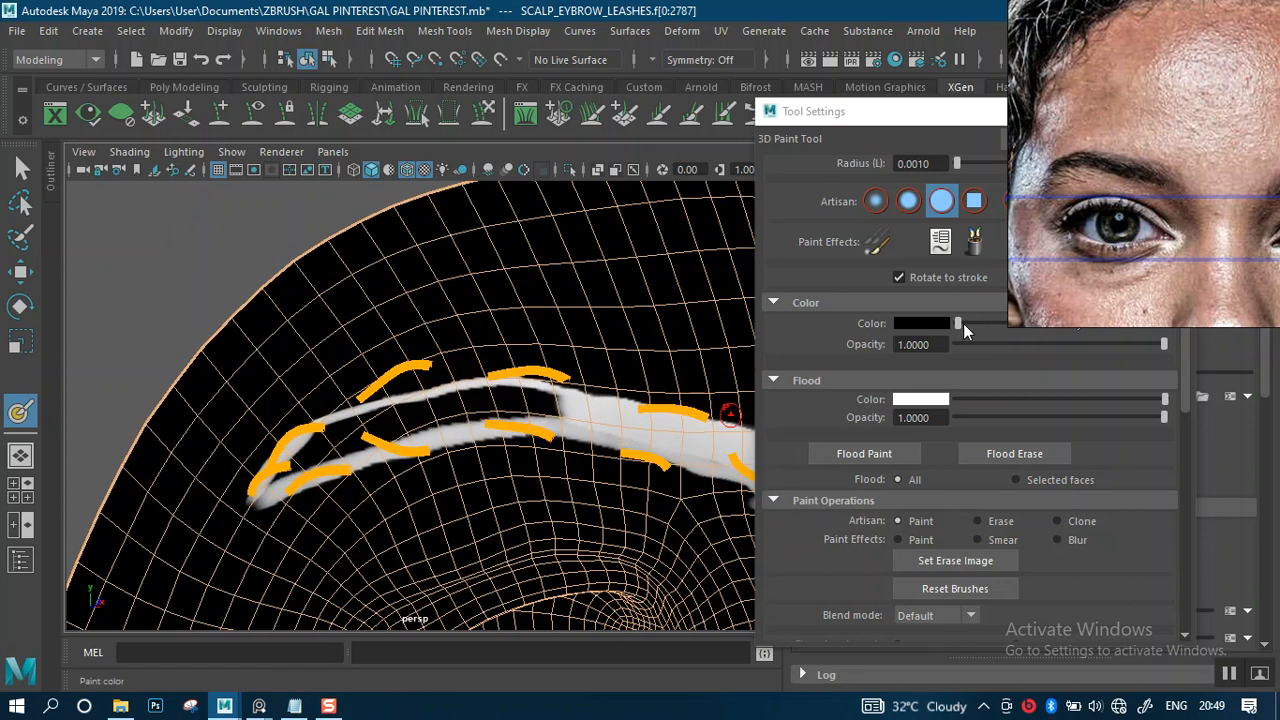
left_click_drag(963, 325, 1153, 333)
right_click_drag(555, 415, 622, 418, "alt")
mouse_move(621, 421)
left_mouse_down()
mouse_move(500, 425)
mouse_move(368, 470)
left_mouse_up()
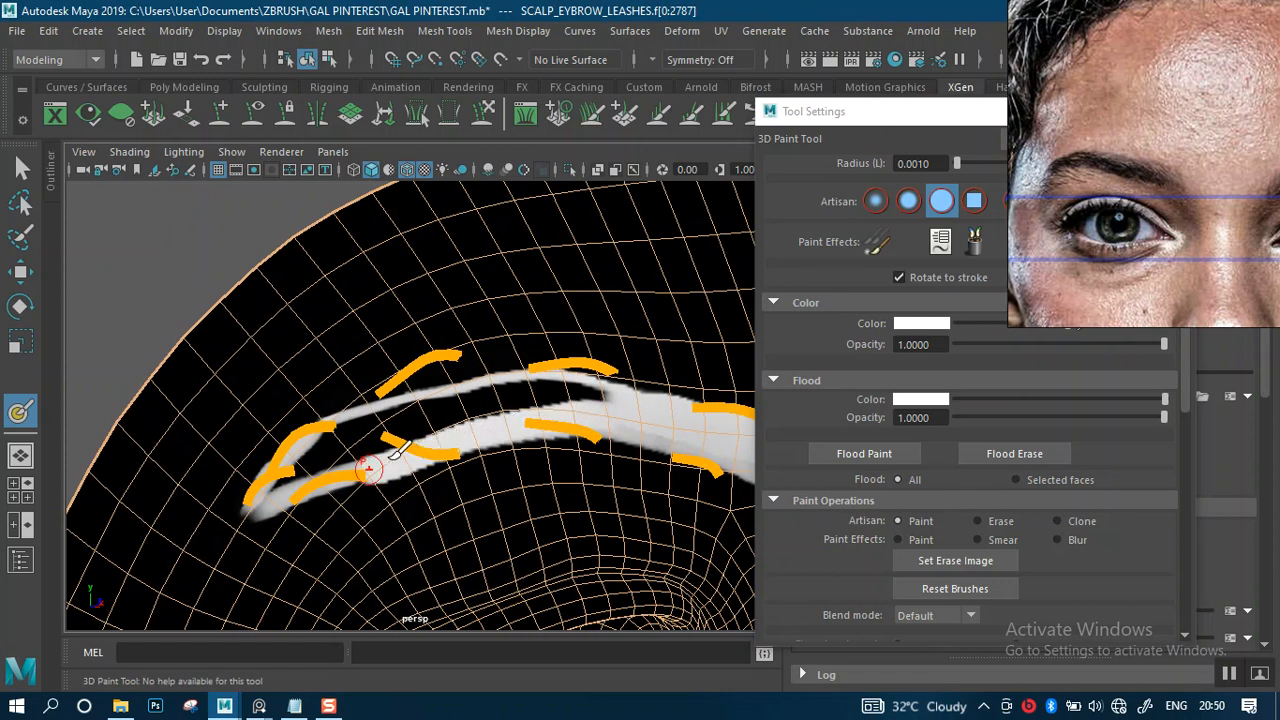
key("ctrl+z")
key("ctrl+z")
mouse_move(606, 403)
left_mouse_down()
mouse_move(292, 478)
mouse_move(330, 440)
mouse_move(433, 402)
left_mouse_up()
mouse_move(504, 392)
left_mouse_down()
mouse_move(558, 388)
mouse_move(370, 447)
left_mouse_up()
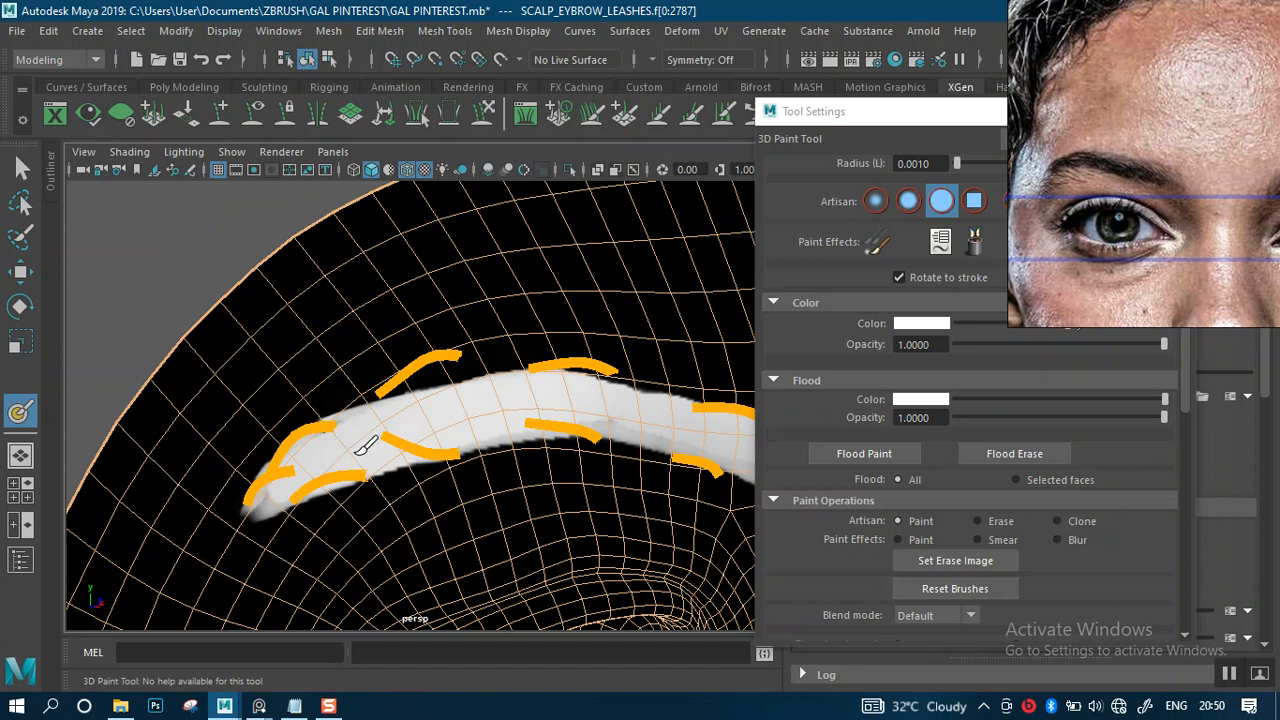
Step: Fill the gap between the outlines at the inner half of the character's left eyebrow in white
right_click_drag(508, 430, 480, 326, "alt")
left_click_drag(612, 410, 540, 428, "alt")
middle_click_drag(560, 438, 566, 402, "alt")
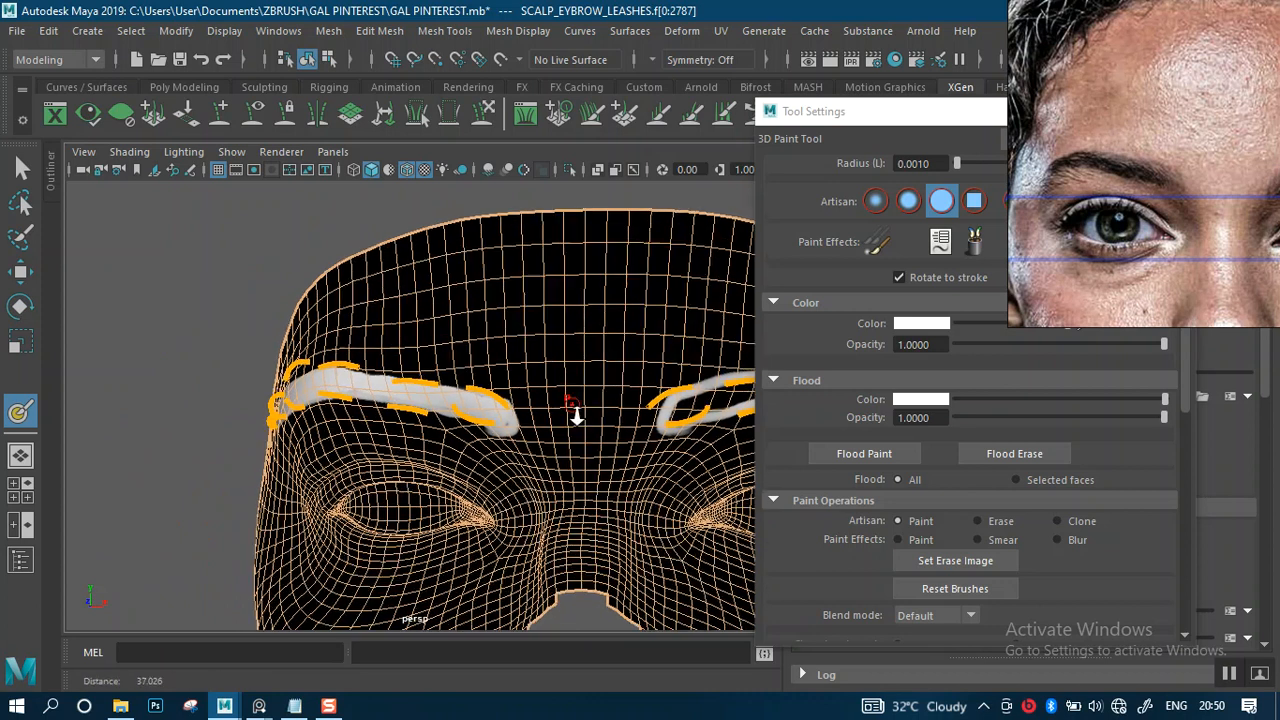
right_click_drag(568, 404, 612, 428, "alt")
middle_click_drag(642, 405, 320, 424, "alt")
mouse_move(512, 405)
middle_mouse_down("alt")
mouse_move(397, 406)
mouse_move(400, 443)
mouse_move(343, 429)
middle_mouse_up("alt")
mouse_move(343, 429)
left_mouse_down()
mouse_move(565, 374)
mouse_move(327, 424)
mouse_move(440, 381)
mouse_move(600, 366)
mouse_move(358, 437)
left_mouse_up()
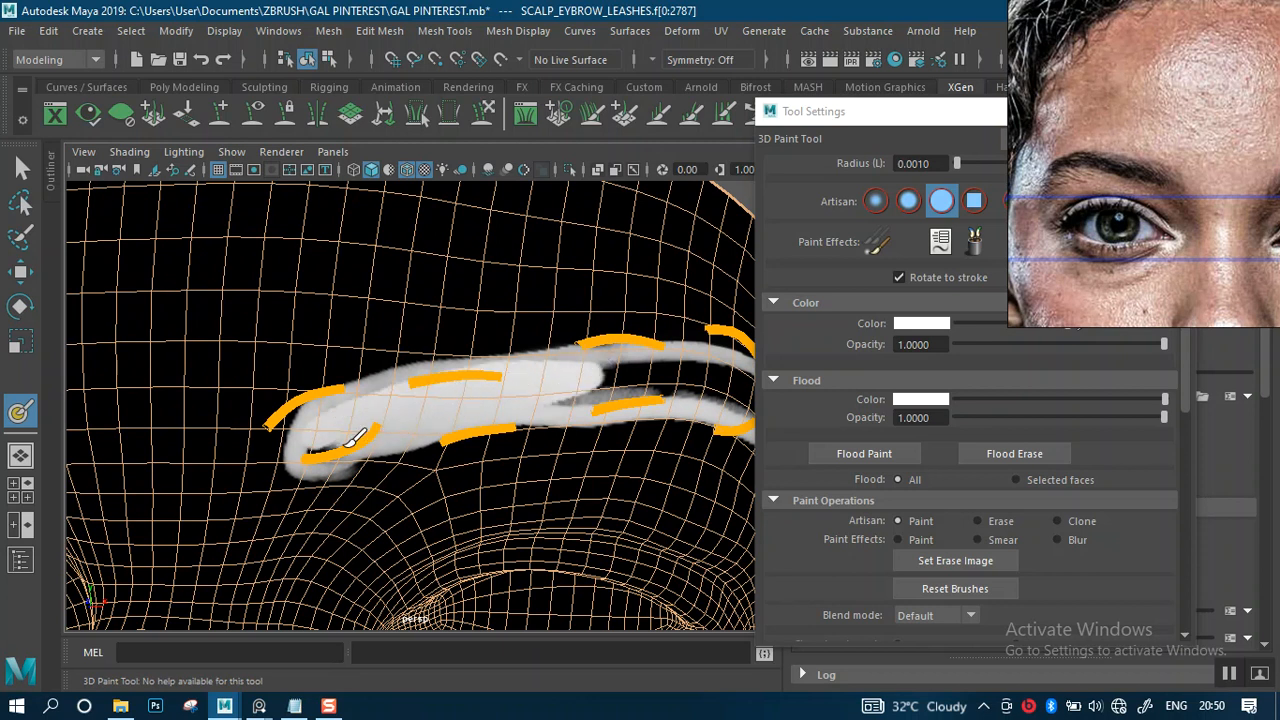
Step: Fill the remaining outer half of the left eyebrow in white from the arch to the tail
middle_click_drag(557, 398, 384, 411, "alt")
right_click_drag(430, 404, 511, 406, "alt")
left_click_drag(511, 406, 466, 402, "alt")
middle_click_drag(400, 420, 472, 376, "alt")
mouse_move(246, 371)
left_mouse_down()
mouse_move(414, 366)
mouse_move(665, 438)
mouse_move(631, 396)
mouse_move(586, 381)
mouse_move(492, 364)
mouse_move(266, 364)
mouse_move(298, 340)
mouse_move(380, 332)
mouse_move(534, 356)
left_mouse_up()
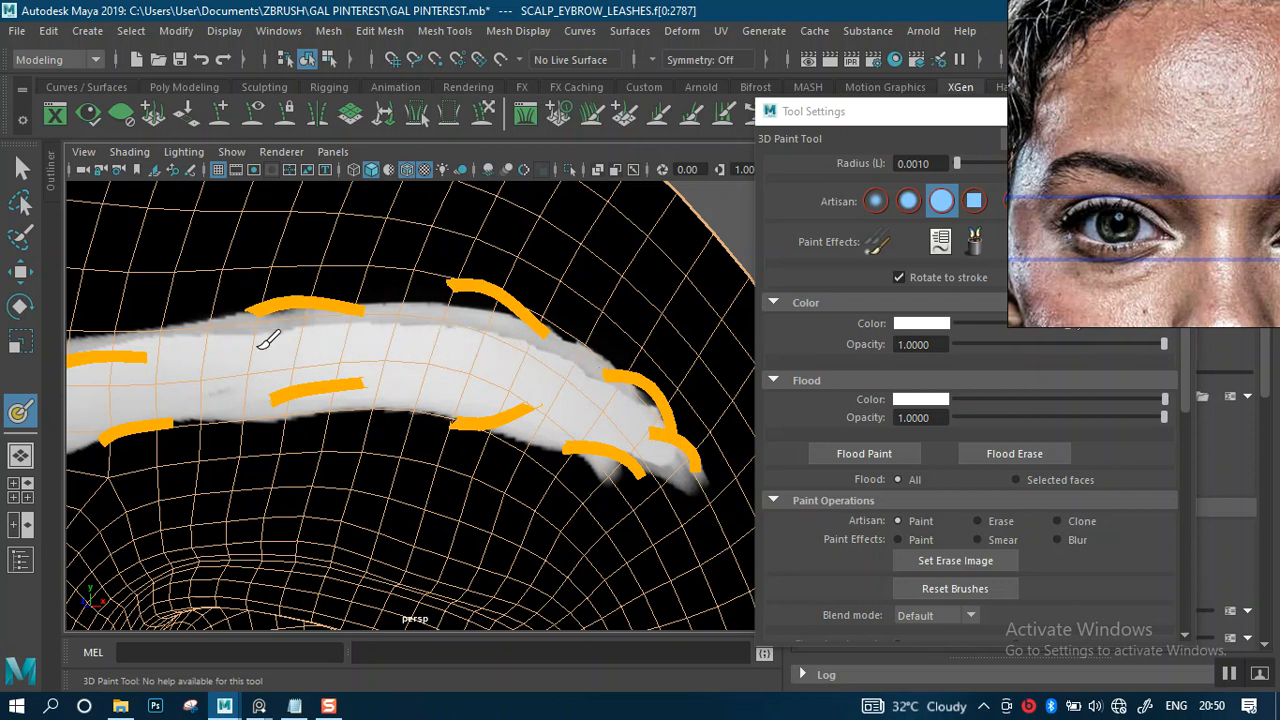
Step: Set the paint color to black and check both filled eyebrows in an overall view
right_click_drag(540, 395, 383, 377, "alt")
middle_click_drag(383, 377, 588, 362, "alt")
mouse_move(515, 380)
right_mouse_down("alt")
mouse_move(523, 391)
mouse_move(670, 338)
right_mouse_up("alt")
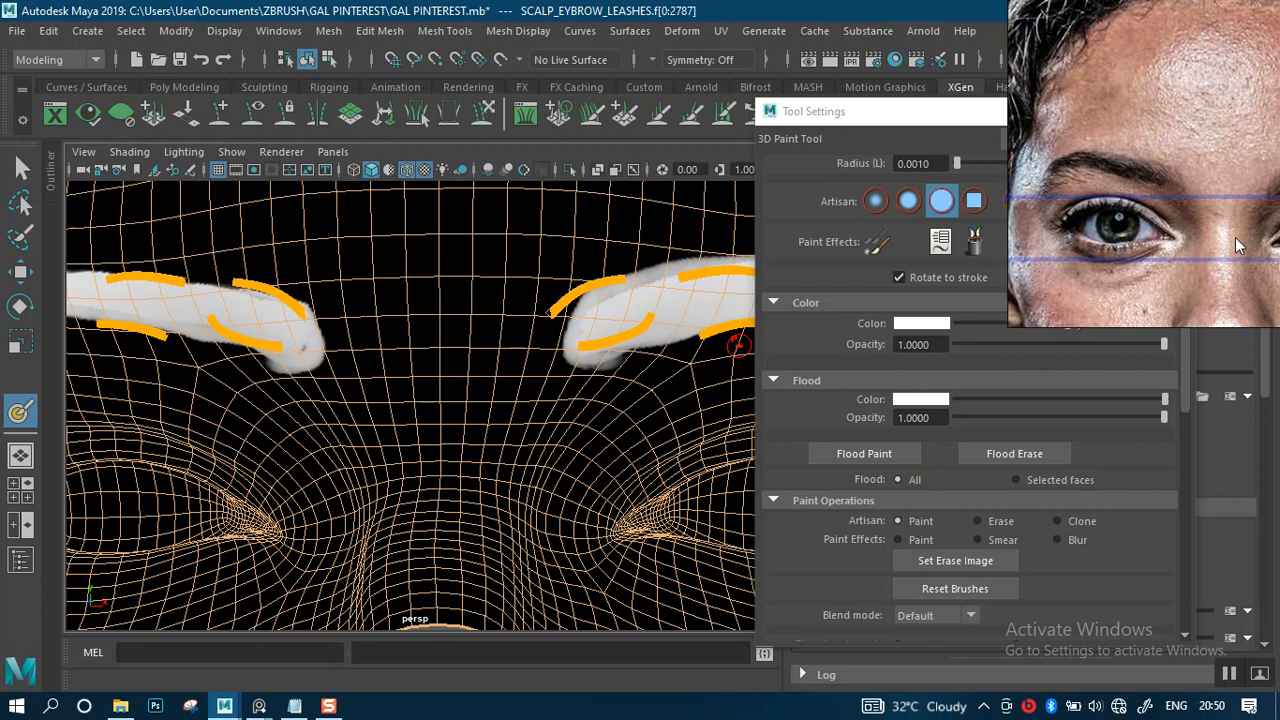
left_click(962, 326)
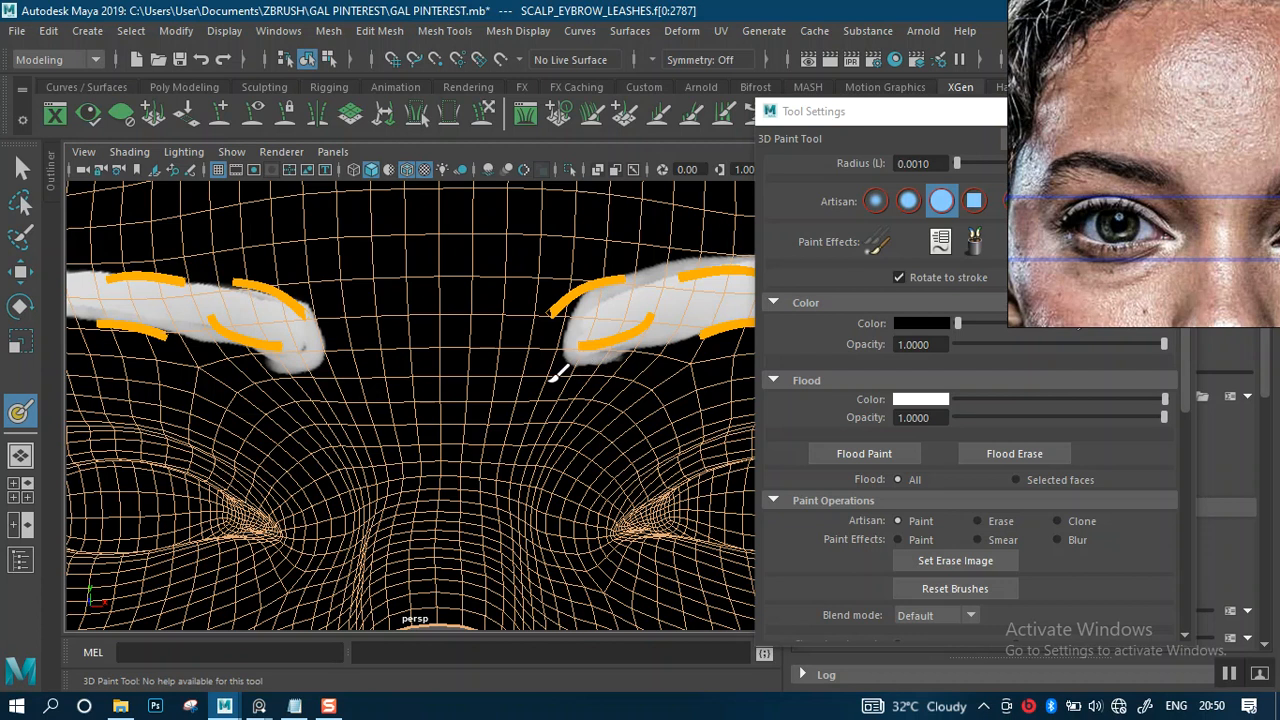
middle_click_drag(438, 333, 557, 403, "alt")
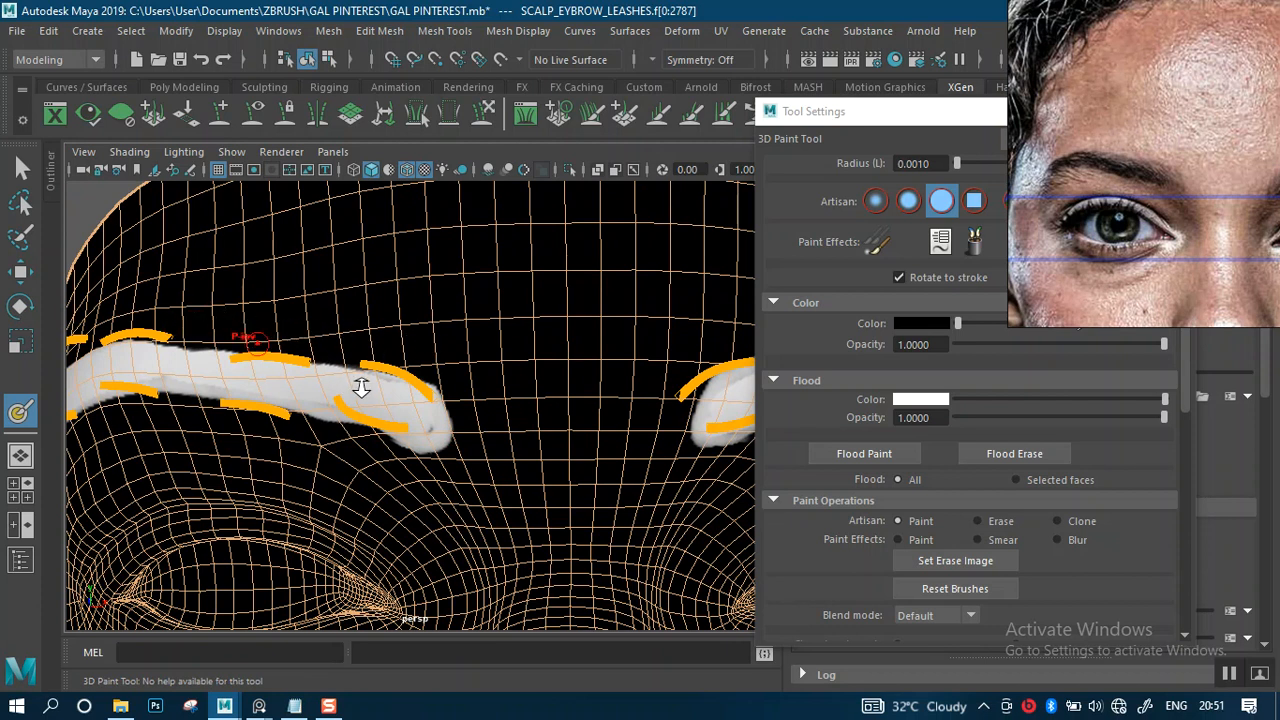
scroll(455, 363, "down", 10)
middle_click_drag(357, 361, 437, 391, "alt")
scroll(446, 415, "up", 4)
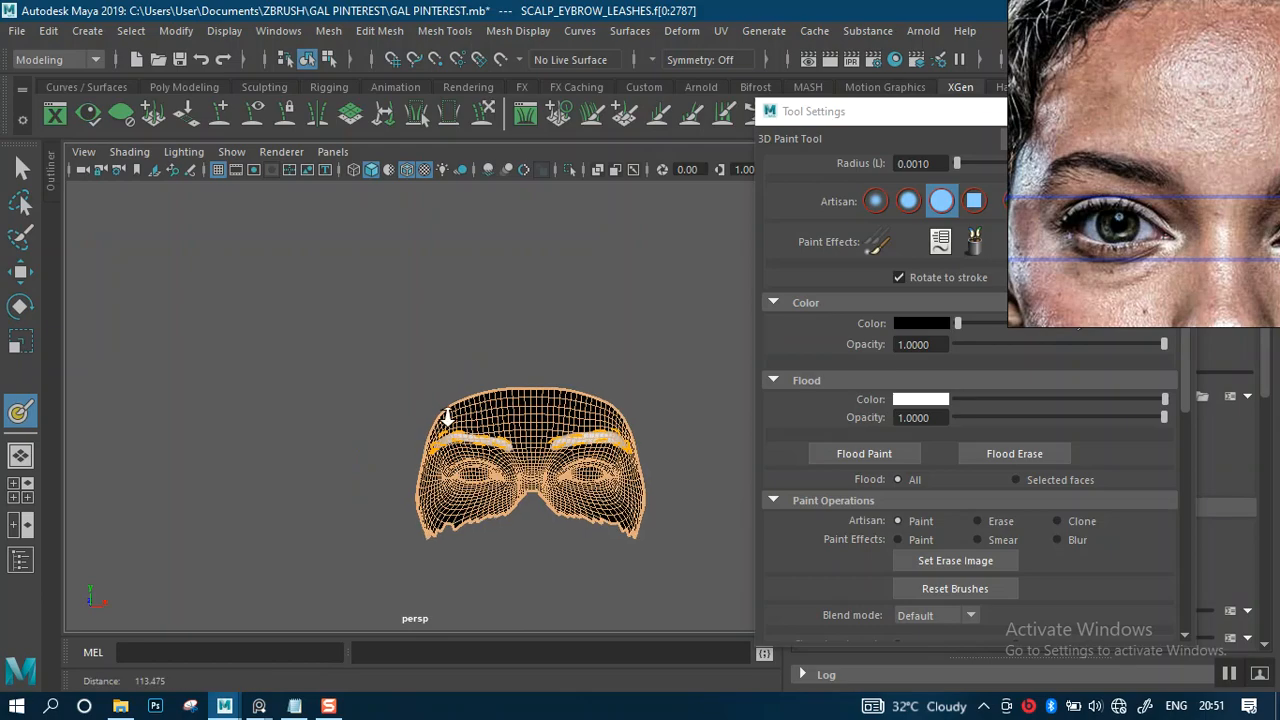
left_click_drag(492, 390, 509, 352, "alt")
scroll(506, 380, "up", 5)
middle_click_drag(501, 428, 351, 311, "alt")
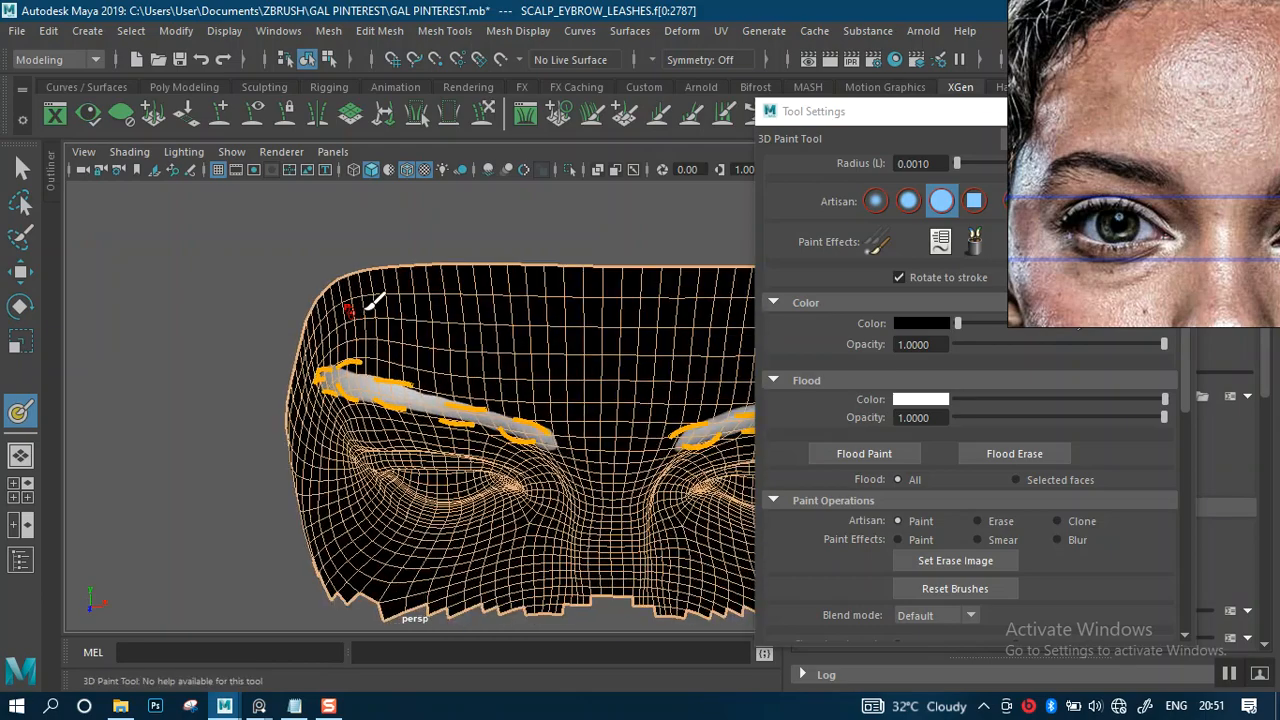
Step: Trim the upper edge at the arch of the character's right eyebrow in black
scroll(410, 430, "up", 3)
scroll(374, 477, "up", 2)
mouse_move(314, 423)
left_mouse_down("alt")
mouse_move(440, 451)
mouse_move(520, 385)
left_mouse_up("alt")
middle_click_drag(529, 377, 650, 378, "alt")
scroll(508, 376, "up", 2)
left_click_drag(508, 376, 531, 400, "alt")
mouse_move(531, 400)
middle_mouse_down("alt")
mouse_move(490, 308)
mouse_move(455, 356)
middle_mouse_up("alt")
scroll(507, 360, "up", 3)
right_click_drag(455, 356, 383, 303, "alt")
left_click_drag(383, 303, 366, 300, "alt")
left_click_drag(505, 388, 540, 380, "alt")
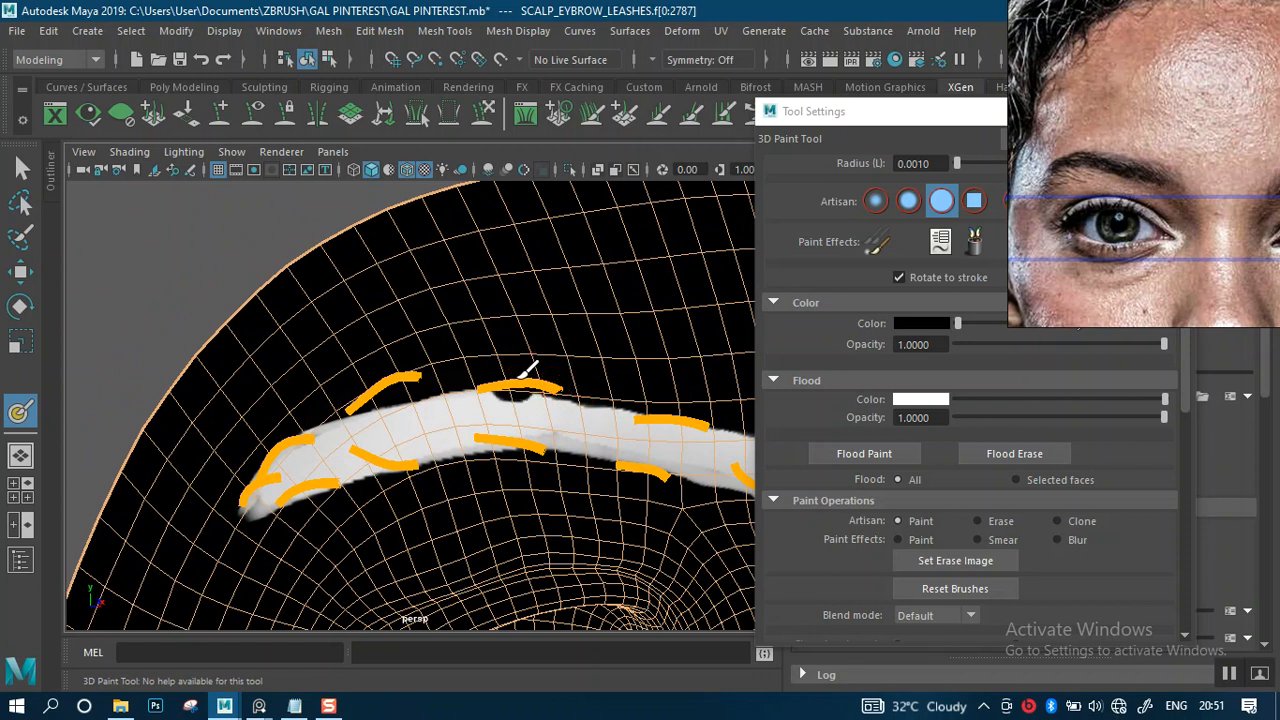
left_click_drag(487, 376, 461, 384)
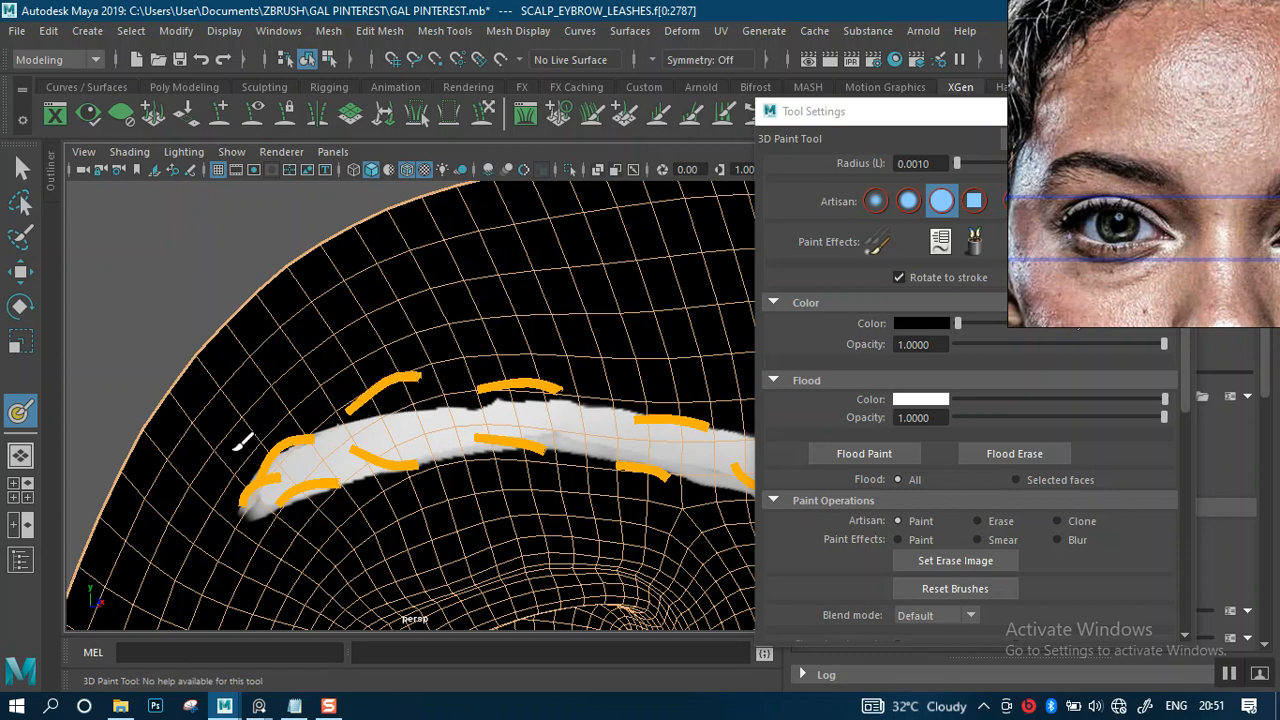
Step: Trim the right eyebrow's upper edge in black from the arch toward the tail
right_click_drag(430, 402, 440, 371, "alt")
mouse_move(440, 371)
left_mouse_down("alt")
mouse_move(371, 374)
mouse_move(441, 360)
left_mouse_up("alt")
right_click_drag(441, 360, 468, 452, "alt")
left_click_drag(371, 380, 428, 392, "alt")
middle_click_drag(180, 377, 317, 354, "alt")
left_click_drag(317, 354, 362, 344, "alt")
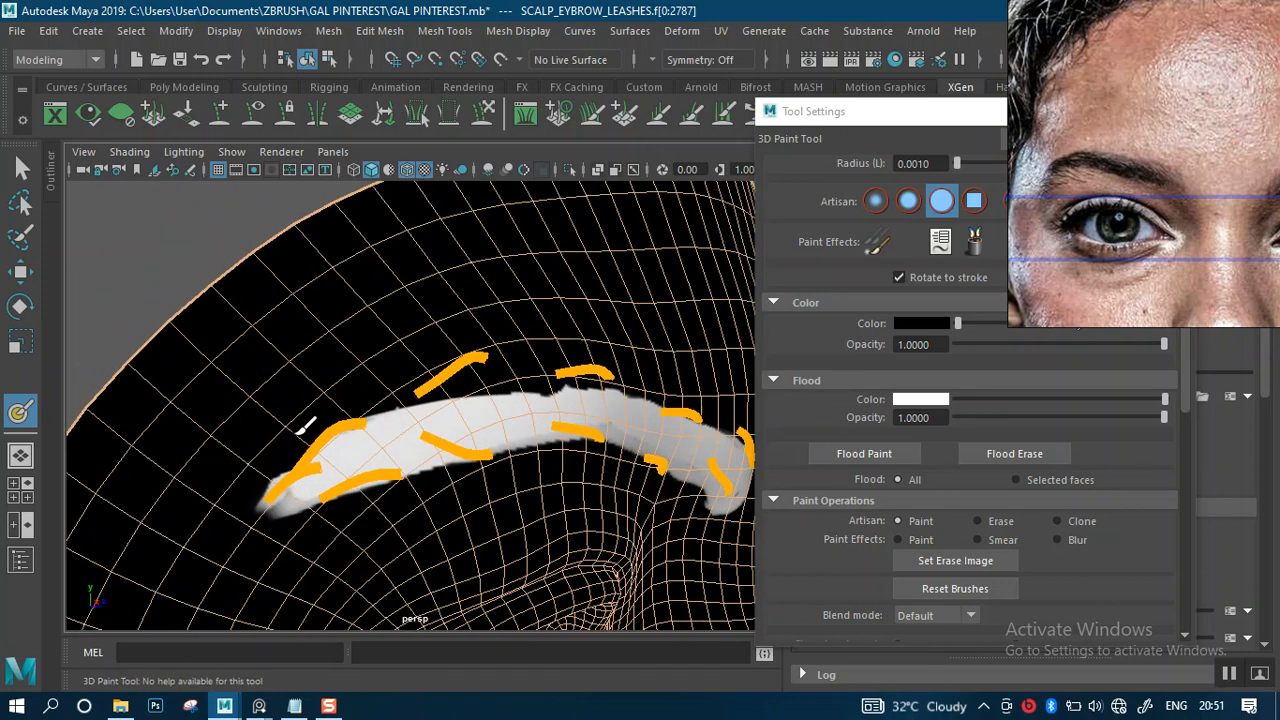
mouse_move(322, 425)
left_mouse_down()
mouse_move(513, 357)
mouse_move(612, 438)
left_mouse_up()
Step: Undo the last stroke and trim the upper edge of the left eyebrow's outer half in black
scroll(628, 446, "down", 4)
mouse_move(612, 364)
left_mouse_down("alt")
mouse_move(453, 376)
mouse_move(614, 429)
mouse_move(429, 425)
mouse_move(494, 429)
mouse_move(457, 474)
mouse_move(523, 449)
mouse_move(329, 334)
mouse_move(352, 354)
mouse_move(393, 345)
left_mouse_up("alt")
key("ctrl+z")
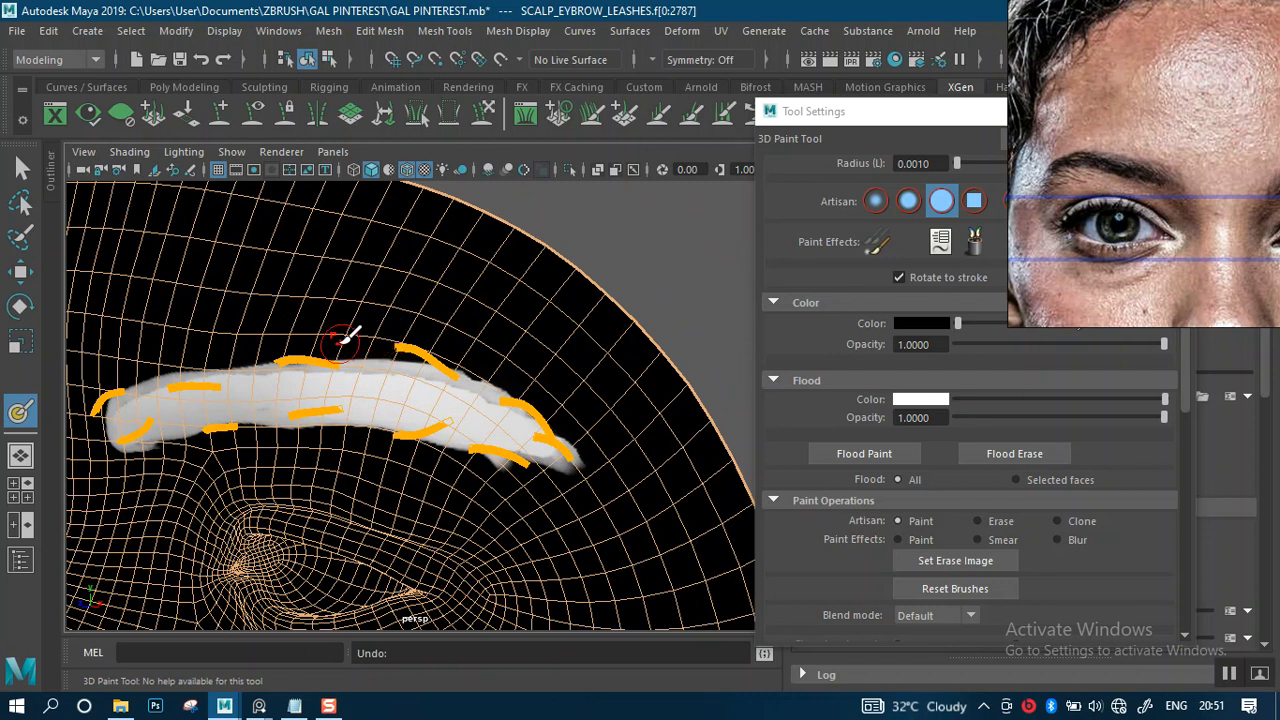
left_click_drag(384, 346, 489, 376)
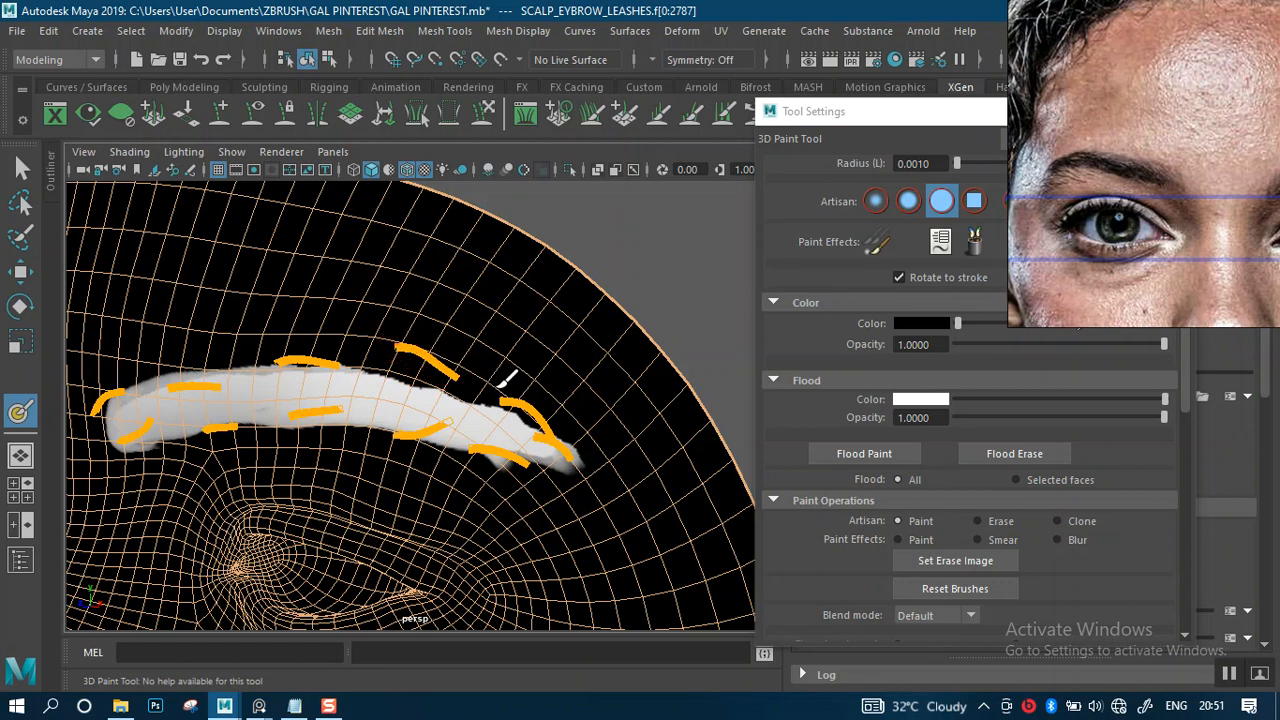
Step: Clean up the left eyebrow's lower edge near the tail and its inner upper edge in black, undoing unwanted strokes
left_click_drag(598, 434, 522, 419, "alt")
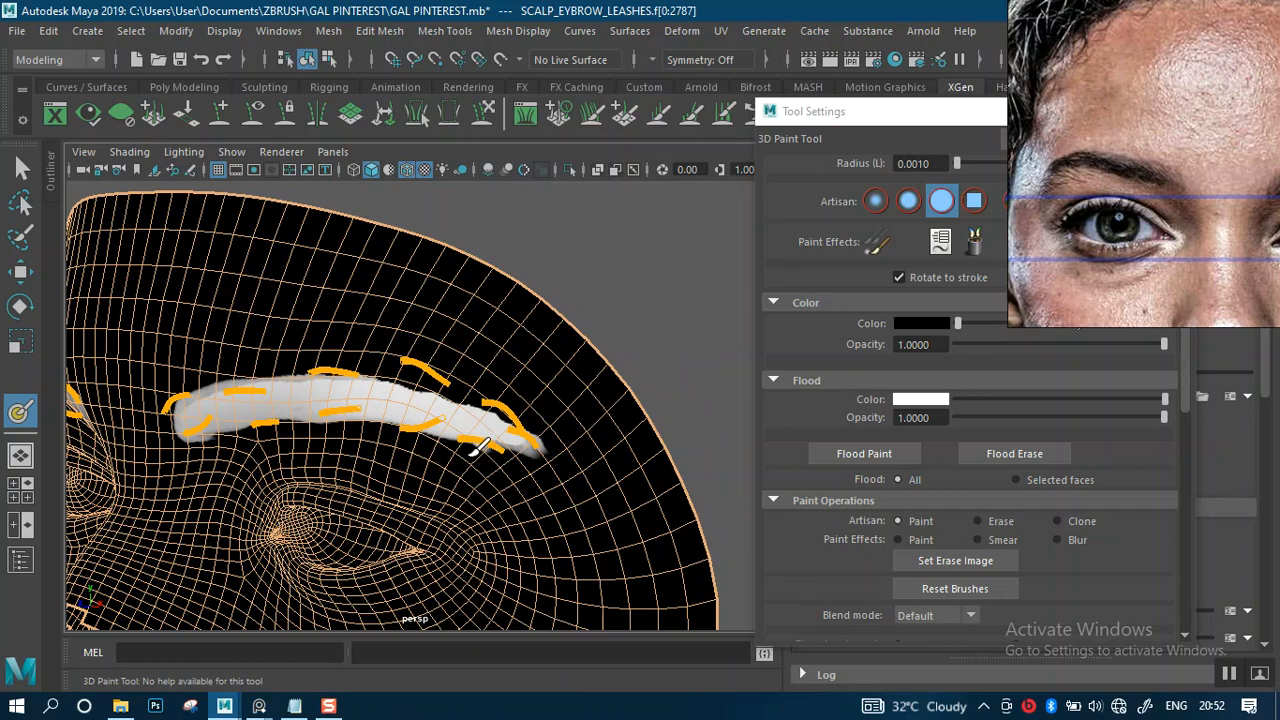
mouse_move(527, 455)
left_mouse_down("alt")
mouse_move(366, 349)
mouse_move(357, 297)
mouse_move(623, 269)
mouse_move(507, 323)
mouse_move(486, 277)
mouse_move(523, 326)
mouse_move(431, 330)
mouse_move(474, 380)
mouse_move(466, 369)
left_mouse_up("alt")
key("ctrl+z")
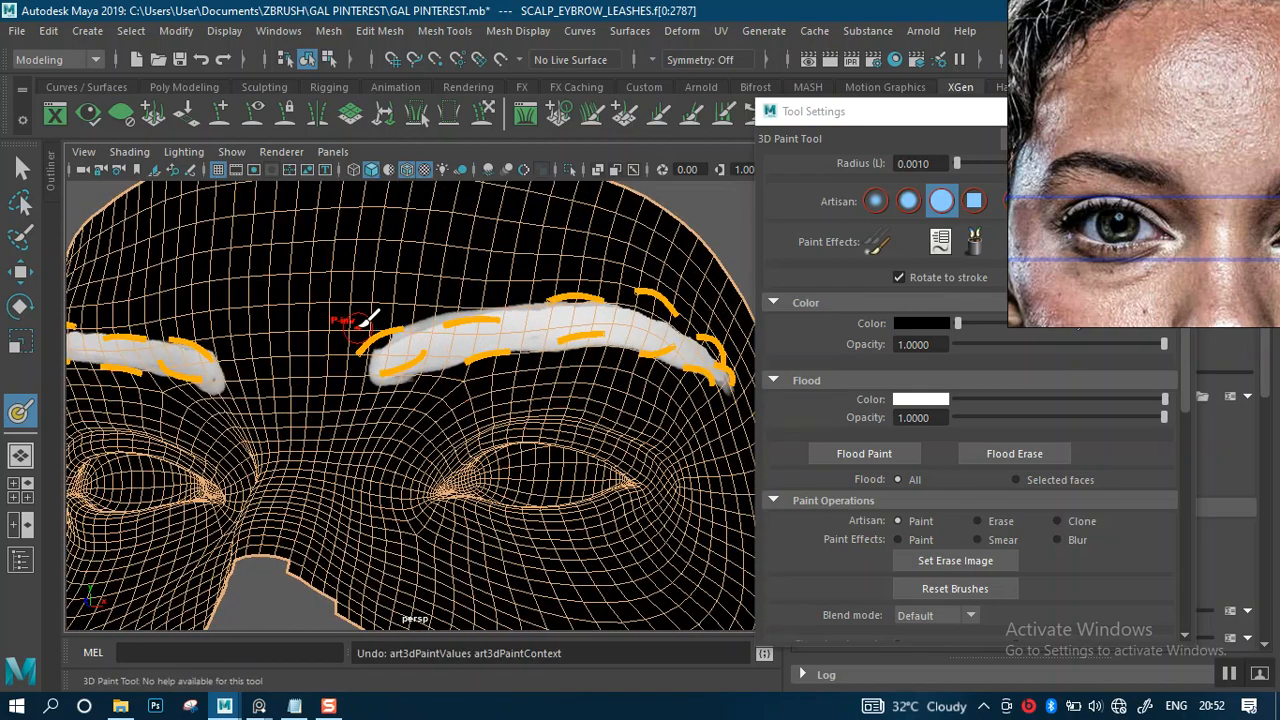
key("ctrl+z")
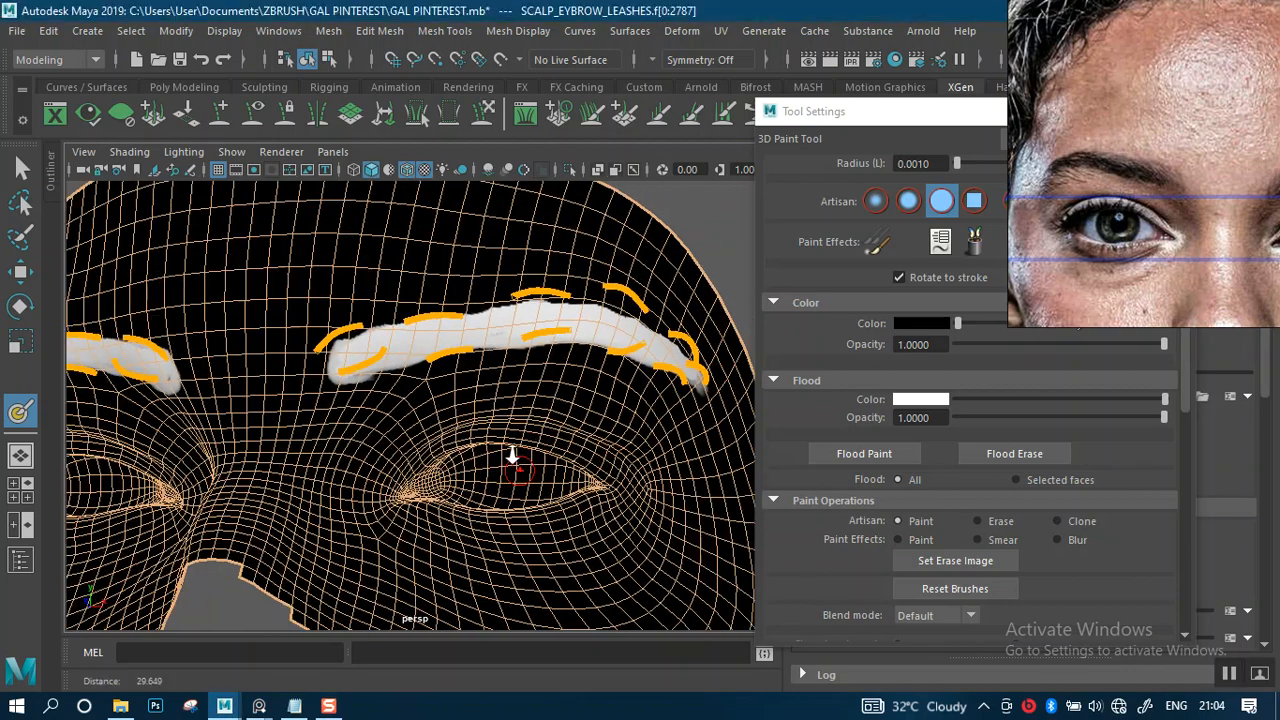
Step: Examine both painted eyebrows from several angles and compare their shape and symmetry
right_click_drag(512, 455, 504, 437, "alt")
left_click_drag(504, 437, 508, 440, "alt")
middle_click_drag(508, 440, 638, 450, "alt")
mouse_move(594, 425)
left_mouse_down("alt")
mouse_move(632, 424)
mouse_move(446, 434)
left_mouse_up("alt")
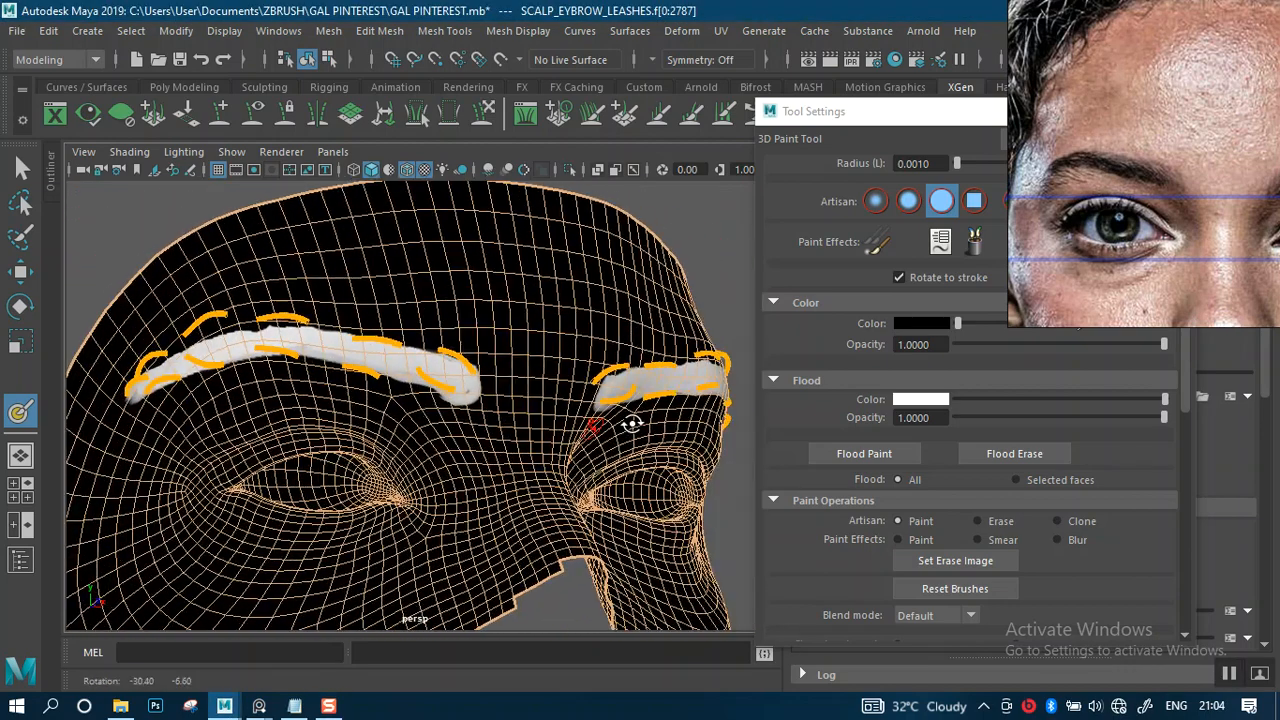
right_click_drag(446, 434, 600, 458, "alt")
mouse_move(600, 458)
left_mouse_down("alt")
mouse_move(573, 430)
mouse_move(608, 426)
left_mouse_up("alt")
mouse_move(608, 426)
right_mouse_down("alt")
mouse_move(571, 420)
mouse_move(543, 391)
right_mouse_up("alt")
left_click_drag(543, 391, 575, 405, "alt")
left_click_drag(442, 430, 514, 431, "alt")
middle_click_drag(514, 431, 640, 422, "alt")
left_click_drag(522, 410, 583, 394, "alt")
right_click_drag(538, 402, 562, 414, "alt")
left_click_drag(561, 414, 543, 434, "alt")
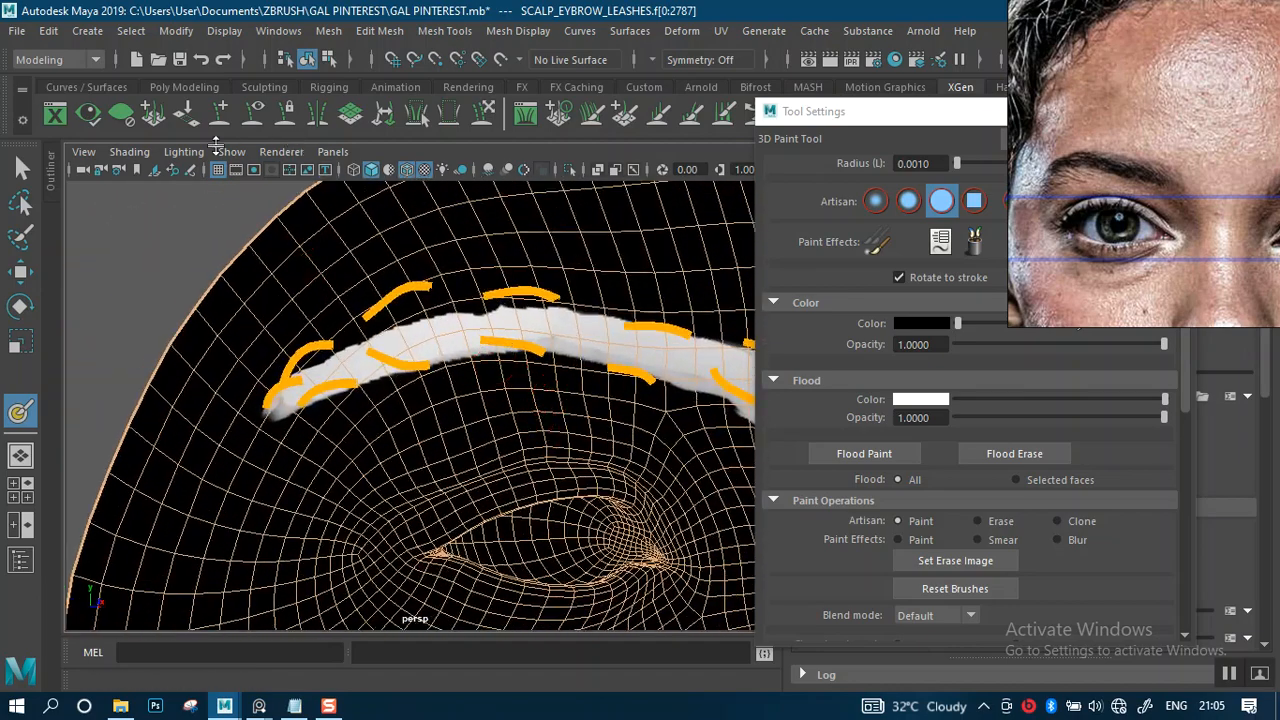
Step: Leave the 3D Paint Tool for the Select Tool and save the scene
left_click(22, 168)
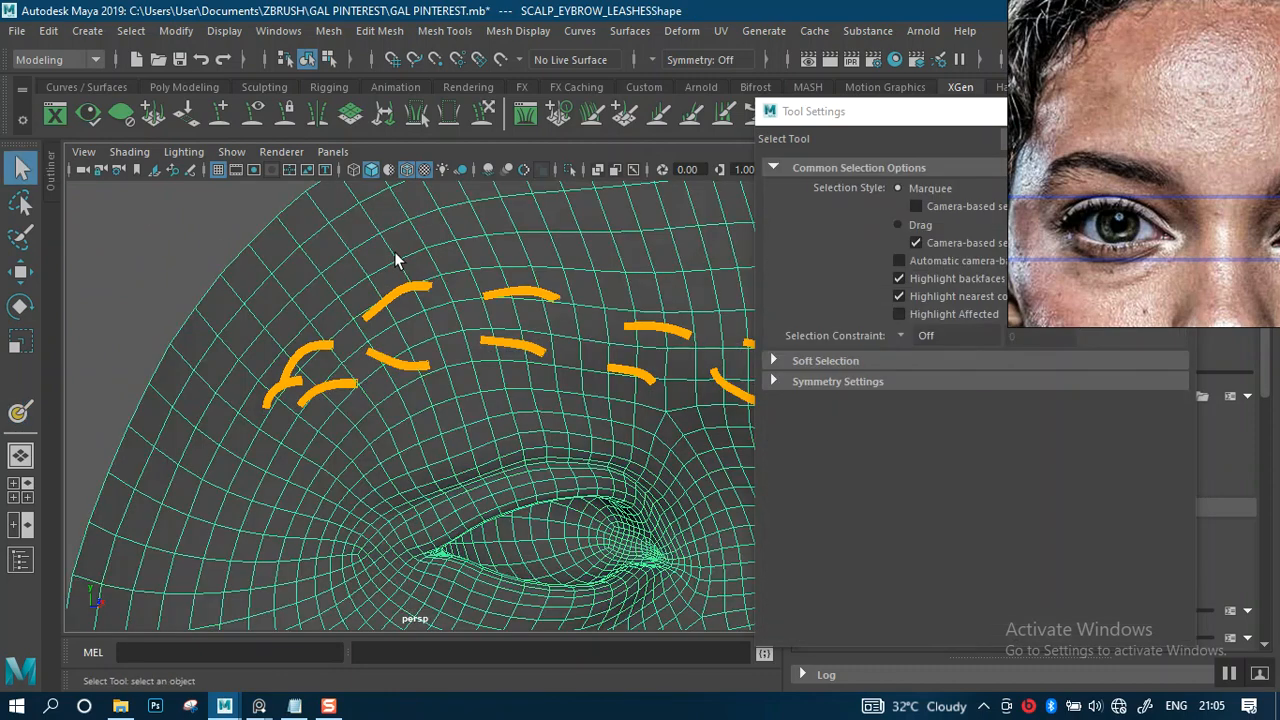
mouse_move(503, 278)
middle_mouse_down("alt")
mouse_move(511, 266)
mouse_move(430, 288)
mouse_move(388, 283)
middle_mouse_up("alt")
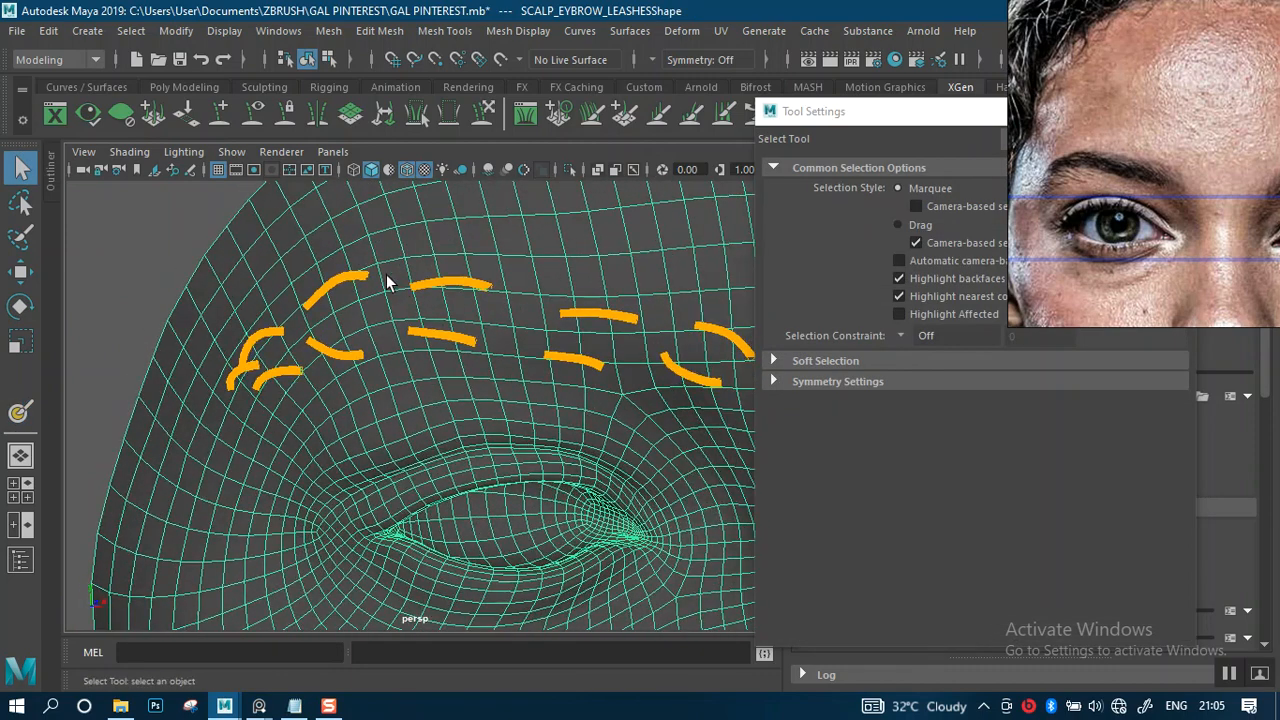
key("ctrl+s")
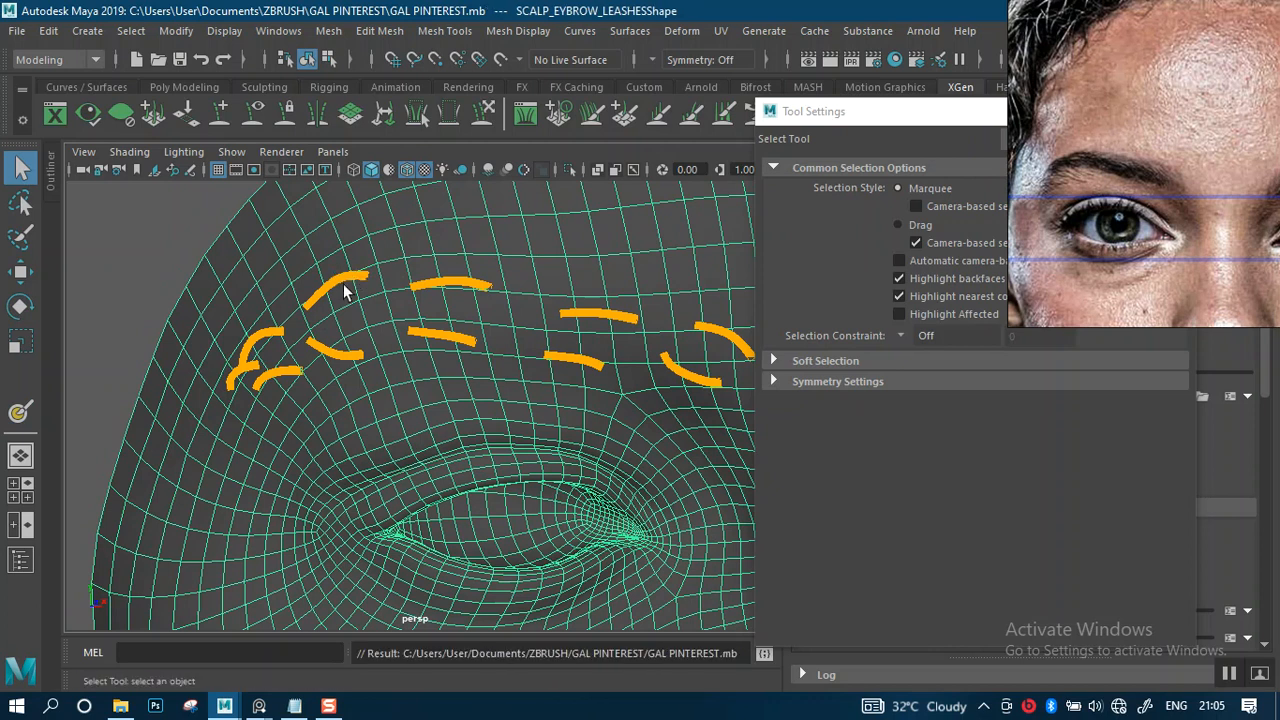
Step: Select the right eyebrow's upper guide above the outer eye corner and move it slightly lower with the Add/Move Guides Tool
left_click_drag(433, 265, 414, 273, "alt")
middle_click_drag(414, 273, 399, 303, "alt")
mouse_move(399, 303)
right_mouse_down("alt")
mouse_move(413, 313)
mouse_move(410, 289)
right_mouse_up("alt")
left_click_drag(410, 289, 344, 308, "alt")
left_click(403, 339)
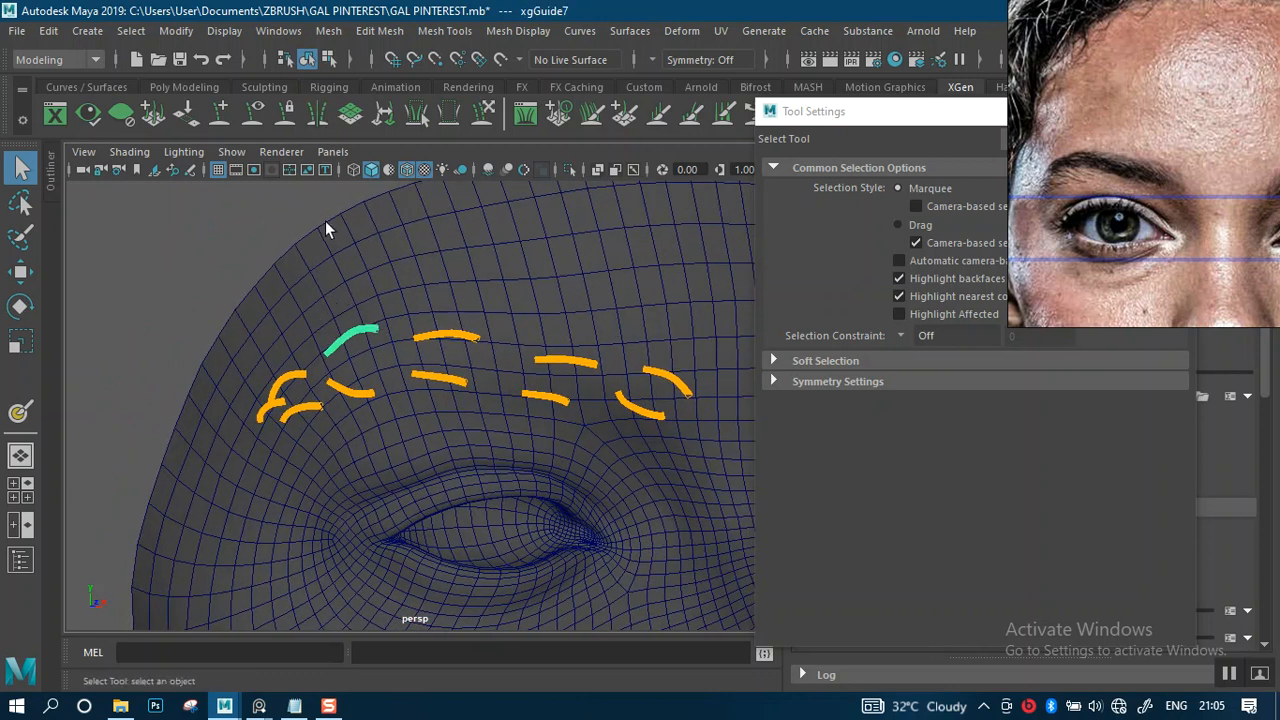
left_click(221, 116)
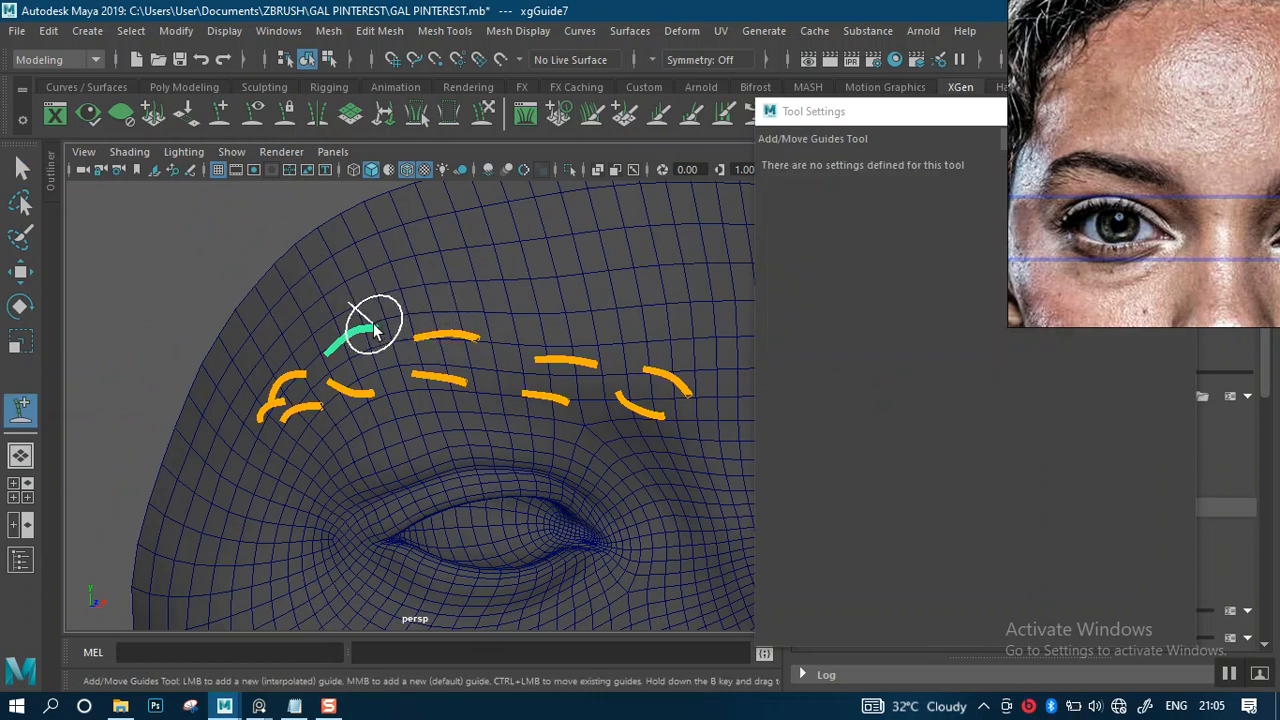
left_click_drag(374, 331, 369, 348, "ctrl")
Step: Try to reposition the matching upper guide on the left eyebrow with the Add/Move Guides Tool, and undo the stray guide
left_click_drag(503, 405, 374, 336, "alt")
right_click_drag(484, 361, 543, 432, "alt")
left_click_drag(543, 432, 565, 402, "alt")
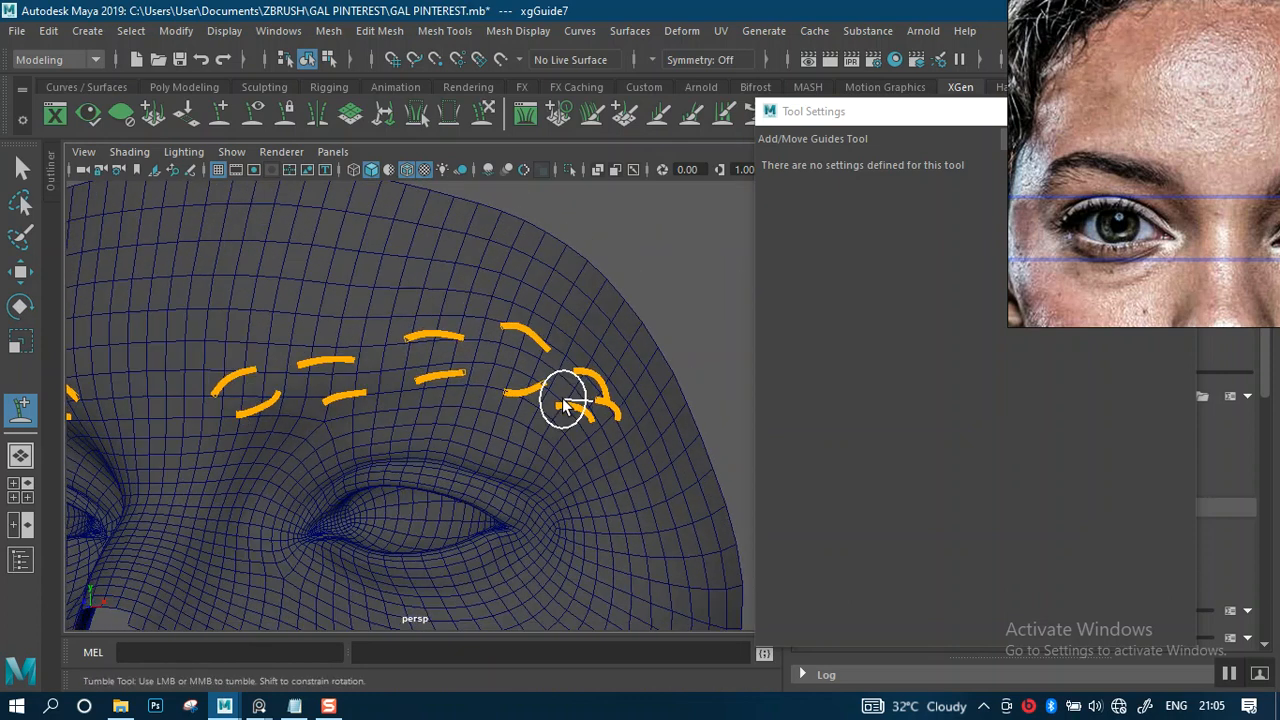
right_click_drag(565, 402, 571, 423, "alt")
middle_click_drag(571, 423, 552, 411, "alt")
right_click_drag(552, 411, 543, 351, "alt")
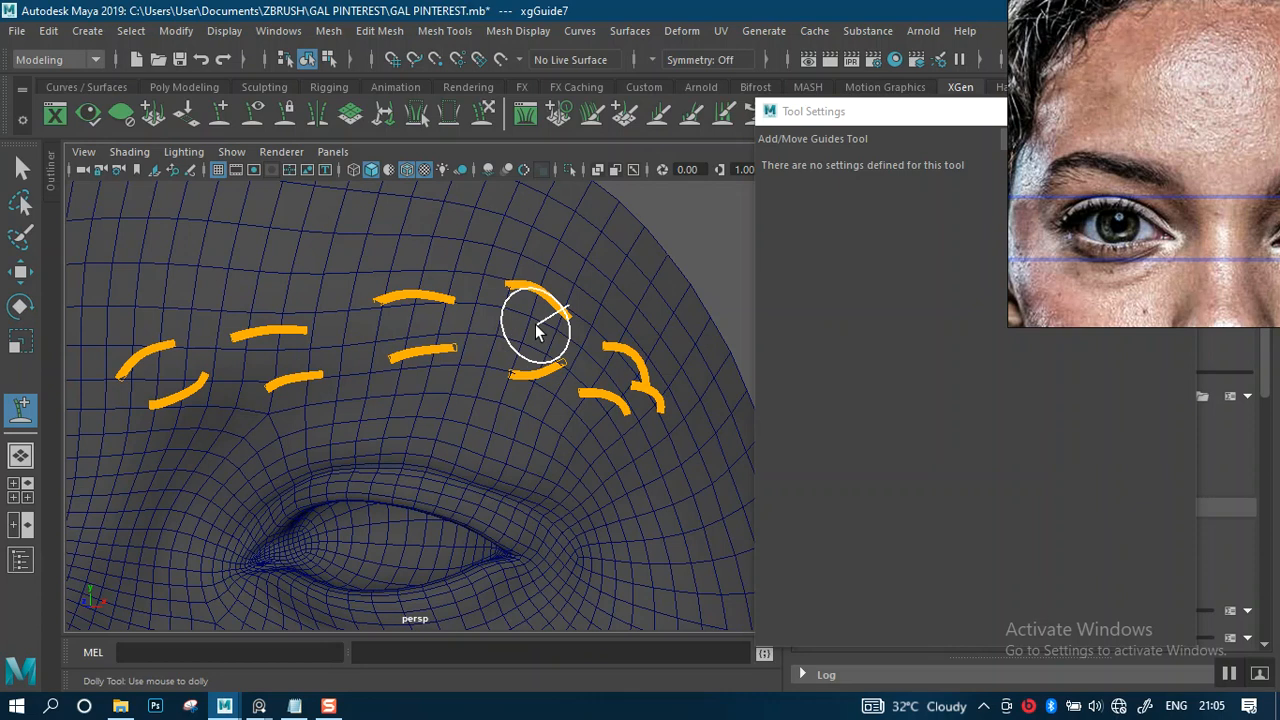
key("q")
left_click(534, 300)
mouse_move(557, 286)
left_mouse_down("alt")
mouse_move(514, 294)
mouse_move(552, 282)
left_mouse_up("alt")
left_click(221, 113)
middle_click_drag(571, 423, 623, 377, "alt")
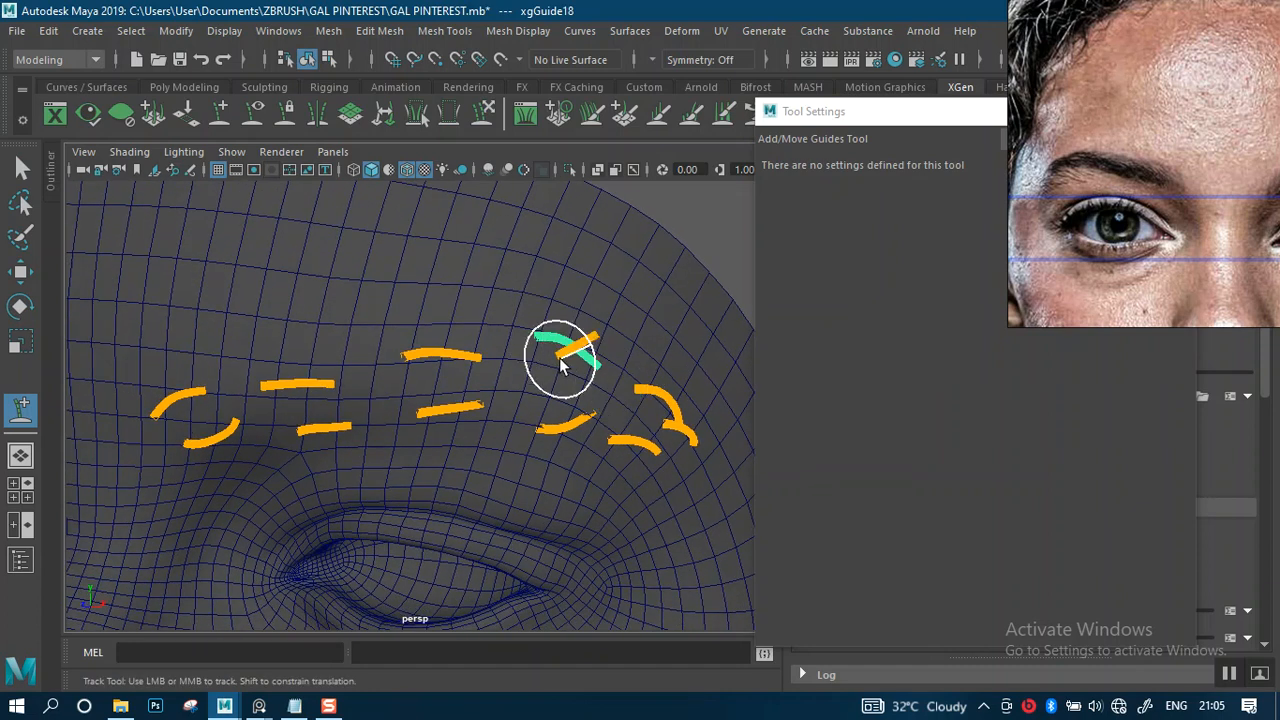
key("ctrl+z")
Step: Select the outermost tail guide of the left eyebrow and move its root slightly lower, clear of the guide above
left_click_drag(648, 388, 583, 370, "alt")
middle_click_drag(583, 370, 607, 426, "alt")
right_click_drag(607, 426, 603, 458, "alt")
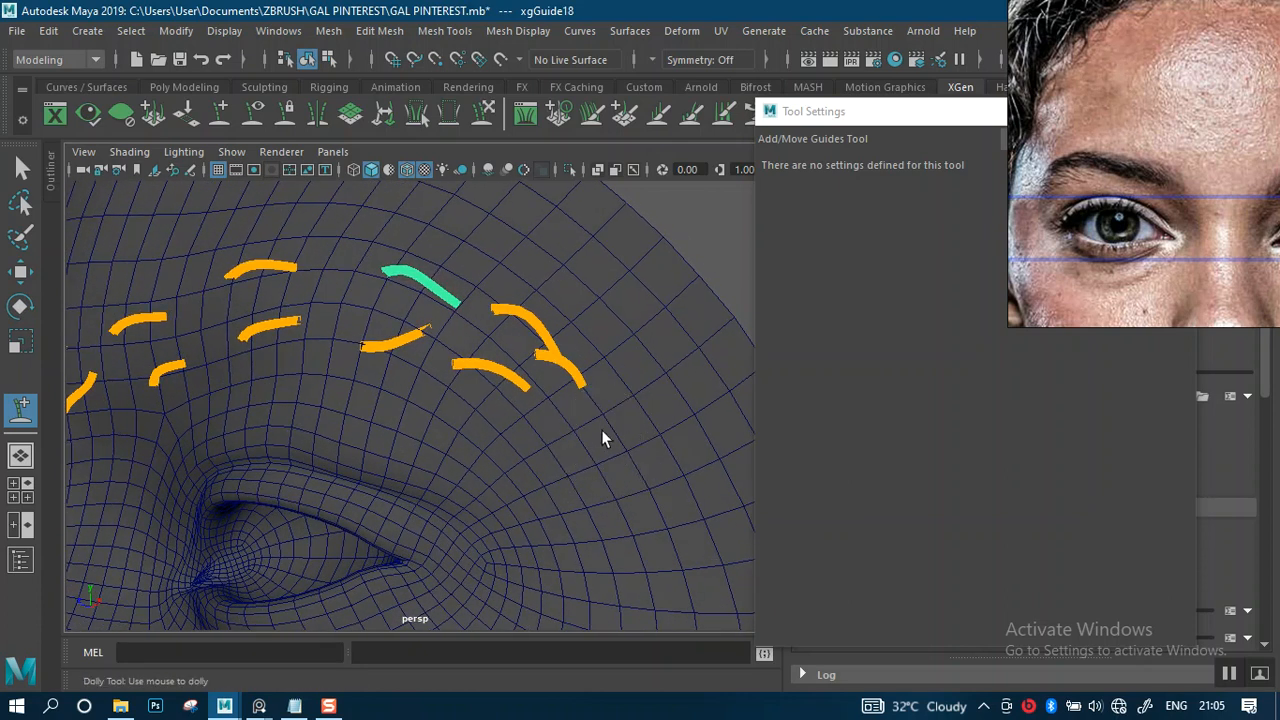
key("q")
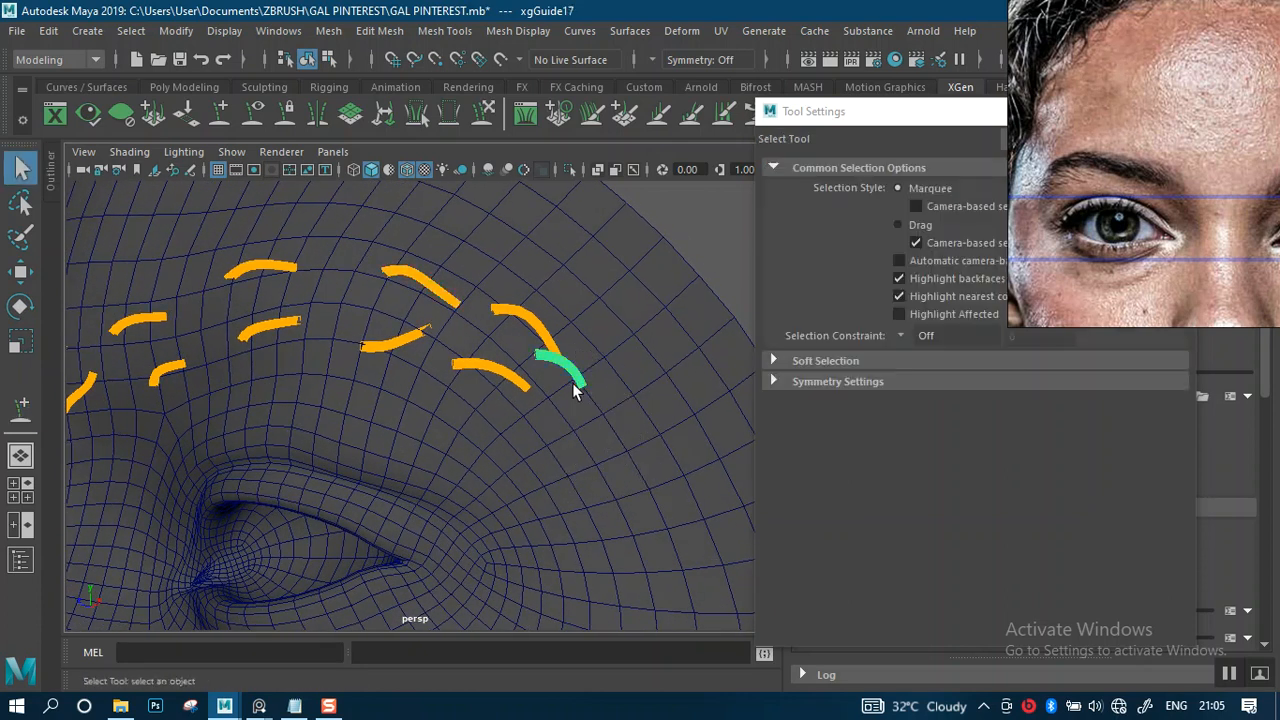
key("y")
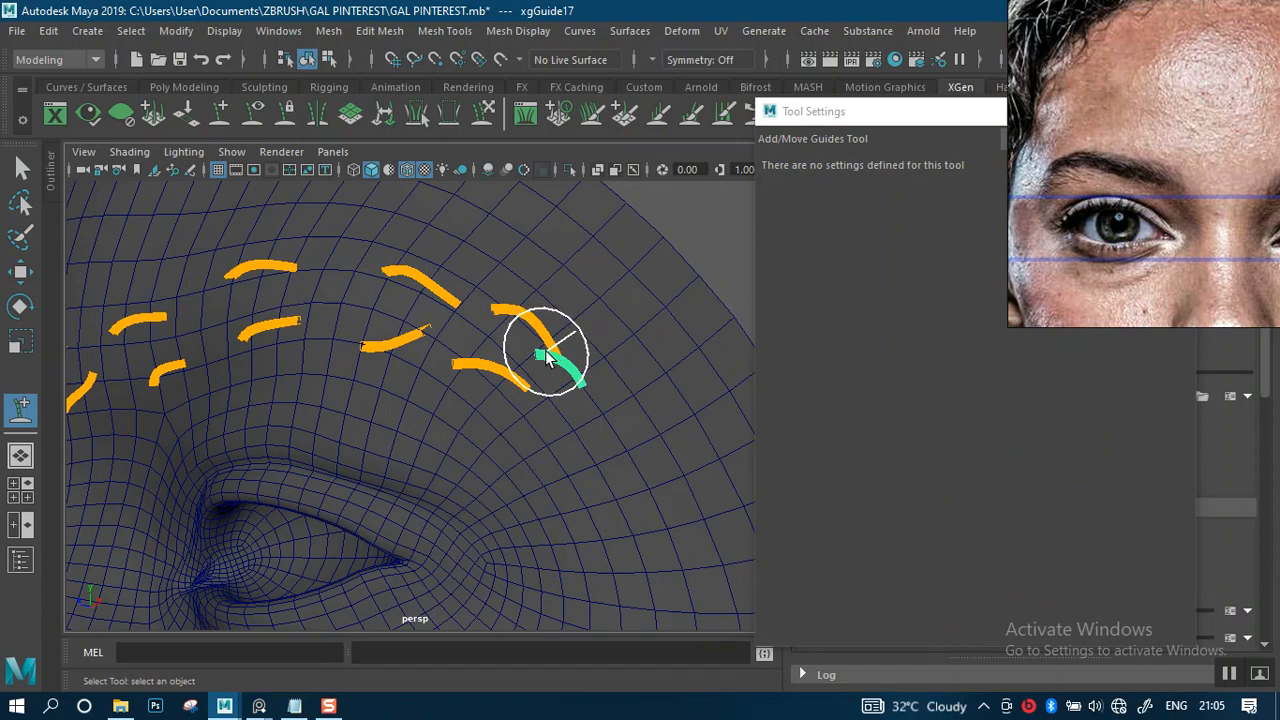
left_click_drag(537, 373, 550, 402)
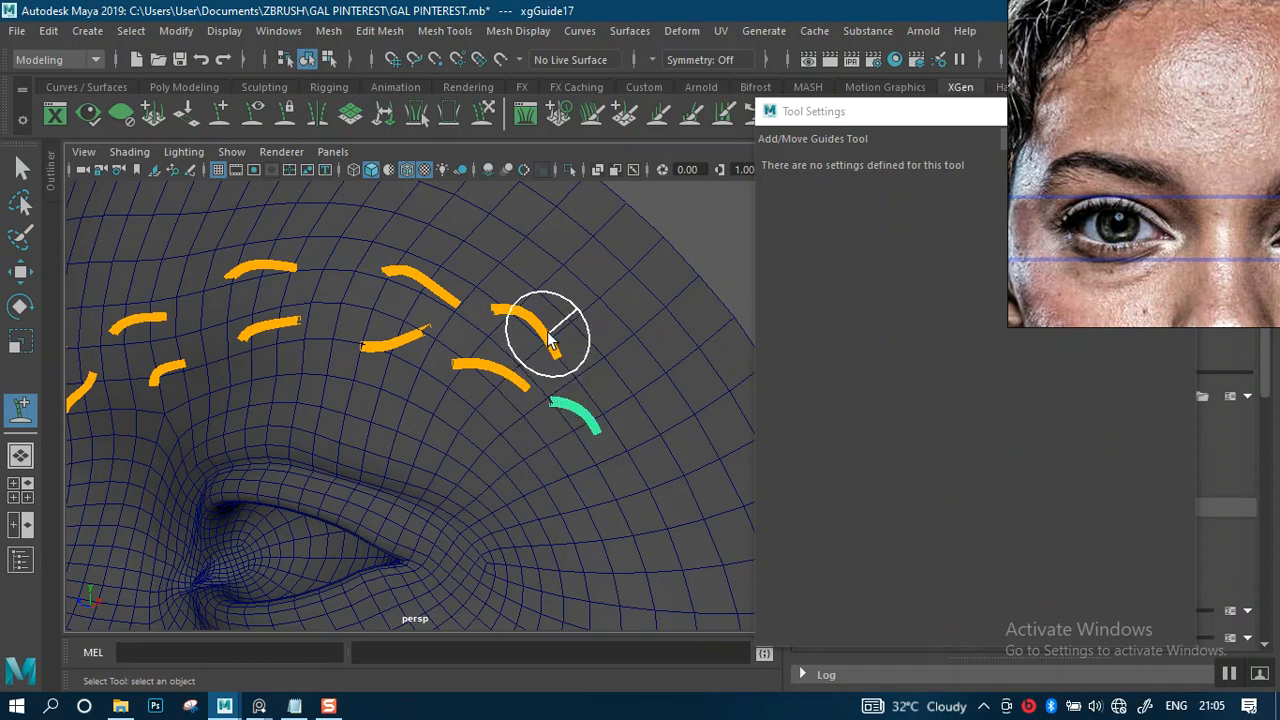
left_click_drag(554, 384, 543, 371)
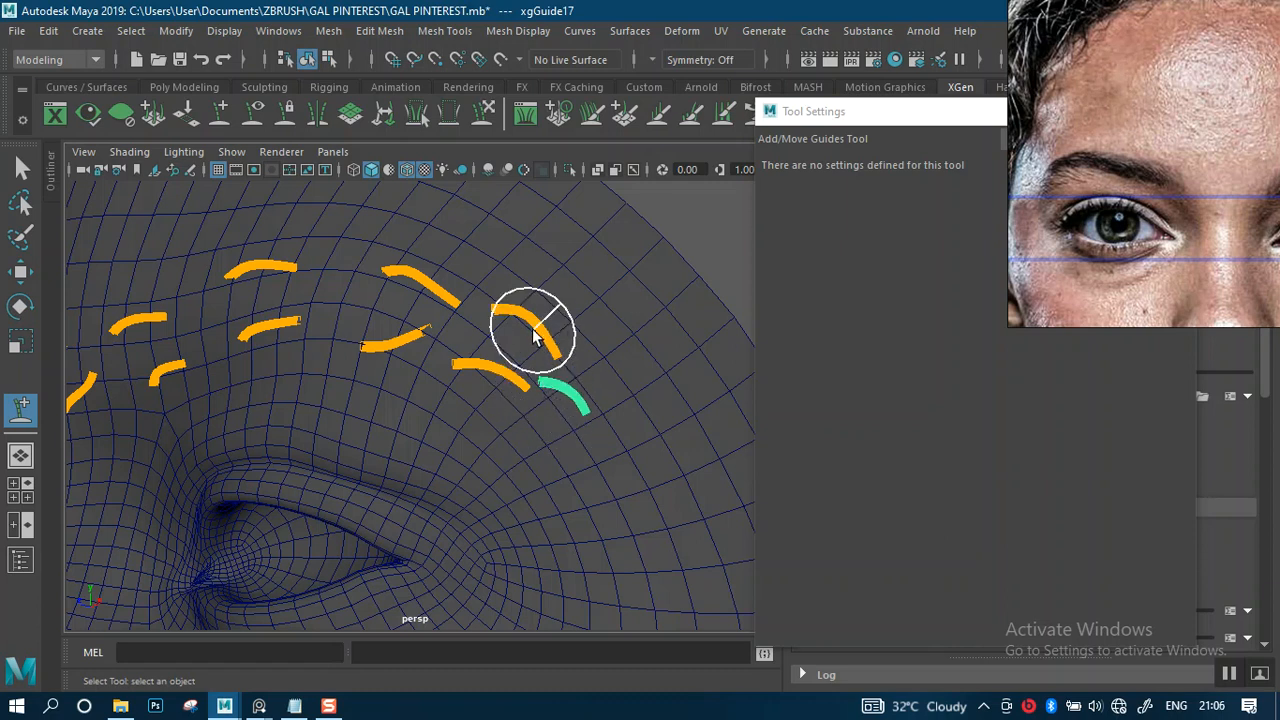
Step: Select the left eyebrow's upper guide just above the tail guides and shift its root slightly lower with the Add/Move Guides Tool
key("q")
left_click(541, 338)
left_click_drag(545, 345, 561, 365, "alt")
key("y")
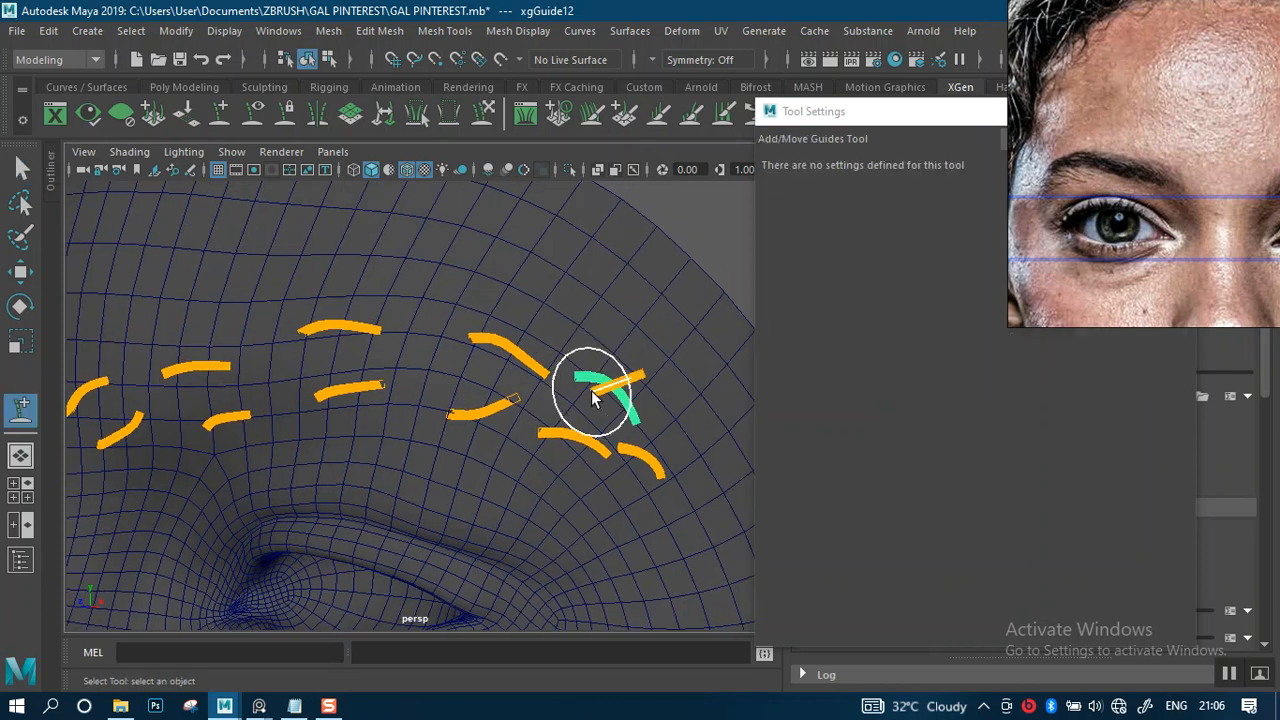
left_click_drag(620, 416, 395, 330, "alt")
right_click_drag(405, 336, 514, 429, "alt")
left_click_drag(514, 429, 472, 415, "alt")
right_click_drag(472, 415, 549, 379, "alt")
left_click_drag(549, 379, 568, 326, "alt")
Step: Select the next upper guide inward, at the left eyebrow's arch, and move its root slightly lower
key("q")
left_click(567, 370)
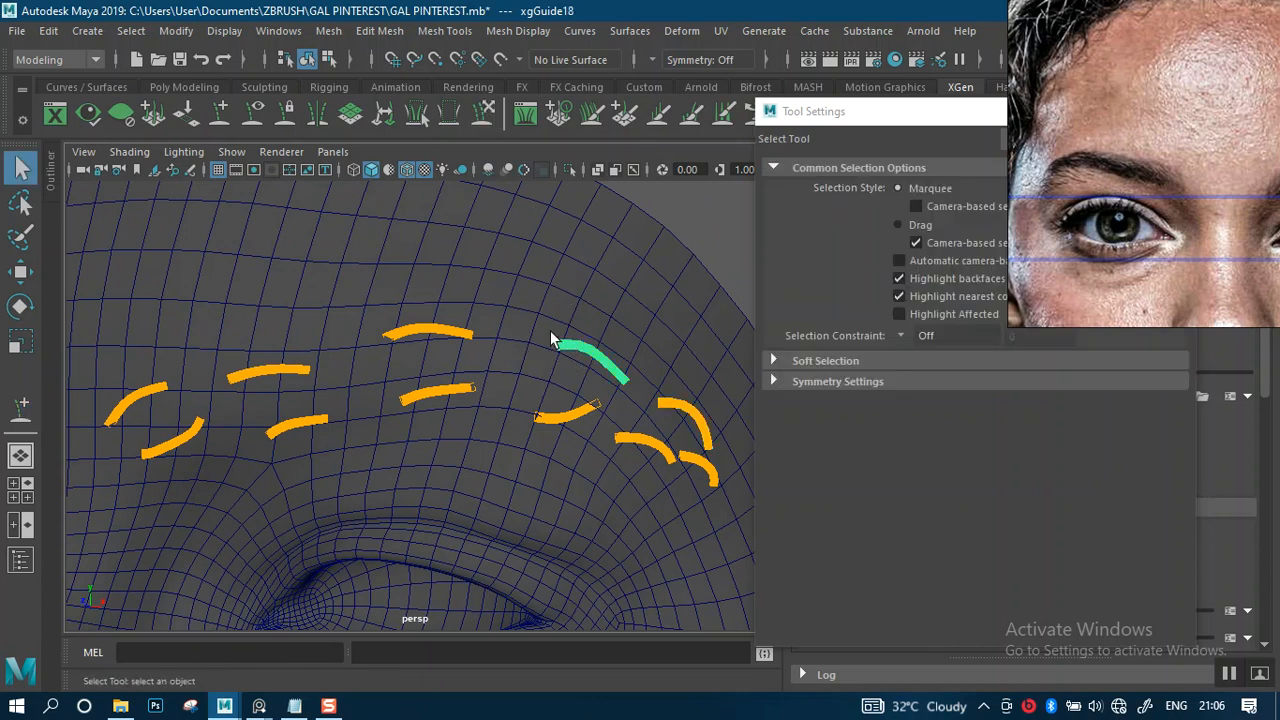
key("y")
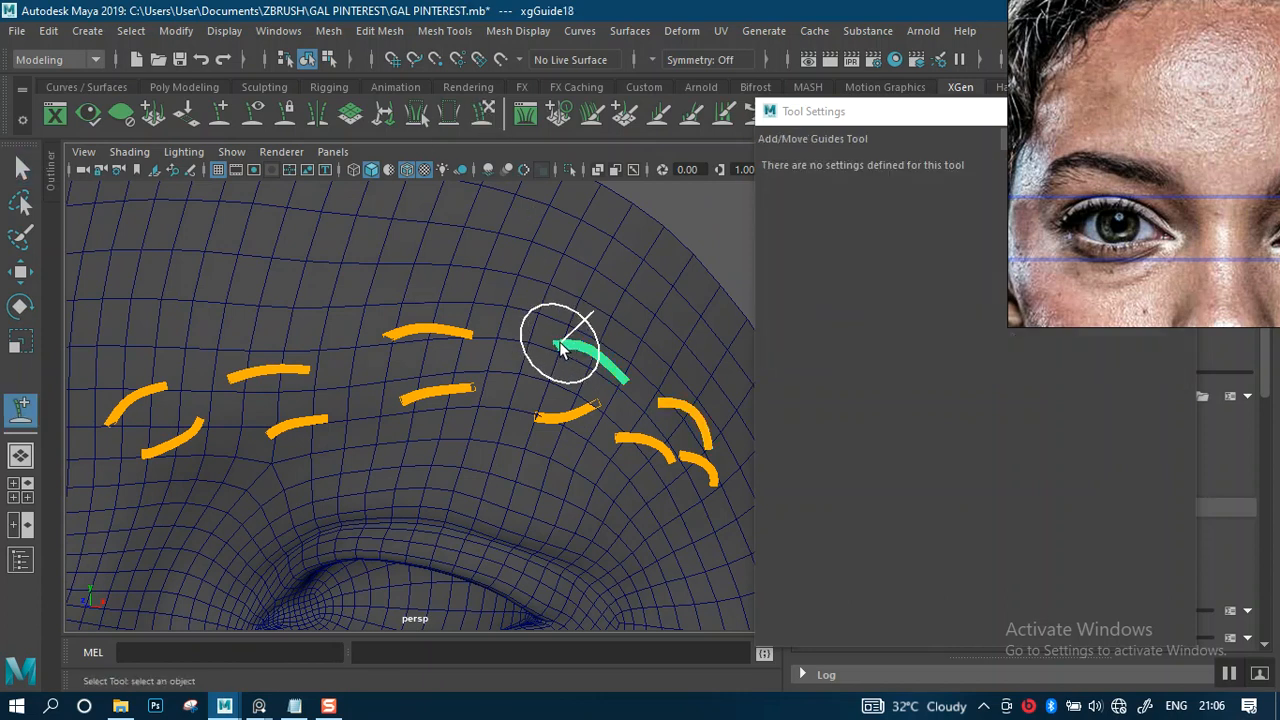
left_click(557, 362)
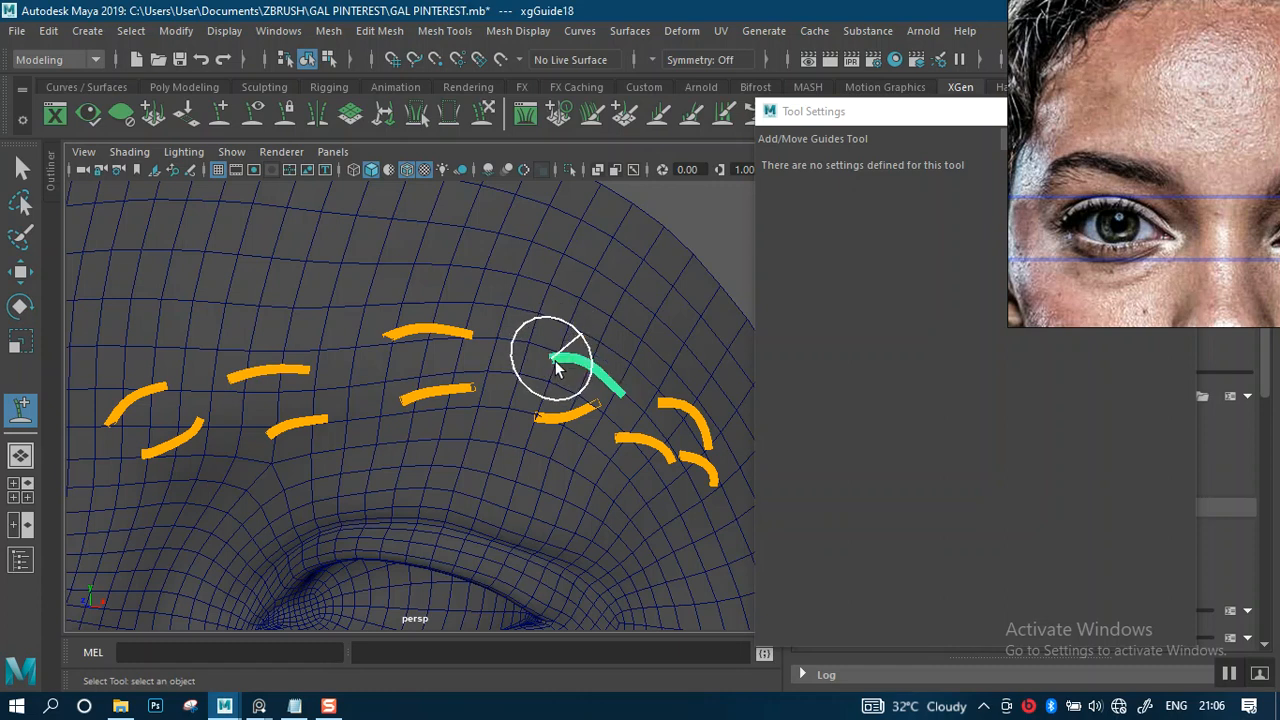
left_click_drag(543, 357, 566, 380, "alt")
right_click_drag(566, 380, 530, 300, "alt")
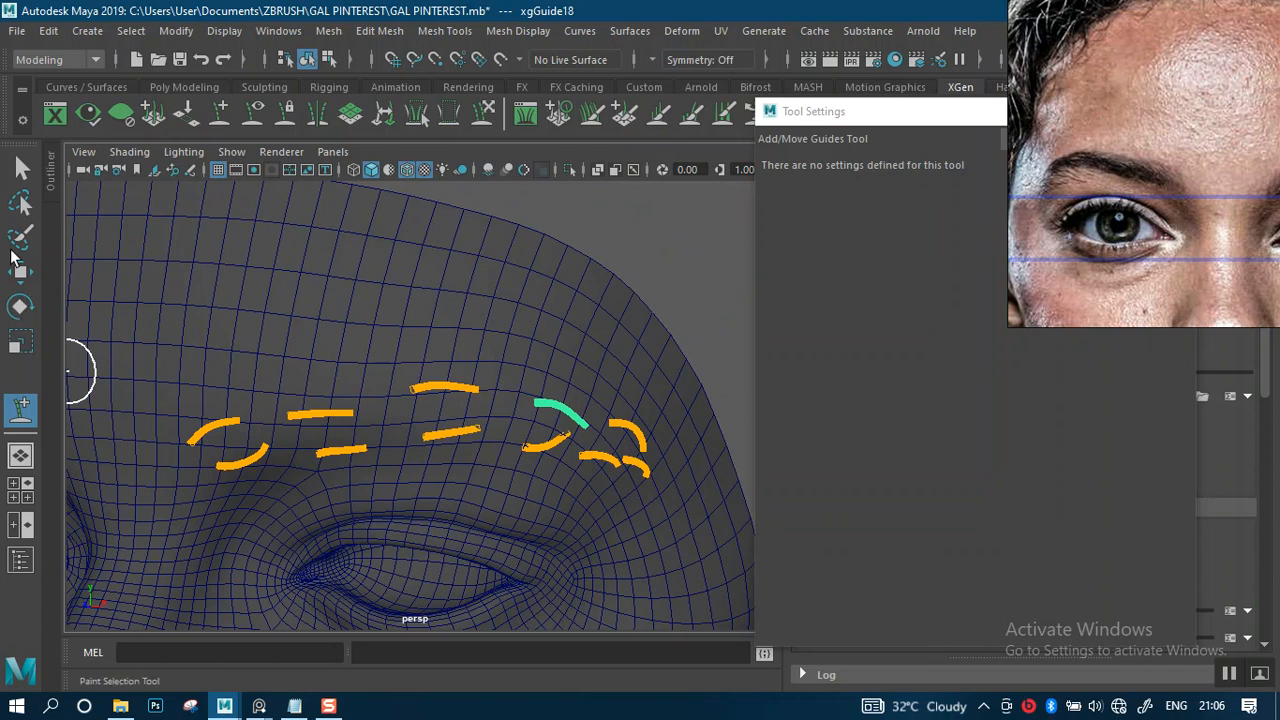
Step: Select the scalp mesh, minimize the Tool Settings window, and reopen the EYEBROW_DEN_MASK density map for painting
left_click(22, 170)
left_click(434, 295)
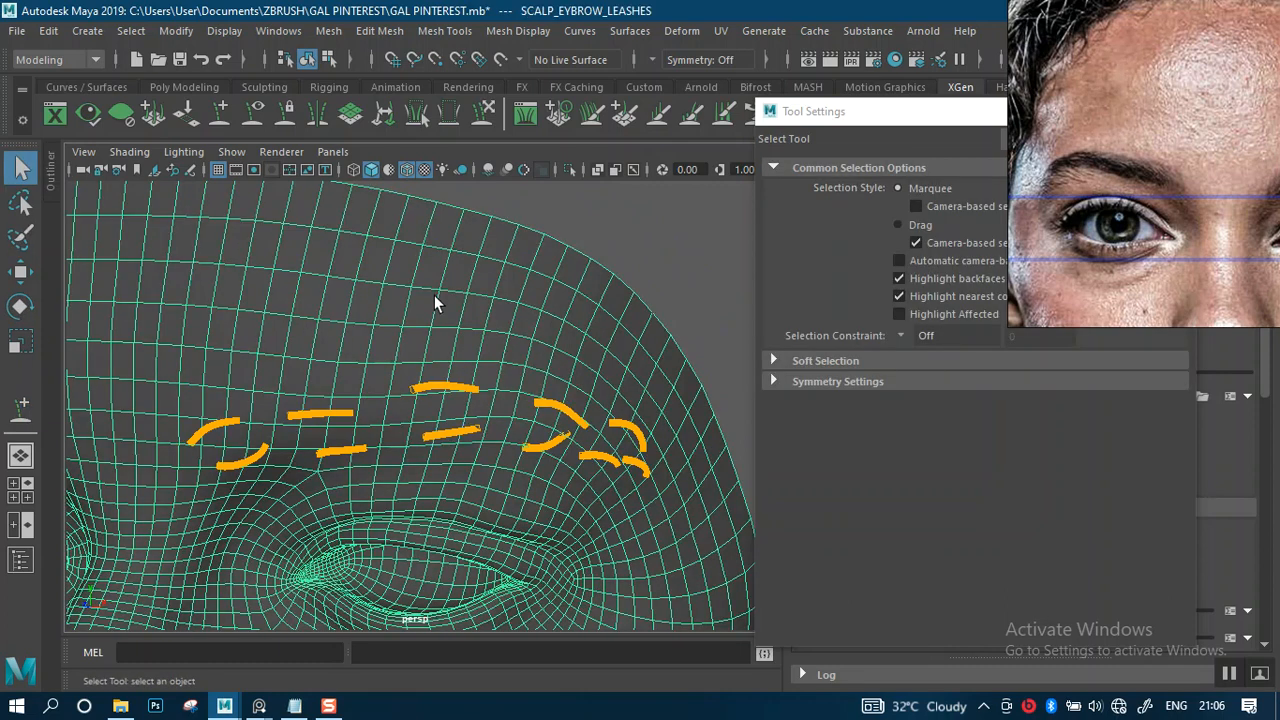
left_click_drag(893, 125, 546, 158)
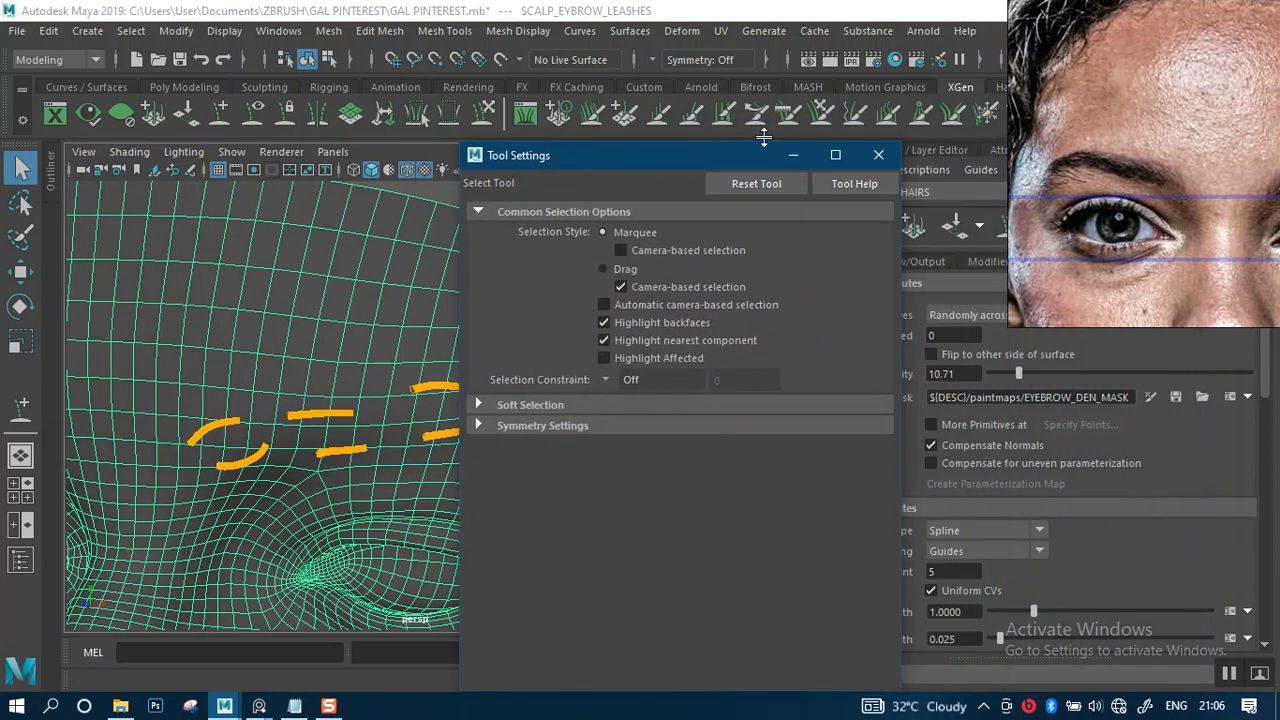
left_click(795, 153)
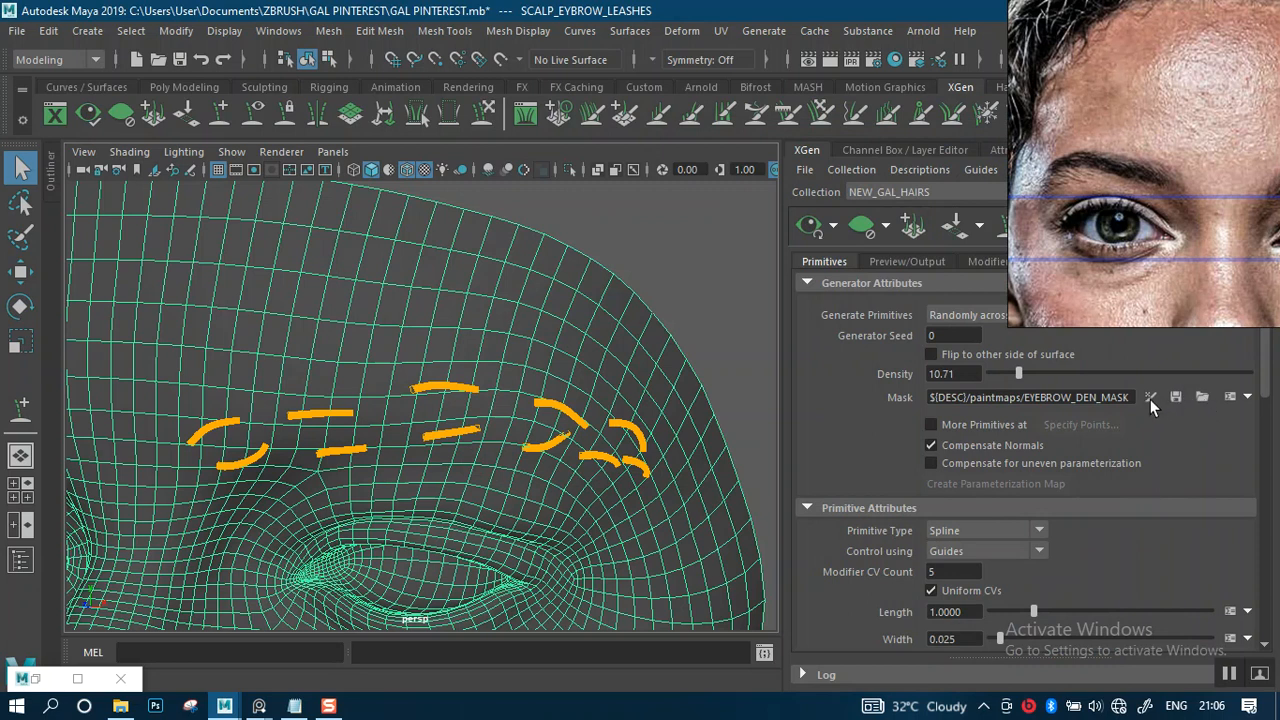
scroll(420, 388, "down", 3)
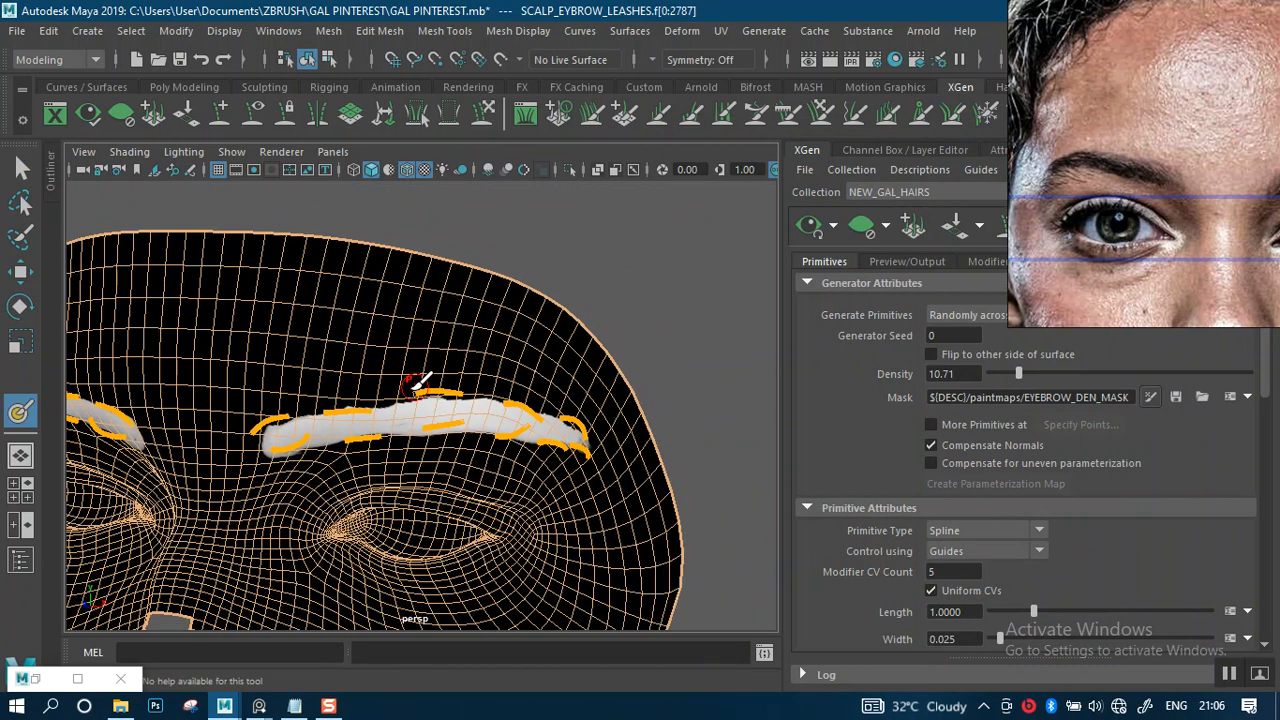
left_click_drag(388, 398, 463, 343, "alt")
right_click_drag(517, 342, 566, 400, "alt")
left_click_drag(566, 400, 578, 340, "alt")
Step: Update the XGen hair preview and turn off the wireframe overlay to inspect the hairs over the painted mask
left_click(812, 230)
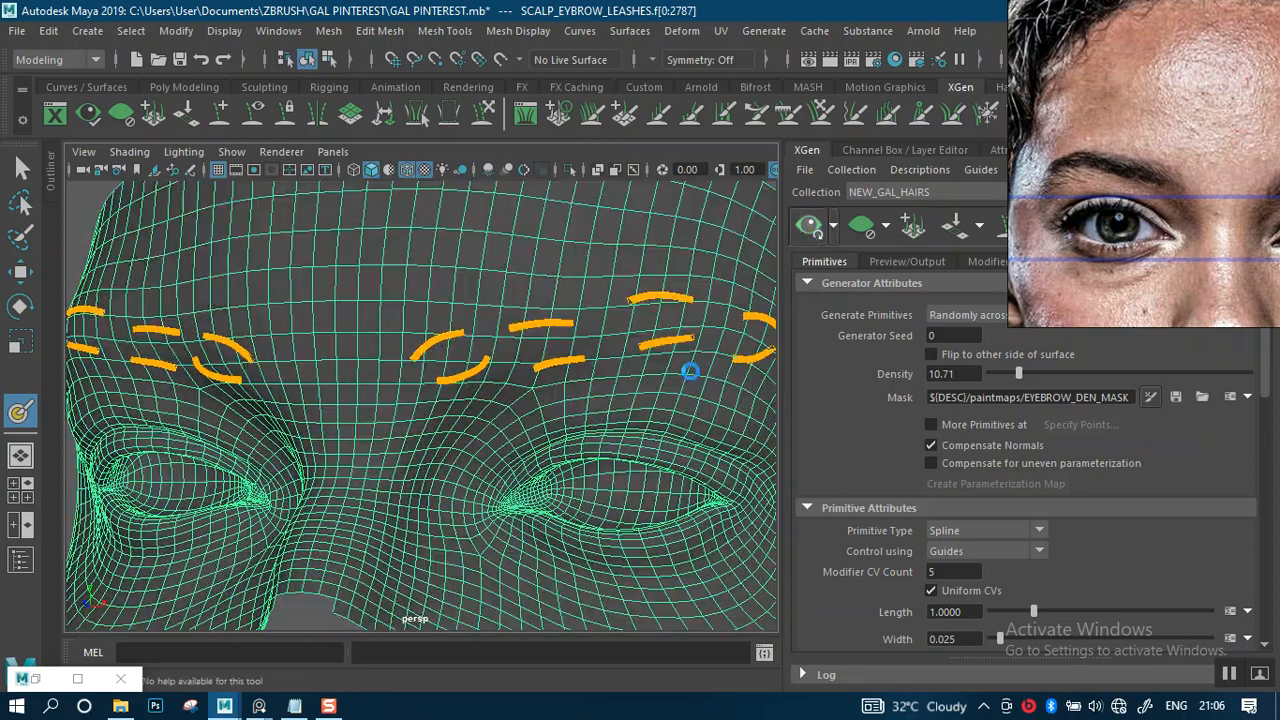
scroll(533, 330, "down", 2)
left_click_drag(533, 330, 415, 215, "alt")
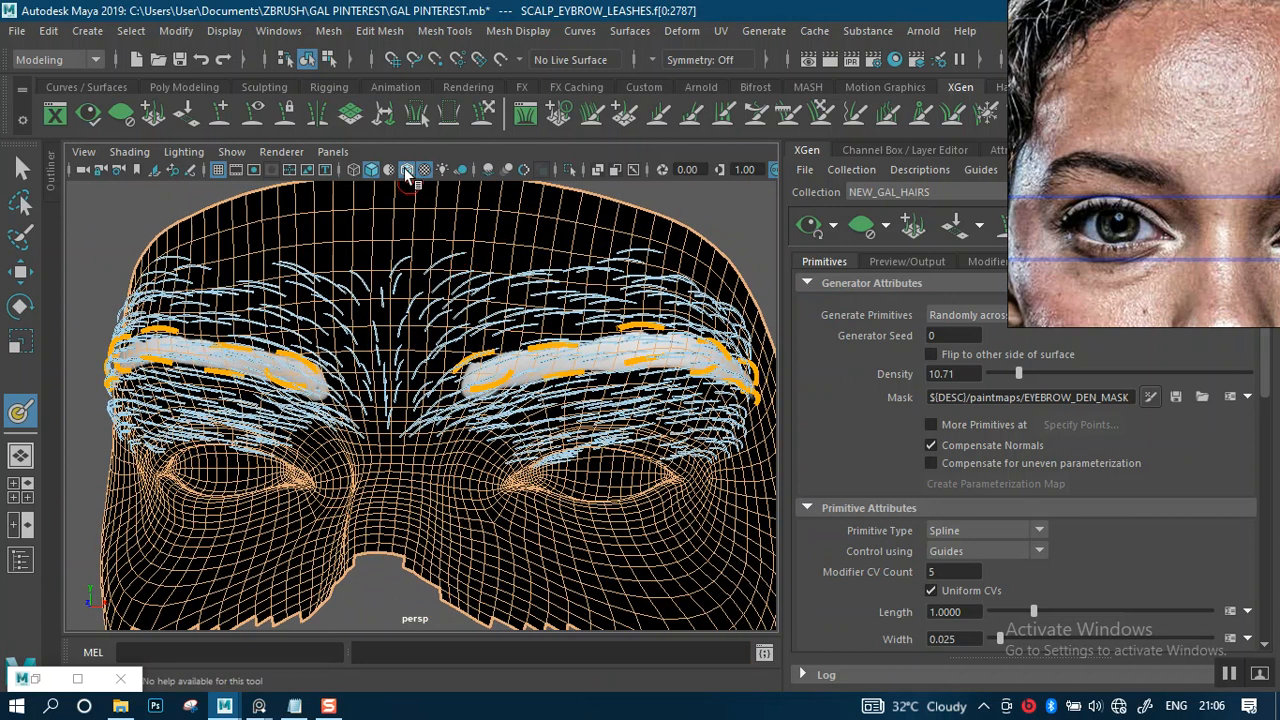
left_click(407, 171)
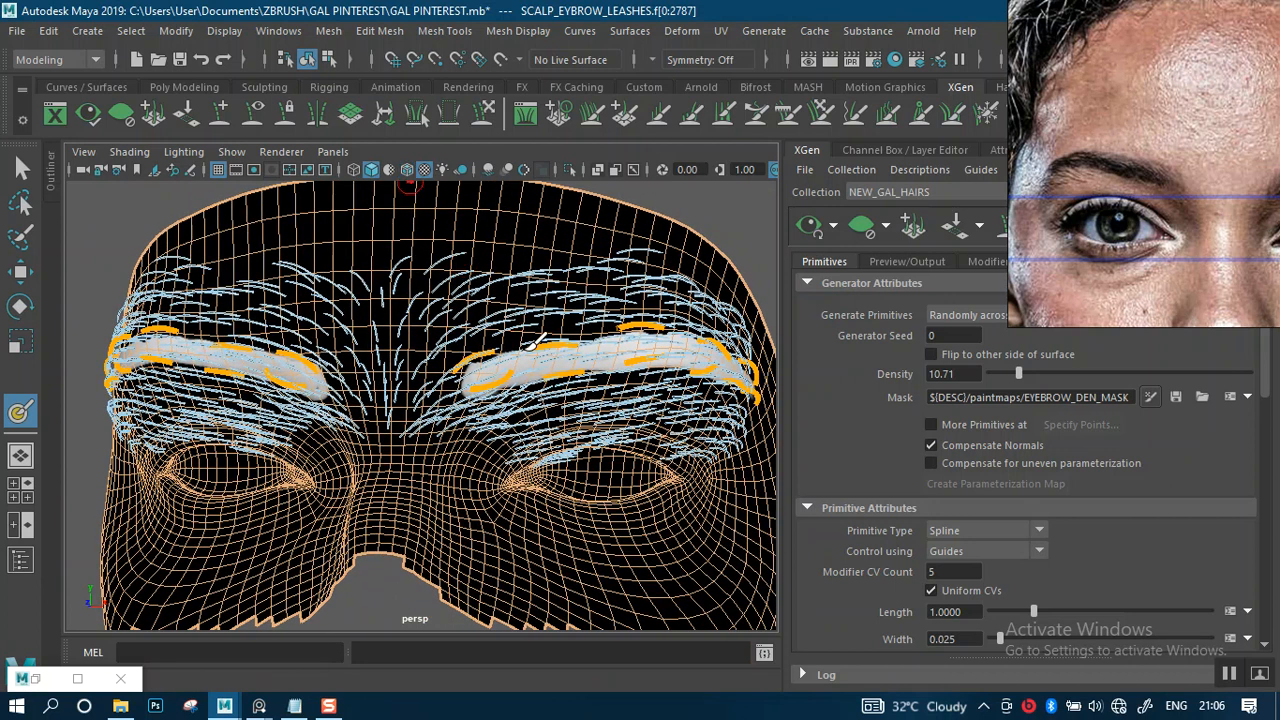
left_click_drag(443, 363, 524, 358, "alt")
right_click_drag(500, 364, 445, 337, "alt")
middle_click_drag(416, 359, 530, 342, "alt")
mouse_move(523, 340)
right_mouse_down("alt")
mouse_move(518, 357)
mouse_move(545, 392)
right_mouse_up("alt")
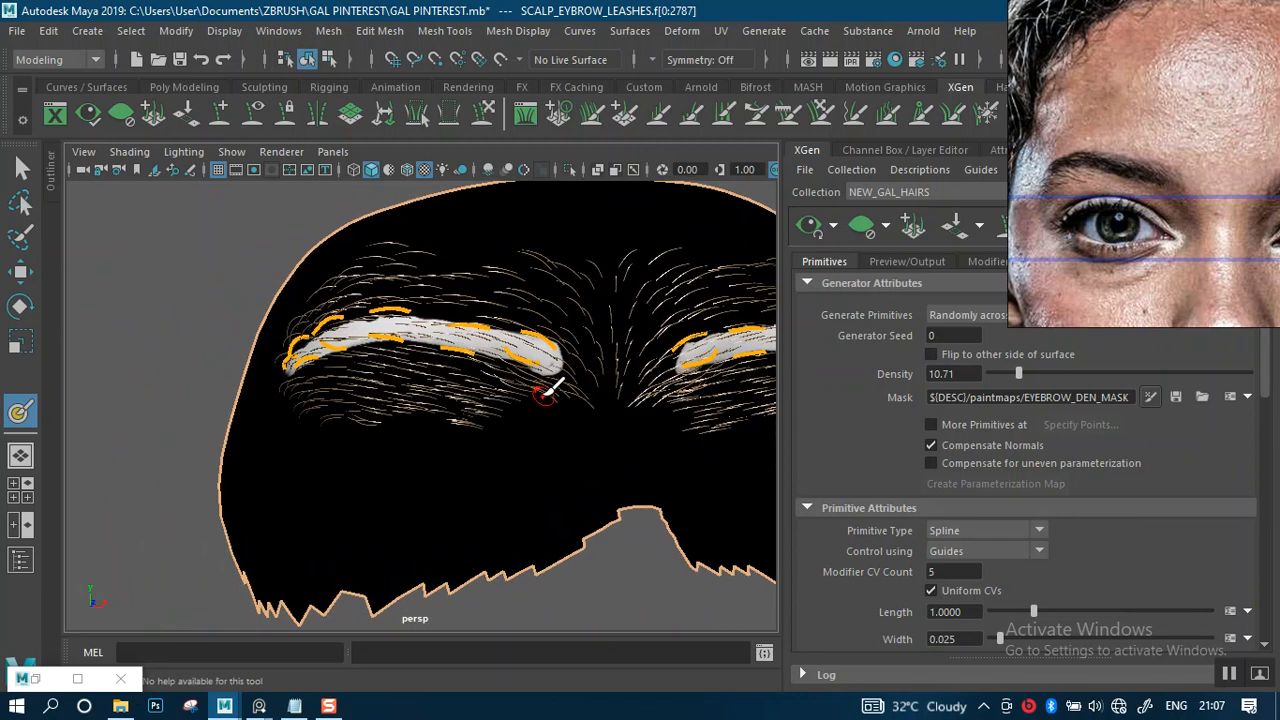
middle_click_drag(600, 372, 514, 409, "alt")
right_click_drag(514, 409, 647, 373, "alt")
middle_click_drag(647, 375, 535, 378, "alt")
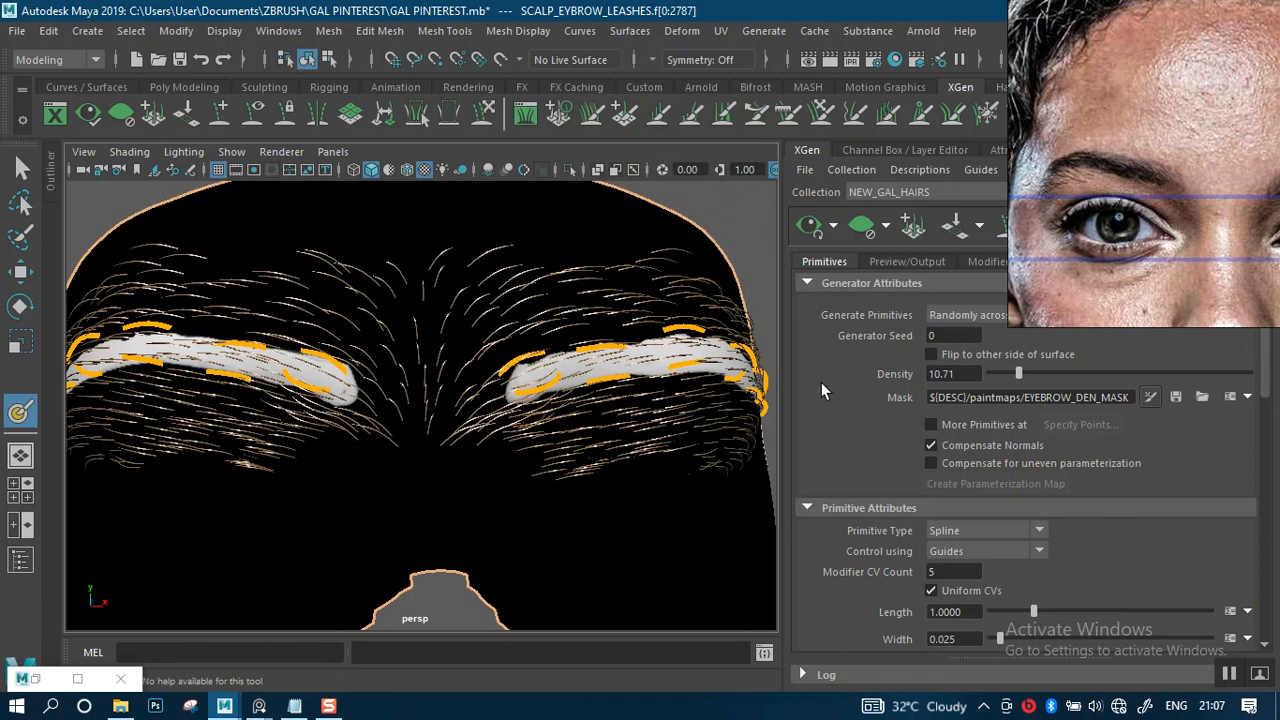
Step: Save the painted EYEBROW_DEN_MASK map so it applies to the eyebrow hairs, and inspect the right eyebrow
left_click(1175, 397)
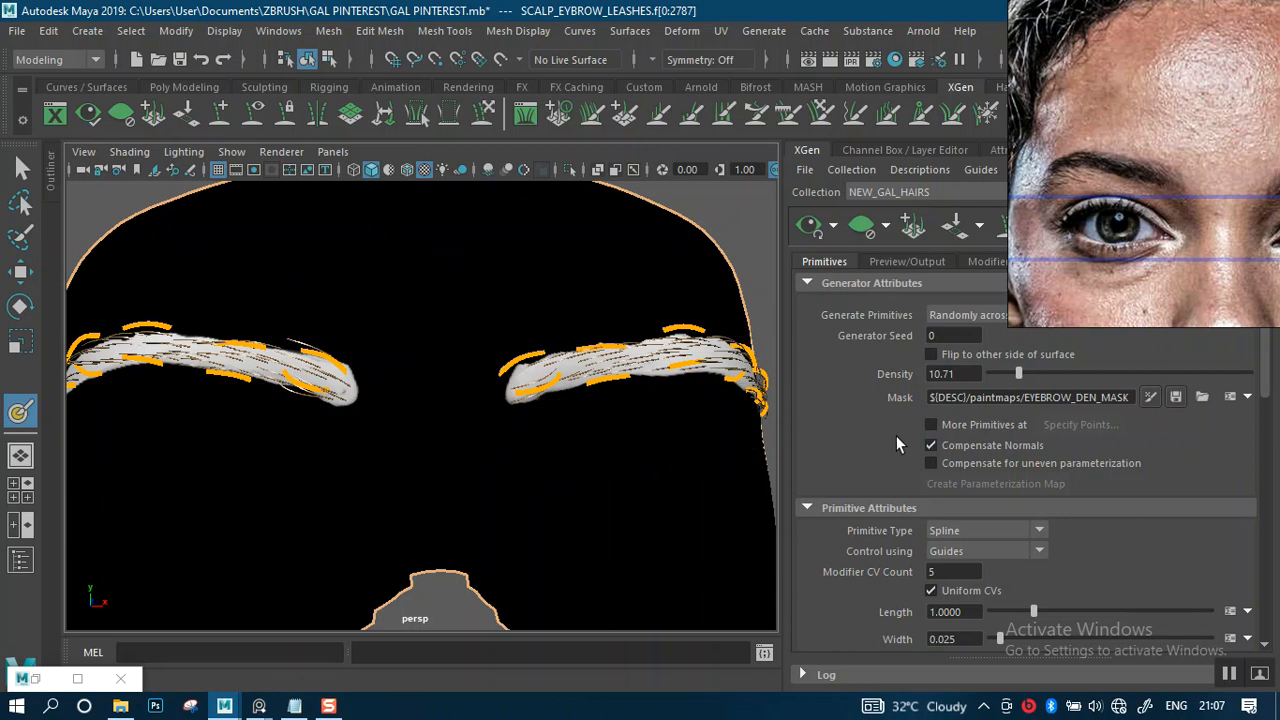
middle_click_drag(443, 397, 600, 393, "alt")
left_click_drag(540, 386, 586, 380, "alt")
right_click_drag(550, 386, 596, 440, "alt")
left_click_drag(596, 385, 554, 376, "alt")
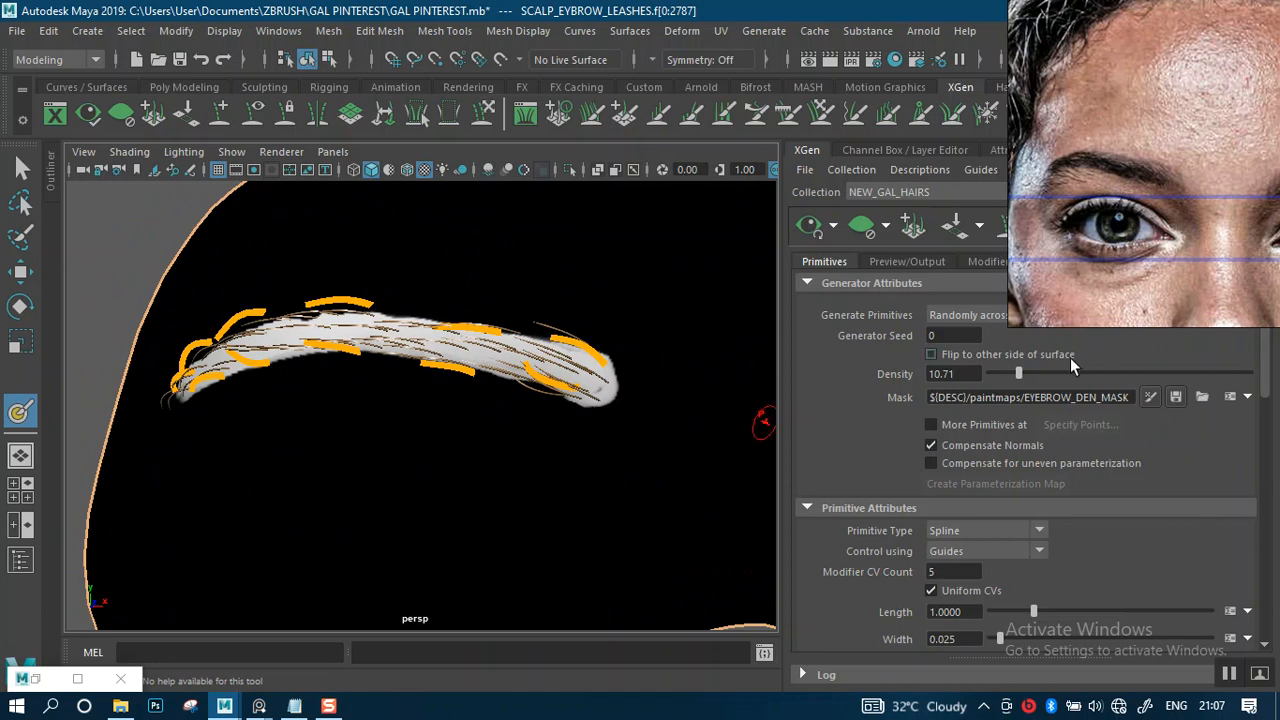
Step: Restore the paint tool's settings window and assign the Ambient file texture at 2048 × 2048 in Maya IFF format
double_click(33, 679)
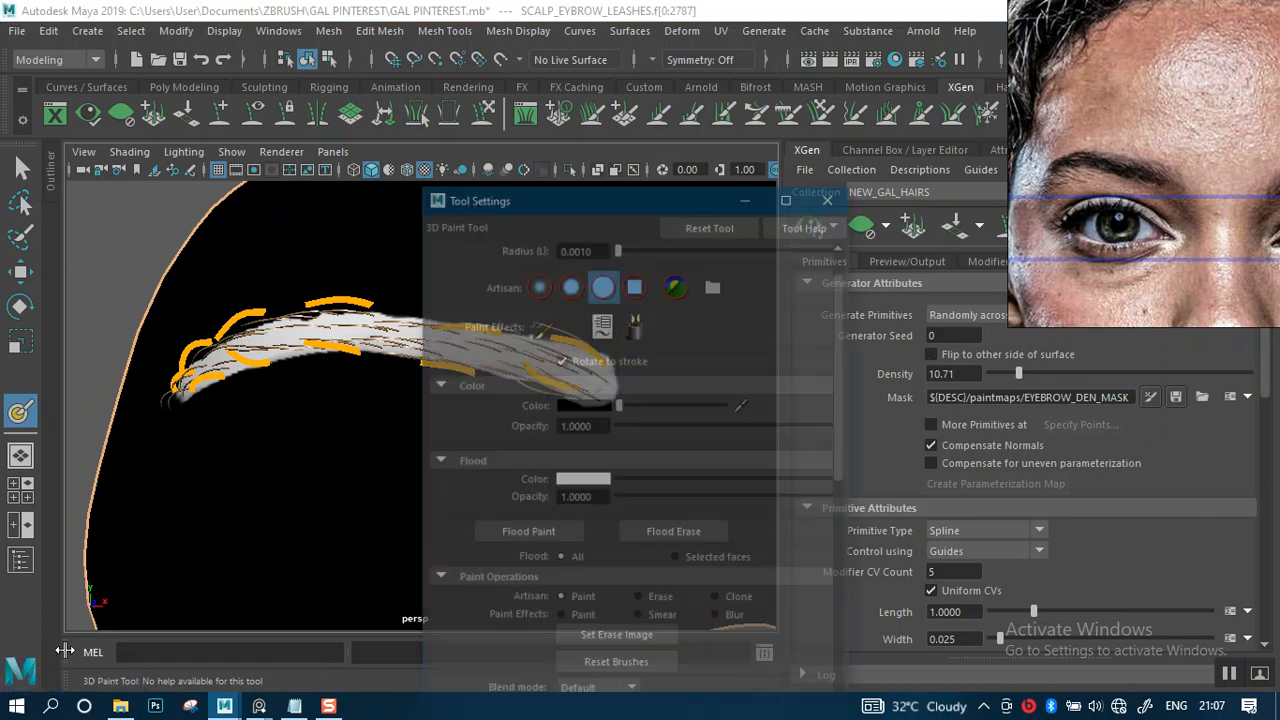
left_click_drag(888, 421, 887, 631)
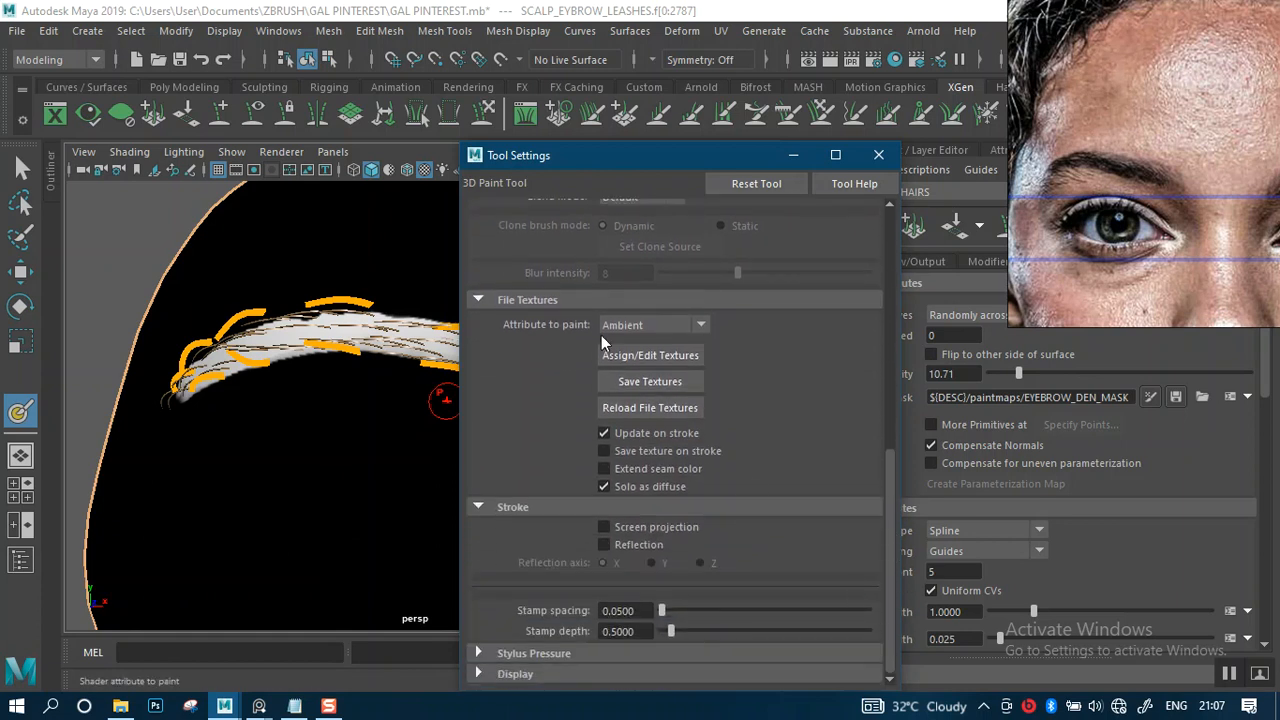
left_click(643, 354)
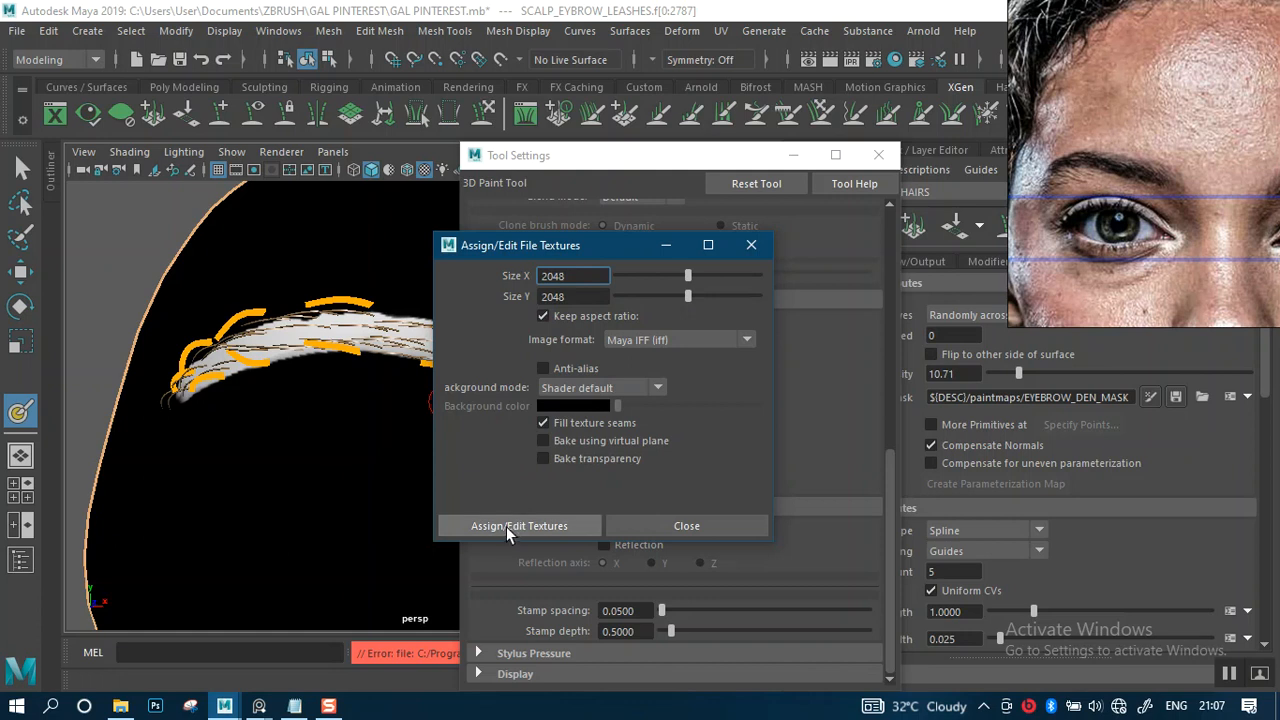
left_click_drag(566, 247, 613, 248)
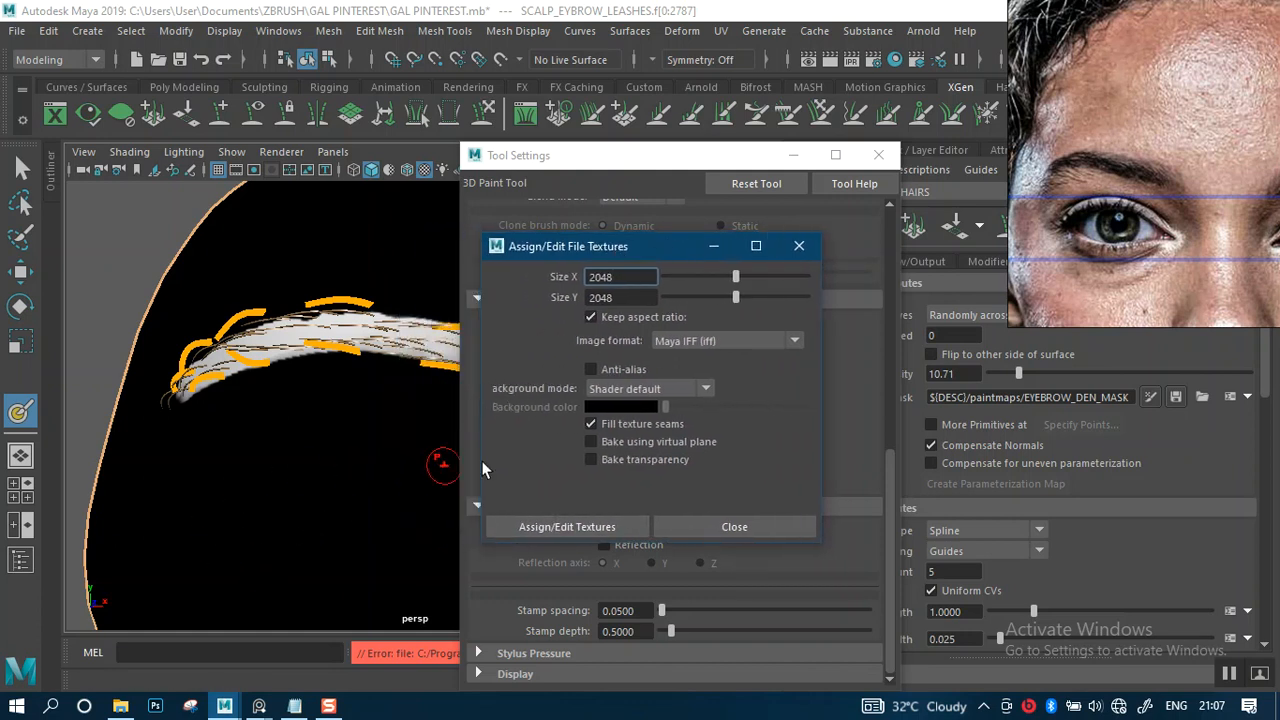
mouse_move(616, 250)
left_mouse_down()
mouse_move(563, 250)
mouse_move(630, 251)
left_mouse_up()
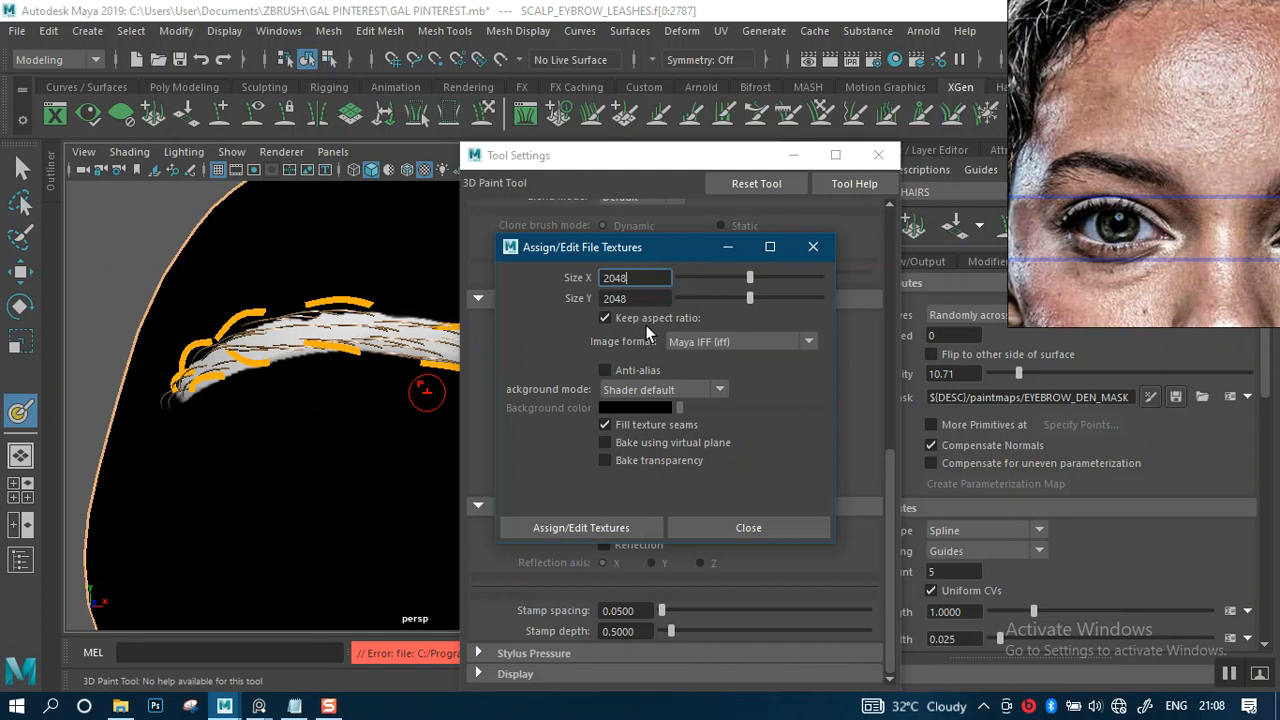
left_click(603, 526)
left_click(732, 528)
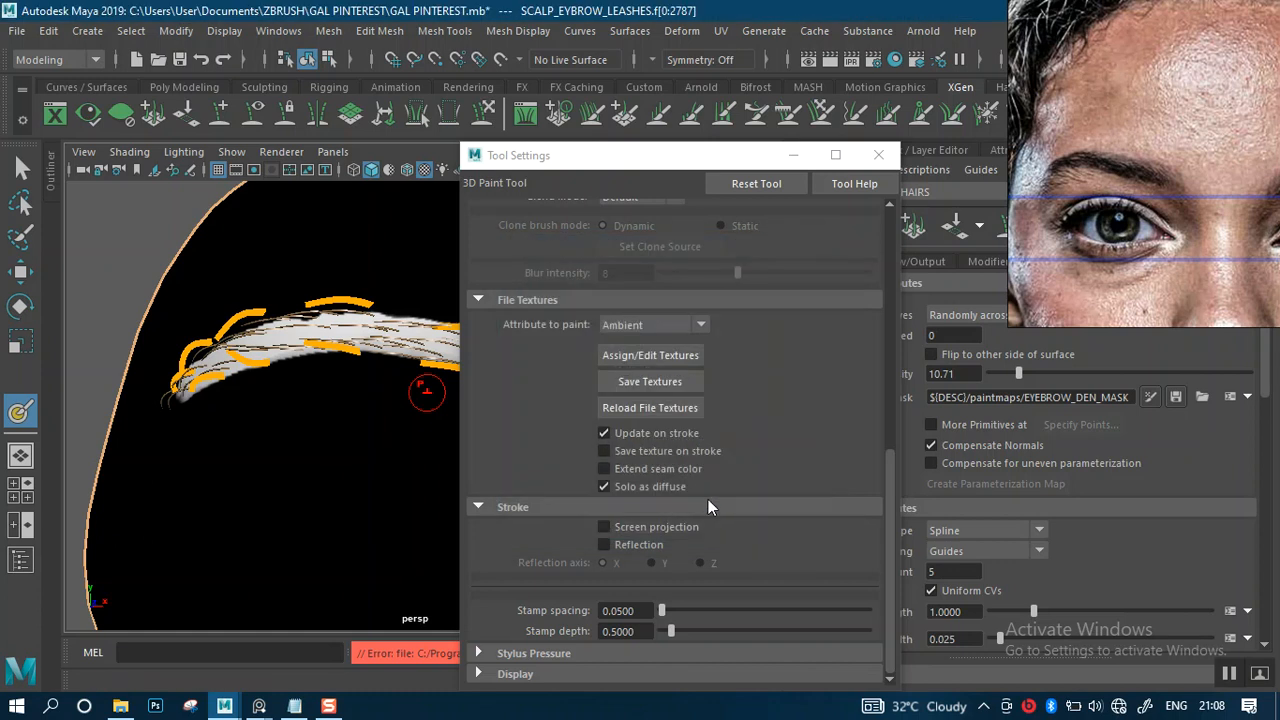
Step: Save the painted textures to disk and close the Tool Settings window
left_click(647, 379)
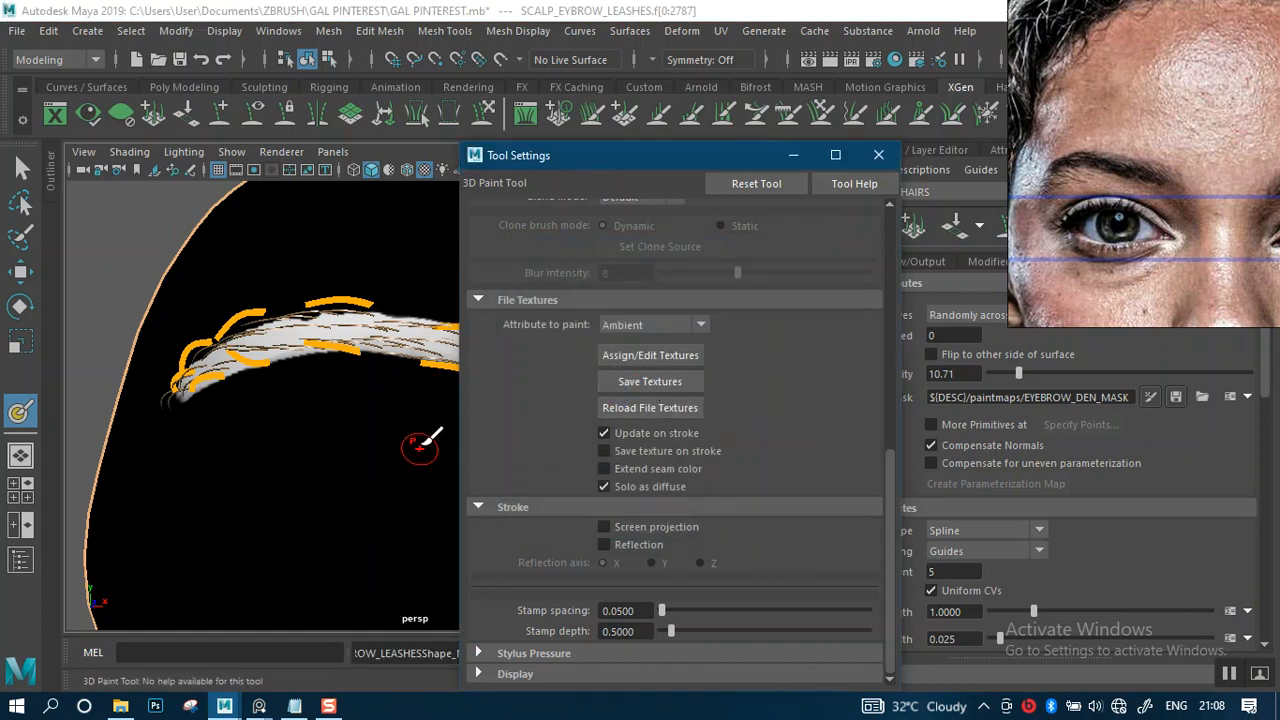
mouse_move(354, 449)
left_mouse_down("alt")
mouse_move(340, 406)
mouse_move(394, 457)
mouse_move(394, 497)
mouse_move(395, 440)
mouse_move(371, 449)
mouse_move(337, 434)
mouse_move(358, 404)
mouse_move(286, 394)
mouse_move(350, 374)
left_mouse_up("alt")
scroll(367, 460, "down", 2)
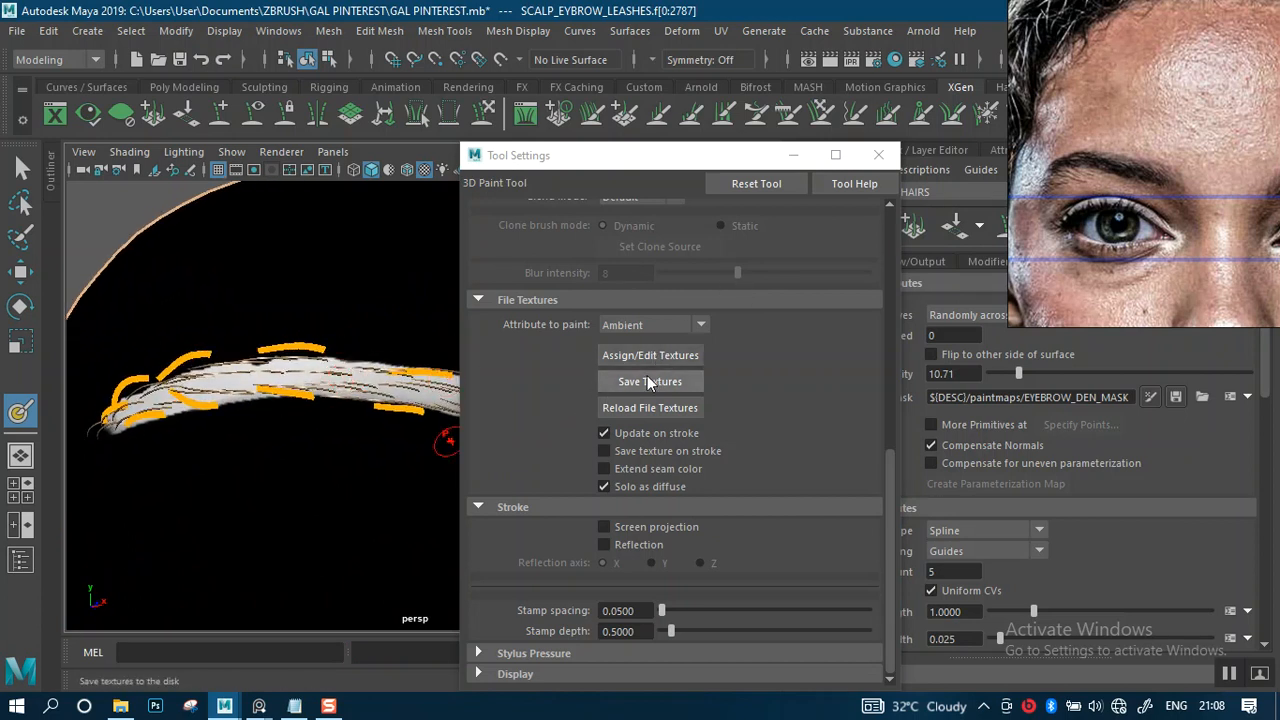
left_click(879, 156)
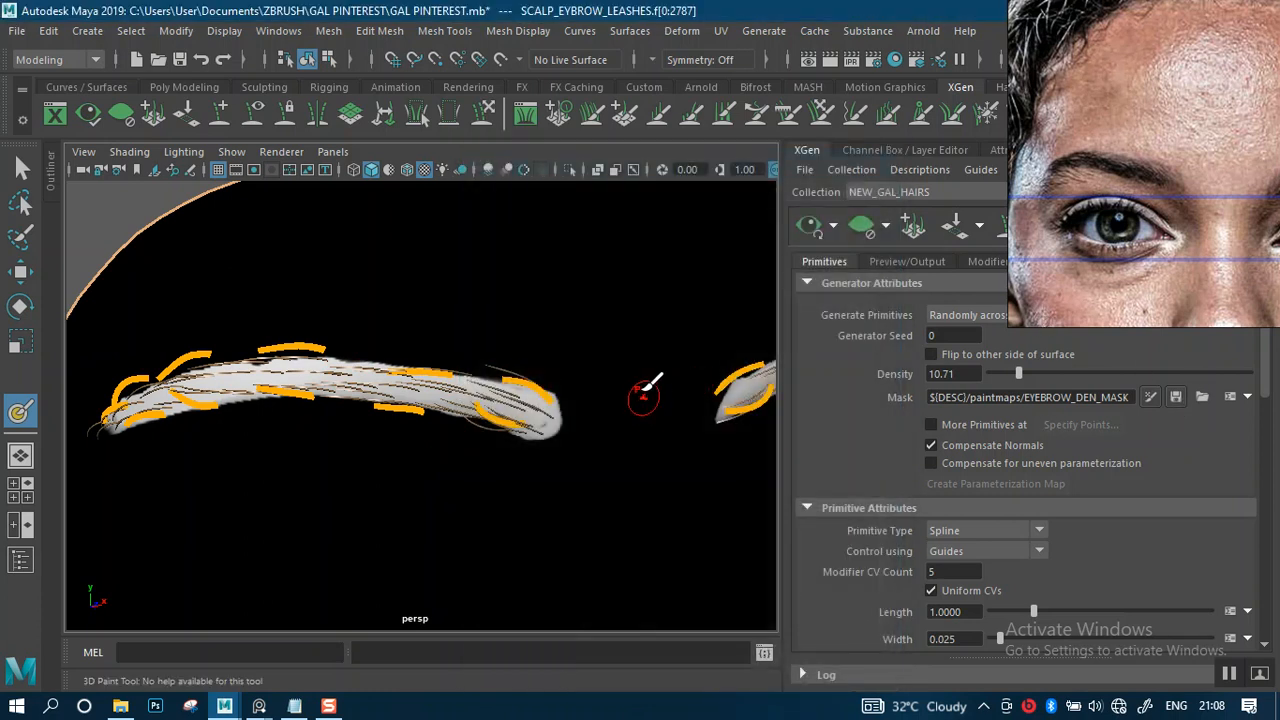
Step: Leave the 3D Paint Tool for the Select Tool and deselect the scalp mesh to view the shaded eyebrows
scroll(648, 385, "down", 4)
left_click(25, 170)
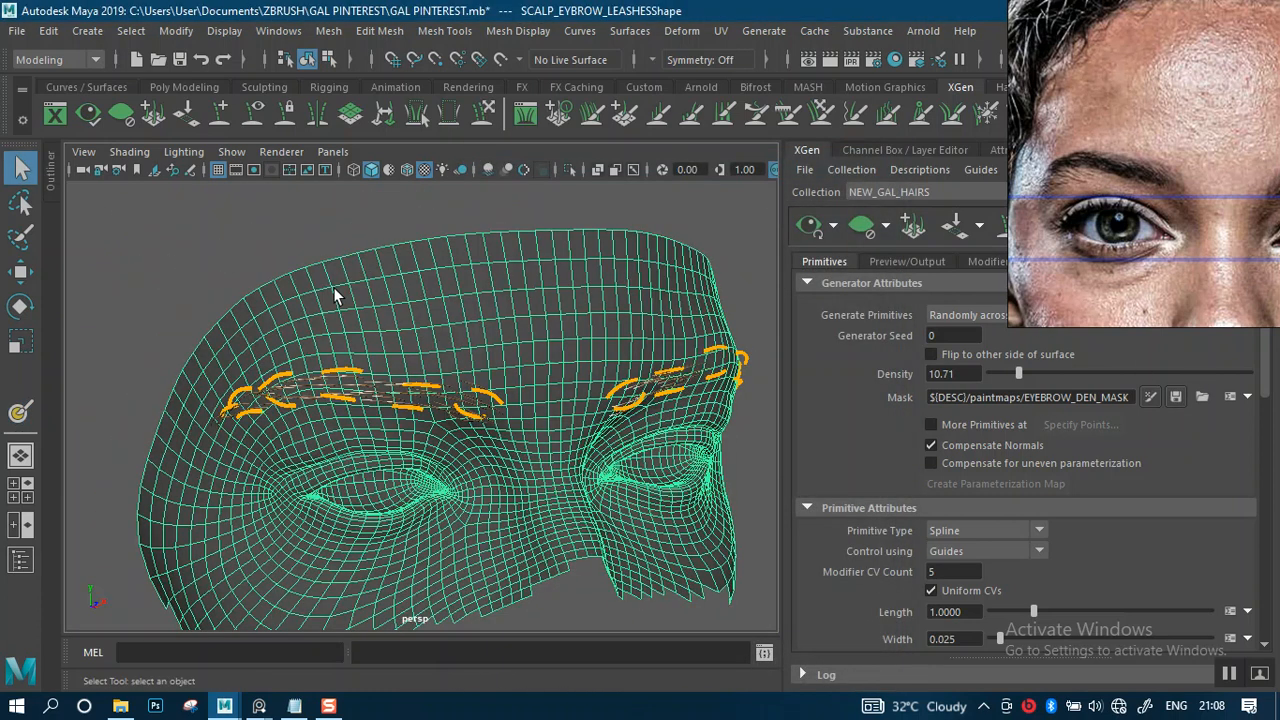
left_click_drag(434, 334, 352, 280, "alt")
left_click(296, 222)
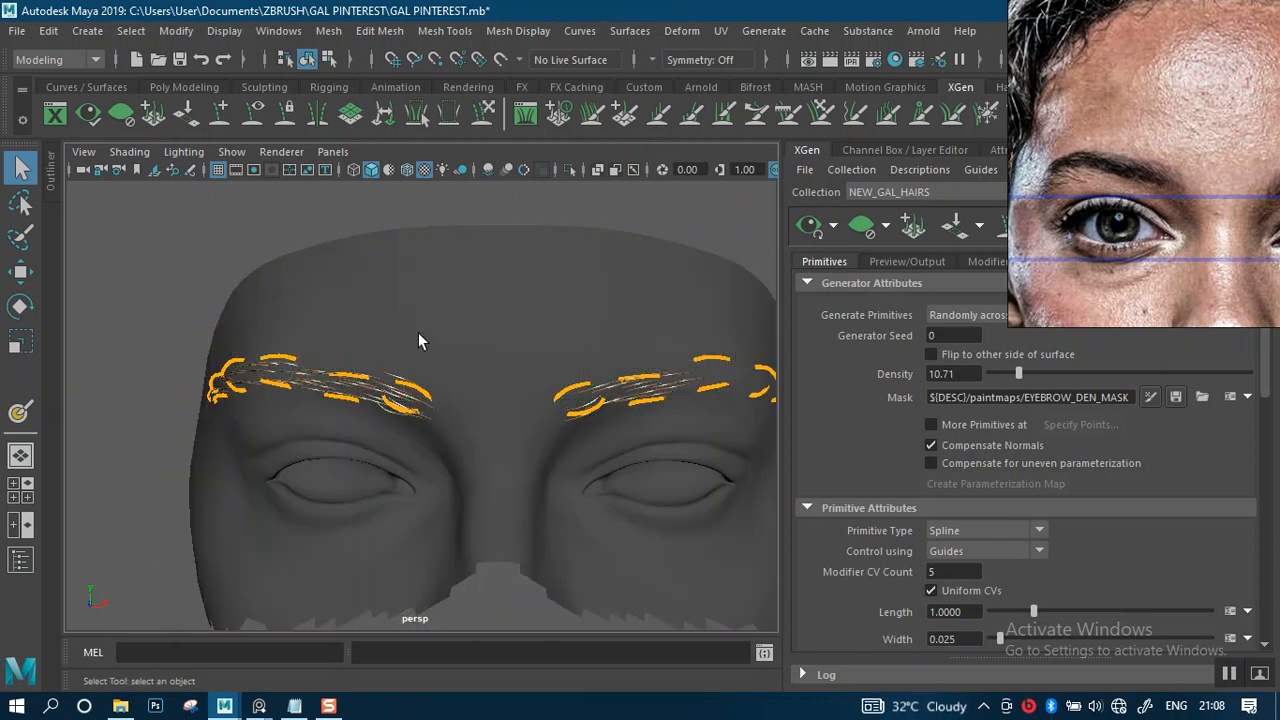
scroll(443, 358, "up", 2)
left_click_drag(463, 375, 595, 350, "alt")
Step: Disable the preview restriction to only primitives in the view
left_click(898, 261)
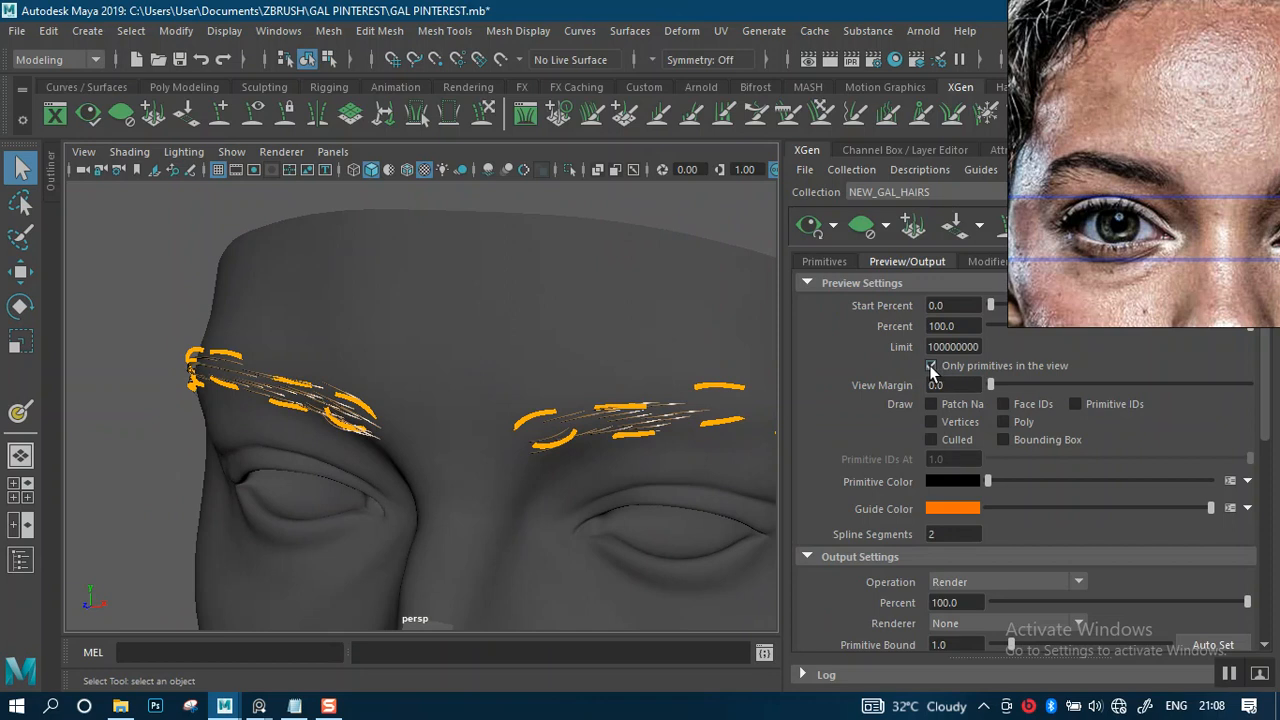
left_click(930, 366)
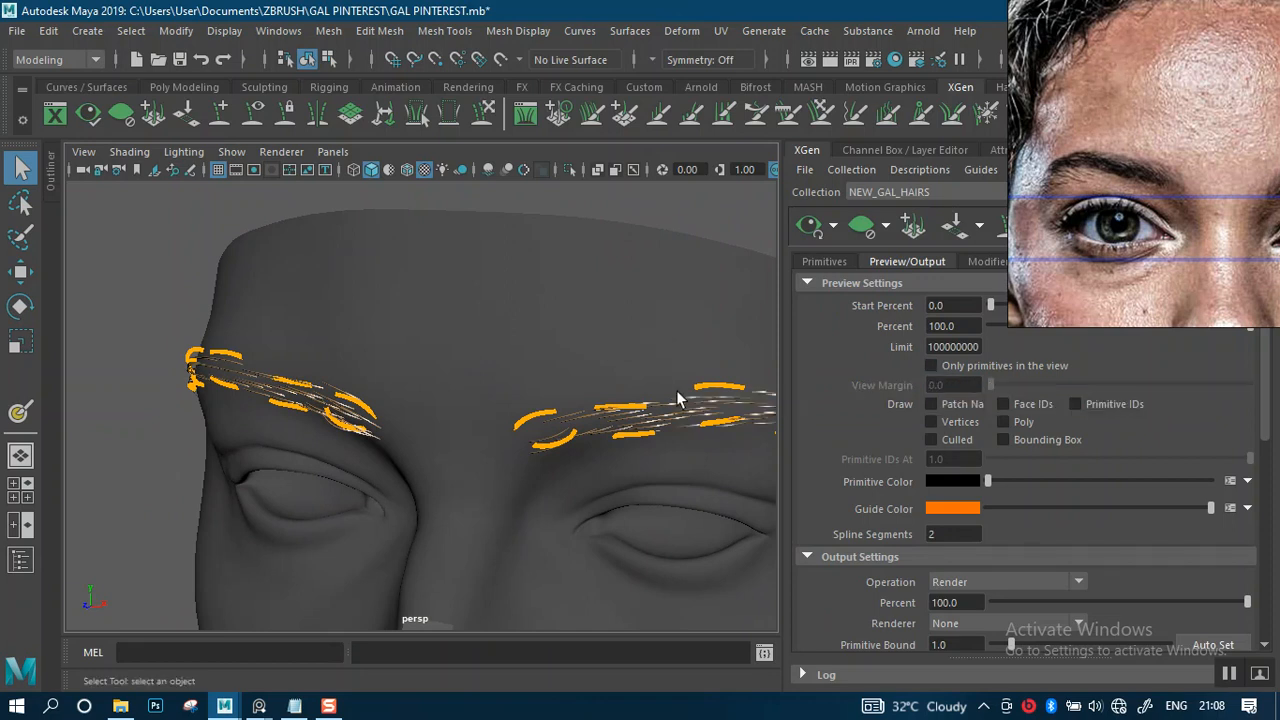
mouse_move(474, 398)
left_mouse_down("alt")
mouse_move(506, 380)
mouse_move(493, 405)
left_mouse_up("alt")
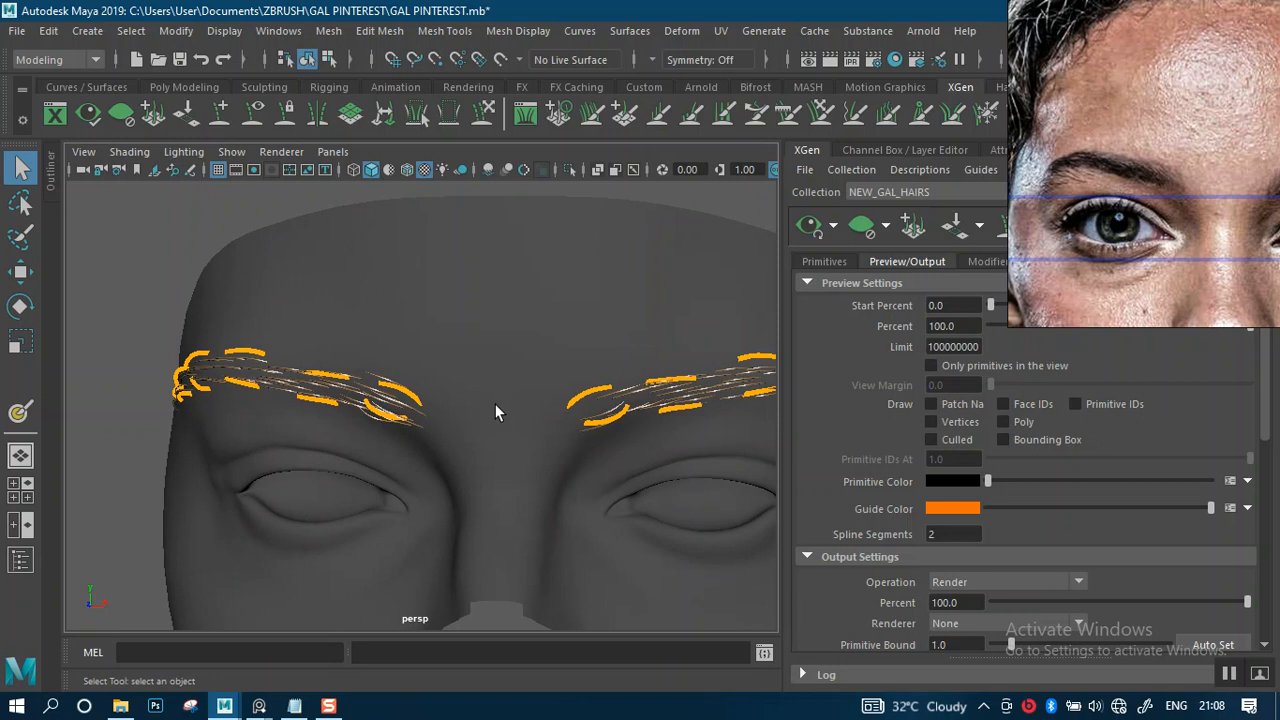
Step: Examine the right eyebrow's hair preview from several angles and shift the reference photo off the XGen settings
left_click_drag(537, 406, 569, 405, "alt")
middle_click_drag(569, 405, 576, 358, "alt")
left_click_drag(576, 358, 510, 368, "alt")
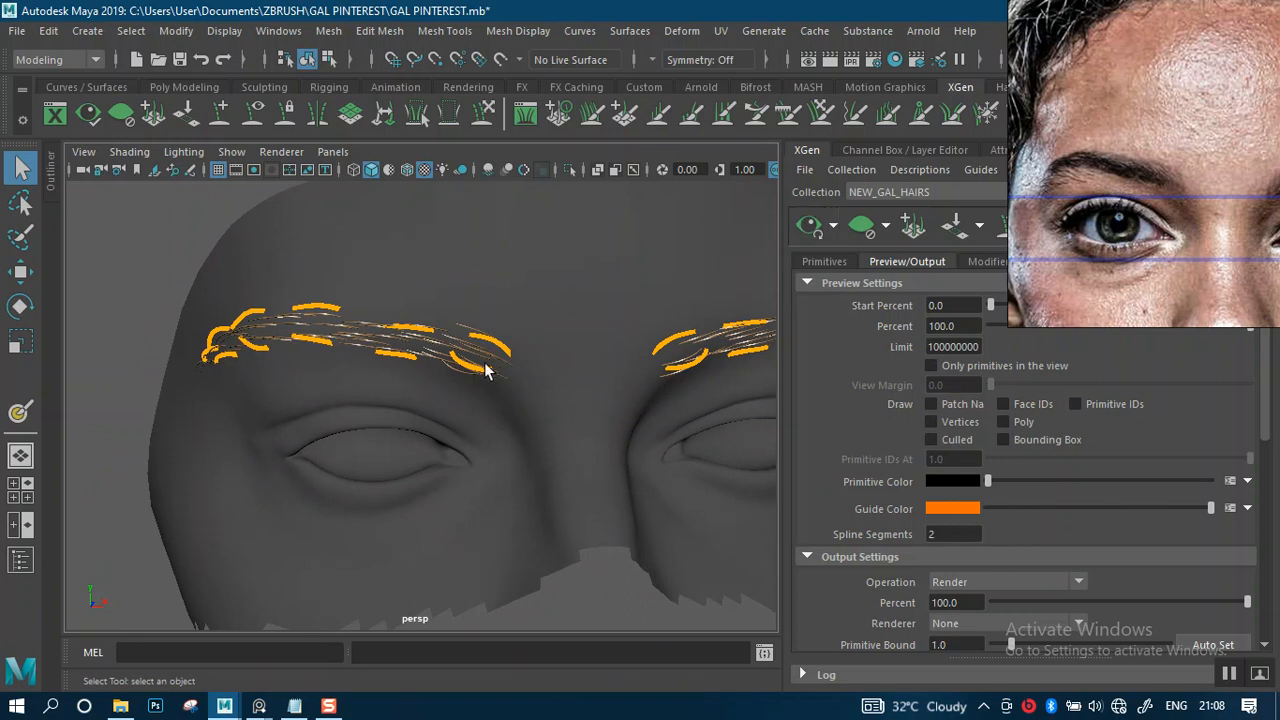
right_click_drag(508, 371, 510, 401, "alt")
left_click_drag(510, 401, 560, 341, "alt")
middle_click_drag(560, 341, 574, 376, "alt")
right_click_drag(574, 376, 569, 362, "alt")
left_click_drag(569, 362, 635, 305, "alt")
right_click_drag(1100, 248, 1260, 217)
left_click_drag(560, 400, 661, 334, "alt")
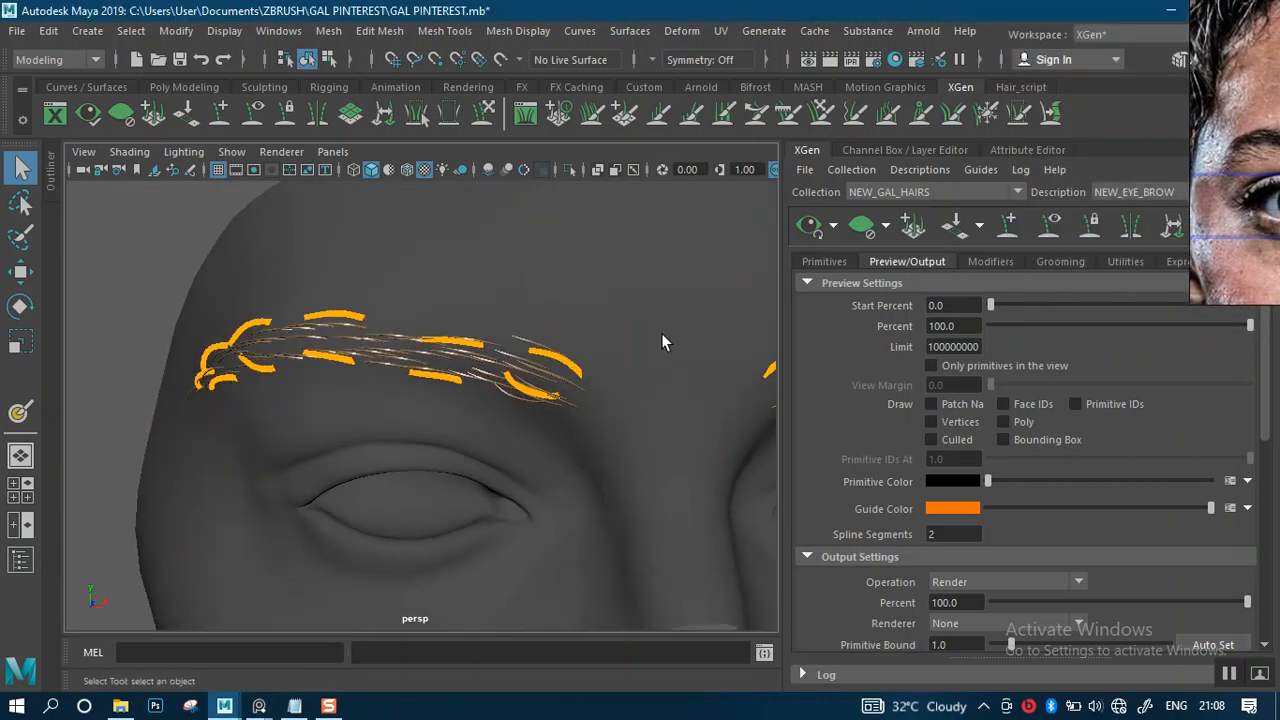
Step: Hide the XGen guides and compare the eyebrow hairs with the reference photo
left_click(1048, 231)
left_click_drag(414, 362, 460, 349, "alt")
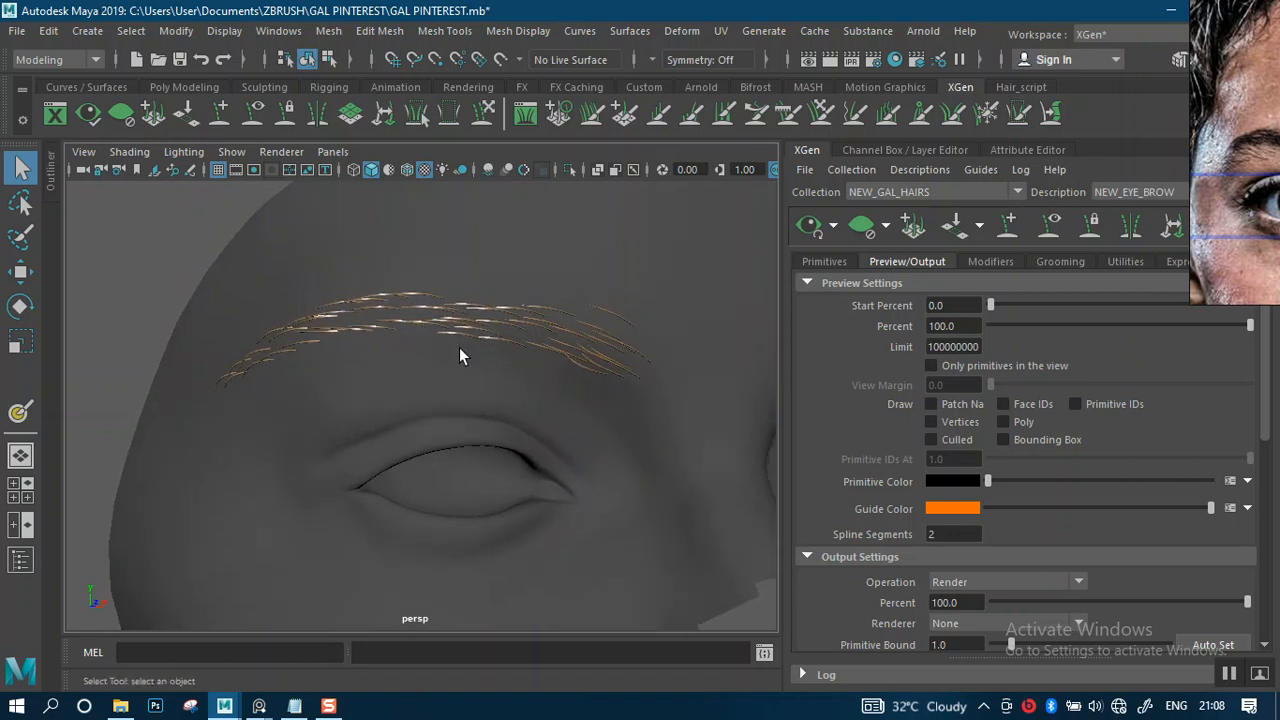
right_click_drag(578, 362, 520, 349, "alt")
left_click_drag(514, 346, 616, 299, "alt")
left_click_drag(1277, 150, 912, 170)
left_click_drag(487, 318, 637, 274, "alt")
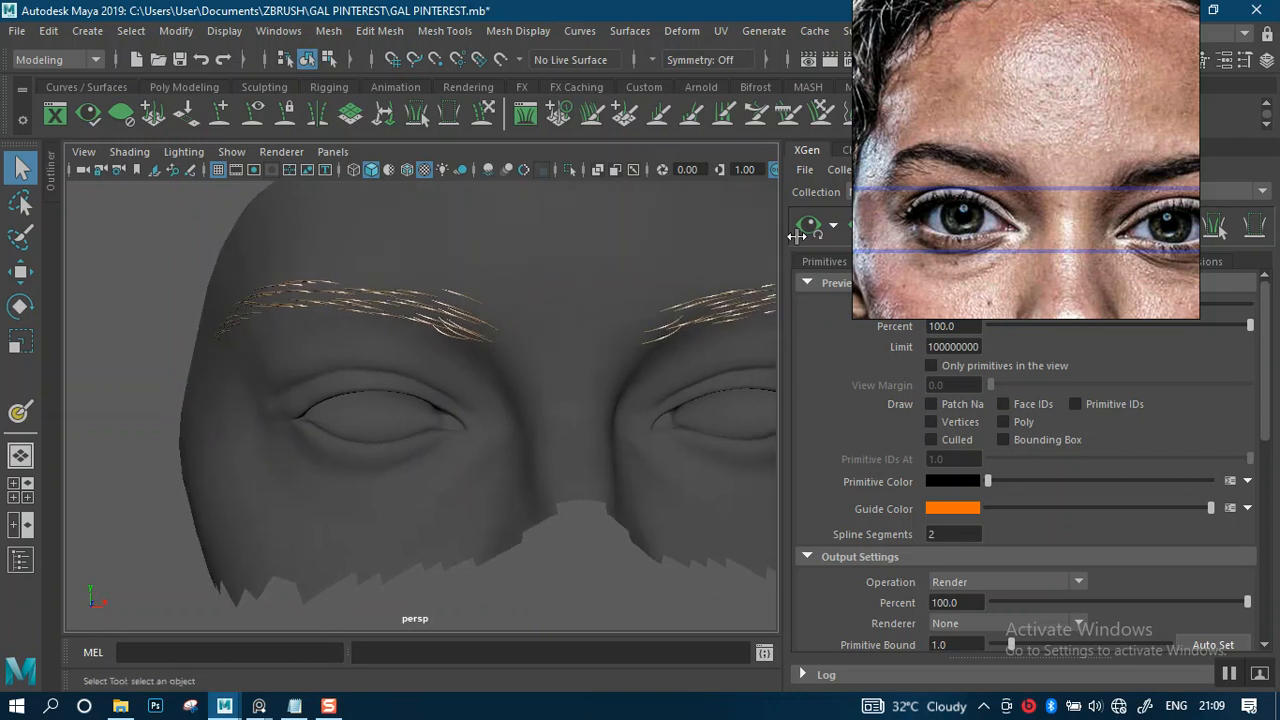
Step: Set the eyebrow description's primitive density to about 37.095 and refresh the hair preview
left_click(829, 262)
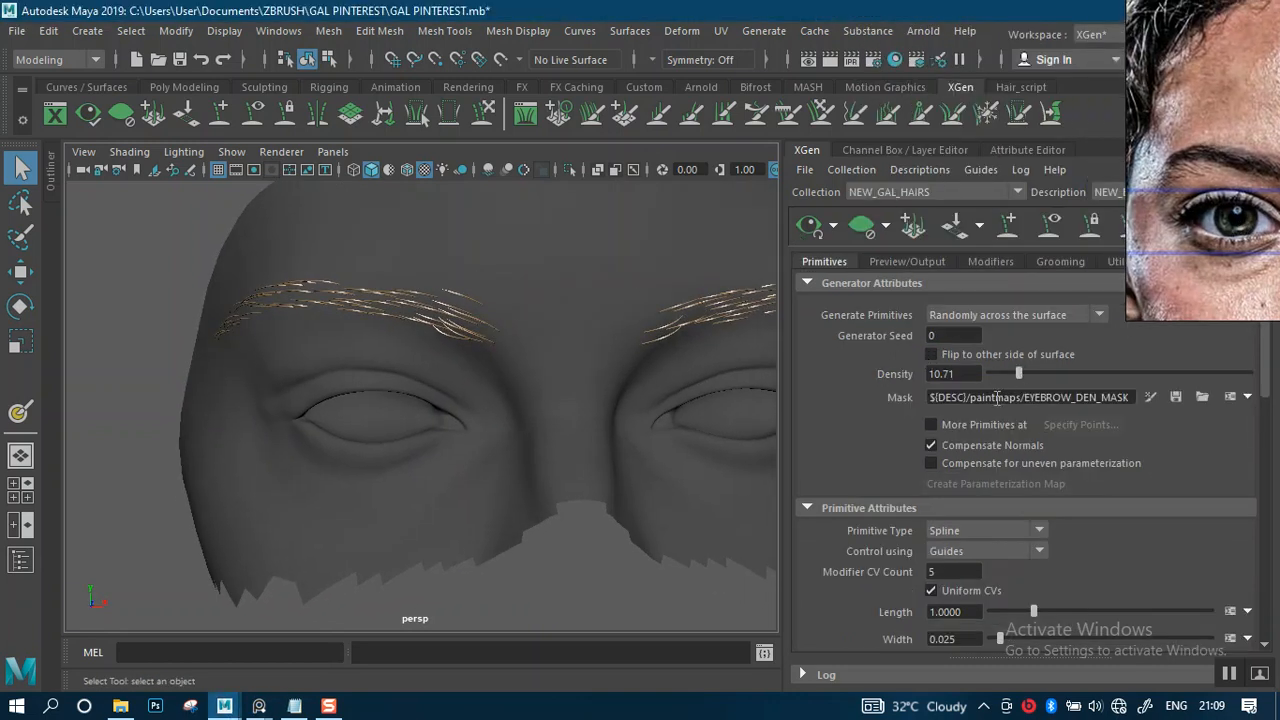
left_click_drag(1011, 373, 1090, 374)
left_click_drag(613, 386, 610, 320, "alt")
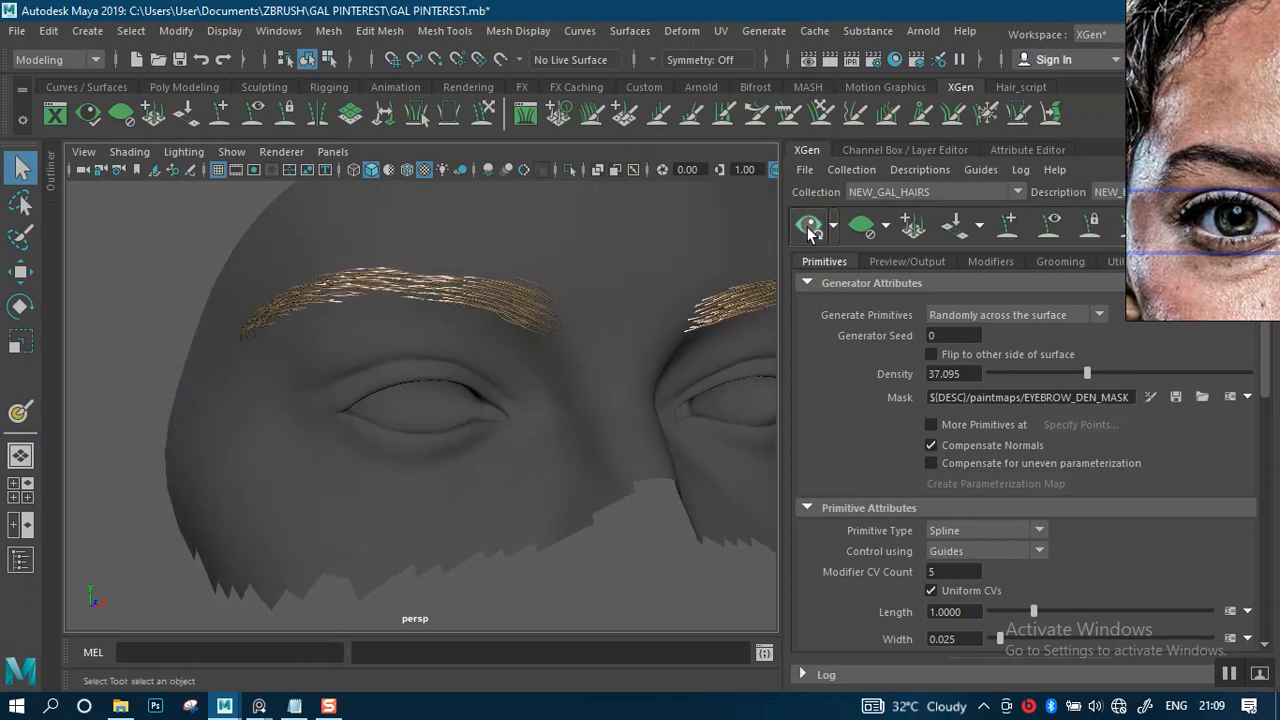
right_click_drag(499, 342, 560, 277, "alt")
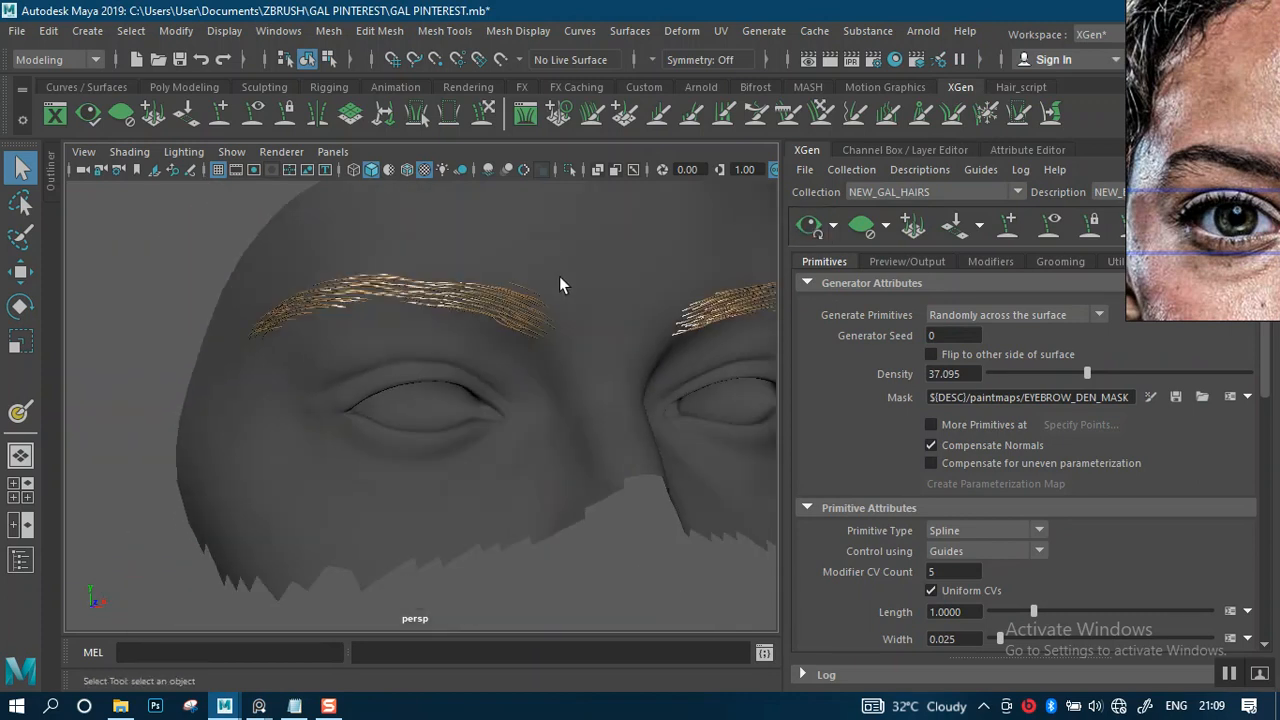
Step: Examine the density and direction of both eyebrows' hairs from the front and sides
right_click_drag(563, 348, 574, 326, "alt")
left_click_drag(574, 326, 523, 331, "alt")
right_click_drag(523, 331, 574, 344, "alt")
left_click_drag(574, 344, 551, 357, "alt")
left_click_drag(577, 292, 570, 335, "alt")
scroll(577, 337, "up", 2)
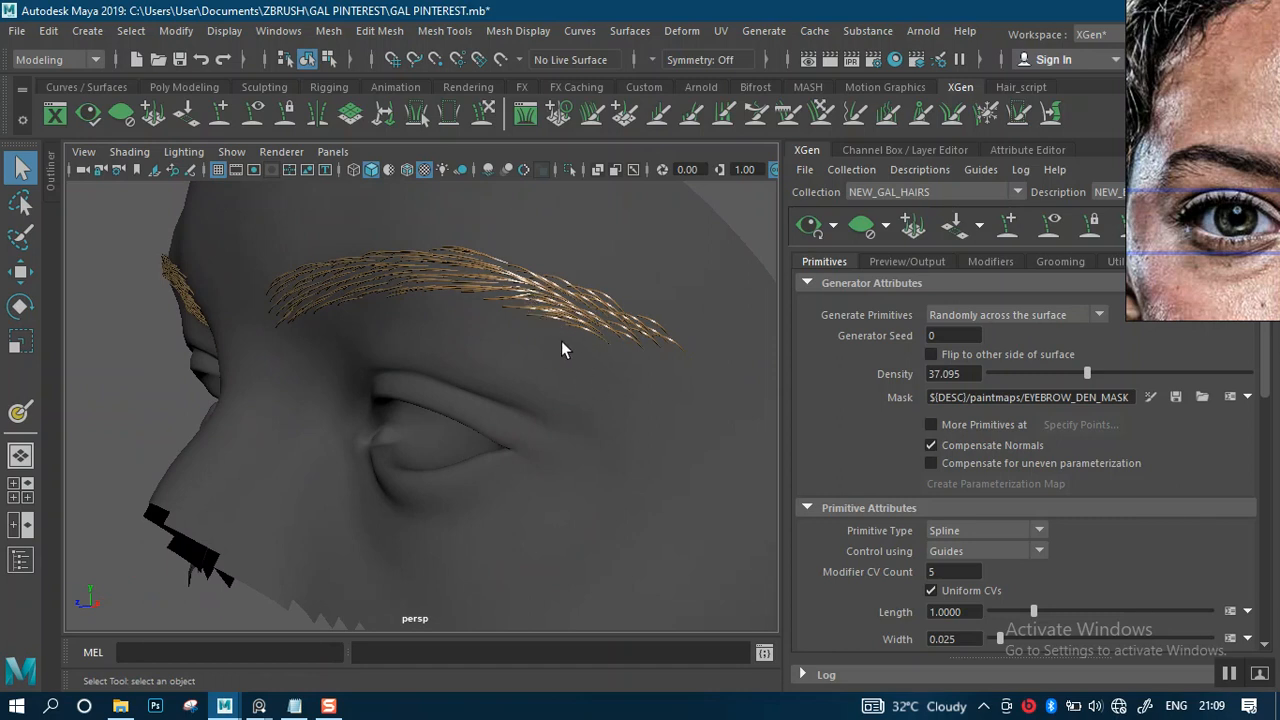
left_click_drag(522, 365, 431, 313, "alt")
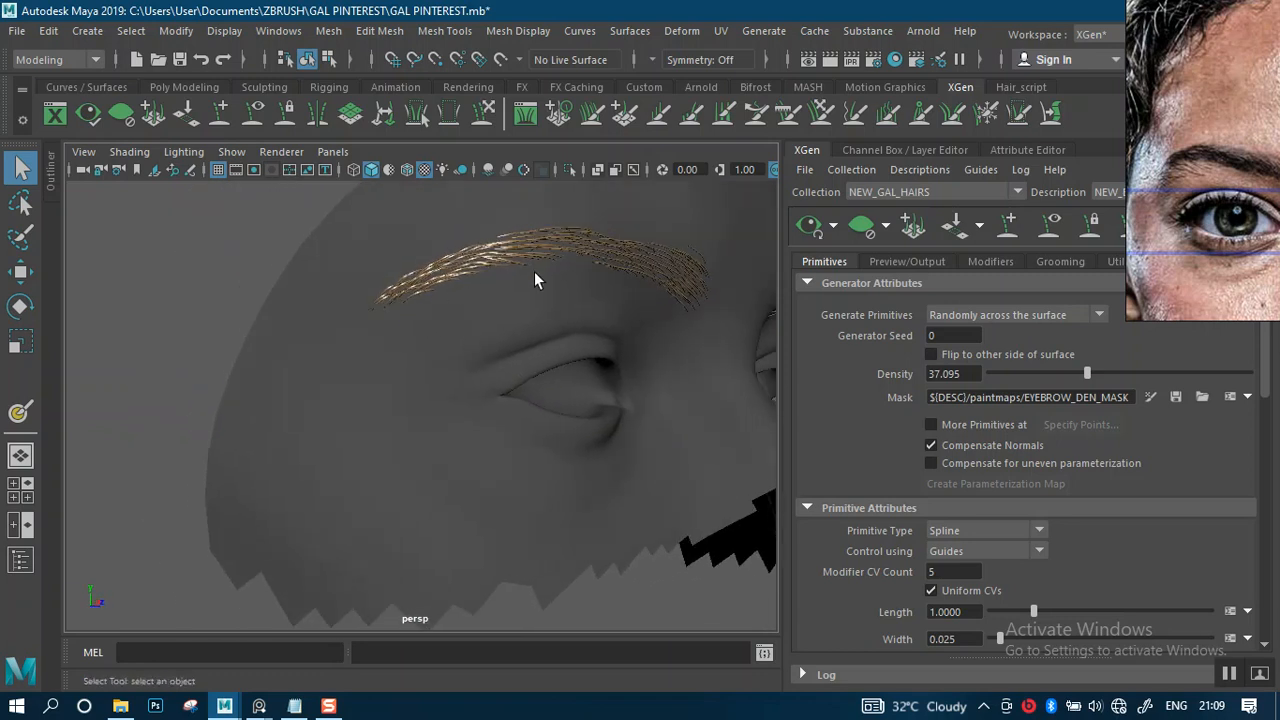
Step: Browse the reference board and frame the three-quarter face photo that shows the outer end of the eyebrow
left_click_drag(1183, 188, 882, 303)
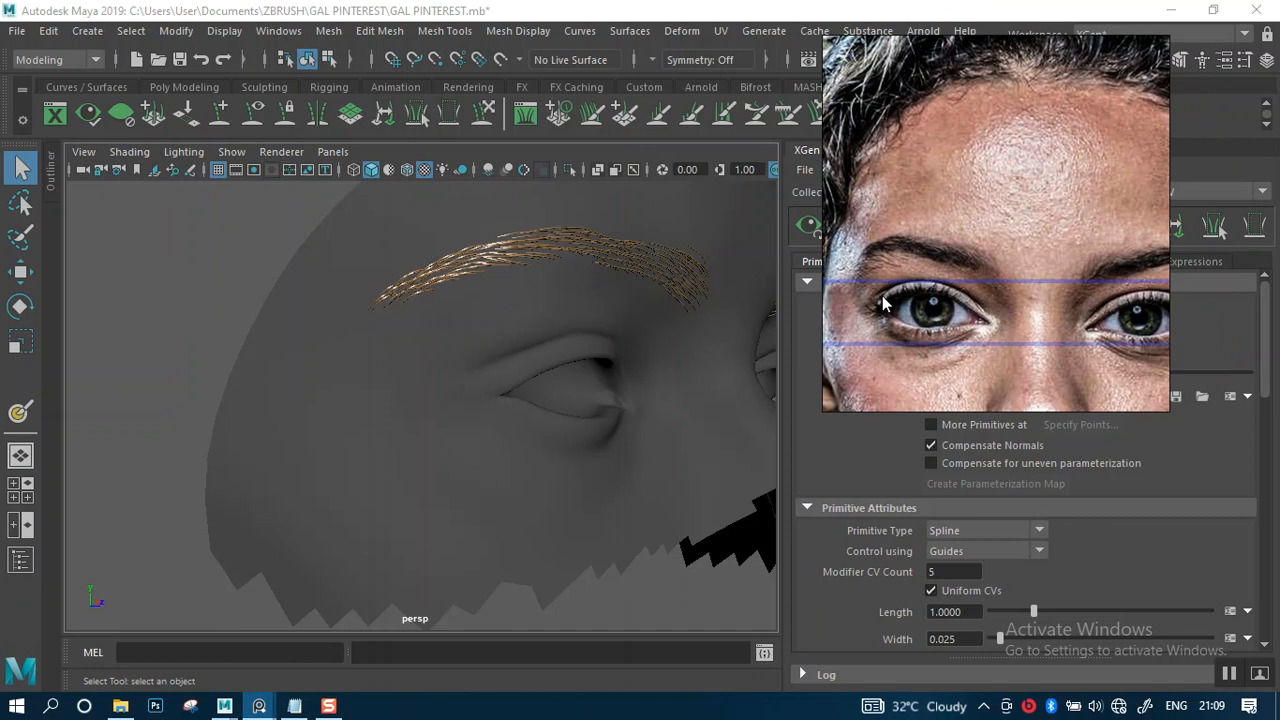
scroll(938, 289, "down", 5)
middle_click_drag(958, 281, 922, 310)
right_click_drag(1041, 325, 850, 350)
scroll(876, 345, "down", 5)
middle_click_drag(879, 322, 717, 316)
middle_click_drag(838, 320, 879, 257)
scroll(809, 199, "up", 8)
middle_click_drag(881, 193, 978, 204)
middle_click_drag(755, 205, 964, 243)
scroll(892, 217, "up", 3)
middle_click_drag(892, 217, 849, 237)
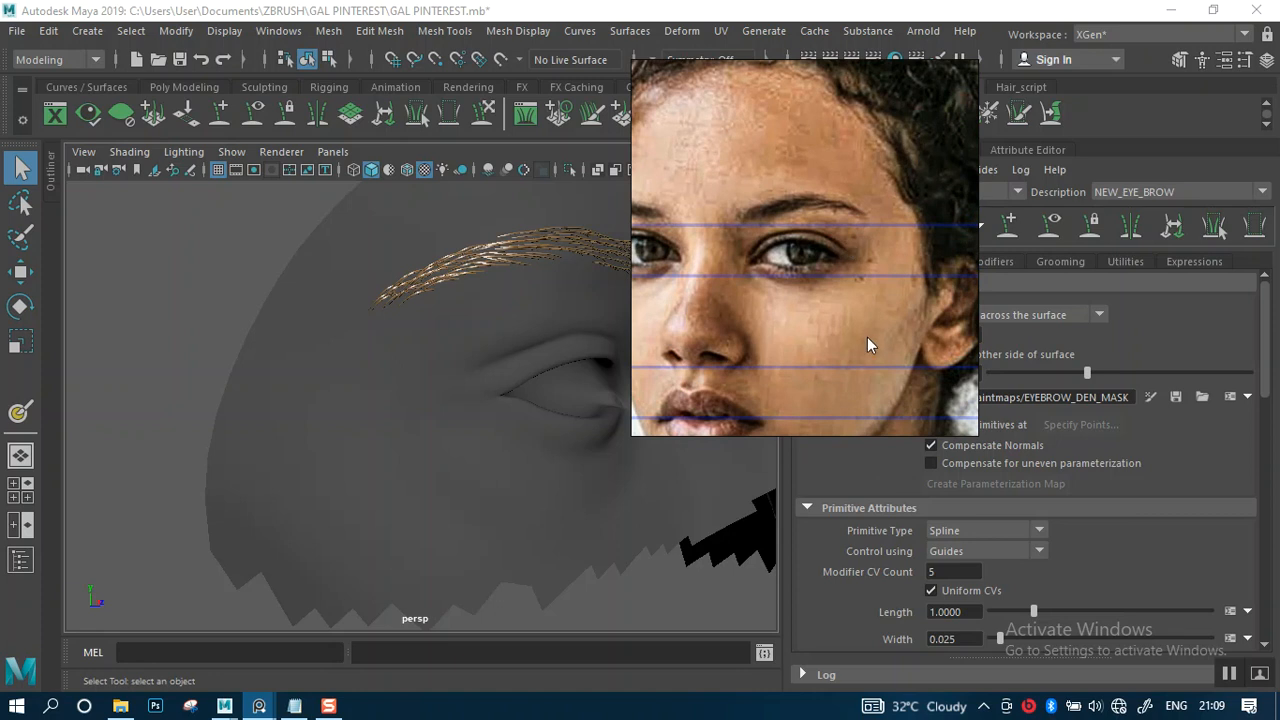
Step: Compare the eyebrow's arch and outer tail with the three-quarter reference photo from matching angles
left_click_drag(442, 497, 530, 382, "alt")
left_click_drag(751, 278, 849, 287)
left_click_drag(507, 379, 523, 374, "alt")
middle_click_drag(864, 280, 908, 277)
mouse_move(533, 400)
left_mouse_down("alt")
mouse_move(540, 380)
mouse_move(586, 403)
mouse_move(529, 383)
left_mouse_up("alt")
right_click_drag(529, 383, 544, 440, "alt")
left_click_drag(478, 416, 520, 414, "alt")
right_click_drag(520, 414, 558, 443, "alt")
middle_click_drag(545, 374, 502, 450, "alt")
right_click_drag(510, 432, 566, 432, "alt")
left_click_drag(566, 432, 542, 448, "alt")
middle_click_drag(511, 417, 529, 568, "alt")
left_click_drag(529, 568, 674, 443, "alt")
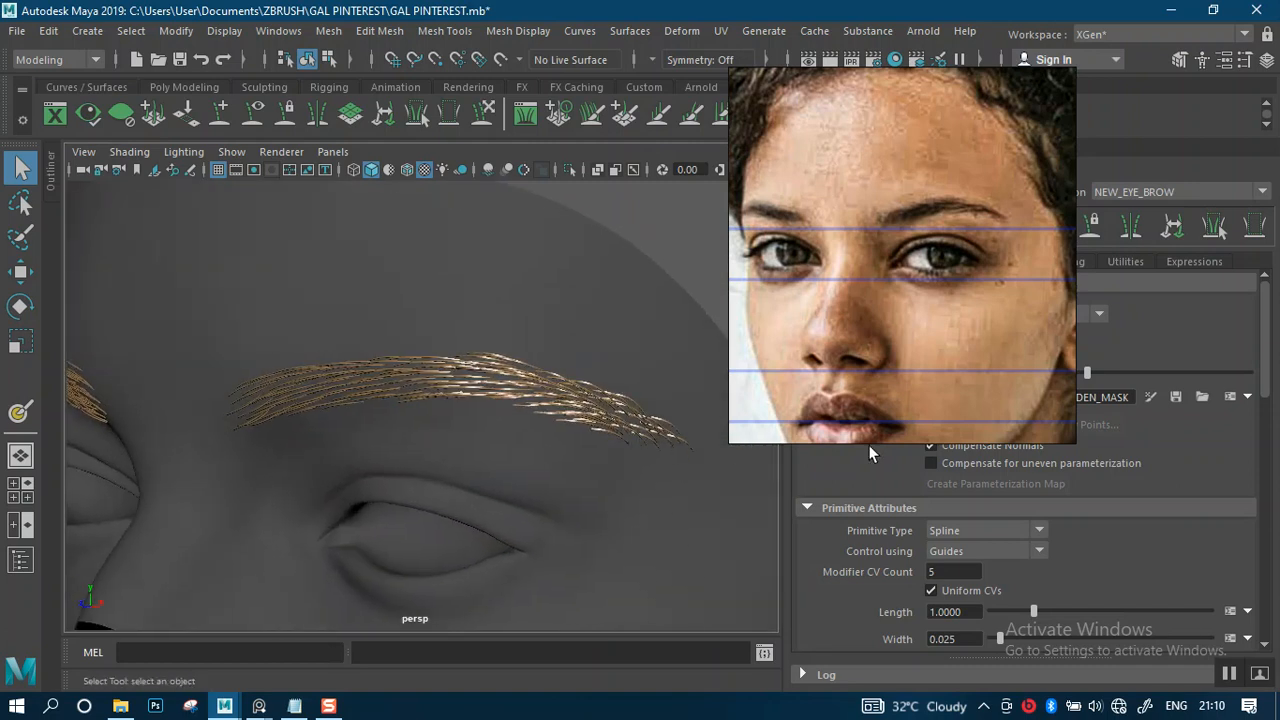
Step: Load the EYEBROW_DEN_MASK density map for 3D painting and show the wireframe over the shaded scalp mesh
left_click(1150, 397)
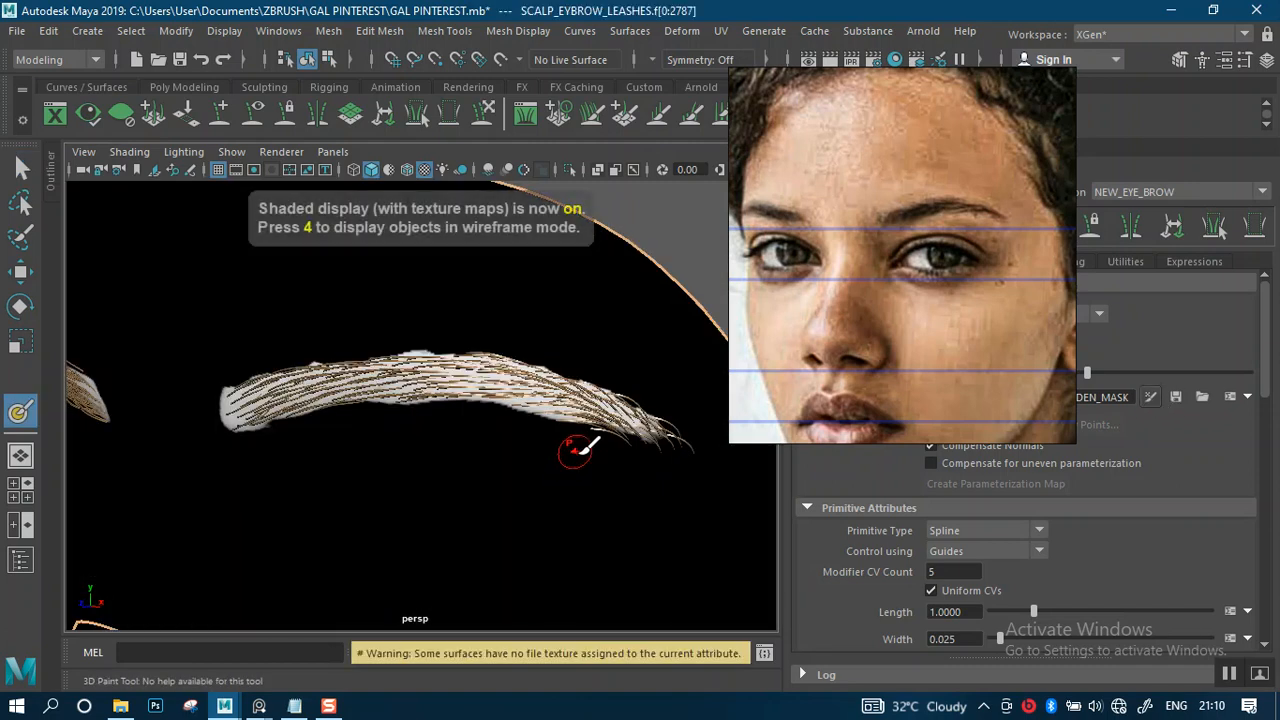
scroll(603, 458, "down", 3)
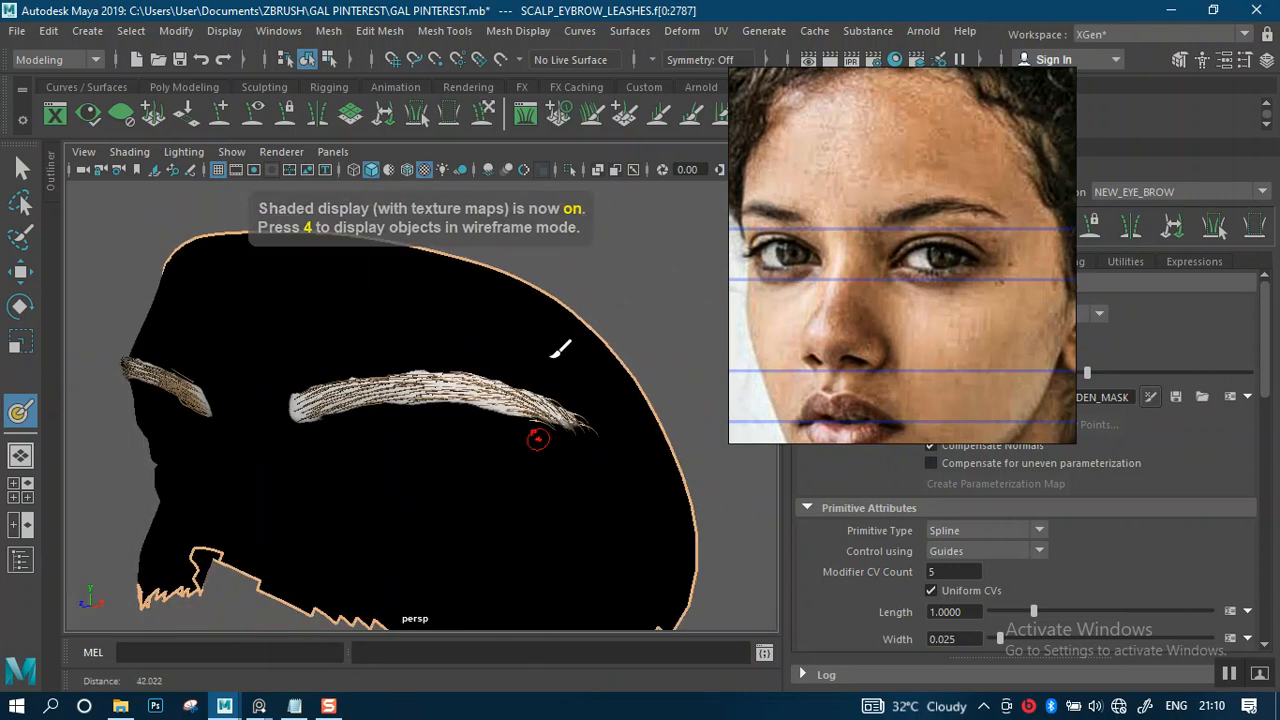
left_click(408, 170)
left_click_drag(595, 400, 544, 391, "alt")
middle_click_drag(543, 393, 545, 368, "alt")
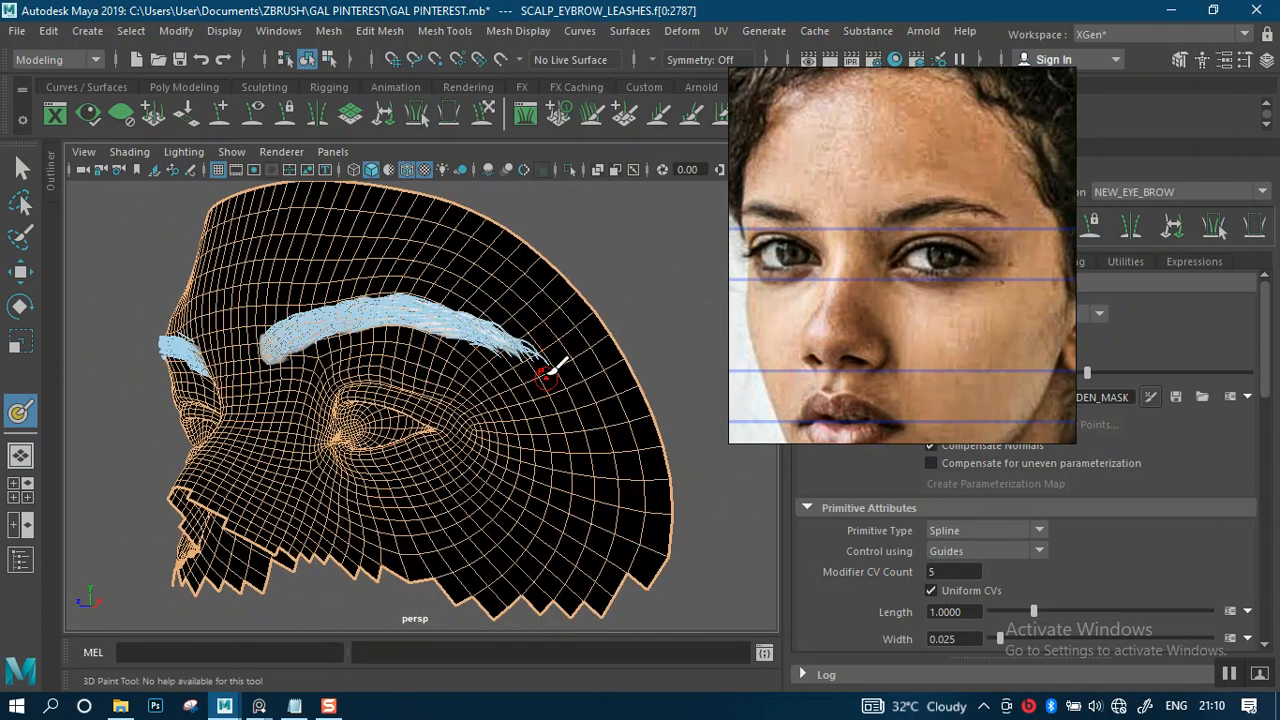
right_click_drag(545, 368, 589, 437, "alt")
left_click_drag(589, 437, 571, 368, "alt")
Step: Shift the reference photo aside and clear the XGen hair preview so only the painted eyebrow mask shows
right_click_drag(878, 295, 1200, 260)
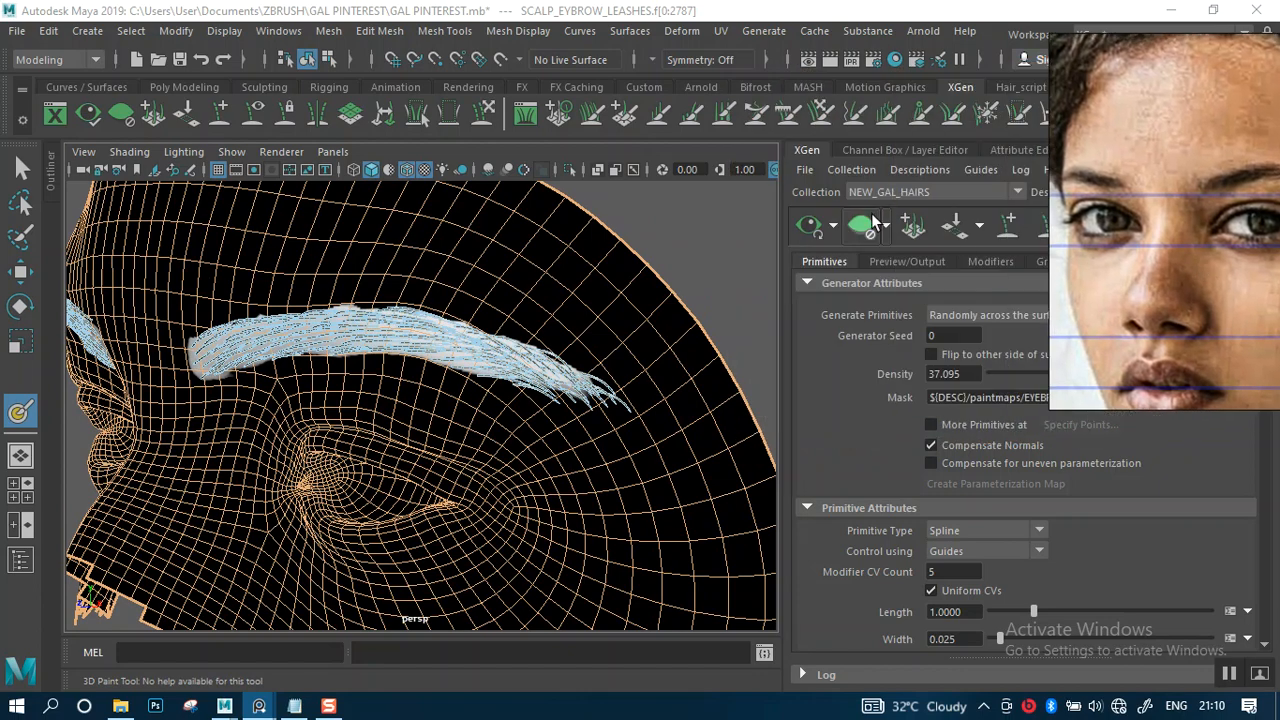
left_click(854, 235)
left_click_drag(546, 412, 623, 400, "alt")
middle_click_drag(623, 400, 518, 360, "alt")
right_click_drag(546, 371, 588, 394, "alt")
middle_click_drag(583, 366, 527, 368, "alt")
Step: Paint a white, downward-curving outer tail onto the eyebrow density mask with a brush of about 0.0989 radius
left_click_drag(532, 399, 530, 396)
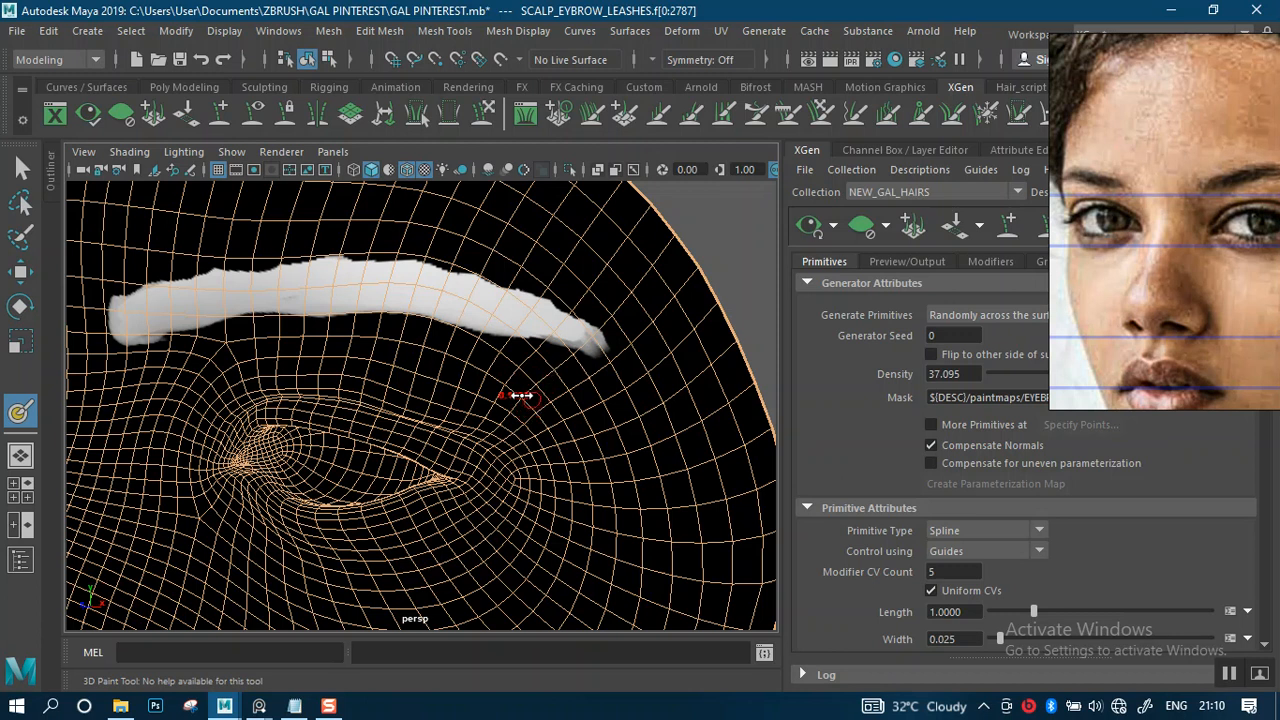
left_click_drag(541, 390, 532, 372, "alt")
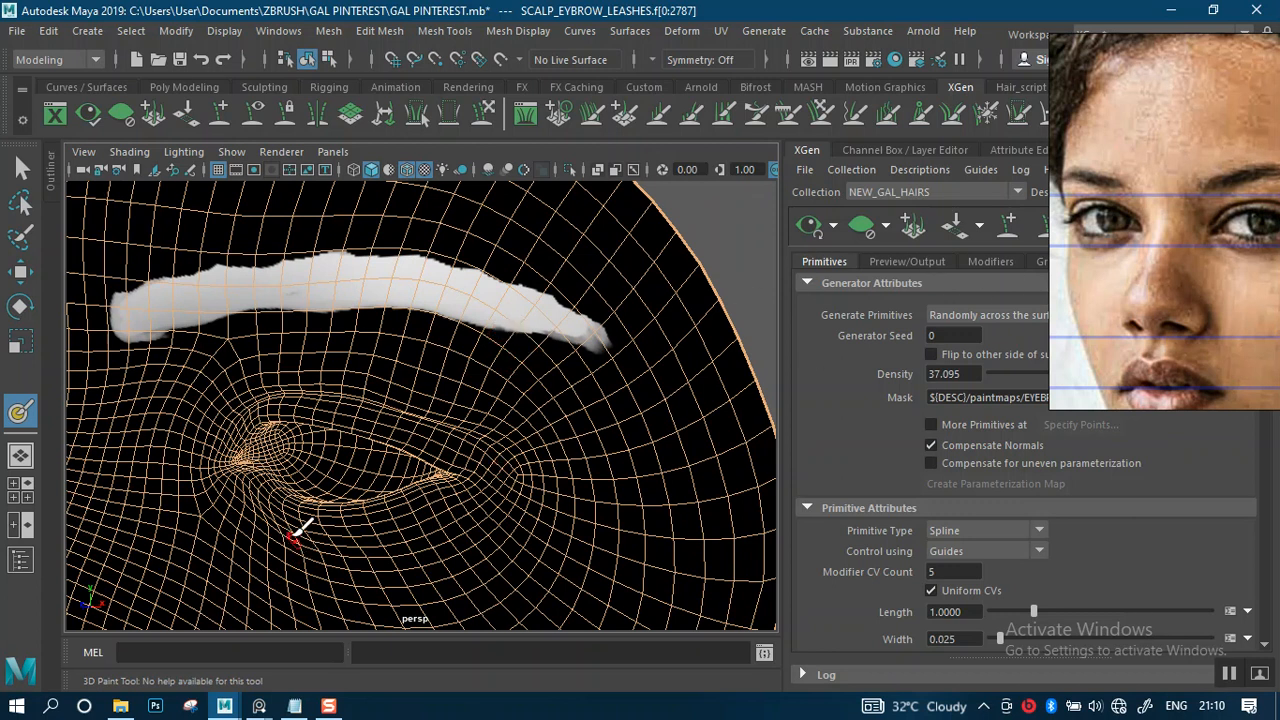
double_click(20, 414)
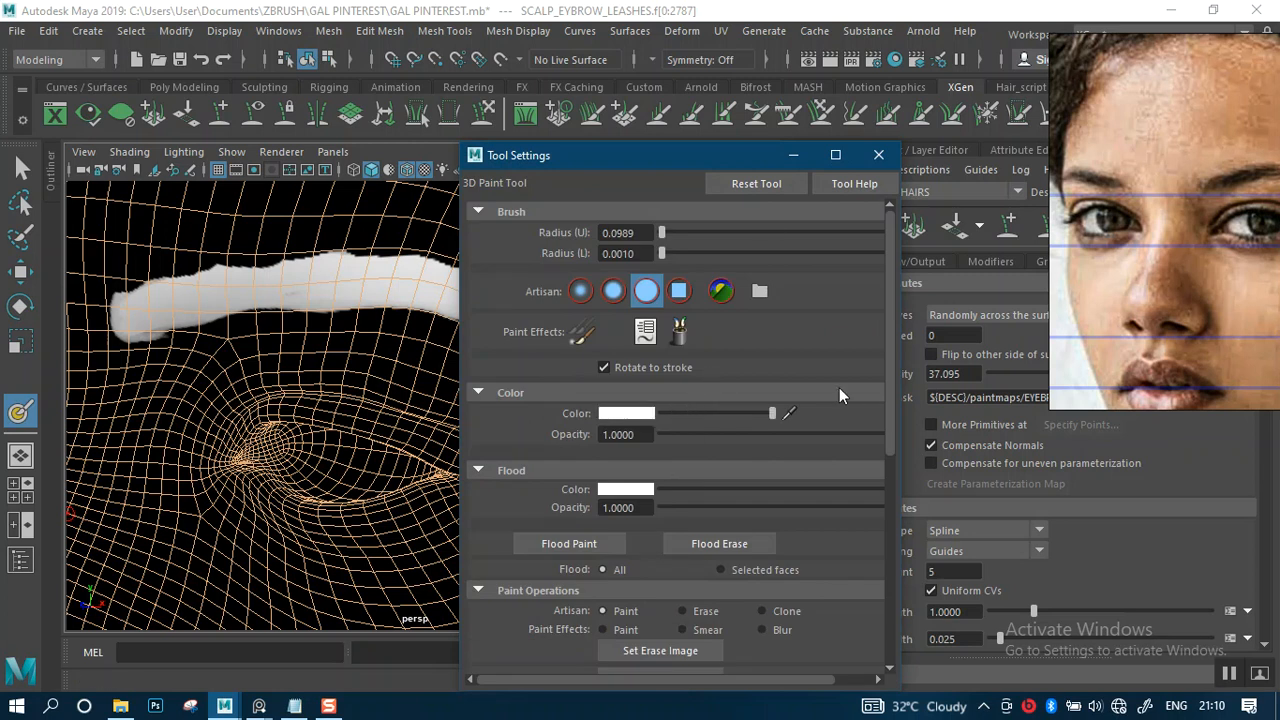
left_click(793, 155)
mouse_move(497, 410)
left_mouse_down("alt")
mouse_move(531, 405)
mouse_move(526, 363)
left_mouse_up("alt")
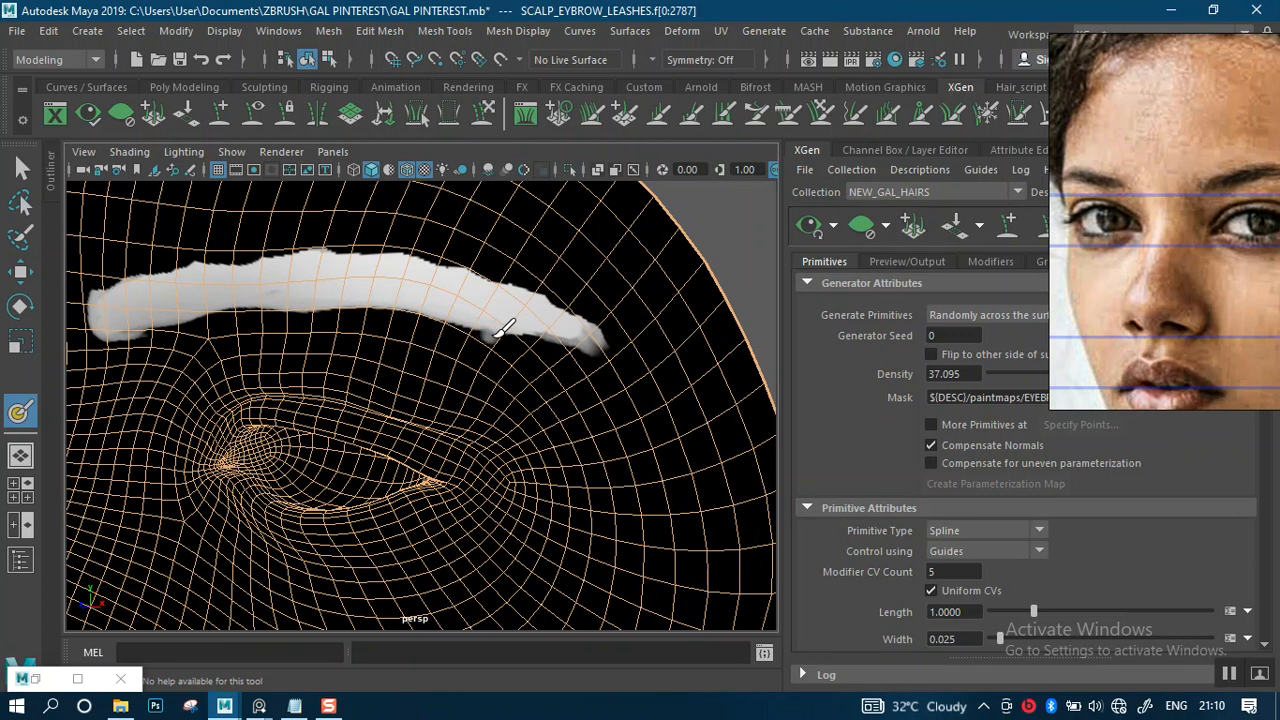
mouse_move(497, 333)
left_mouse_down()
mouse_move(549, 361)
mouse_move(540, 325)
left_mouse_up()
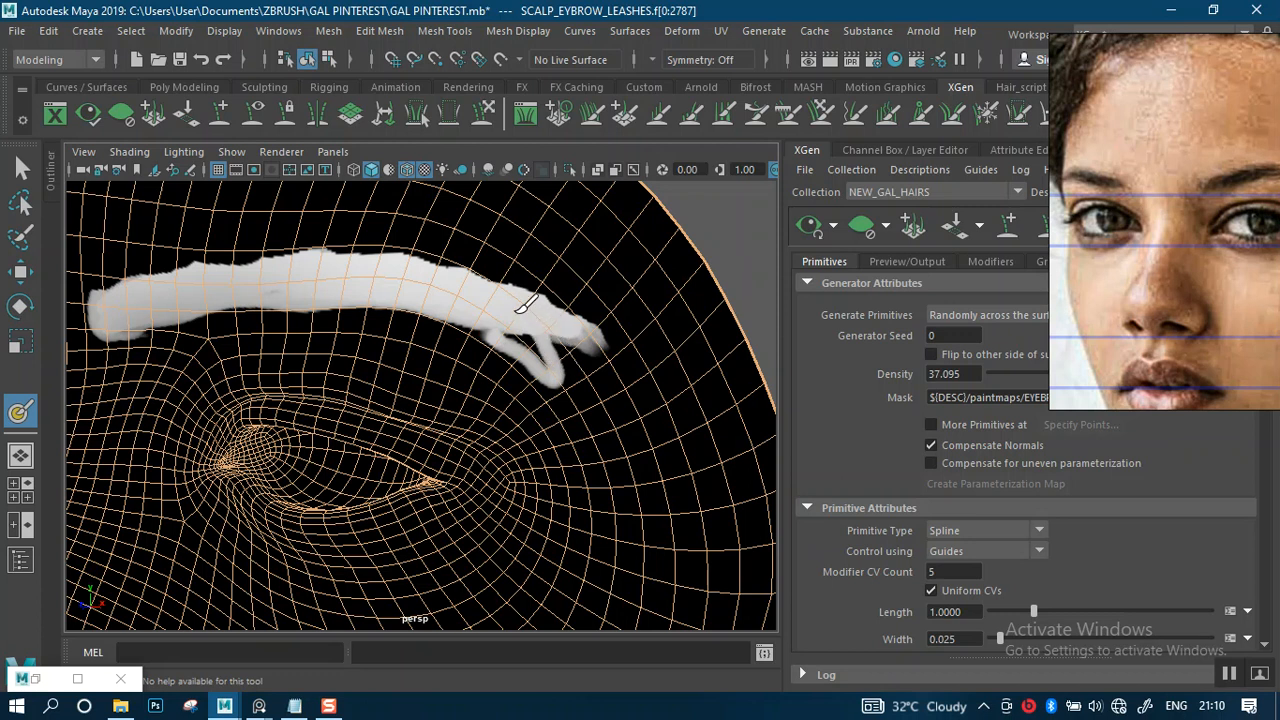
mouse_move(493, 290)
left_mouse_down()
mouse_move(523, 343)
mouse_move(506, 298)
mouse_move(548, 340)
left_mouse_up()
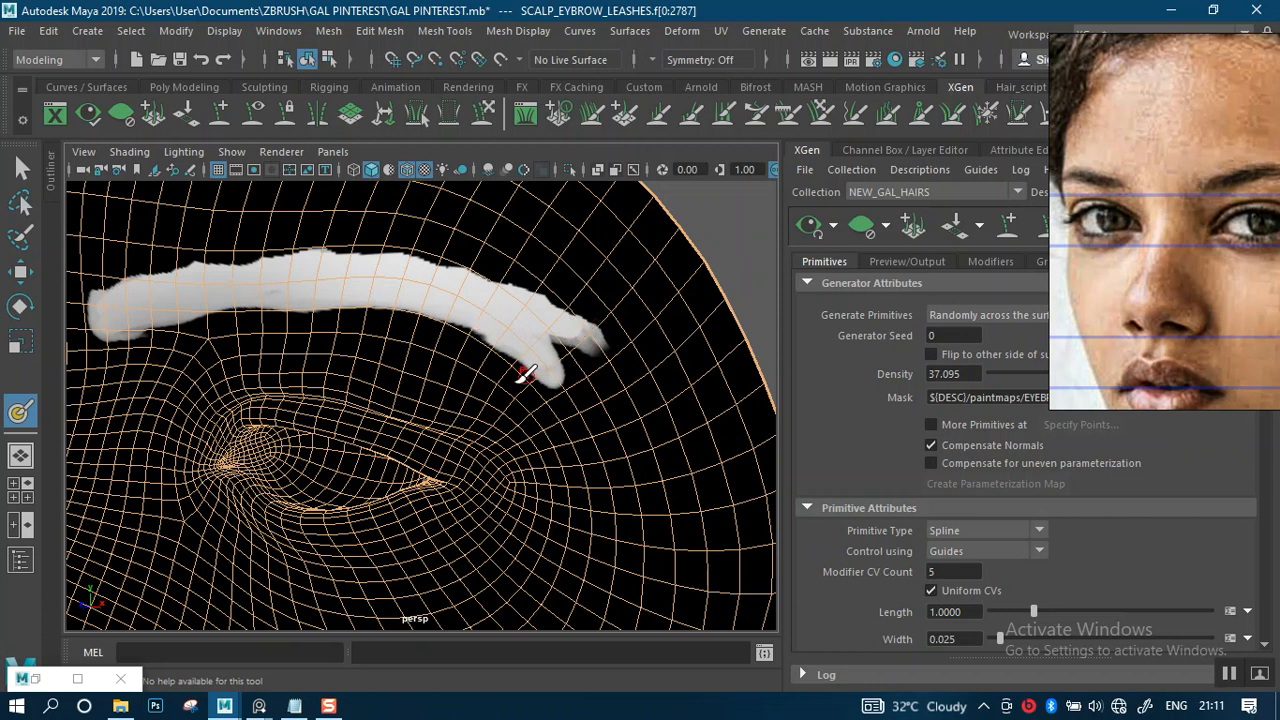
Step: Enlarge the brush to a 0.2707 radius, set its color to black, and paint out the original outer tail
left_click_drag(480, 422, 492, 415)
left_click(37, 680)
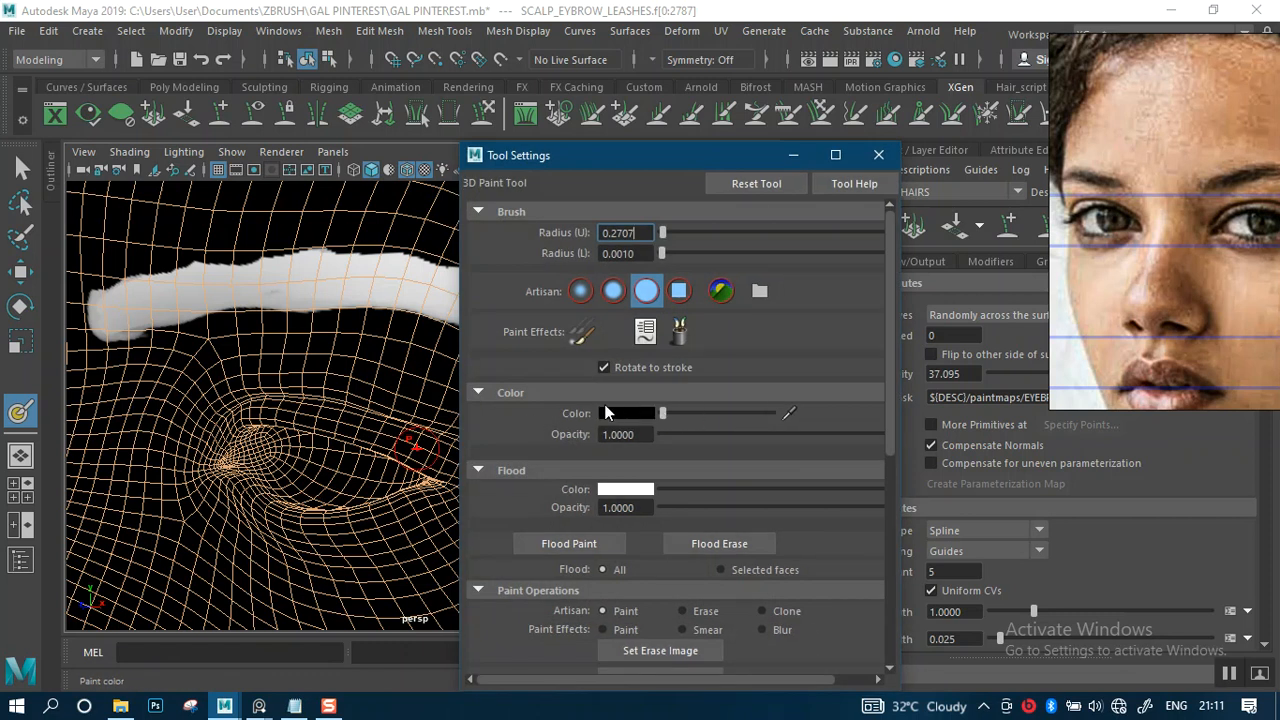
left_click(793, 155)
mouse_move(674, 277)
left_mouse_down("alt")
mouse_move(553, 362)
mouse_move(540, 350)
mouse_move(566, 350)
mouse_move(578, 380)
mouse_move(520, 300)
mouse_move(482, 284)
left_mouse_up("alt")
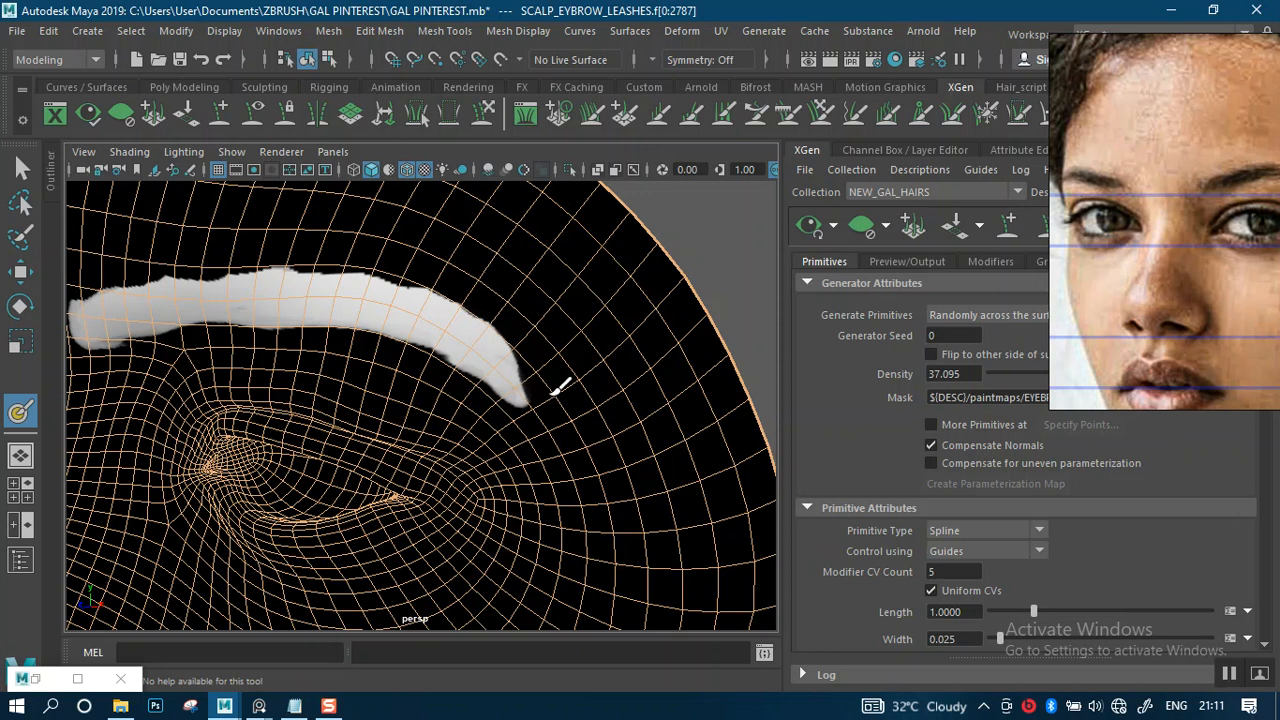
Step: Undo the last black strokes and repaint the tail's upper edge in black, using the reference photo as a guide
key("ctrl+z")
key("ctrl+z")
left_click_drag(577, 379, 478, 286)
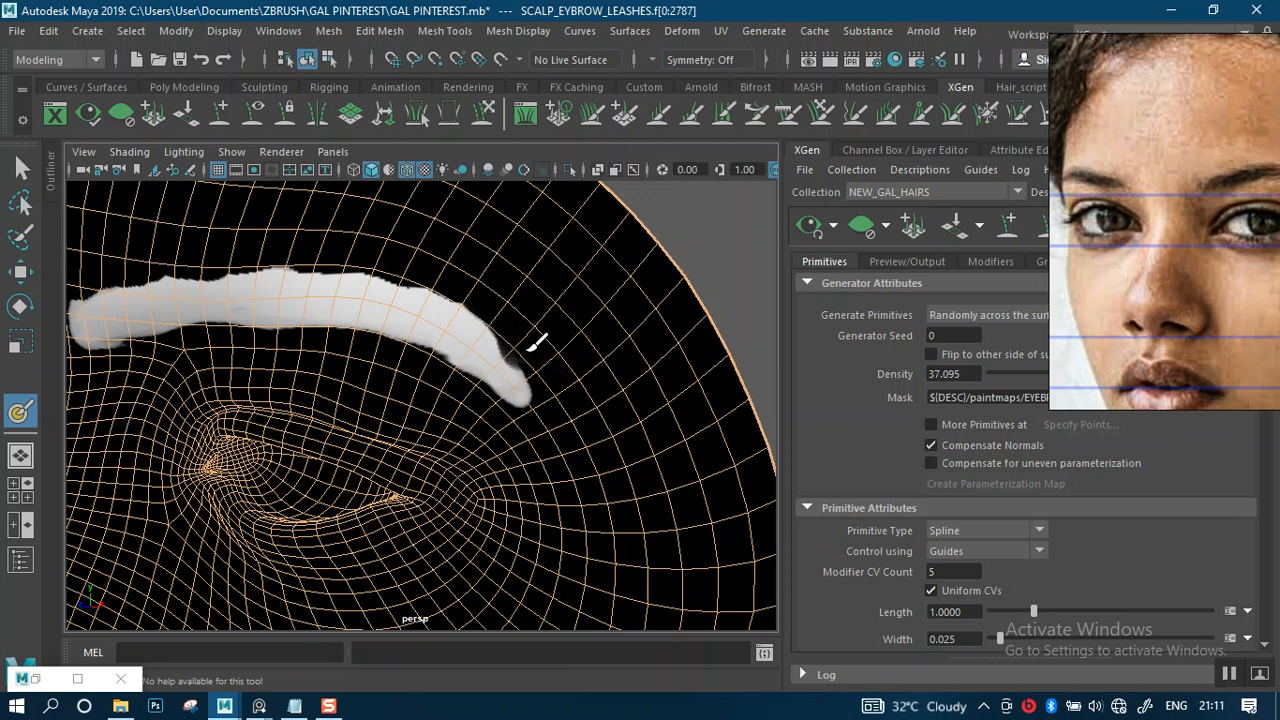
left_click_drag(1090, 250, 918, 257)
mouse_move(562, 316)
left_mouse_down("alt")
mouse_move(589, 325)
mouse_move(568, 340)
mouse_move(600, 366)
left_mouse_up("alt")
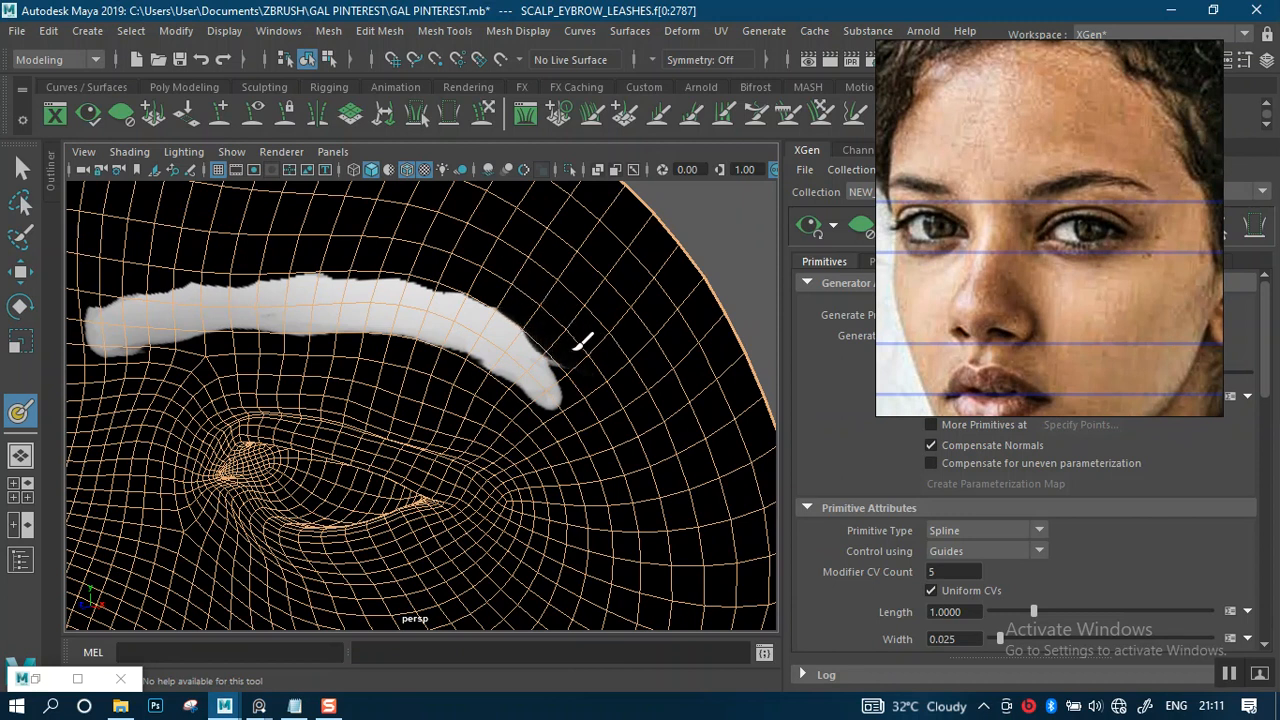
mouse_move(535, 302)
left_mouse_down()
mouse_move(502, 293)
mouse_move(518, 306)
left_mouse_up()
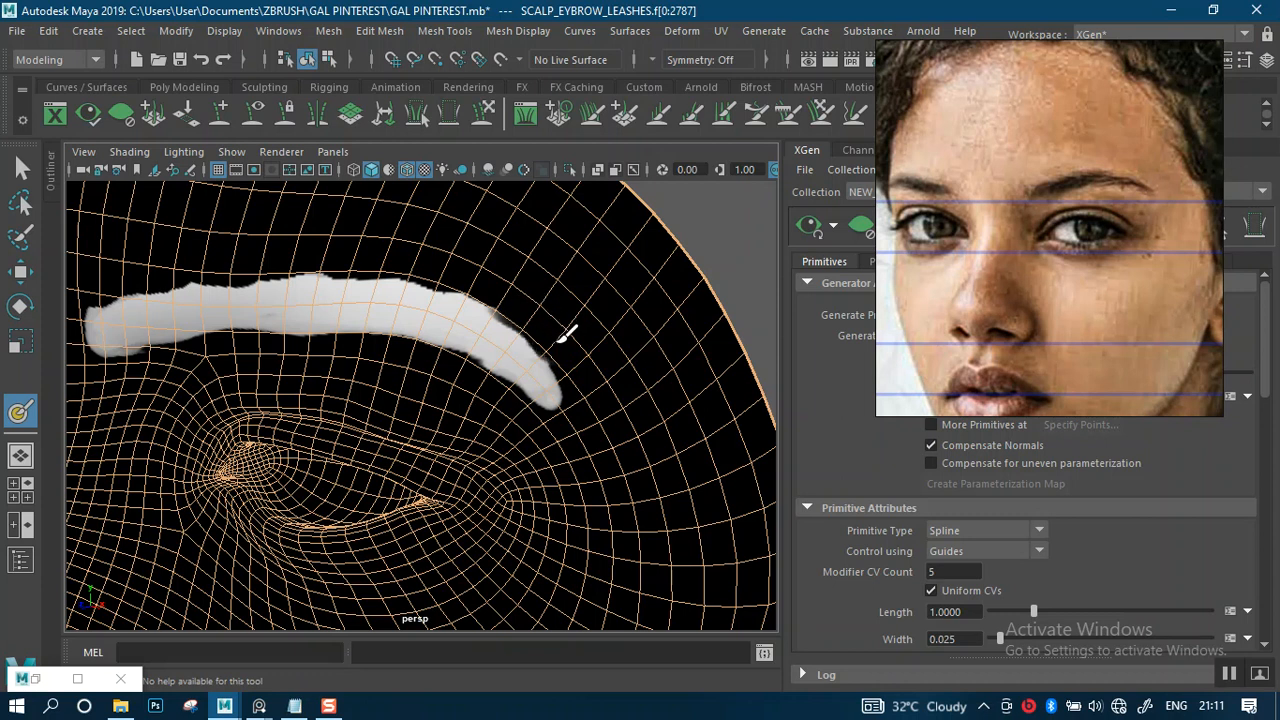
left_click_drag(522, 298, 483, 276)
Step: Examine the reshaped tail of the eyebrow mask up close and from several angles against the reference photo
right_click_drag(593, 380, 506, 314, "alt")
left_click_drag(434, 328, 480, 366, "alt")
right_click_drag(480, 366, 518, 378, "alt")
left_click_drag(516, 384, 436, 383, "alt")
middle_click_drag(430, 385, 245, 440, "alt")
left_click_drag(475, 375, 319, 405, "alt")
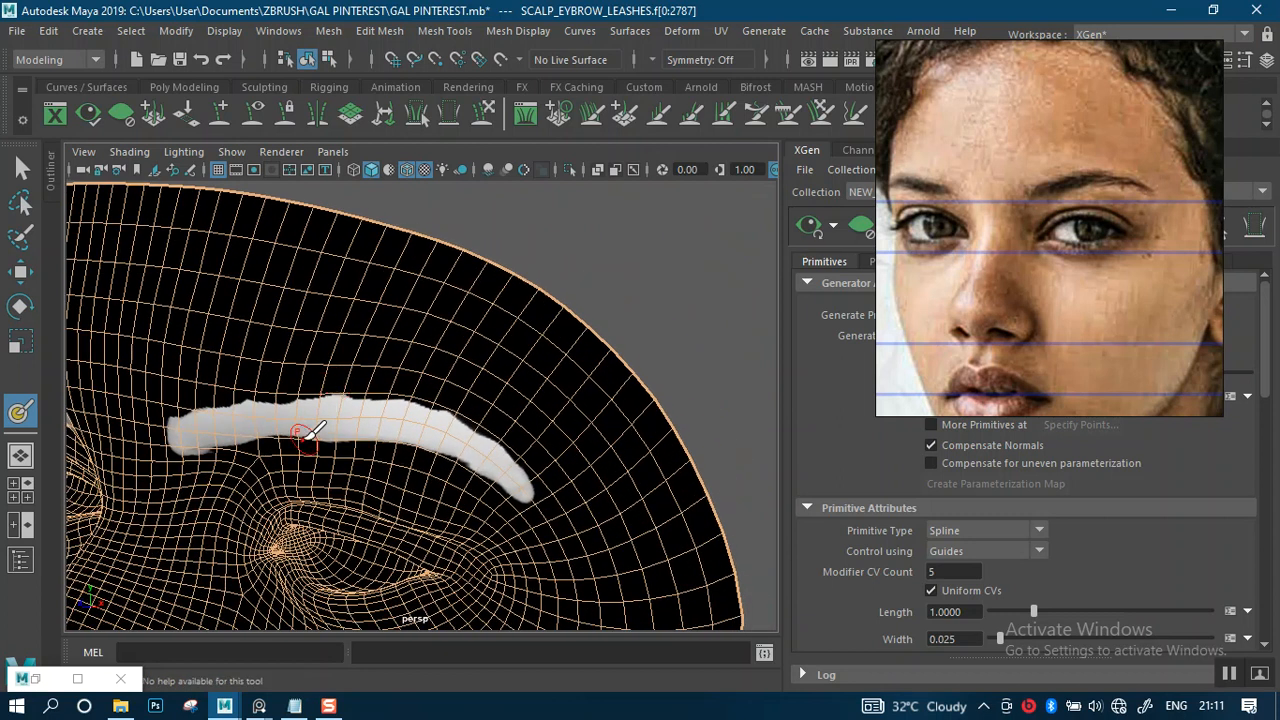
right_click_drag(528, 414, 526, 486, "alt")
middle_click_drag(526, 478, 443, 431, "alt")
right_click_drag(533, 401, 526, 492, "alt")
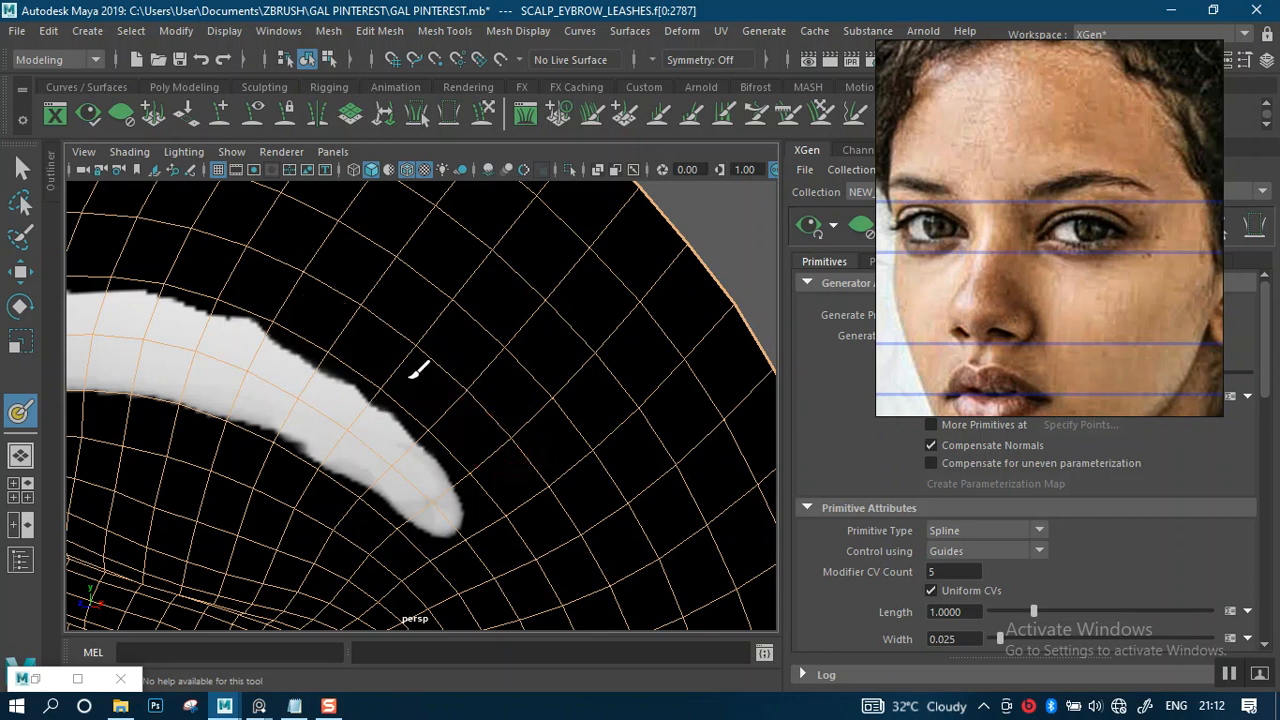
right_click_drag(541, 482, 488, 275, "alt")
left_click_drag(500, 380, 570, 385, "alt")
middle_click_drag(540, 370, 480, 397, "alt")
right_click_drag(480, 400, 483, 246, "alt")
mouse_move(435, 262)
left_mouse_down("alt")
mouse_move(506, 281)
mouse_move(406, 290)
left_mouse_up("alt")
middle_click_drag(406, 289, 433, 337, "alt")
left_click_drag(433, 337, 318, 324, "alt")
right_click_drag(545, 343, 570, 415, "alt")
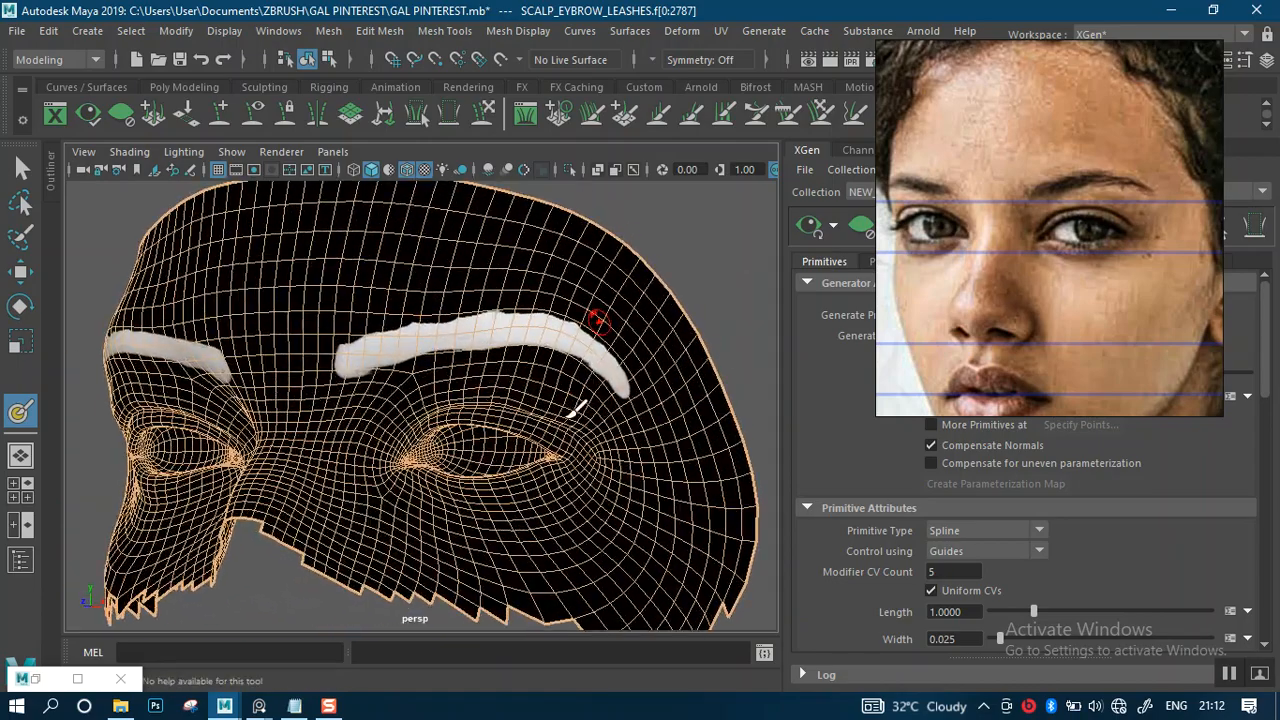
Step: Trim the outer tail of the eyebrow mask with black paint into a narrow, sharp point
middle_click_drag(592, 427, 494, 393, "alt")
right_click_drag(494, 394, 545, 416, "alt")
middle_click_drag(543, 408, 520, 503, "alt")
left_click_drag(520, 503, 495, 449, "alt")
right_click_drag(495, 449, 504, 474, "alt")
middle_click_drag(480, 397, 501, 421, "alt")
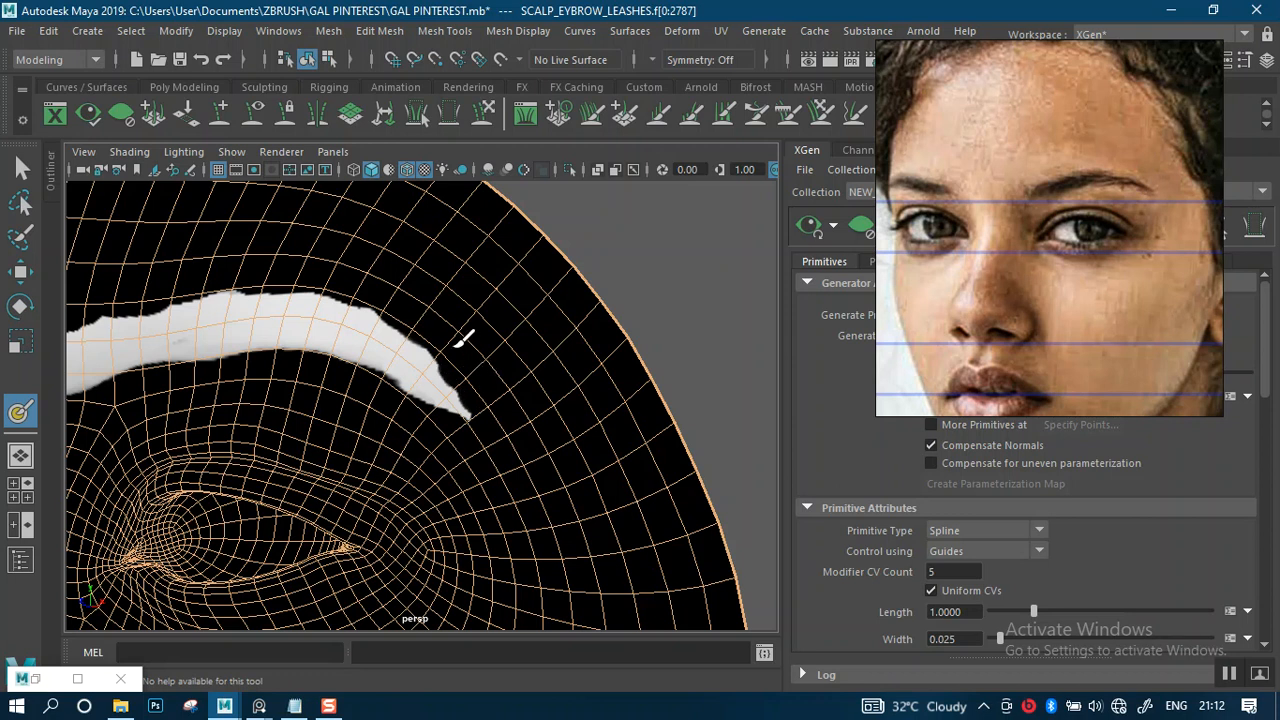
scroll(520, 378, "down", 5)
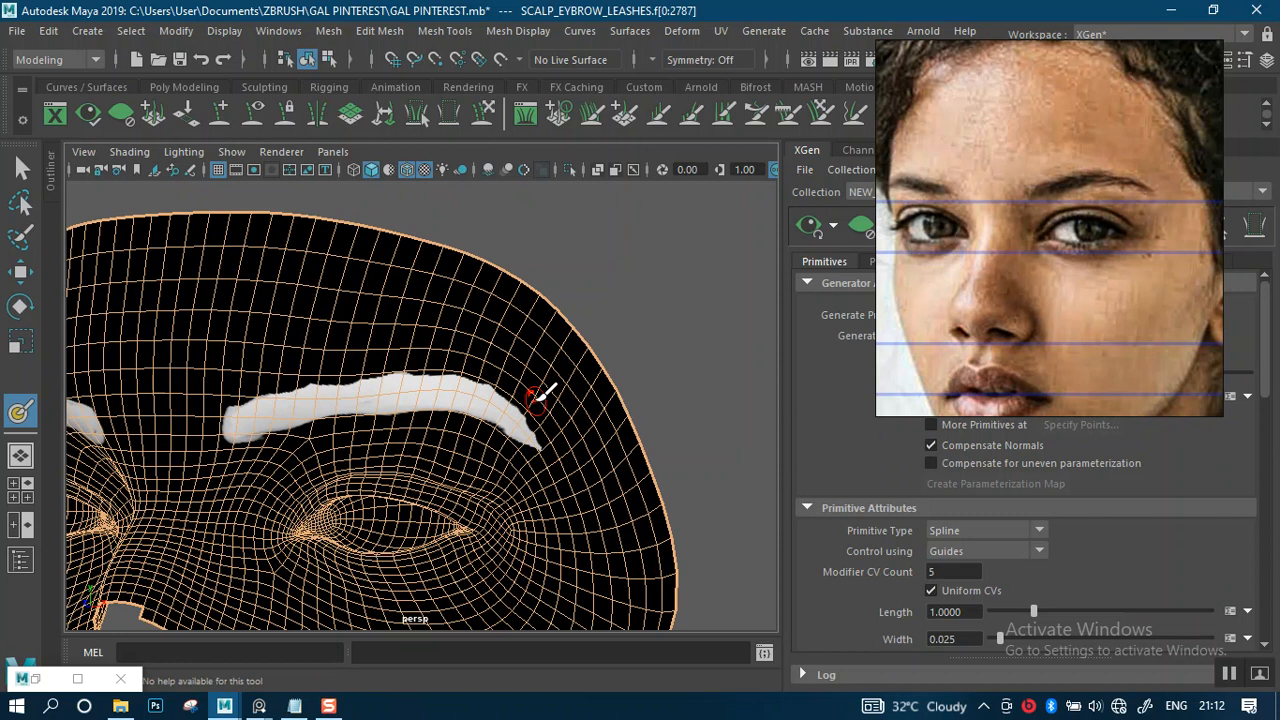
scroll(530, 420, "up", 5)
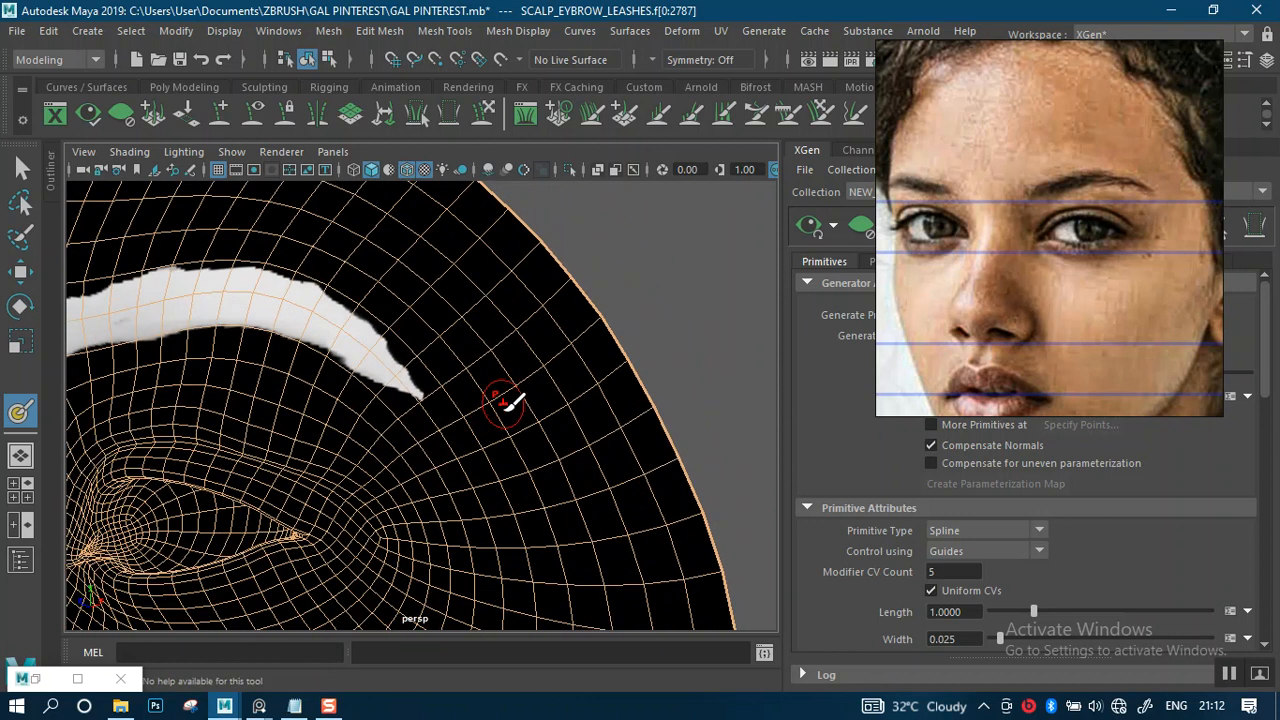
middle_click_drag(532, 444, 560, 462, "alt")
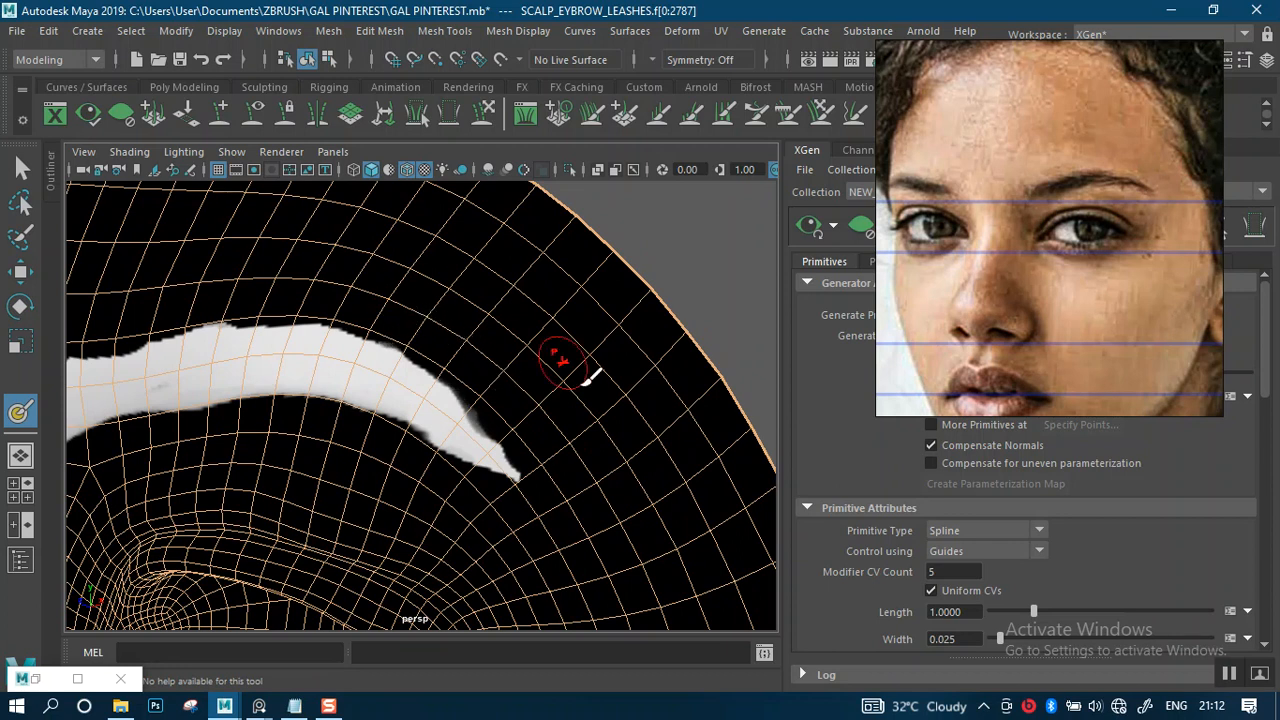
scroll(491, 337, "down", 5)
scroll(586, 449, "up", 5)
scroll(468, 497, "down", 6)
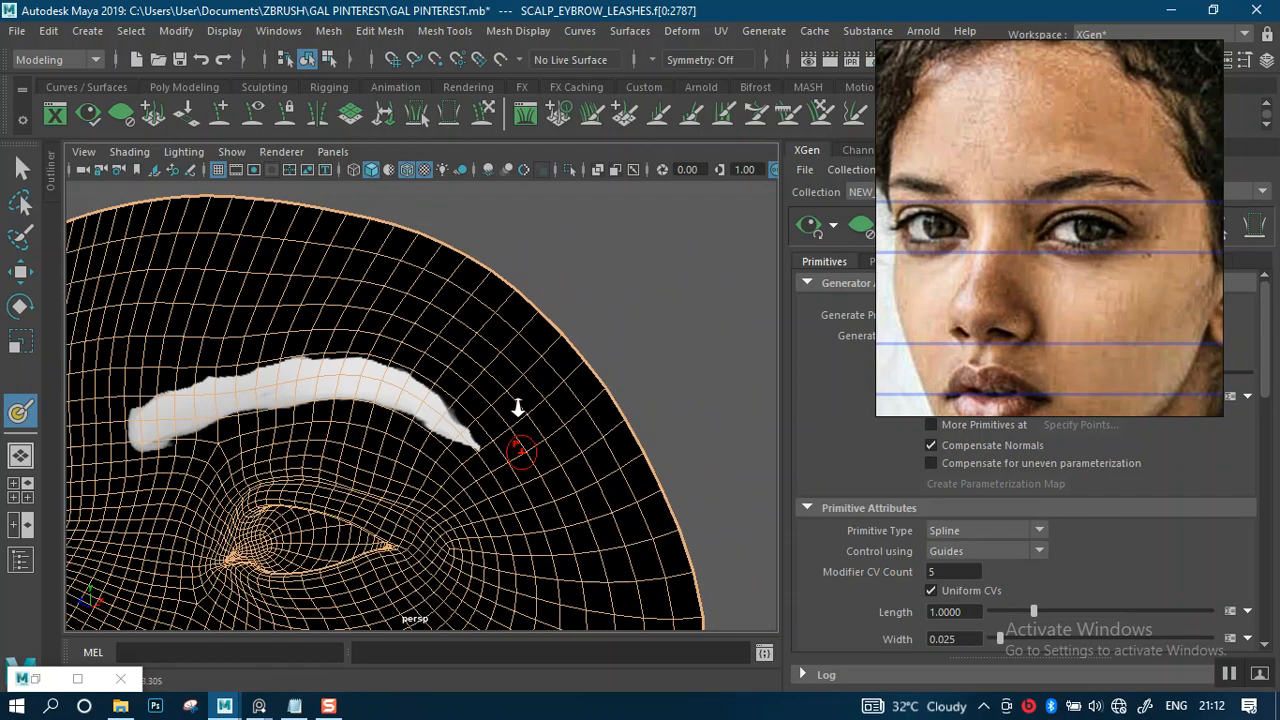
Step: Paint a short downward-sloping white branch beneath the outer tail of the opposite brow's mask
left_click_drag(402, 388, 471, 388, "alt")
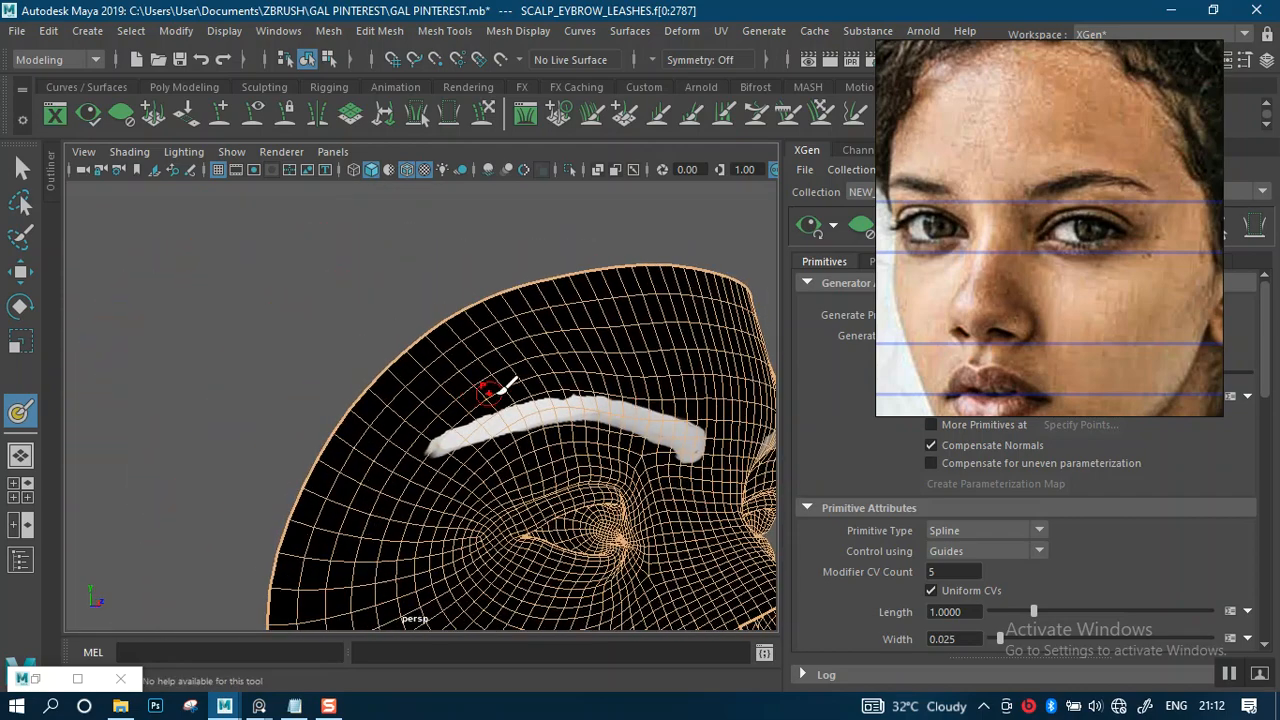
scroll(540, 448, "up", 5)
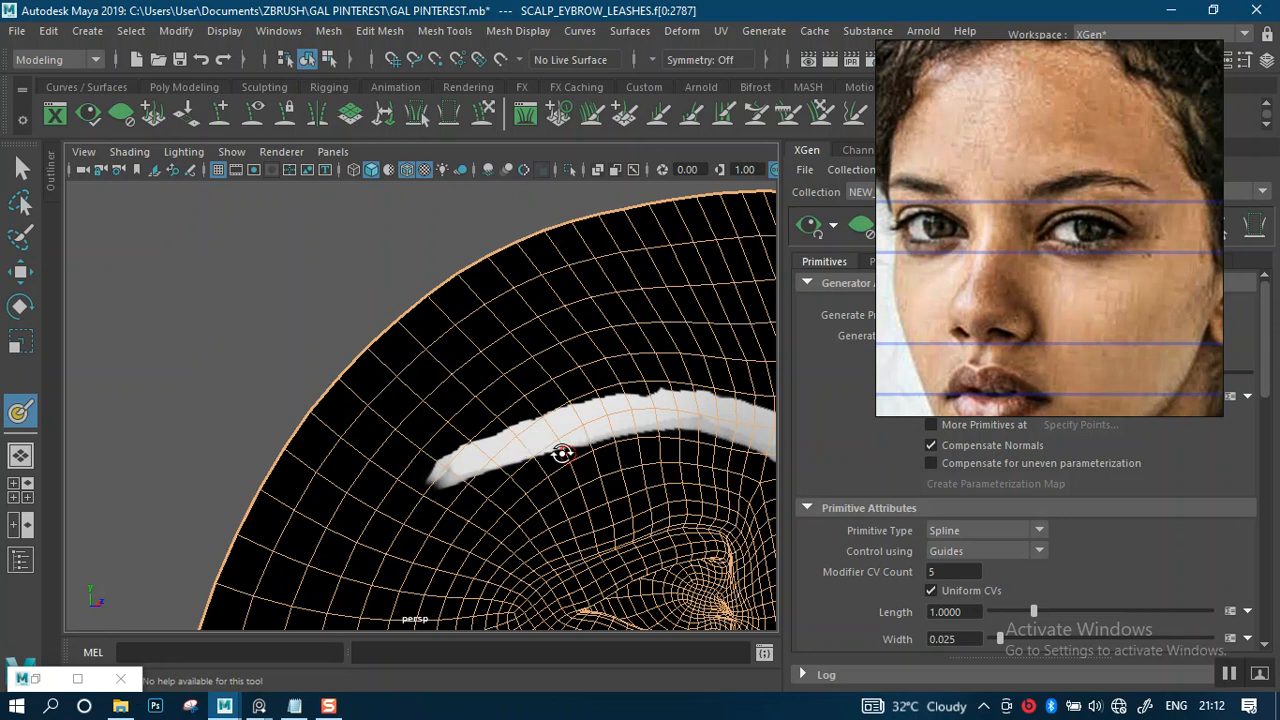
left_click_drag(562, 454, 509, 446, "alt")
middle_click_drag(509, 446, 517, 360, "alt")
right_click_drag(517, 360, 571, 349, "alt")
mouse_move(571, 349)
middle_mouse_down("alt")
mouse_move(554, 374)
mouse_move(545, 335)
middle_mouse_up("alt")
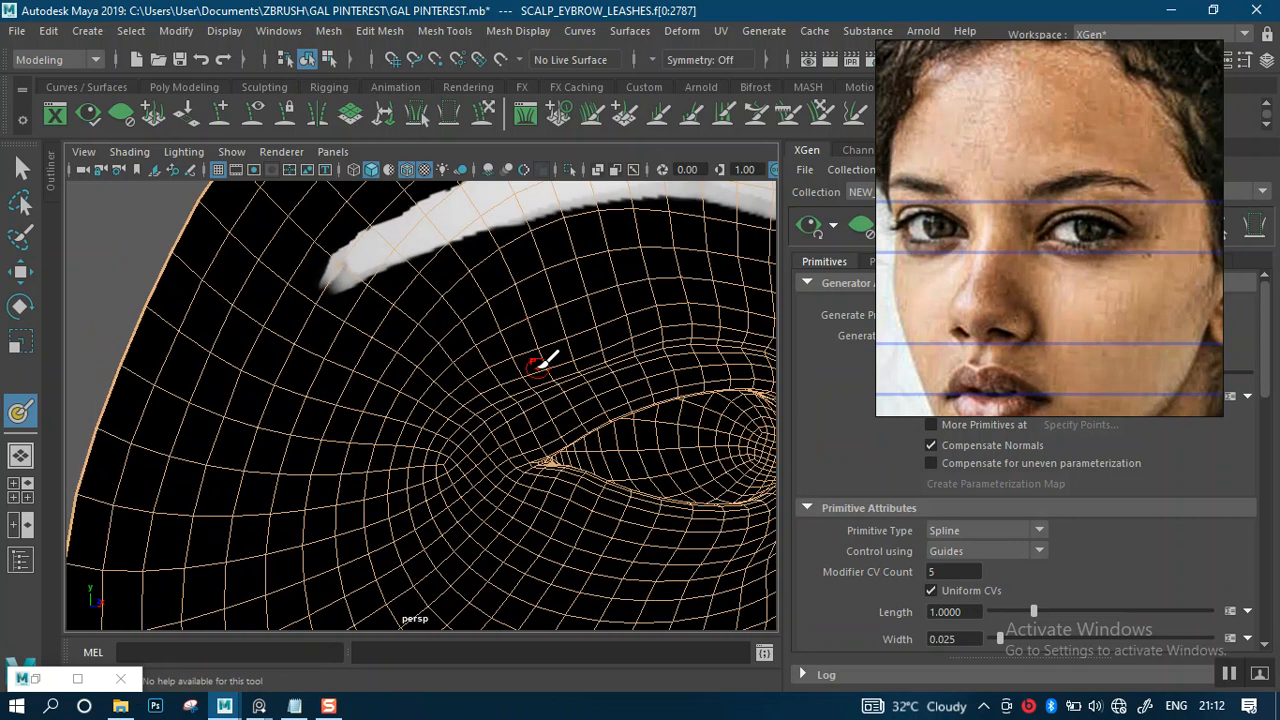
left_click(77, 679)
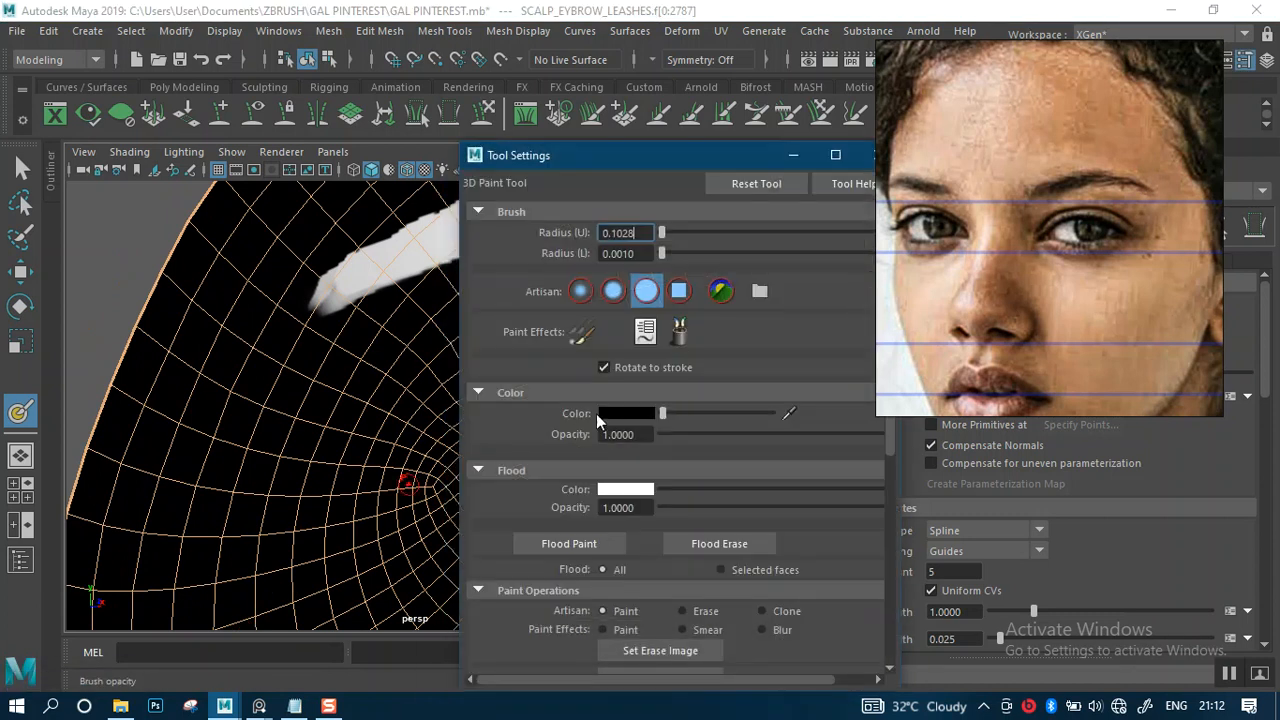
left_click(793, 155)
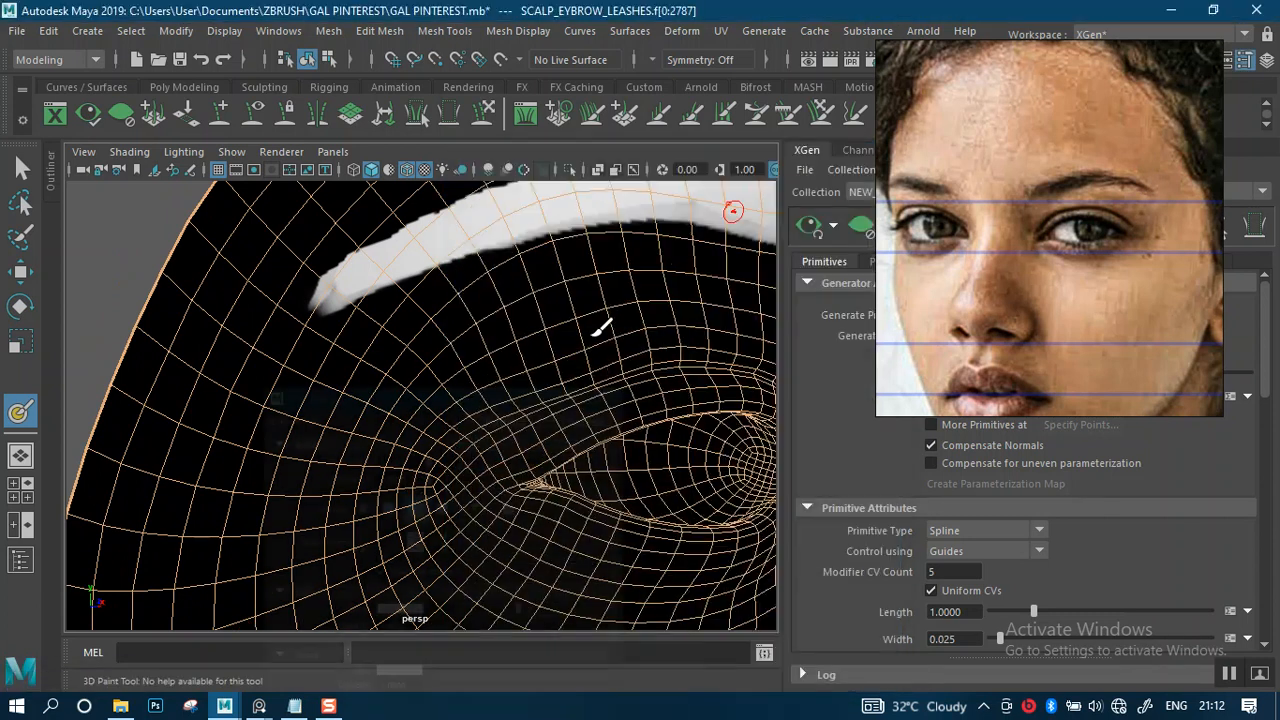
scroll(495, 380, "up", 3)
middle_click_drag(491, 384, 487, 365, "alt")
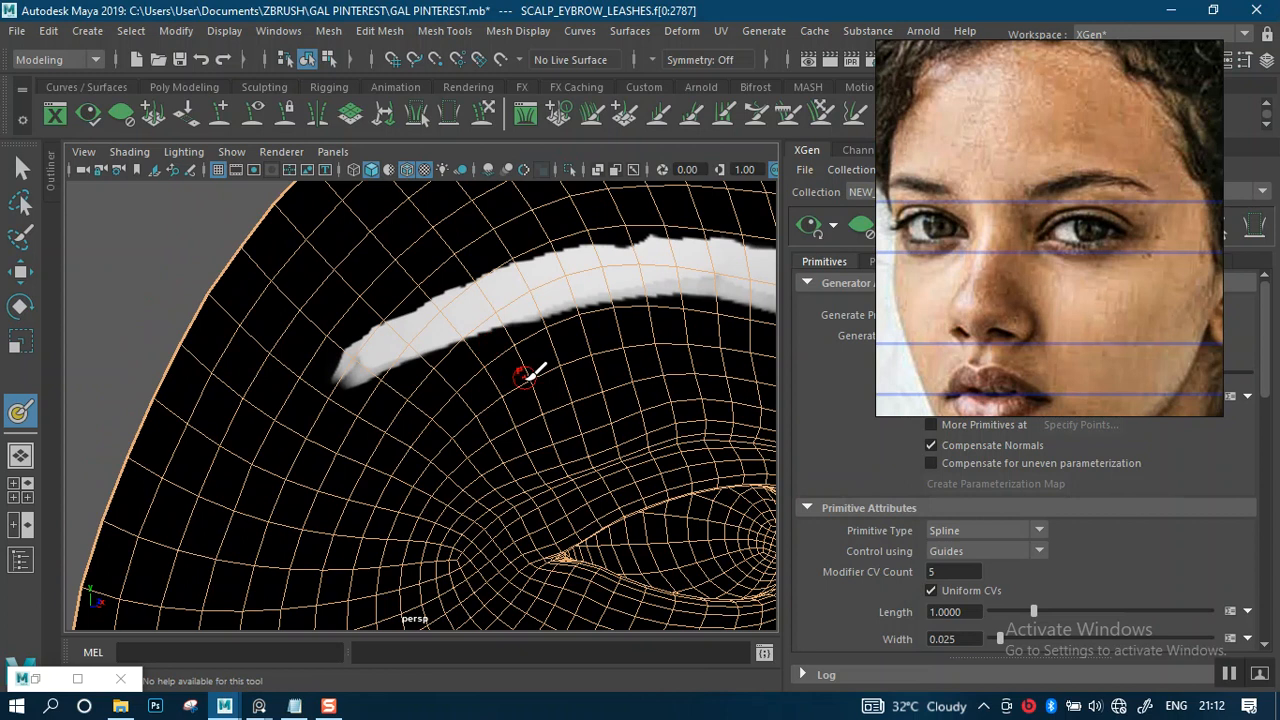
scroll(522, 372, "down", 3)
left_click_drag(517, 361, 449, 360, "alt")
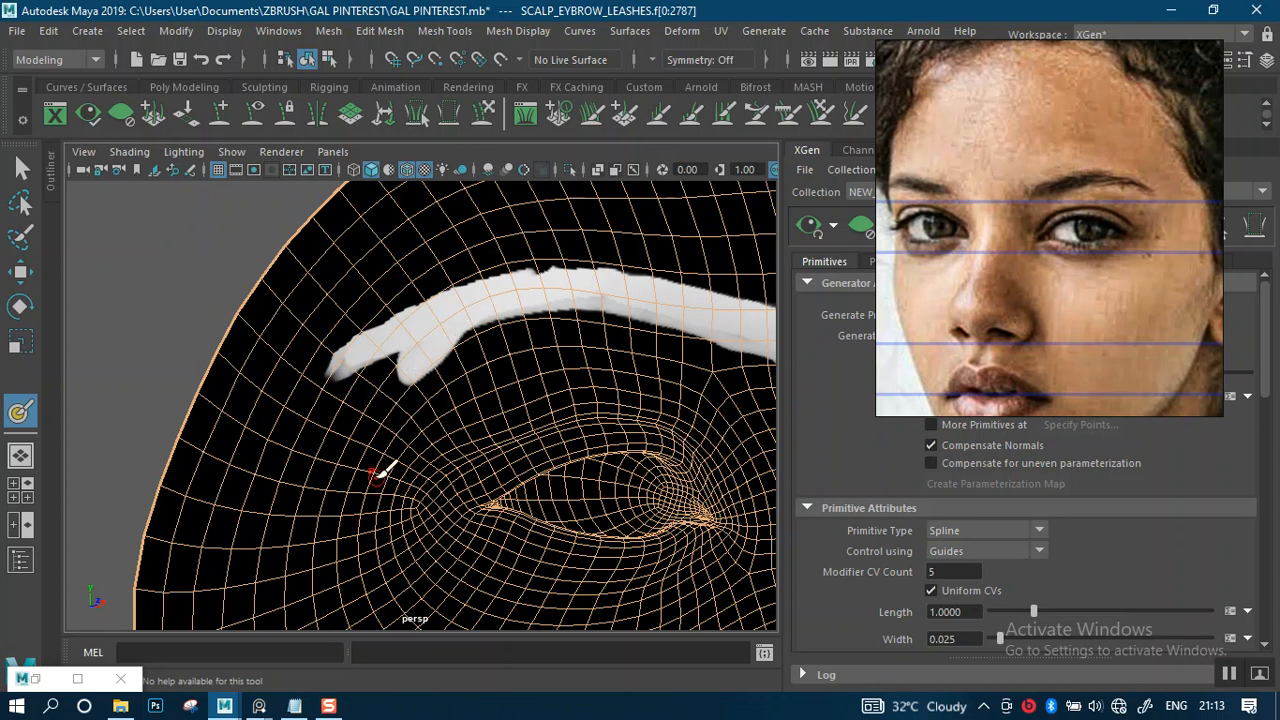
Step: Enlarge the black brush to a 0.2539 radius and paint out the original outer tail above the new branch
left_click(40, 679)
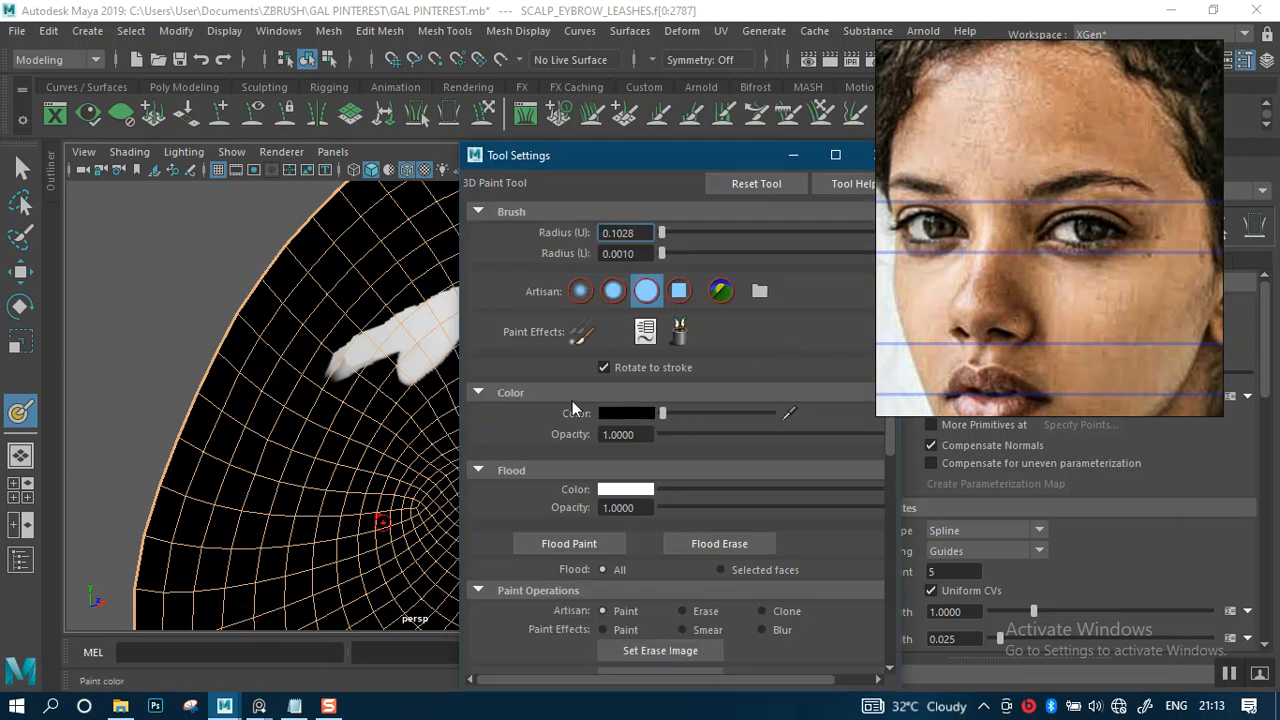
left_click(793, 155)
scroll(568, 330, "up", 5)
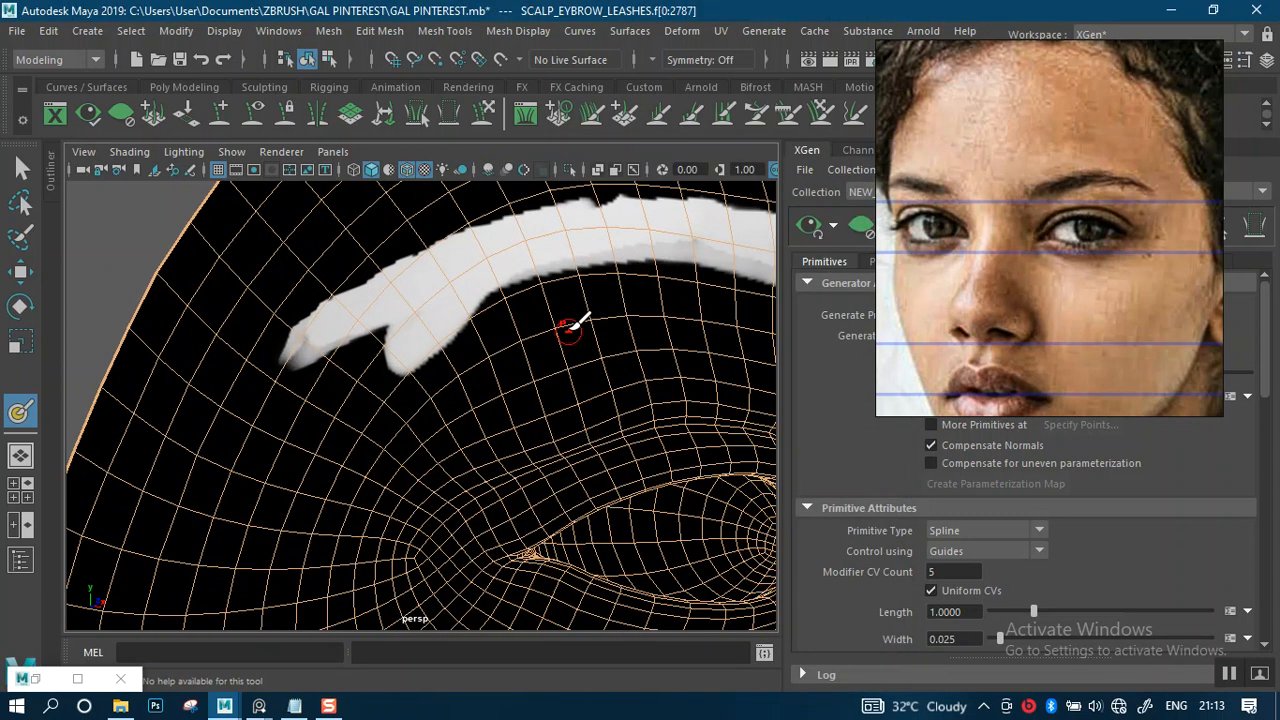
scroll(568, 330, "up", 4)
key("b")
left_click_drag(463, 377, 481, 382)
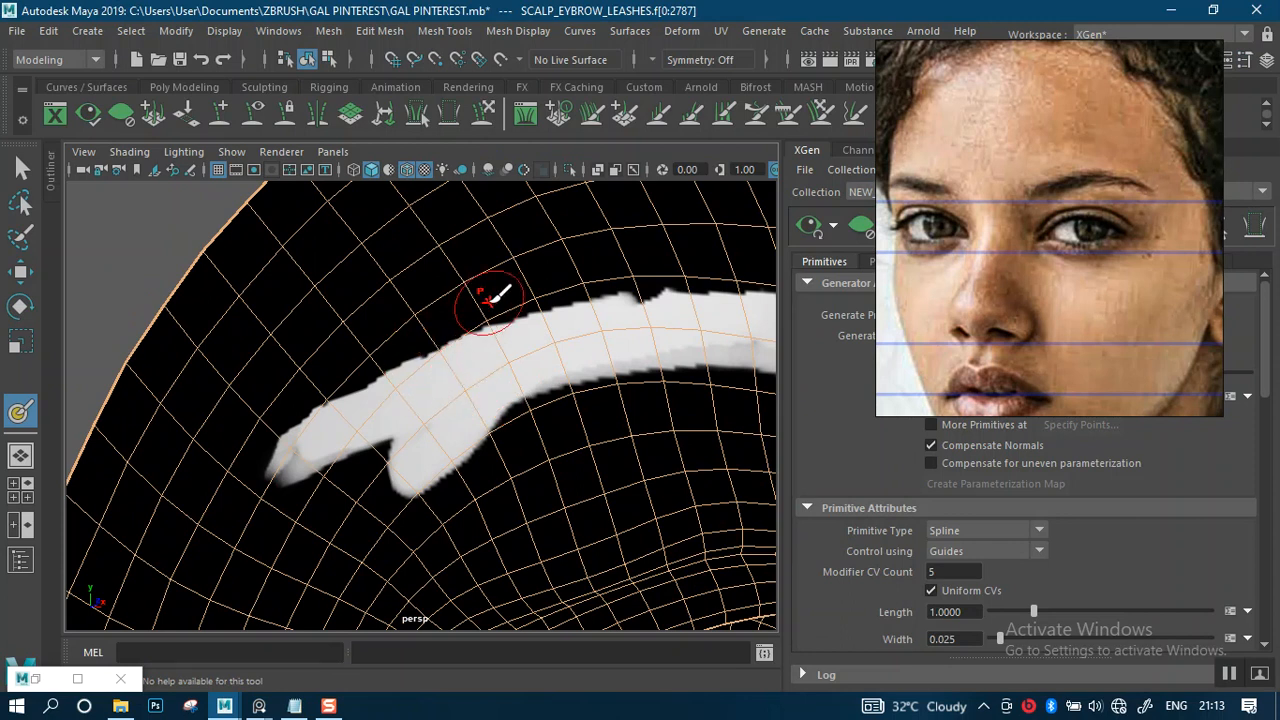
left_click_drag(401, 345, 284, 481)
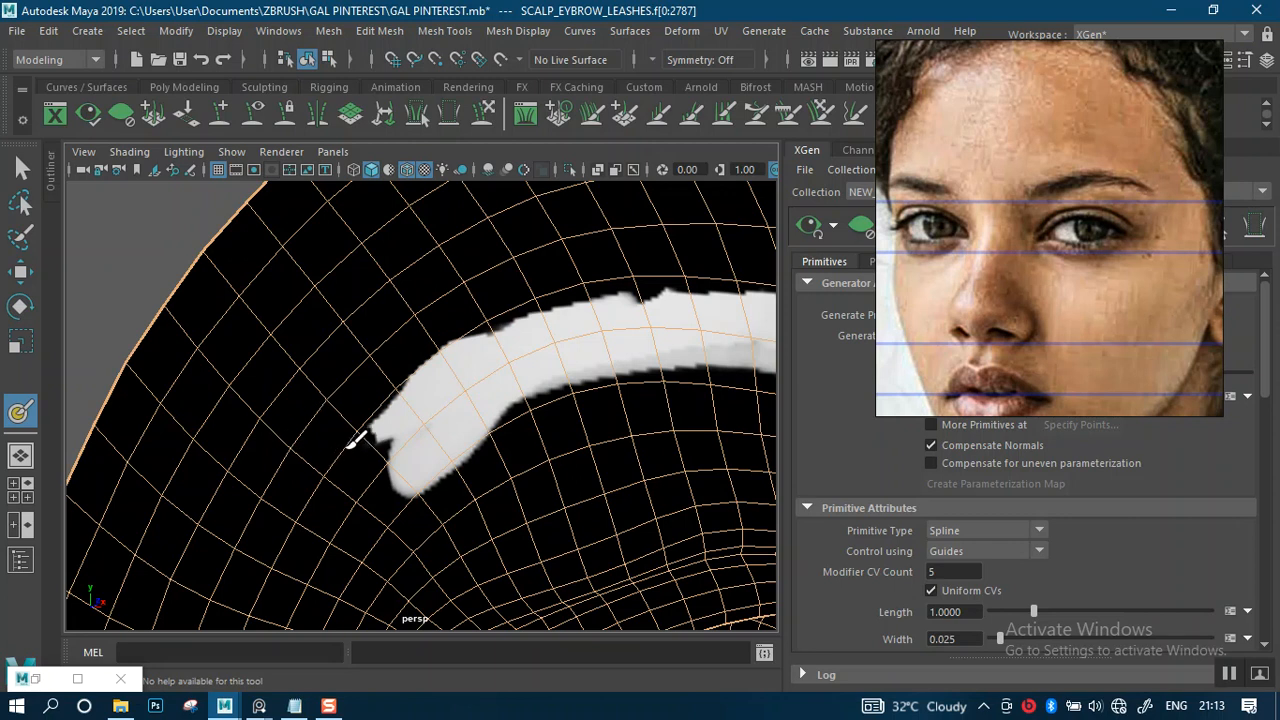
left_click_drag(369, 414, 480, 296)
Step: Undo the last black strokes, then repaint the tail's upper edge as a smooth curve and trim its lower edge in black
key("ctrl+z")
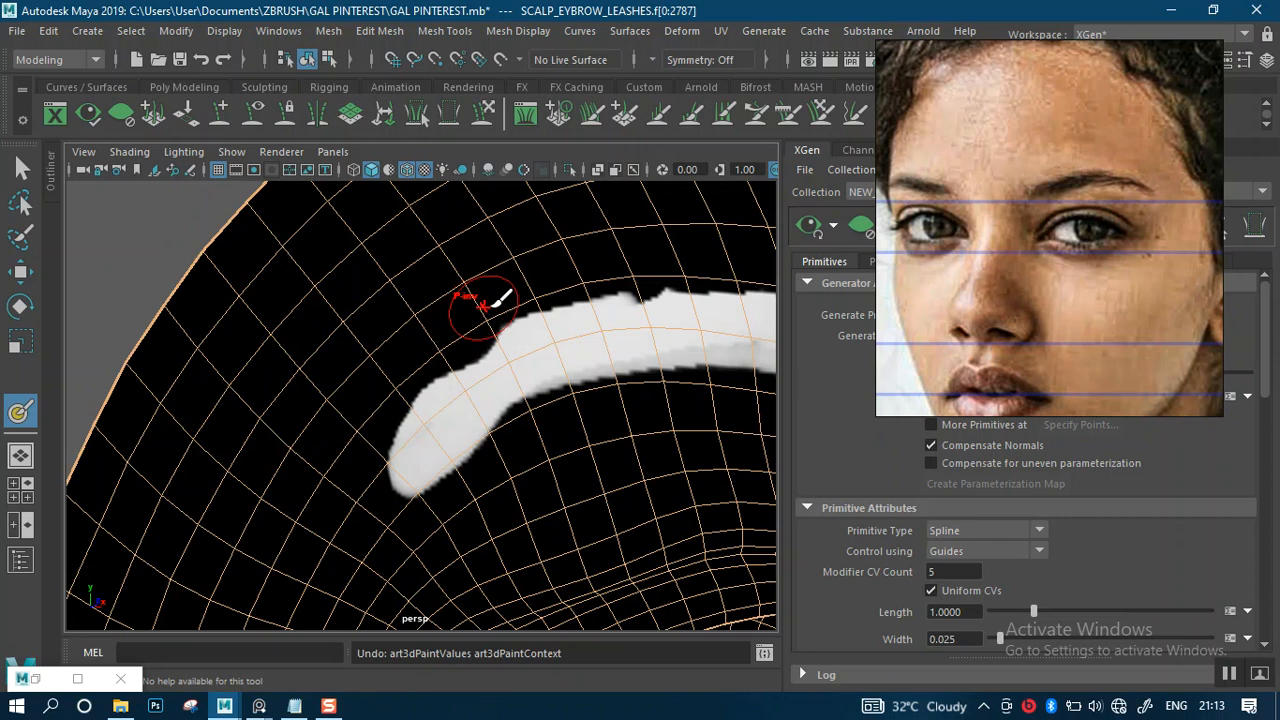
key("ctrl+z")
key("ctrl+z")
mouse_move(343, 364)
left_mouse_down()
mouse_move(253, 506)
mouse_move(332, 442)
mouse_move(368, 388)
mouse_move(363, 422)
left_mouse_up()
left_click_drag(386, 377, 470, 306)
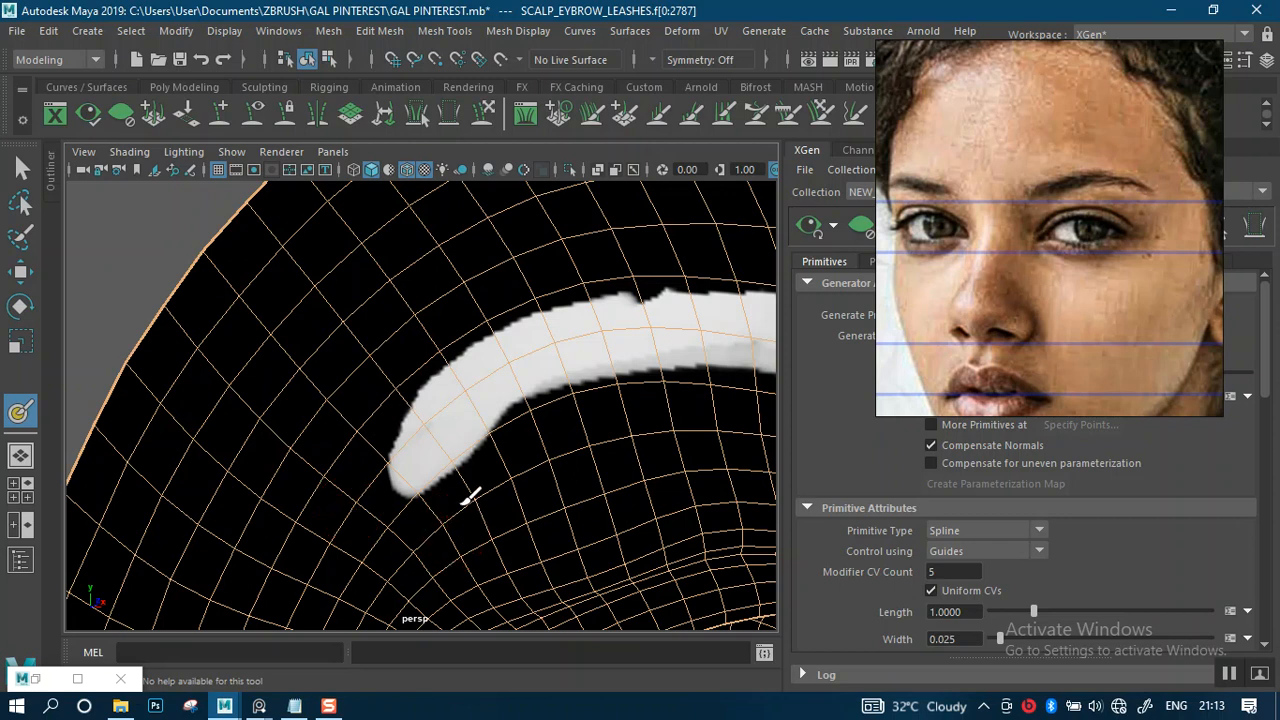
left_click_drag(474, 504, 472, 476)
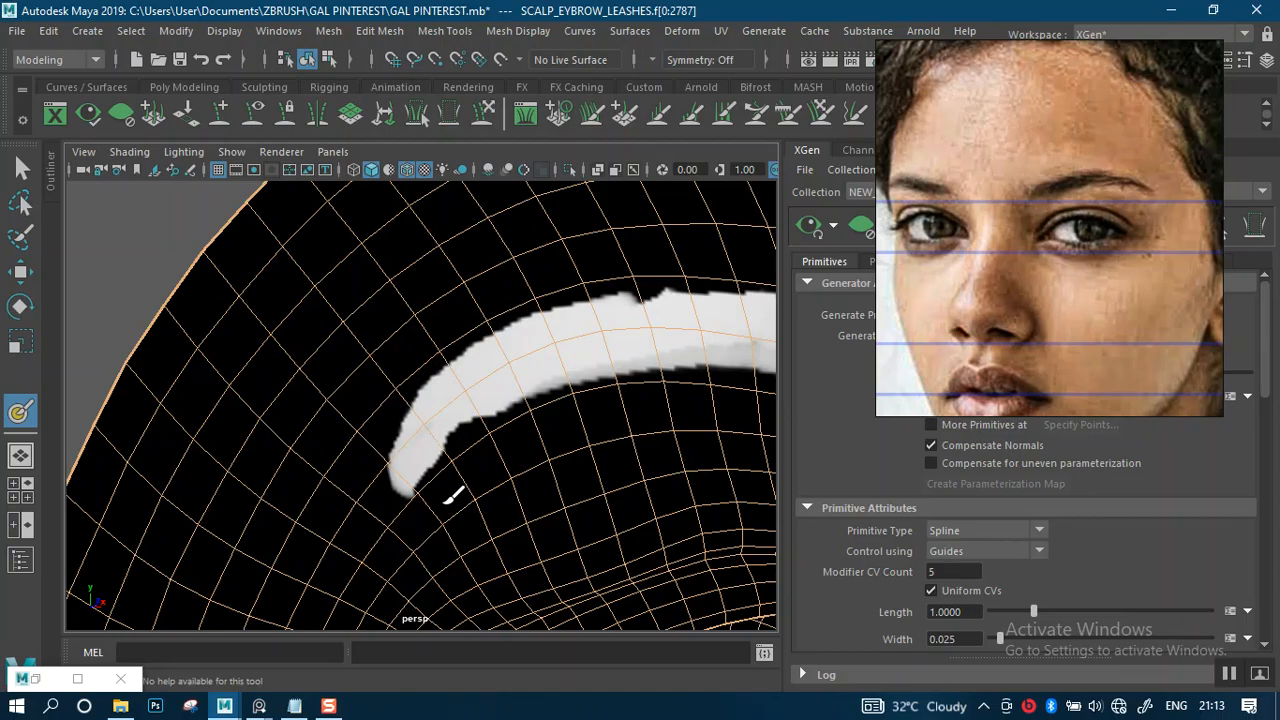
Step: Taper the outer tail of this brow mask into a sharp point with black paint along its lower edge
scroll(408, 400, "down", 6)
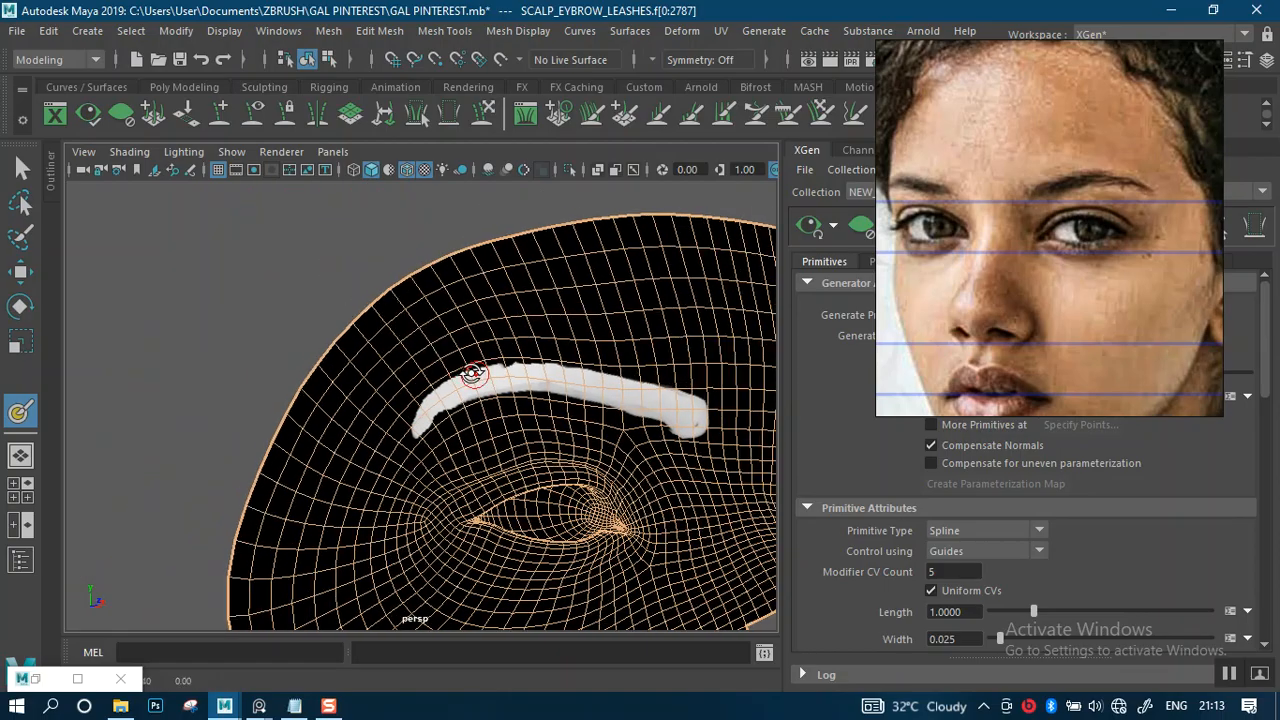
mouse_move(466, 380)
left_mouse_down("alt")
mouse_move(317, 374)
mouse_move(455, 380)
mouse_move(445, 360)
mouse_move(462, 362)
left_mouse_up("alt")
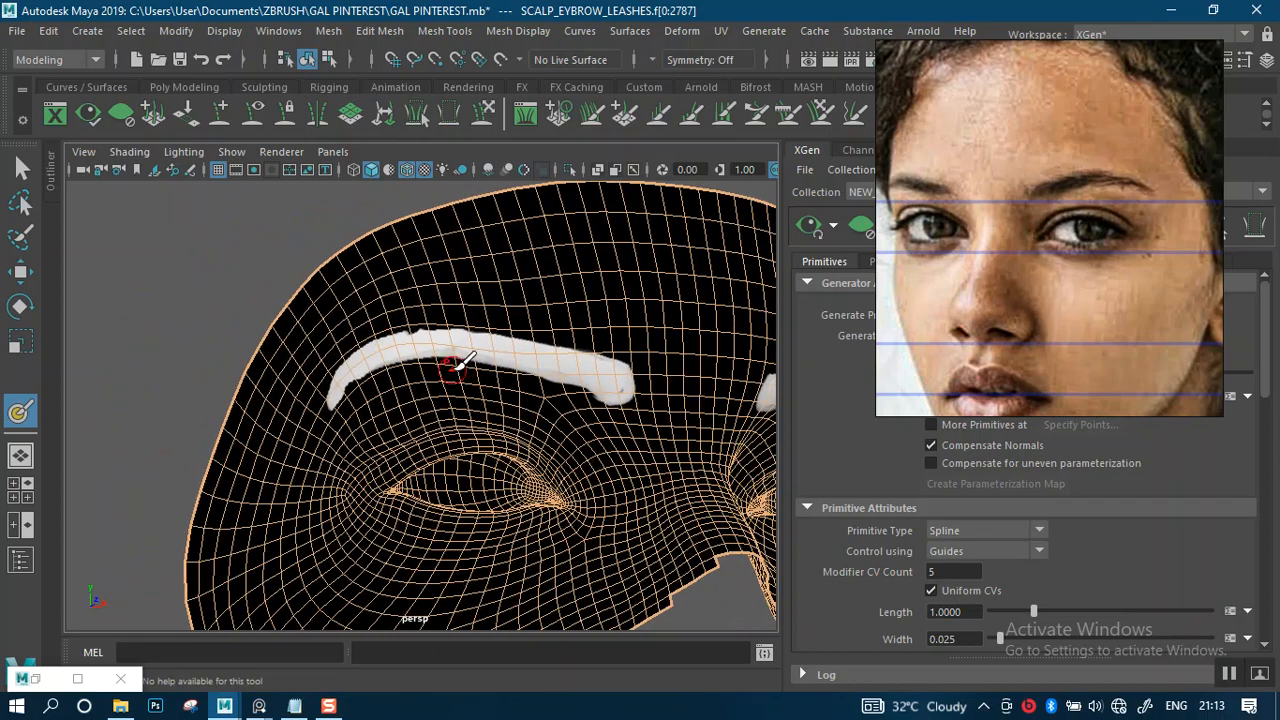
right_click_drag(470, 347, 503, 411, "alt")
middle_click_drag(492, 385, 530, 421, "alt")
right_click_drag(505, 387, 514, 438, "alt")
mouse_move(445, 386)
left_mouse_down("alt")
mouse_move(482, 402)
mouse_move(443, 443)
mouse_move(455, 445)
left_mouse_up("alt")
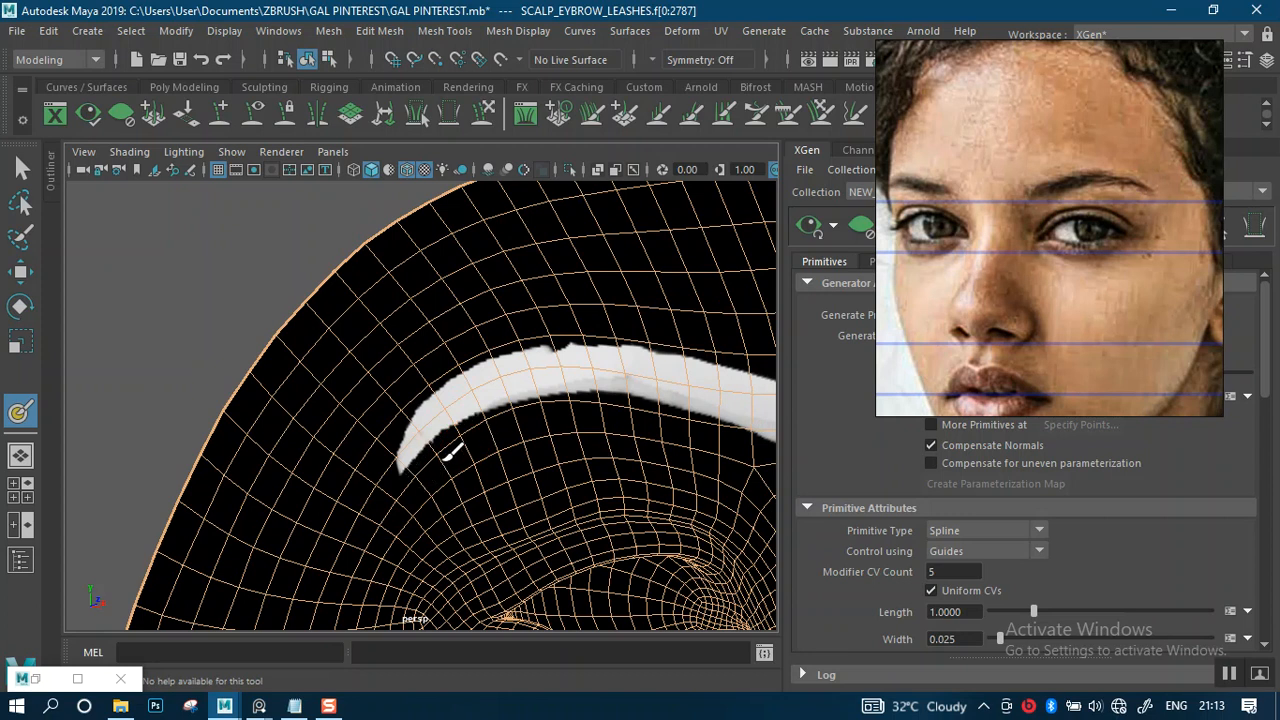
Step: Examine the painted masks of both brows up close and from several angles against the reference photo
right_click_drag(590, 447, 530, 373, "alt")
left_click_drag(530, 375, 414, 386, "alt")
right_click_drag(516, 454, 477, 449, "alt")
left_click_drag(477, 449, 457, 457, "alt")
right_click_drag(457, 457, 425, 322, "alt")
left_click_drag(425, 322, 500, 388, "alt")
middle_click_drag(500, 388, 471, 350, "alt")
right_click_drag(471, 350, 494, 423, "alt")
left_click_drag(494, 423, 392, 412, "alt")
right_click_drag(470, 417, 516, 421, "alt")
middle_click_drag(516, 421, 463, 443, "alt")
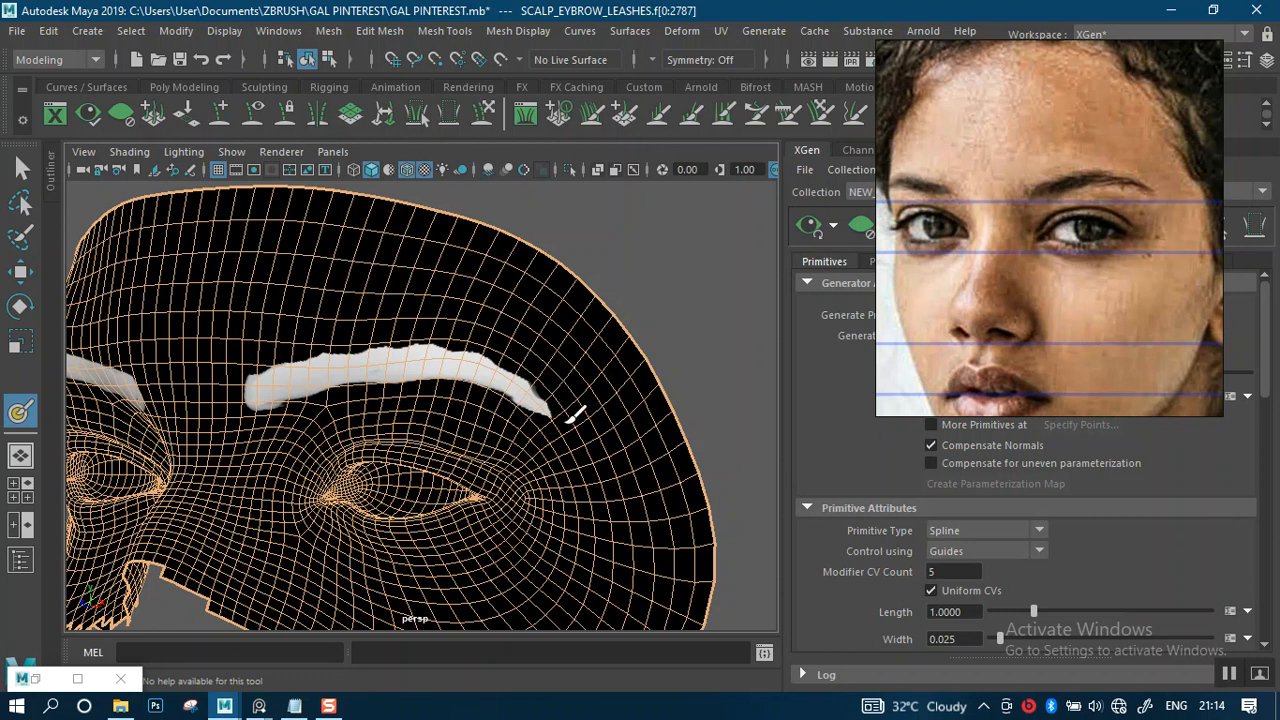
mouse_move(500, 349)
left_mouse_down("alt")
mouse_move(625, 368)
mouse_move(663, 357)
mouse_move(500, 355)
mouse_move(601, 362)
left_mouse_up("alt")
left_click_drag(682, 347, 636, 338, "alt")
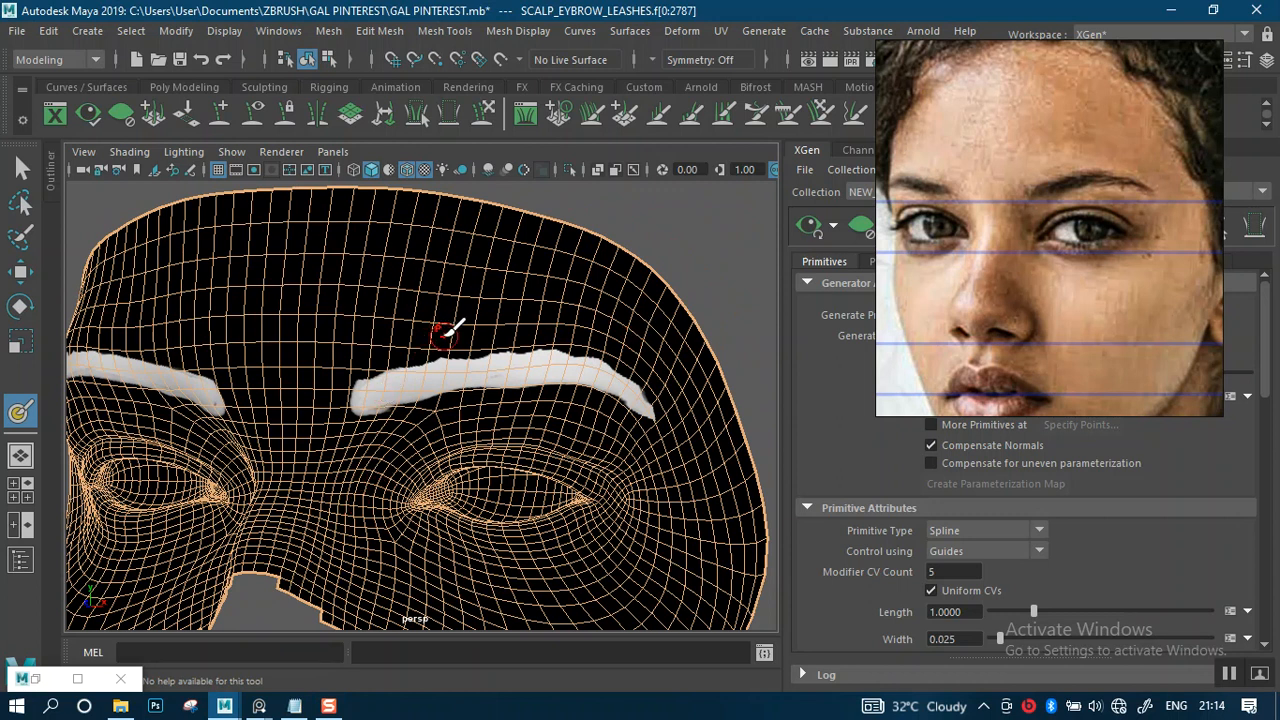
scroll(445, 330, "up", 3)
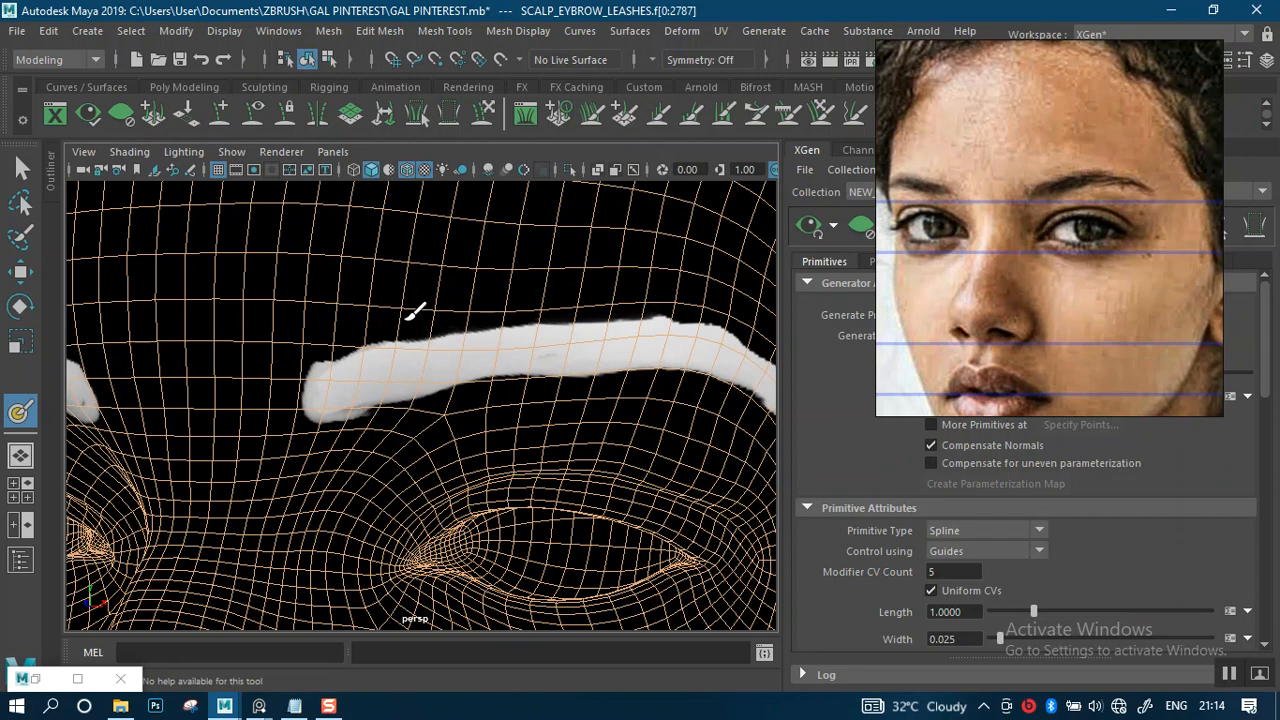
scroll(403, 291, "down", 4)
left_click_drag(432, 282, 461, 321, "alt")
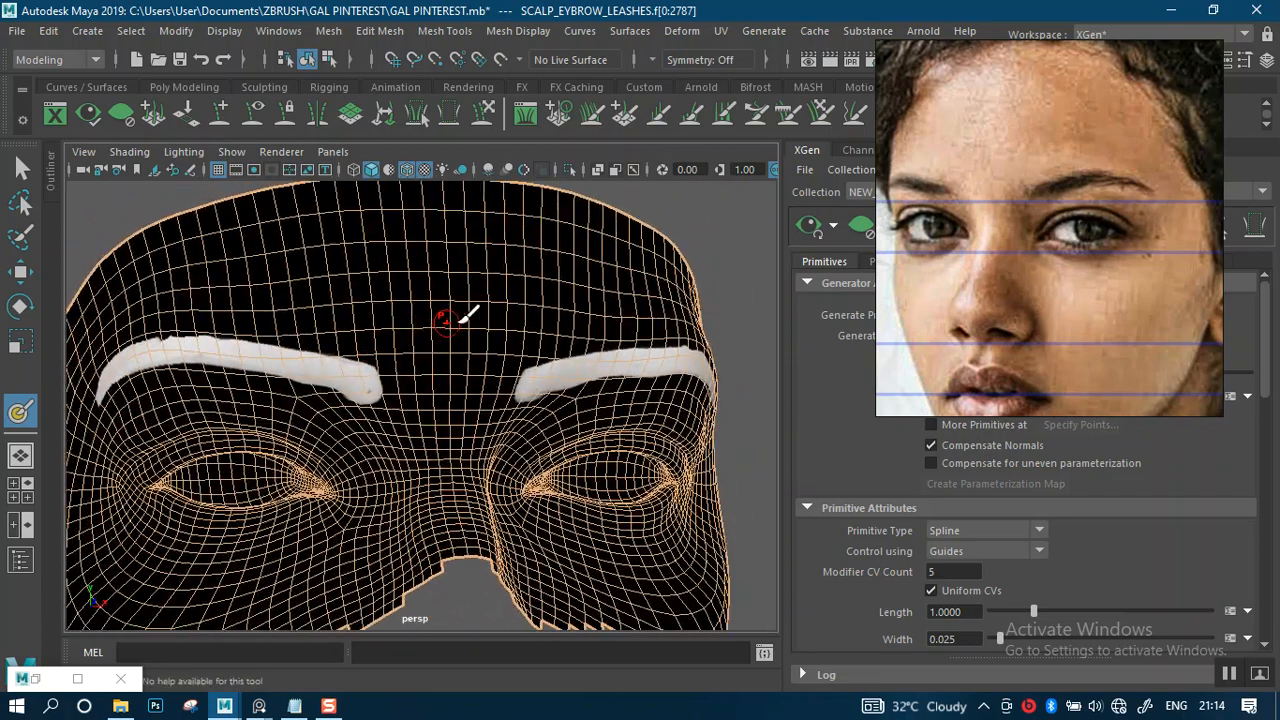
Step: Move the reference photo off the XGen settings, save the EYEBROW_DEN_MASK map and save the painted textures to disk
right_click_drag(1024, 269, 831, 262)
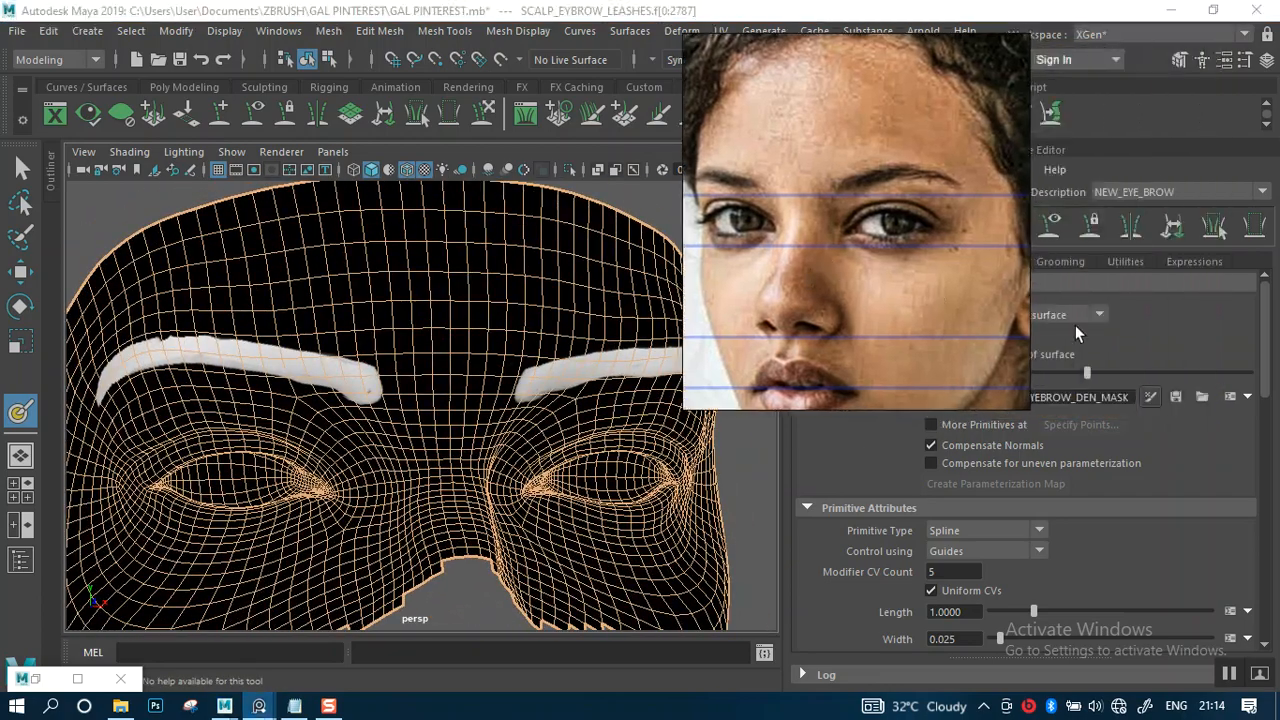
left_click(1176, 397)
left_click(118, 679)
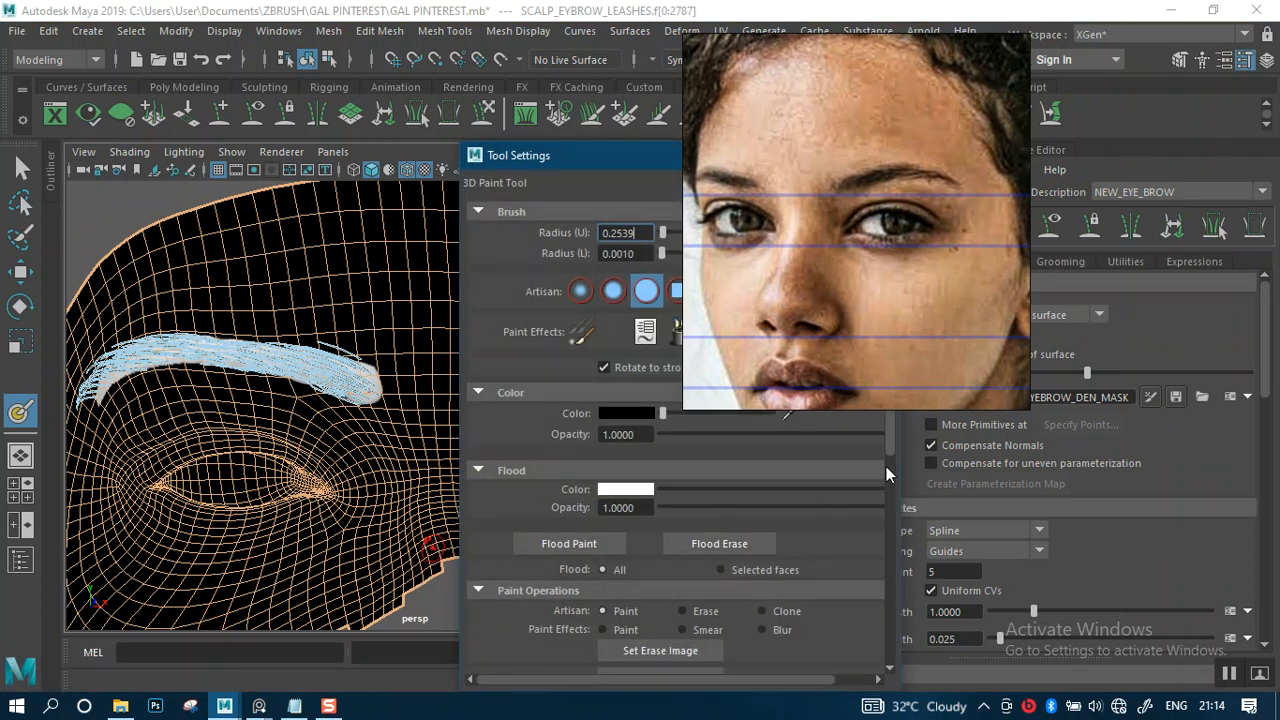
scroll(889, 449, "down", 6)
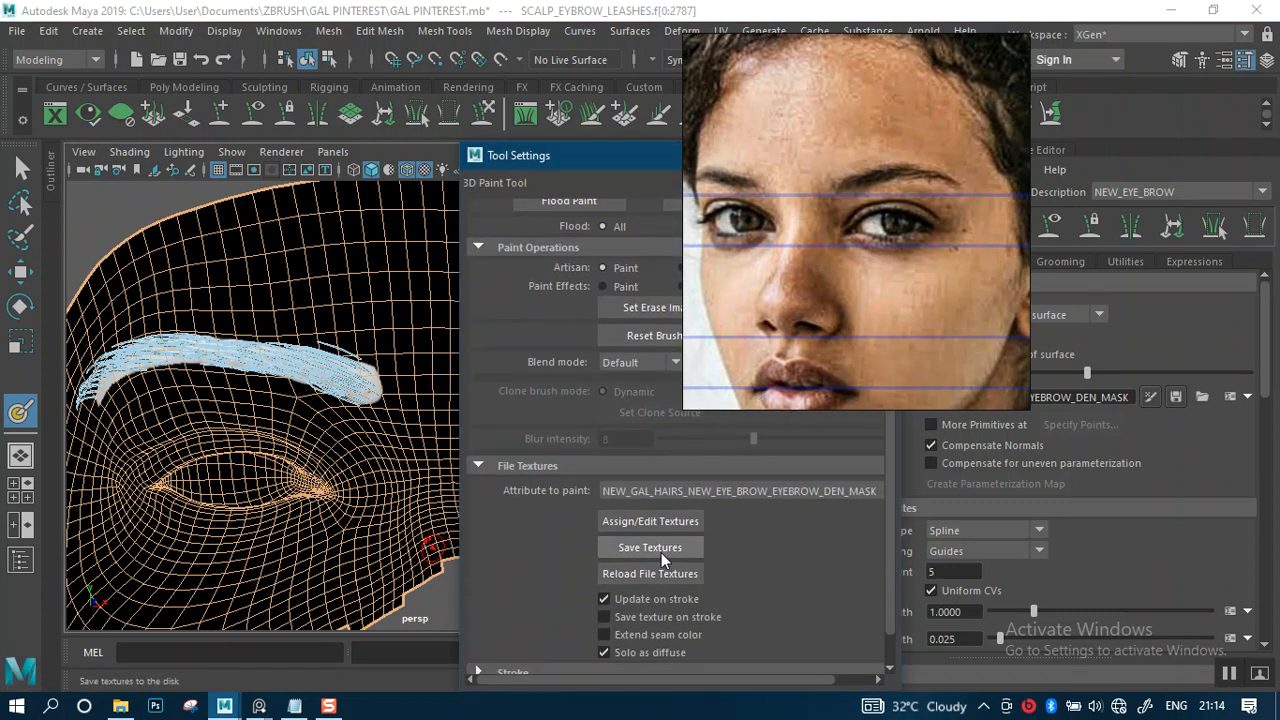
left_click(661, 553)
left_click_drag(632, 154, 430, 235)
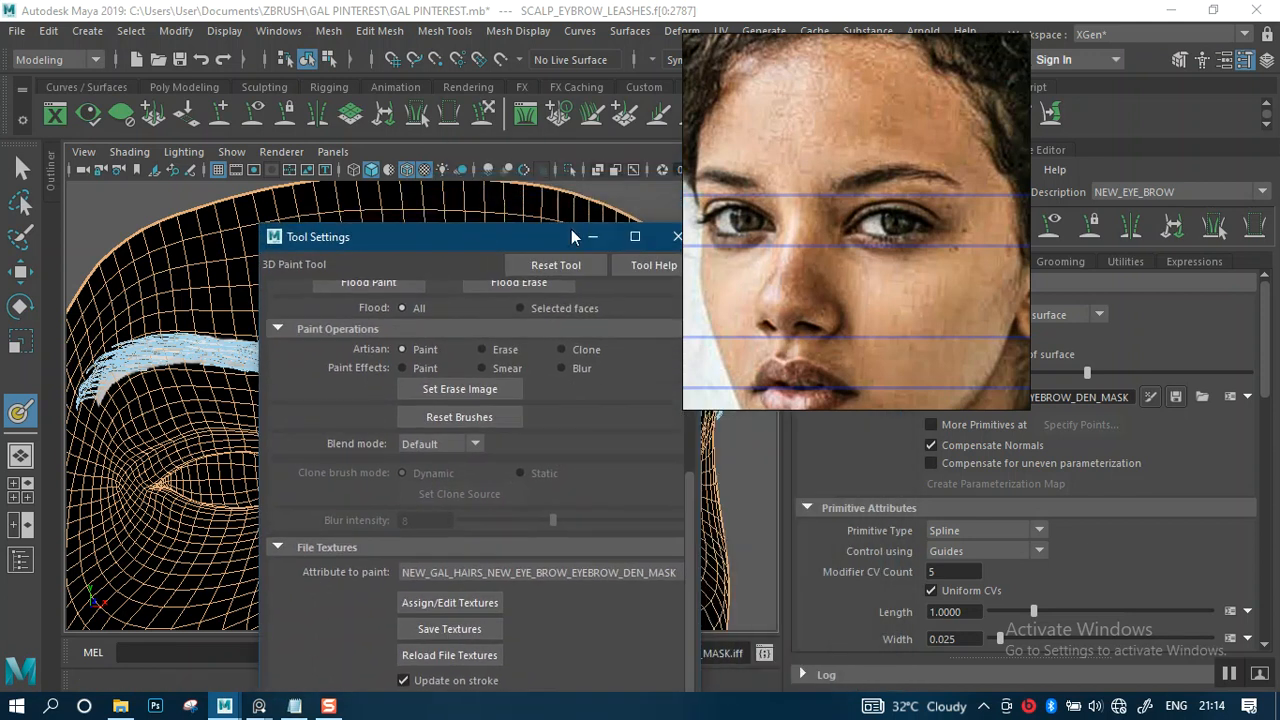
left_click(595, 238)
left_click_drag(793, 300, 1091, 274)
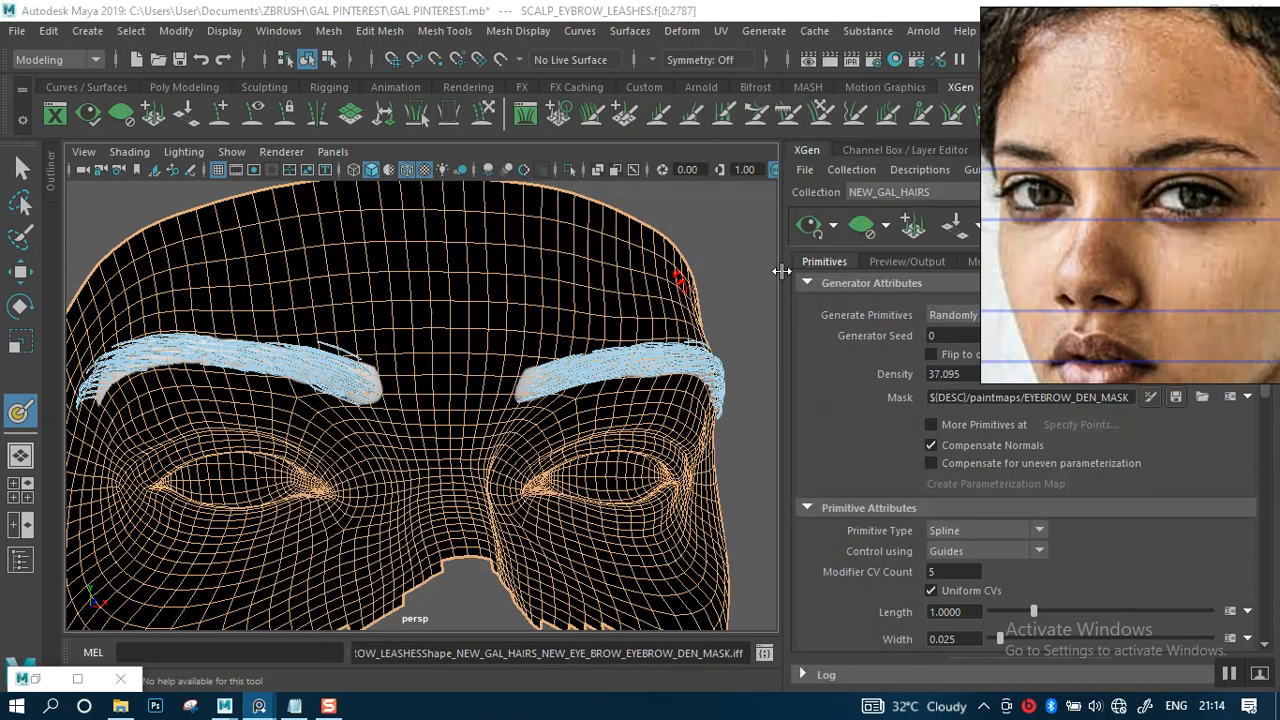
Step: Hide the wireframe on shaded display, leave the paint tool and deselect the scalp mesh to show the eyebrow hairs
left_click(408, 171)
scroll(733, 315, "down", 2)
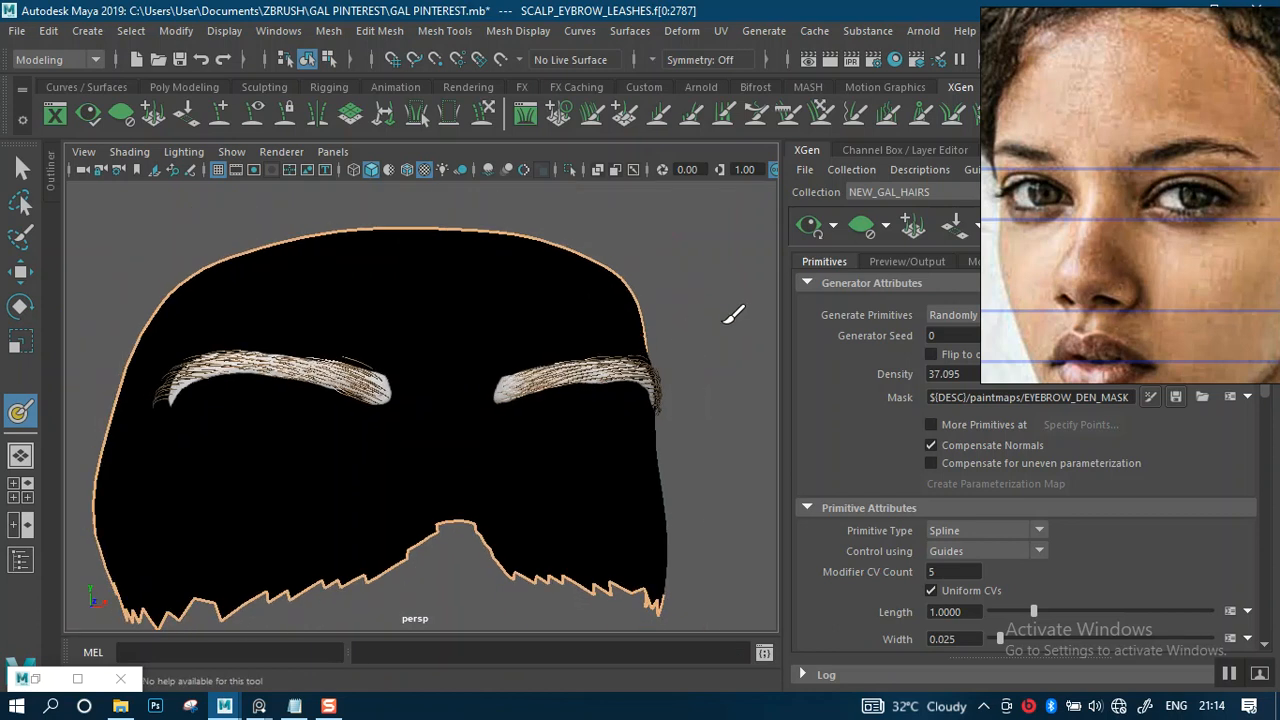
left_click(22, 167)
left_click(166, 217)
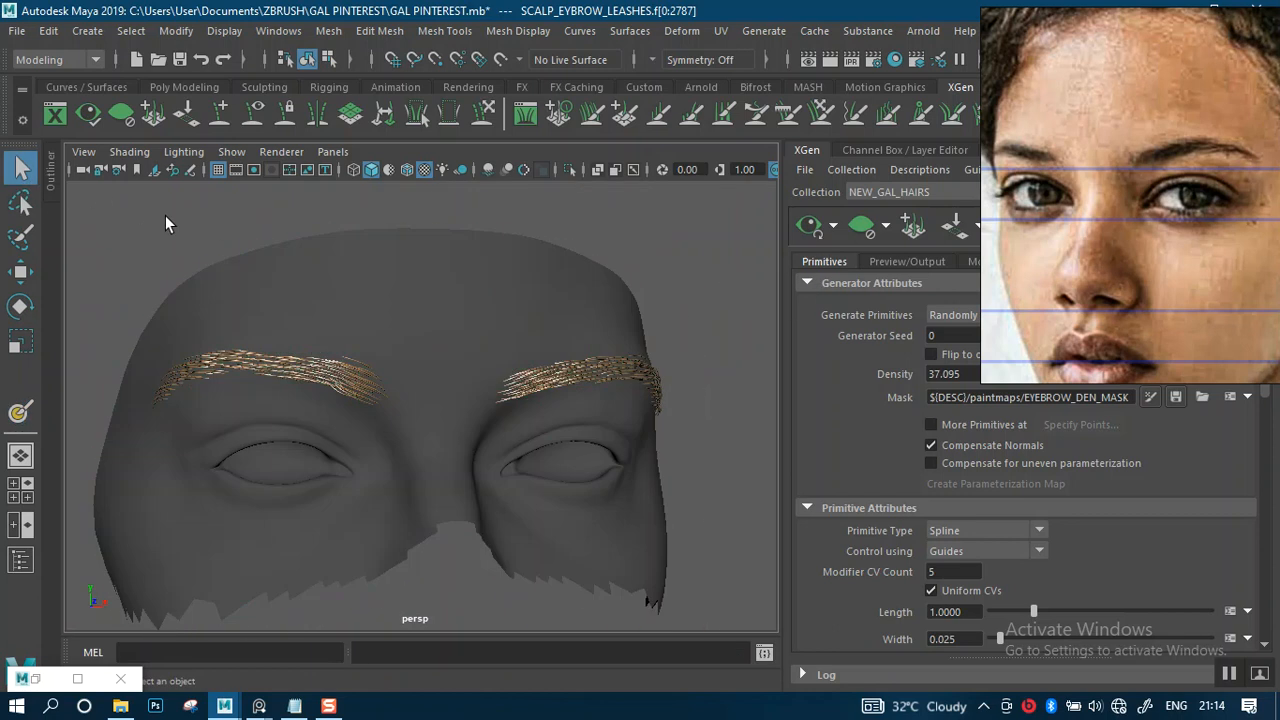
Step: Examine the regenerated eyebrow hairs on both brows from several angles and distances
left_click_drag(581, 341, 523, 369, "alt")
scroll(545, 380, "up", 3)
right_click_drag(523, 369, 574, 432, "alt")
middle_click_drag(522, 368, 471, 371, "alt")
left_click_drag(471, 371, 548, 330, "alt")
right_click_drag(547, 328, 566, 342, "alt")
middle_click_drag(532, 314, 509, 425, "alt")
right_click_drag(512, 373, 533, 397, "alt")
left_click_drag(505, 357, 554, 397, "alt")
right_click_drag(554, 397, 497, 368, "alt")
left_click_drag(497, 368, 554, 377, "alt")
scroll(505, 440, "up", 2)
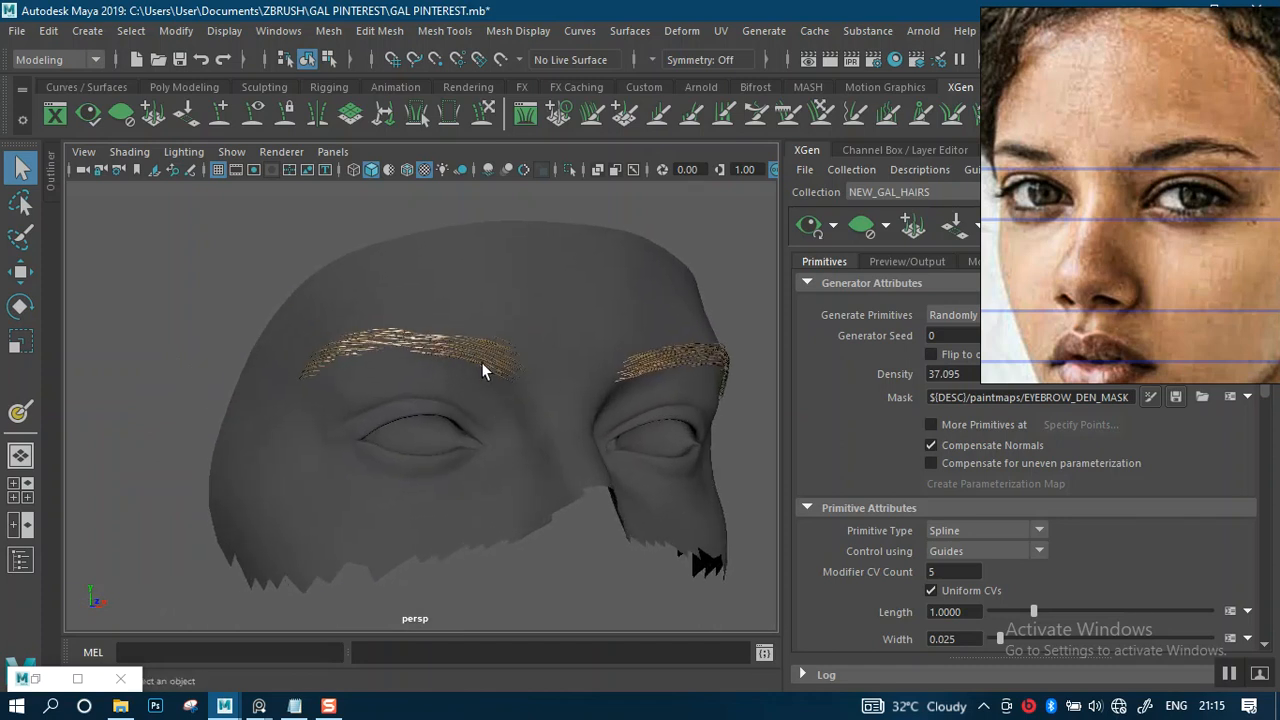
right_click_drag(481, 370, 505, 449, "alt")
left_click_drag(505, 449, 482, 386, "alt")
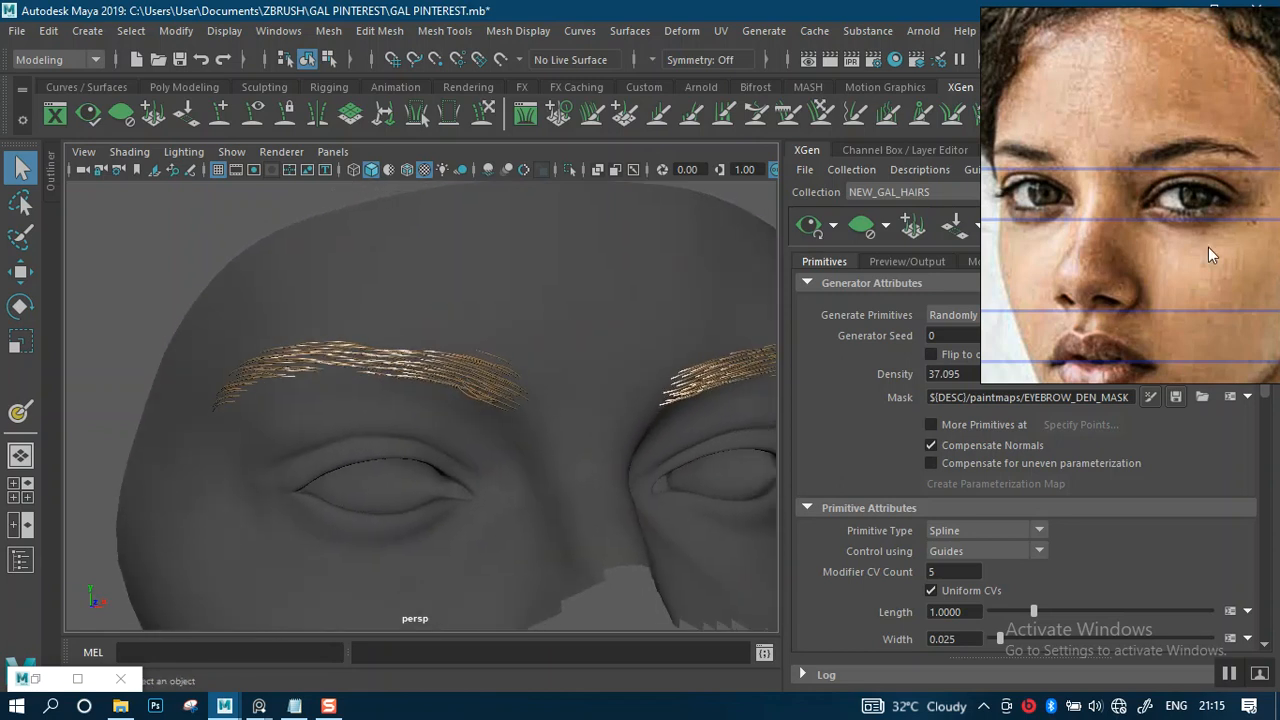
Step: Bring up the black-and-white close-up of the eye and eyebrow on the reference board
scroll(1136, 284, "down", 6)
scroll(1076, 288, "up", 2)
scroll(1070, 285, "up", 3)
scroll(1155, 231, "up", 6)
scroll(1205, 245, "down", 4)
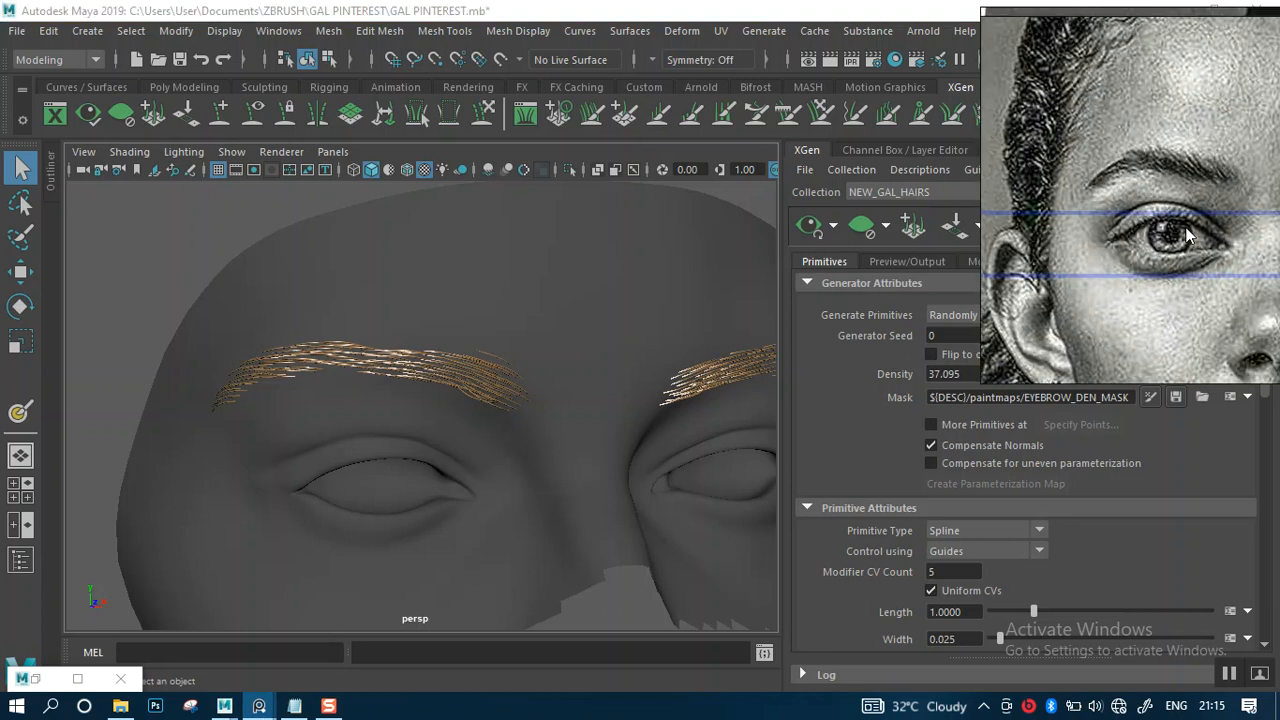
scroll(1188, 235, "up", 1)
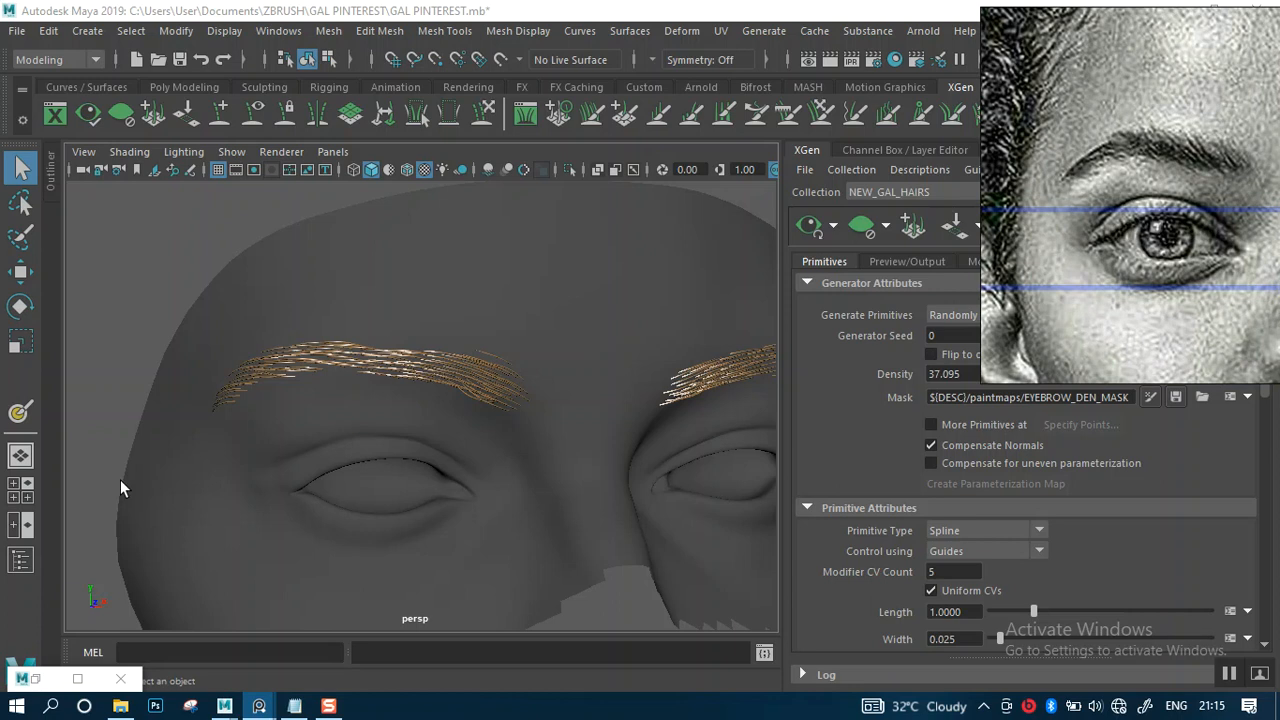
Step: Reopen the density mask for painting, show the wireframe again and clear the XGen hair preview to expose the mask
left_click_drag(462, 407, 542, 401, "alt")
left_click(1141, 402)
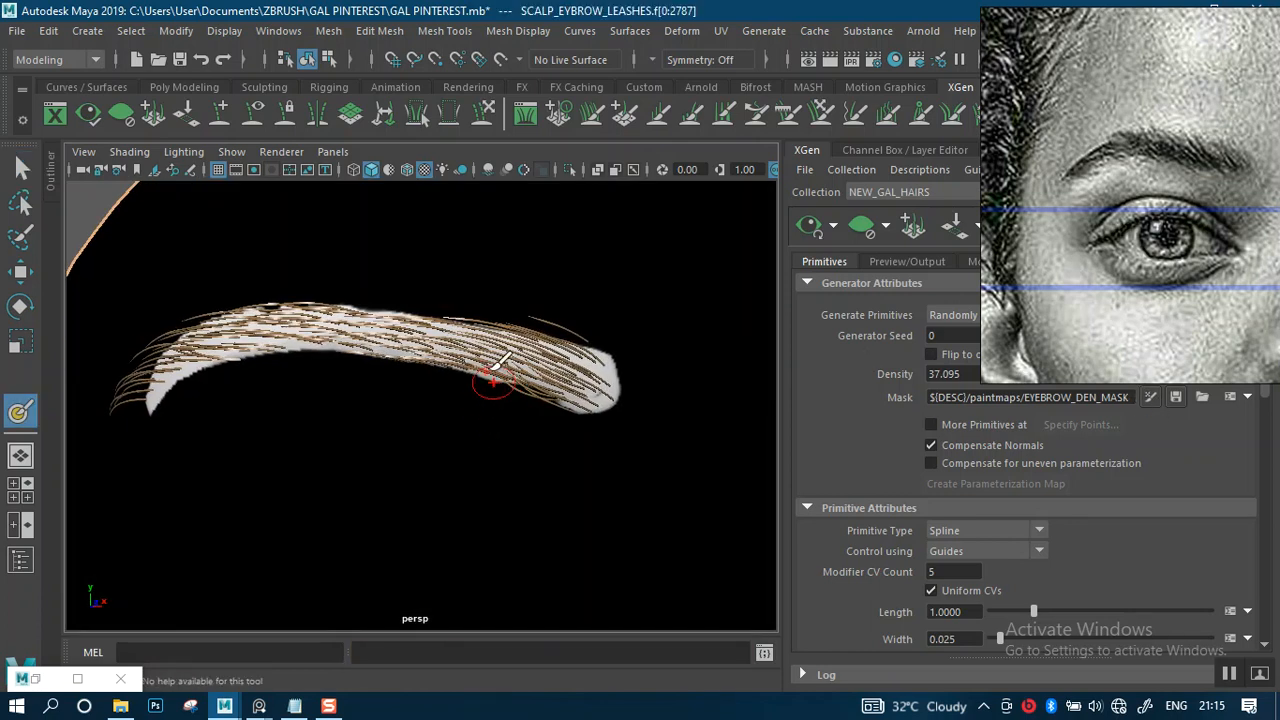
left_click(408, 169)
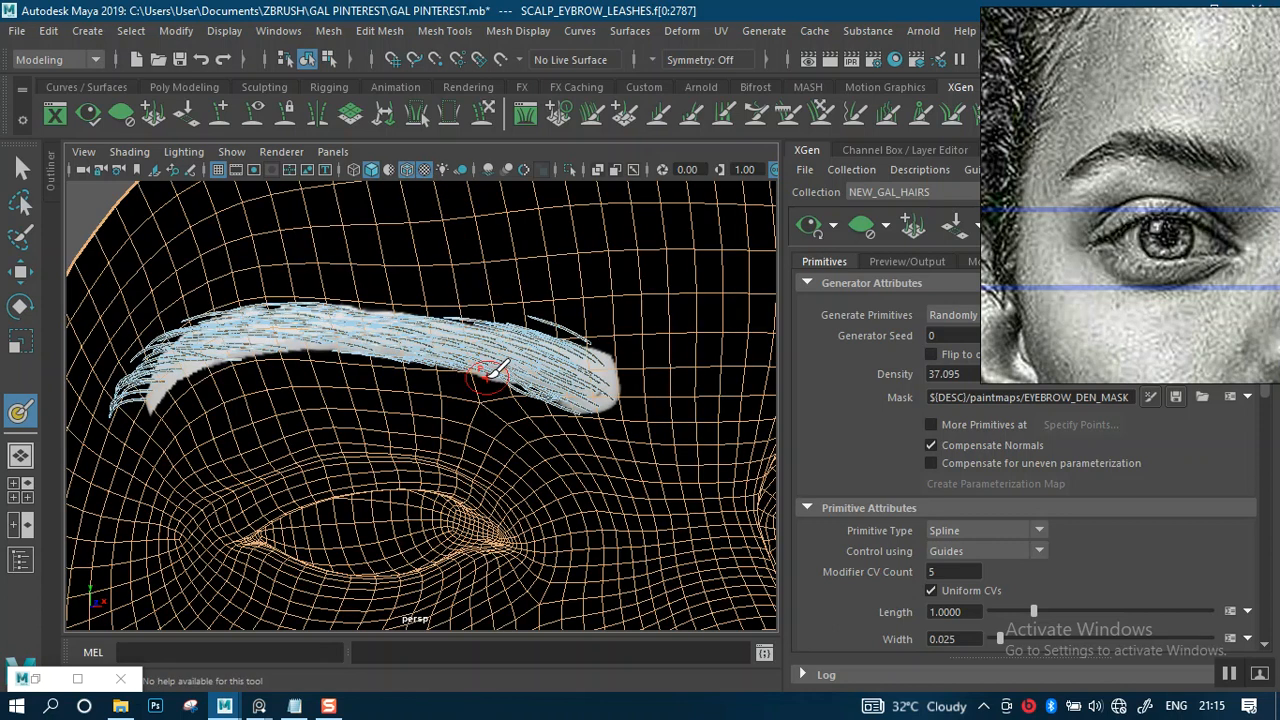
left_click(862, 227)
mouse_move(485, 377)
left_mouse_down("alt")
mouse_move(553, 355)
mouse_move(514, 351)
left_mouse_up("alt")
mouse_move(610, 343)
left_mouse_down("alt")
mouse_move(572, 344)
mouse_move(563, 360)
mouse_move(529, 323)
mouse_move(551, 340)
mouse_move(552, 320)
mouse_move(567, 336)
left_mouse_up("alt")
key("ctrl+z")
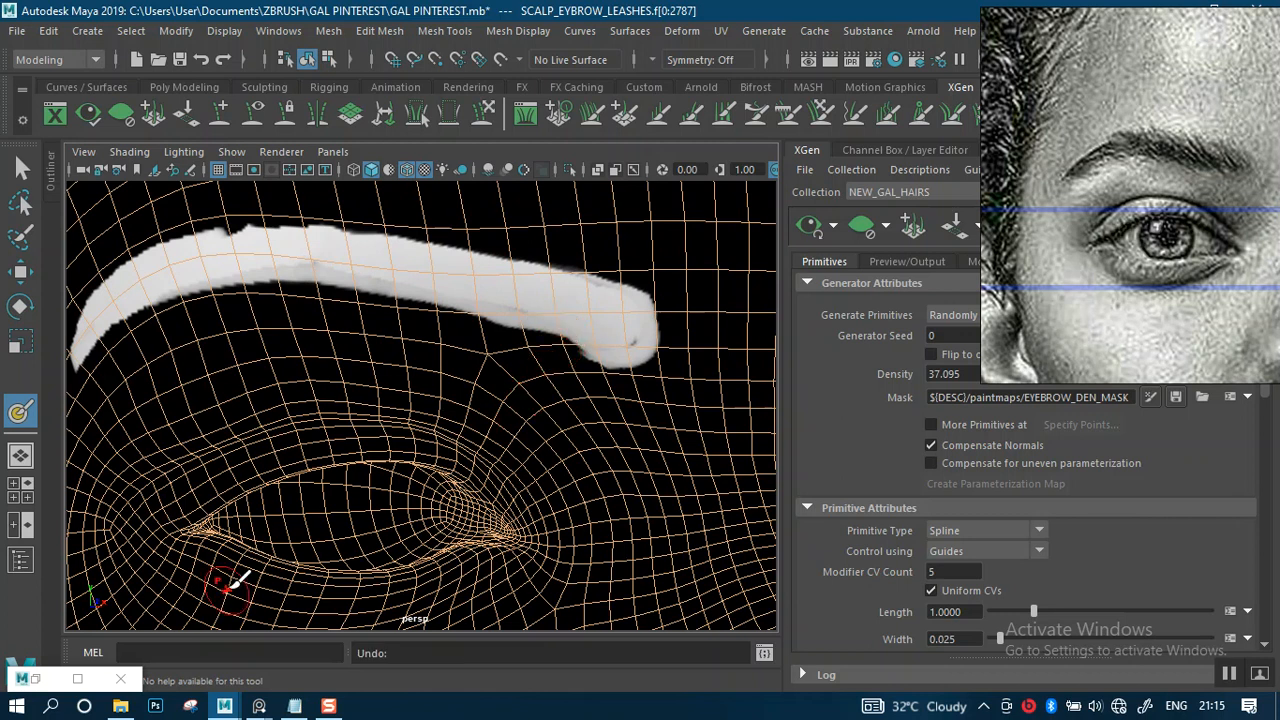
left_click(35, 679)
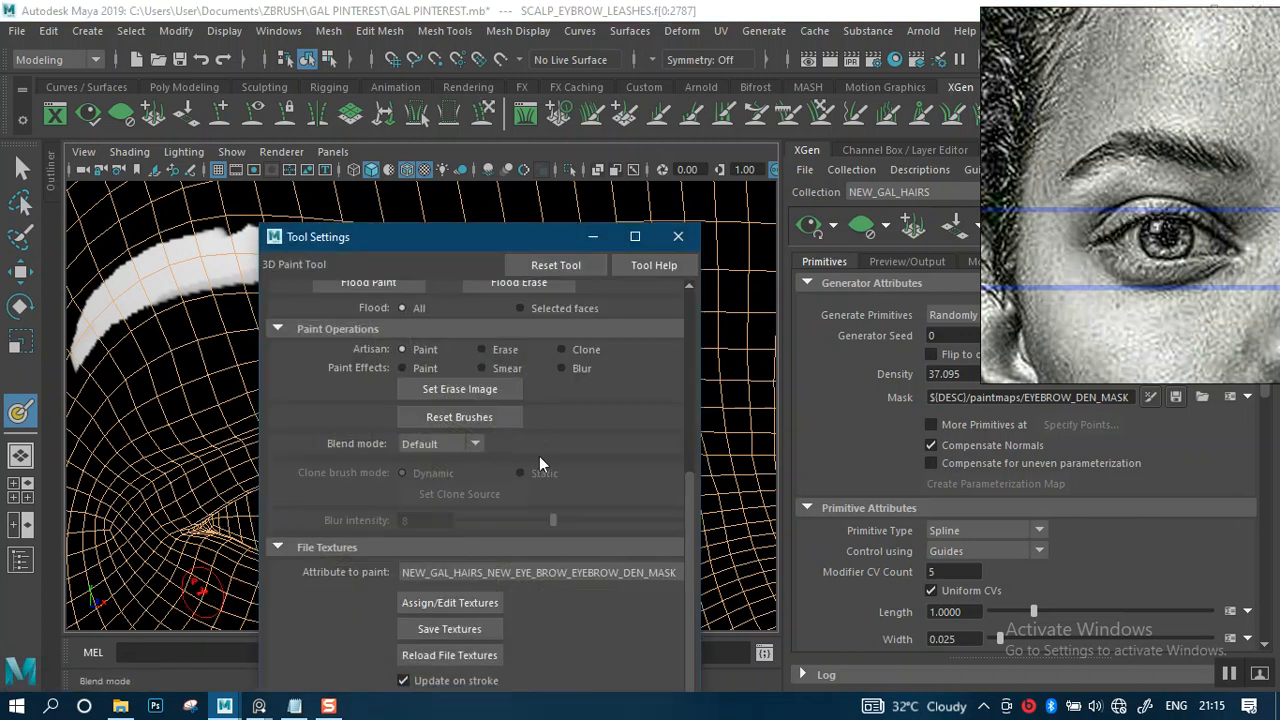
left_click_drag(685, 532, 644, 328)
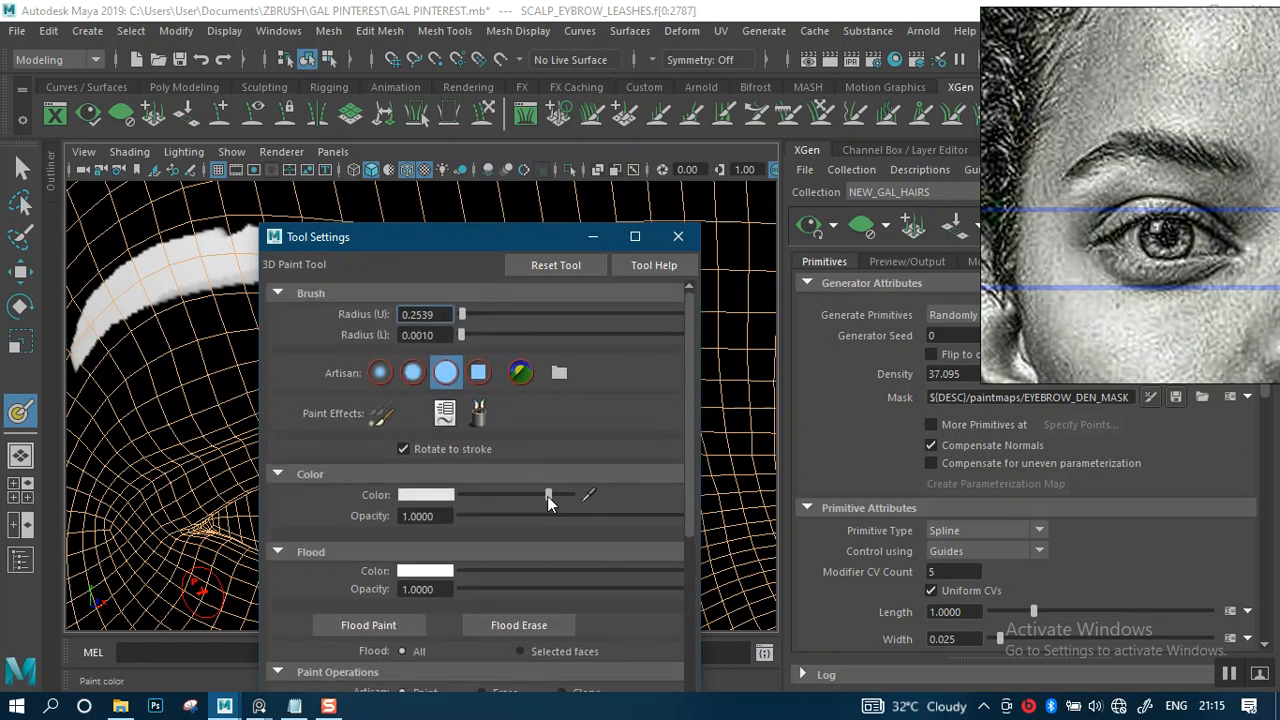
left_click(594, 238)
mouse_move(546, 364)
middle_mouse_down("alt")
mouse_move(598, 390)
mouse_move(578, 376)
mouse_move(620, 366)
middle_mouse_up("alt")
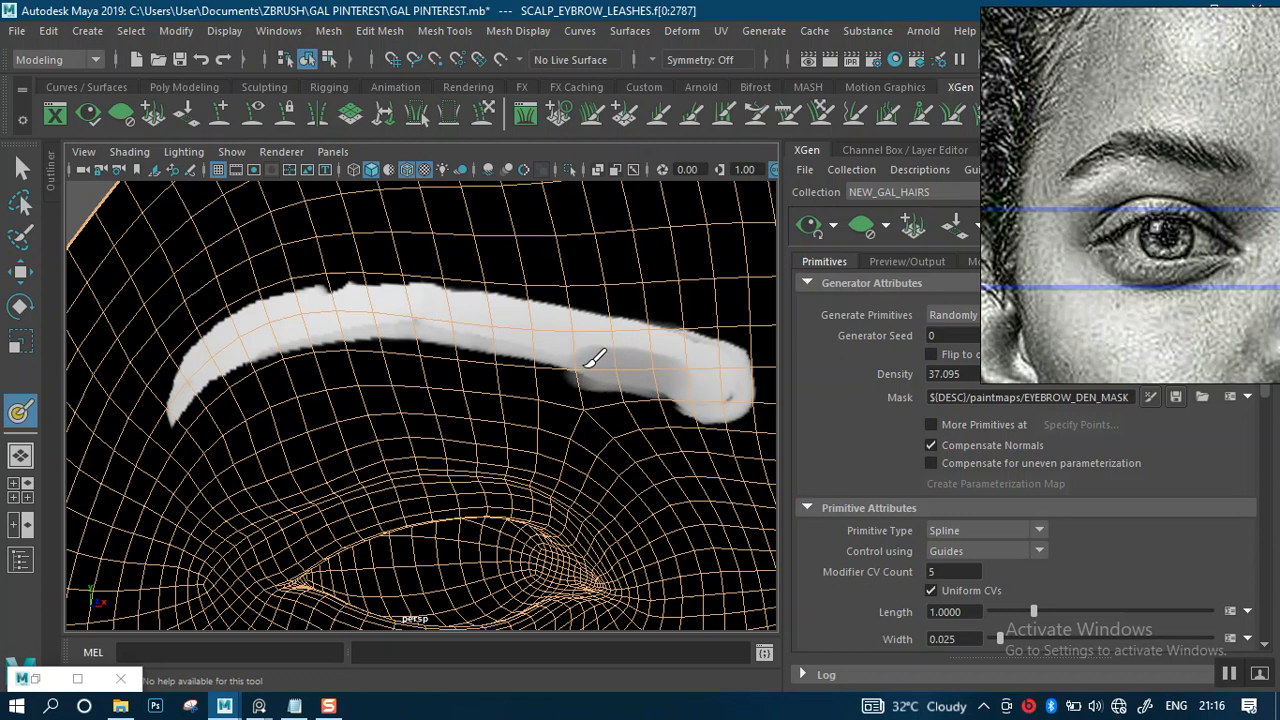
key("ctrl+z")
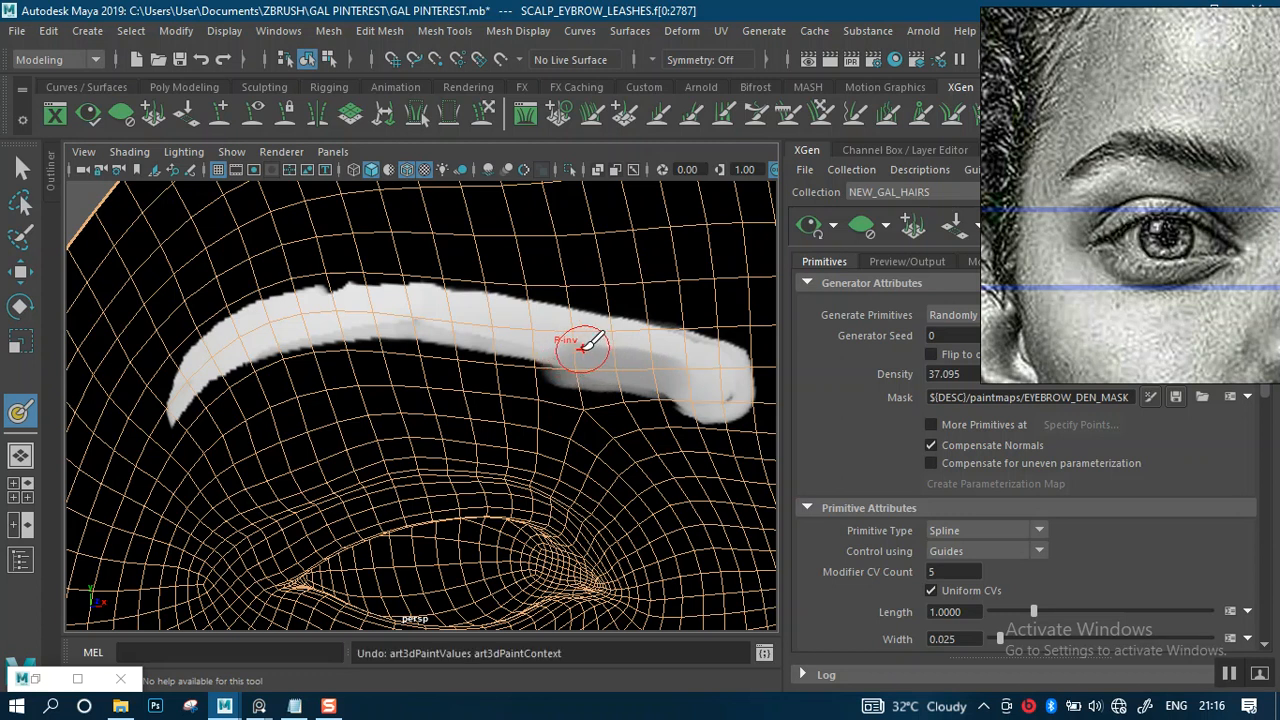
key("ctrl+z")
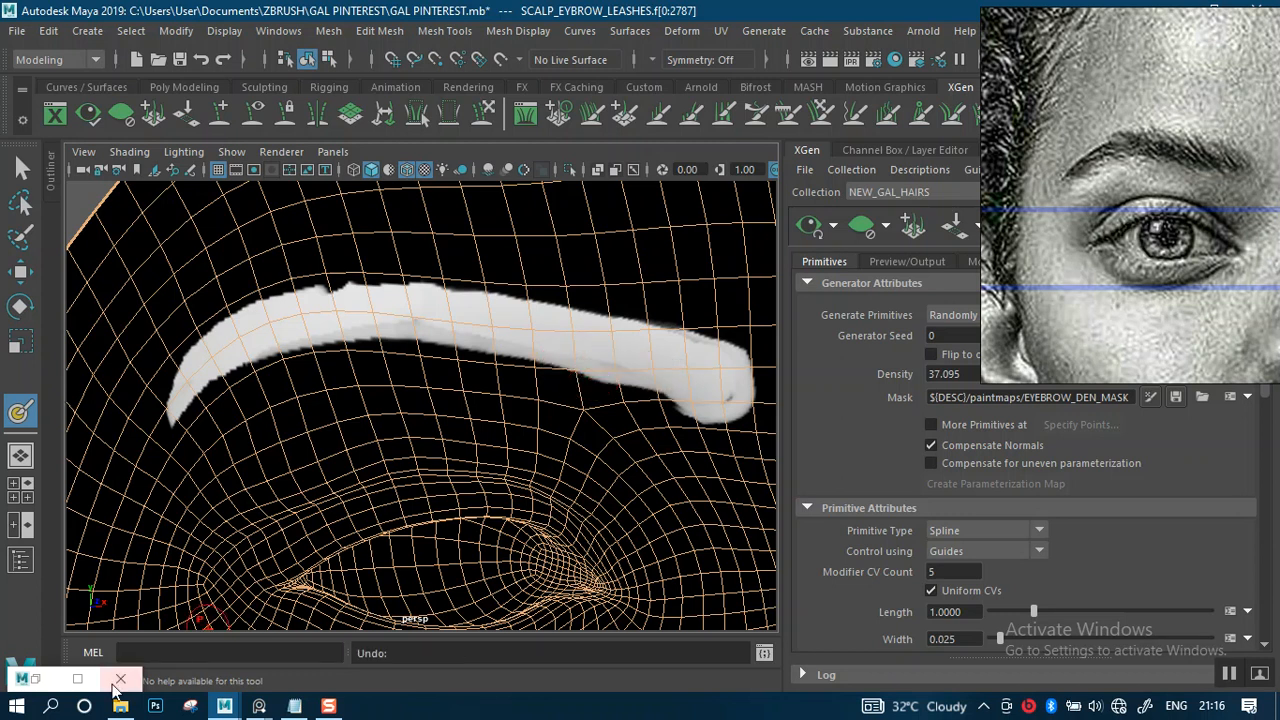
Step: Paint near-white density along the lower edge of the character's right brow mask, thickening it beside the inner end
left_click(45, 682)
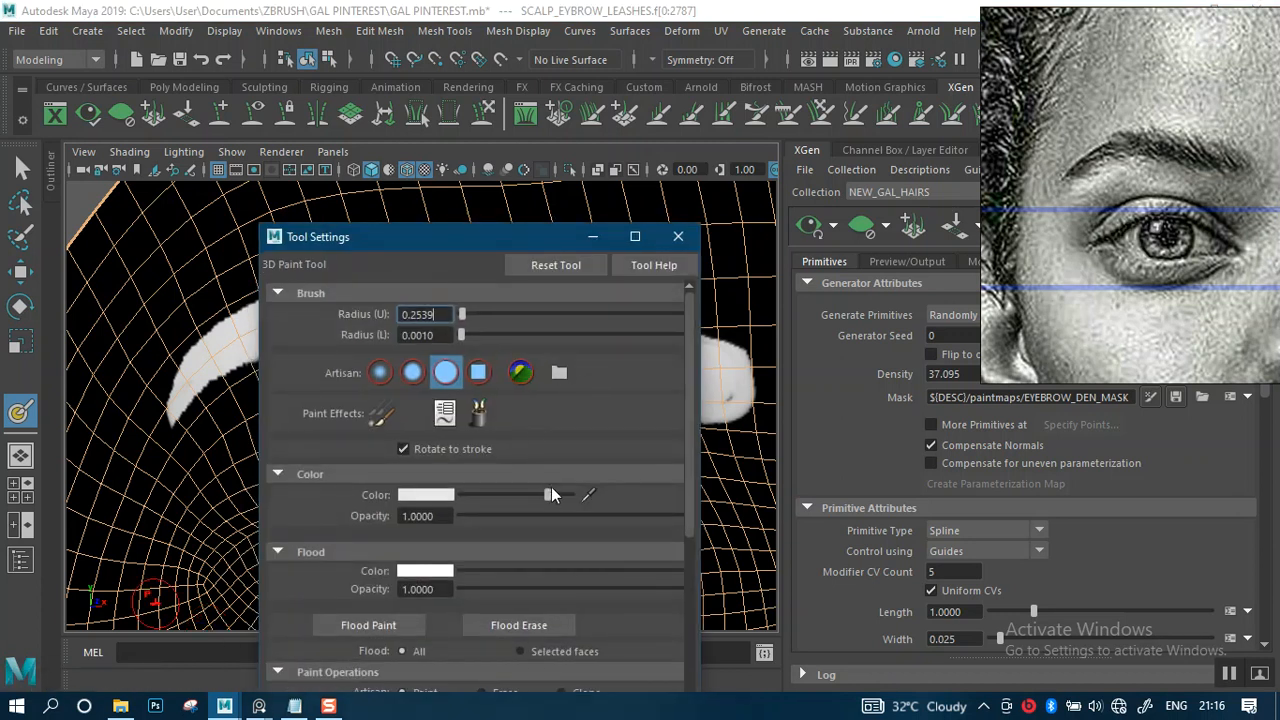
left_click(592, 237)
scroll(610, 400, "up", 5)
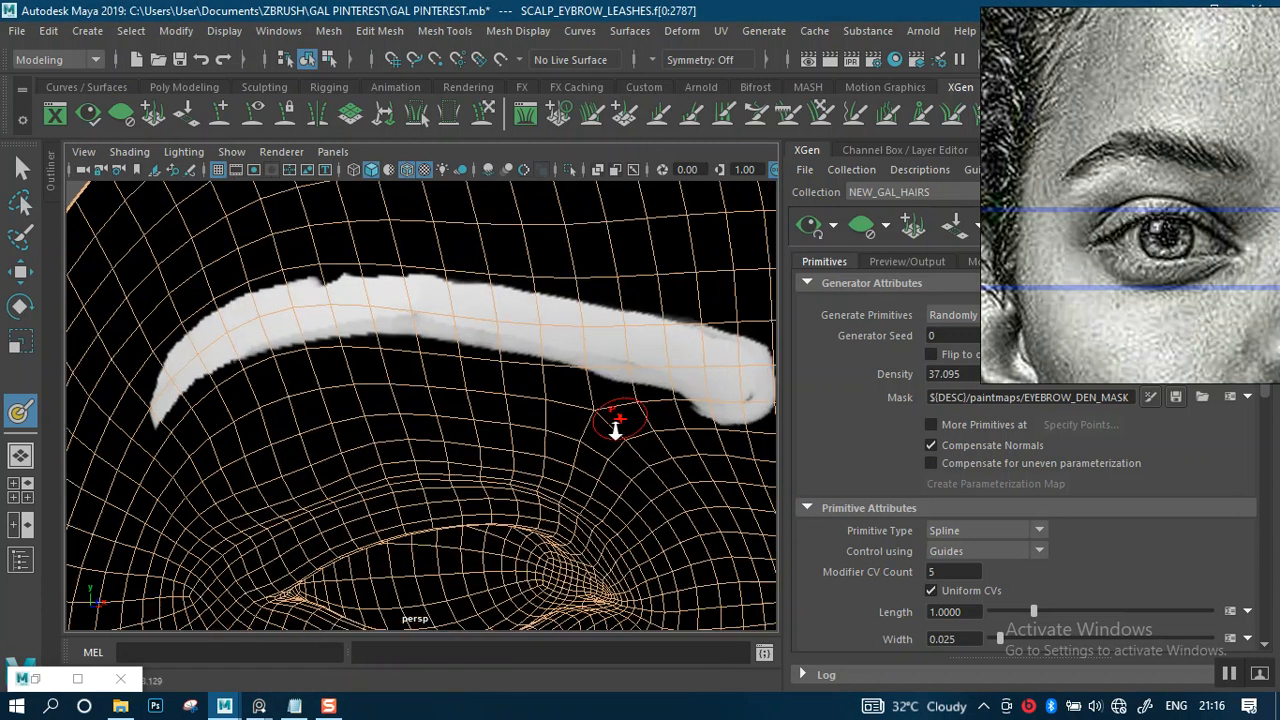
middle_click_drag(617, 384, 566, 405, "alt")
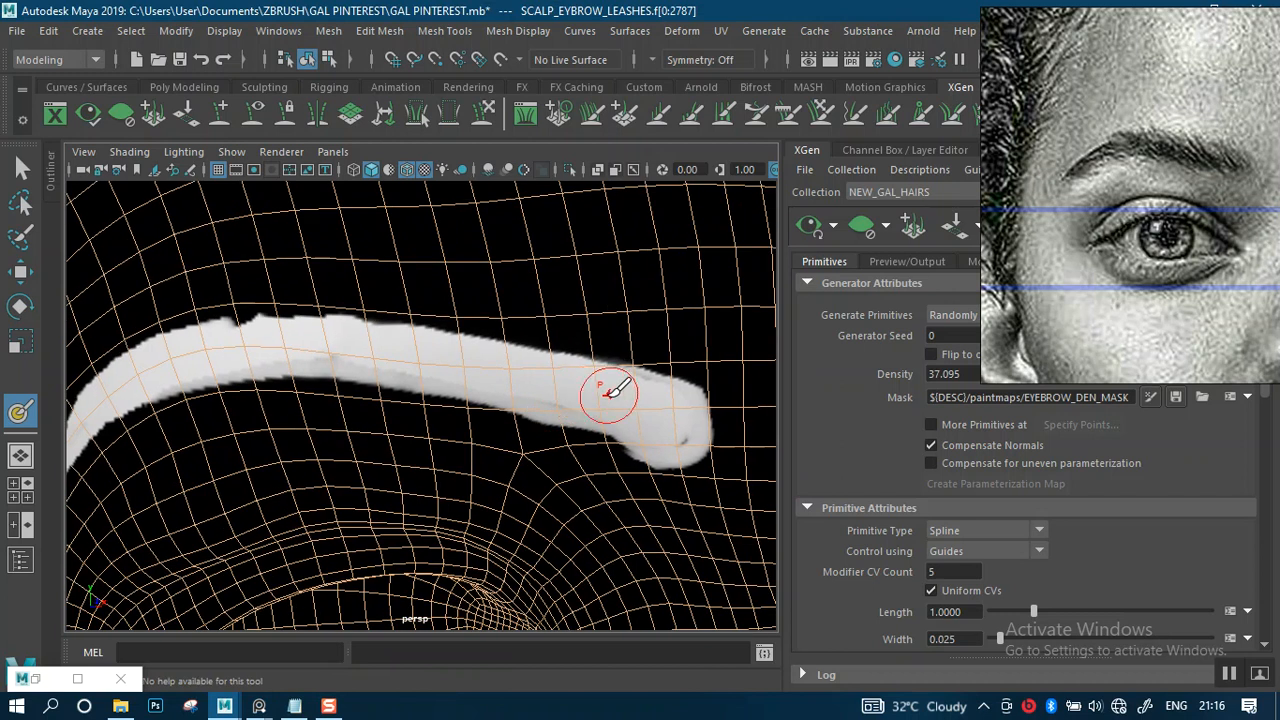
mouse_move(597, 420)
left_mouse_down()
mouse_move(606, 410)
mouse_move(594, 410)
mouse_move(615, 418)
mouse_move(356, 362)
mouse_move(583, 406)
left_mouse_up()
Step: Thicken the lower edge of the character's left brow mask from its inner end toward the middle
scroll(571, 409, "down", 6)
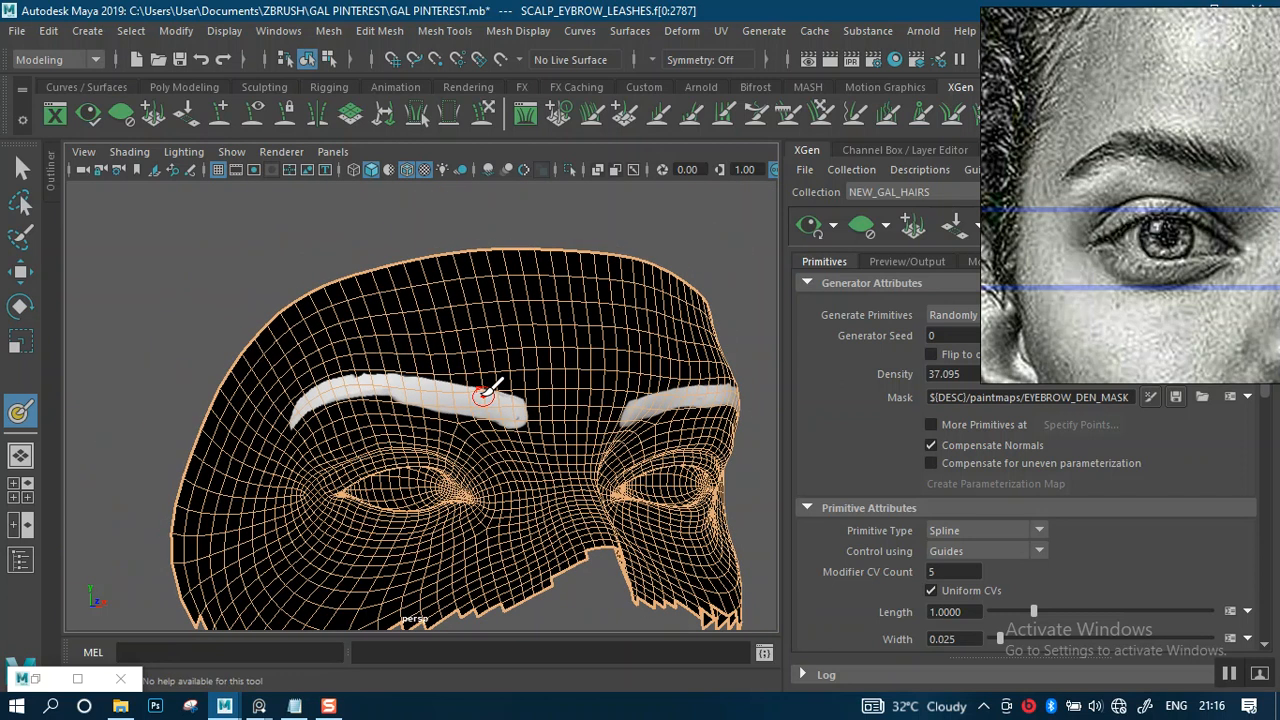
scroll(527, 381, "up", 8)
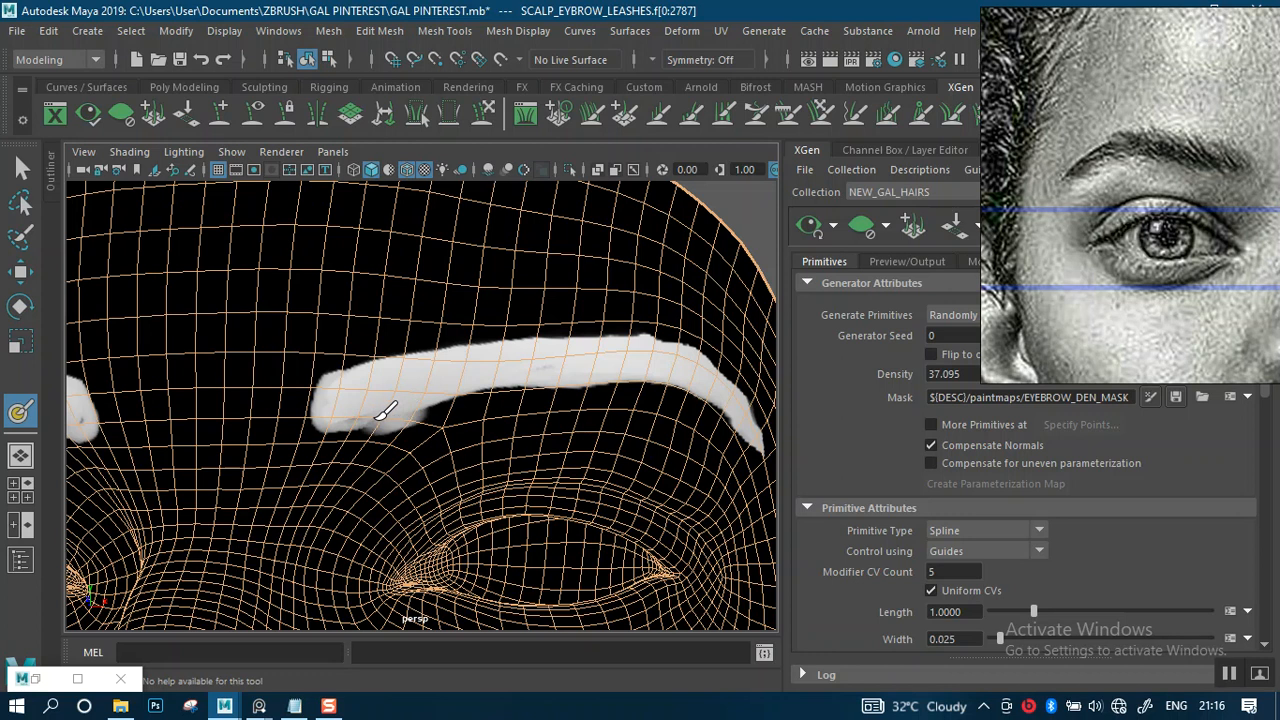
mouse_move(408, 398)
left_mouse_down()
mouse_move(532, 372)
mouse_move(486, 384)
left_mouse_up()
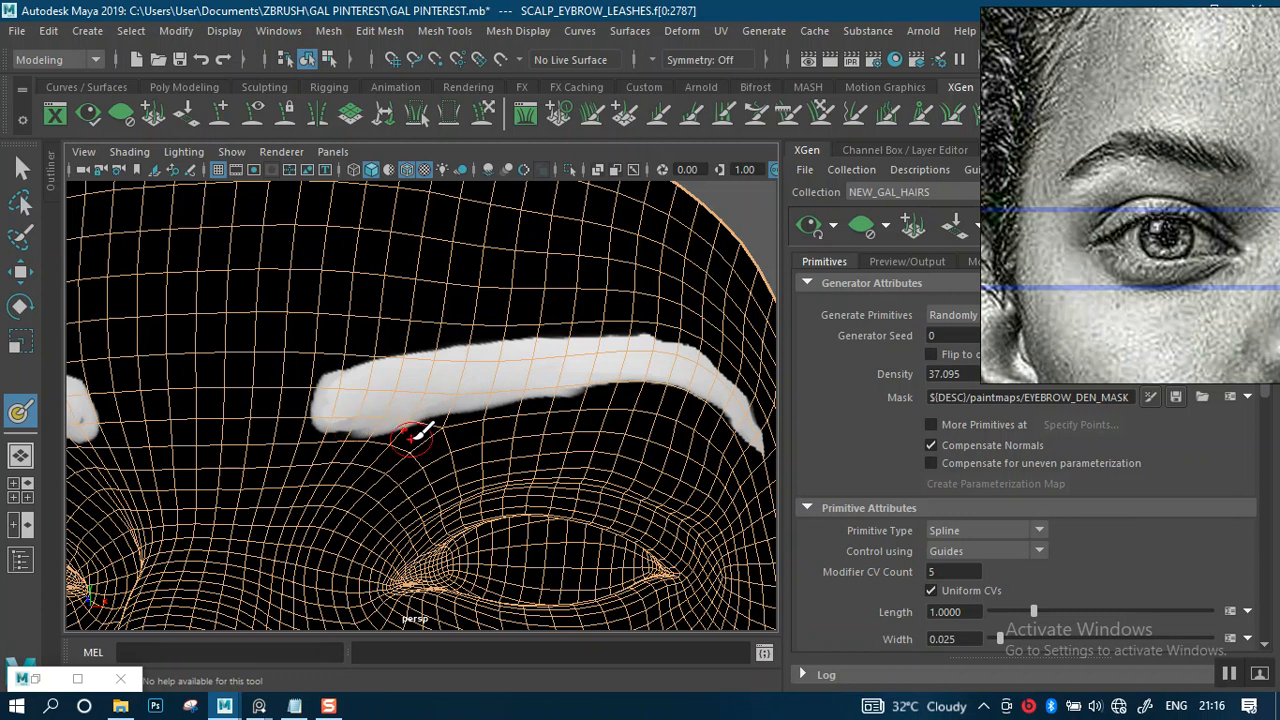
Step: Fill in the lower edge of the character's right brow mask from the middle toward the arch
scroll(535, 465, "down", 3)
middle_click_drag(409, 417, 520, 443, "alt")
scroll(403, 437, "up", 2)
middle_click_drag(403, 437, 506, 489, "alt")
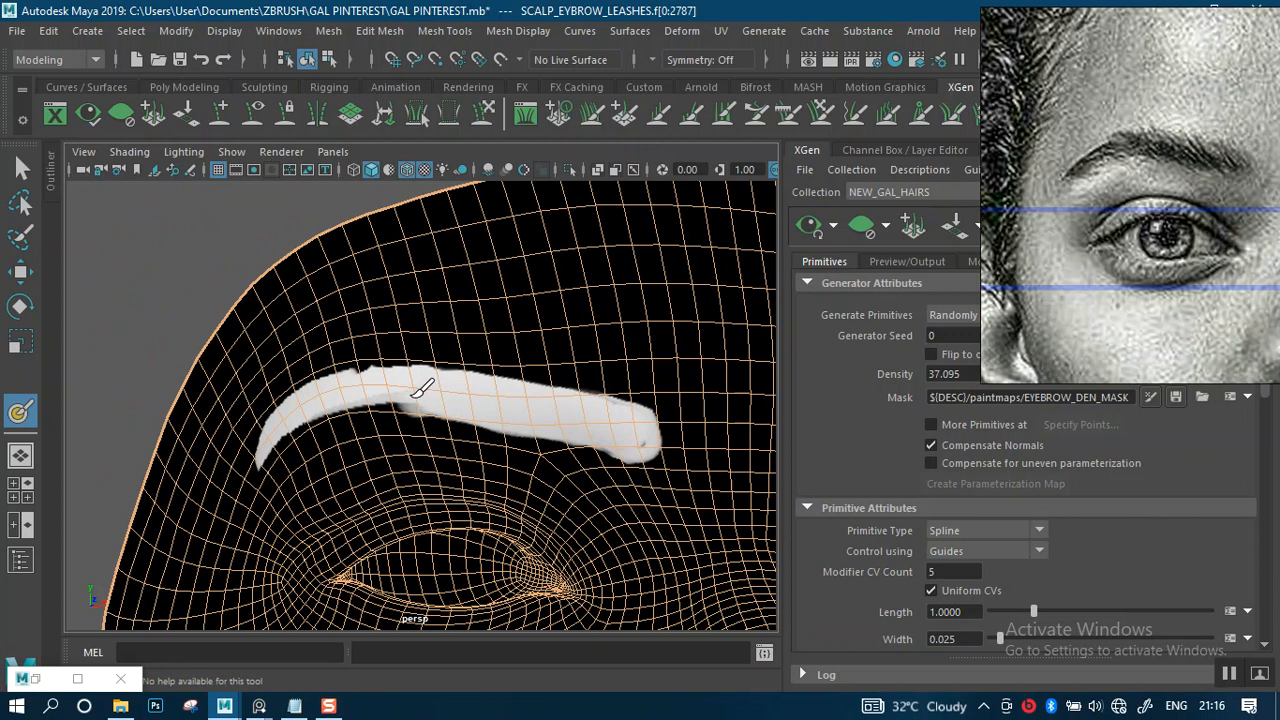
scroll(563, 409, "down", 3)
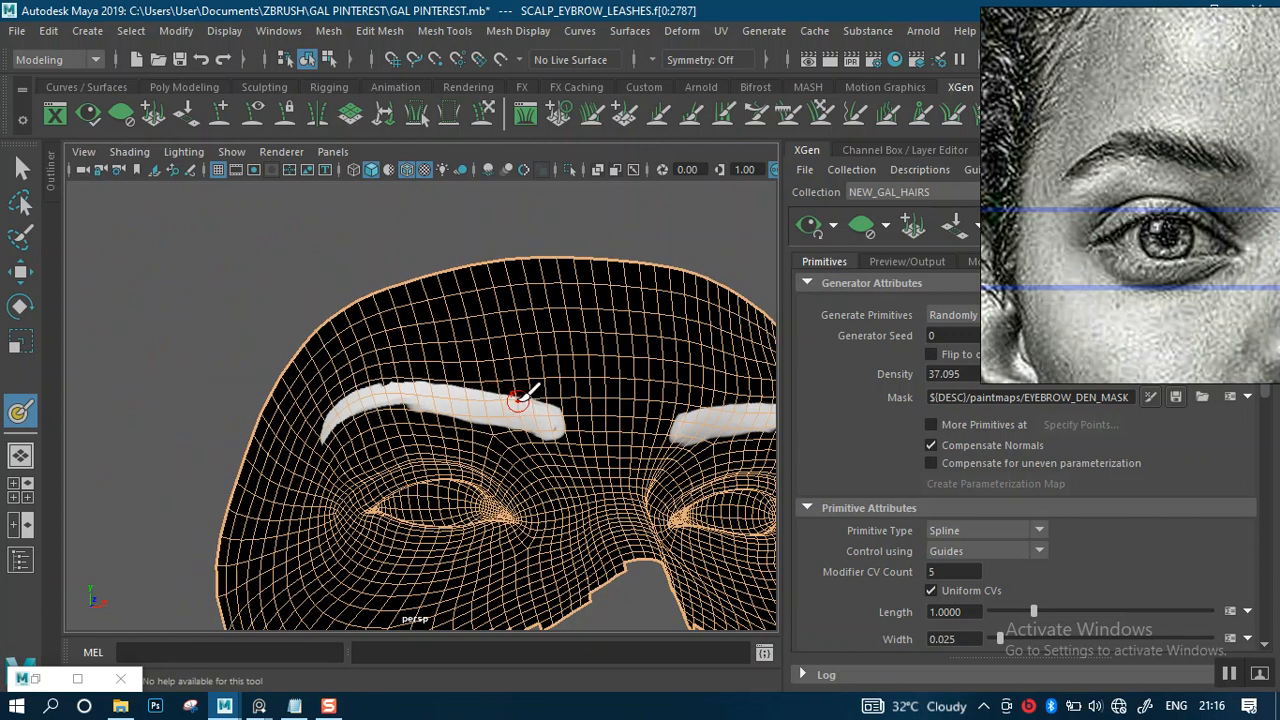
scroll(518, 398, "up", 4)
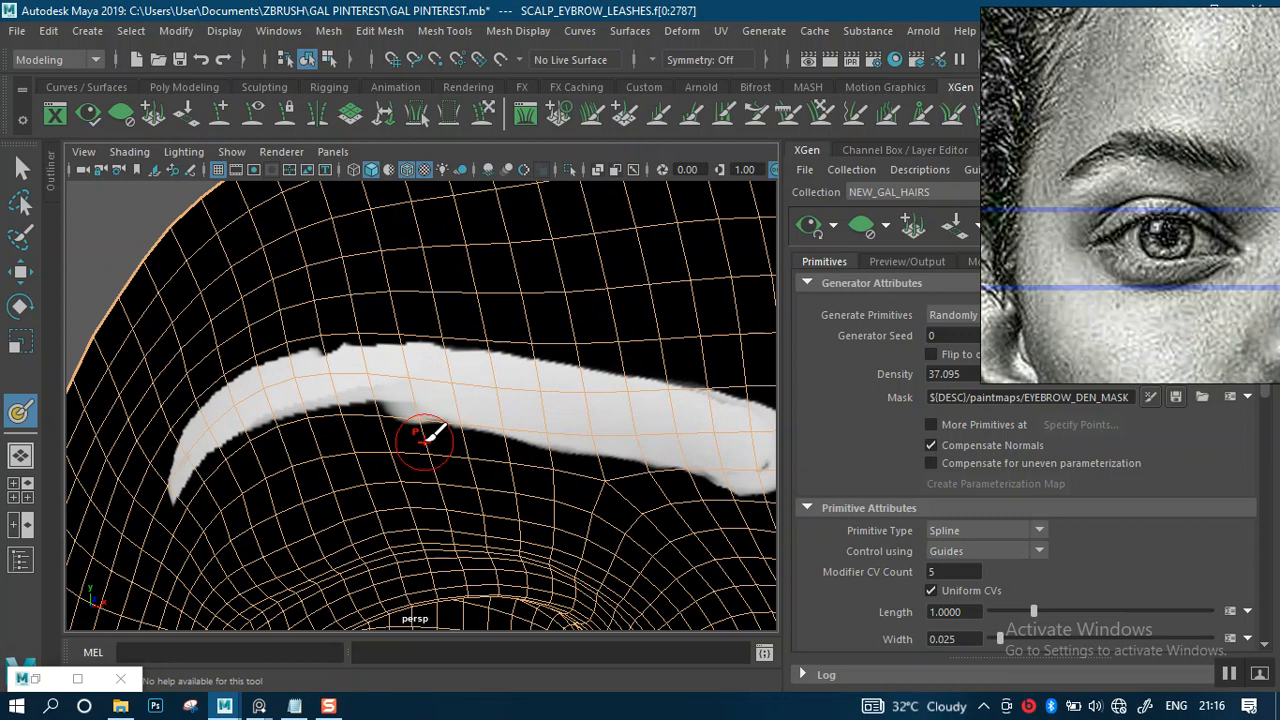
right_click_drag(519, 441, 463, 410, "alt")
left_click_drag(463, 410, 490, 416, "alt")
middle_click_drag(474, 409, 454, 401, "alt")
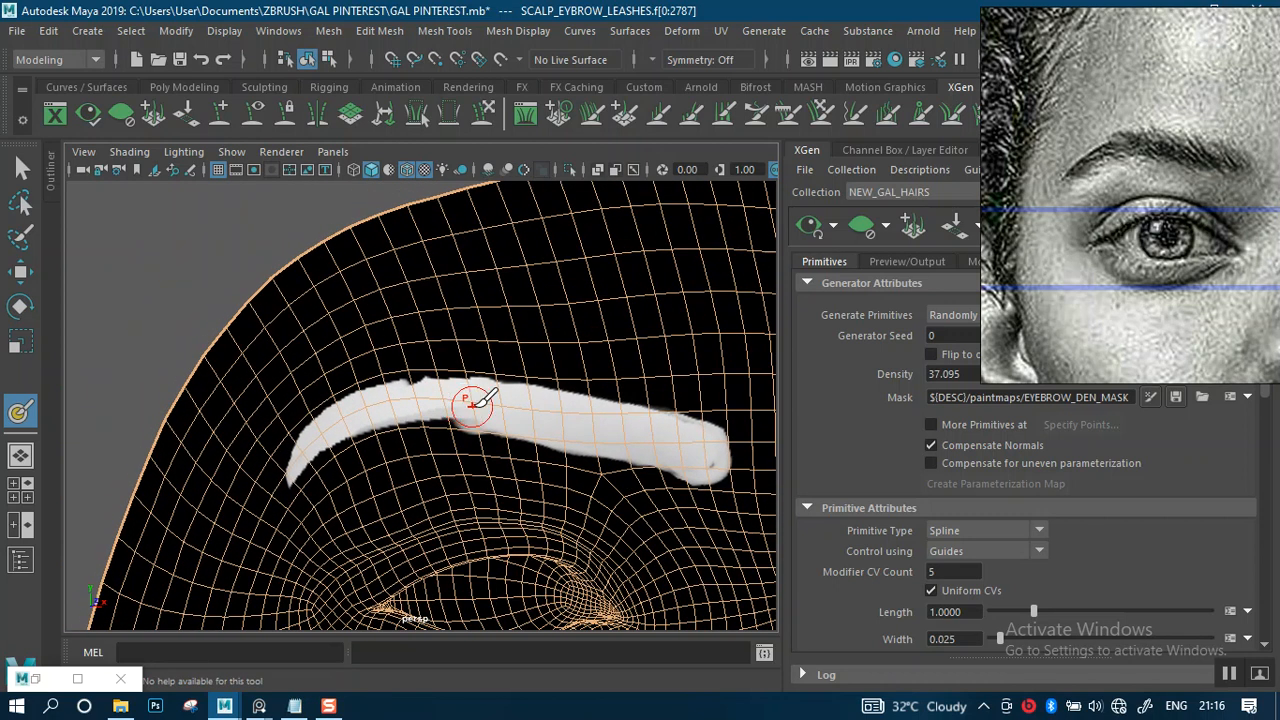
right_click_drag(474, 406, 502, 438, "alt")
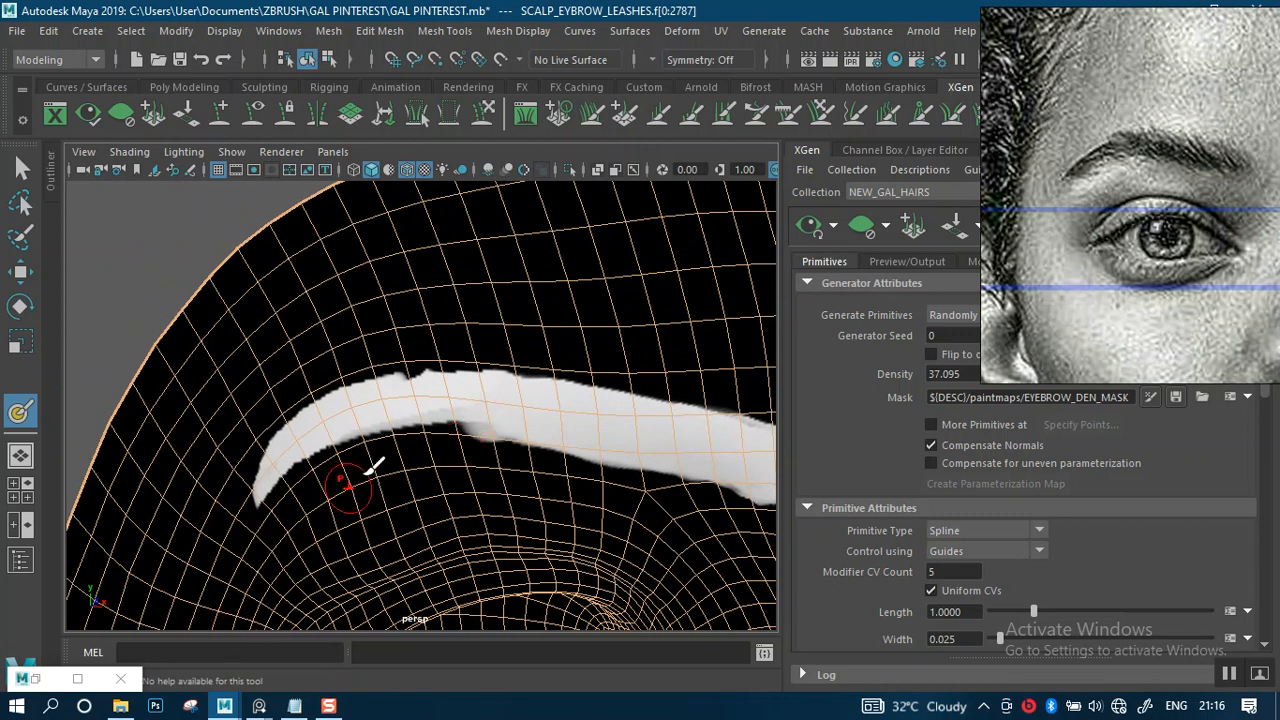
middle_click_drag(510, 410, 462, 415, "alt")
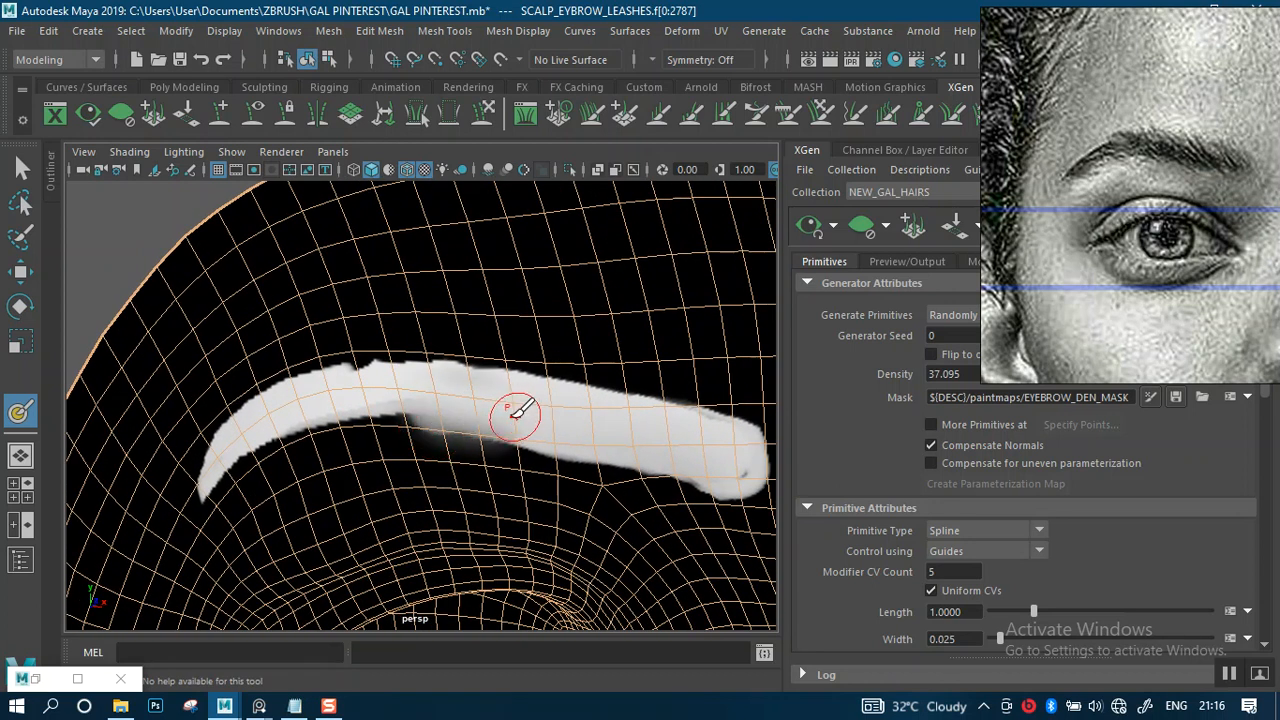
Step: Undo the last soft paint strokes under the arch of the left eyebrow on the density mask
key("ctrl+z")
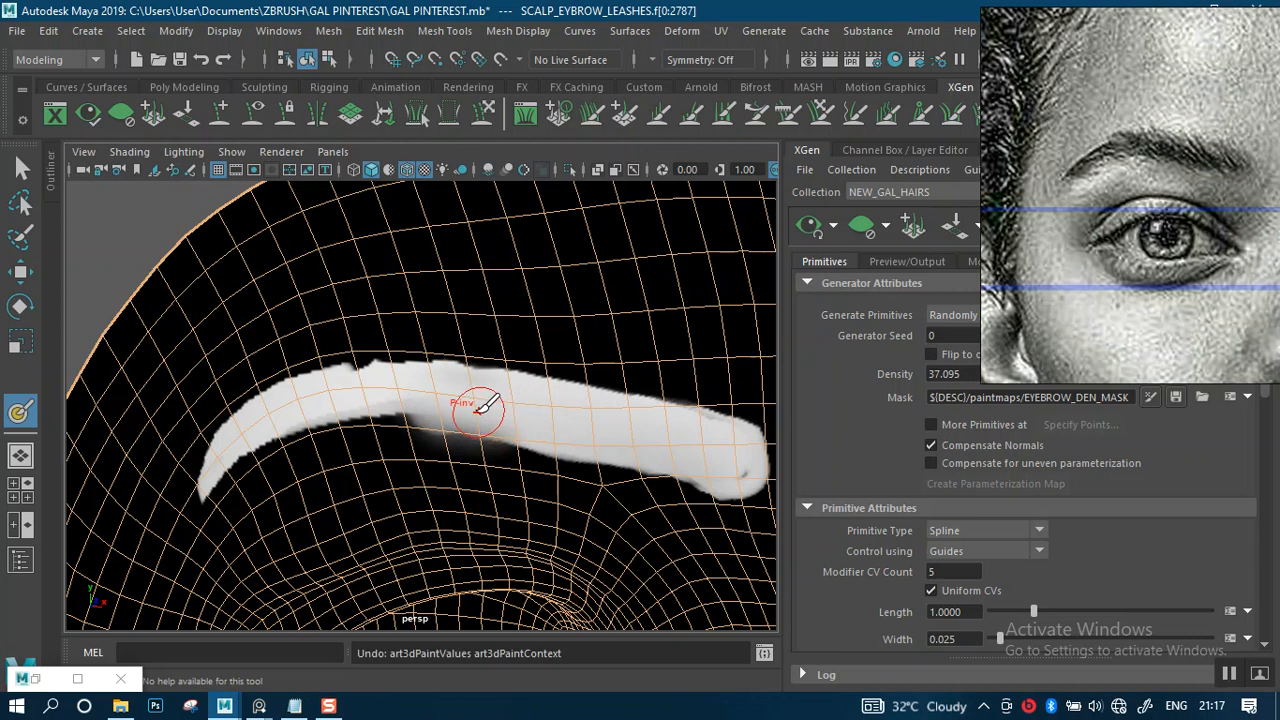
key("ctrl+z")
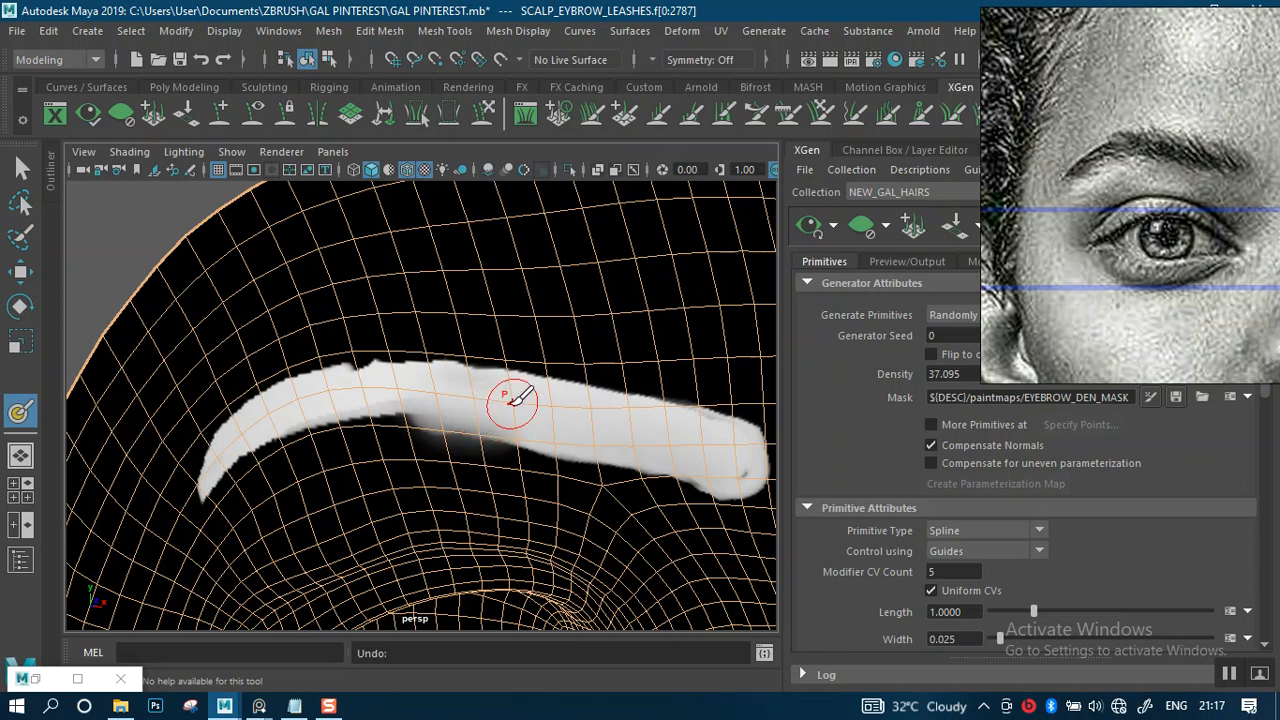
scroll(507, 408, "up", 2)
key("ctrl+z")
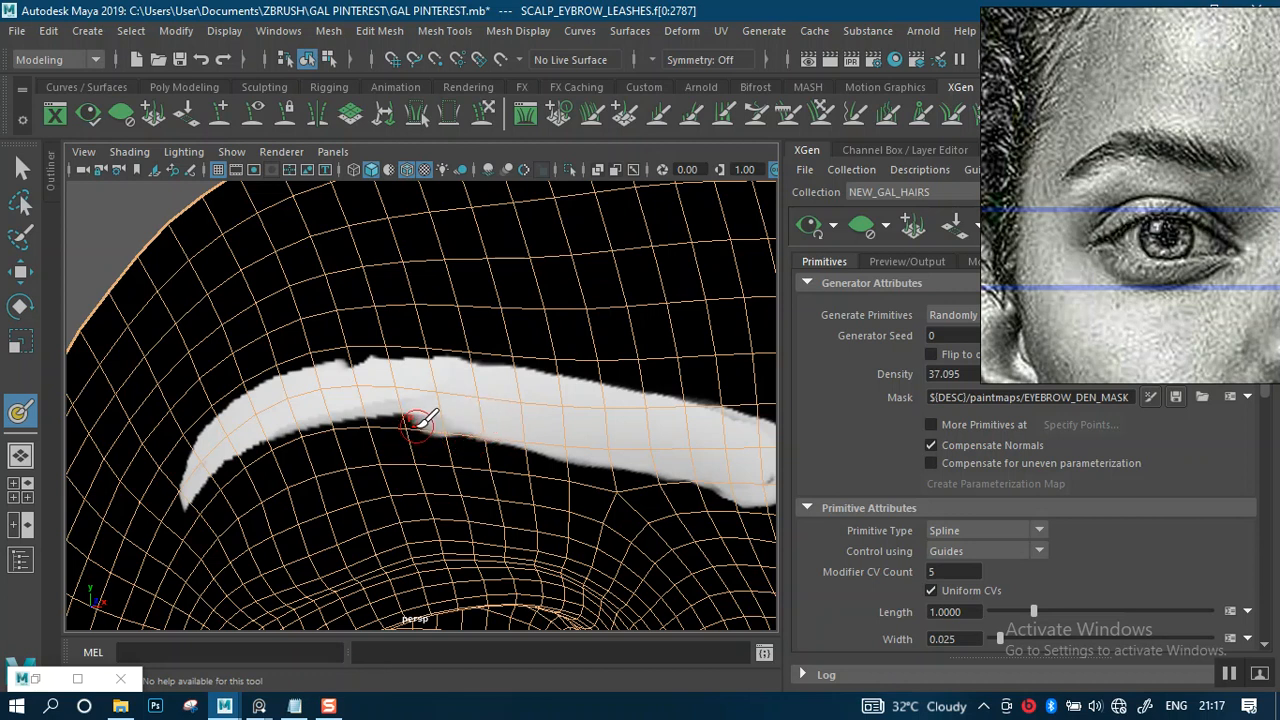
Step: Try to soften the lower edge of the left eyebrow's density mask with brush strokes
left_click_drag(432, 413, 522, 420)
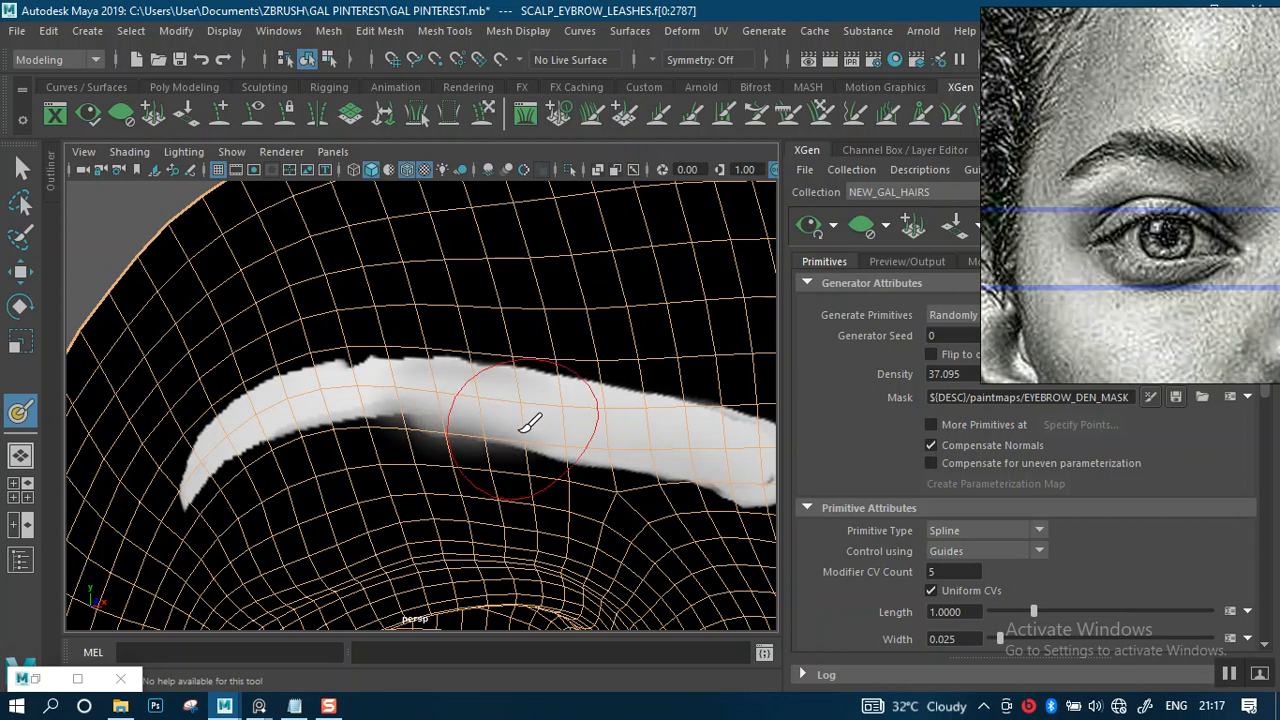
right_click_drag(505, 430, 524, 491, "alt")
key("ctrl+z")
key("ctrl+z")
key("ctrl+z")
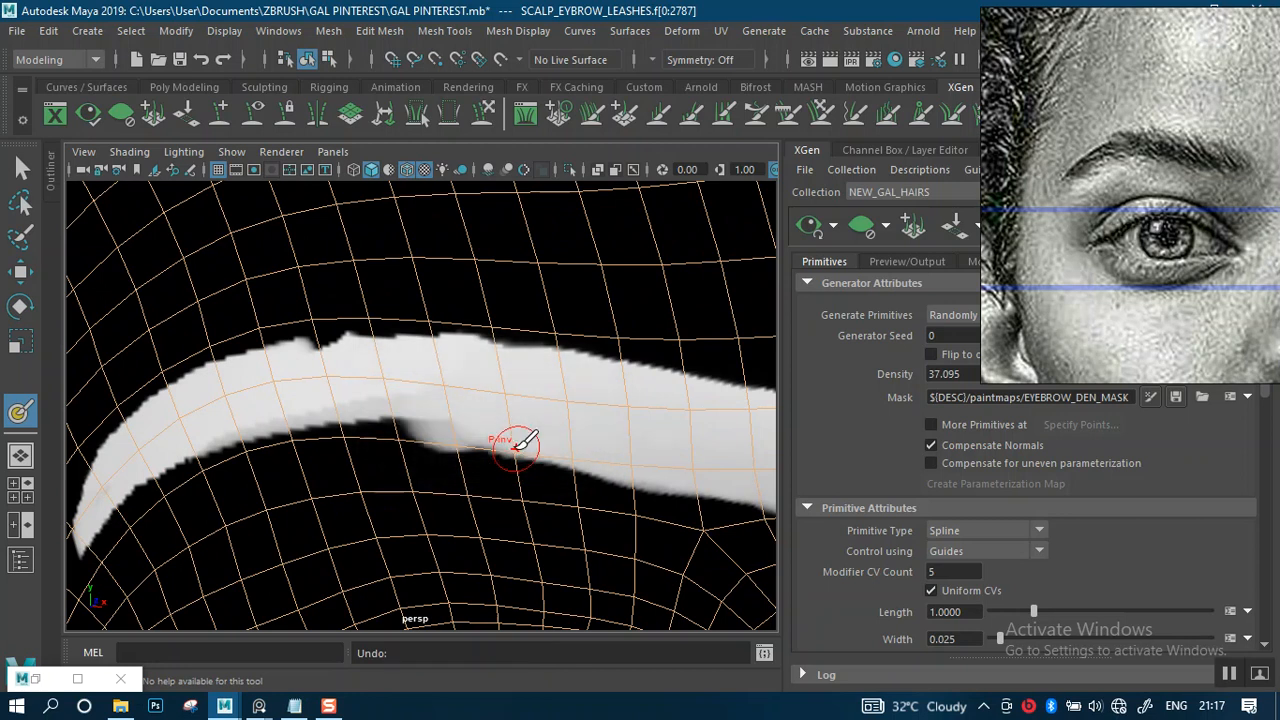
right_click_drag(522, 450, 557, 514, "alt")
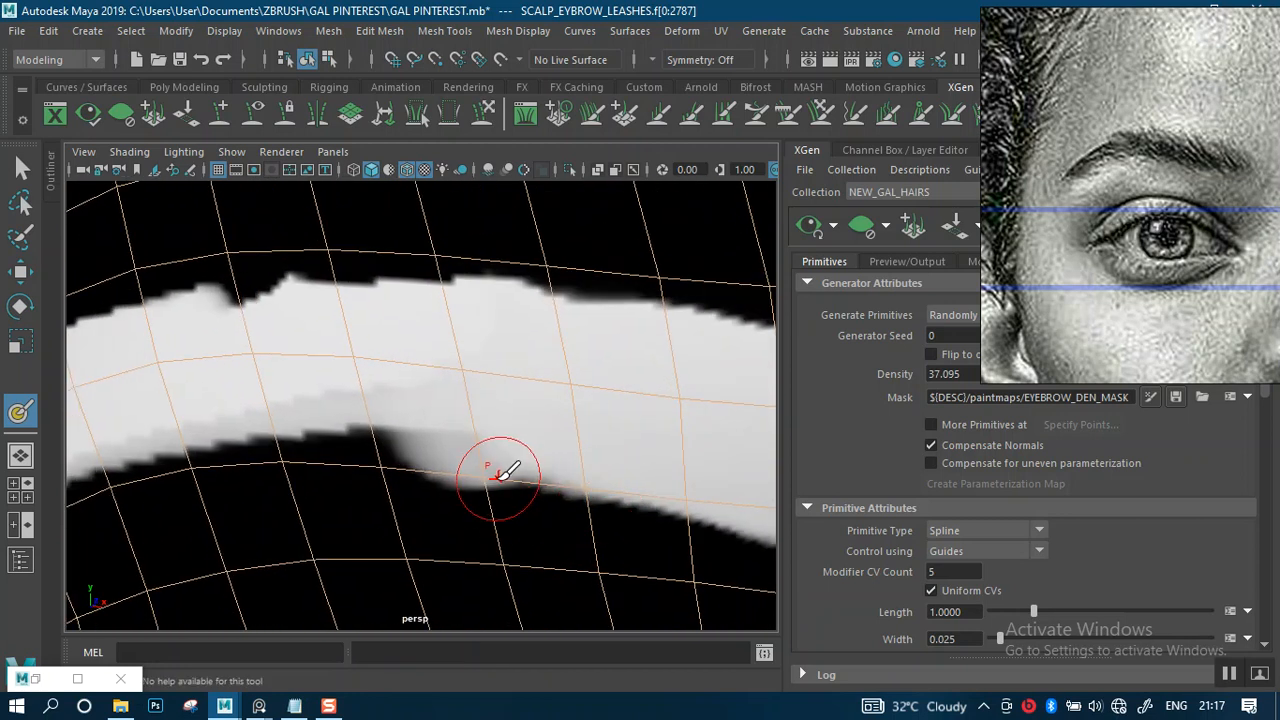
left_click_drag(500, 466, 480, 467)
mouse_move(480, 467)
right_mouse_down("alt")
mouse_move(480, 434)
mouse_move(455, 430)
right_mouse_up("alt")
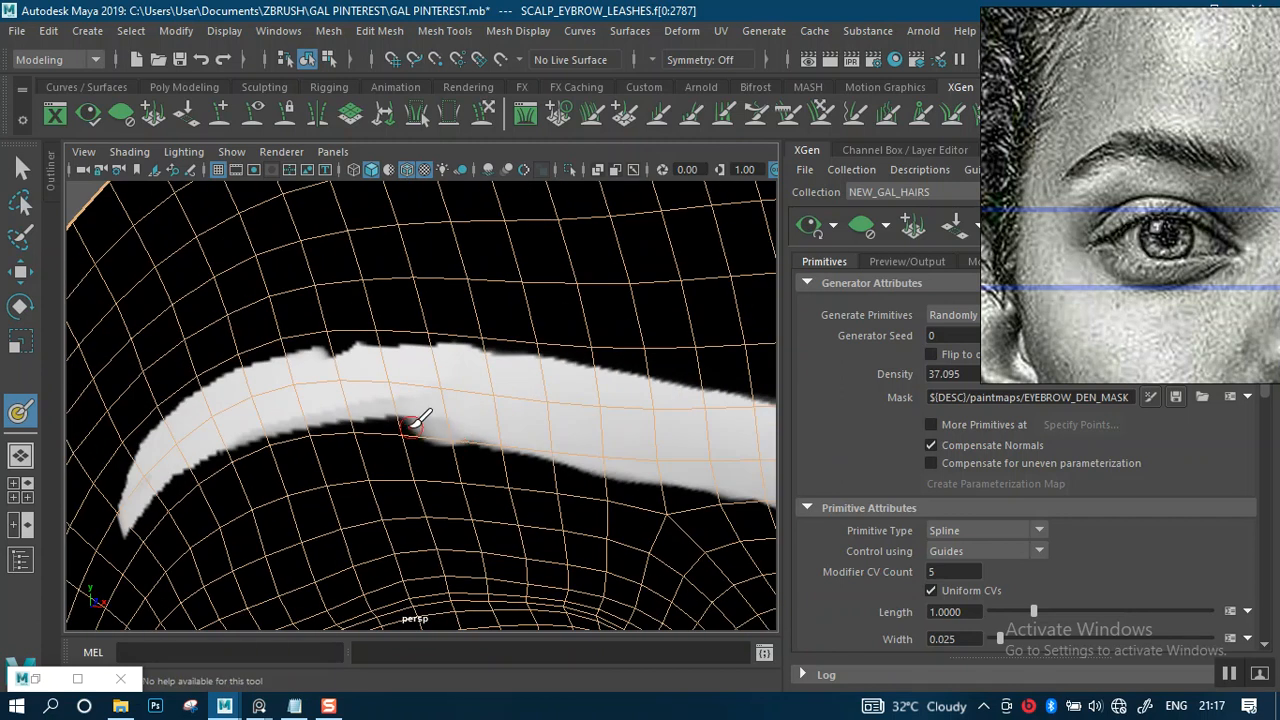
left_click_drag(414, 418, 362, 418)
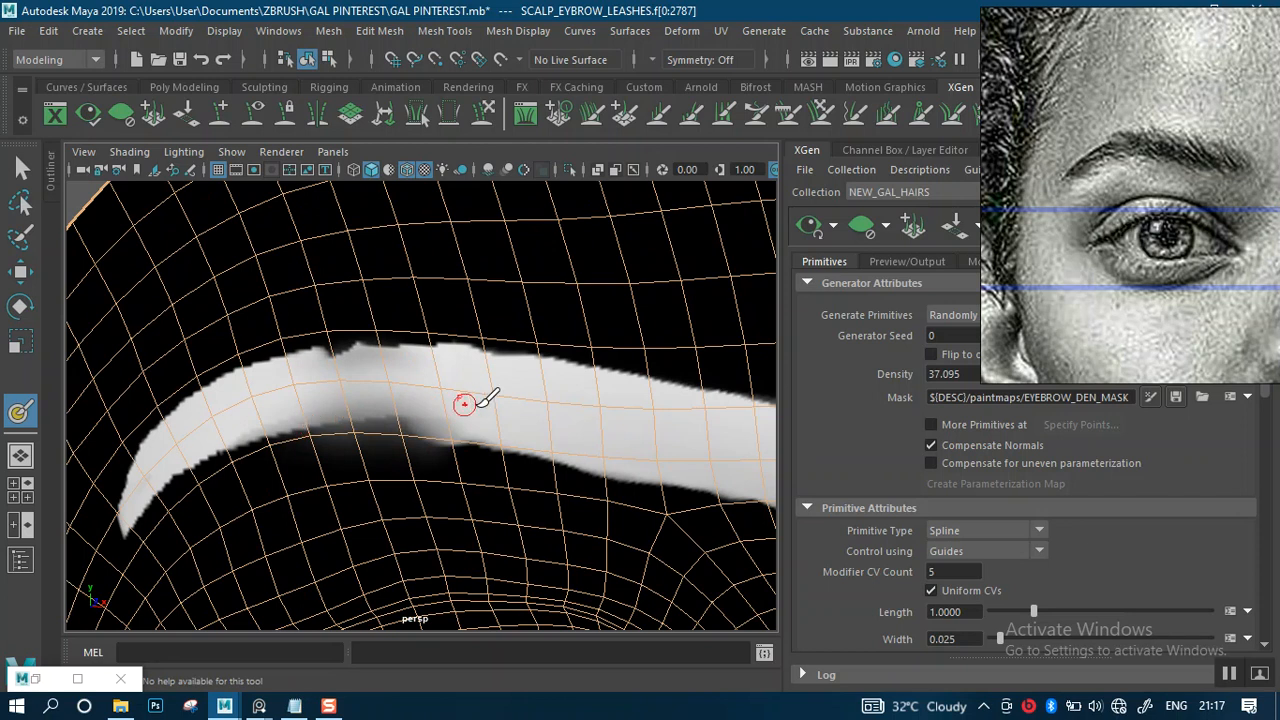
key("ctrl+z")
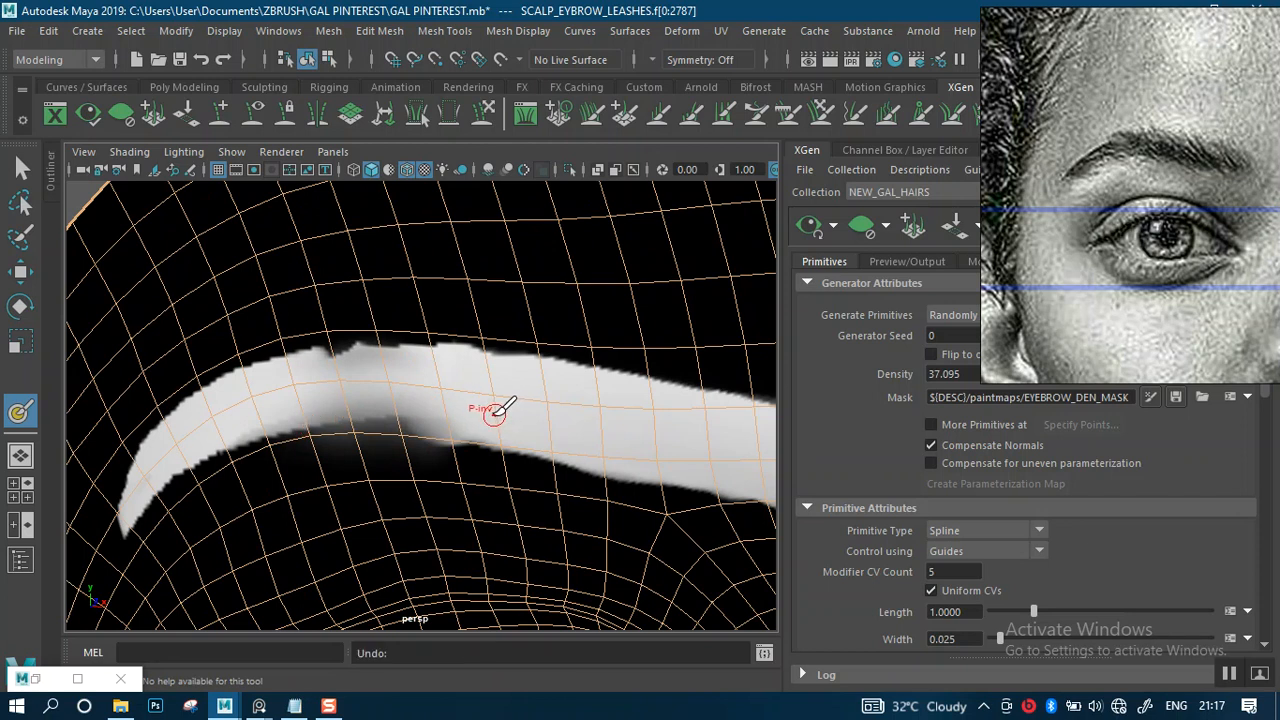
key("ctrl+z")
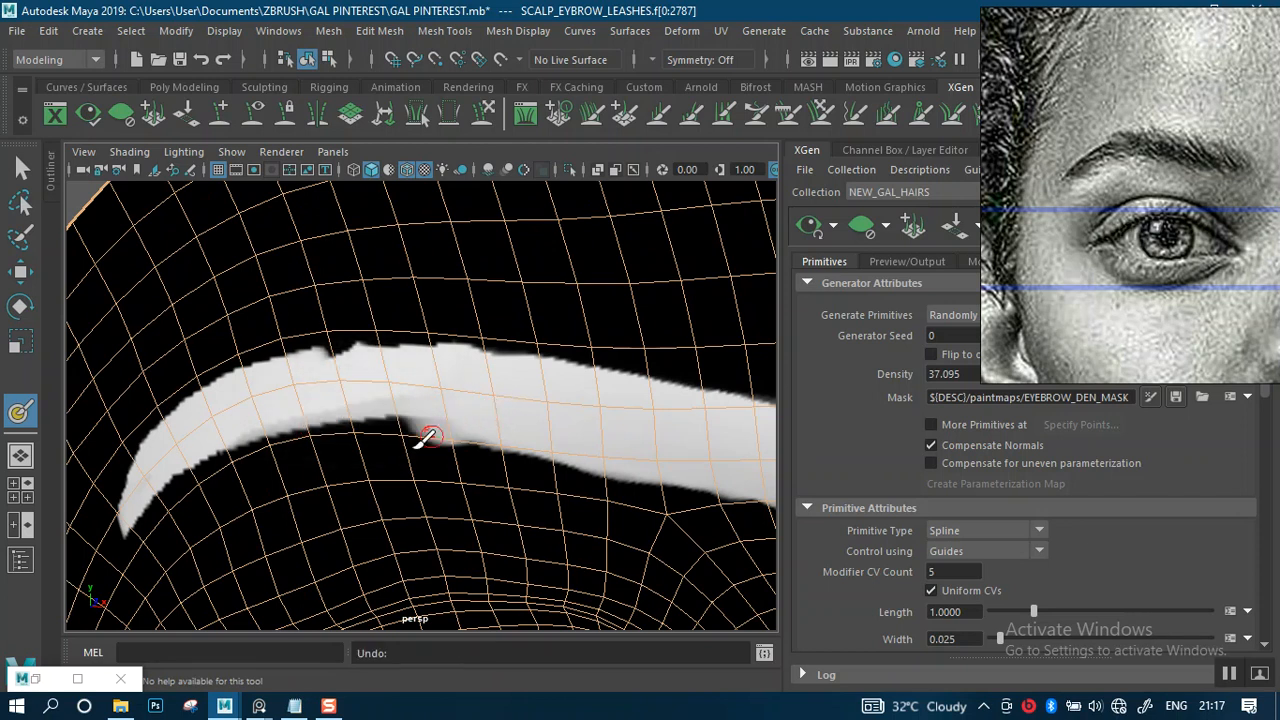
Step: Set the 3D Paint Tool's paint operation to the Paint Effects Blur option
left_click(77, 678)
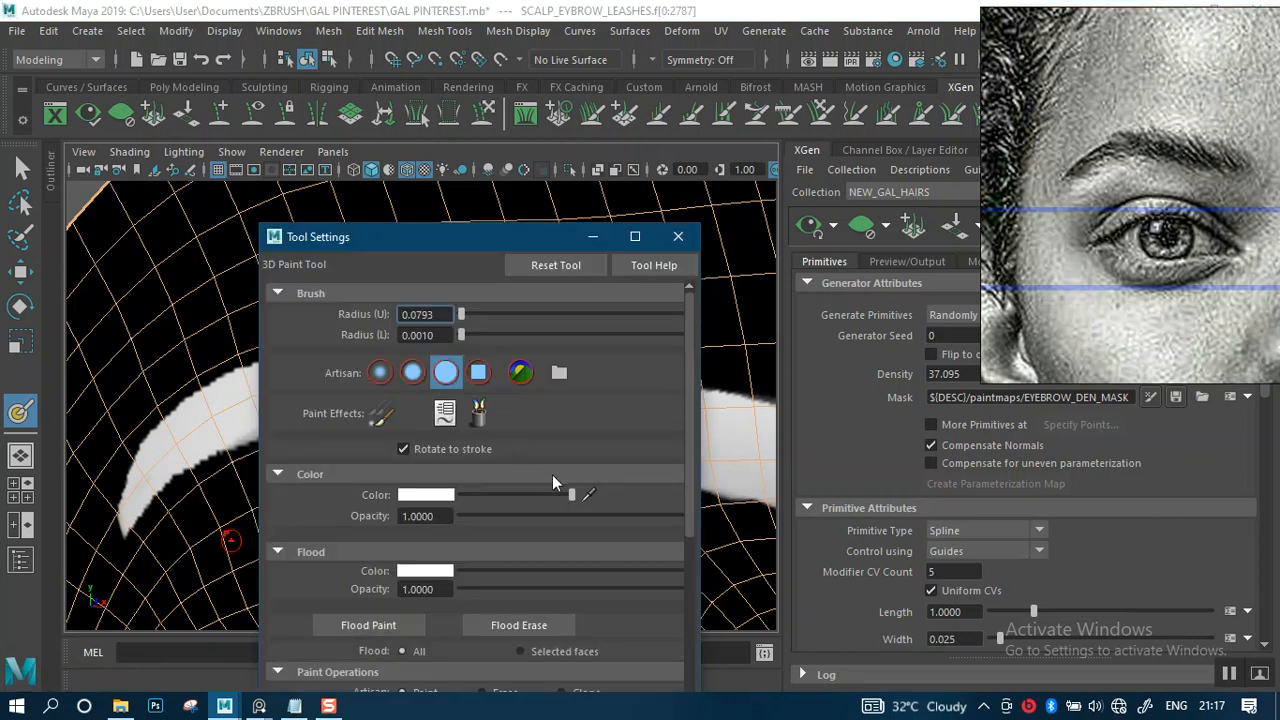
left_click_drag(683, 486, 680, 710)
left_click_drag(420, 246, 403, 172)
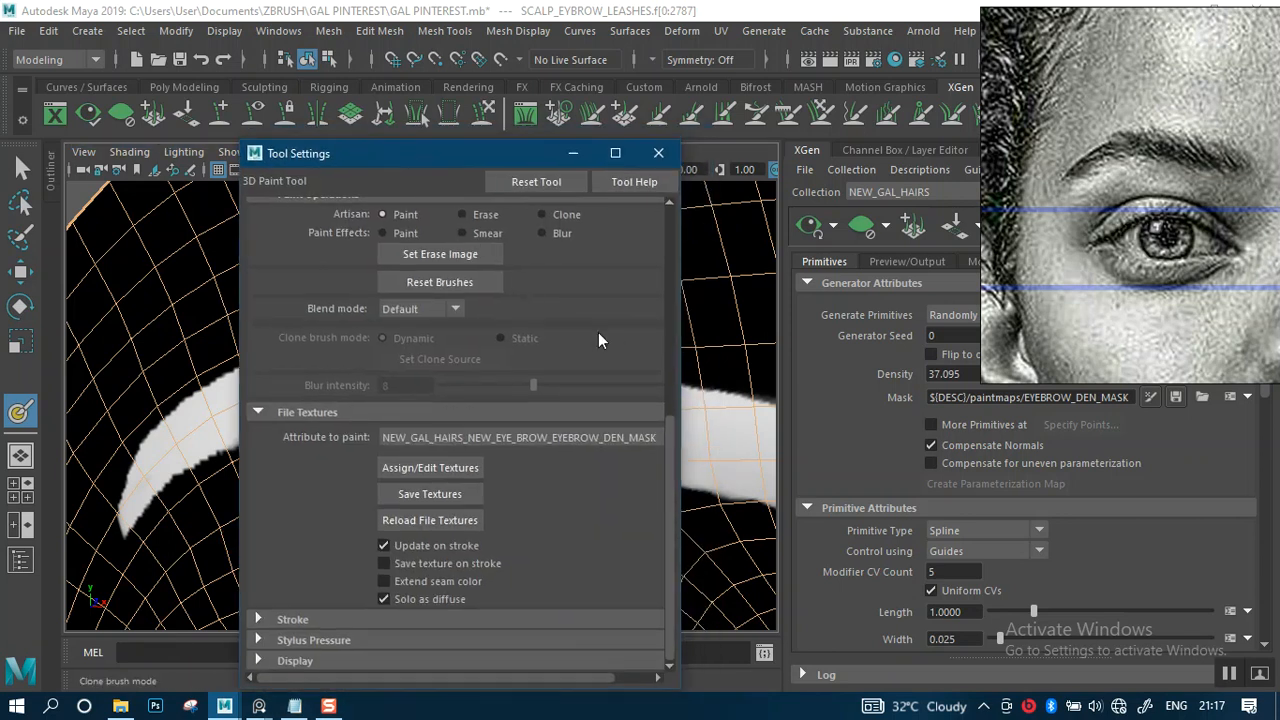
mouse_move(672, 482)
left_mouse_down()
mouse_move(648, 265)
mouse_move(689, 515)
left_mouse_up()
left_click(292, 619)
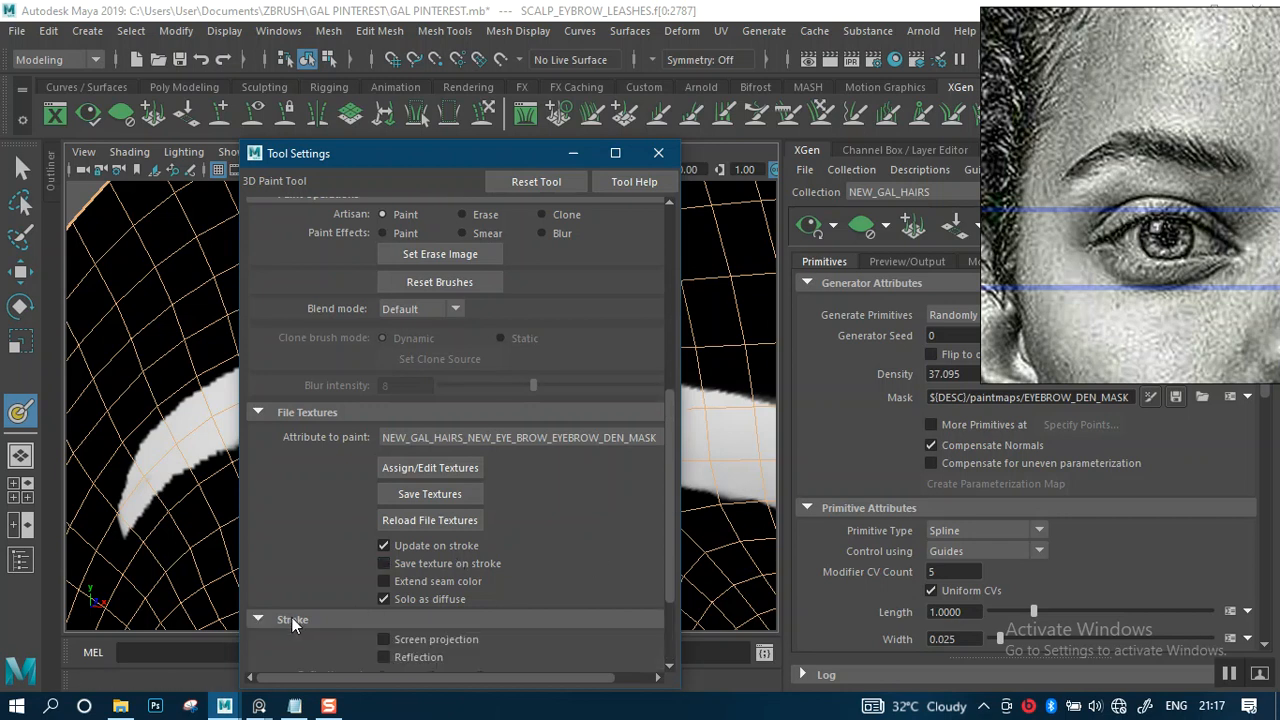
left_click_drag(672, 583, 670, 395)
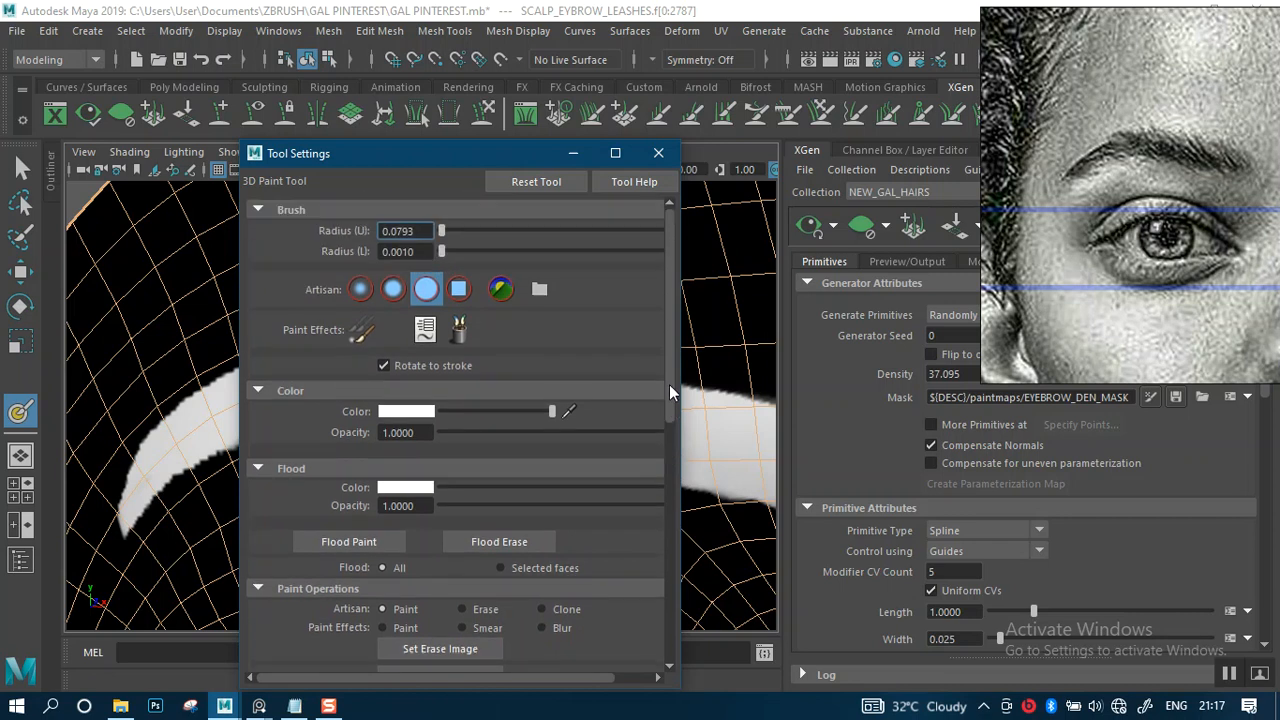
mouse_move(670, 384)
left_mouse_down()
mouse_move(673, 429)
mouse_move(592, 514)
left_mouse_up()
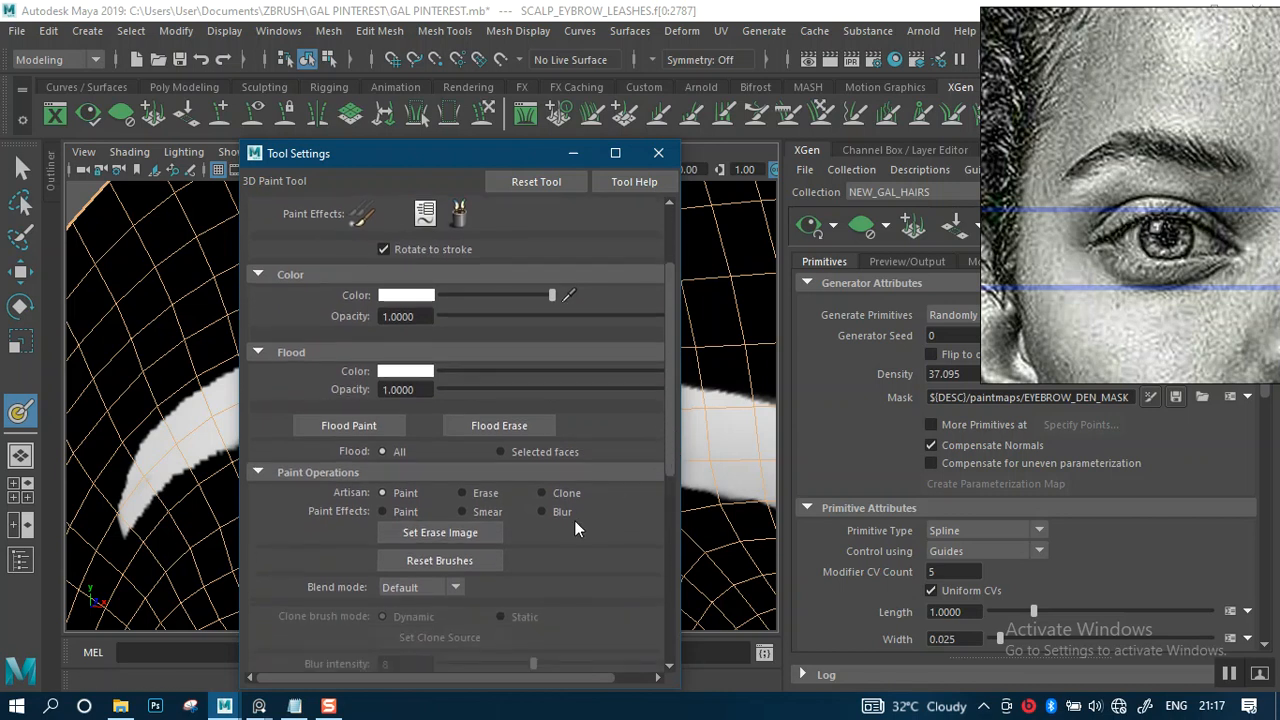
left_click(541, 511)
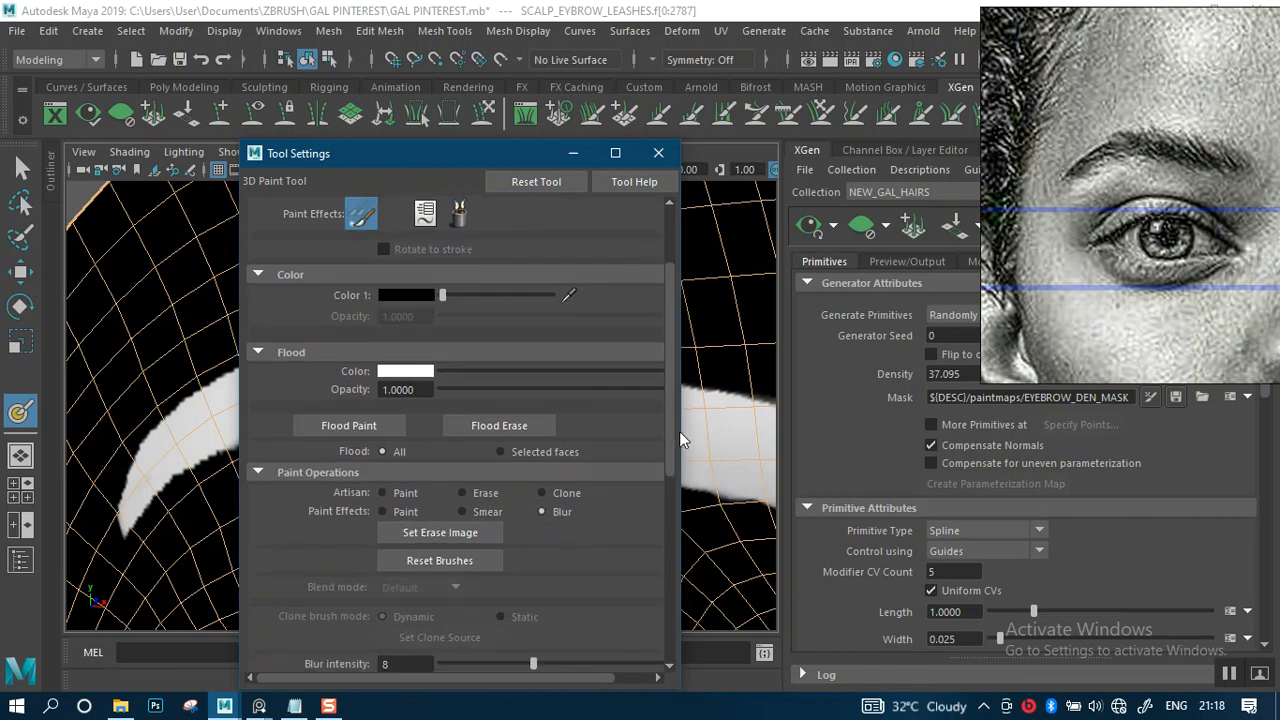
left_click(572, 153)
Step: Resize the brush and blur the left eyebrow mask along its lower edge, upper edge and inner end
right_click_drag(494, 430, 461, 409, "alt")
mouse_move(461, 409)
left_mouse_down("alt")
mouse_move(474, 400)
mouse_move(482, 415)
mouse_move(405, 426)
left_mouse_up("alt")
key("b")
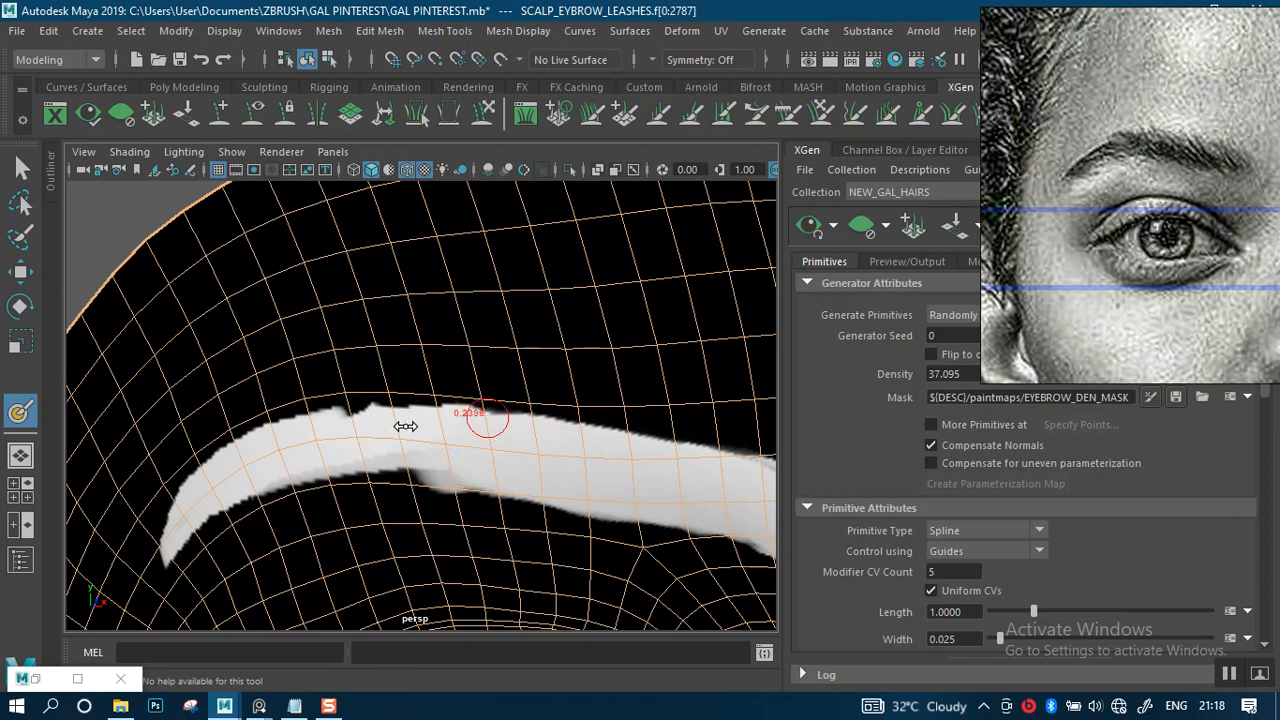
mouse_move(528, 451)
left_mouse_down("alt")
mouse_move(520, 440)
mouse_move(548, 455)
mouse_move(457, 394)
mouse_move(409, 399)
mouse_move(484, 389)
mouse_move(386, 386)
mouse_move(337, 391)
mouse_move(371, 389)
mouse_move(352, 402)
mouse_move(392, 390)
mouse_move(208, 470)
left_mouse_up("alt")
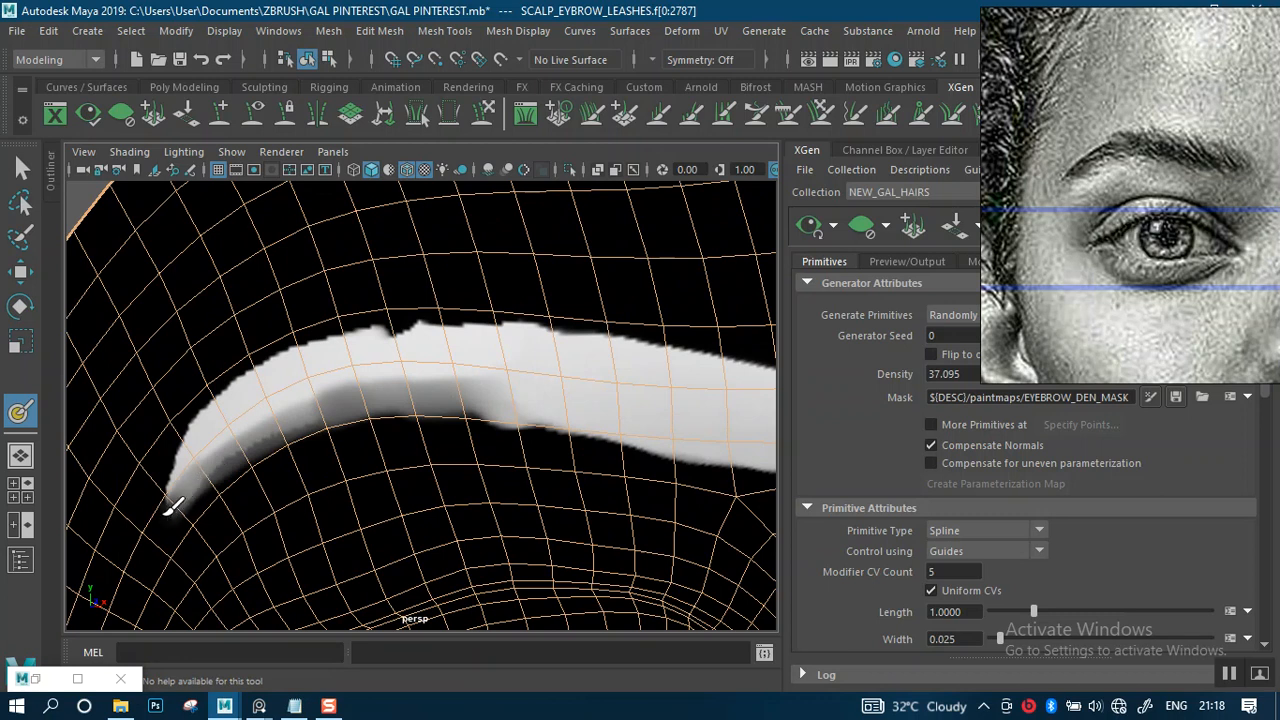
mouse_move(178, 460)
left_mouse_down()
mouse_move(210, 412)
mouse_move(289, 345)
mouse_move(350, 330)
mouse_move(540, 325)
mouse_move(678, 351)
left_mouse_up()
mouse_move(666, 392)
middle_mouse_down("alt")
mouse_move(491, 409)
mouse_move(375, 402)
mouse_move(470, 365)
middle_mouse_up("alt")
mouse_move(387, 321)
left_mouse_down()
mouse_move(471, 323)
mouse_move(406, 323)
mouse_move(637, 384)
mouse_move(667, 401)
mouse_move(680, 443)
mouse_move(660, 478)
mouse_move(250, 395)
mouse_move(128, 384)
left_mouse_up()
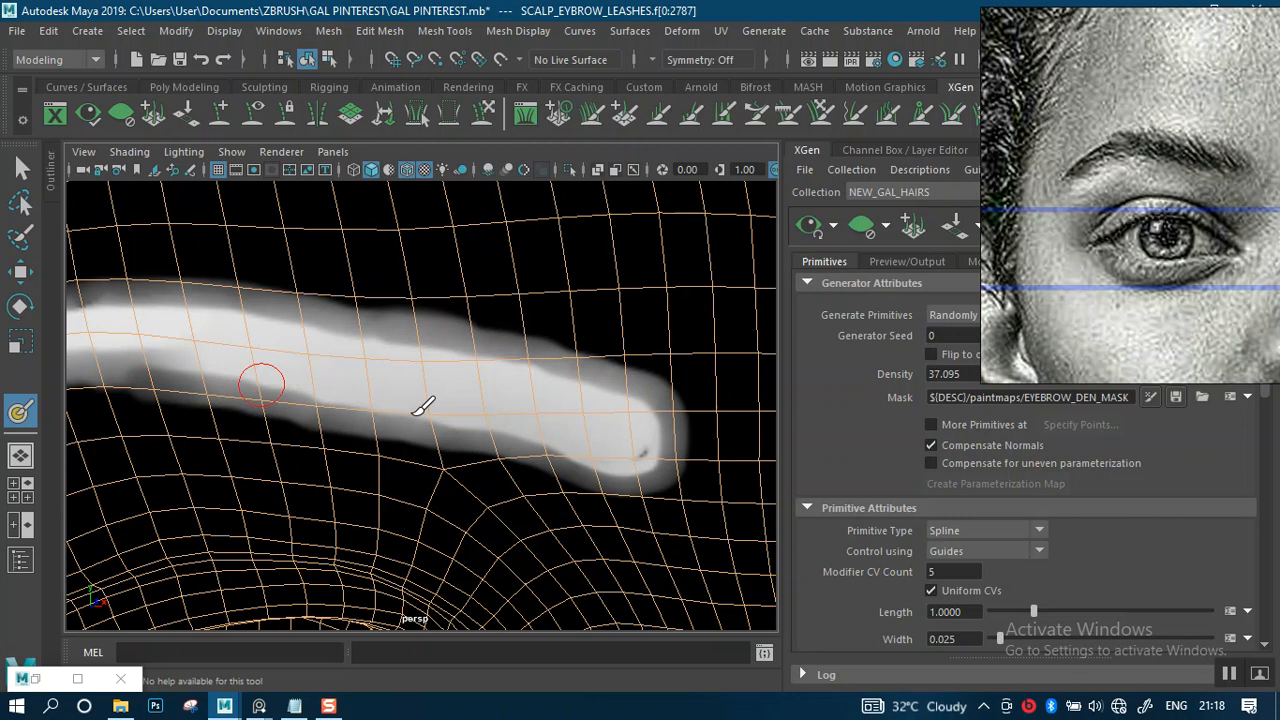
Step: Update the XGen preview of the eyebrow hairs and turn off the wireframe on the shaded mesh
right_click_drag(412, 415, 388, 337, "alt")
middle_click_drag(407, 382, 465, 366, "alt")
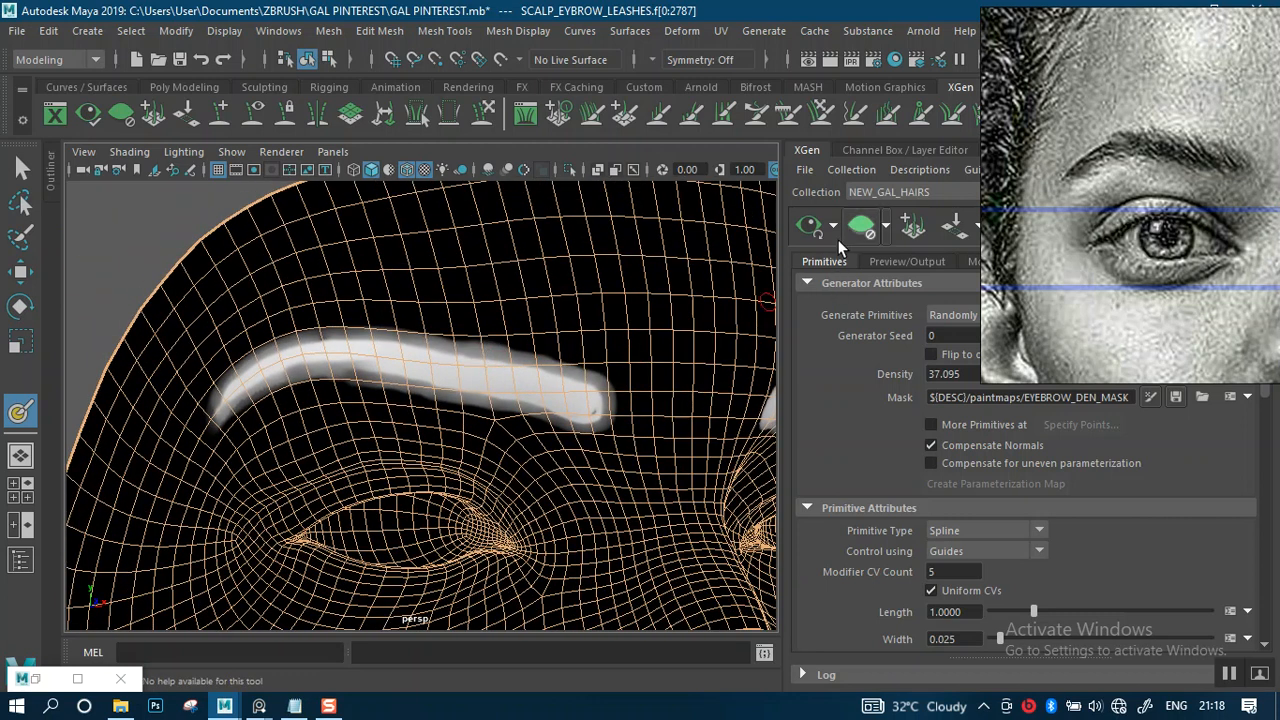
left_click(810, 225)
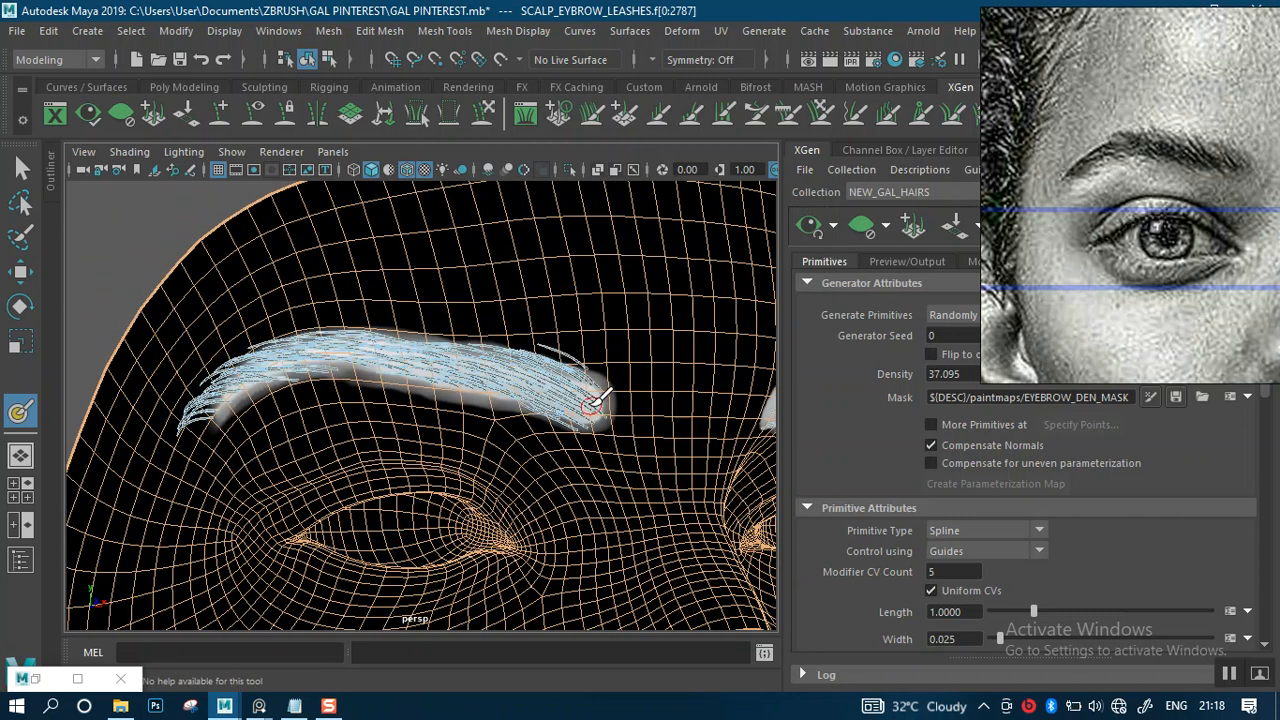
right_click_drag(590, 342, 620, 470, "alt")
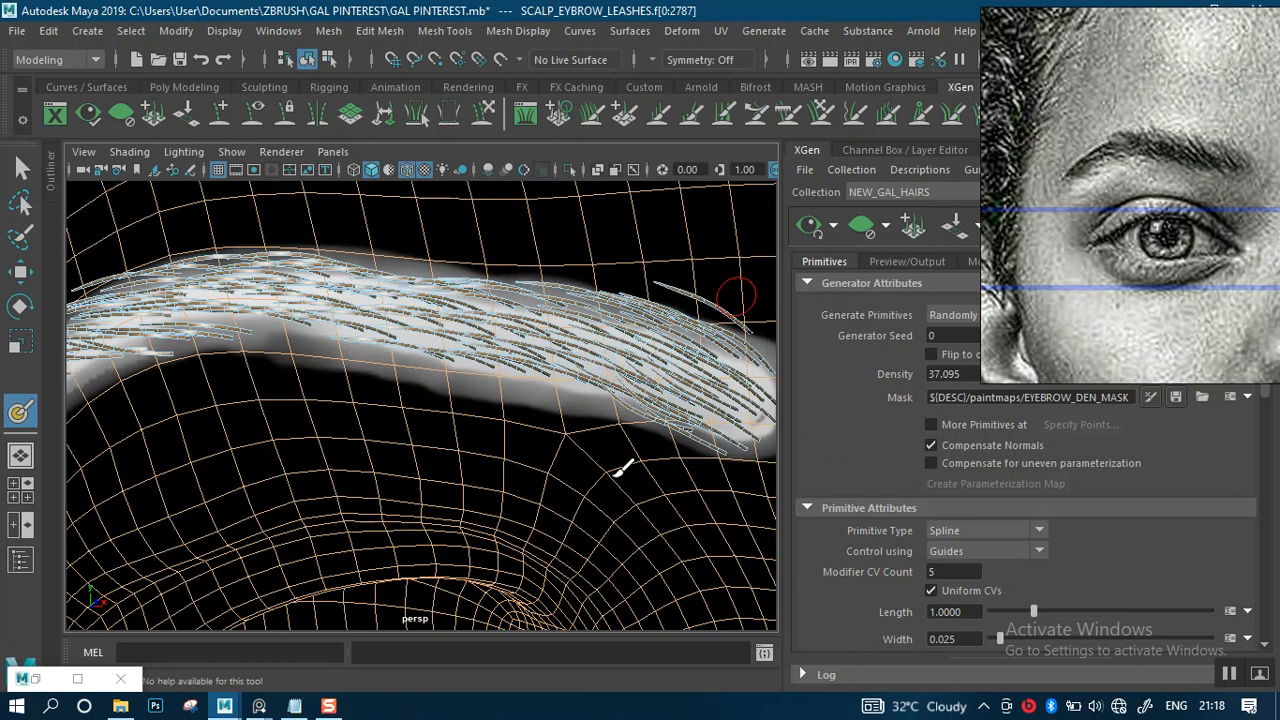
left_click(408, 172)
right_click_drag(586, 414, 517, 309, "alt")
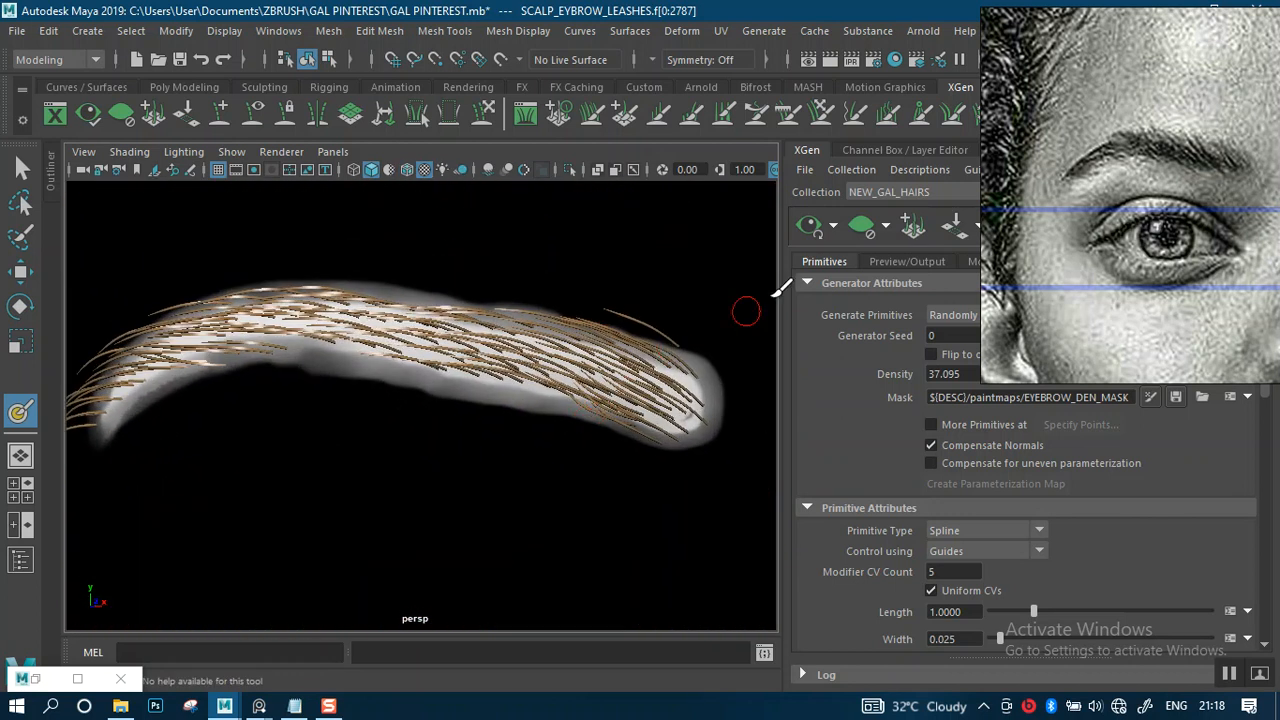
Step: Examine how the previewed hairs of the left eyebrow spread over the blurred mask, including the outer tail
right_click_drag(700, 306, 582, 374, "alt")
left_click_drag(582, 374, 562, 373, "alt")
right_click_drag(598, 400, 535, 354, "alt")
middle_click_drag(550, 417, 519, 329, "alt")
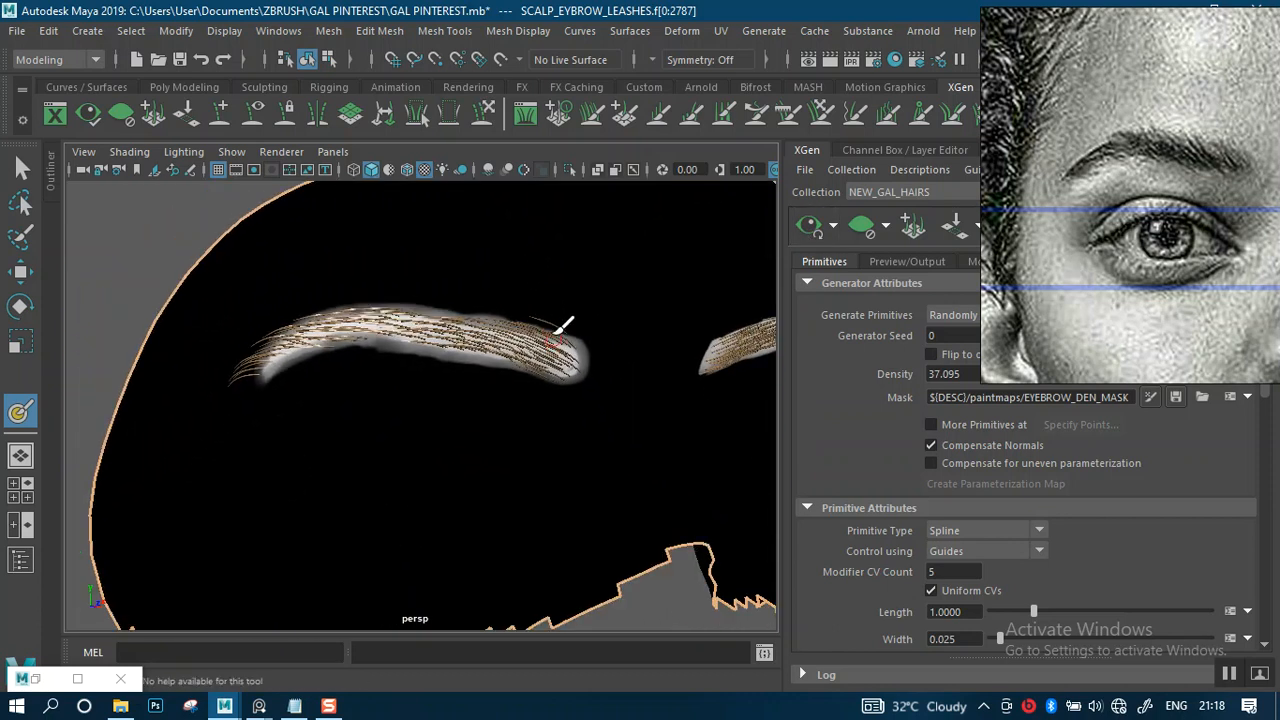
right_click_drag(563, 325, 583, 426, "alt")
middle_click_drag(583, 426, 586, 360, "alt")
mouse_move(586, 360)
left_mouse_down("alt")
mouse_move(526, 391)
mouse_move(449, 371)
mouse_move(589, 363)
left_mouse_up("alt")
right_click_drag(589, 363, 598, 411, "alt")
middle_click_drag(541, 384, 654, 383, "alt")
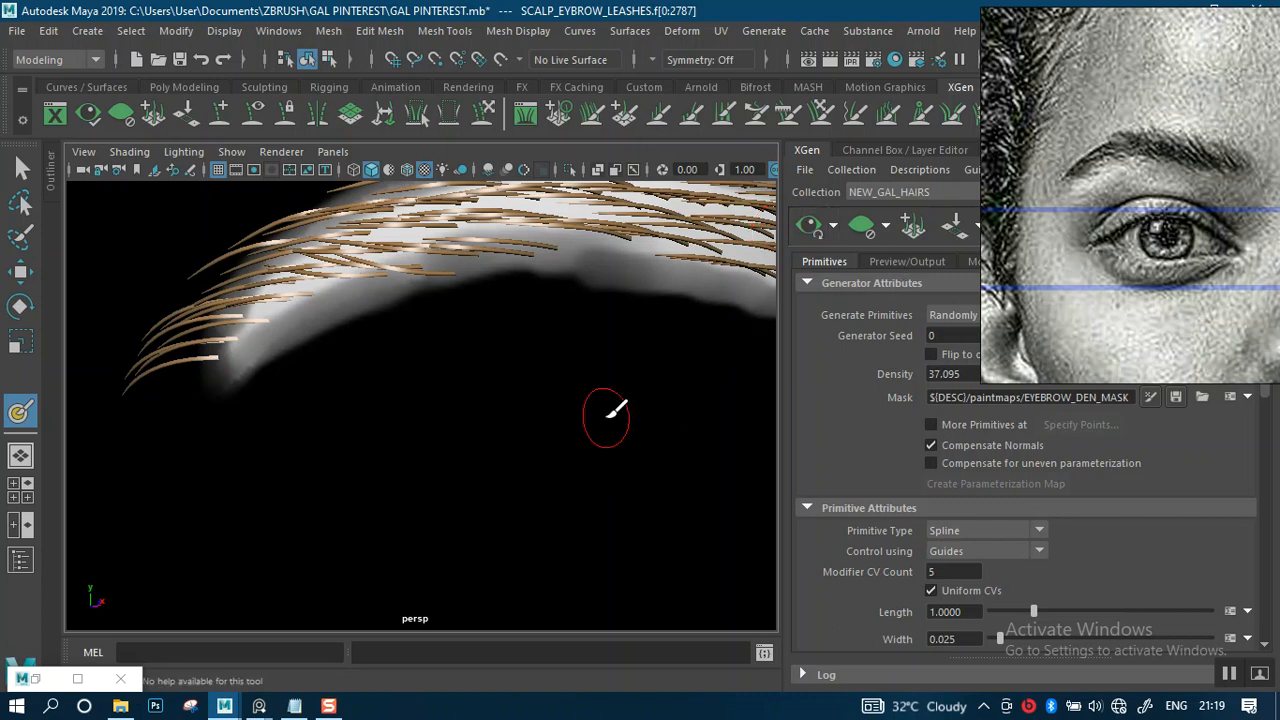
right_click_drag(634, 437, 583, 345, "alt")
middle_click_drag(583, 345, 420, 368, "alt")
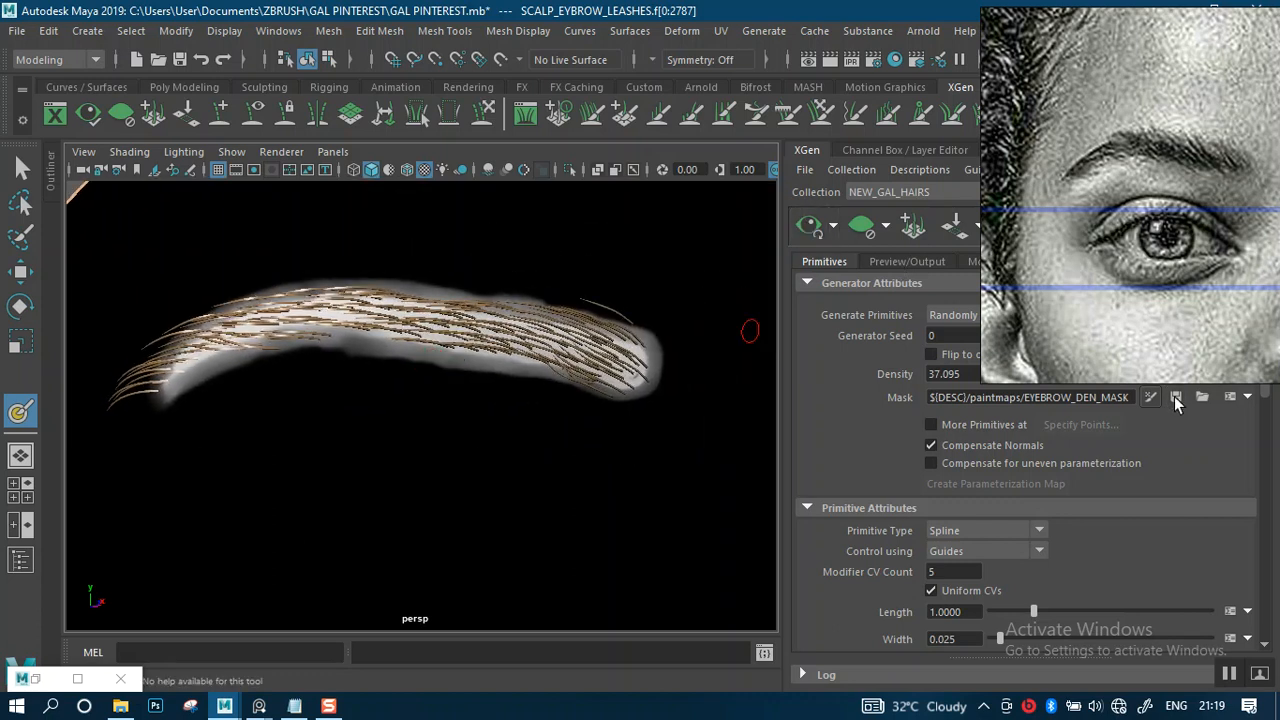
Step: Clear the hair preview and blur the edges of the right eyebrow mask from its inner end to the tail
right_click_drag(451, 360, 490, 340, "alt")
left_click_drag(490, 340, 428, 333, "alt")
mouse_move(500, 355)
middle_mouse_down("alt")
mouse_move(300, 382)
mouse_move(380, 363)
middle_mouse_up("alt")
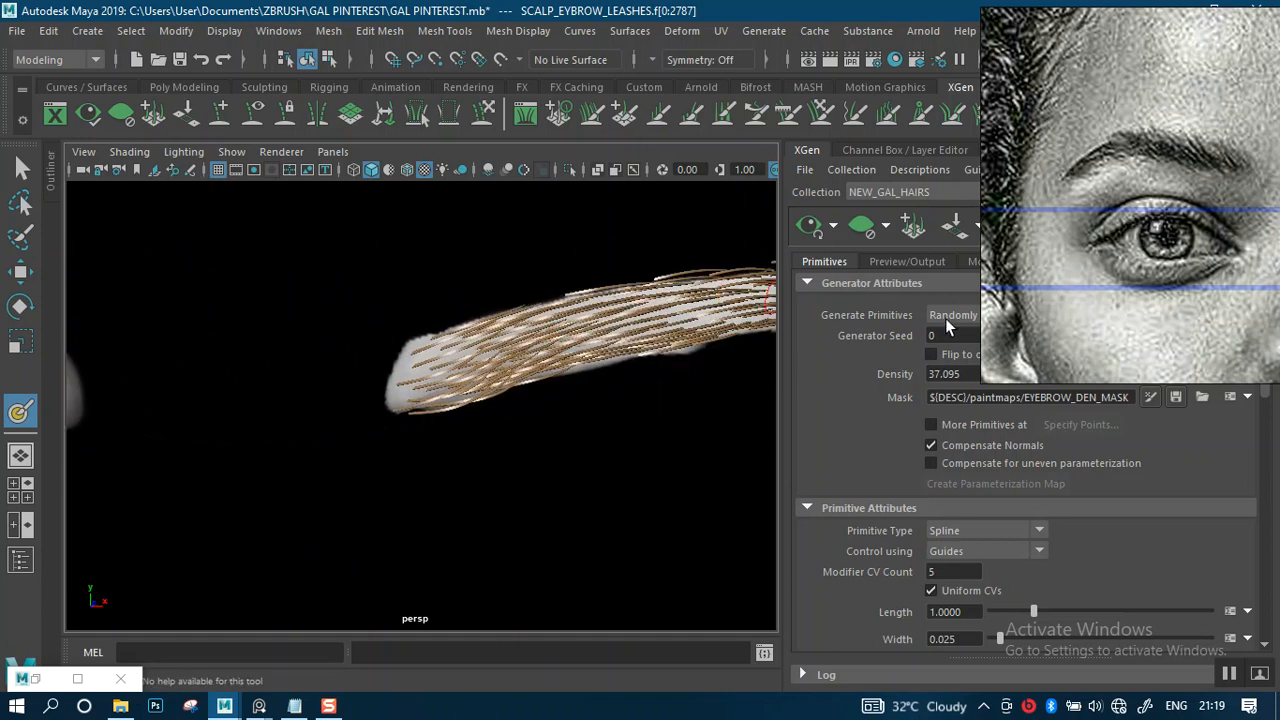
left_click(861, 229)
mouse_move(474, 375)
right_mouse_down("alt")
mouse_move(491, 409)
mouse_move(460, 345)
right_mouse_up("alt")
middle_click_drag(460, 345, 446, 388, "alt")
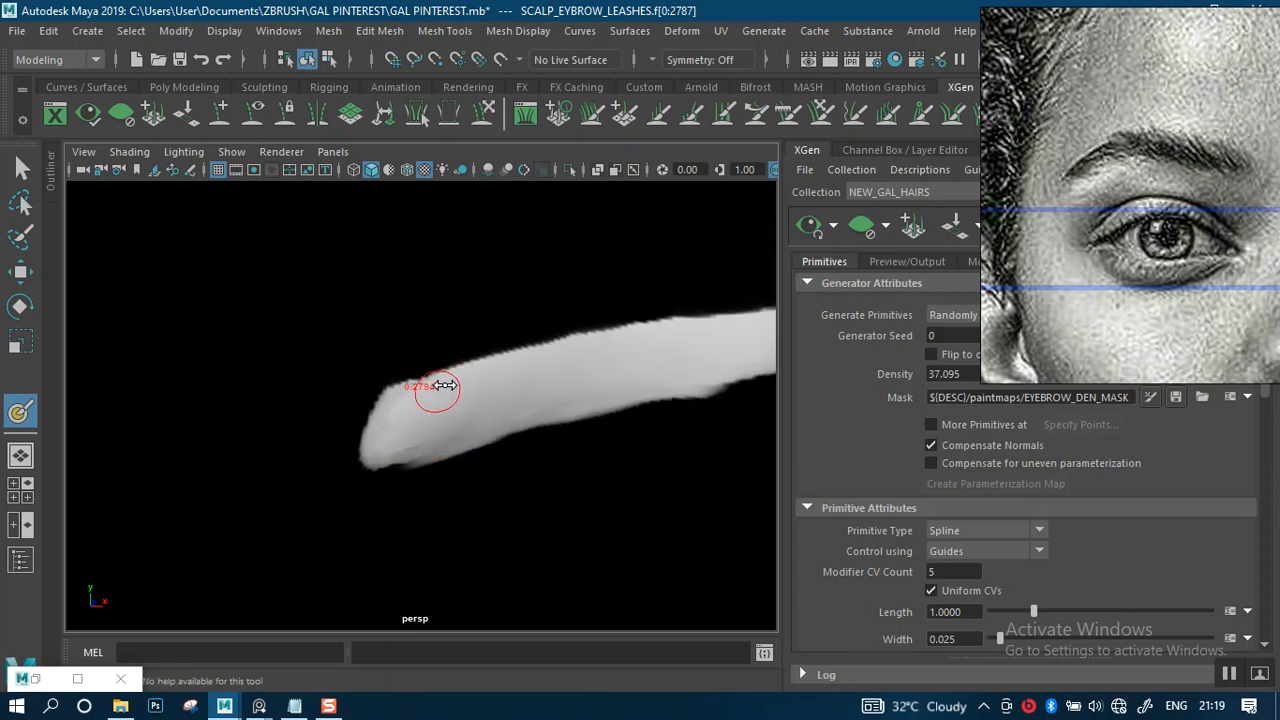
mouse_move(521, 348)
left_mouse_down()
mouse_move(403, 374)
mouse_move(369, 411)
mouse_move(365, 460)
left_mouse_up()
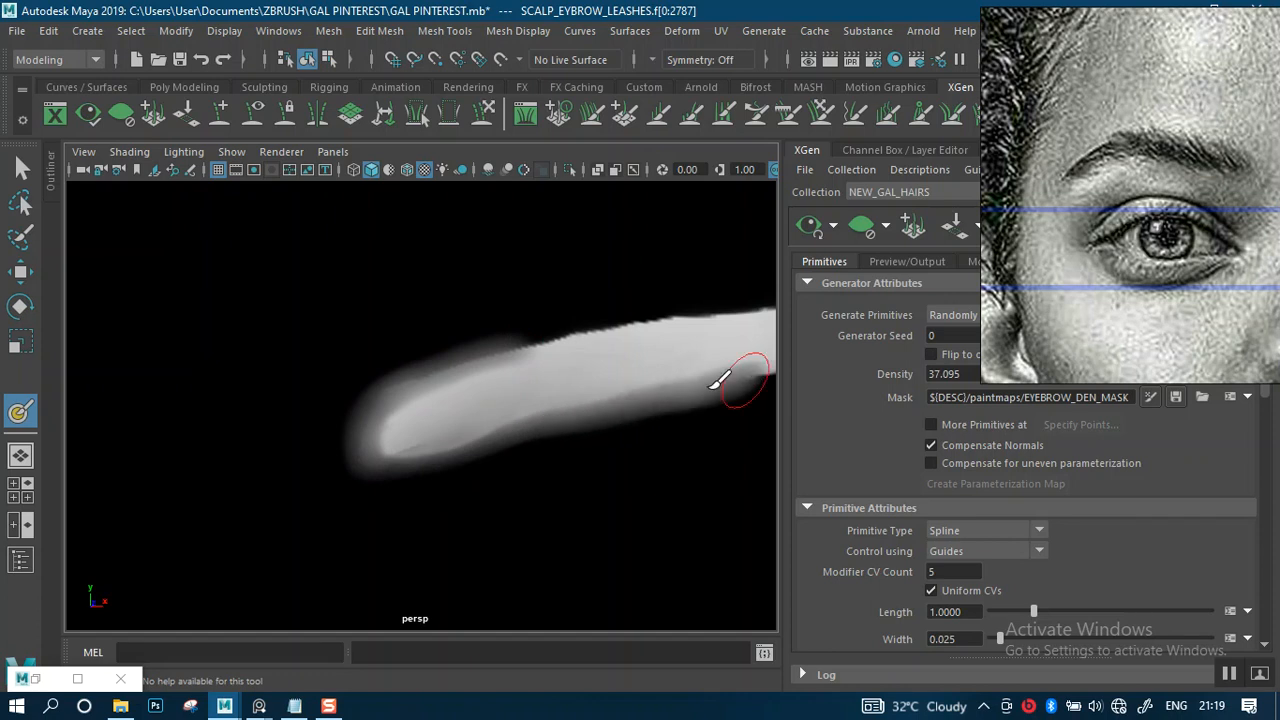
scroll(640, 370, "down", 4)
middle_click_drag(603, 362, 475, 414, "alt")
left_click_drag(500, 415, 426, 426, "alt")
middle_click_drag(440, 424, 644, 326, "alt")
right_click_drag(616, 352, 623, 416, "alt")
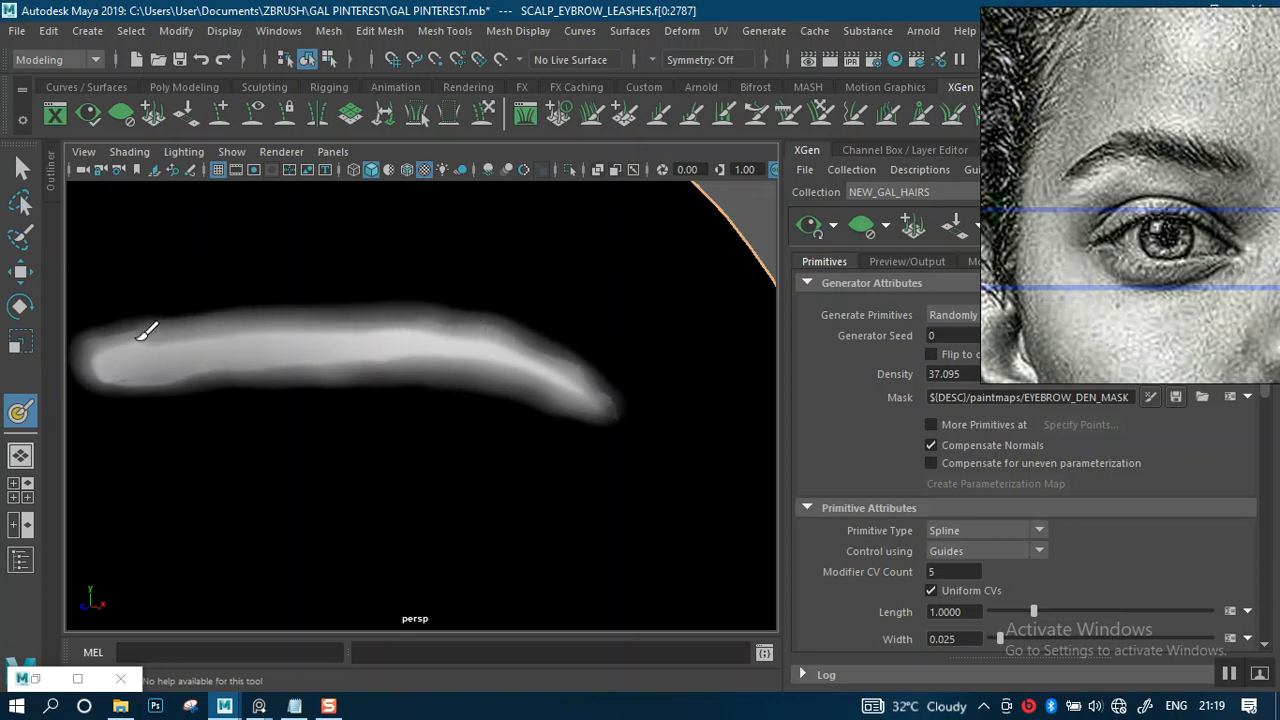
Step: Regenerate the XGen hair preview over both blurred eyebrow masks
left_click(810, 225)
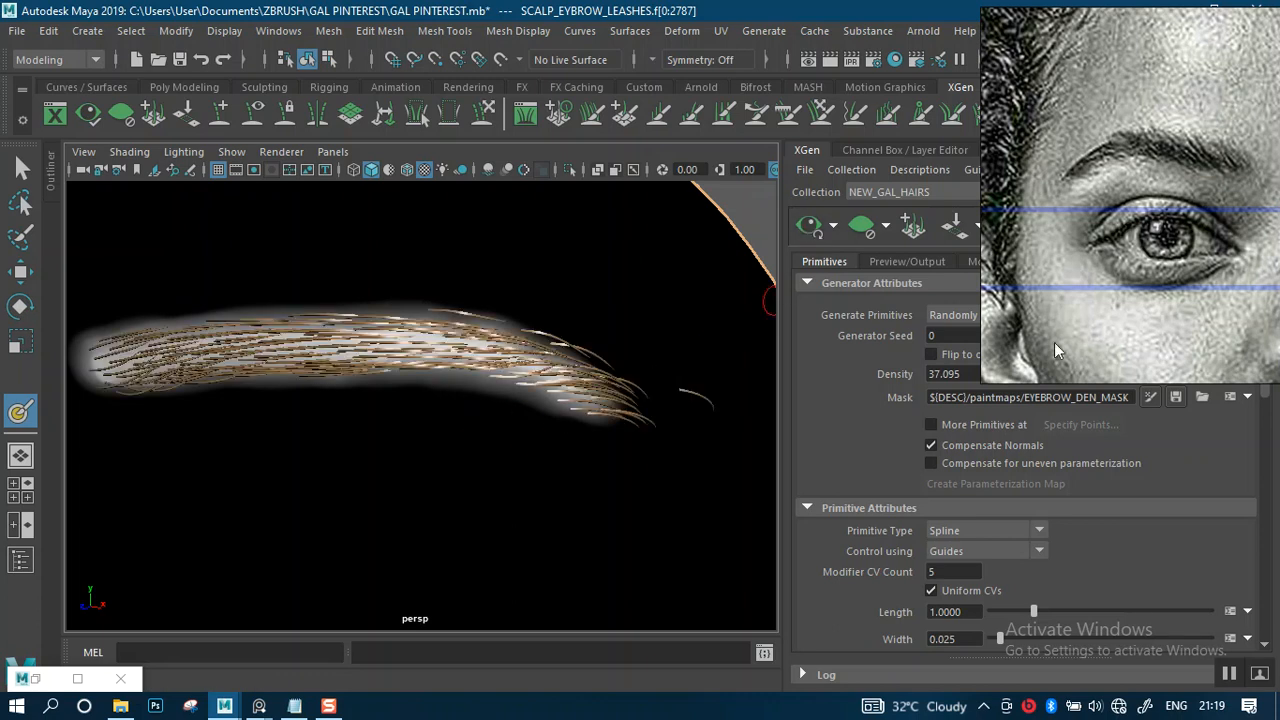
left_click_drag(436, 380, 478, 354, "alt")
middle_click_drag(474, 352, 628, 410, "alt")
mouse_move(480, 380)
left_mouse_down("alt")
mouse_move(440, 414)
mouse_move(409, 409)
mouse_move(460, 366)
mouse_move(466, 409)
mouse_move(443, 289)
mouse_move(494, 368)
mouse_move(466, 407)
left_mouse_up("alt")
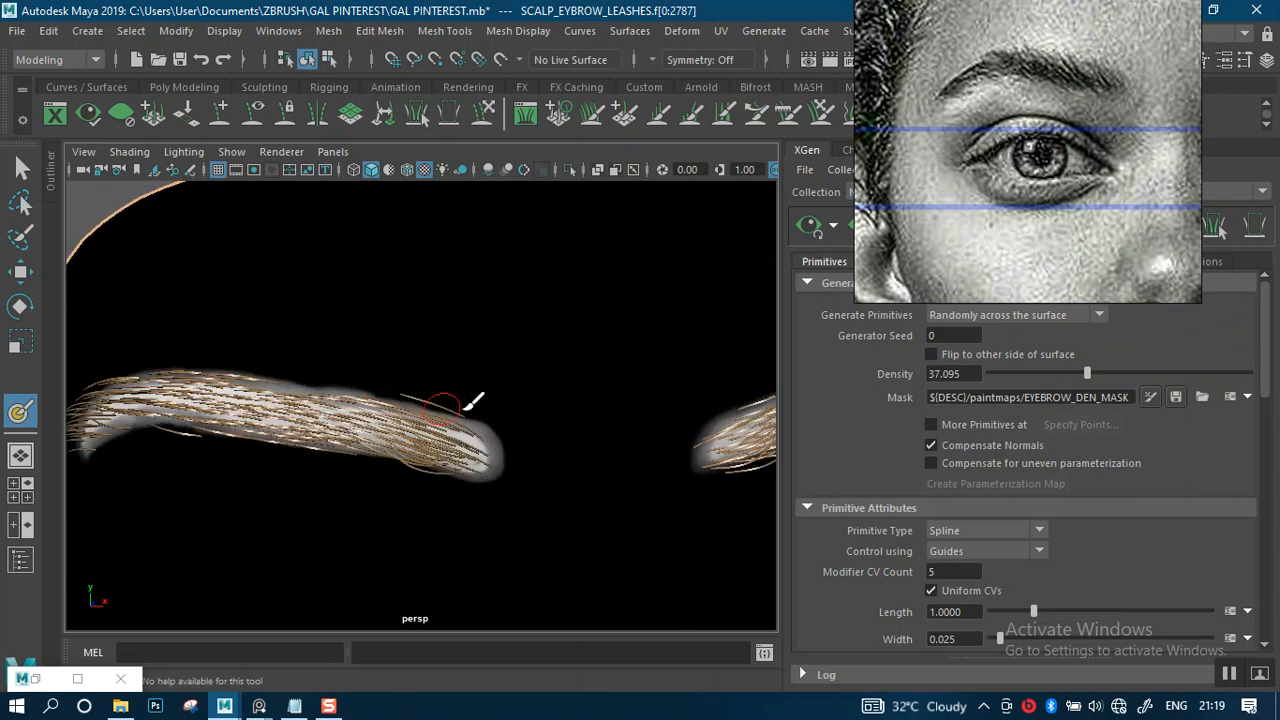
Step: Examine the hair distribution and stray hairs on the eyebrows from close up and from the front
right_click_drag(480, 427, 460, 309, "alt")
right_click_drag(493, 398, 480, 311, "alt")
right_click_drag(545, 378, 572, 540, "alt")
right_click_drag(484, 385, 504, 485, "alt")
left_click_drag(464, 422, 556, 403, "alt")
left_click_drag(489, 374, 523, 359, "alt")
right_click_drag(523, 361, 516, 437, "alt")
left_click_drag(464, 364, 497, 343, "alt")
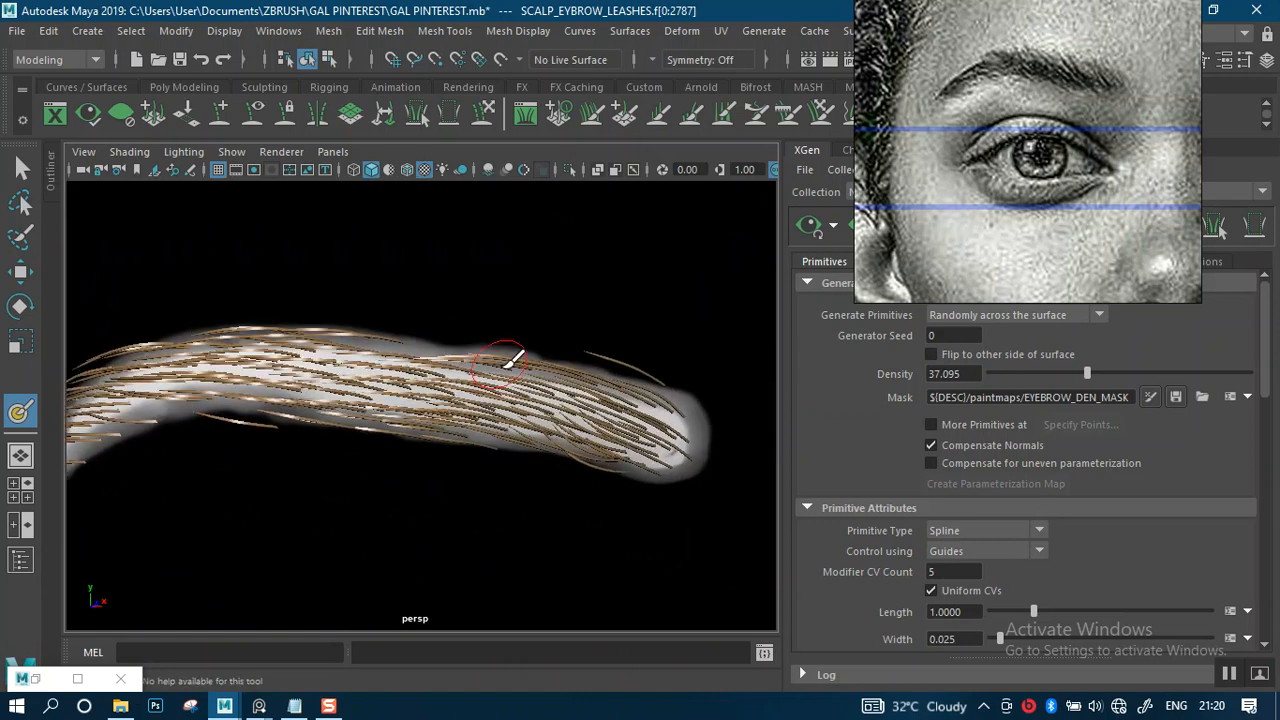
right_click_drag(561, 410, 576, 461, "alt")
left_click_drag(576, 461, 486, 398, "alt")
mouse_move(486, 398)
middle_mouse_down("alt")
mouse_move(603, 441)
mouse_move(603, 457)
middle_mouse_up("alt")
right_click_drag(543, 420, 641, 518, "alt")
right_click_drag(633, 438, 571, 351, "alt")
left_click_drag(498, 362, 546, 366, "alt")
right_click_drag(540, 362, 471, 288, "alt")
left_click_drag(450, 416, 514, 374, "alt")
right_click_drag(514, 374, 517, 280, "alt")
mouse_move(517, 280)
left_mouse_down("alt")
mouse_move(498, 374)
mouse_move(449, 380)
mouse_move(517, 374)
left_mouse_up("alt")
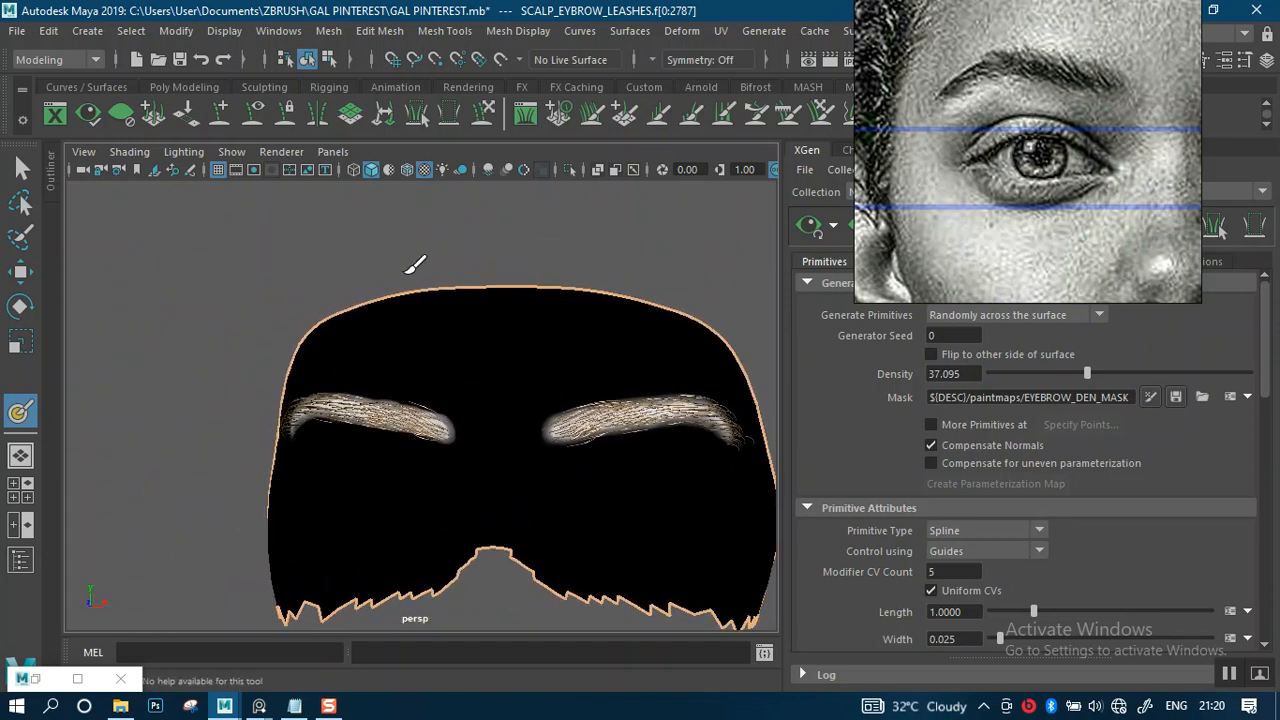
Step: Leave the mask painting display and check the eyebrow hairs on the plain grey face mesh from the side
key("q")
key("y")
key("y")
left_click_drag(343, 309, 407, 317, "alt")
middle_click_drag(394, 346, 318, 268, "alt")
right_click_drag(395, 316, 340, 278, "alt")
left_click_drag(386, 312, 303, 323, "alt")
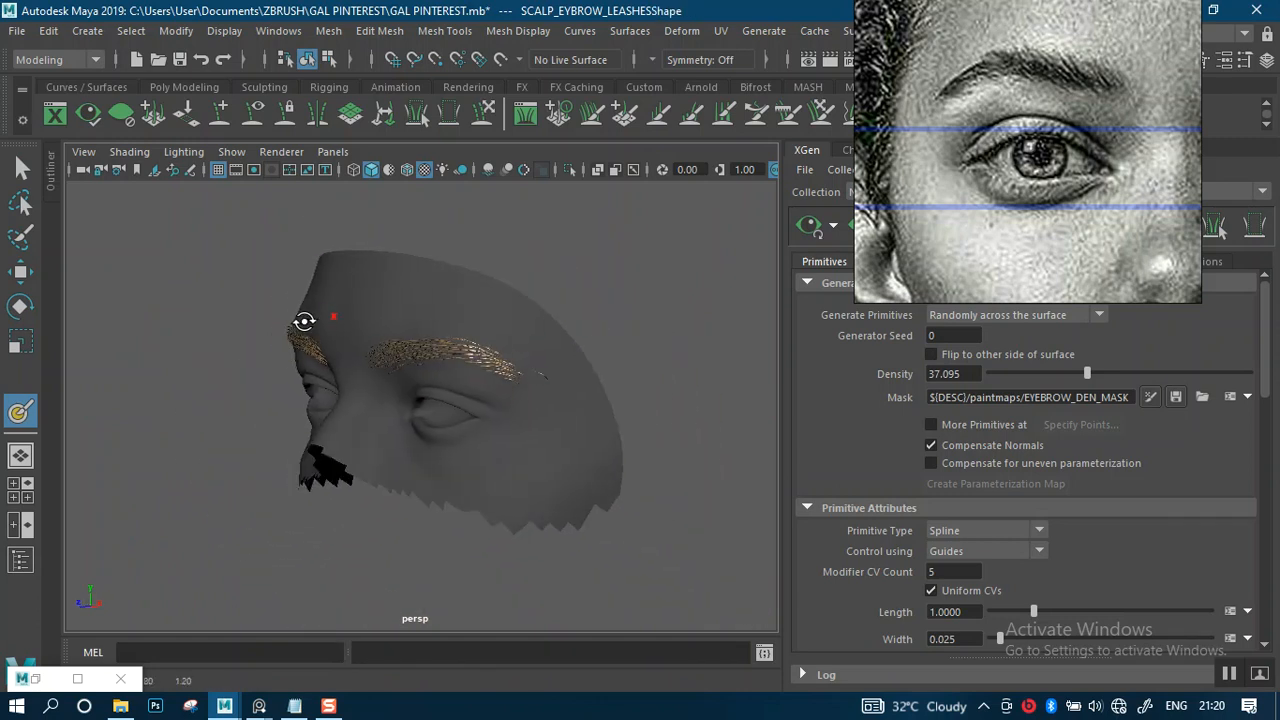
Step: Switch the 3D Paint Tool to Artisan Paint with black to mask out the stray hair beyond the eyebrow tail
right_click_drag(314, 343, 575, 432, "alt")
left_click_drag(575, 379, 516, 334, "alt")
right_click_drag(517, 331, 577, 430, "alt")
mouse_move(540, 309)
left_mouse_down("alt")
mouse_move(549, 327)
mouse_move(620, 295)
left_mouse_up("alt")
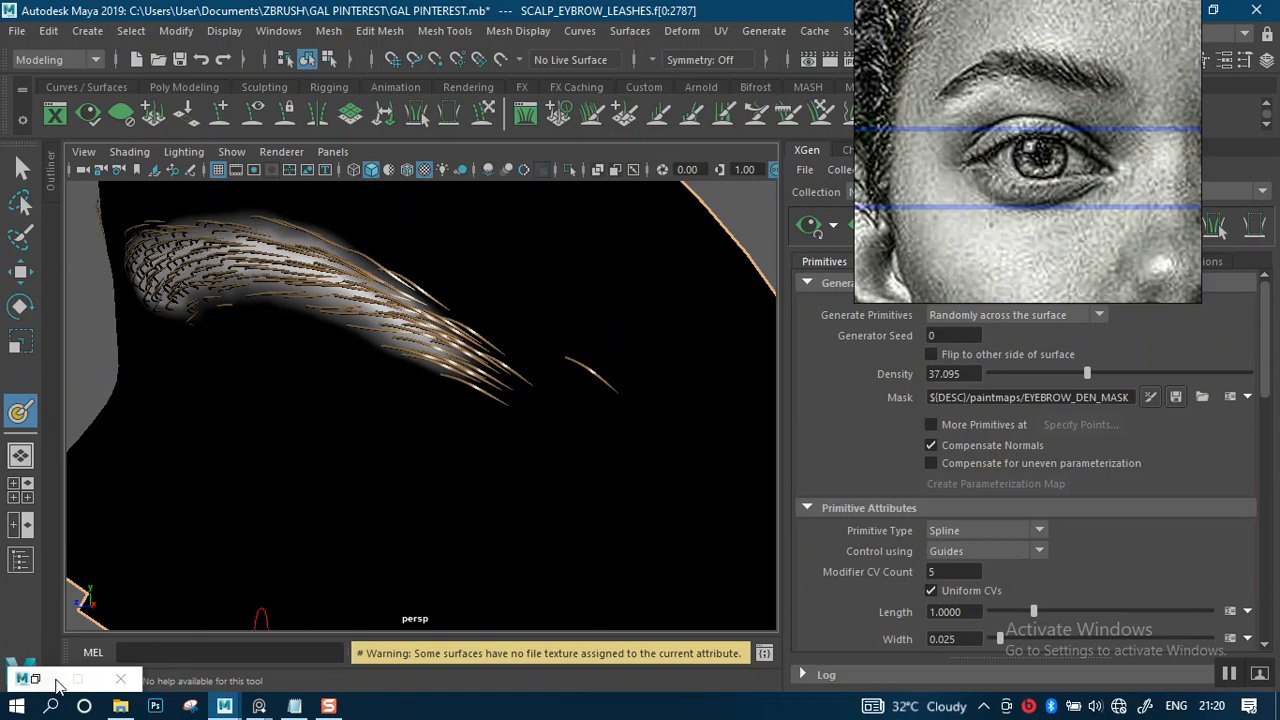
double_click(58, 682)
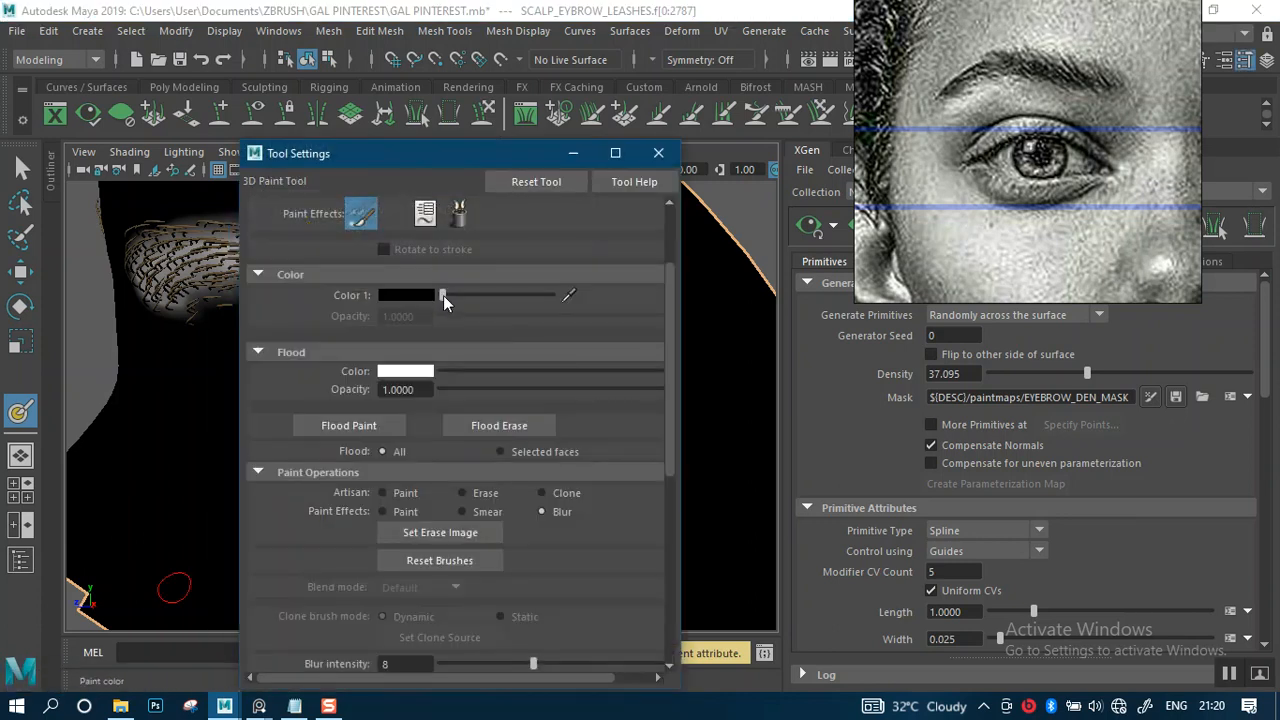
left_click(404, 493)
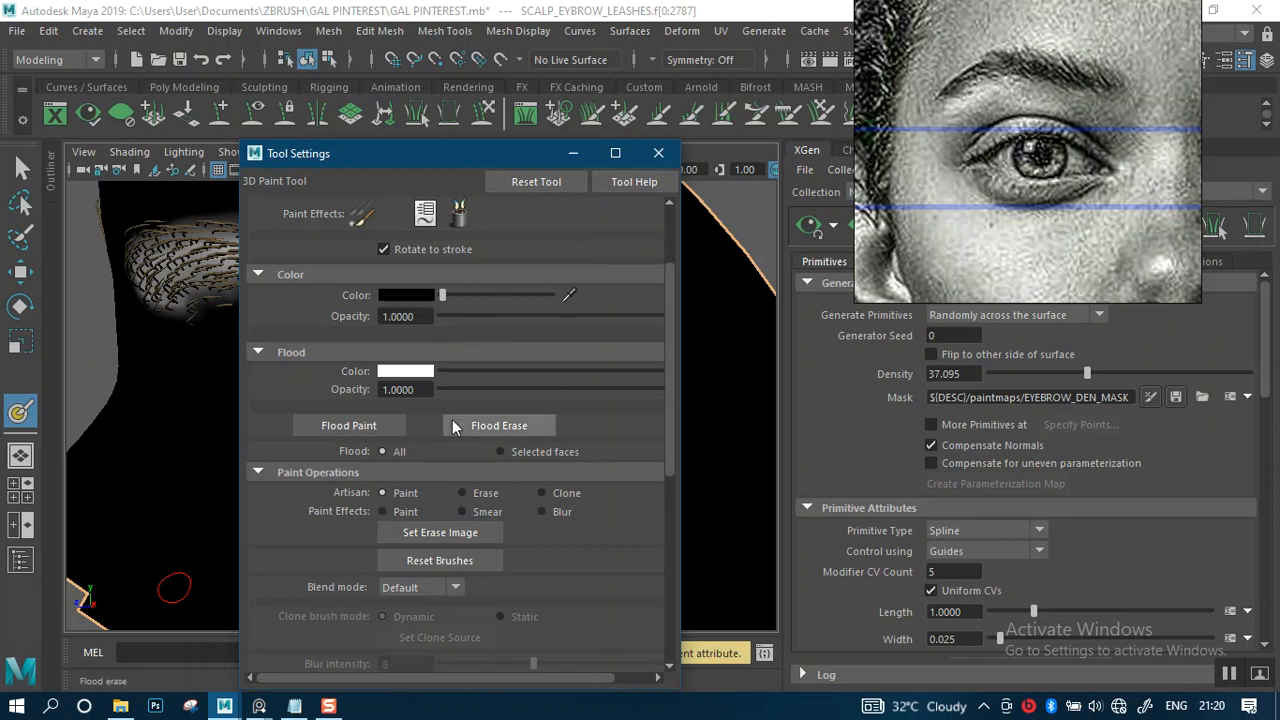
left_click(570, 153)
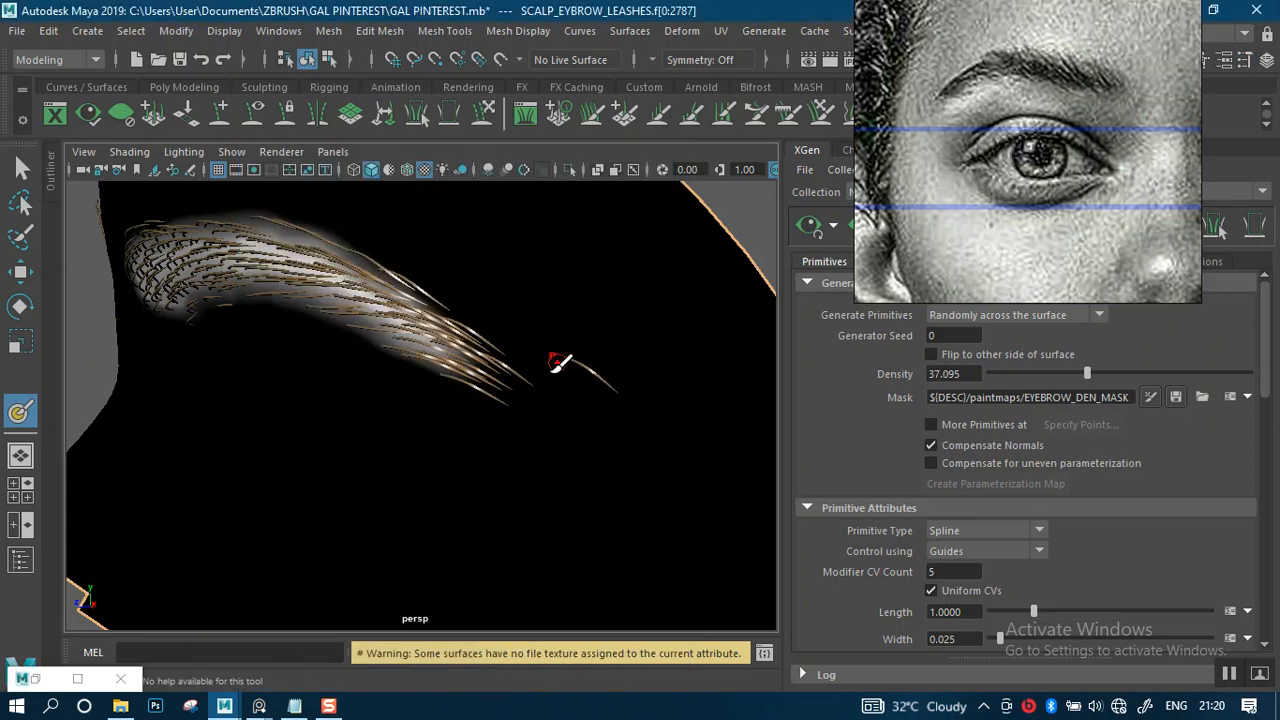
scroll(548, 365, "up", 2)
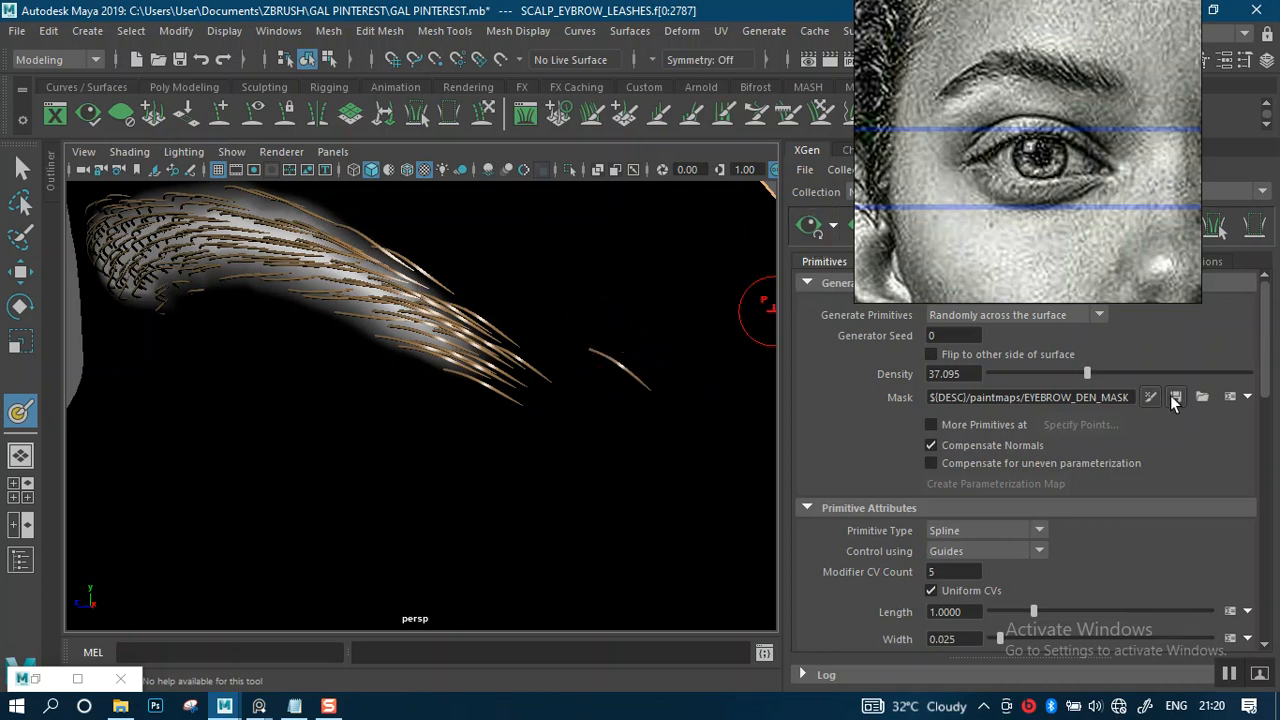
Step: Examine both masked eyebrows and compare their shape and hair distribution with the portrait reference photos
scroll(510, 335, "down", 5)
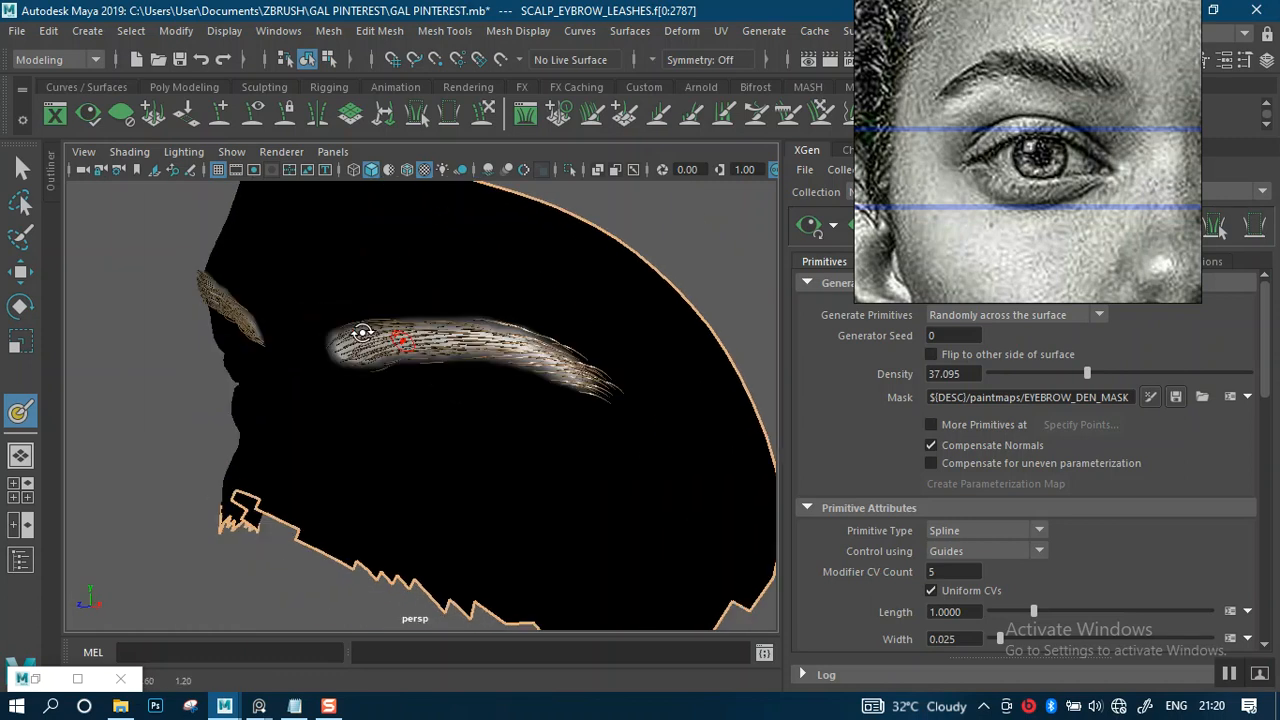
scroll(486, 371, "up", 5)
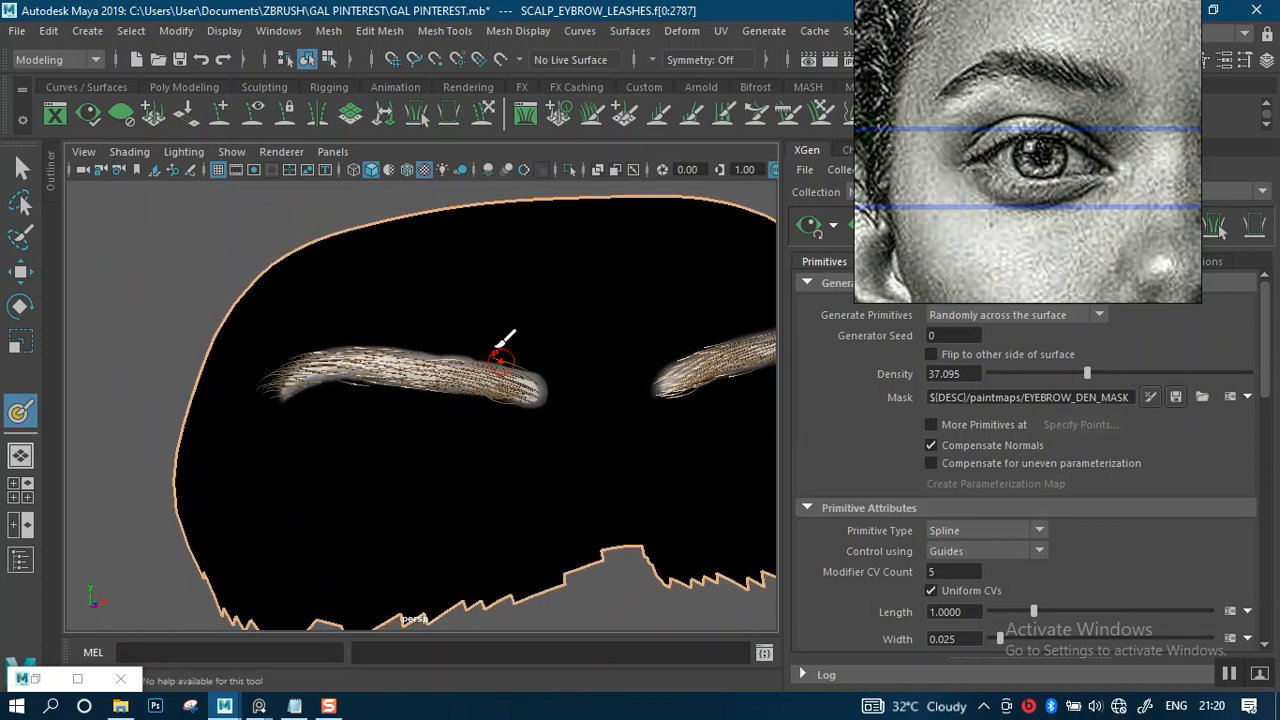
scroll(1085, 206, "down", 5)
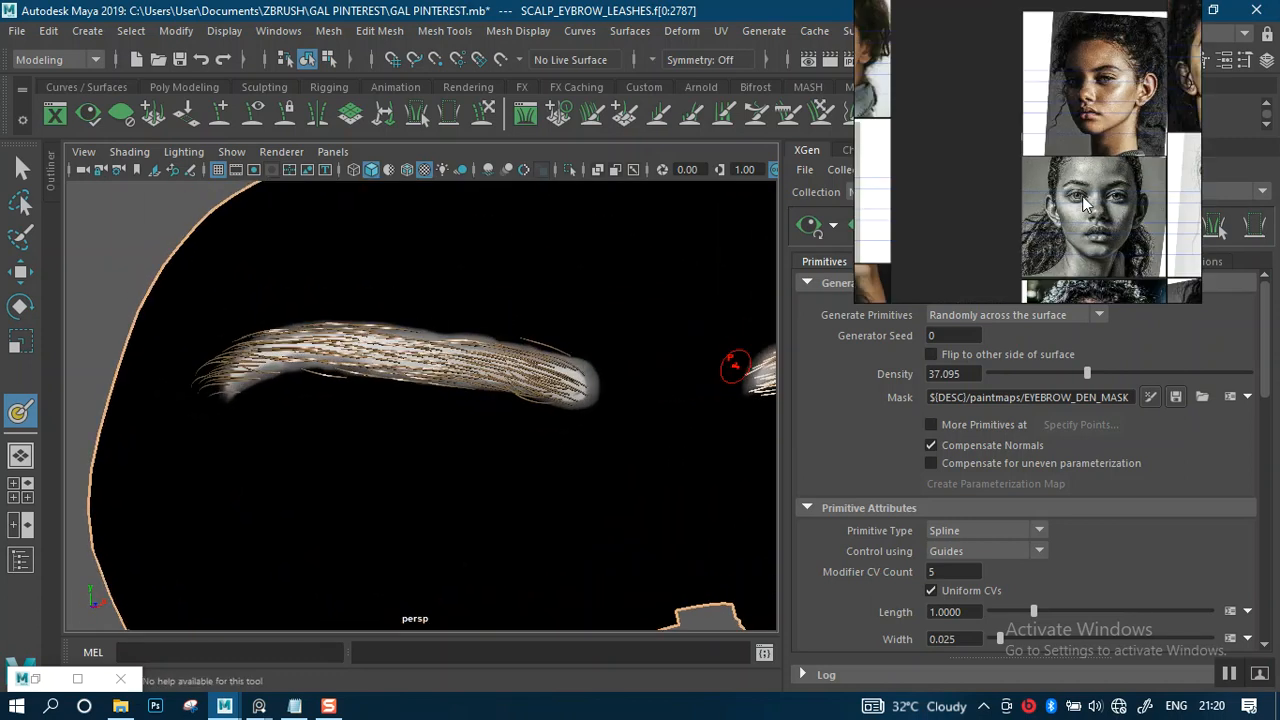
scroll(1035, 180, "up", 5)
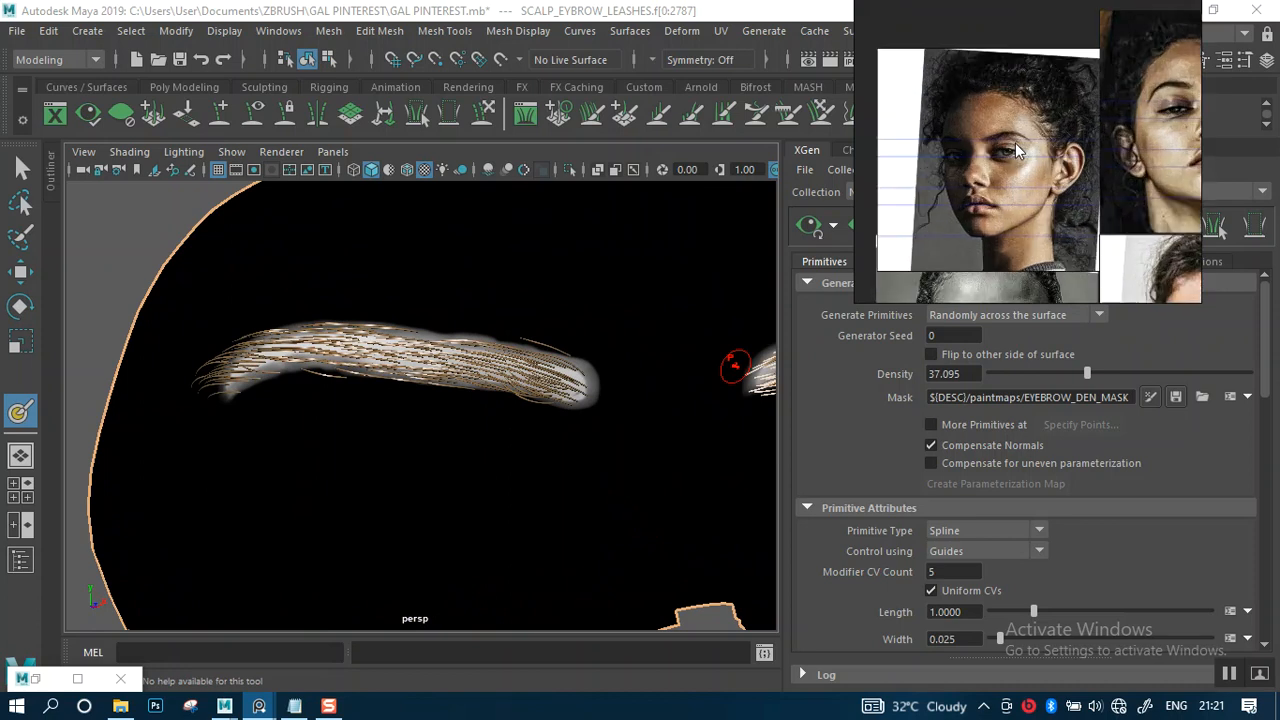
scroll(1040, 178, "down", 5)
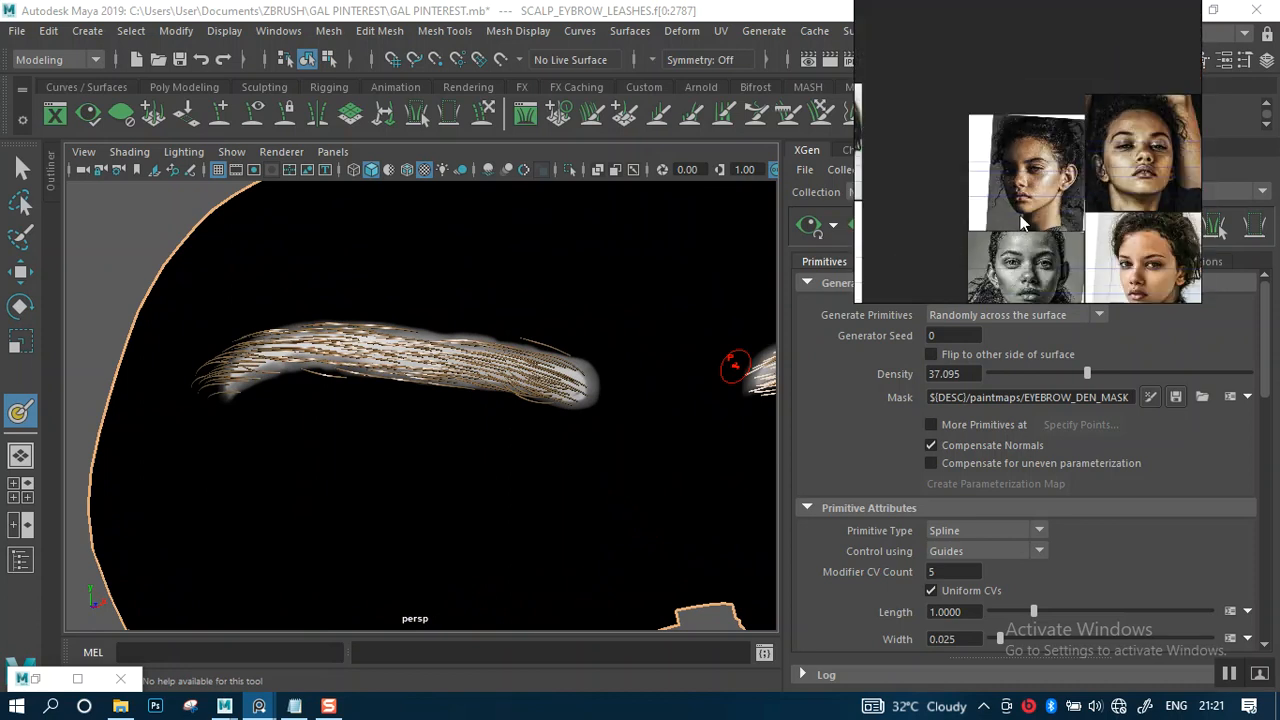
scroll(1015, 237, "down", 6)
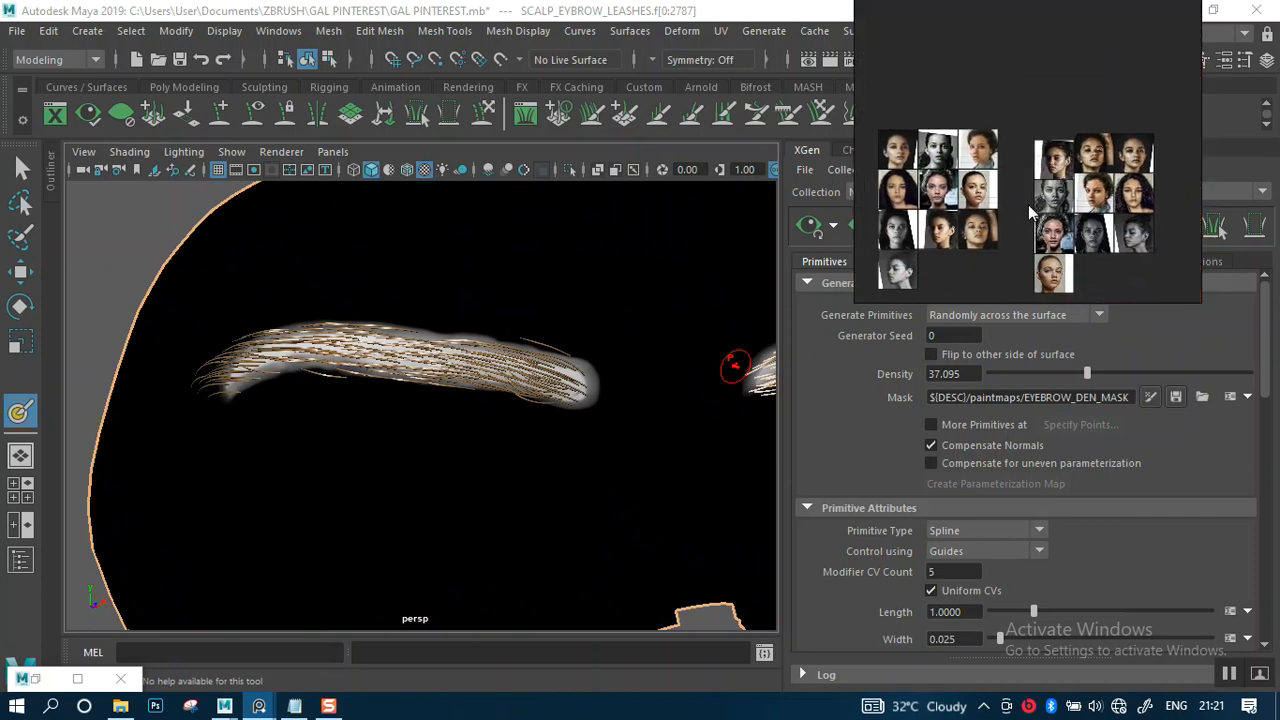
scroll(1082, 245, "up", 6)
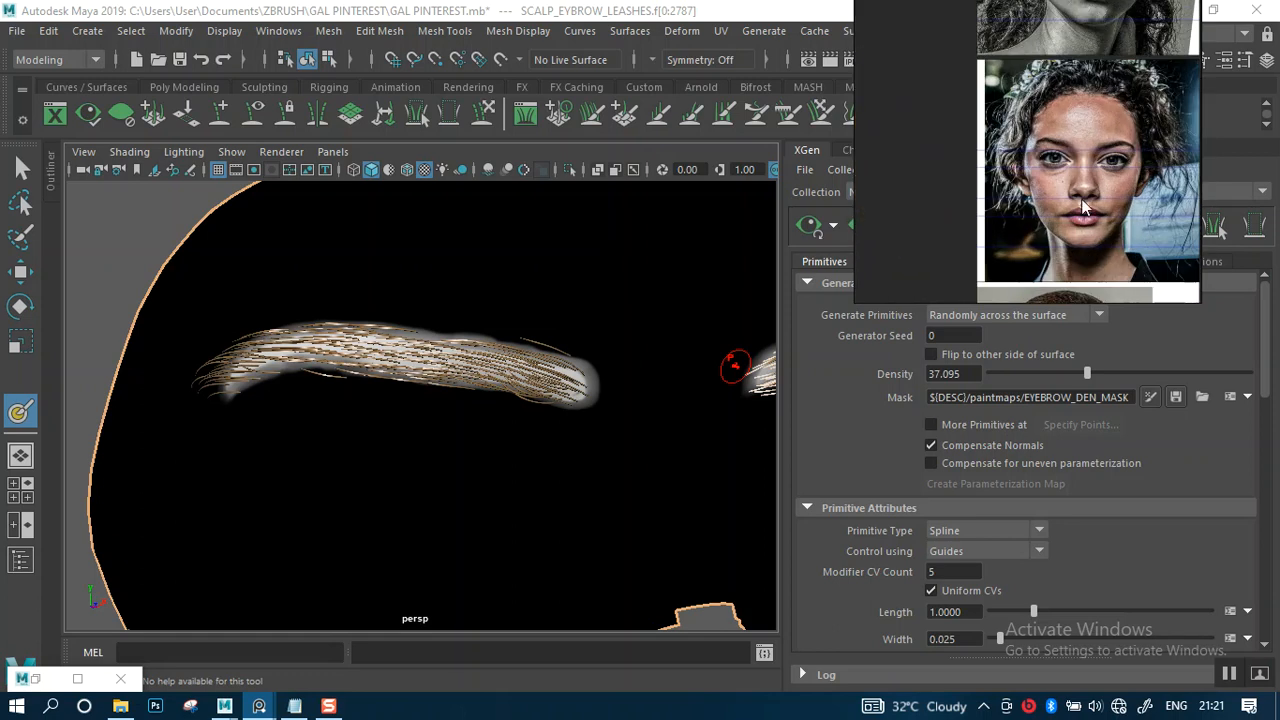
scroll(1085, 222, "up", 5)
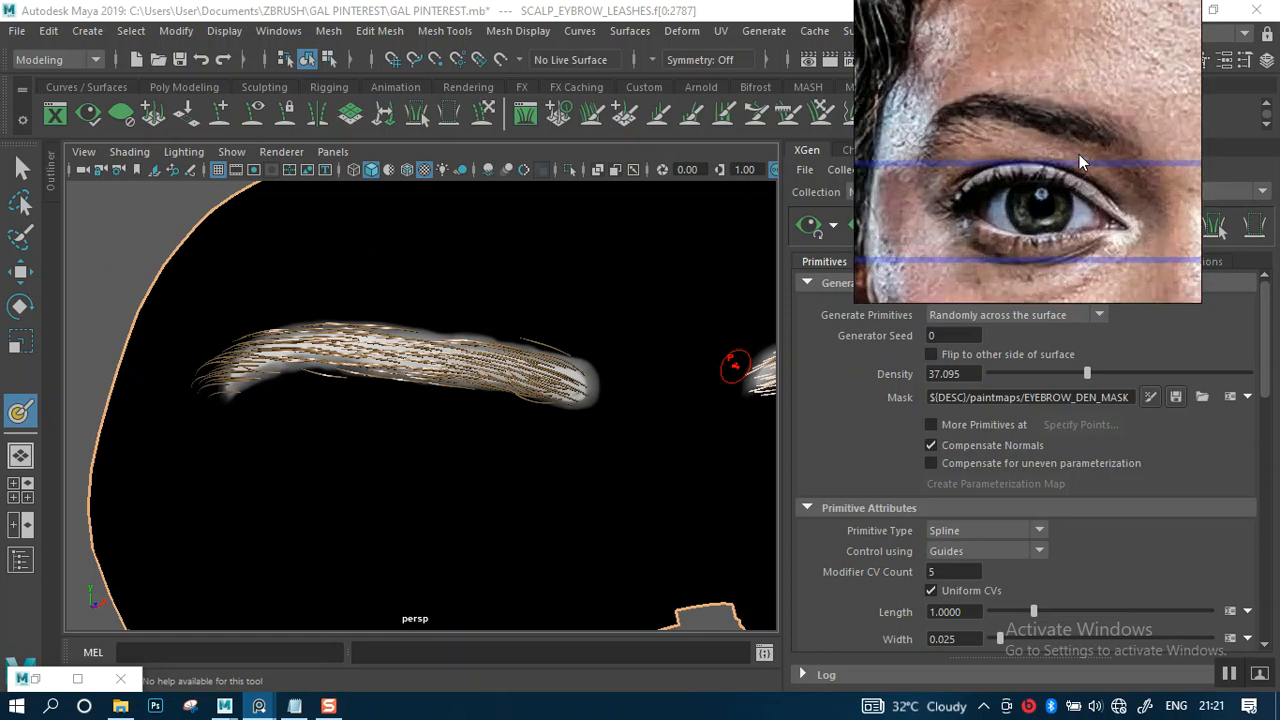
scroll(1082, 188, "up", 1)
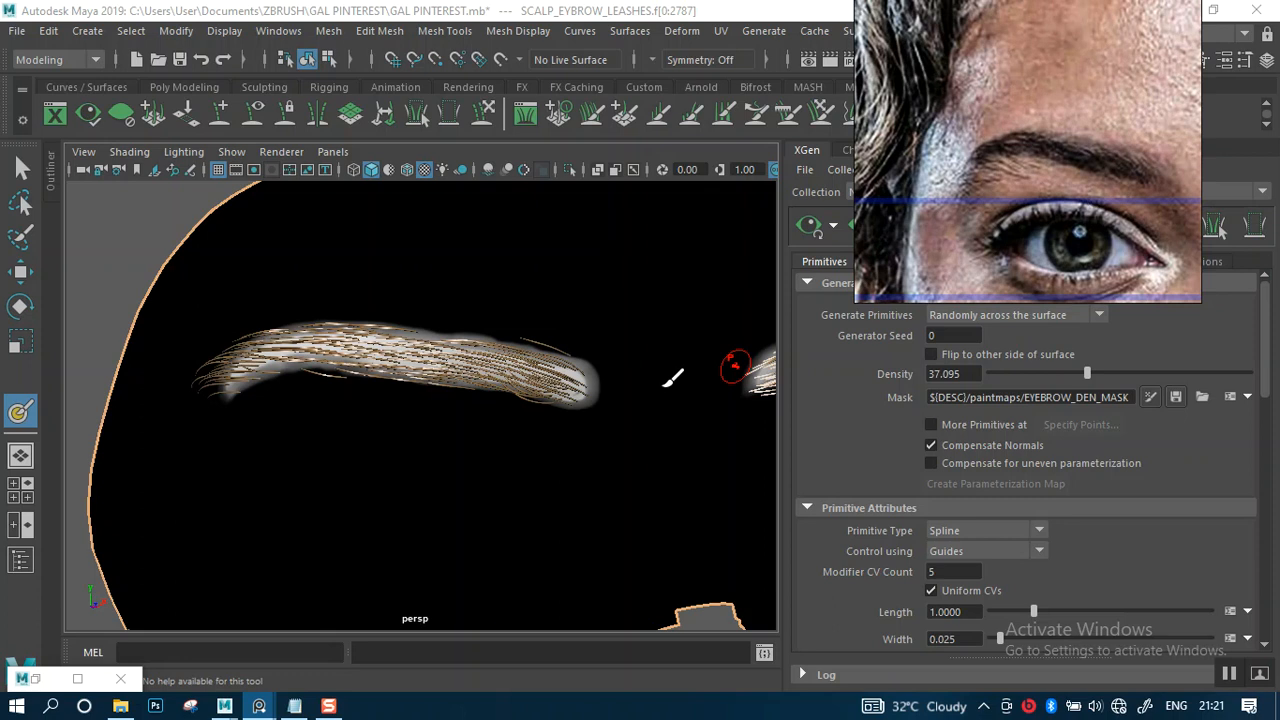
left_click_drag(498, 427, 320, 318, "alt")
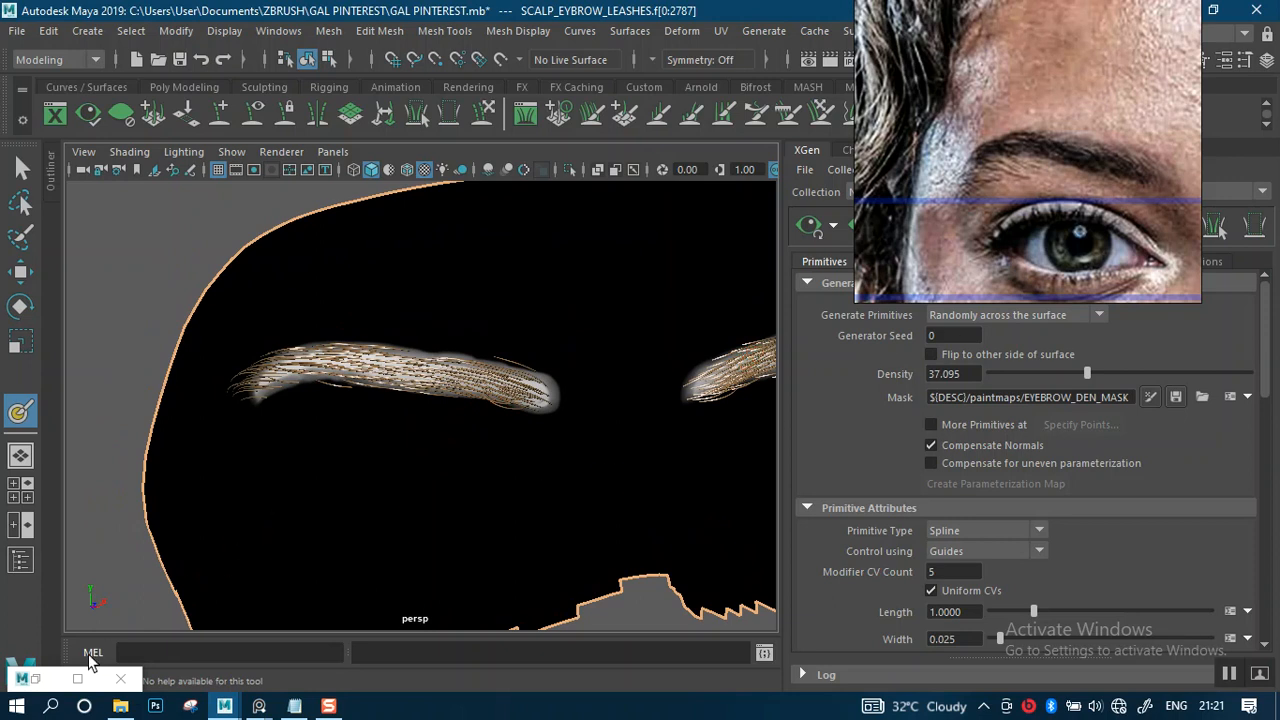
Step: Save the painted density mask textures and leave the 3D Paint Tool for the plain grey mesh
left_click(77, 678)
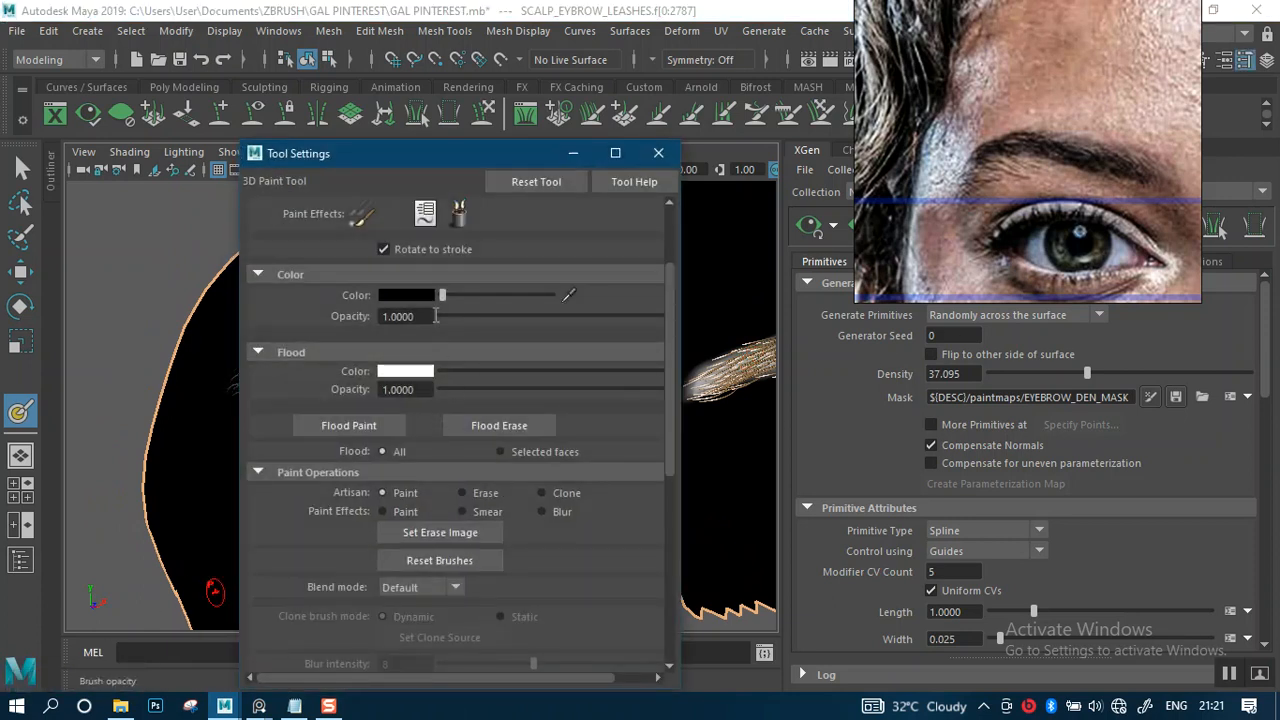
mouse_move(671, 457)
left_mouse_down()
mouse_move(675, 629)
mouse_move(646, 611)
left_mouse_up()
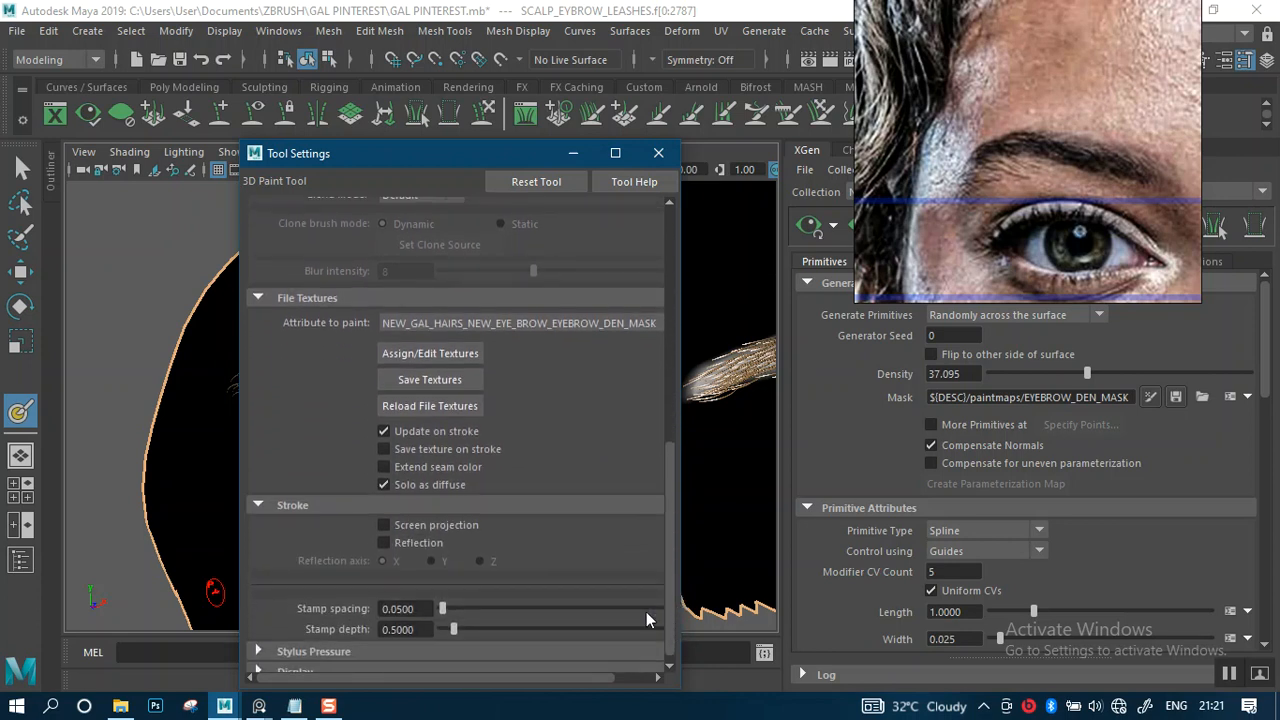
left_click(428, 384)
left_click(571, 154)
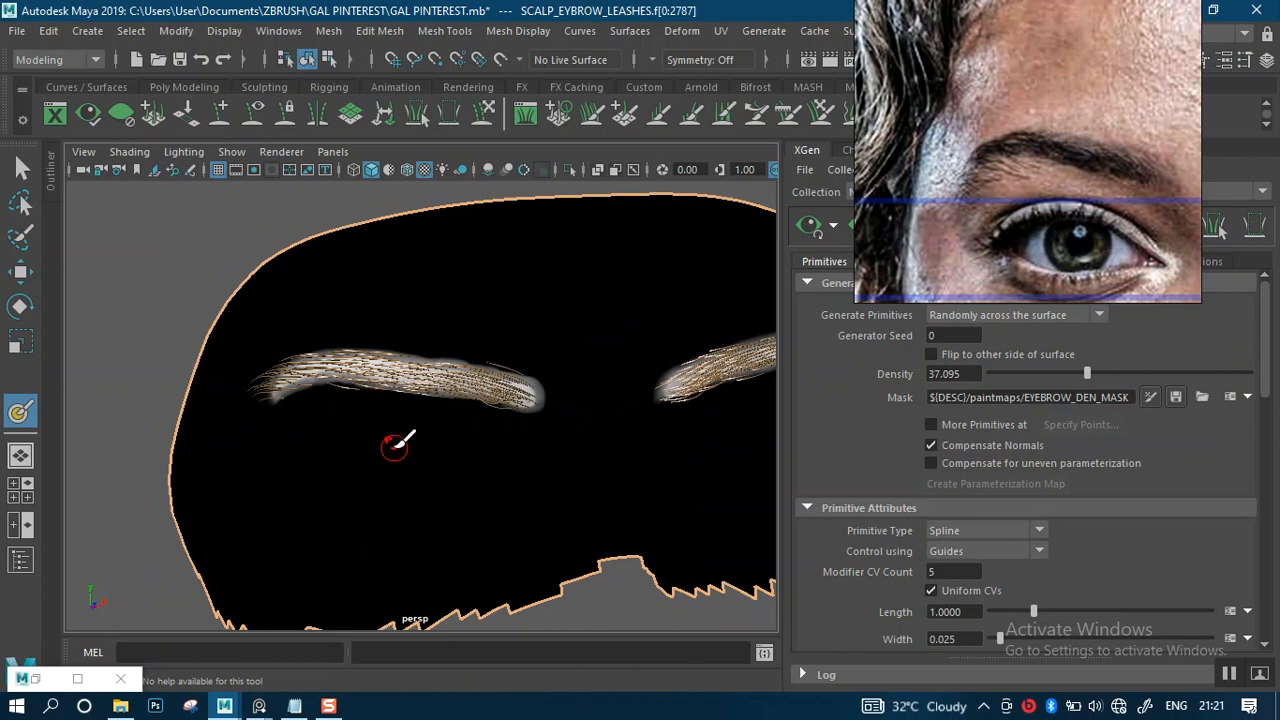
left_click(20, 170)
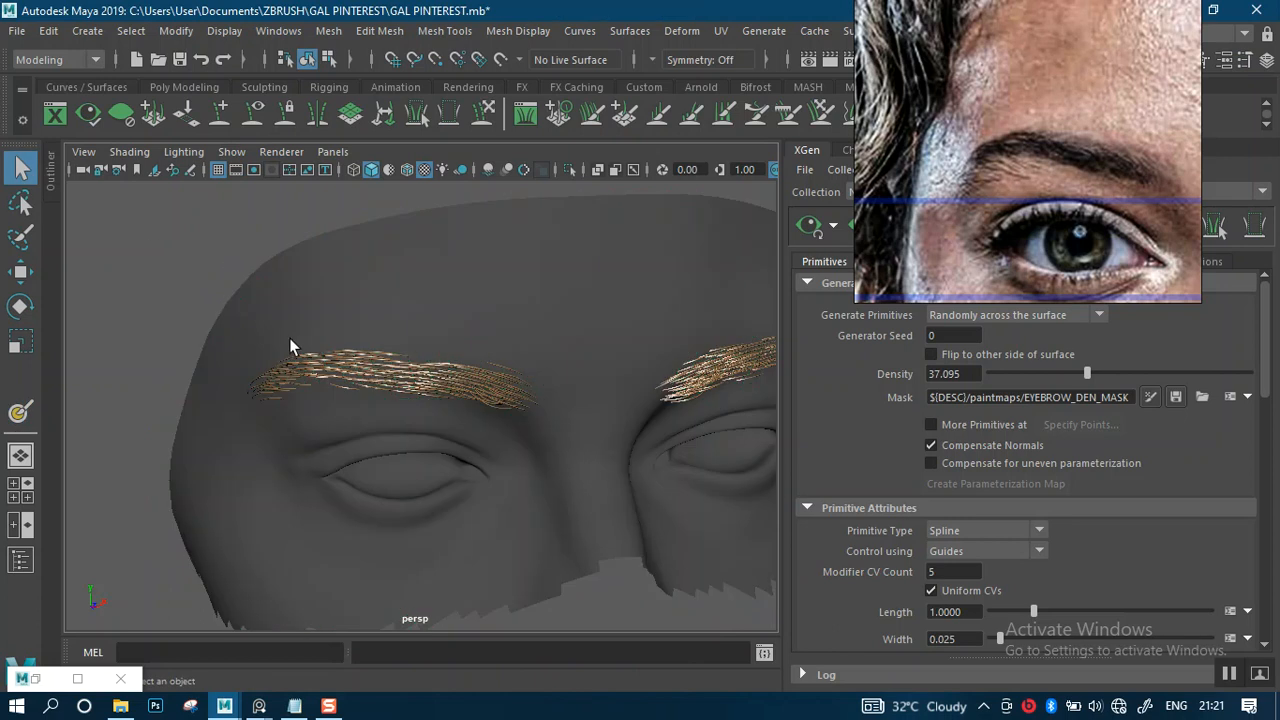
Step: Examine the eyebrow hairs on the grey face mesh from several angles, including the inner end and tail up close
scroll(557, 452, "down", 4)
left_click_drag(584, 440, 537, 473, "alt")
scroll(540, 468, "down", 5)
left_click_drag(564, 431, 491, 386, "alt")
scroll(574, 459, "up", 4)
left_click_drag(574, 459, 483, 420, "alt")
scroll(566, 394, "up", 3)
right_click_drag(483, 420, 548, 457, "alt")
left_click_drag(548, 457, 596, 403, "alt")
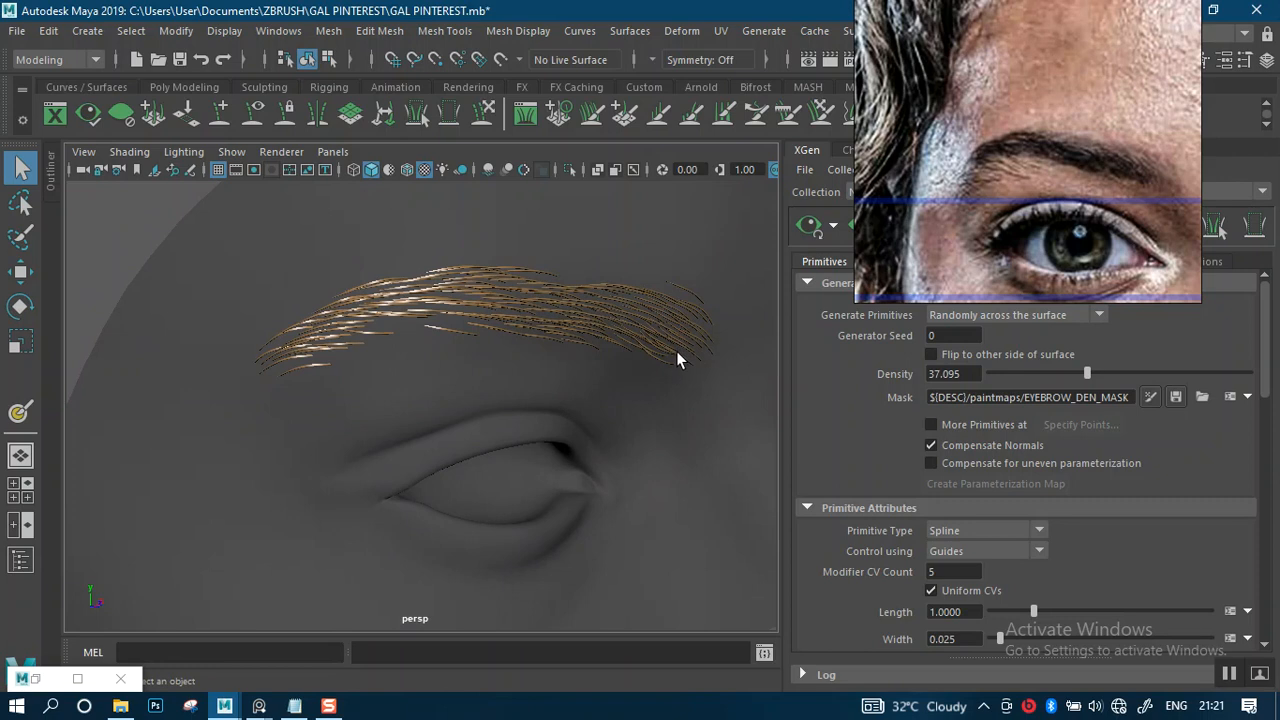
left_click_drag(600, 402, 590, 368, "alt")
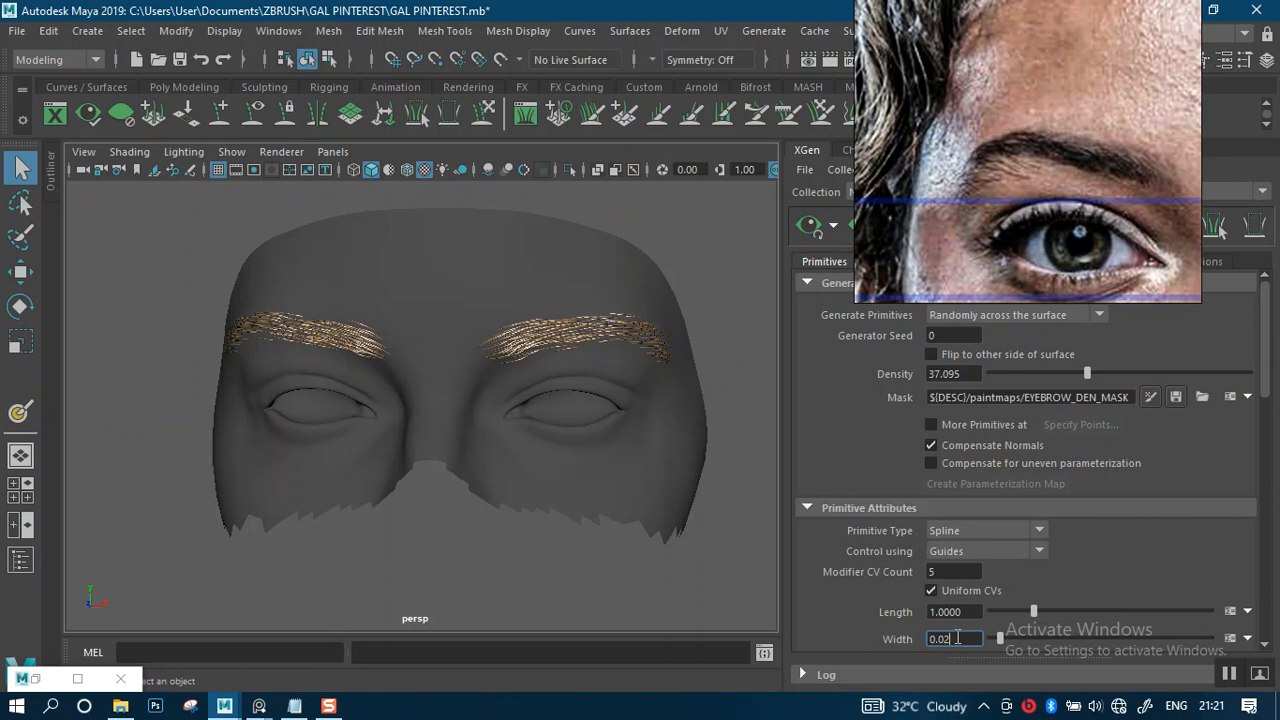
Step: Set the hair width to 0.02 and save the scene
left_click_drag(503, 461, 529, 445, "alt")
key("ctrl+s")
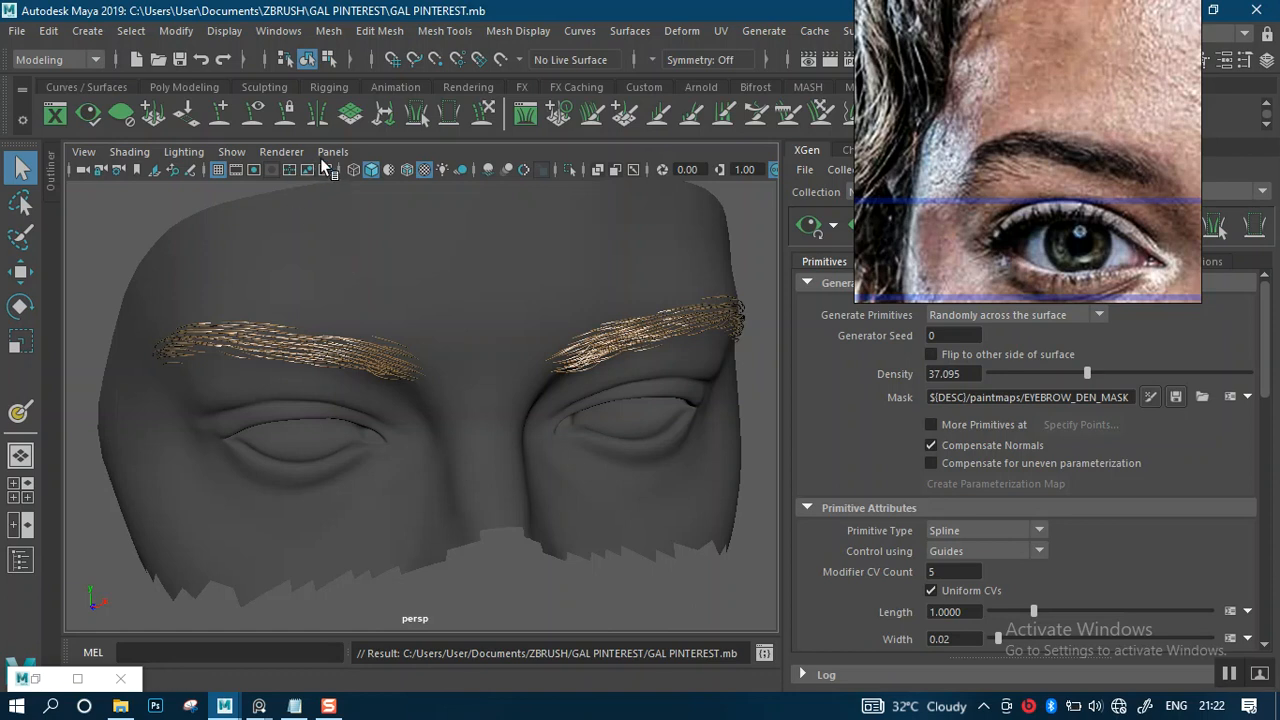
Step: Enable multisampling anti-aliasing for the viewport in the Hardware Renderer 2.0 settings and close them
left_click(286, 154)
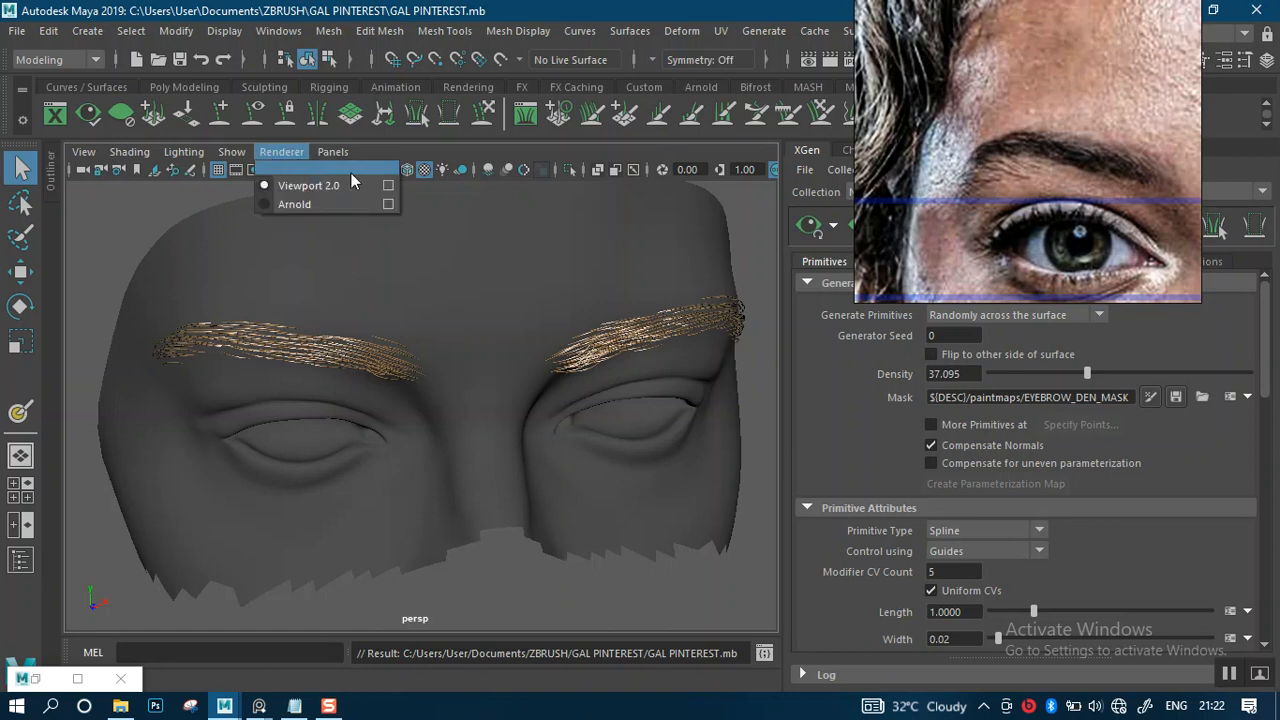
left_click(389, 188)
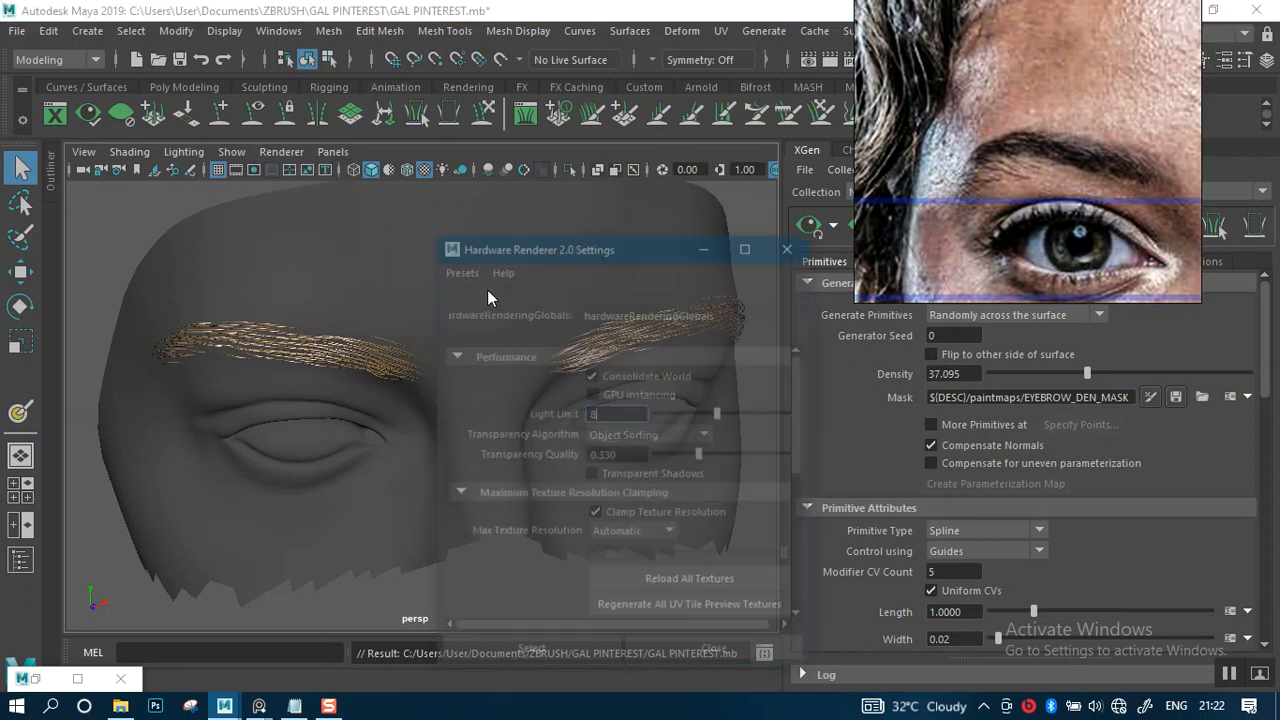
left_click_drag(800, 491, 805, 613)
left_click(500, 530)
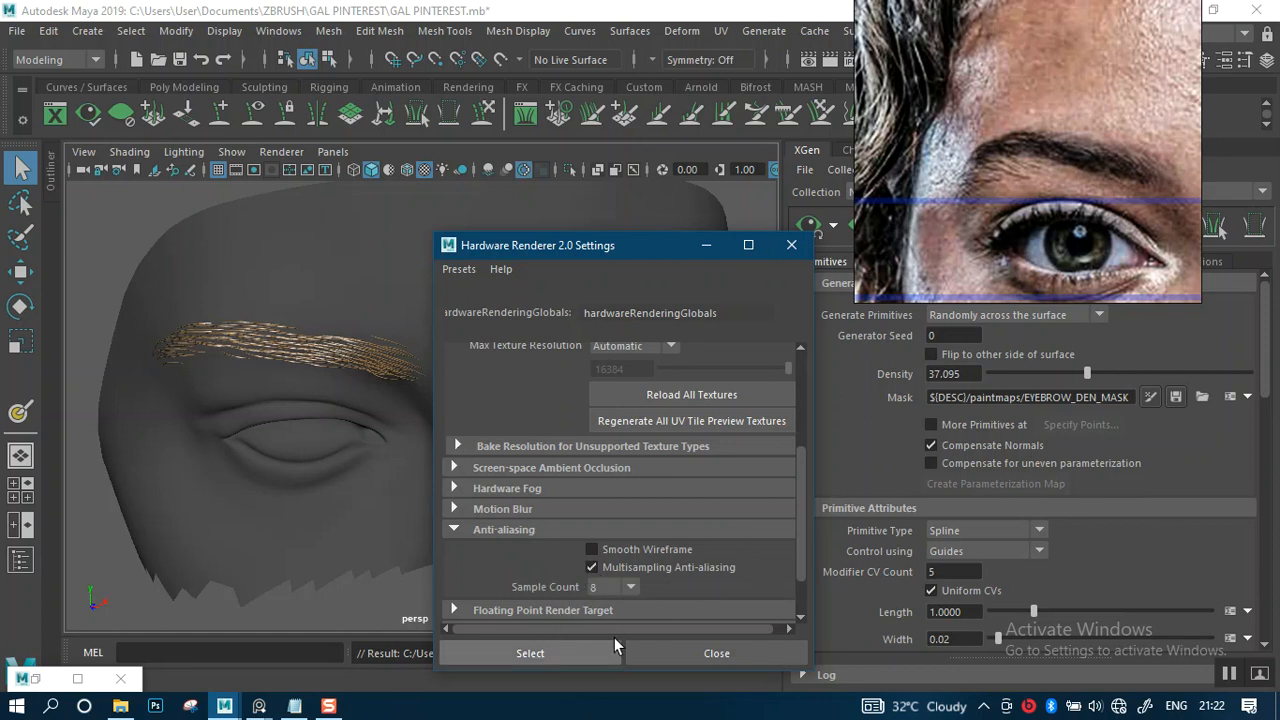
left_click_drag(798, 560, 793, 451)
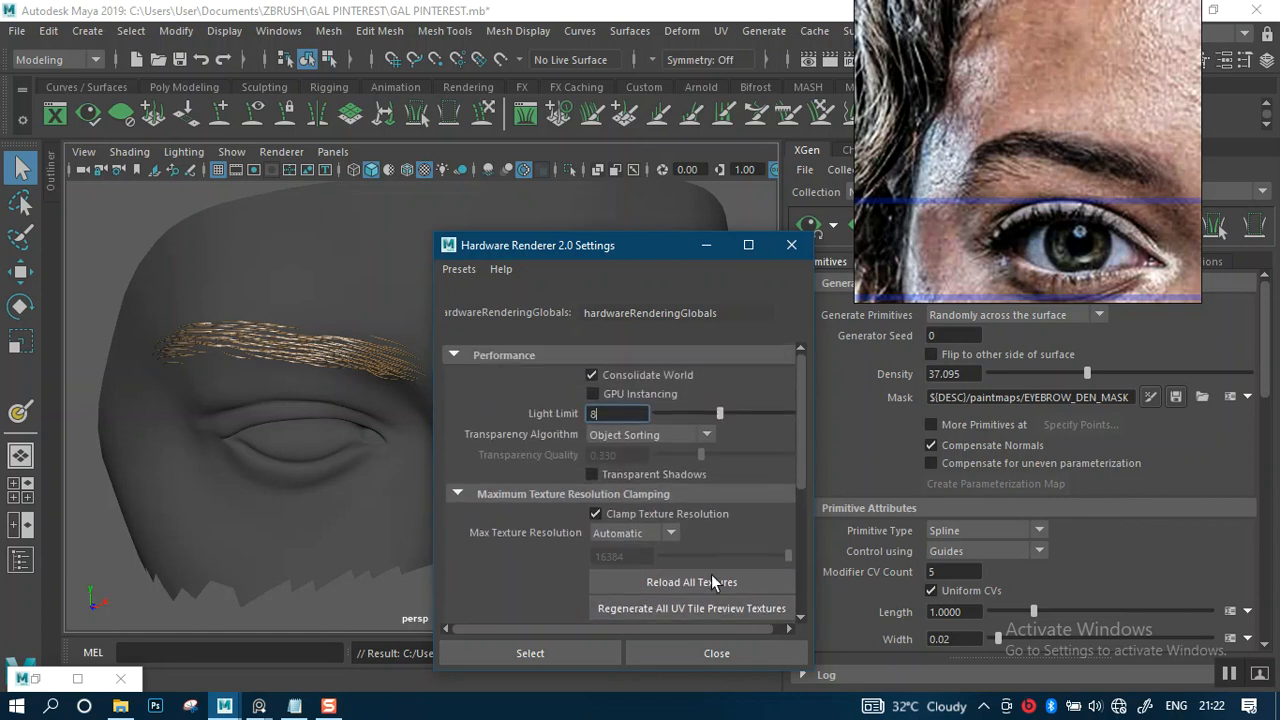
left_click(632, 653)
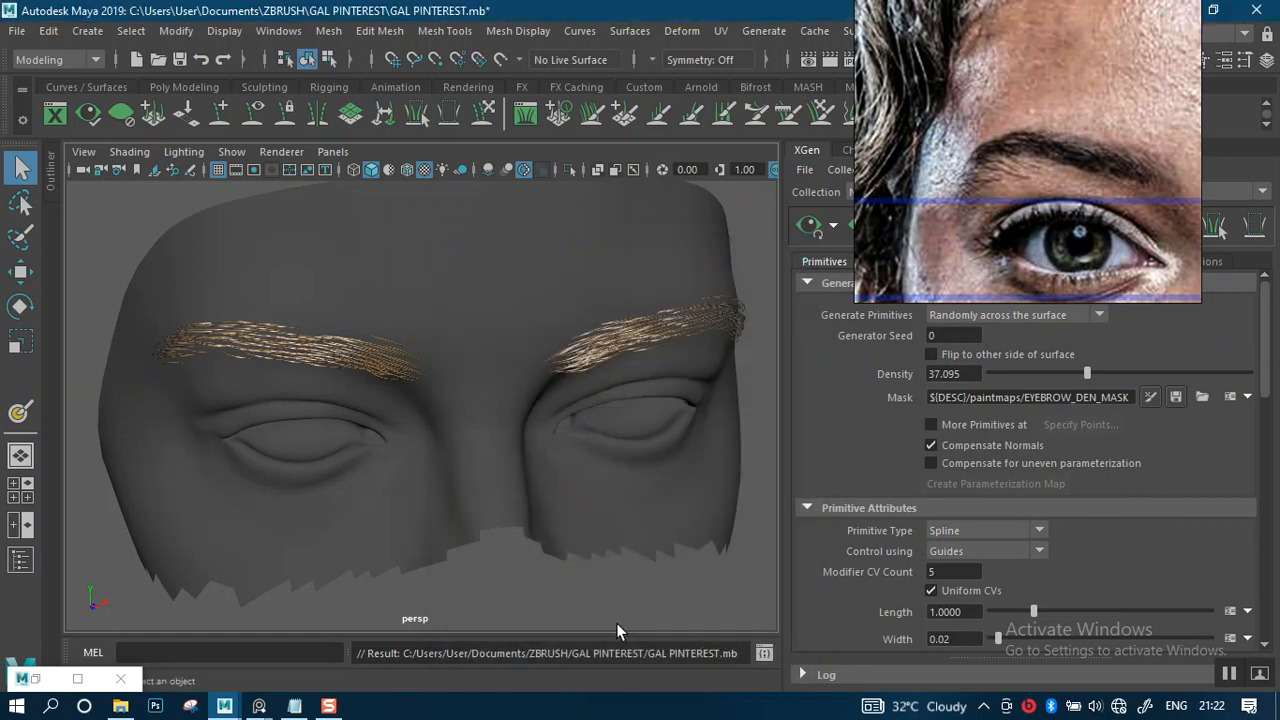
Step: Move the reference photo off the XGen tools and display the guides over the eyebrow hairs
scroll(440, 400, "up", 6)
scroll(386, 405, "down", 3)
left_click_drag(417, 380, 474, 389, "alt")
right_click_drag(962, 202, 1111, 183)
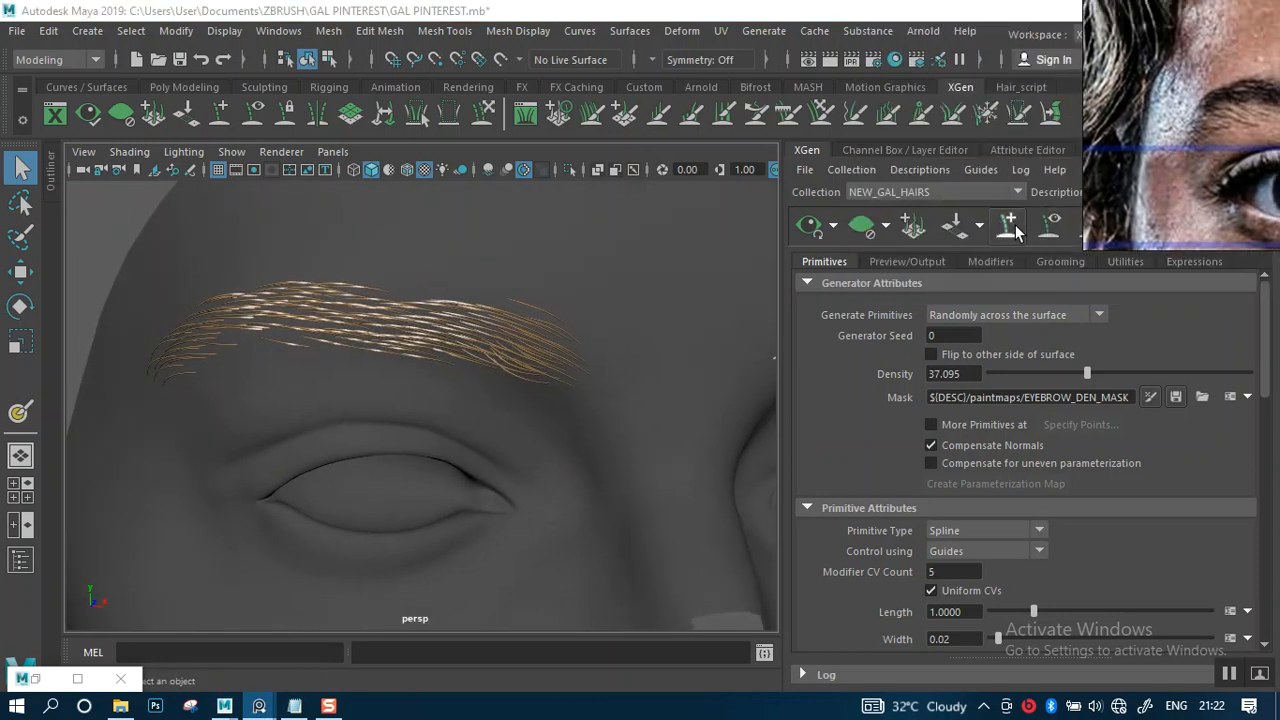
left_click(1047, 225)
left_click_drag(663, 306, 506, 351, "alt")
right_click_drag(506, 351, 534, 404, "alt")
left_click_drag(495, 348, 533, 362, "alt")
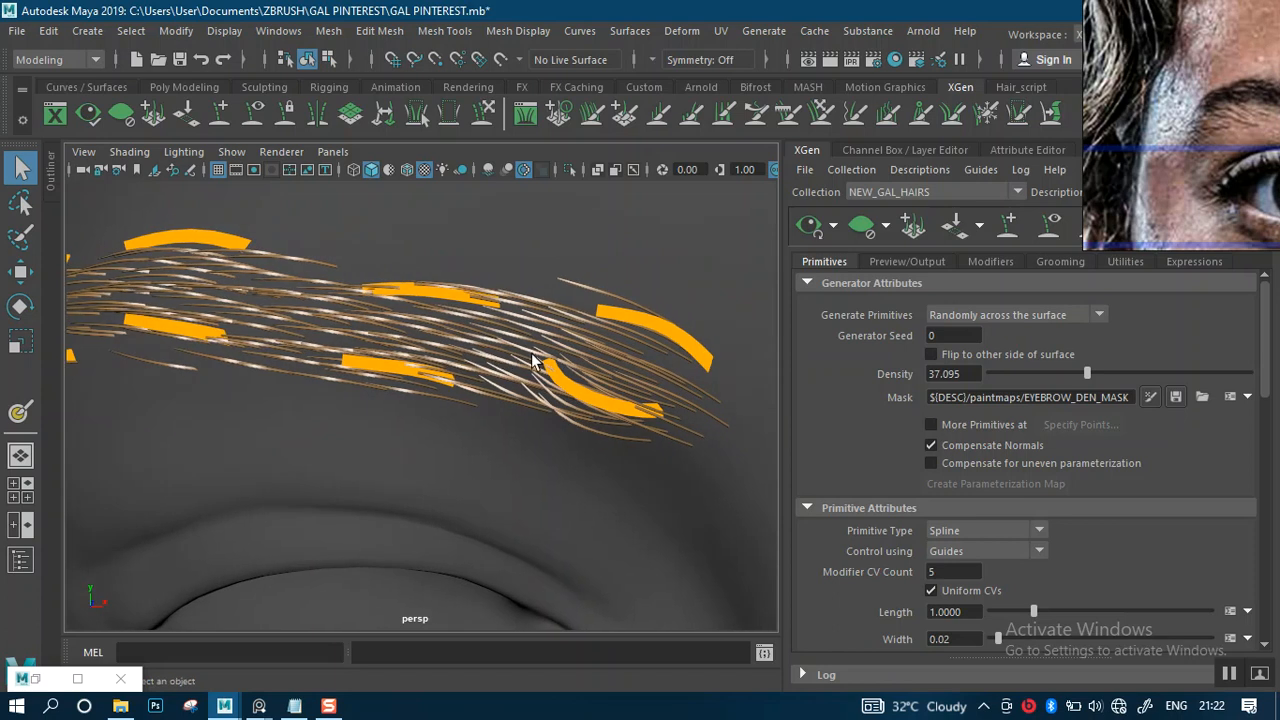
Step: Enlarge the eyebrow in the reference photo and place the photo beside the viewport for comparison
right_click_drag(1176, 170, 767, 378)
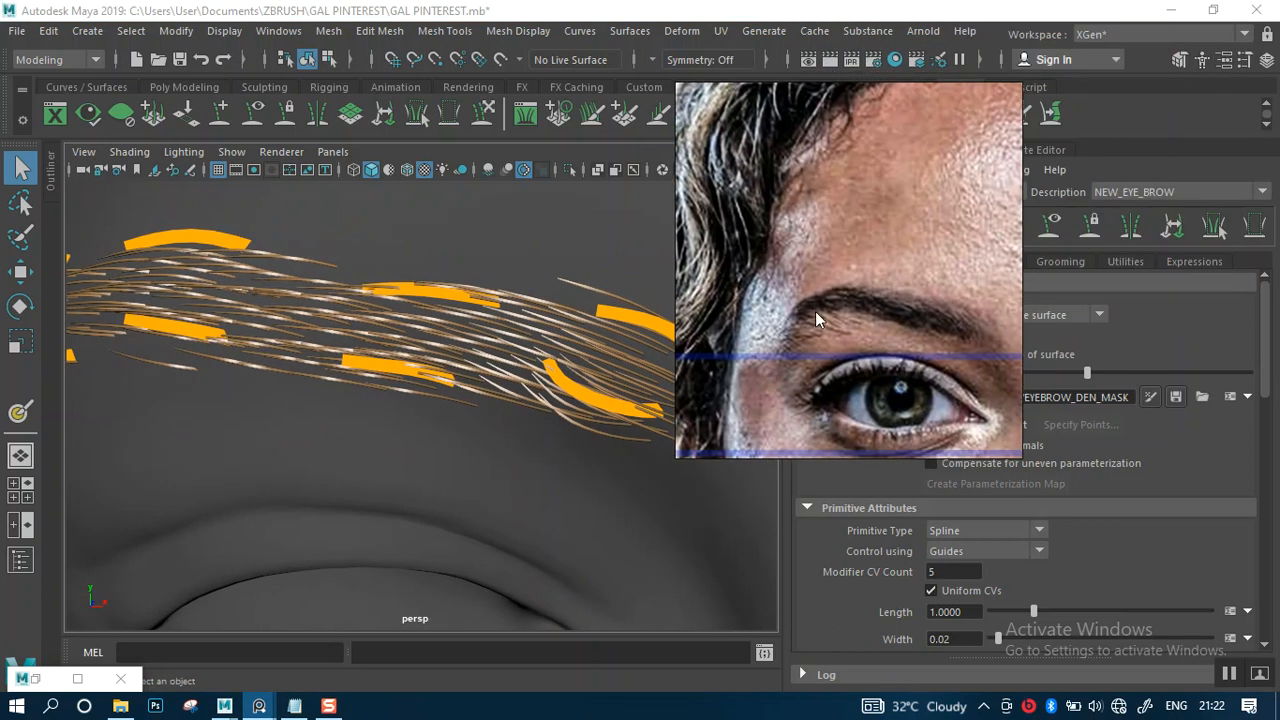
scroll(856, 324, "up", 5)
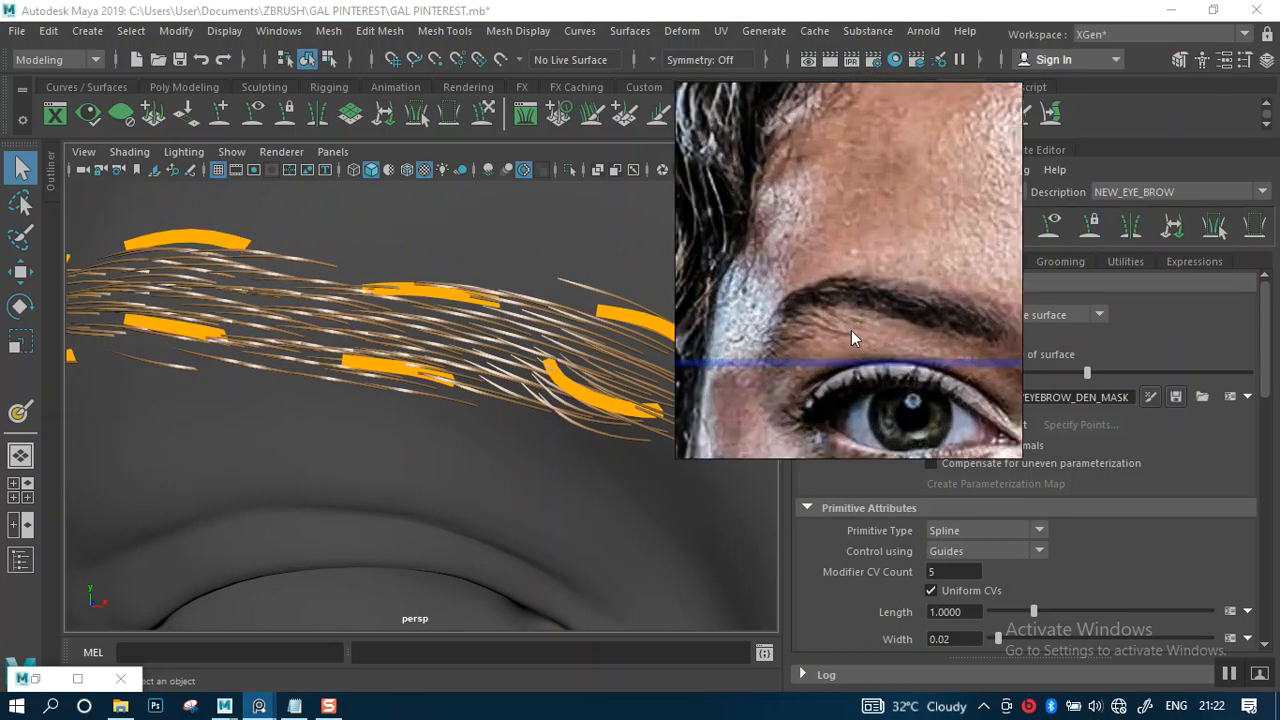
mouse_move(868, 307)
middle_mouse_down()
mouse_move(807, 296)
mouse_move(862, 299)
middle_mouse_up()
right_click_drag(901, 294, 1094, 298)
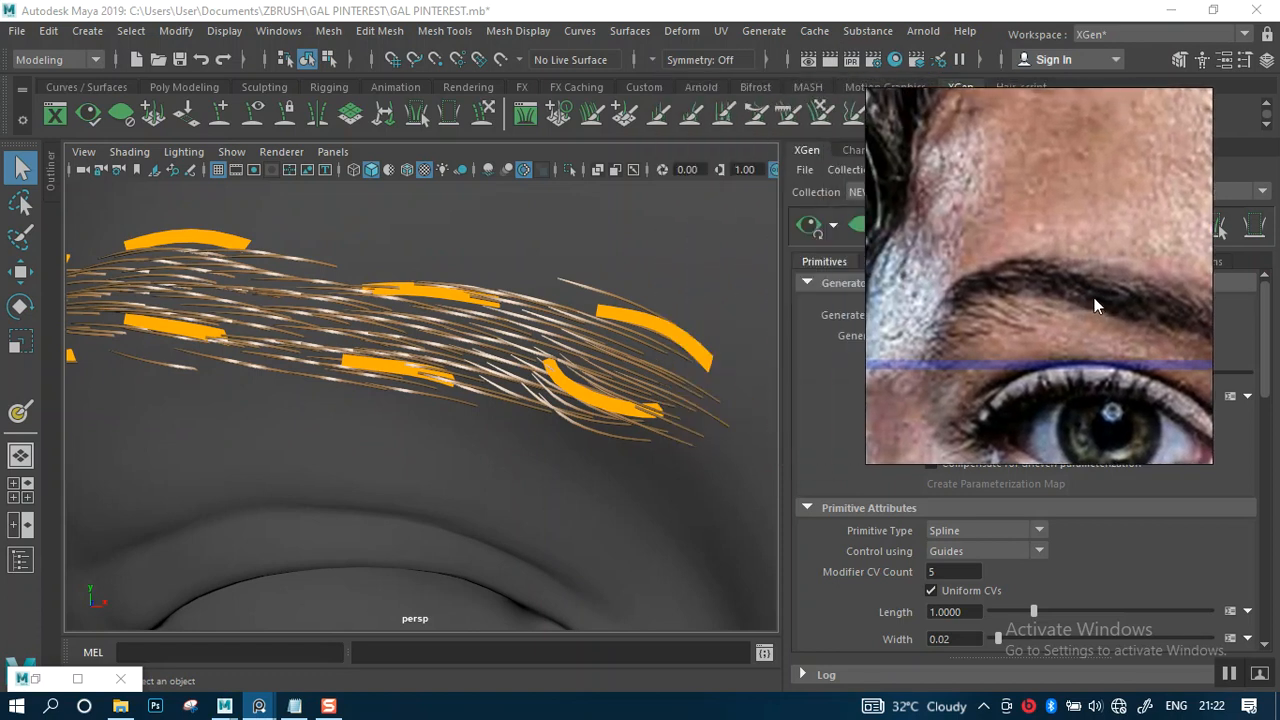
Step: Examine the direction and spacing of the eyebrow guides from inner end to tail against the reference photo
right_click_drag(495, 402, 482, 240, "alt")
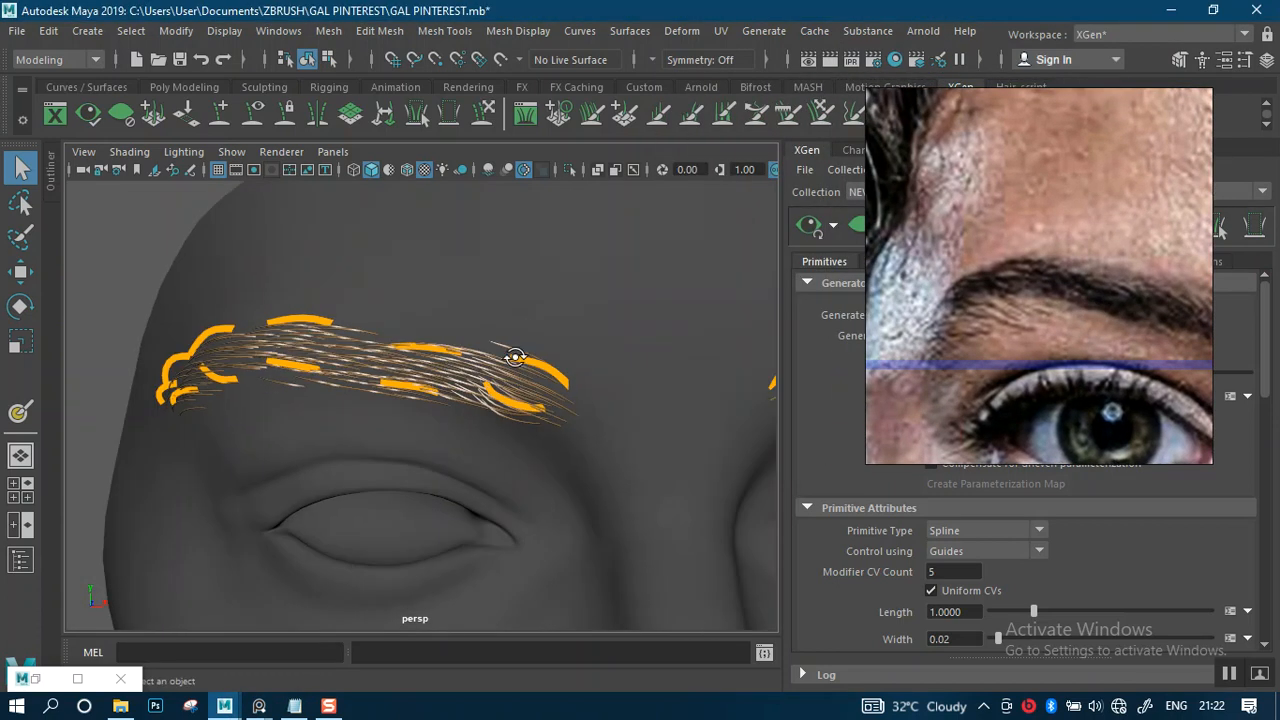
left_click_drag(517, 374, 556, 398, "alt")
middle_click_drag(511, 411, 547, 322, "alt")
left_click_drag(547, 322, 520, 345, "alt")
middle_click_drag(550, 342, 560, 430, "alt")
scroll(597, 401, "up", 5)
left_click_drag(601, 401, 517, 323, "alt")
right_click_drag(517, 323, 600, 354, "alt")
left_click_drag(600, 354, 580, 386, "alt")
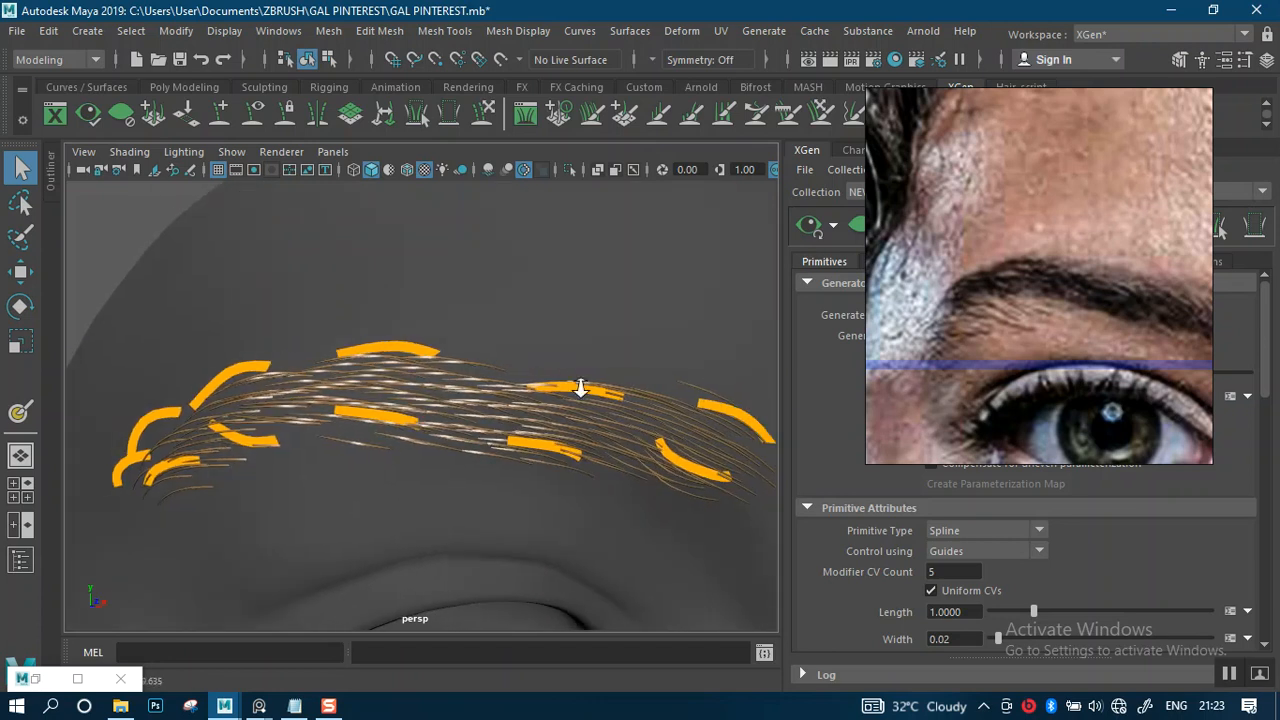
Step: Select the XGen guides on both eyebrows
right_click_drag(580, 386, 546, 343, "alt")
left_click_drag(546, 343, 500, 410, "alt")
left_click_drag(732, 492, 730, 490)
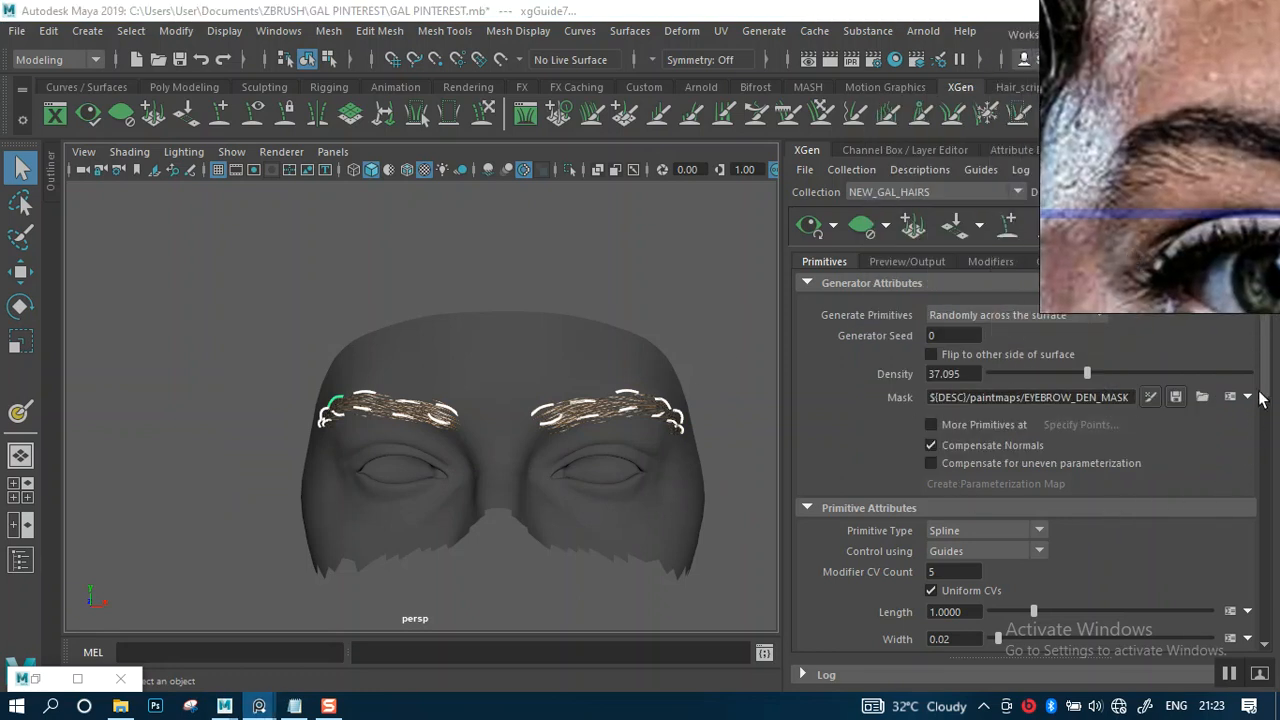
Step: Rebuild the selected eyebrow guides with a CV count of 10
left_click_drag(1263, 383, 1272, 500)
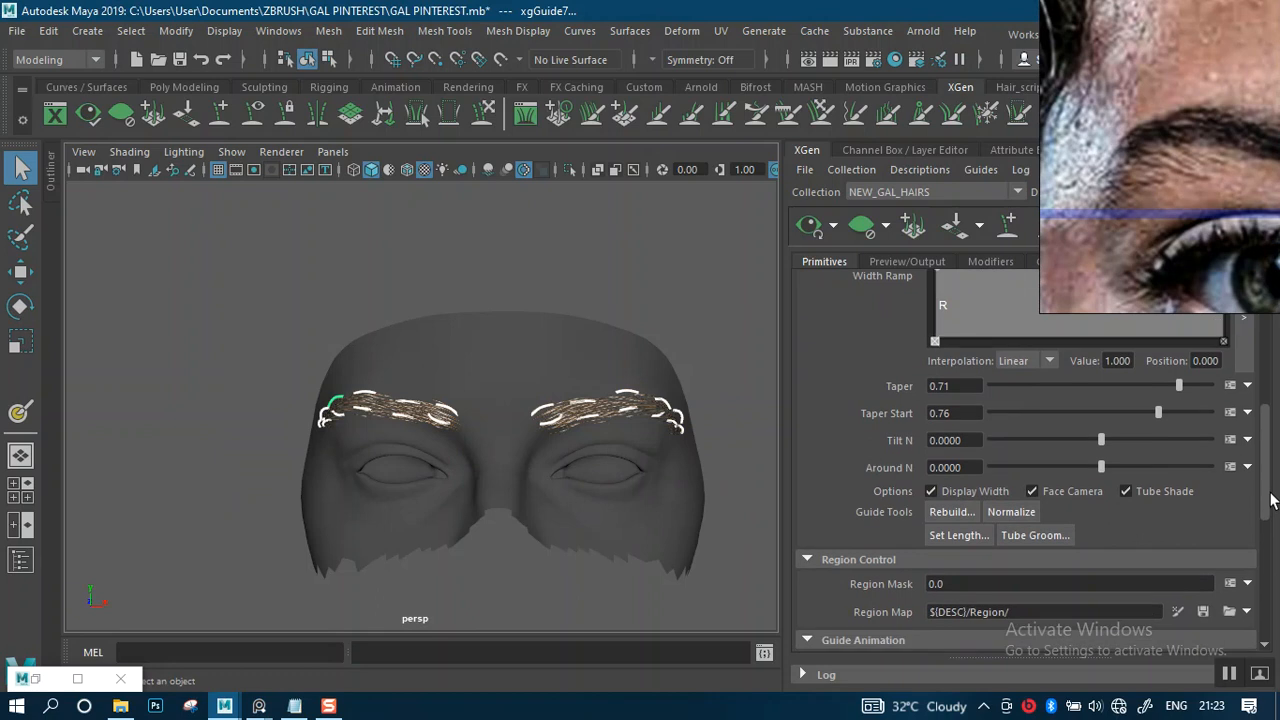
scroll(1232, 506, "up", 1)
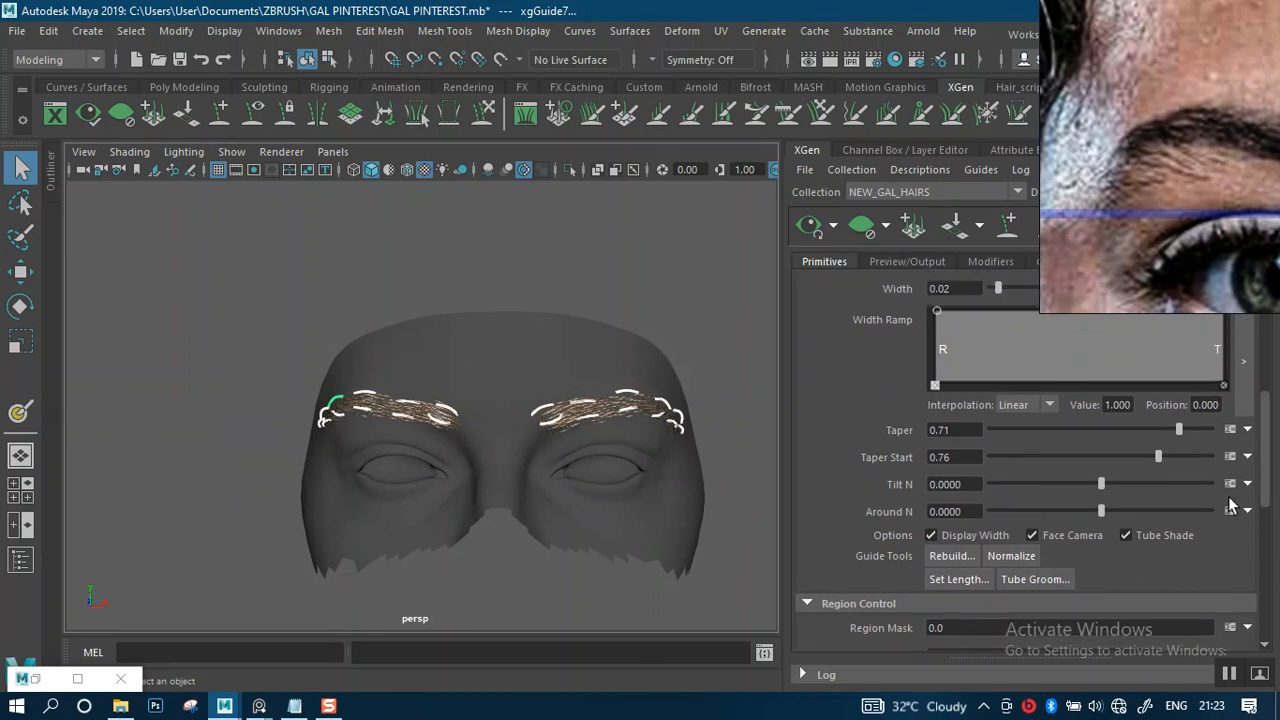
left_click(952, 557)
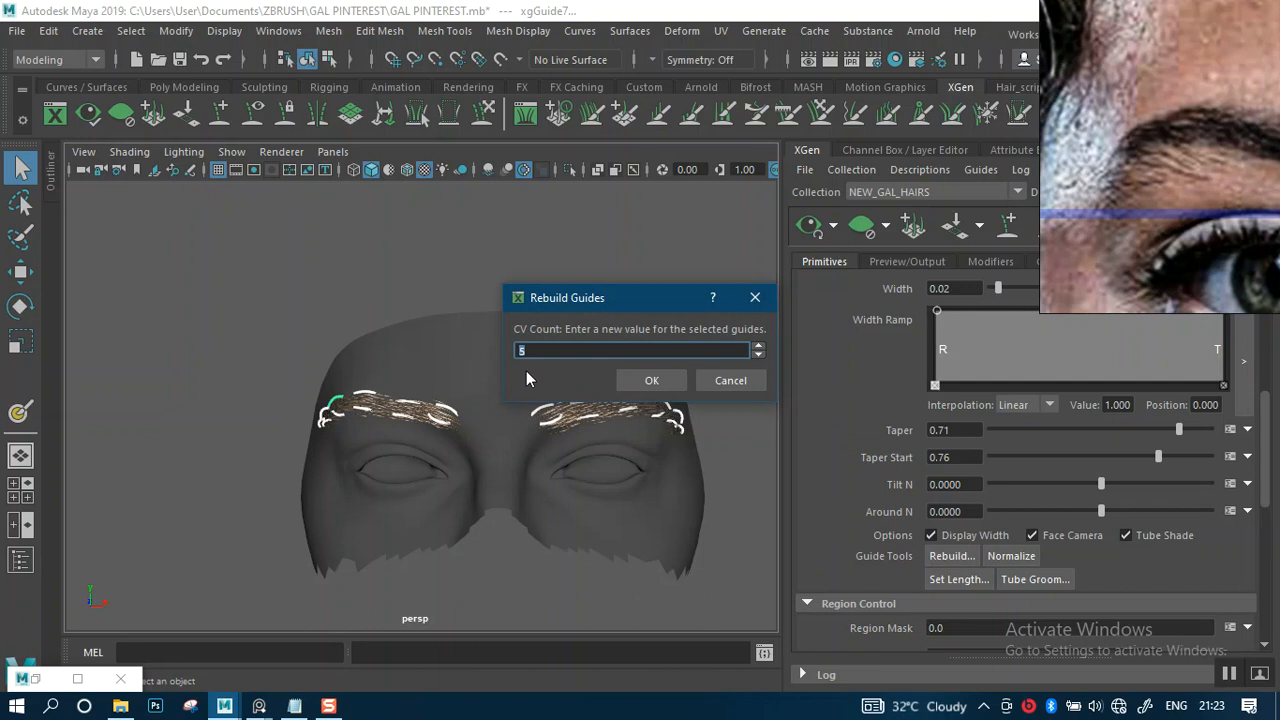
type("10")
left_click(648, 381)
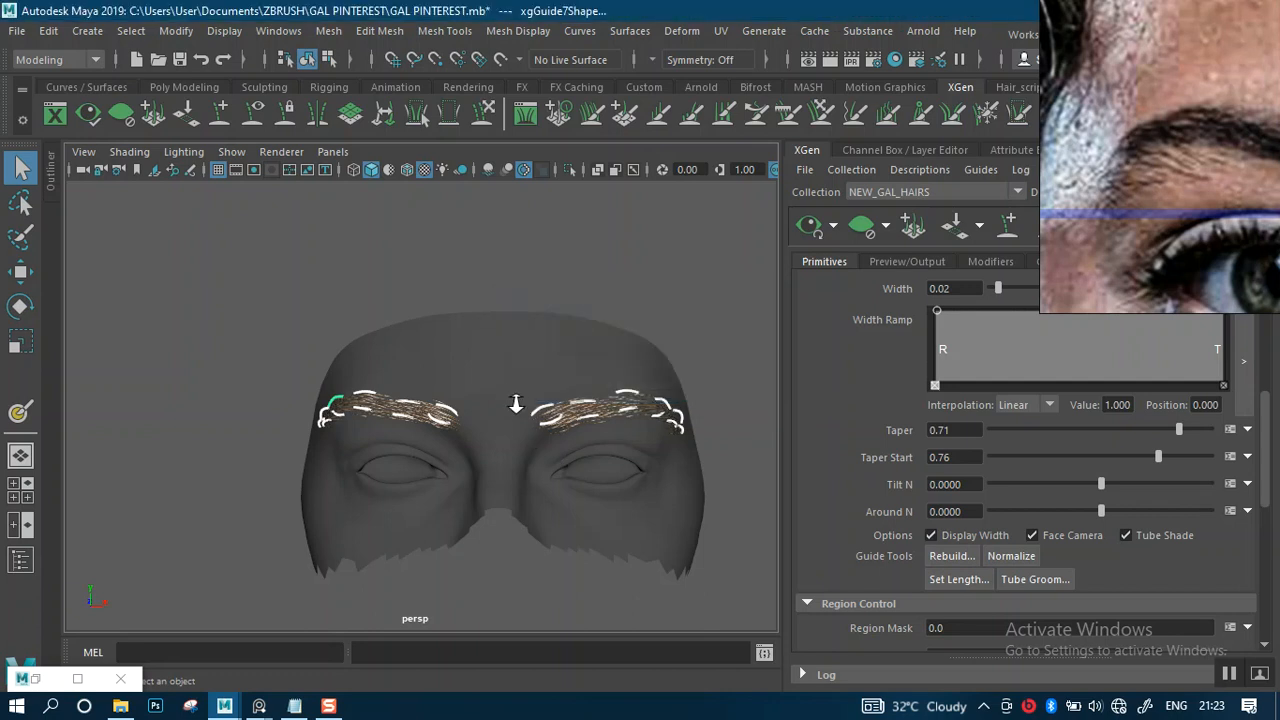
Step: Examine the rebuilt guides and hairs at the inner end of the character's right eyebrow from close up
scroll(512, 394, "up", 6)
middle_click_drag(560, 407, 538, 334, "alt")
right_click_drag(538, 334, 600, 470, "alt")
left_click_drag(591, 374, 570, 368, "alt")
middle_click_drag(588, 357, 545, 395, "alt")
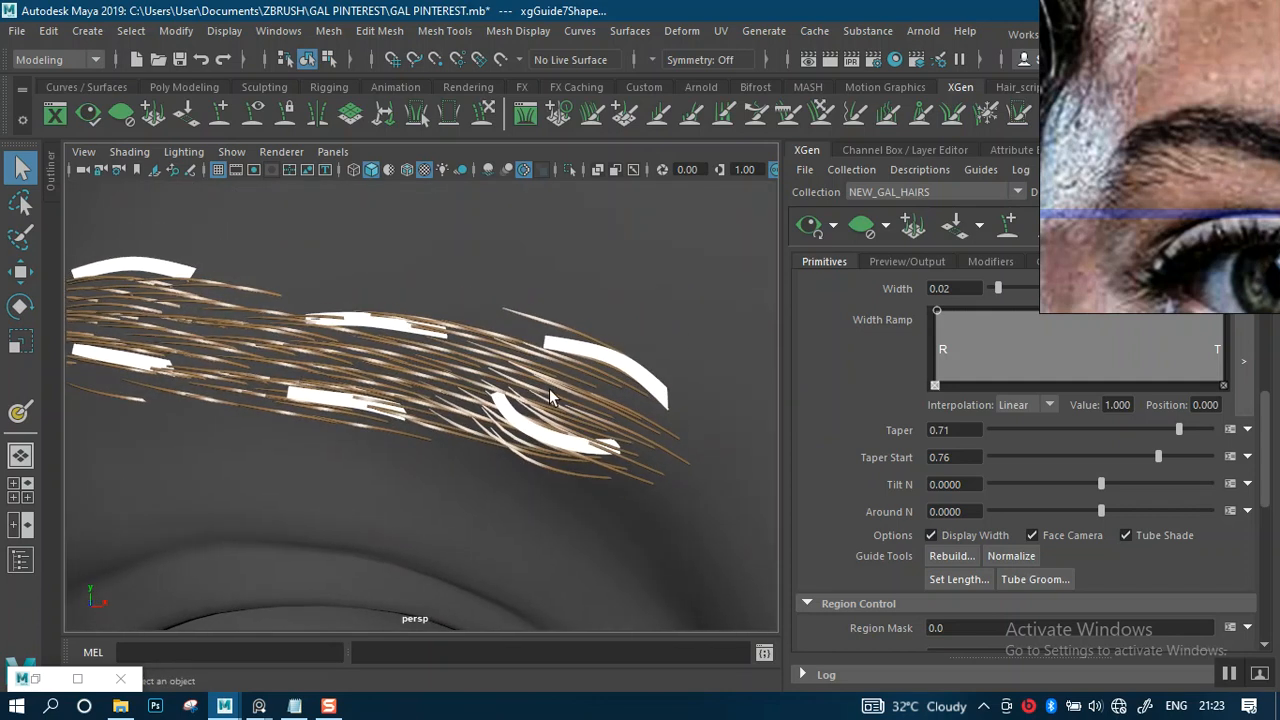
right_click_drag(580, 390, 628, 422, "alt")
middle_click_drag(585, 372, 614, 373, "alt")
right_click_drag(614, 390, 568, 369, "alt")
middle_click_drag(562, 368, 546, 360, "alt")
left_click_drag(546, 360, 583, 398, "alt")
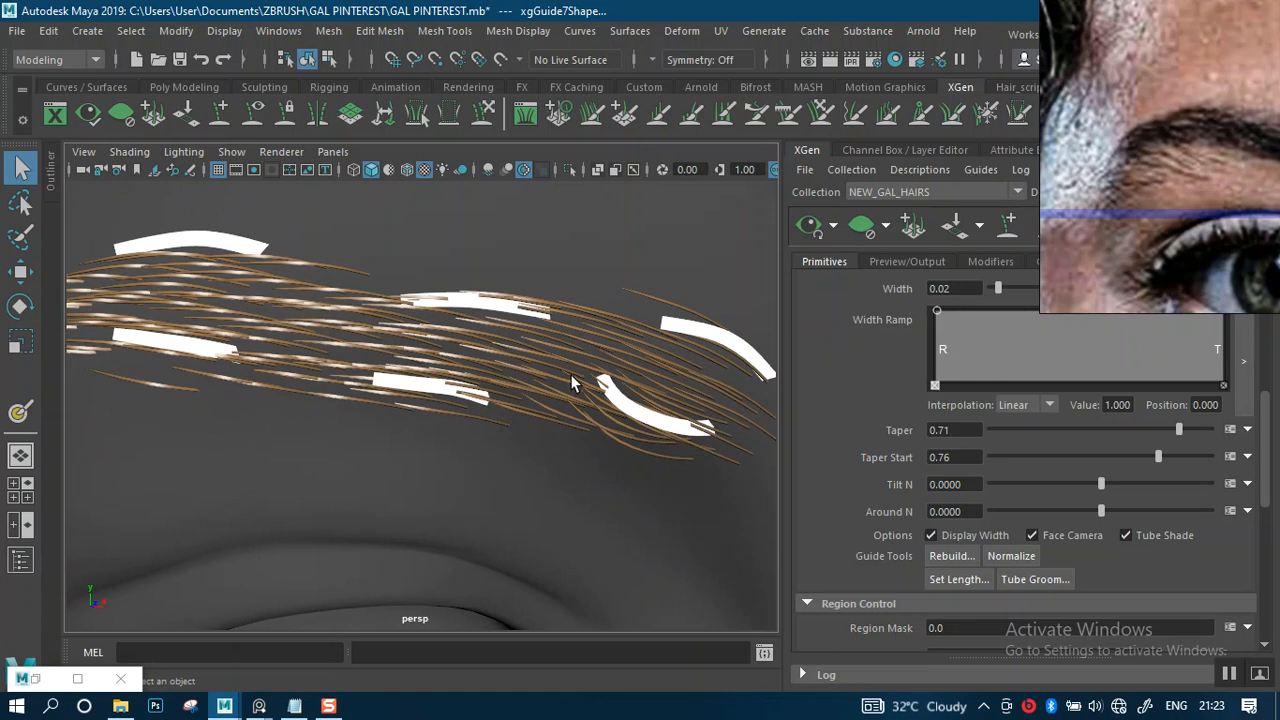
mouse_move(575, 382)
left_mouse_down("alt")
mouse_move(588, 391)
mouse_move(575, 402)
left_mouse_up("alt")
right_click_drag(578, 404, 569, 327, "alt")
Step: Sculpt the upper inner-end guide into a soft S-curve using the inner brow in the reference photo, and update the hair preview
left_click(631, 412)
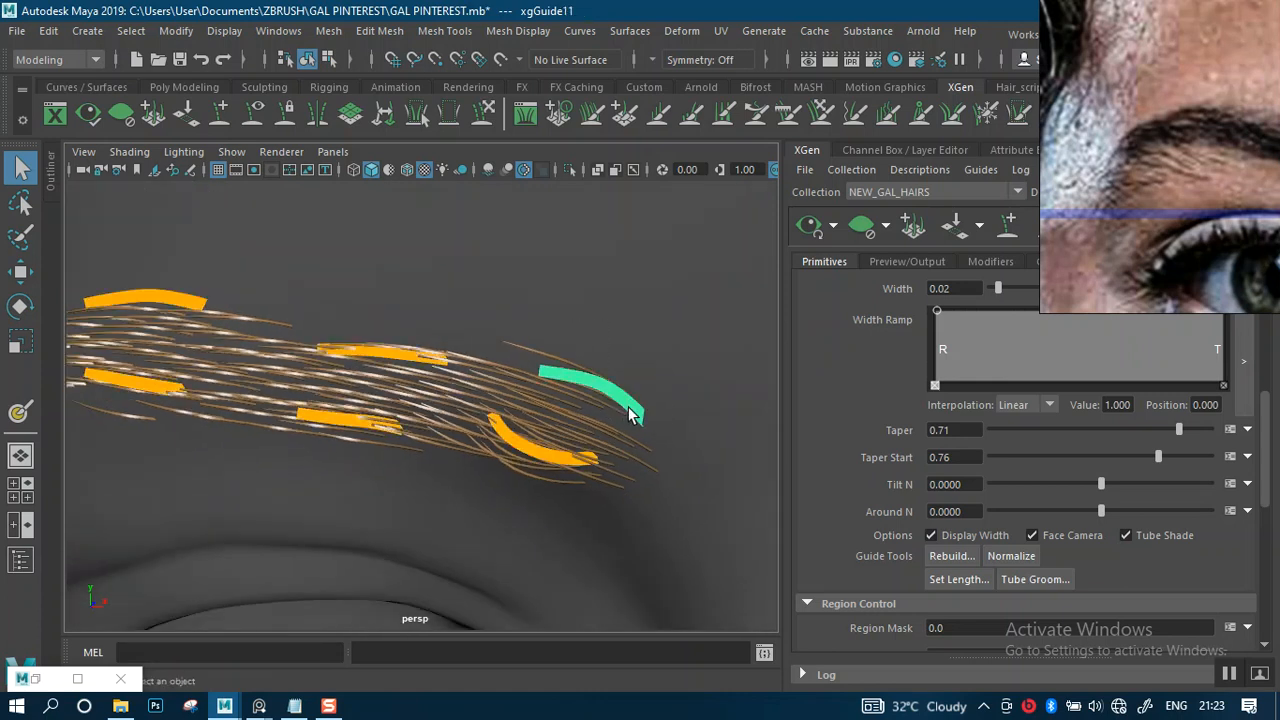
left_click(486, 114)
right_click_drag(540, 385, 644, 374, "alt")
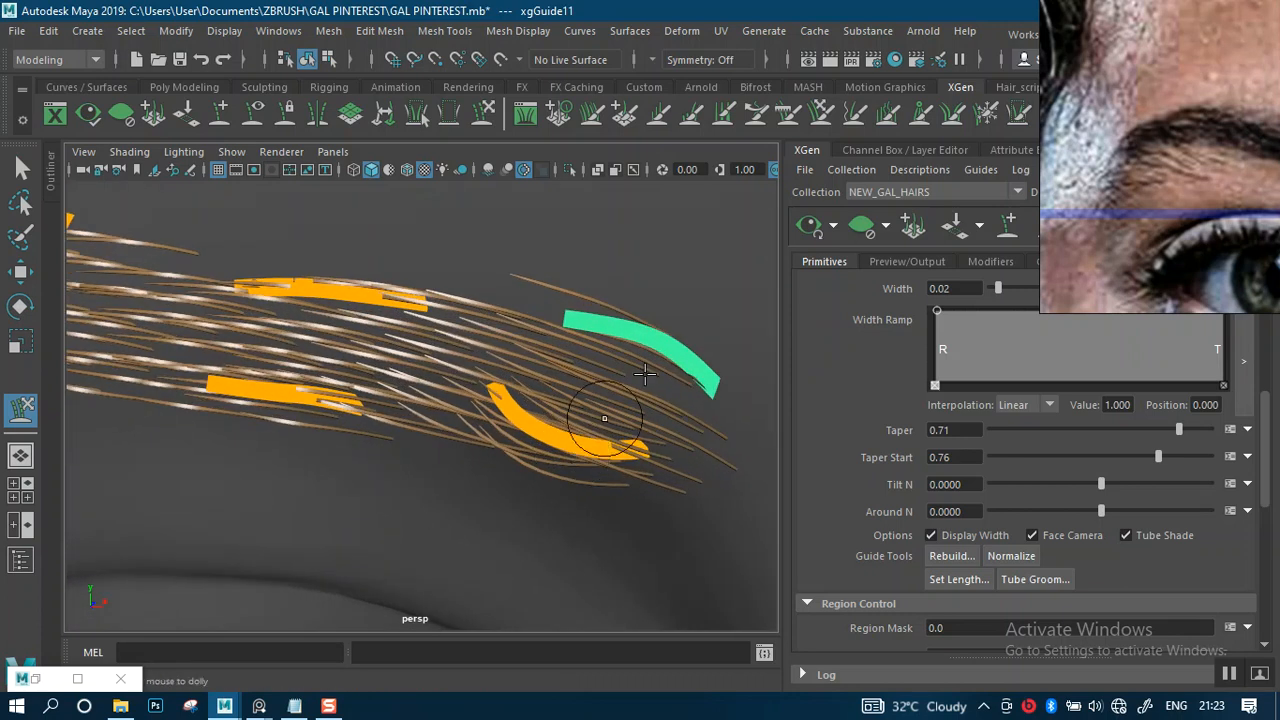
right_click_drag(1204, 206, 892, 307)
middle_click_drag(980, 278, 822, 270)
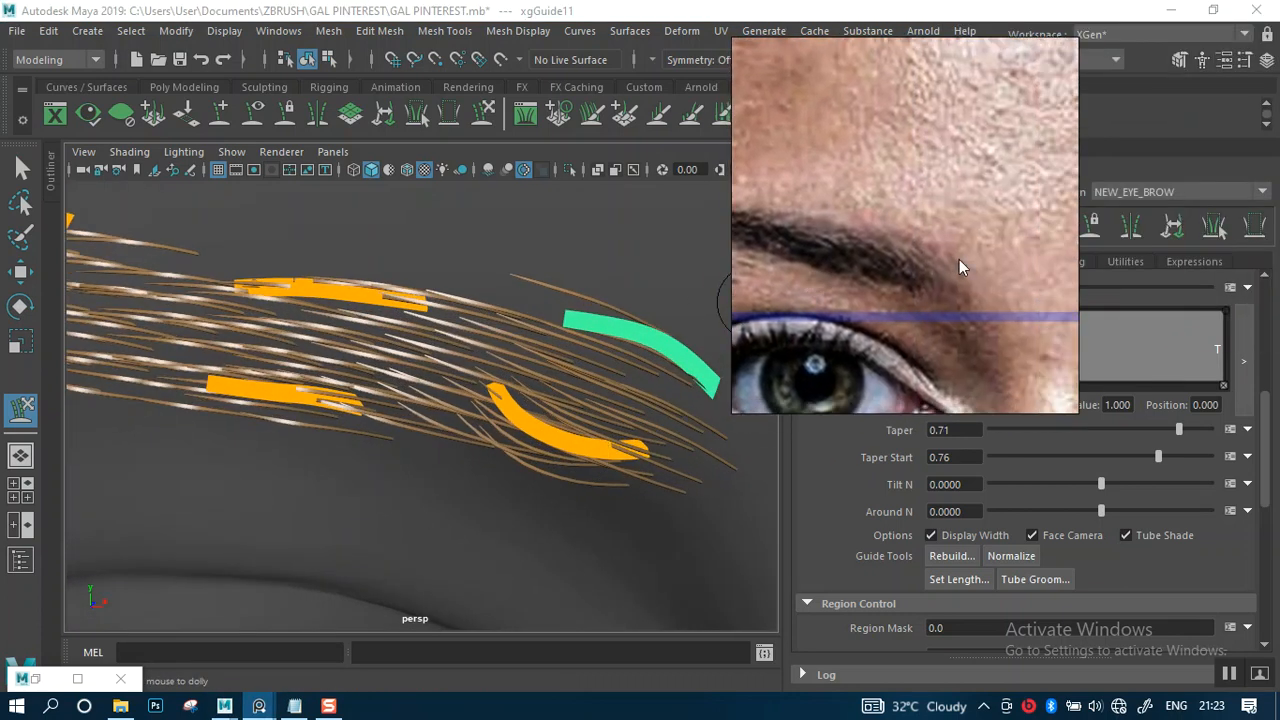
right_click_drag(938, 262, 1165, 249)
mouse_move(631, 377)
middle_mouse_down("alt")
mouse_move(528, 386)
mouse_move(605, 371)
mouse_move(643, 341)
mouse_move(591, 380)
middle_mouse_up("alt")
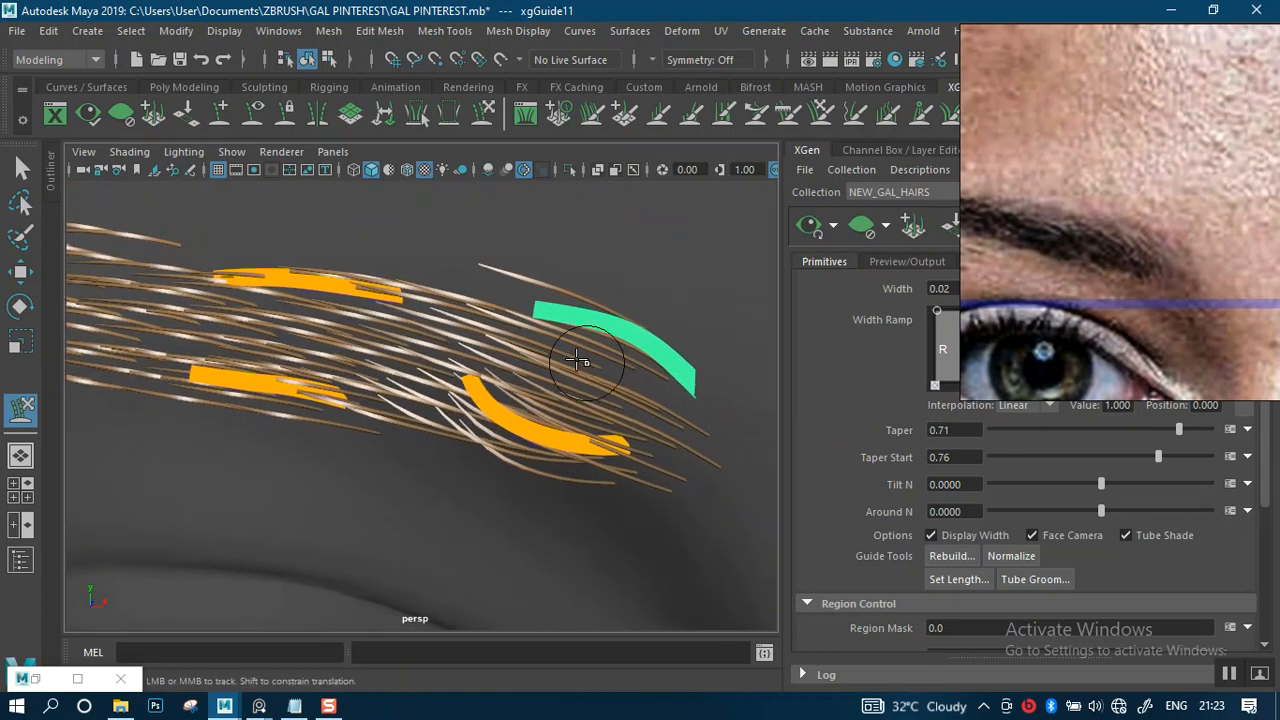
mouse_move(530, 308)
left_mouse_down()
mouse_move(572, 314)
mouse_move(577, 346)
left_mouse_up()
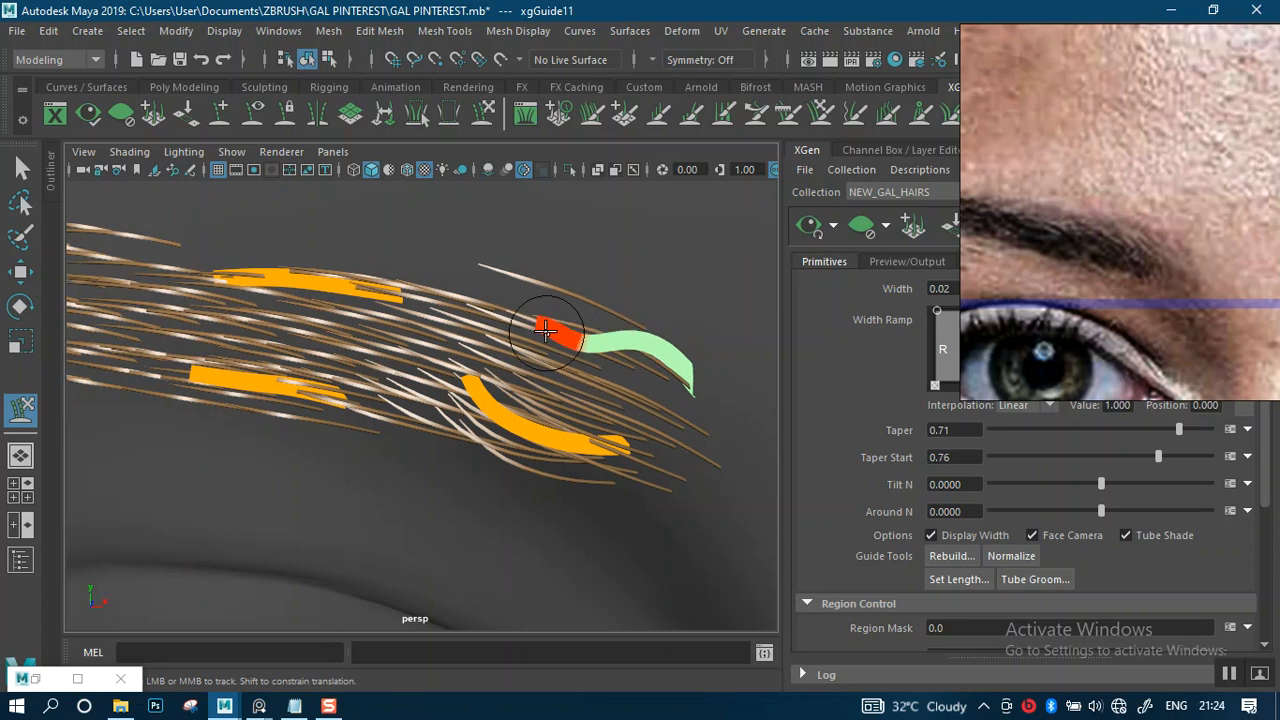
left_click(818, 232)
Step: Sculpt the lower inner-end guide into a matching S-curve and update the hair preview
middle_click_drag(488, 373, 657, 346, "alt")
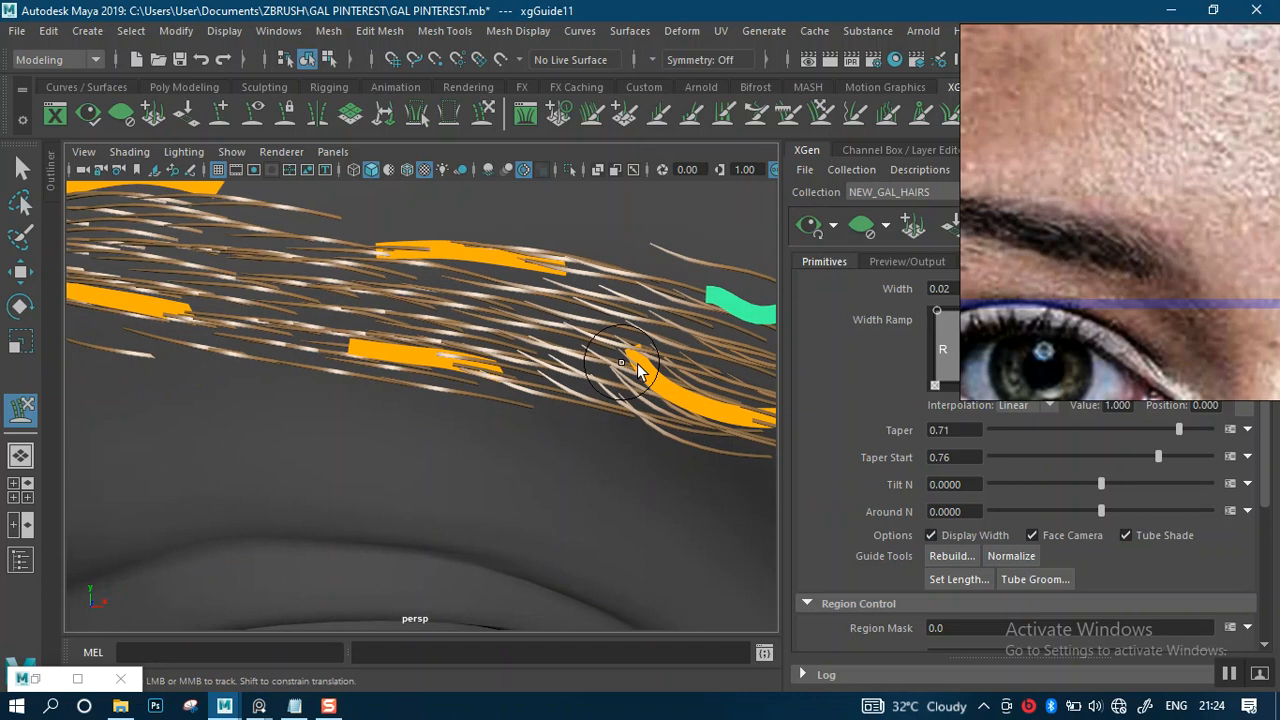
key("q")
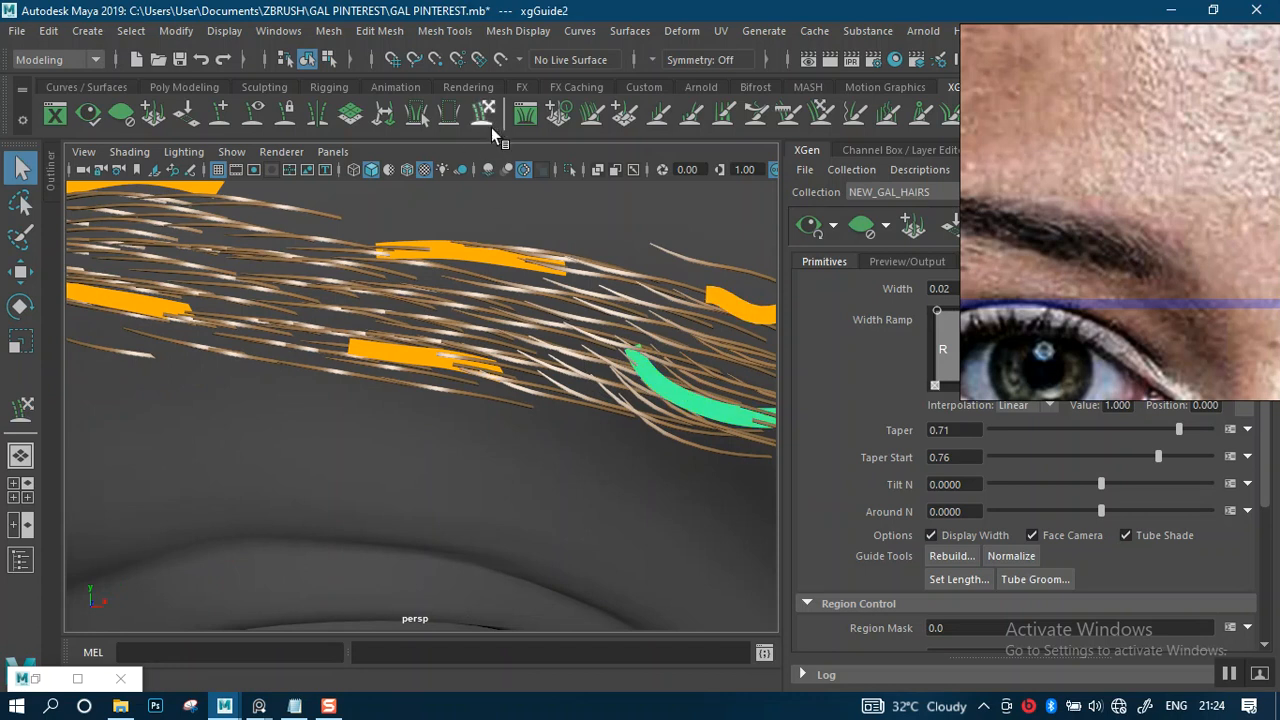
left_click(489, 120)
mouse_move(629, 311)
middle_mouse_down("alt")
mouse_move(514, 314)
mouse_move(456, 292)
middle_mouse_up("alt")
scroll(594, 368, "up", 2)
middle_click_drag(597, 446, 643, 360, "alt")
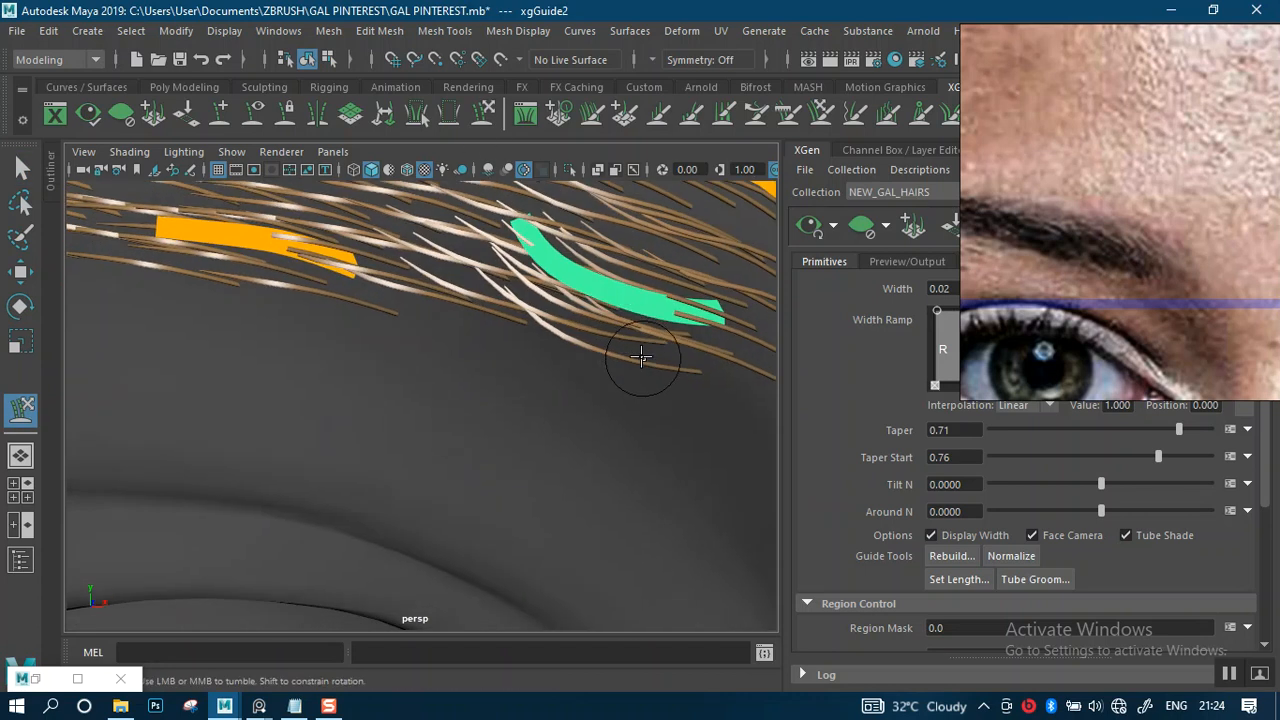
left_click_drag(642, 330, 615, 339, "alt")
middle_click_drag(609, 346, 613, 360, "alt")
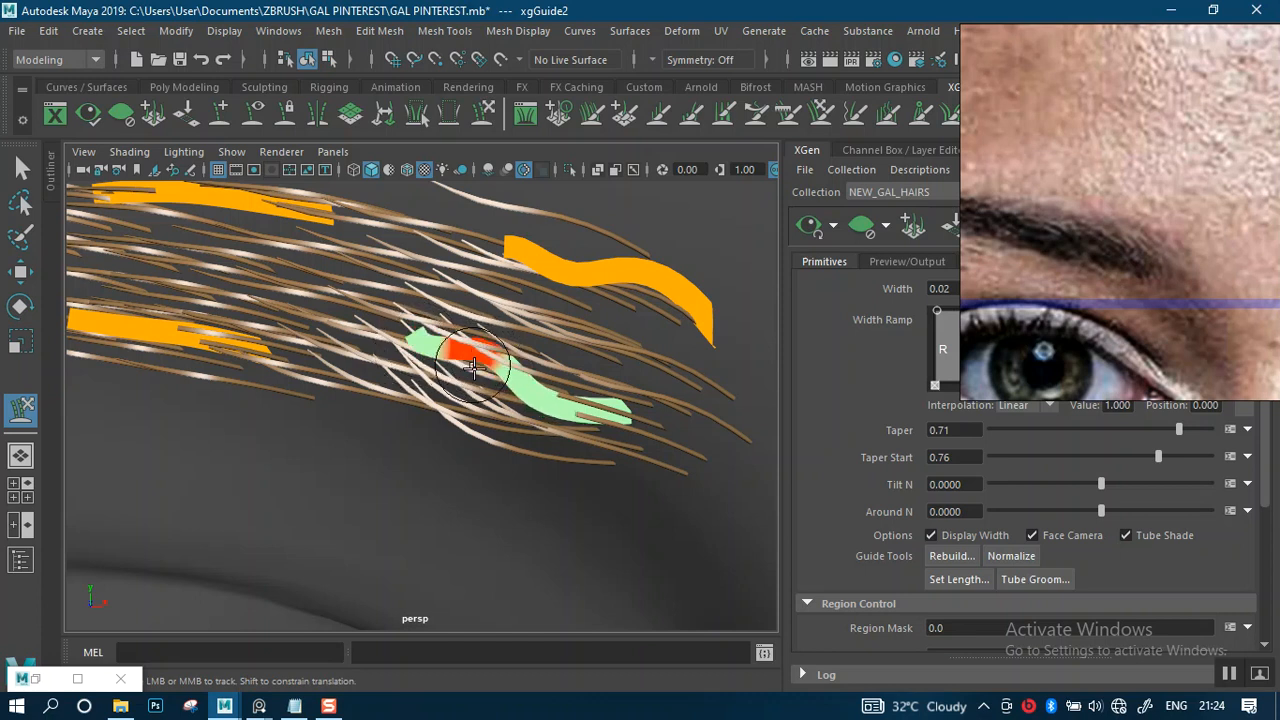
mouse_move(417, 362)
left_mouse_down()
mouse_move(535, 380)
mouse_move(575, 412)
mouse_move(425, 378)
left_mouse_up()
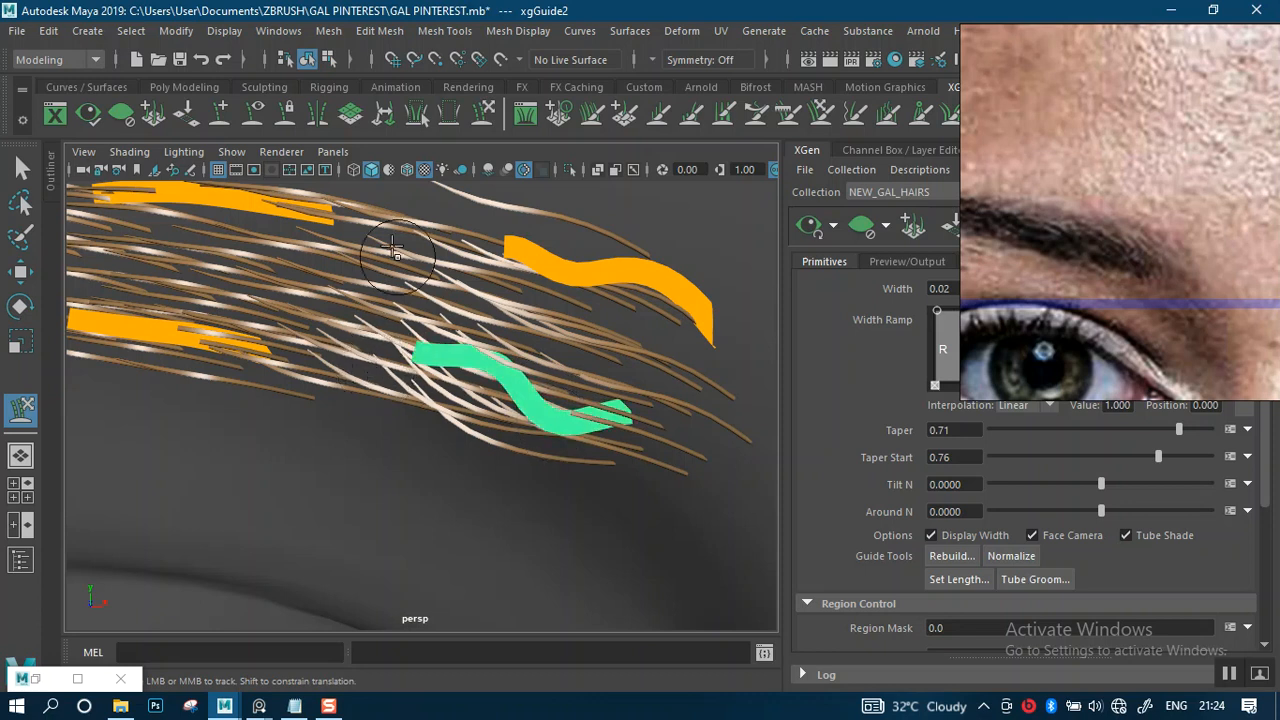
left_click(813, 230)
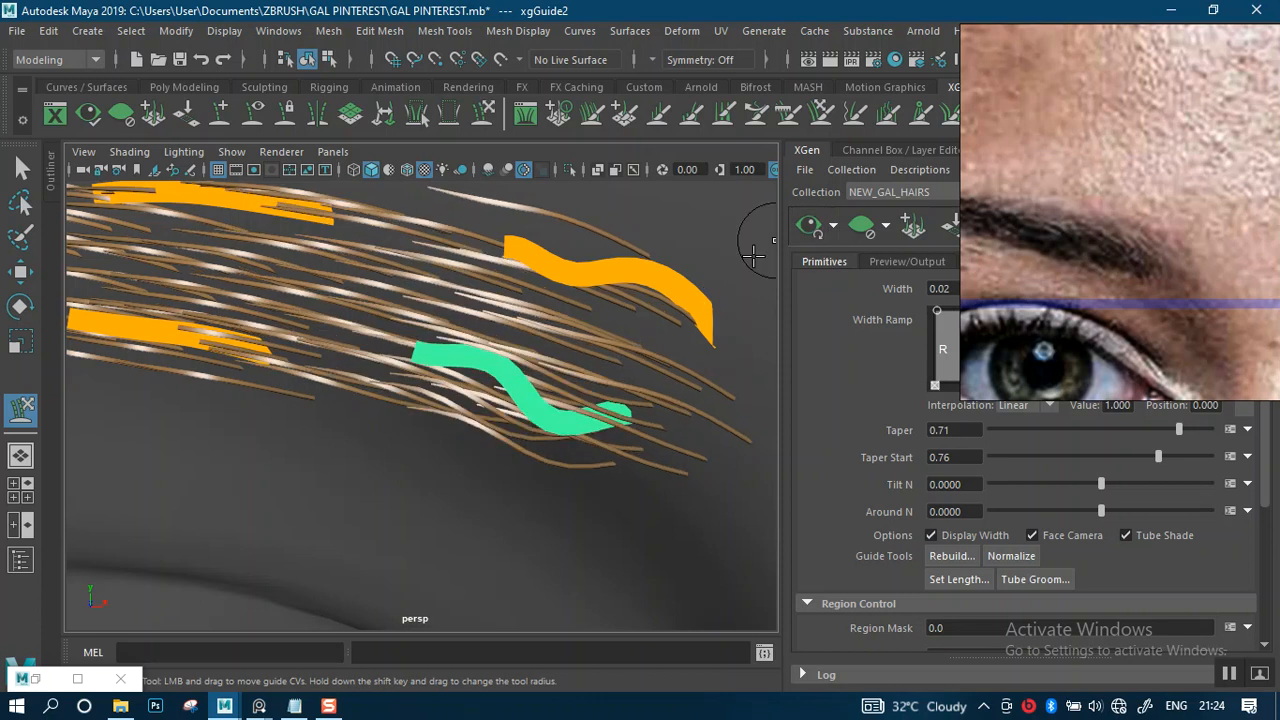
Step: Scale up the lower guide next to the inner-end guide uniformly by about 1.2
left_click_drag(583, 351, 575, 351, "alt")
middle_click_drag(575, 351, 551, 366, "alt")
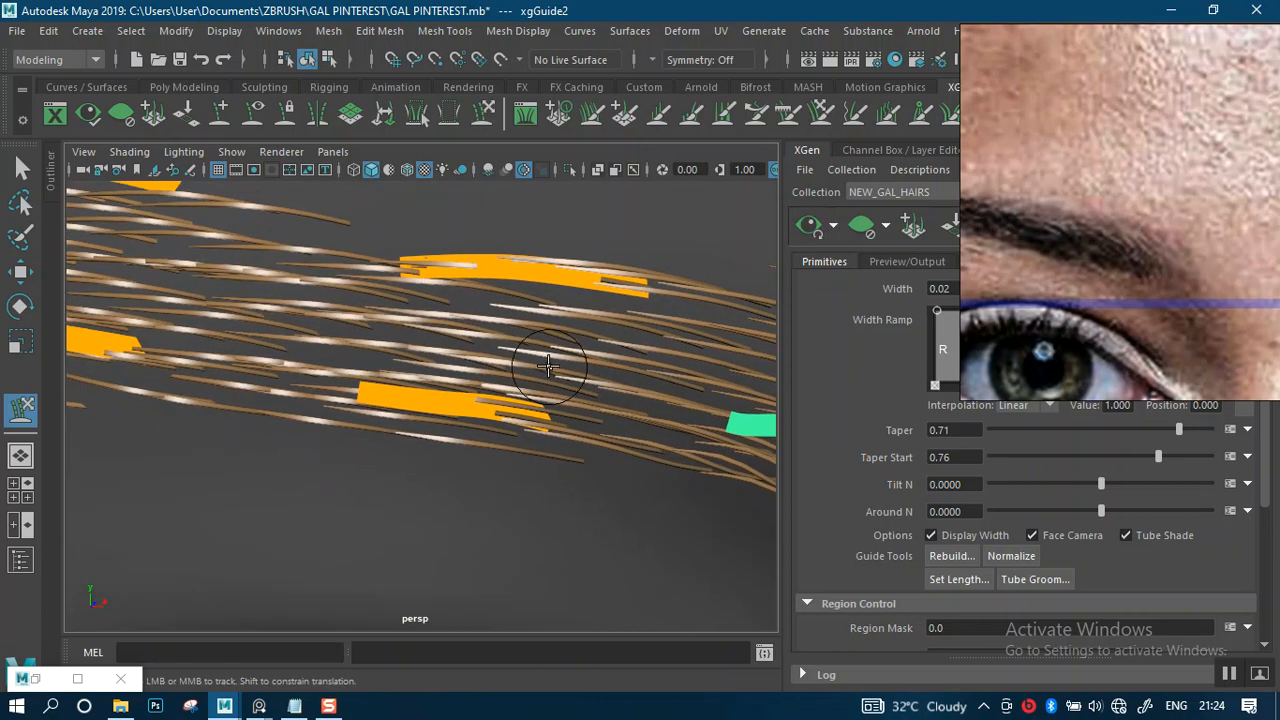
key("w")
left_click(525, 272)
left_click_drag(623, 329, 665, 400, "alt")
left_click(623, 352)
key("r")
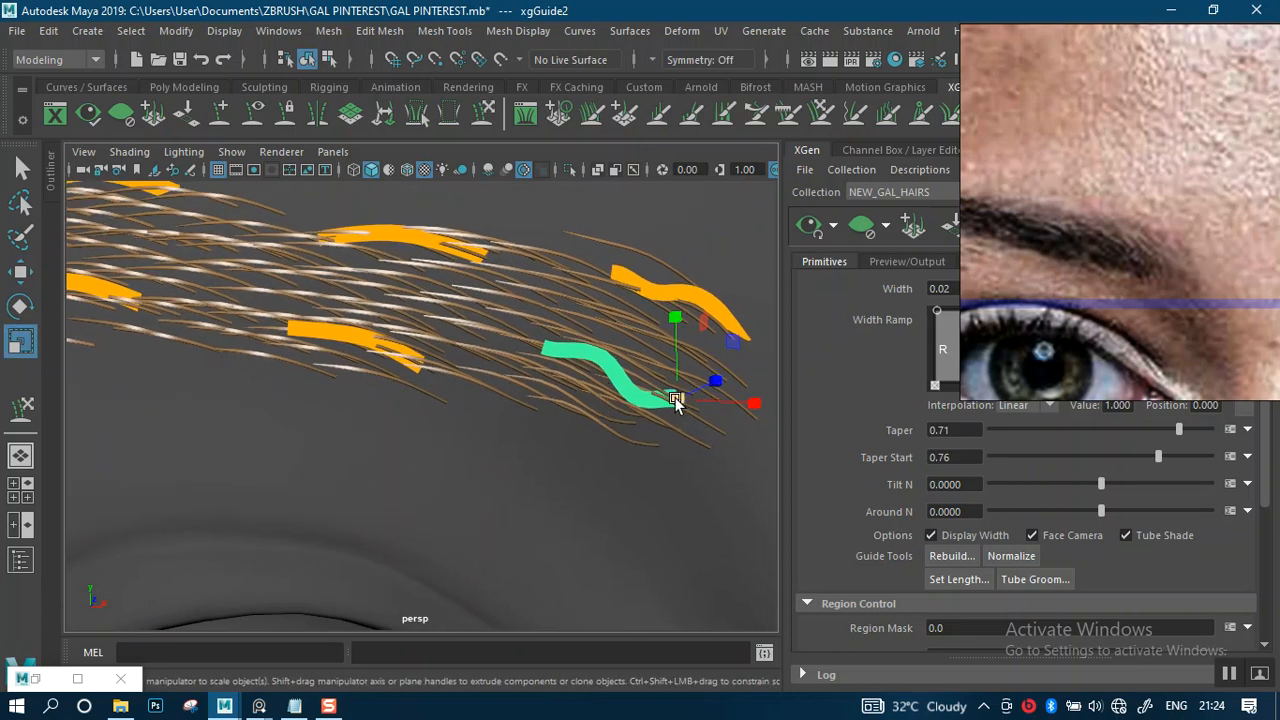
left_click(668, 397)
left_click_drag(530, 460, 594, 441, "alt")
left_click(575, 378)
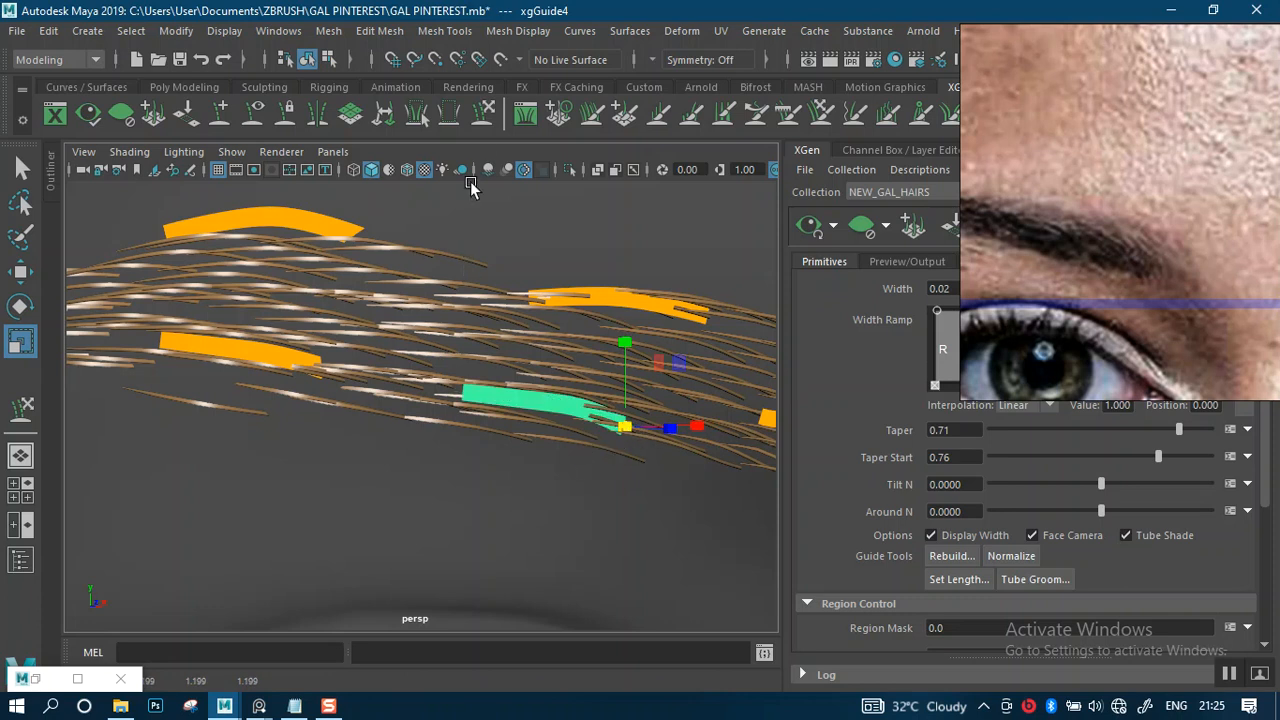
Step: Sculpt the enlarged lower guide into a wavy shape along its length
left_click(486, 118)
scroll(520, 414, "up", 5)
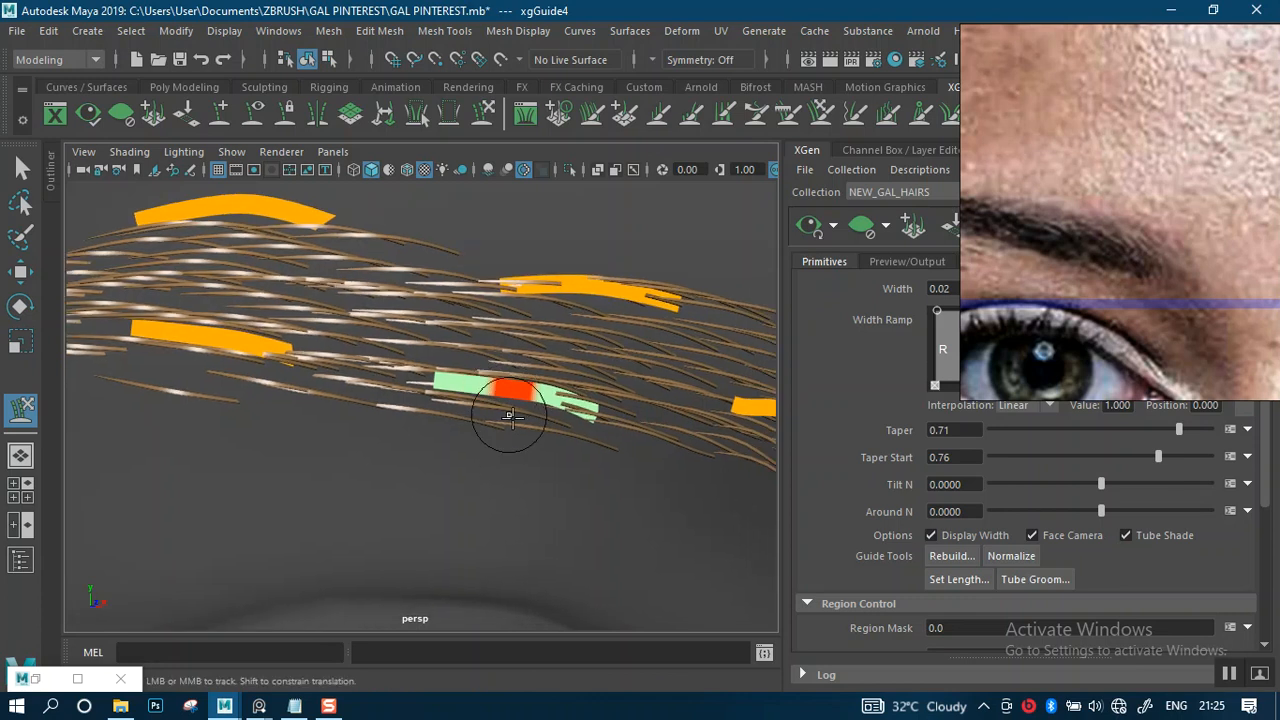
middle_click_drag(502, 404, 527, 354, "alt")
left_click_drag(531, 353, 521, 415)
mouse_move(520, 414)
middle_mouse_down("alt")
mouse_move(574, 400)
mouse_move(557, 508)
middle_mouse_up("alt")
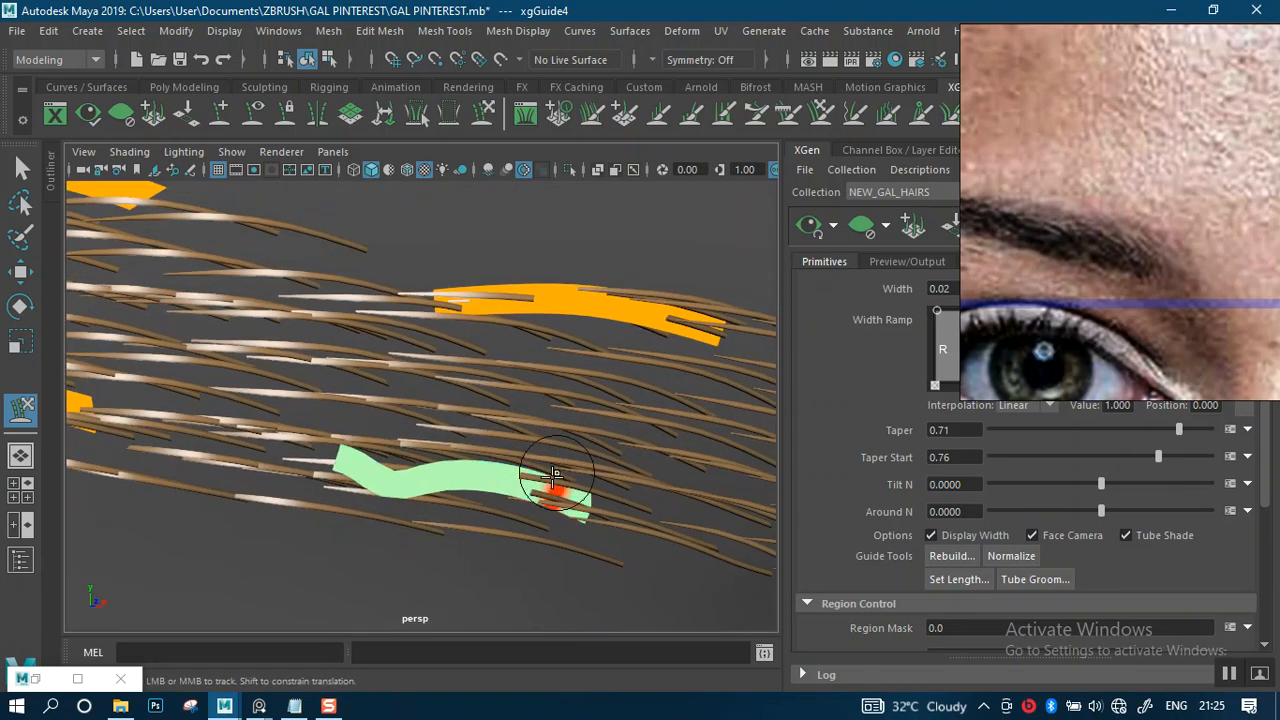
left_click_drag(332, 461, 336, 450)
mouse_move(476, 474)
left_mouse_down()
mouse_move(529, 486)
mouse_move(533, 513)
left_mouse_up()
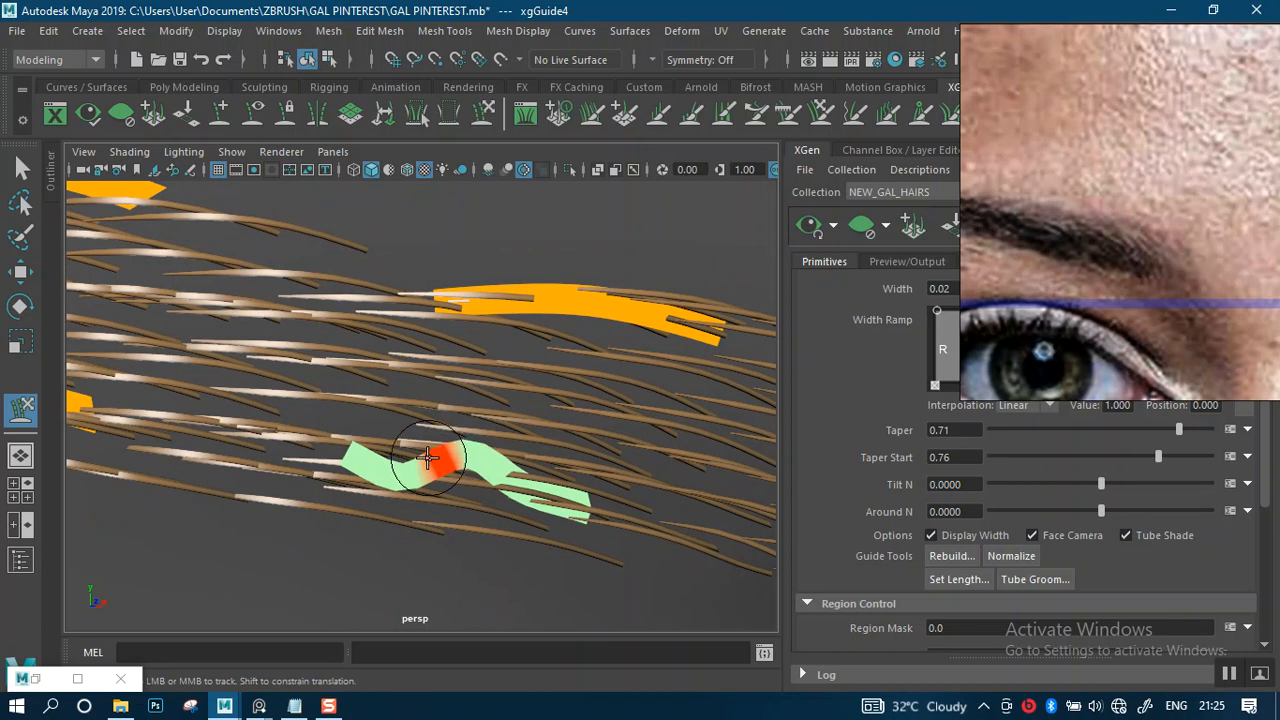
Step: Refine the wavy lower guide's curve and its depth against the skin from several angles, and update the hair preview
left_click_drag(420, 470, 486, 237, "alt")
middle_click_drag(525, 482, 511, 323, "alt")
right_click_drag(512, 418, 513, 466, "alt")
right_click_drag(464, 432, 560, 426, "alt")
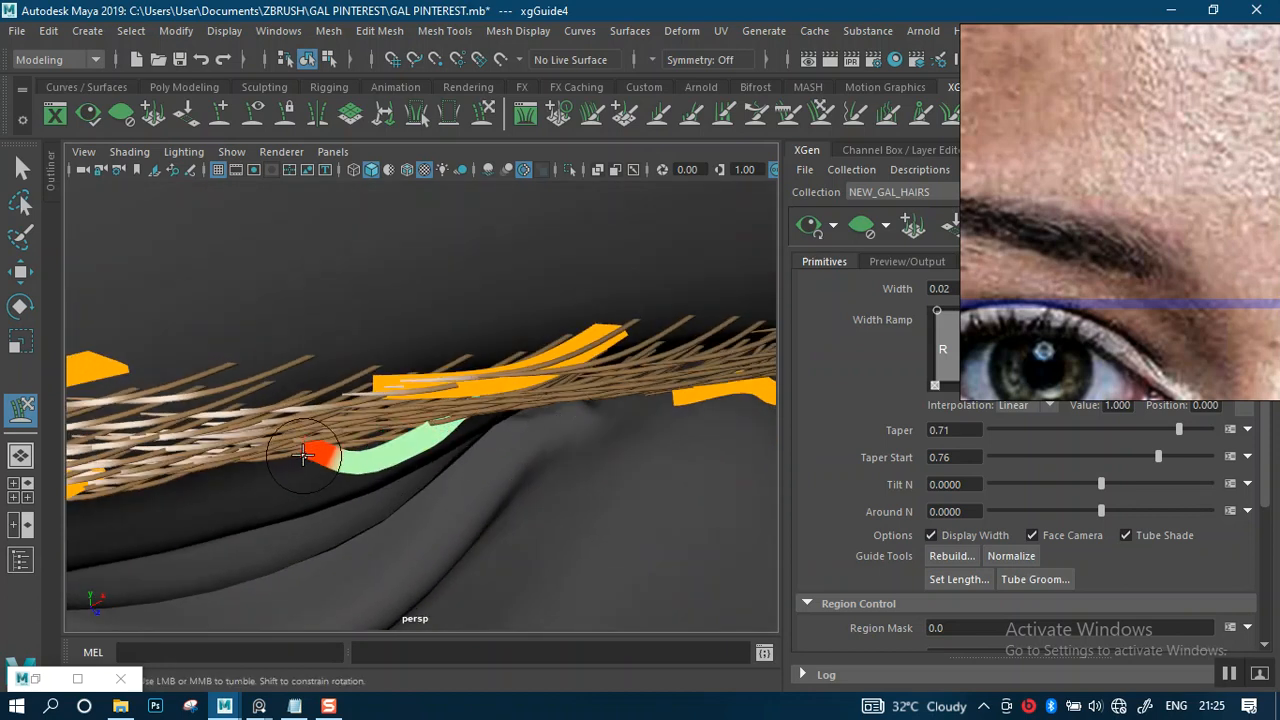
left_click_drag(438, 446, 409, 497, "alt")
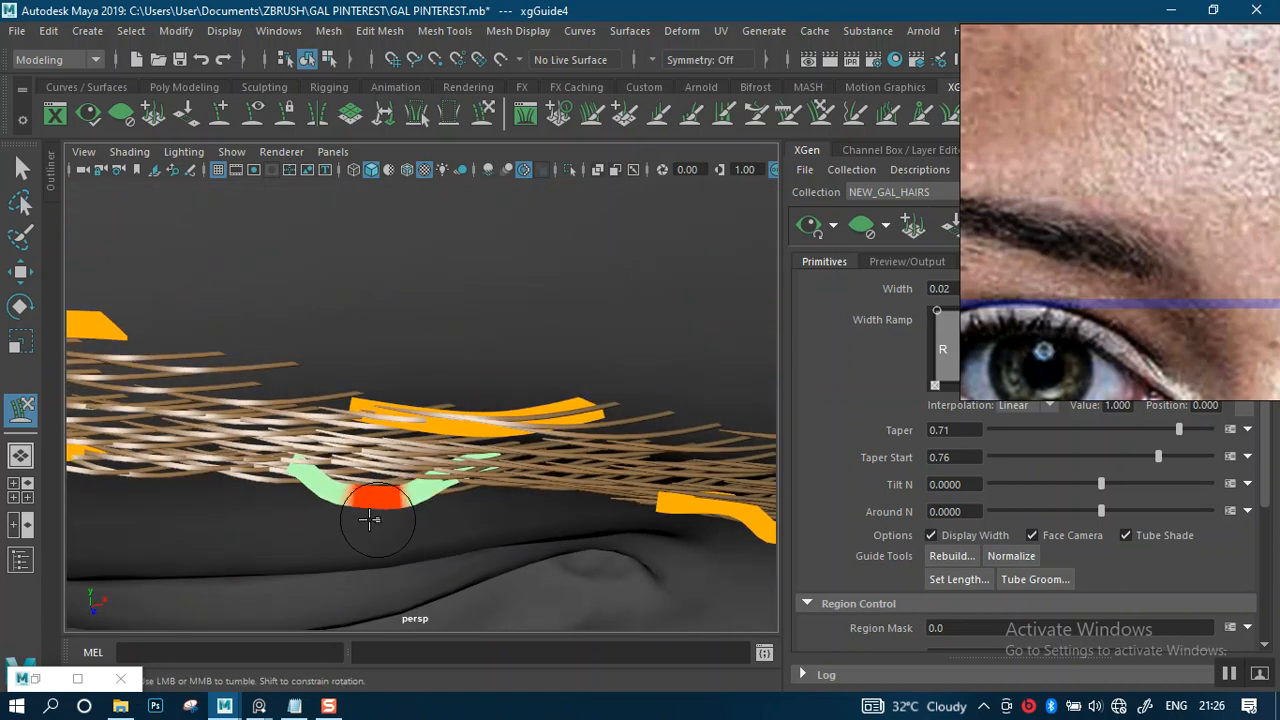
mouse_move(315, 460)
left_mouse_down("alt")
mouse_move(488, 420)
mouse_move(511, 454)
mouse_move(500, 400)
mouse_move(400, 394)
mouse_move(483, 360)
mouse_move(354, 380)
mouse_move(560, 330)
mouse_move(572, 390)
left_mouse_up("alt")
right_click_drag(572, 390, 355, 338, "alt")
mouse_move(407, 326)
left_mouse_down("alt")
mouse_move(608, 366)
mouse_move(540, 360)
mouse_move(497, 415)
mouse_move(464, 420)
left_mouse_up("alt")
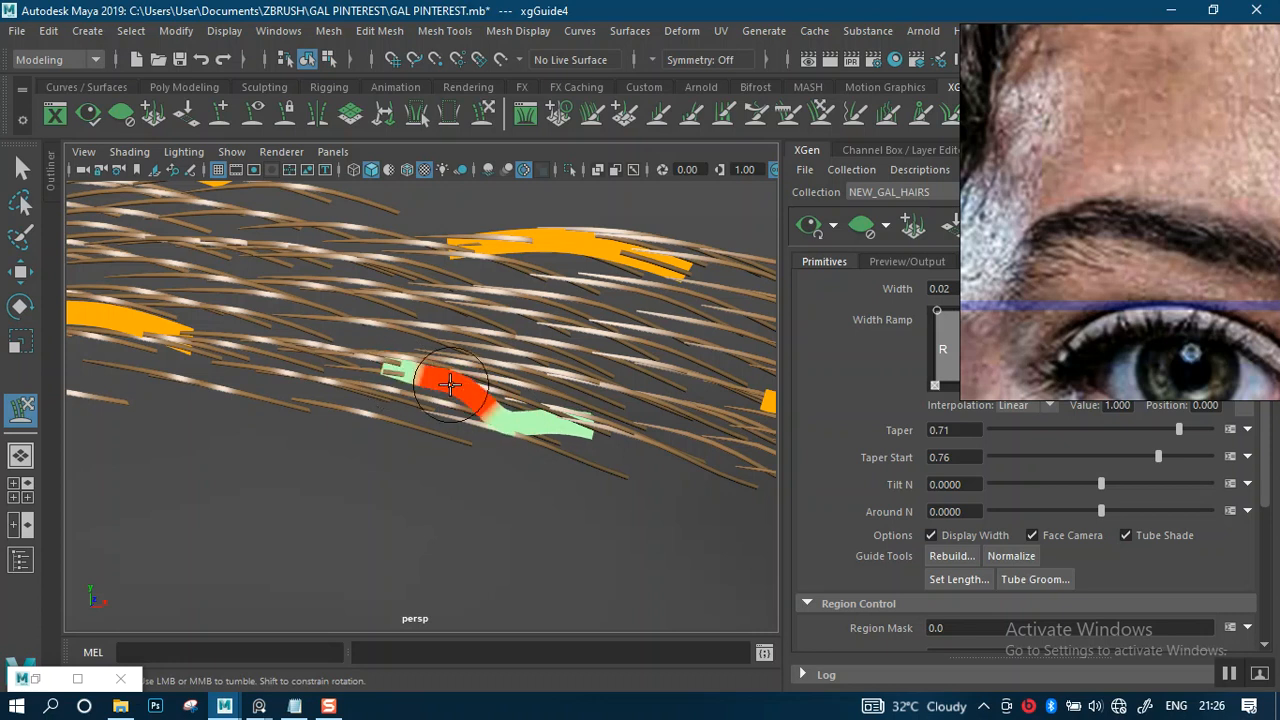
left_click(814, 227)
Step: Select the upper guide above the wavy lower one and sculpt its outer end downward with a raised middle
right_click_drag(632, 390, 521, 379, "alt")
middle_click_drag(521, 379, 558, 418, "alt")
key("q")
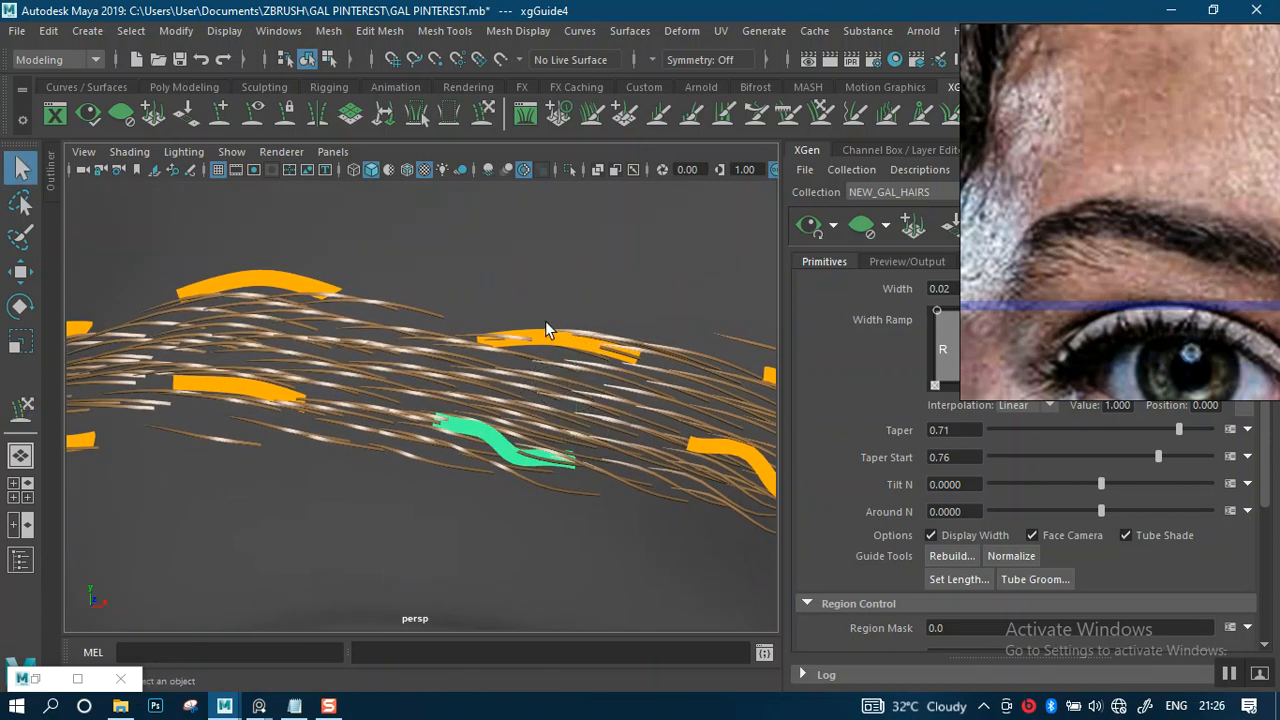
middle_click_drag(526, 300, 534, 371, "alt")
right_click_drag(420, 195, 502, 207, "alt")
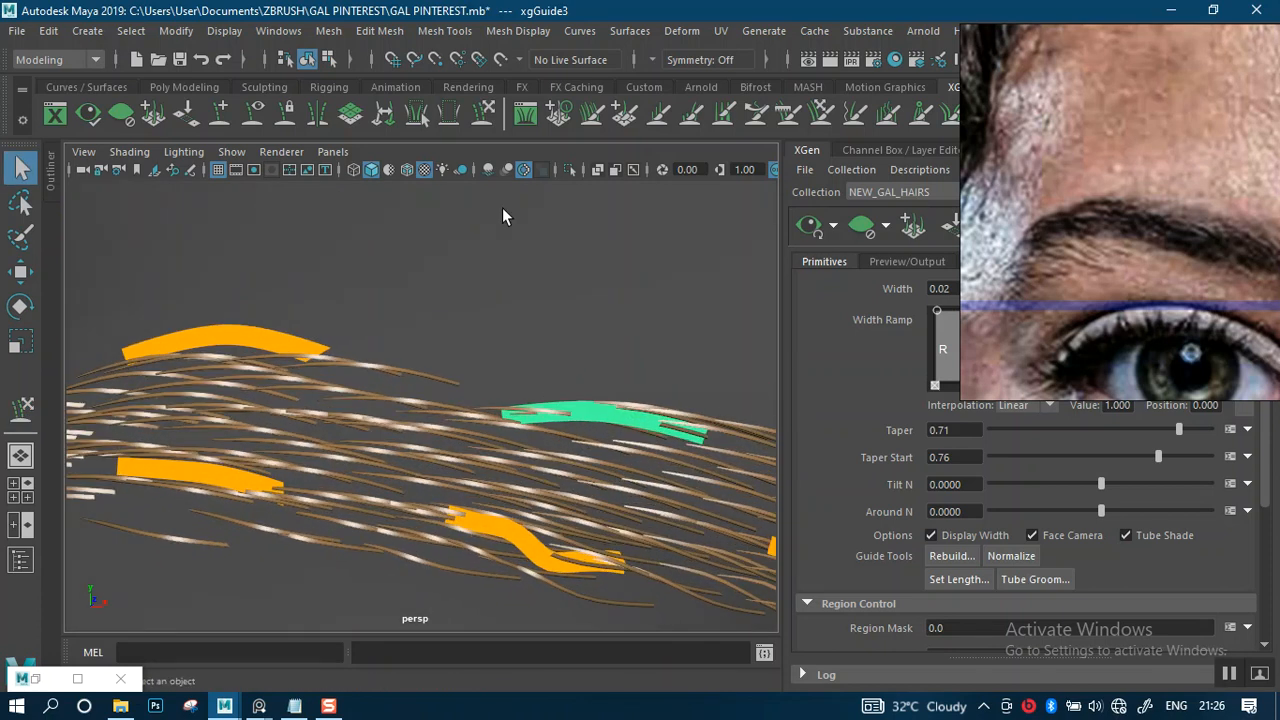
left_click(476, 116)
middle_click_drag(563, 321, 498, 287, "alt")
right_click_drag(498, 287, 563, 391, "alt")
middle_click_drag(550, 384, 468, 318, "alt")
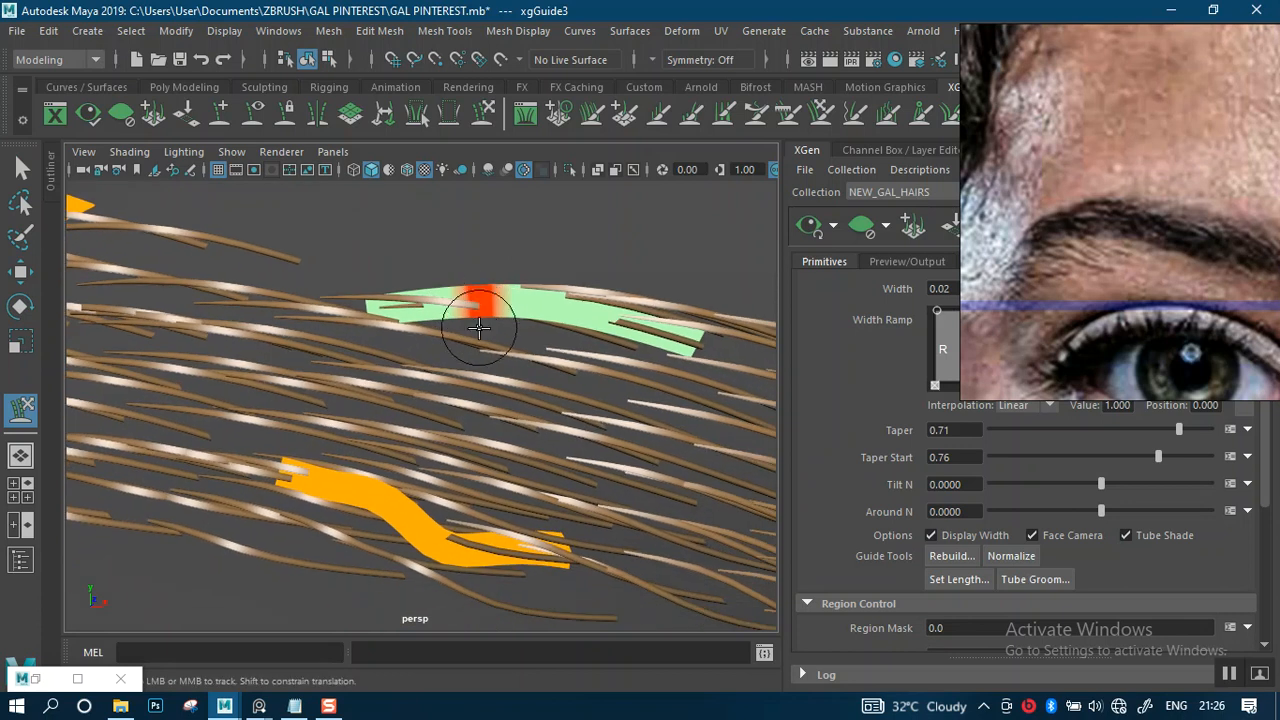
mouse_move(488, 330)
left_mouse_down()
mouse_move(428, 348)
mouse_move(373, 337)
left_mouse_up()
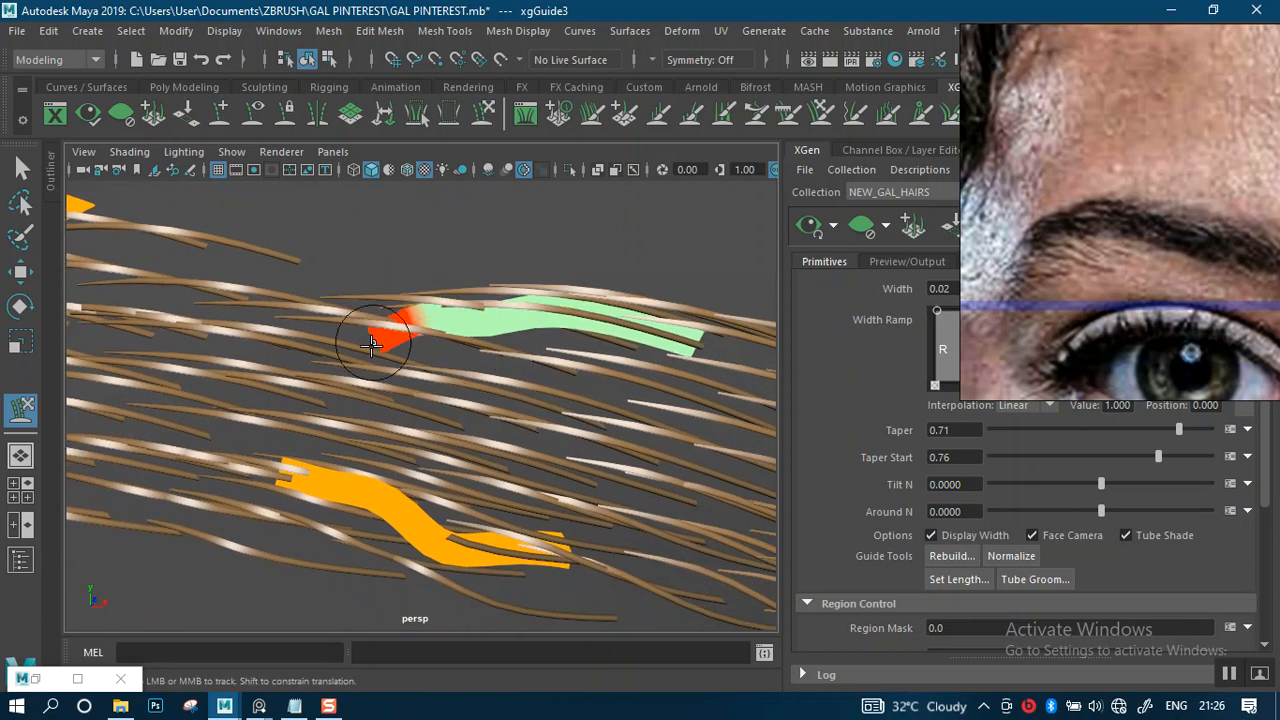
left_click_drag(512, 325, 510, 370)
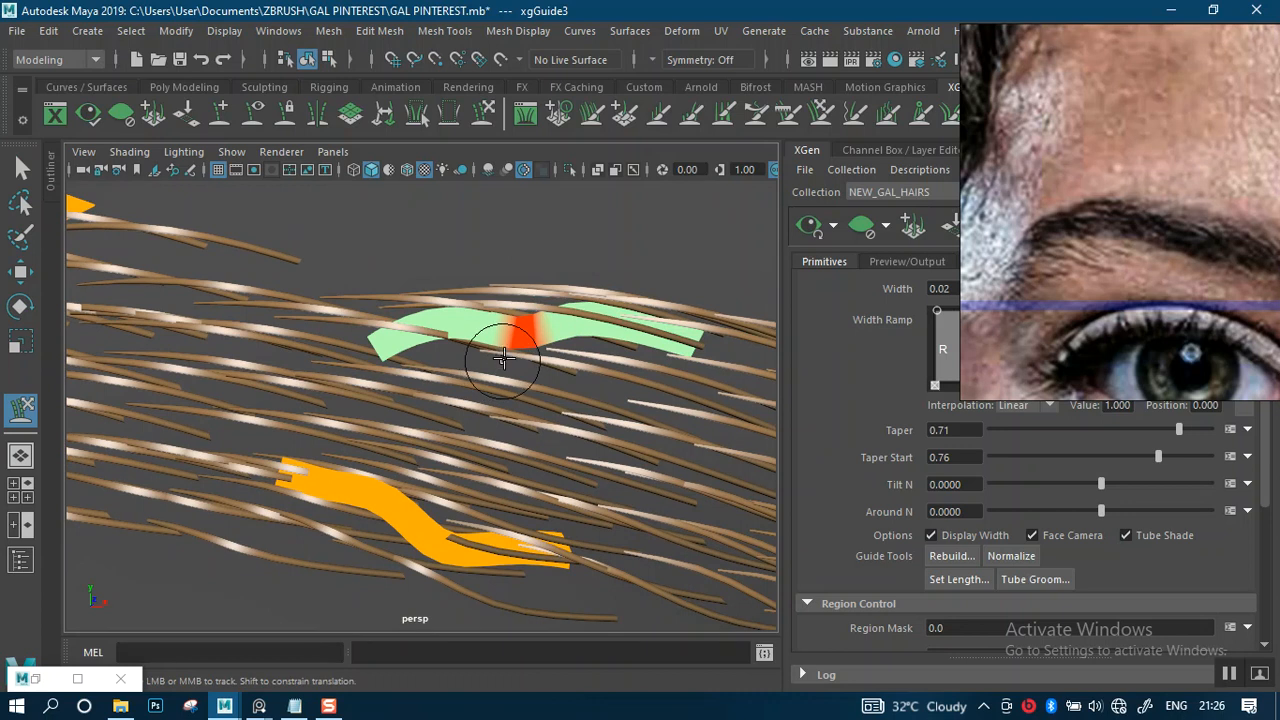
Step: Enlarge the sculpt radius, reshape the upper guide into a wave with a raised outer end, and update the hair preview
left_click_drag(592, 385, 731, 391)
mouse_move(504, 350)
left_mouse_down()
mouse_move(507, 386)
mouse_move(500, 354)
left_mouse_up()
mouse_move(386, 343)
left_mouse_down()
mouse_move(357, 286)
mouse_move(359, 303)
left_mouse_up()
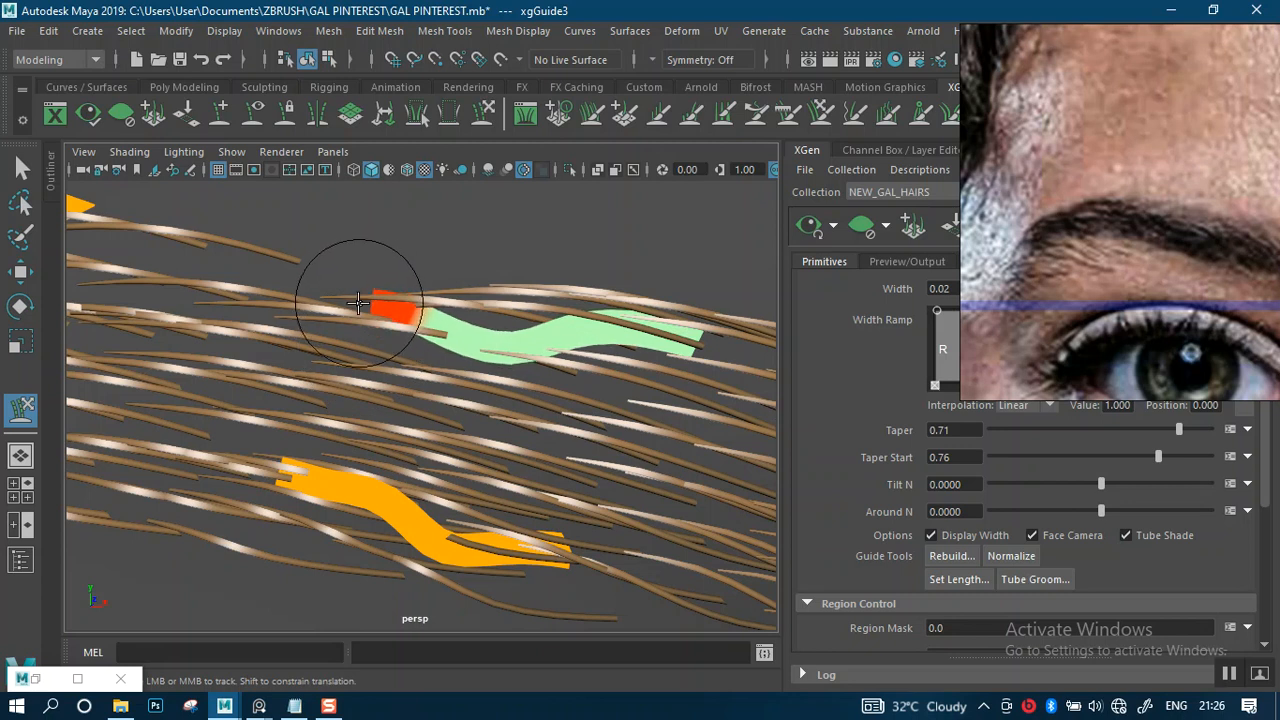
left_click_drag(588, 305, 601, 293)
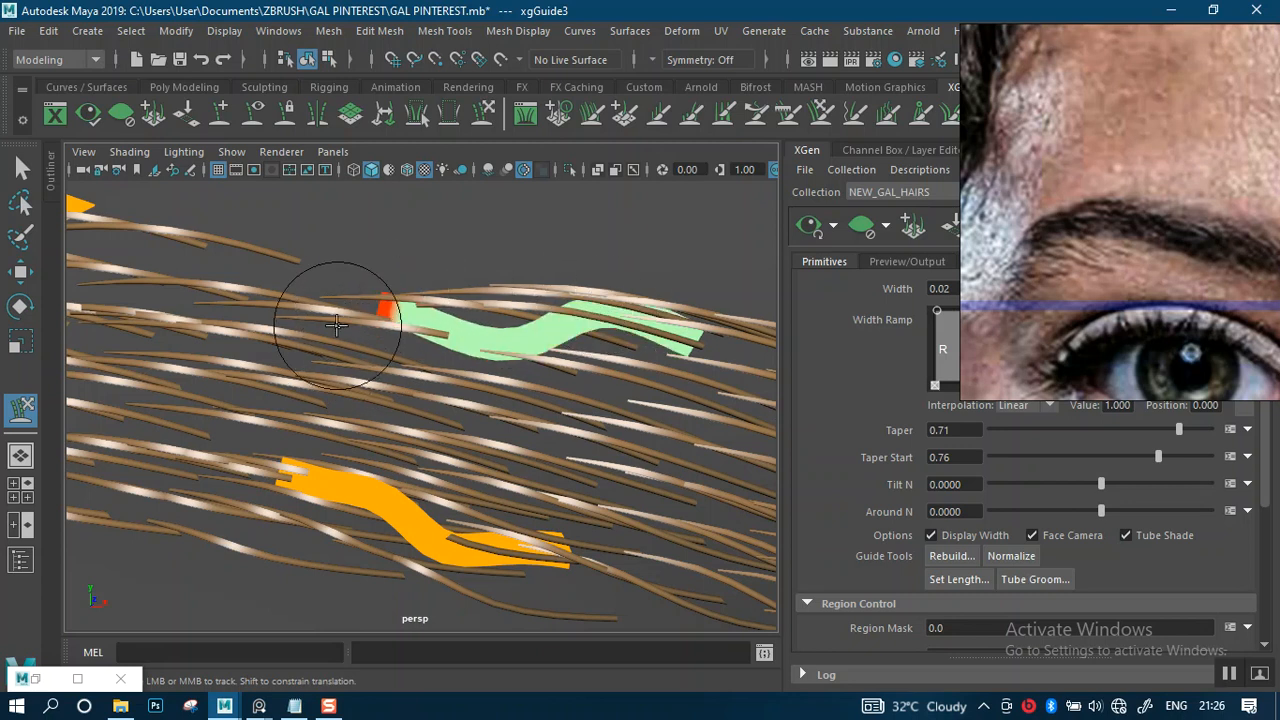
left_click_drag(340, 344, 345, 368)
scroll(513, 333, "down", 5)
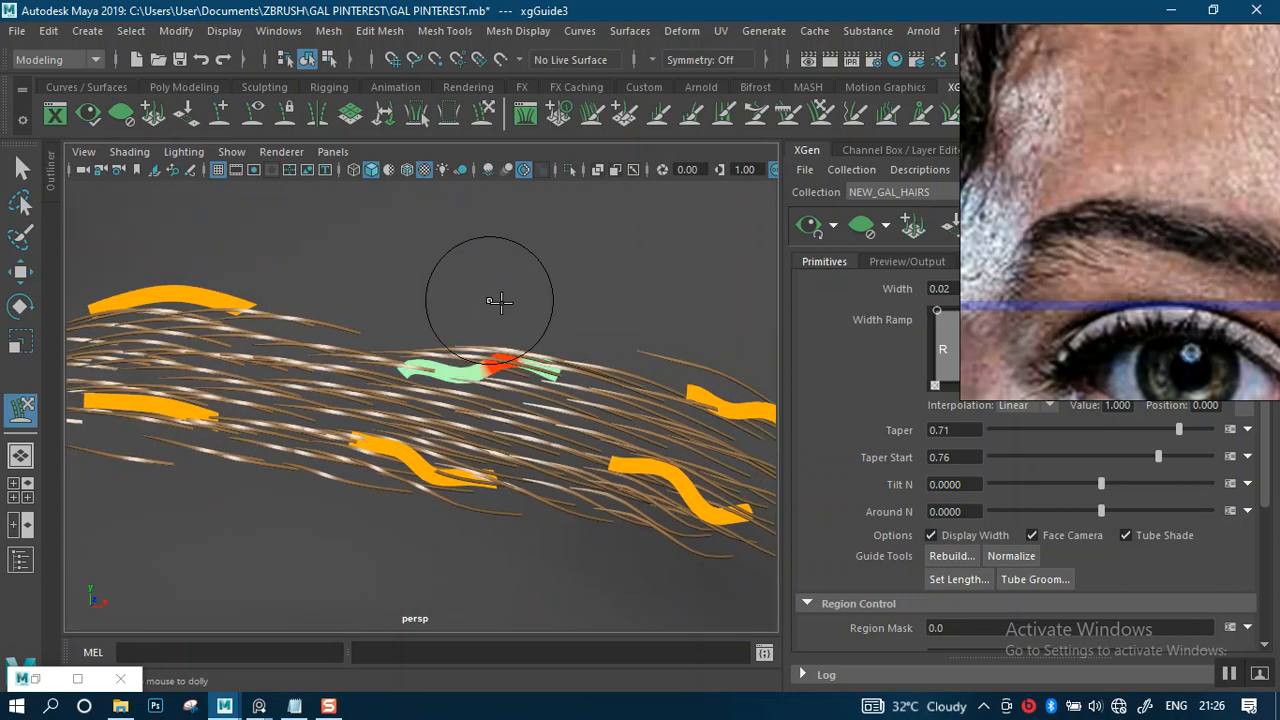
left_click(811, 235)
middle_click_drag(464, 344, 660, 373, "alt")
scroll(513, 388, "up", 3)
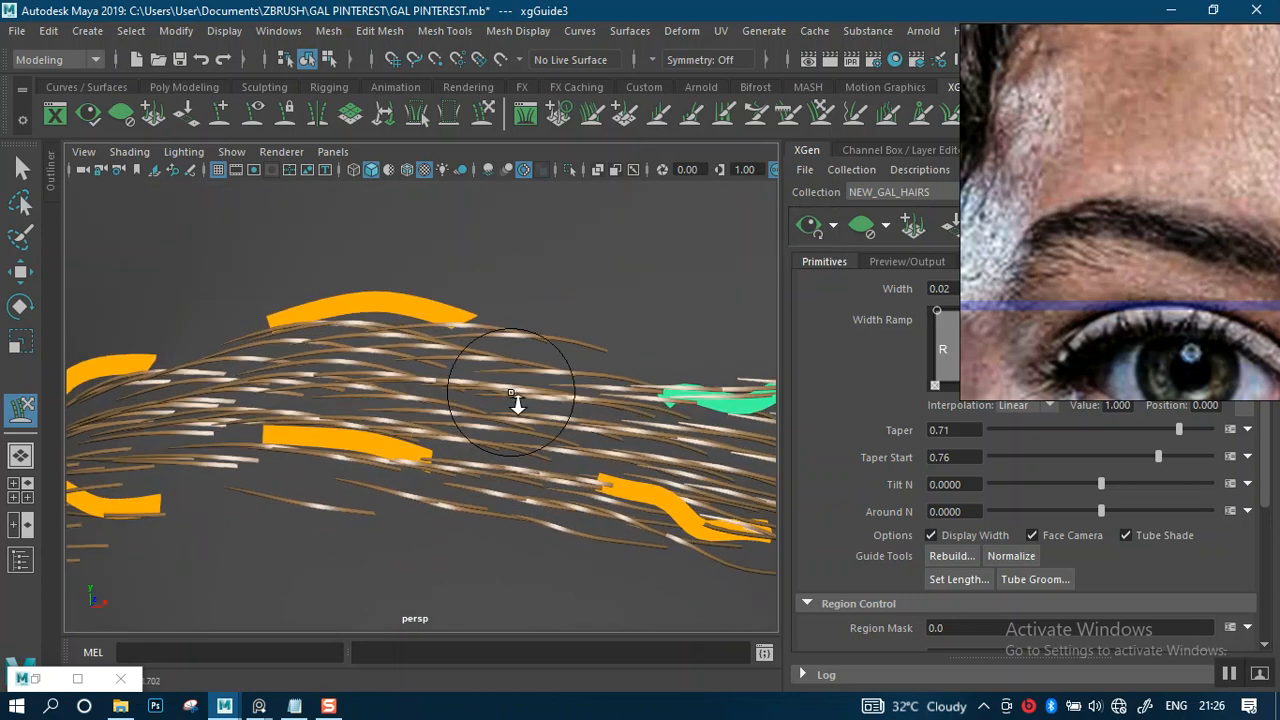
Step: Select the lower middle guide between the already curved ones and sculpt it into a wave with a sagging middle
key("w")
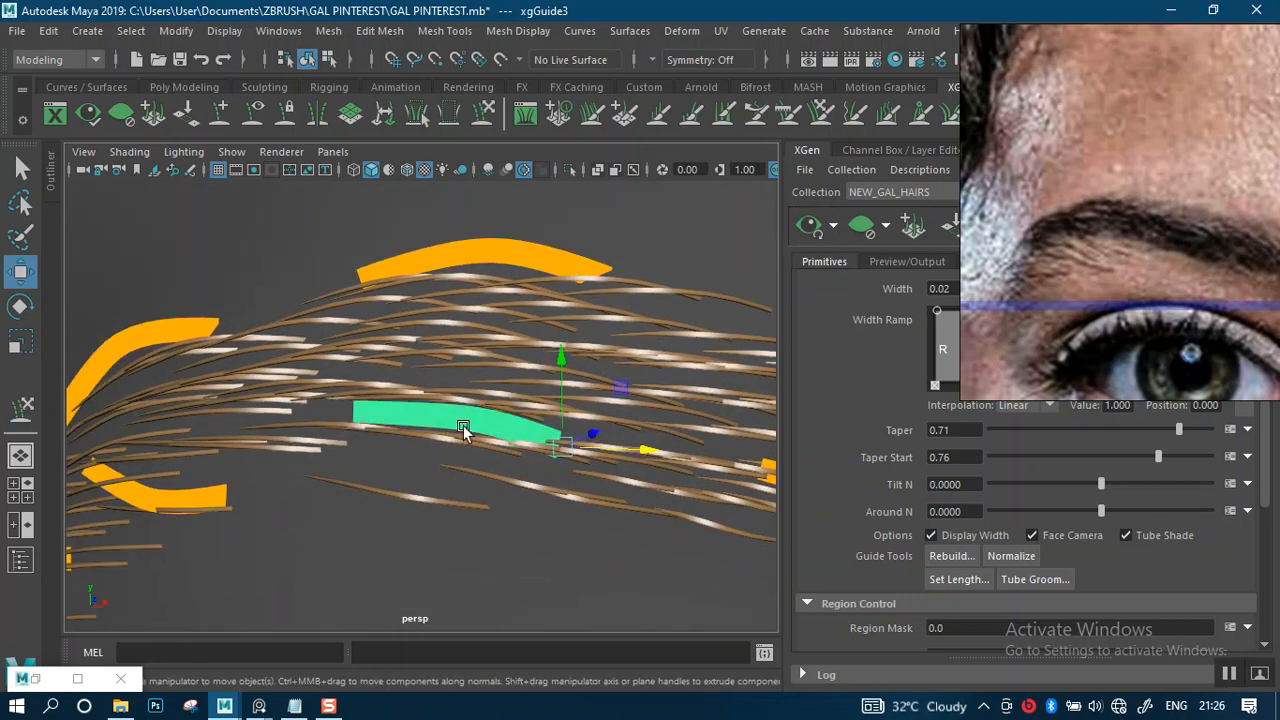
left_click(483, 112)
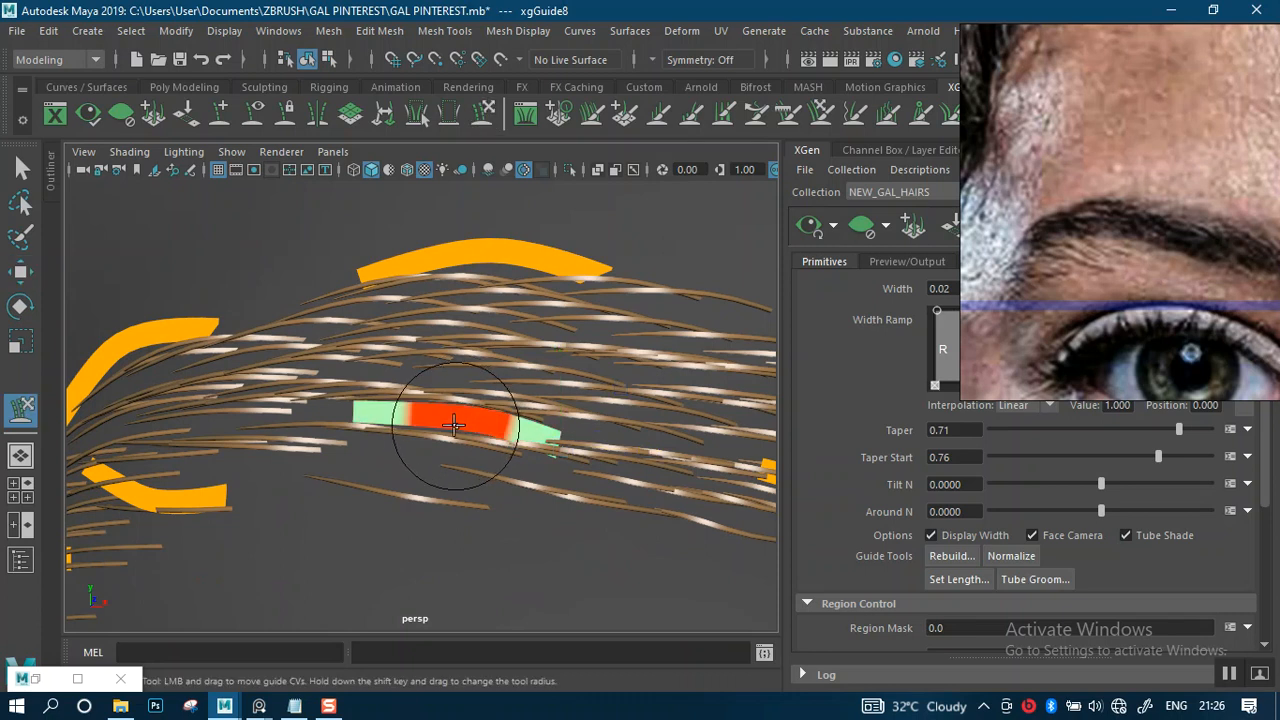
left_click_drag(446, 455, 447, 456)
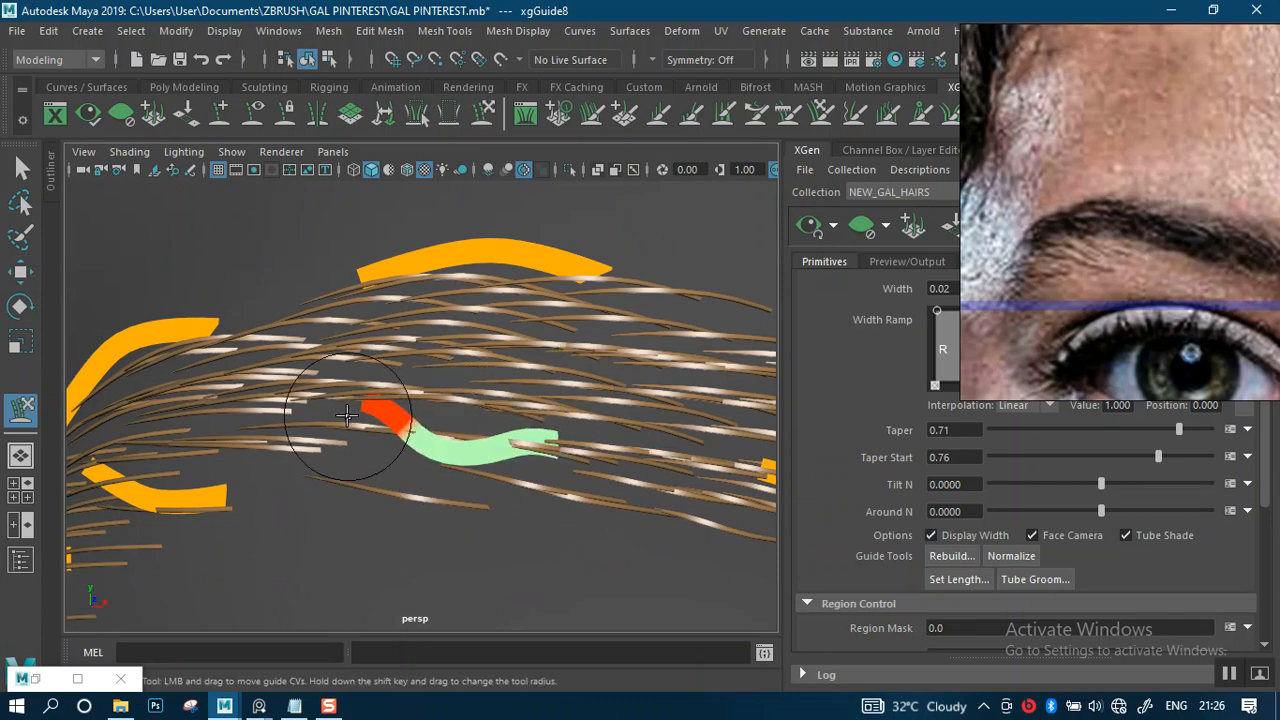
Step: Select the arched upper guide above it and sculpt its outer half downward into a wave
key("w")
left_click(425, 272)
left_click(485, 113)
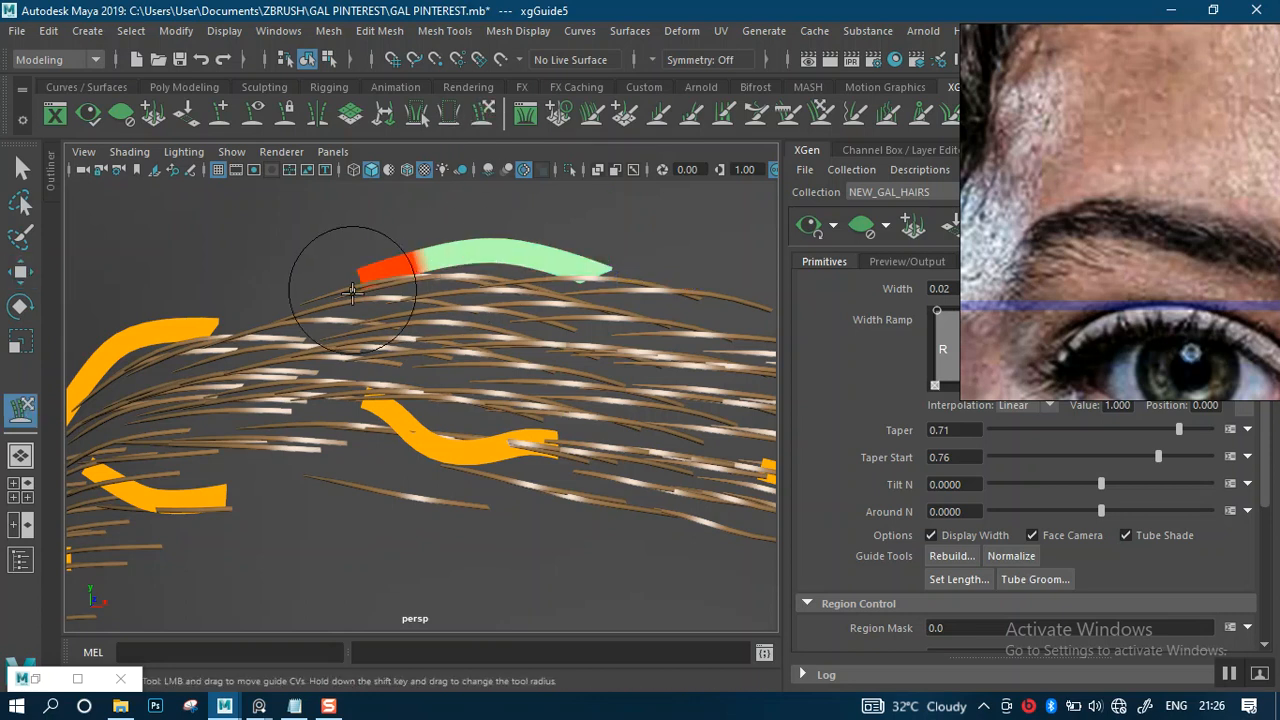
left_click_drag(440, 287, 452, 330)
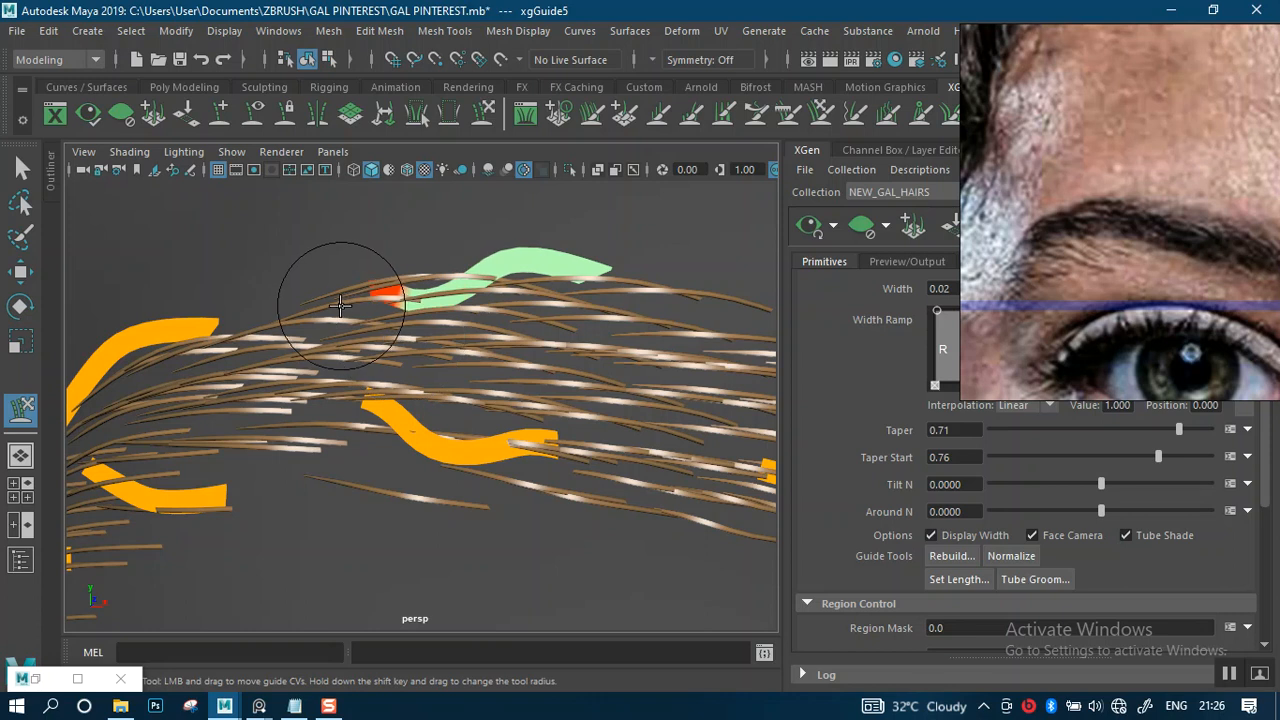
Step: Select the next upper guide toward the eyebrow's tail, sculpt it into a wave, and check its depth against the skin
mouse_move(440, 298)
left_mouse_down("alt")
mouse_move(519, 408)
mouse_move(503, 291)
mouse_move(523, 386)
mouse_move(458, 467)
mouse_move(520, 297)
mouse_move(571, 277)
mouse_move(309, 349)
mouse_move(545, 309)
left_mouse_up("alt")
right_click_drag(545, 309, 586, 432, "alt")
key("w")
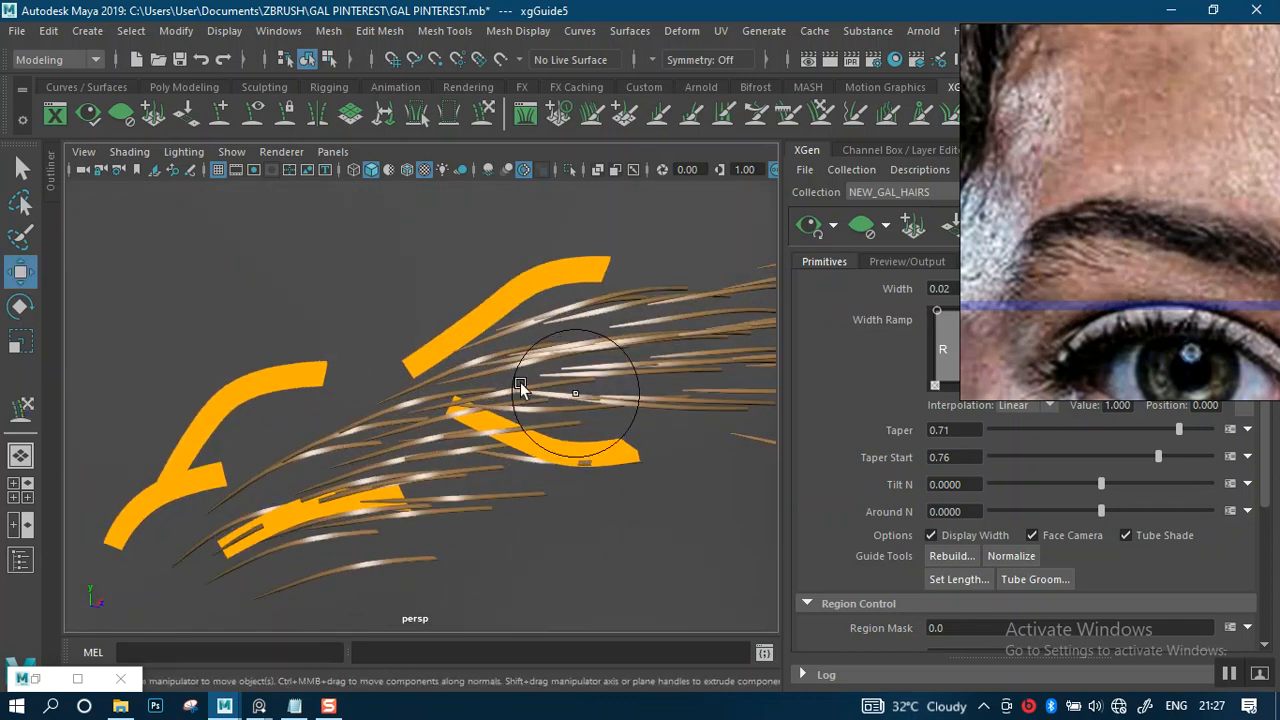
left_click(486, 288)
key("y")
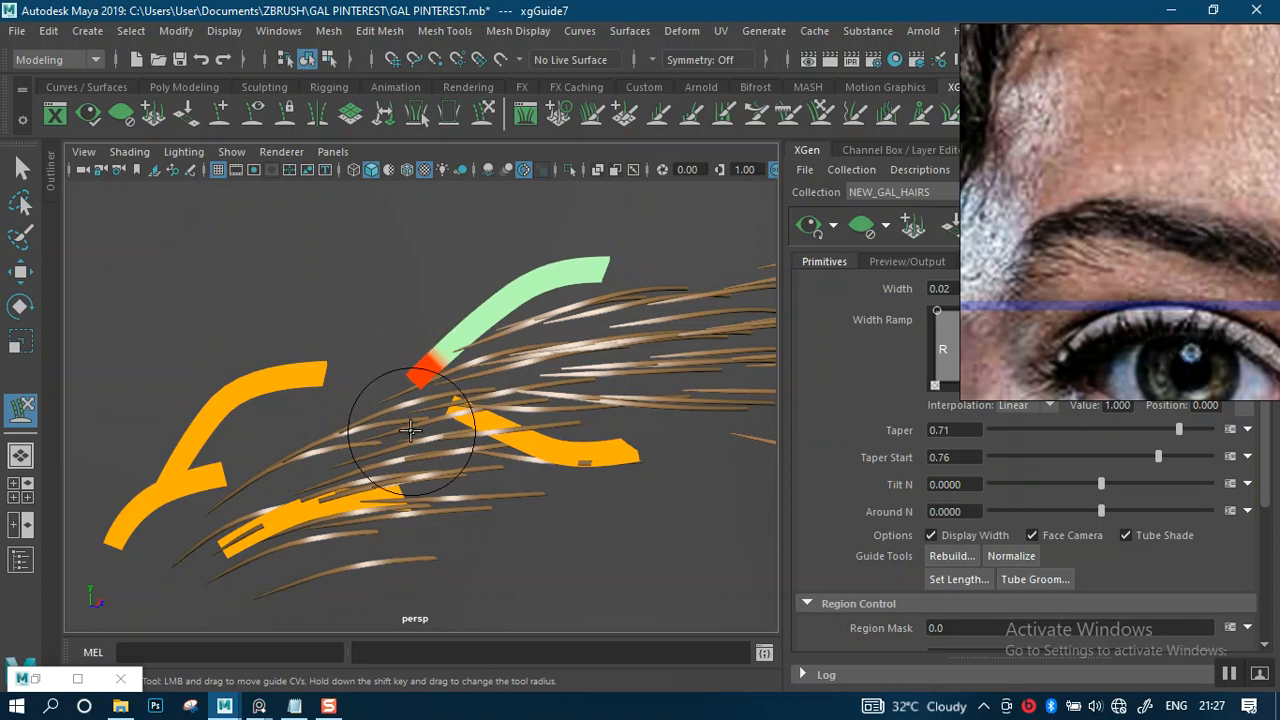
mouse_move(557, 357)
left_mouse_down()
mouse_move(571, 371)
mouse_move(562, 342)
left_mouse_up()
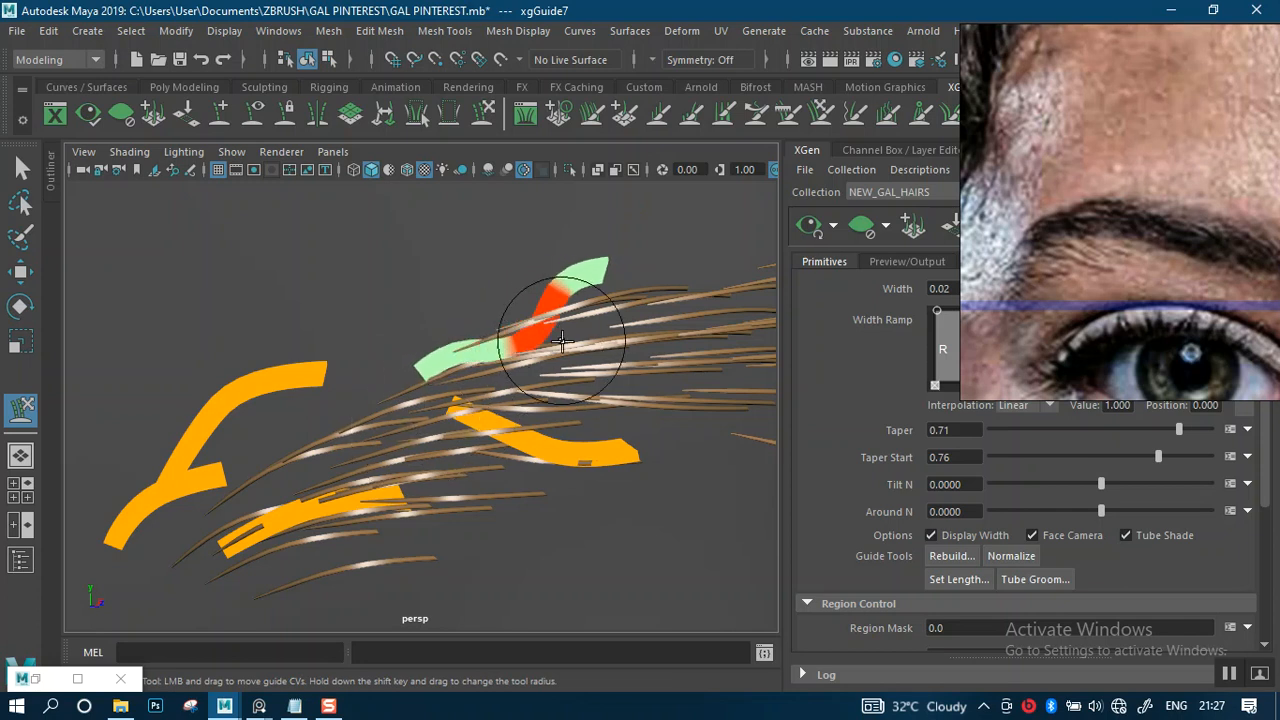
left_click_drag(414, 360, 443, 529, "alt")
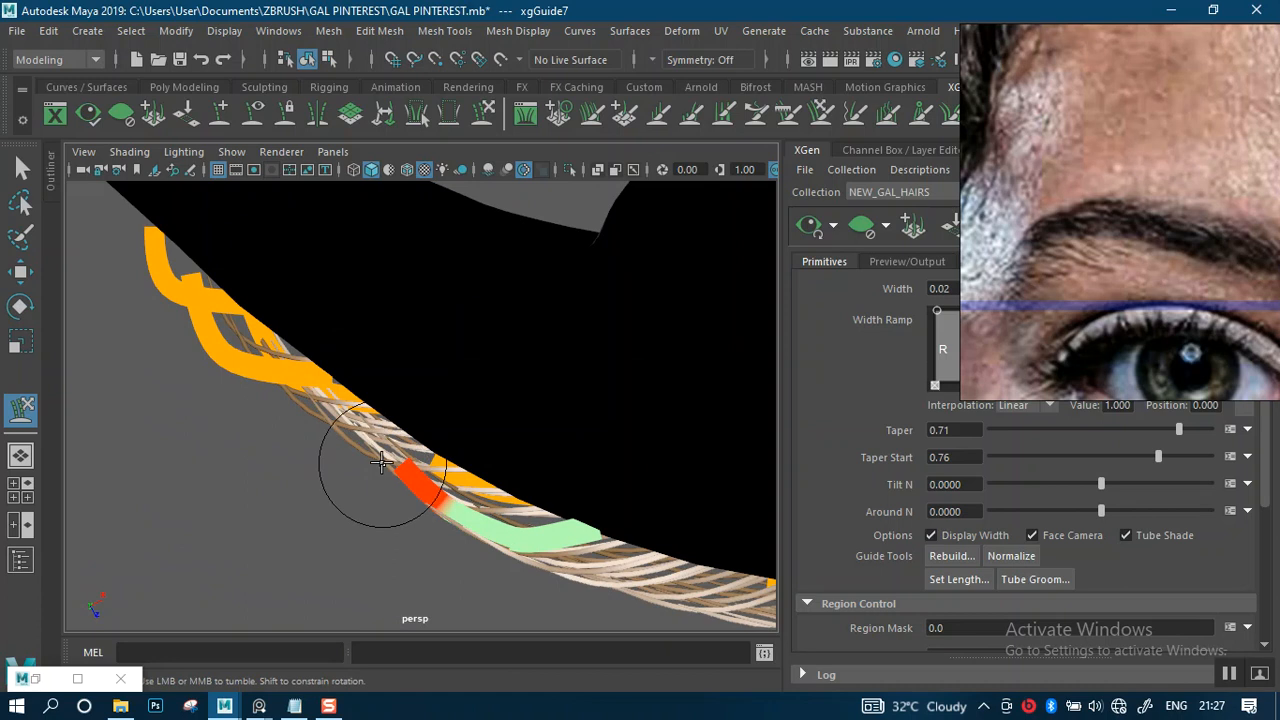
mouse_move(393, 443)
left_mouse_down("alt")
mouse_move(571, 380)
mouse_move(402, 462)
mouse_move(643, 334)
mouse_move(529, 337)
left_mouse_up("alt")
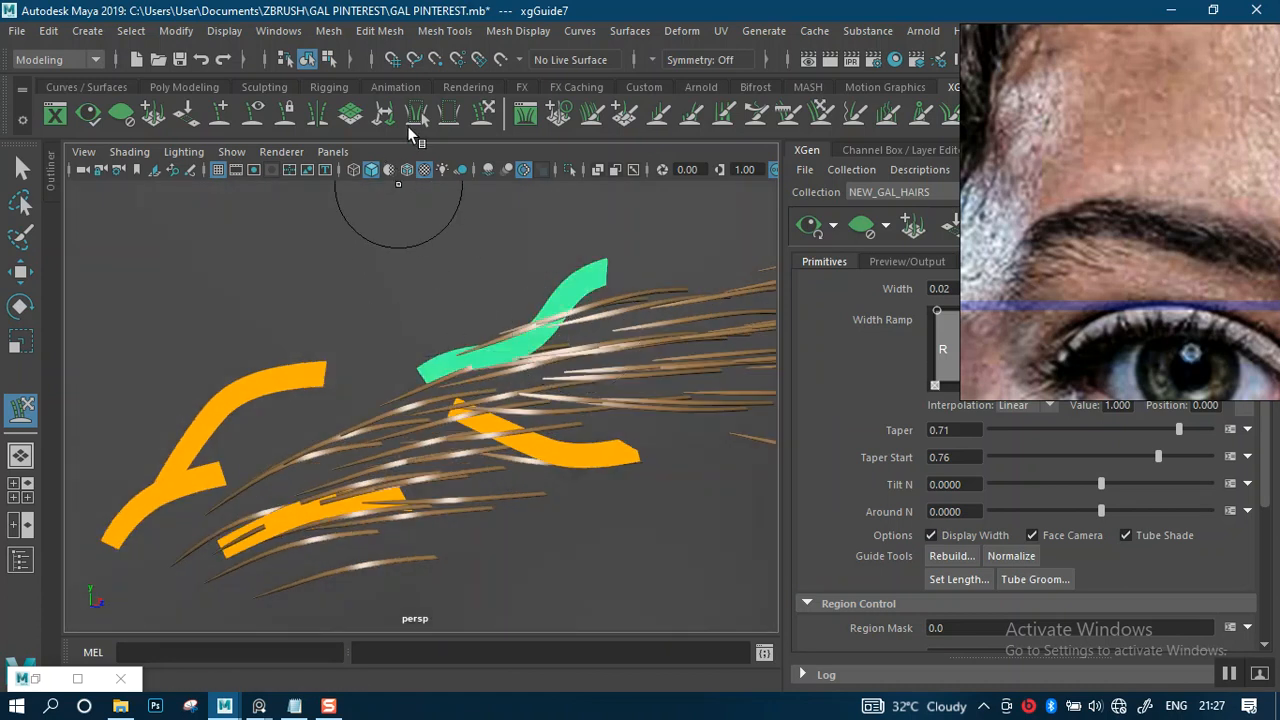
Step: Select the upper guide at the eyebrow's tail, sculpt its outer end into a wave, and update the hair preview
mouse_move(770, 236)
left_mouse_down("alt")
mouse_move(586, 366)
mouse_move(563, 243)
mouse_move(643, 247)
mouse_move(529, 357)
mouse_move(519, 387)
left_mouse_up("alt")
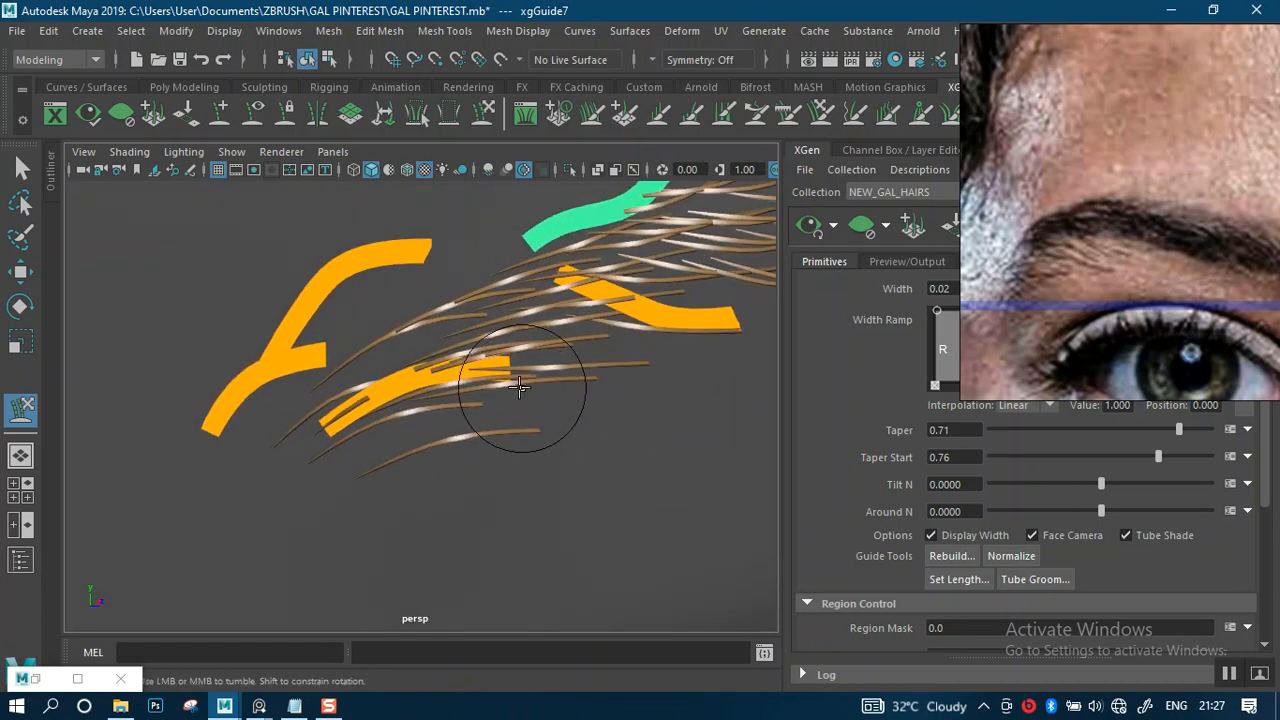
left_click_drag(398, 310, 415, 323, "alt")
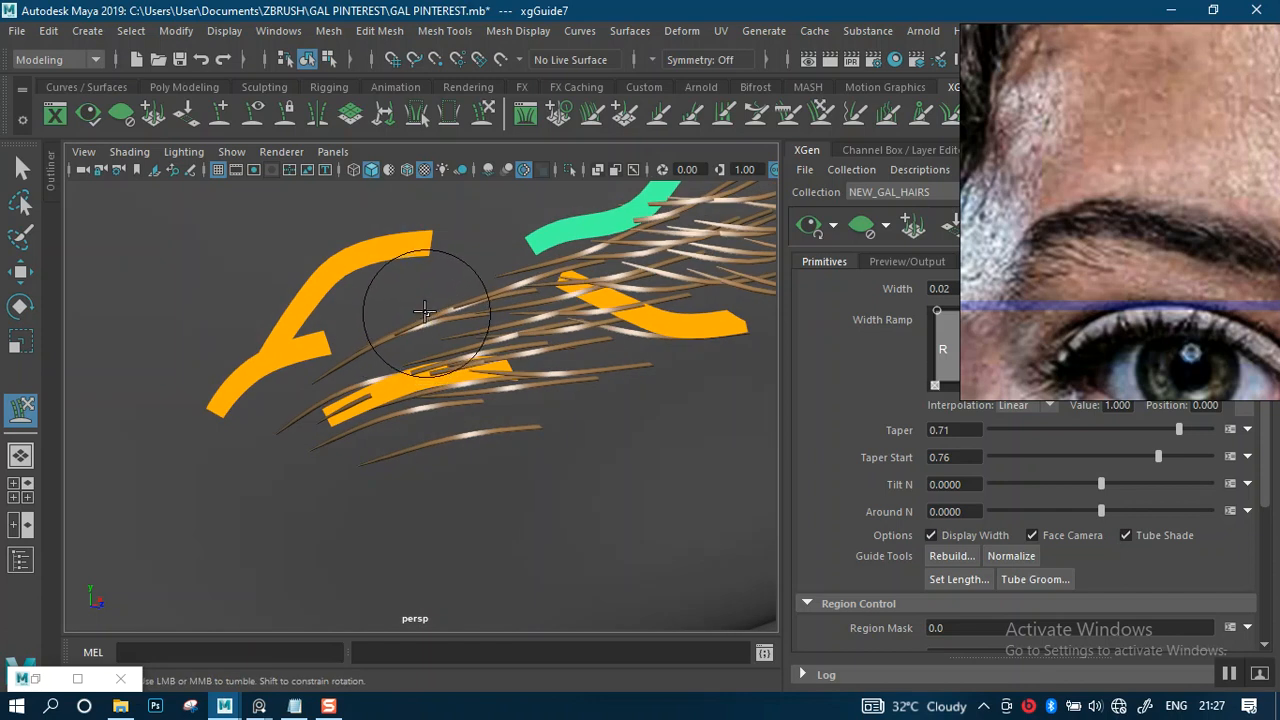
key("q")
left_click(354, 243)
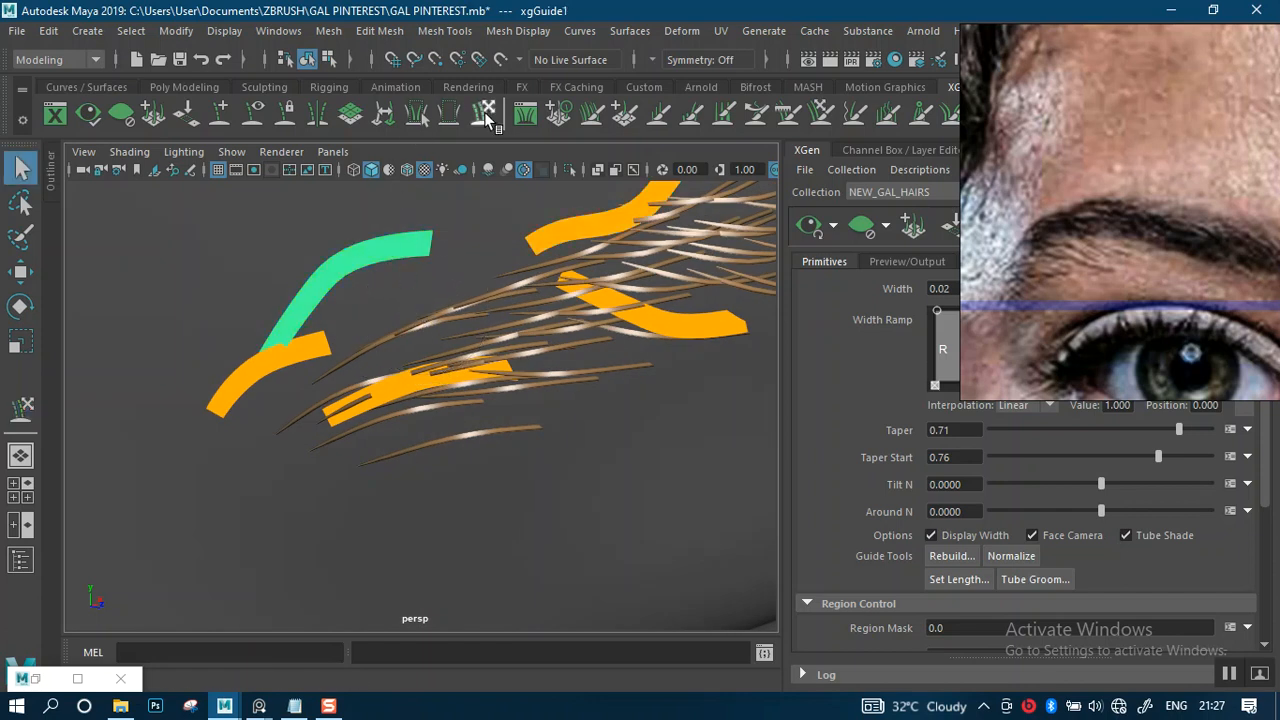
right_click_drag(470, 345, 458, 322, "alt")
left_click_drag(458, 322, 462, 306, "alt")
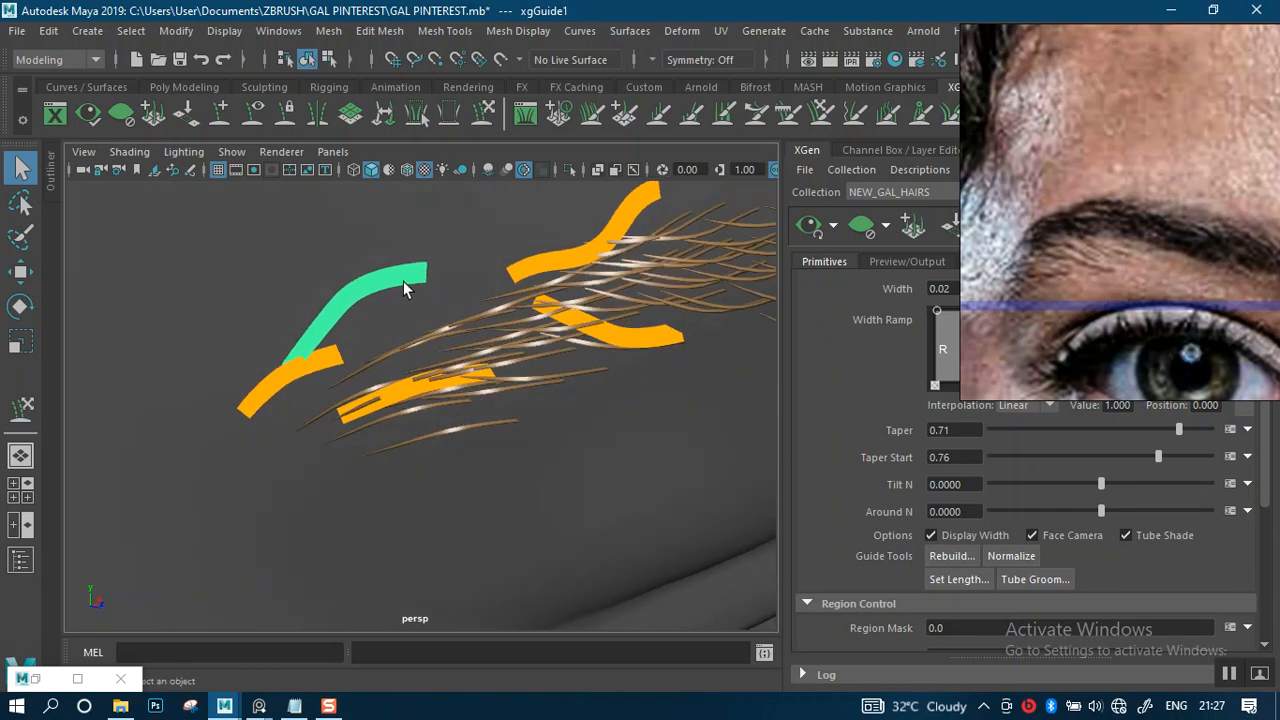
left_click(481, 116)
left_click_drag(293, 369, 278, 402)
left_click(803, 226)
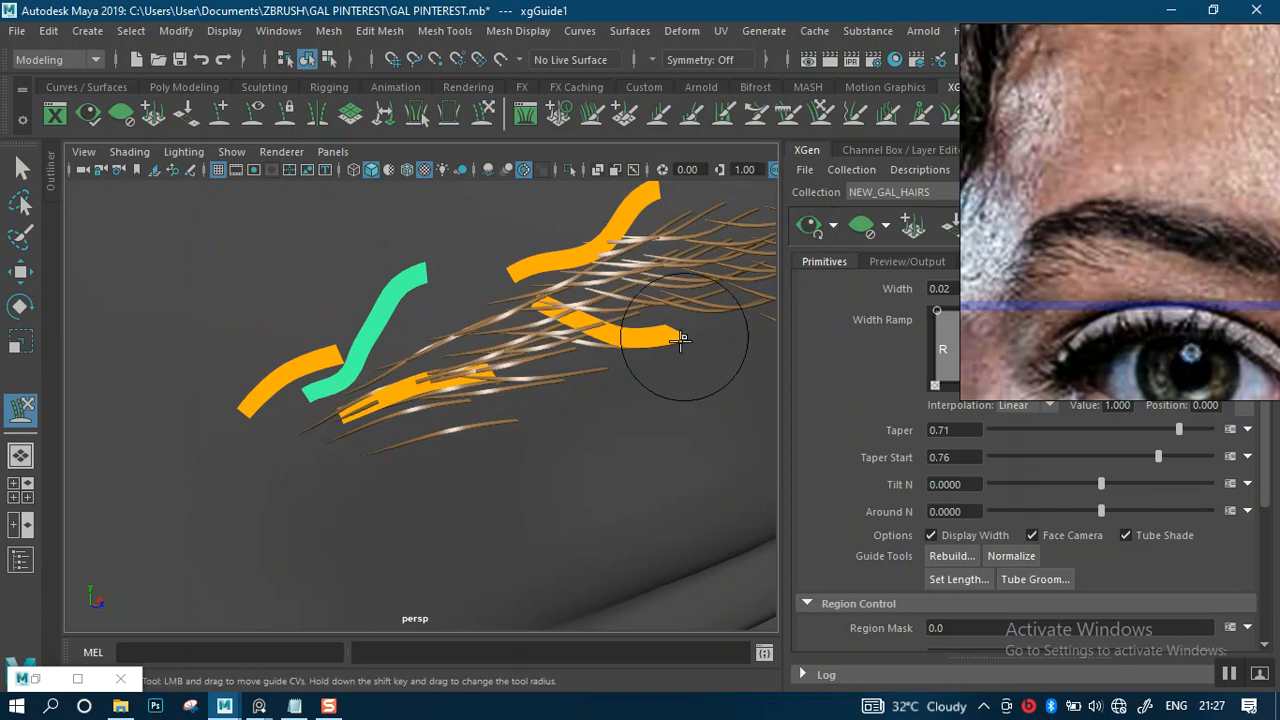
Step: Examine the updated hairs along the reshaped eyebrow from several angles and compare them with the opposite eyebrow
right_click_drag(631, 377, 509, 257, "alt")
left_click_drag(626, 347, 508, 346, "alt")
middle_click_drag(600, 352, 290, 350, "alt")
mouse_move(512, 391)
left_mouse_down("alt")
mouse_move(563, 361)
mouse_move(591, 364)
mouse_move(509, 377)
left_mouse_up("alt")
middle_click_drag(540, 380, 397, 374, "alt")
left_click_drag(380, 374, 600, 366, "alt")
right_click_drag(480, 360, 561, 418, "alt")
middle_click_drag(500, 310, 525, 520, "alt")
left_click_drag(590, 430, 450, 422, "alt")
right_click_drag(560, 389, 500, 312, "alt")
left_click_drag(510, 327, 524, 368, "alt")
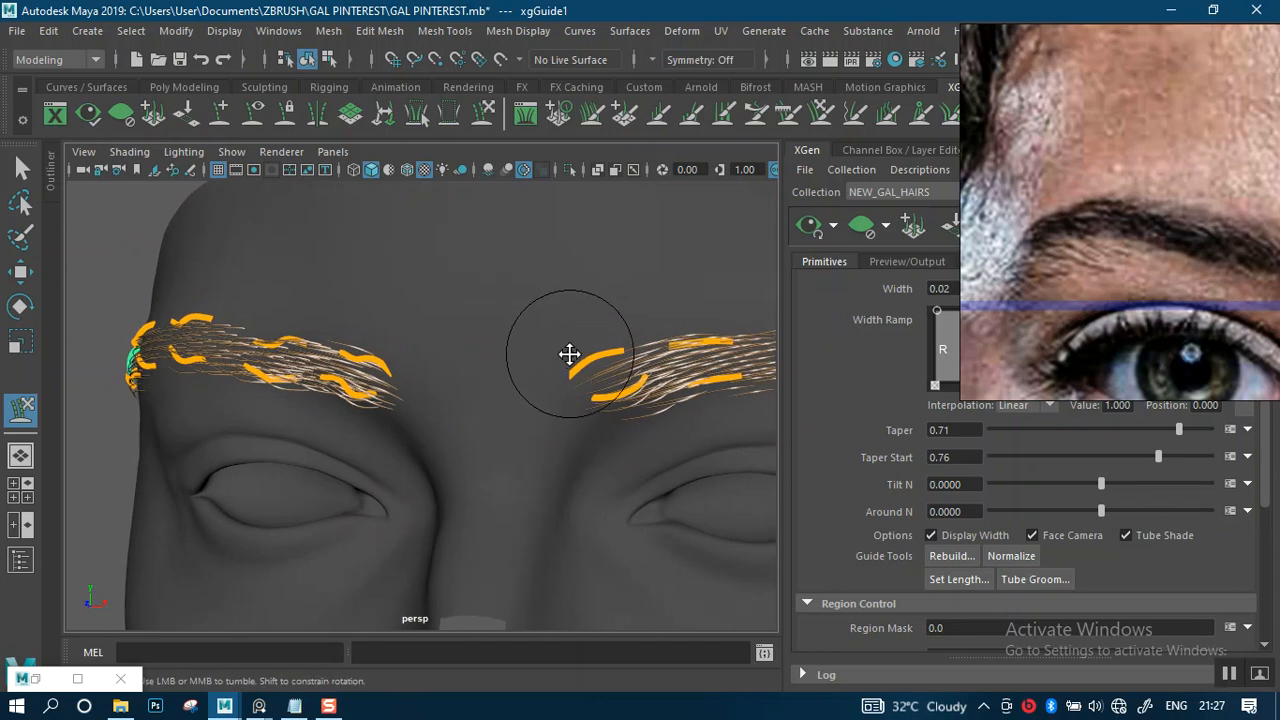
Step: Select the upper inner guide of the opposite eyebrow and sculpt it into a wave, adjusting its depth against the skin
middle_click_drag(569, 354, 451, 317, "alt")
right_click_drag(455, 325, 537, 383, "alt")
middle_click_drag(527, 322, 510, 388, "alt")
left_click_drag(502, 362, 539, 466, "alt")
key("q")
middle_click_drag(522, 417, 503, 319, "alt")
mouse_move(525, 375)
left_mouse_down("alt")
mouse_move(571, 371)
mouse_move(559, 408)
mouse_move(507, 443)
mouse_move(530, 378)
left_mouse_up("alt")
middle_click_drag(547, 315, 559, 392, "alt")
mouse_move(561, 393)
left_mouse_down("alt")
mouse_move(553, 405)
mouse_move(537, 396)
left_mouse_up("alt")
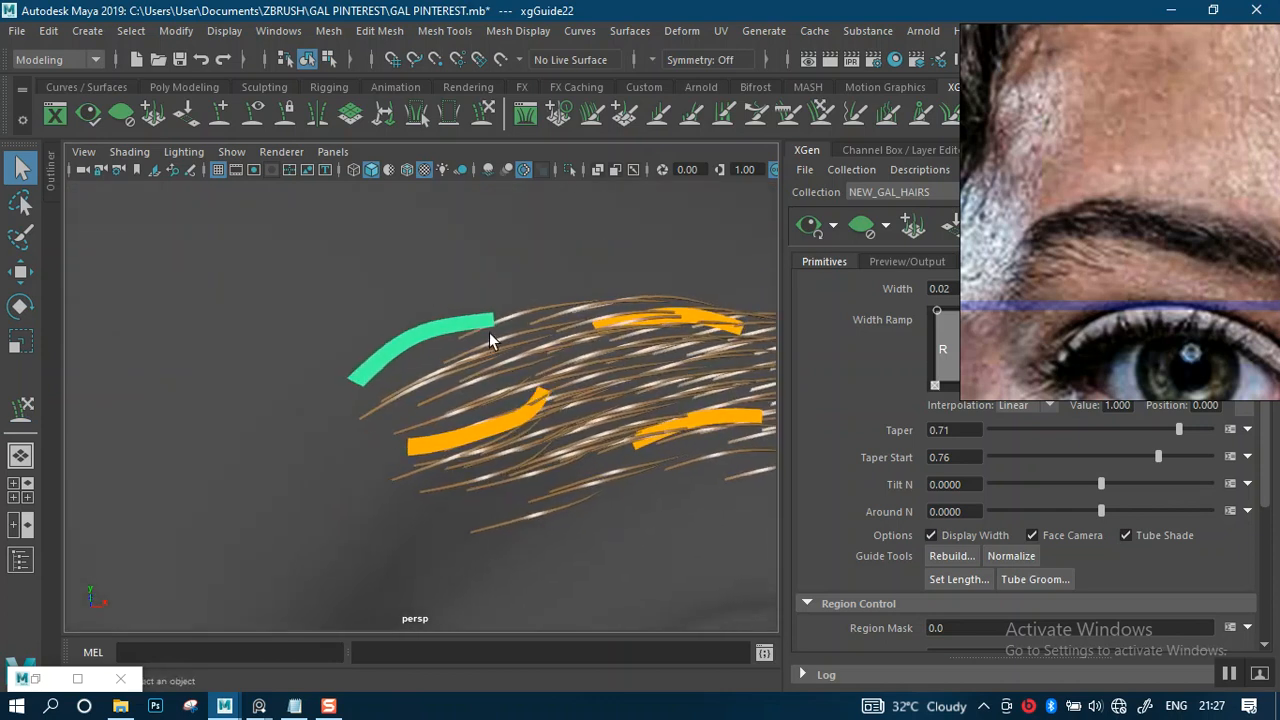
left_click(485, 115)
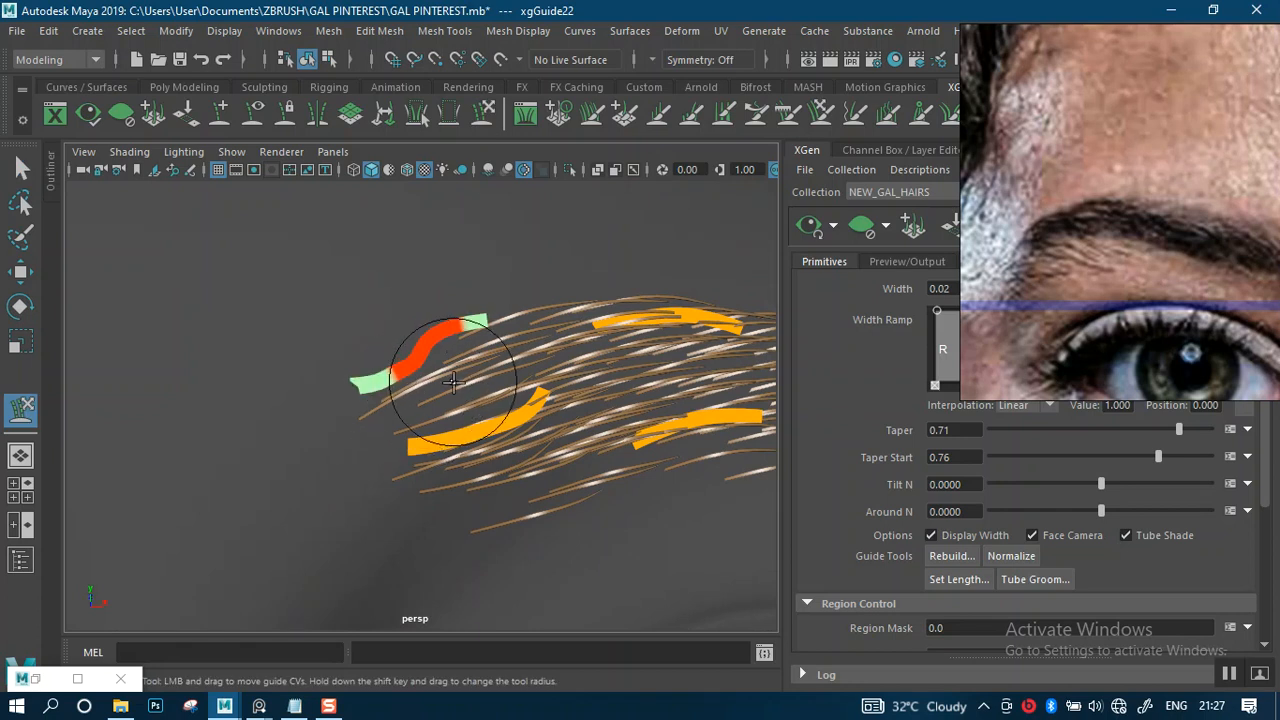
left_click_drag(443, 343, 444, 412, "alt")
middle_click_drag(436, 407, 431, 40, "alt")
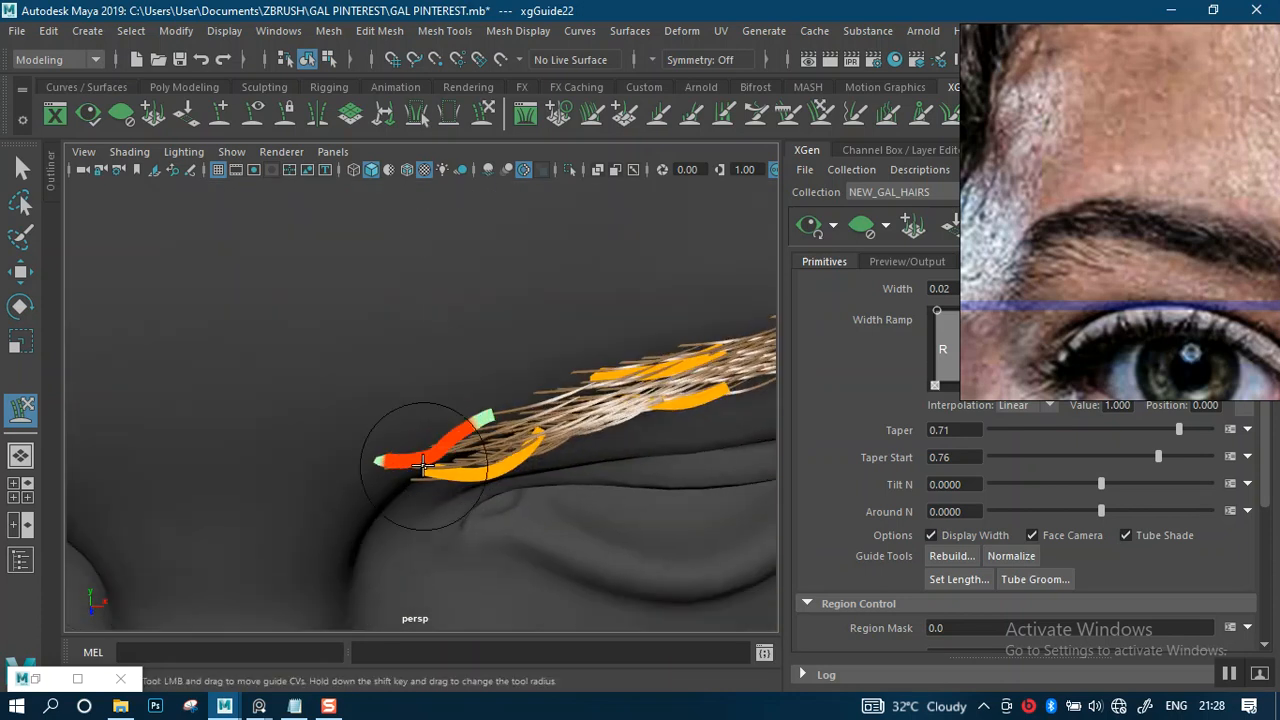
middle_click_drag(432, 455, 466, 329, "alt")
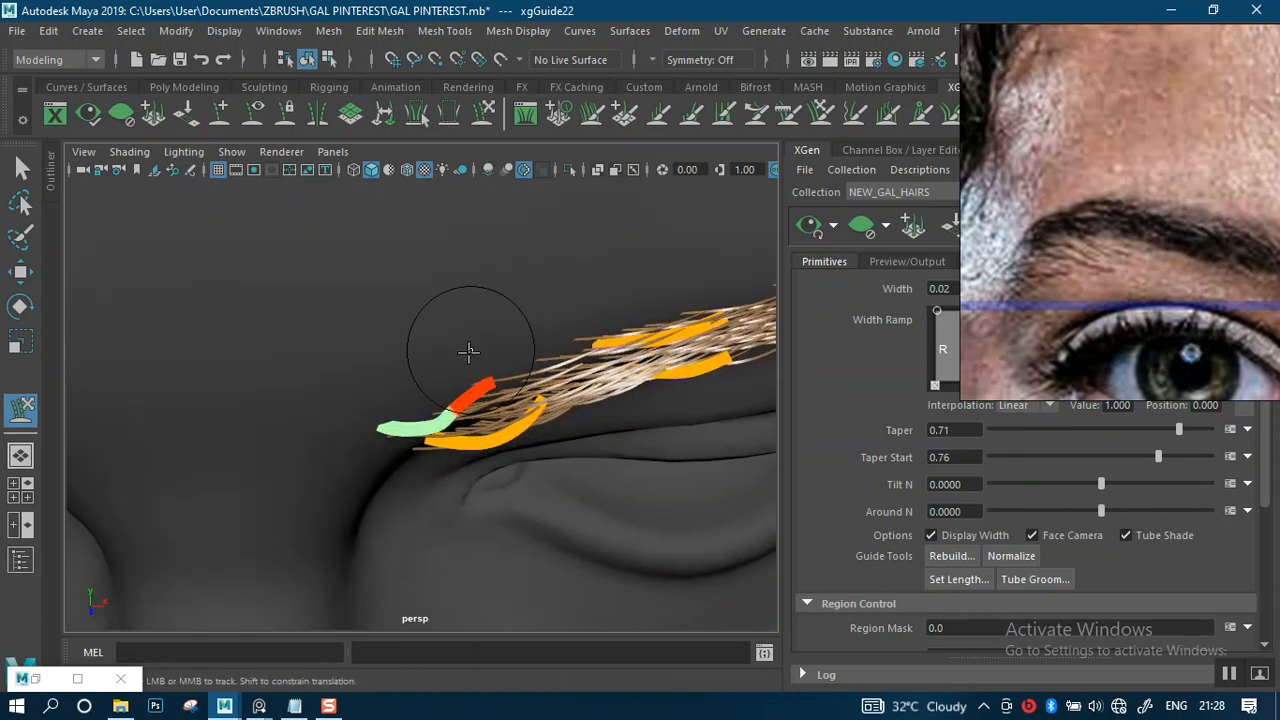
Step: Select the lower inner guide of this eyebrow and sculpt it into a gentle wave, refining it from several angles
key("q")
left_click(527, 418)
left_click_drag(520, 418, 486, 360, "alt")
middle_click_drag(486, 360, 520, 420, "alt")
left_click_drag(520, 420, 508, 306, "alt")
left_click(482, 114)
middle_click_drag(508, 306, 534, 366, "alt")
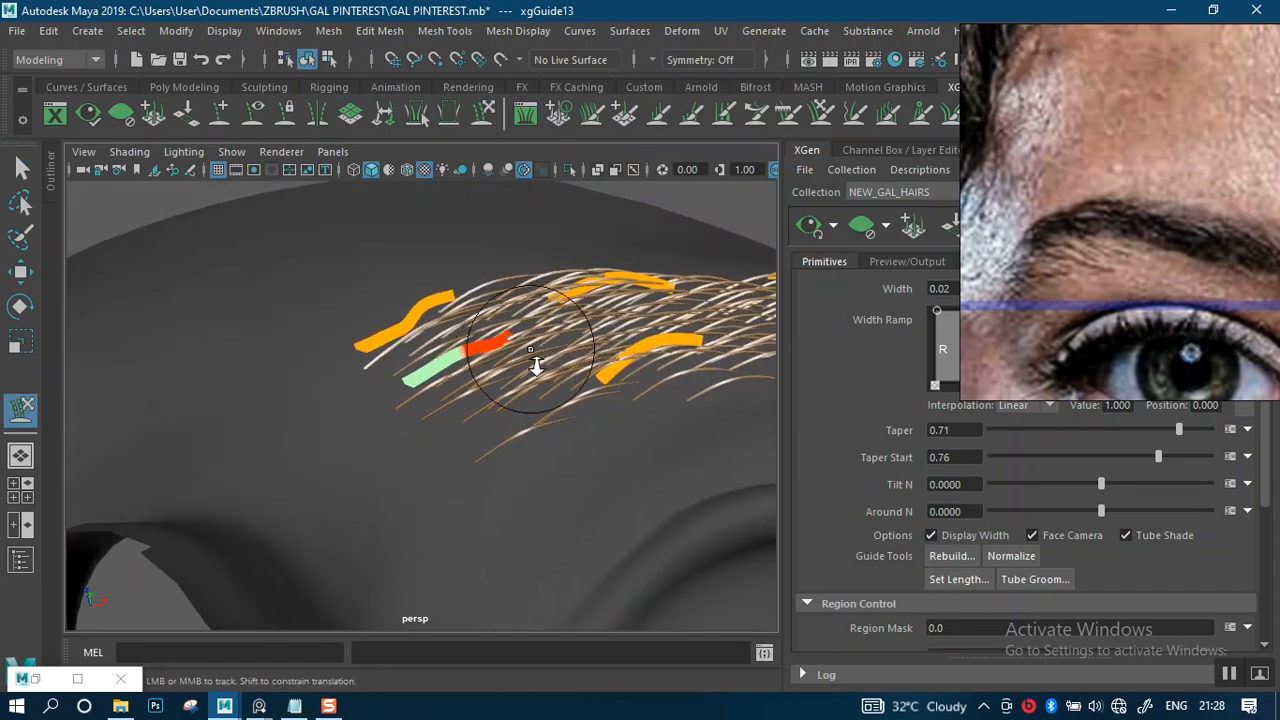
right_click_drag(534, 366, 543, 414, "alt")
left_click_drag(543, 414, 510, 330, "alt")
middle_click_drag(510, 330, 496, 312, "alt")
left_click_drag(496, 312, 519, 393, "alt")
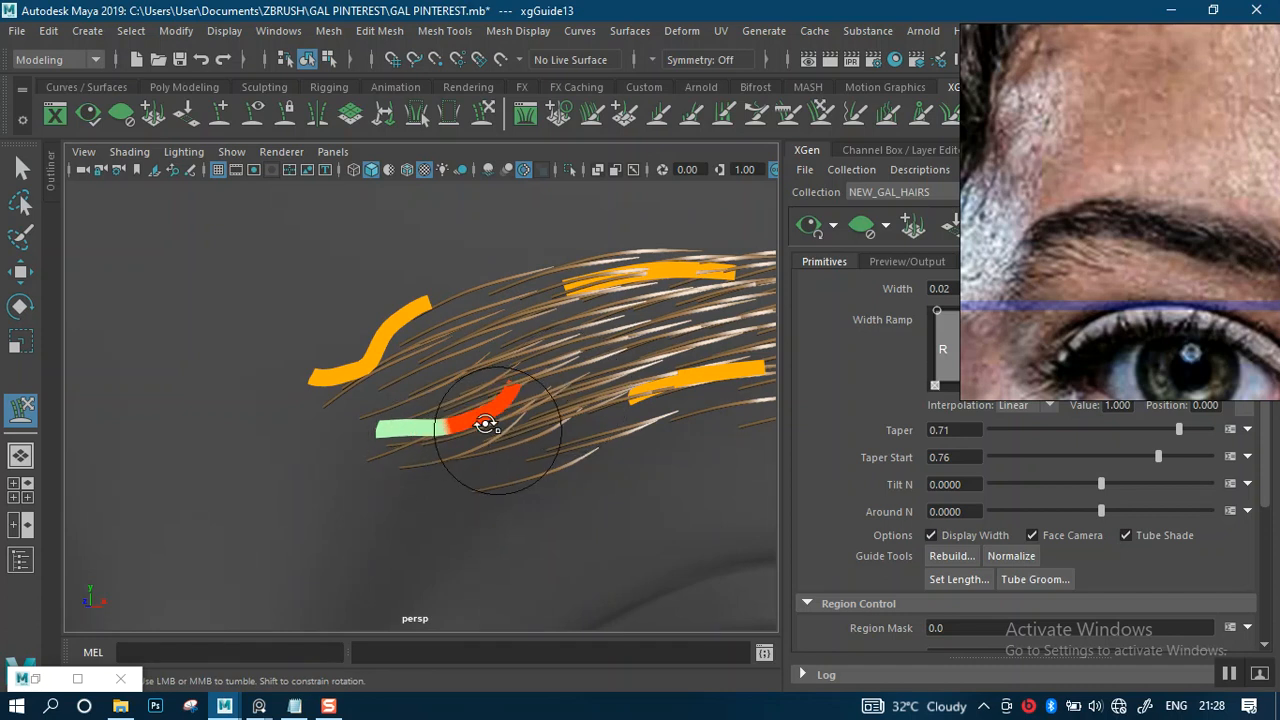
left_click_drag(478, 432, 468, 364, "alt")
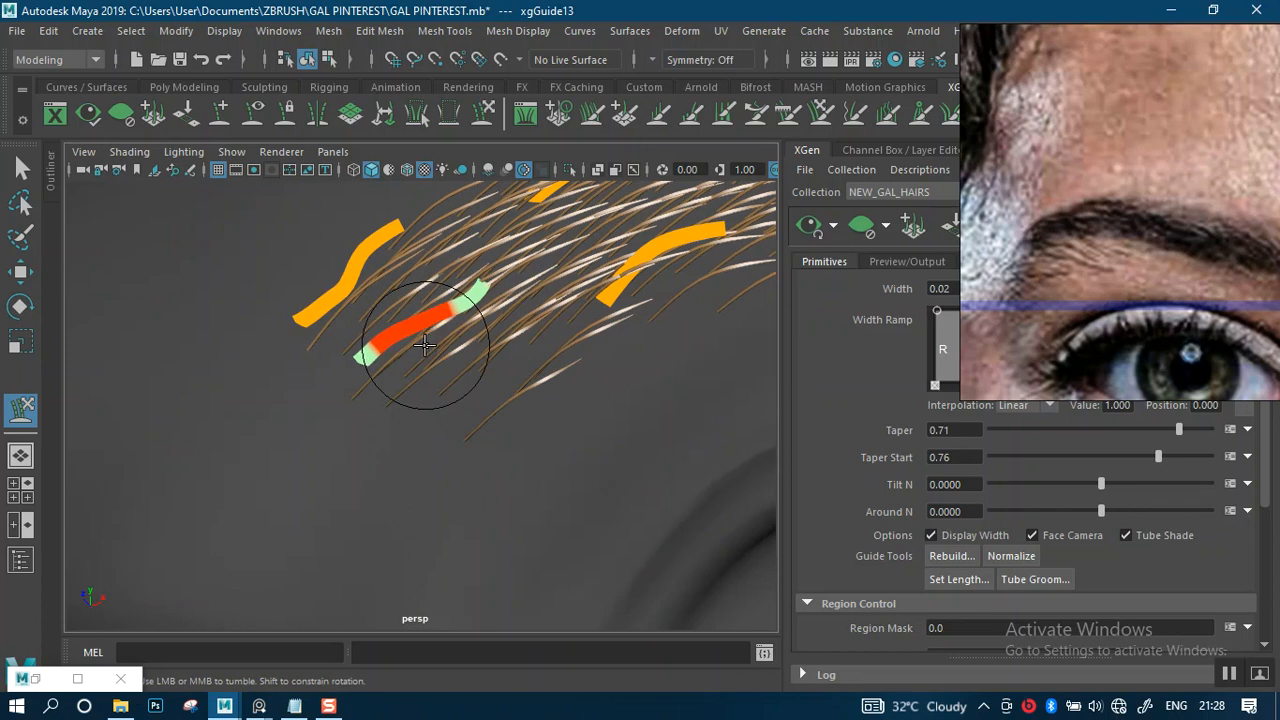
mouse_move(547, 311)
left_mouse_down("alt")
mouse_move(547, 366)
mouse_move(529, 400)
mouse_move(505, 400)
mouse_move(537, 325)
mouse_move(533, 340)
left_mouse_up("alt")
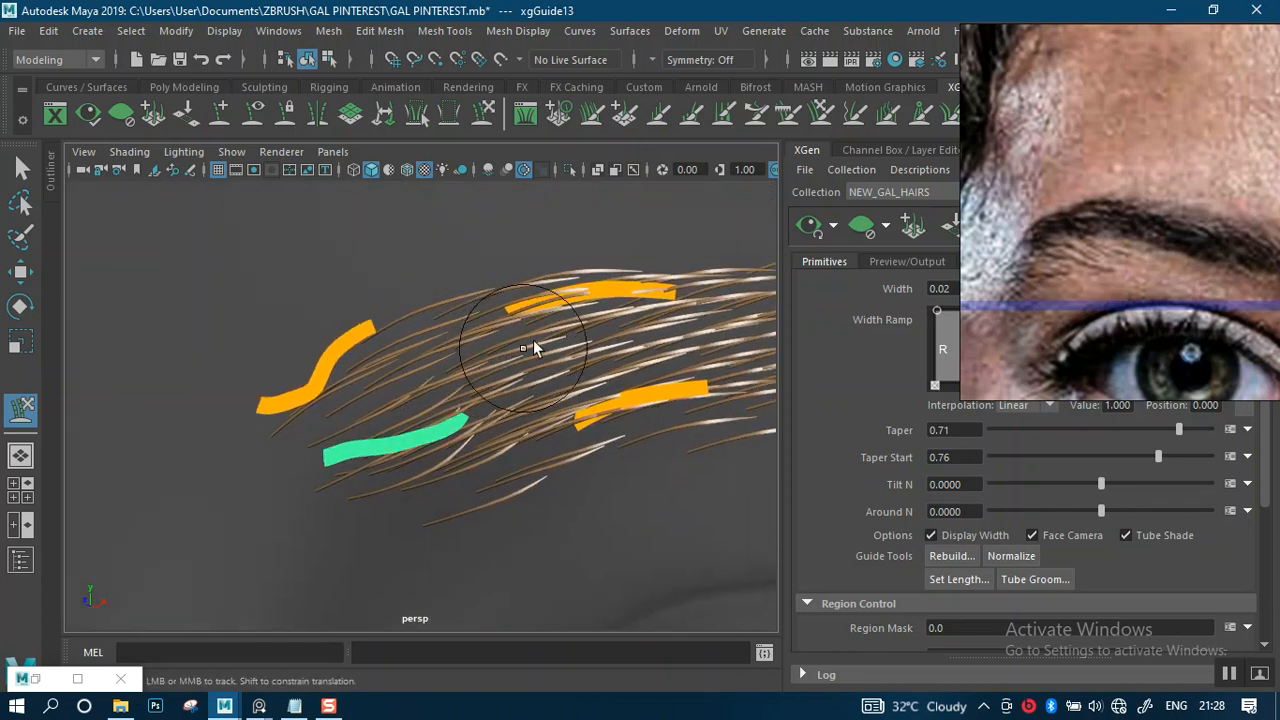
Step: Scale up the second upper guide slightly and sculpt it into a wave with a raised middle and a dipped outer part
key("q")
key("r")
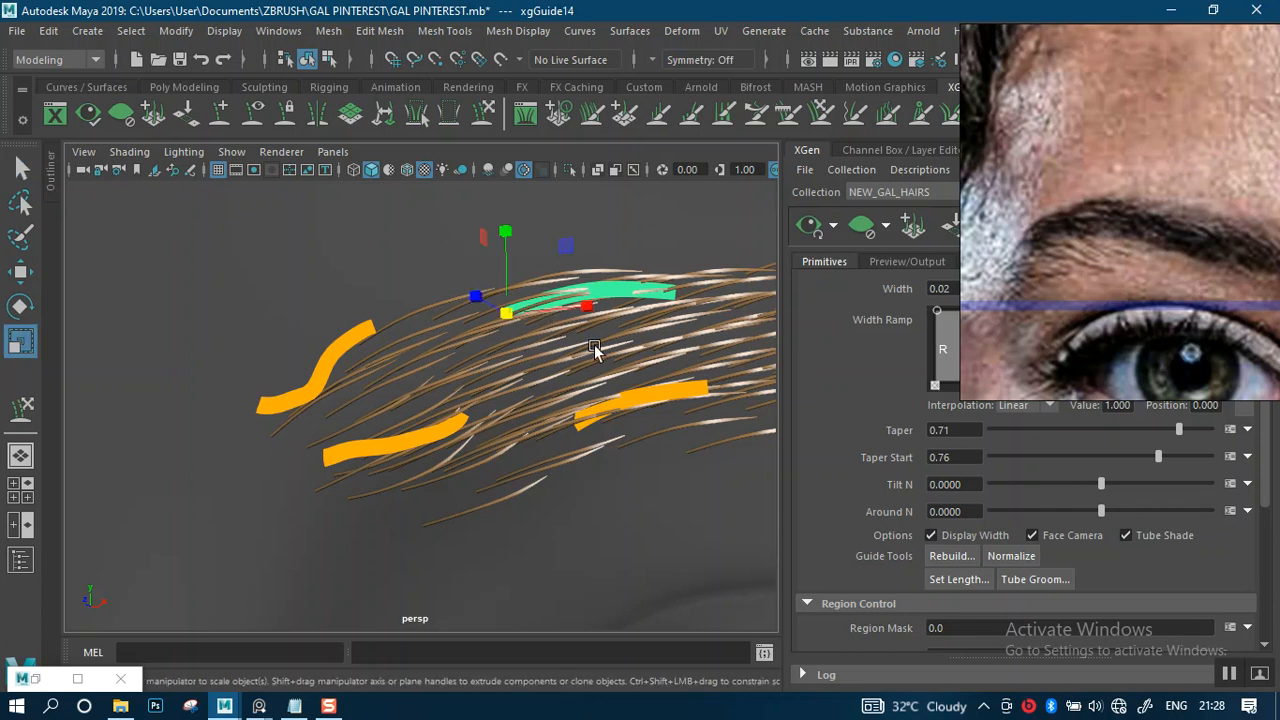
left_click_drag(524, 318, 545, 323)
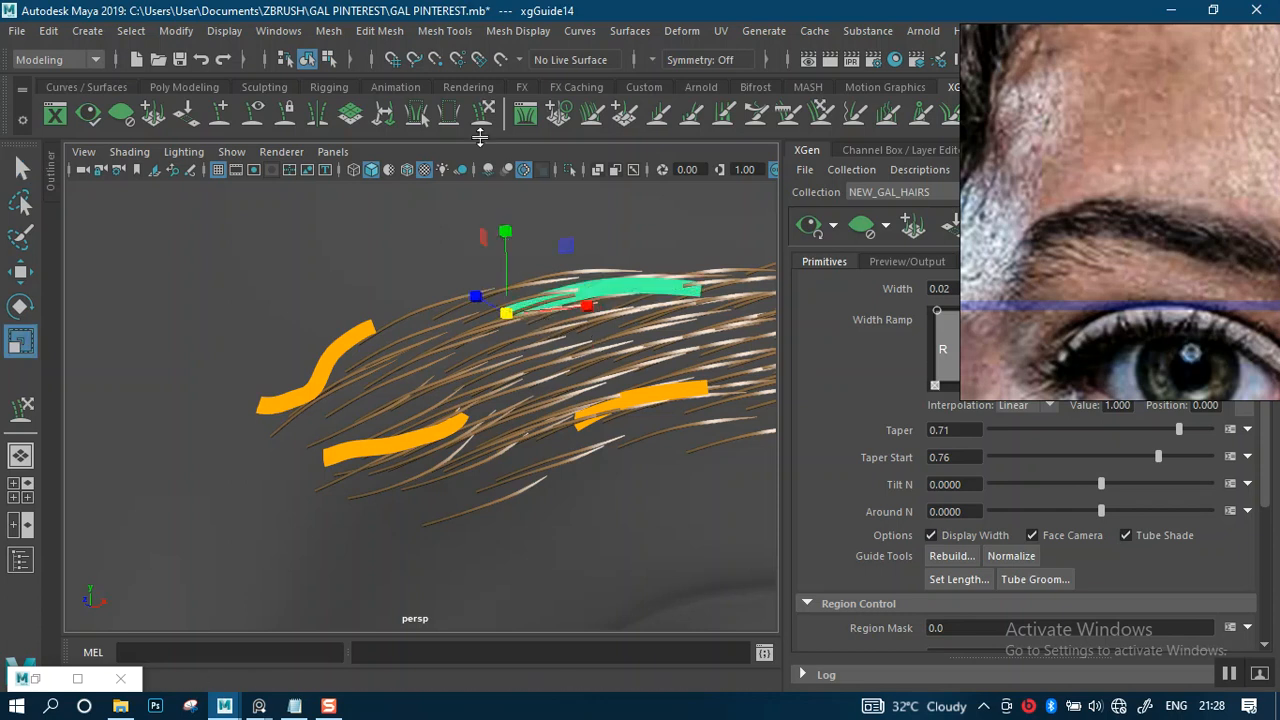
left_click(487, 113)
middle_click_drag(586, 271, 457, 357, "alt")
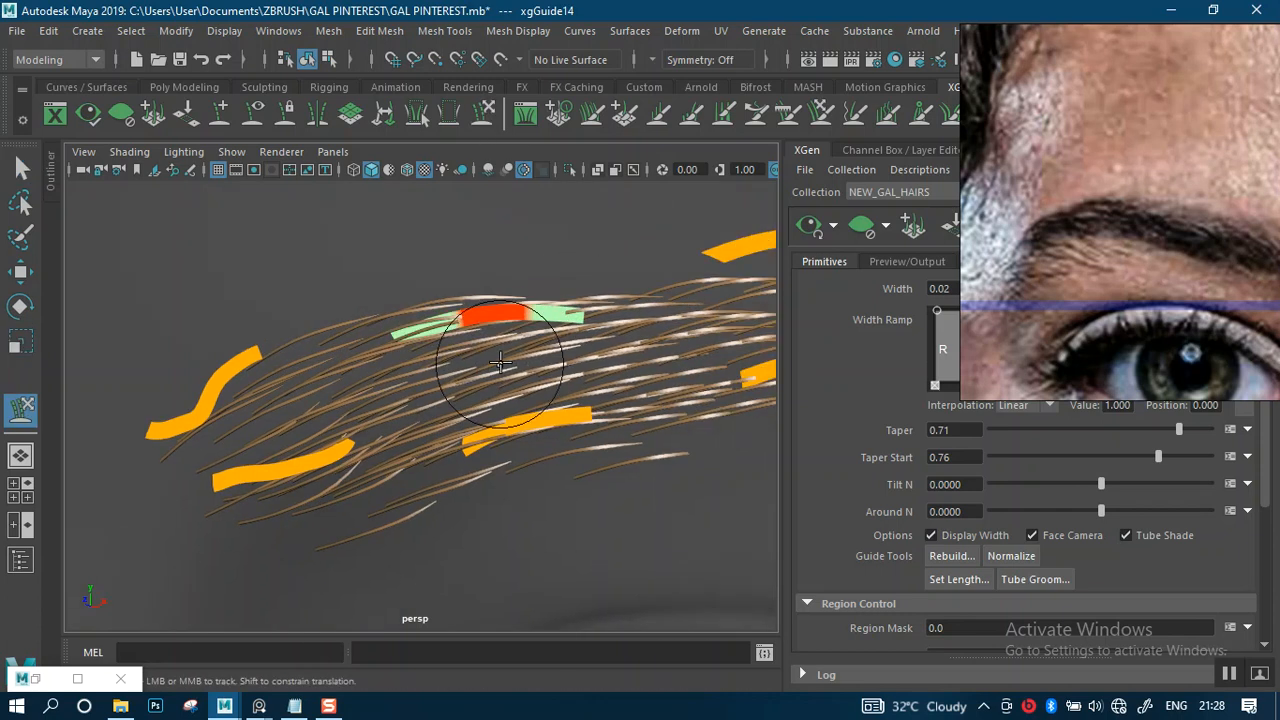
mouse_move(490, 360)
left_mouse_down()
mouse_move(493, 298)
mouse_move(474, 295)
mouse_move(590, 333)
left_mouse_up()
left_click_drag(524, 372, 520, 411)
left_click_drag(496, 330, 490, 374)
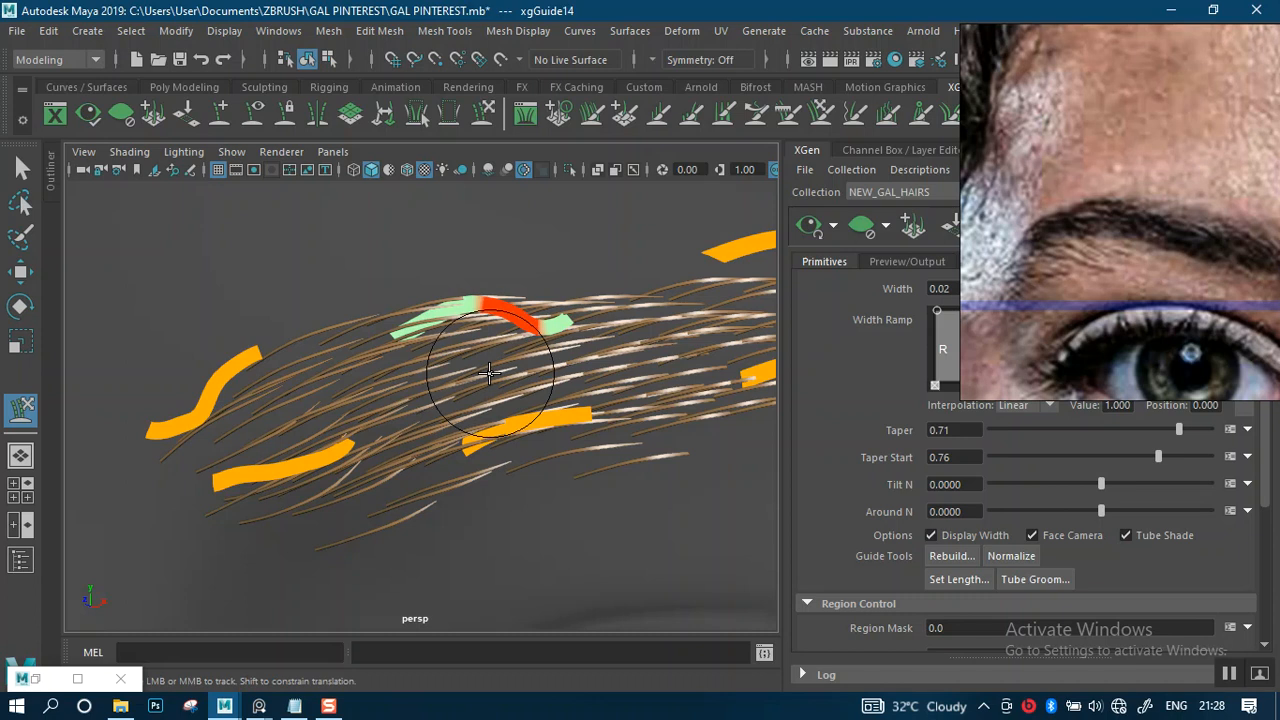
Step: Select the second lower guide below the newly waved upper one and scale it up
scroll(569, 262, "down", 4)
left_click_drag(569, 265, 536, 388, "alt")
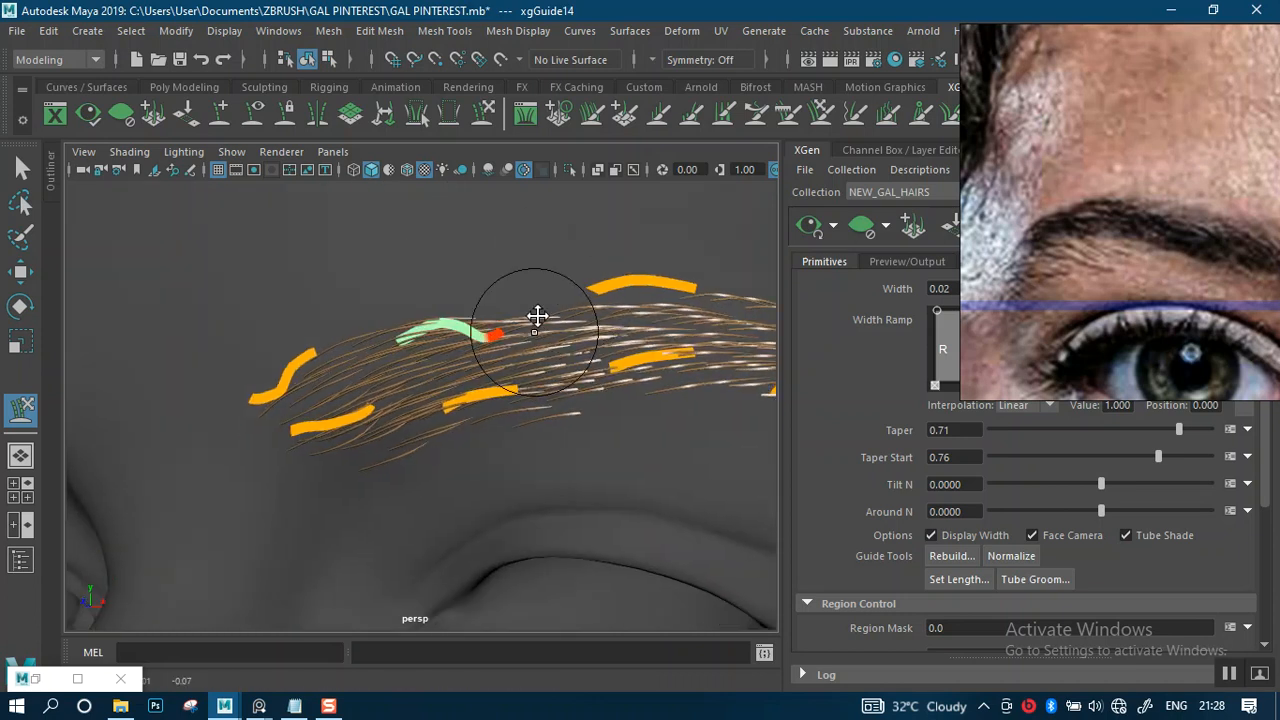
scroll(540, 400, "up", 2)
middle_click_drag(563, 505, 571, 440, "alt")
key("q")
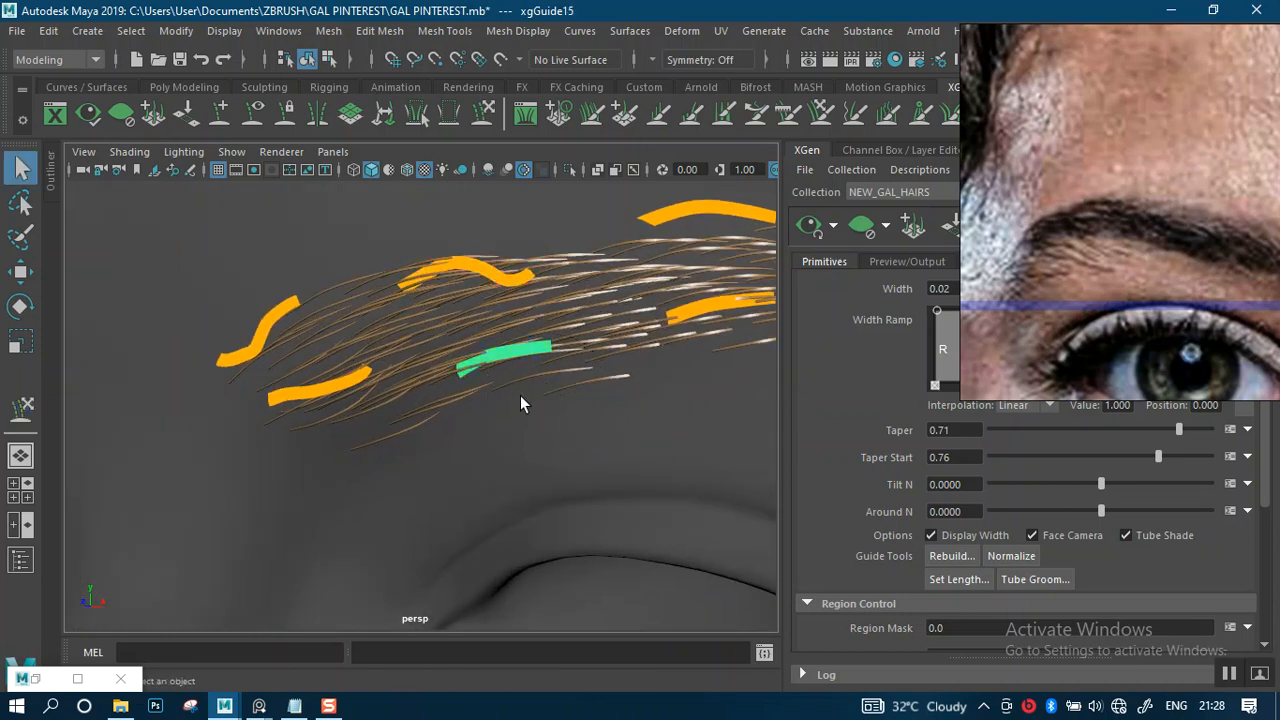
left_click(487, 116)
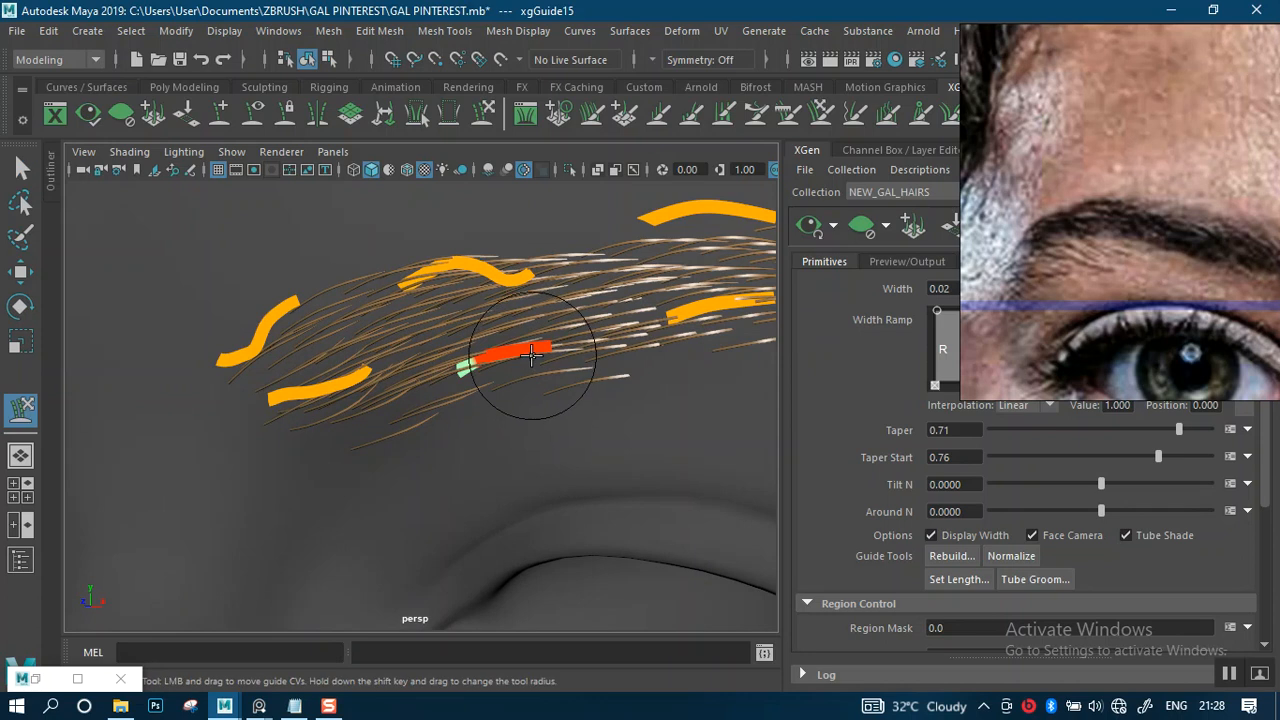
key("r")
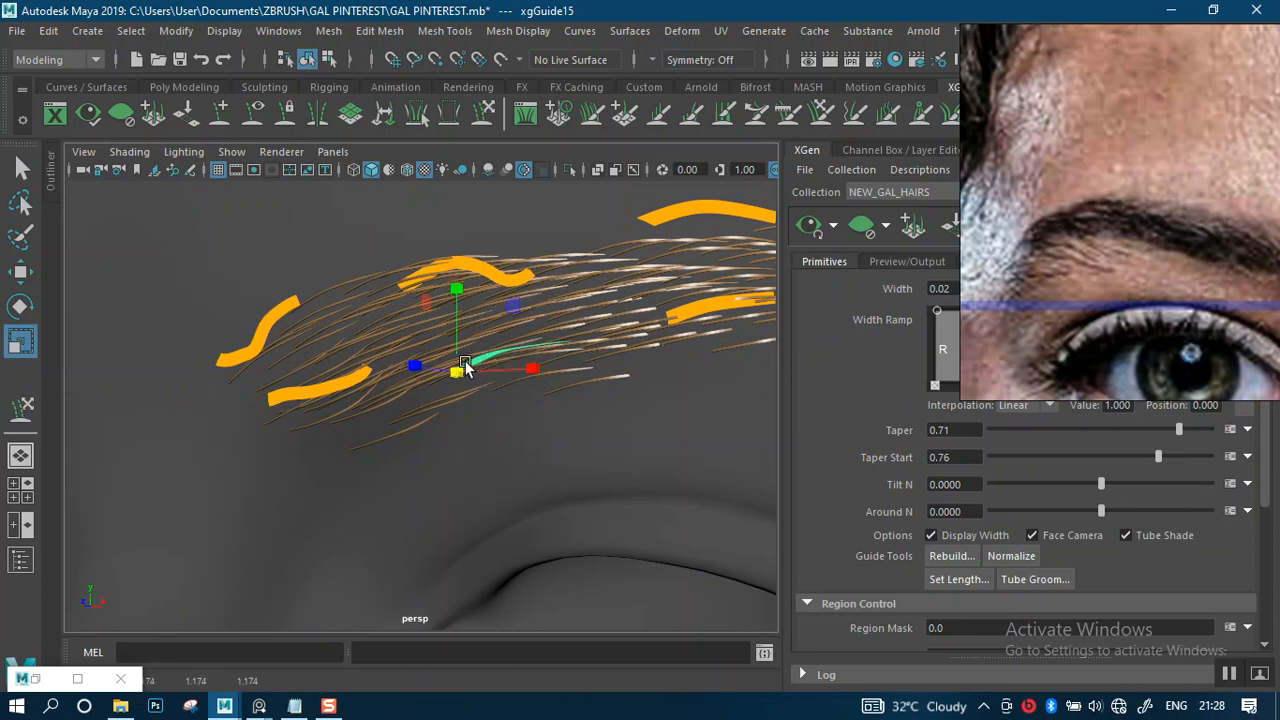
Step: Sculpt the enlarged second lower guide into a wave with a raised outer end, refining its depth against the skin
left_click(485, 118)
scroll(529, 359, "up", 2)
mouse_move(531, 358)
left_mouse_down("alt")
mouse_move(554, 355)
mouse_move(540, 370)
left_mouse_up("alt")
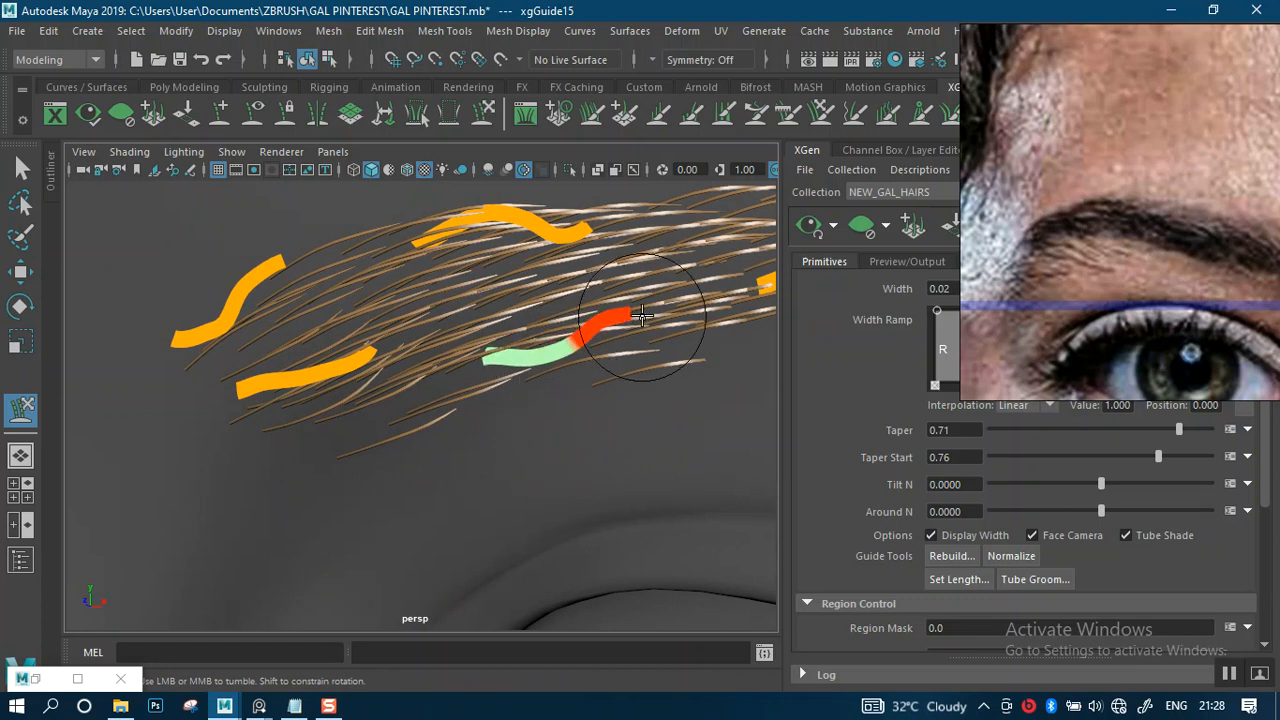
left_click_drag(625, 338, 562, 331, "alt")
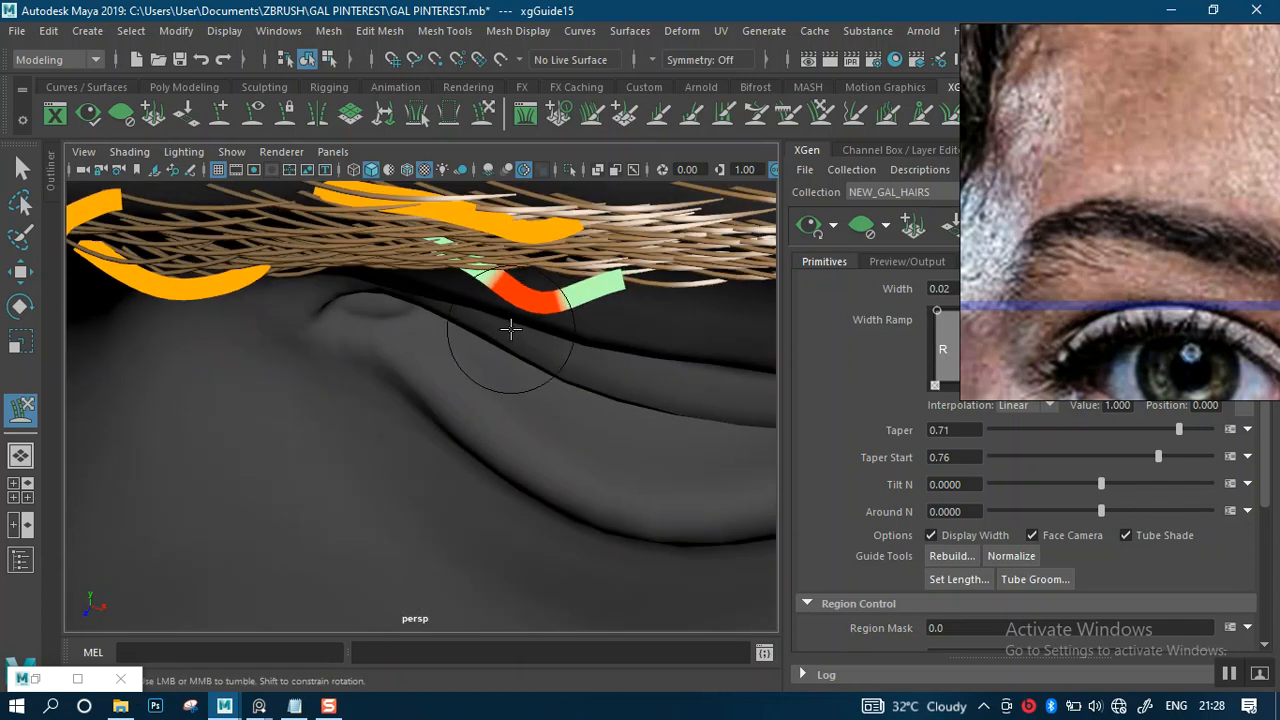
mouse_move(643, 337)
left_mouse_down("alt")
mouse_move(610, 330)
mouse_move(565, 277)
mouse_move(586, 363)
mouse_move(529, 429)
mouse_move(500, 382)
mouse_move(572, 371)
mouse_move(517, 374)
mouse_move(595, 273)
mouse_move(657, 300)
mouse_move(685, 378)
left_mouse_up("alt")
Step: Select the third upper guide above the eyebrow's arch and sculpt it into a wave that dips toward the hairs
key("q")
left_click(487, 115)
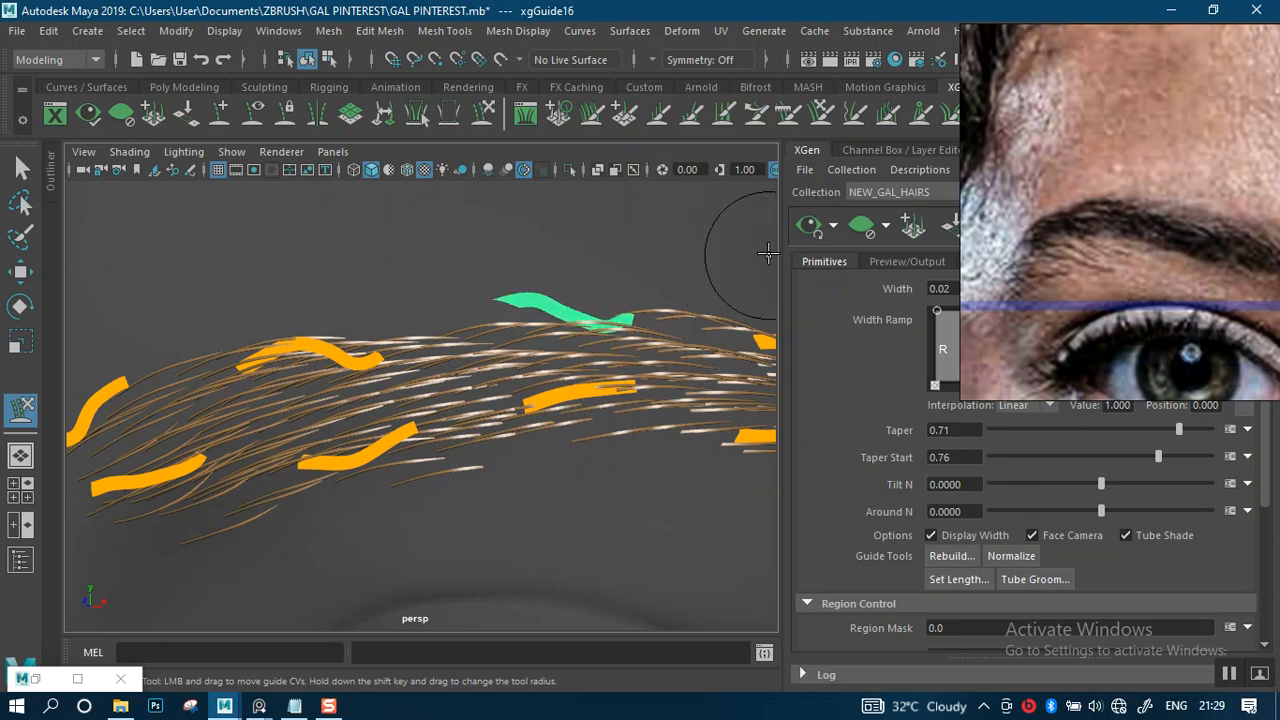
Step: Select the third lower guide below the newly waved upper one and scale it up slightly
left_click_drag(730, 300, 470, 415, "alt")
key("q")
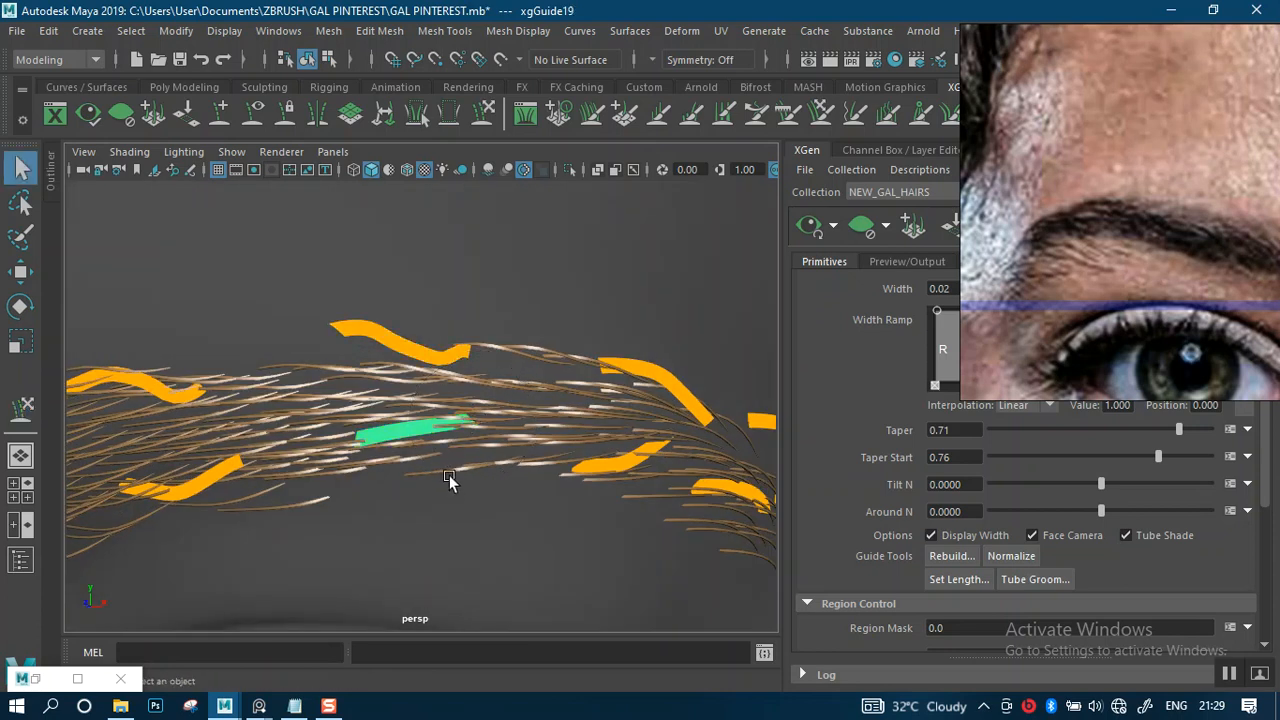
key("r")
key("y")
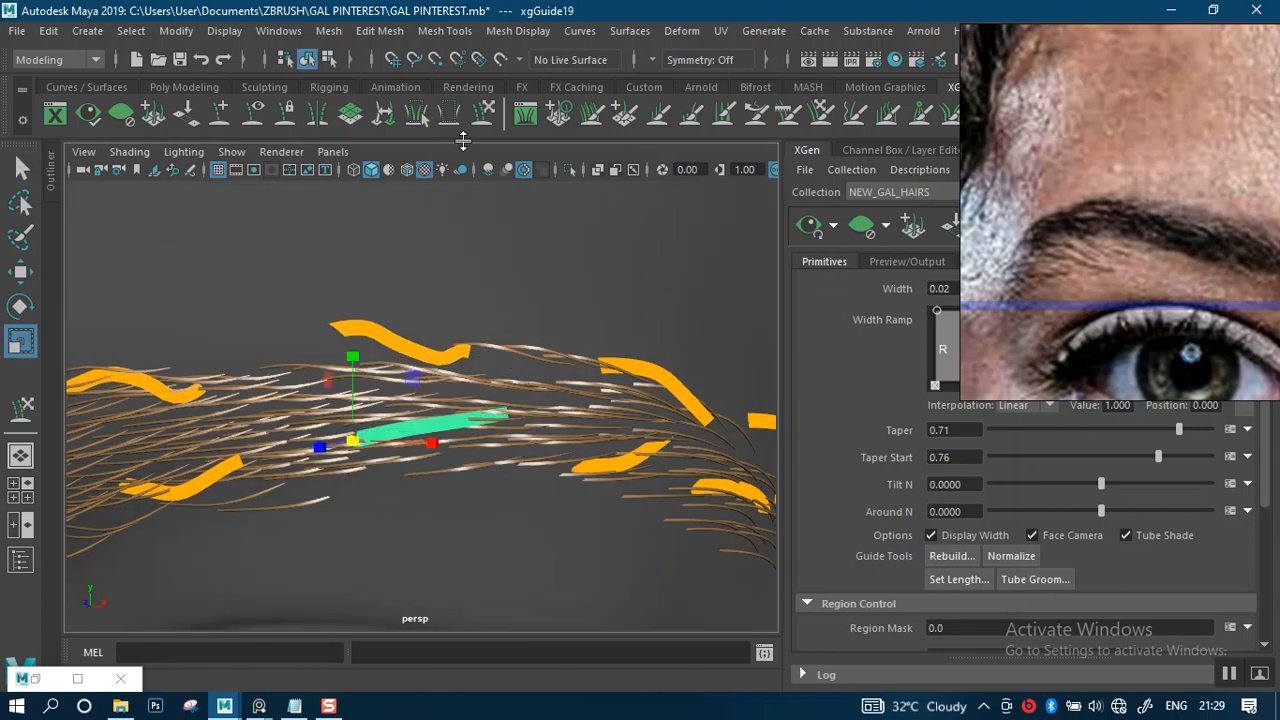
Step: Sculpt the enlarged third lower guide into a wave with a lowered middle, adjusting its depth against the skin, and refresh the hair preview
mouse_move(491, 286)
left_mouse_down("alt")
mouse_move(507, 374)
mouse_move(554, 443)
left_mouse_up("alt")
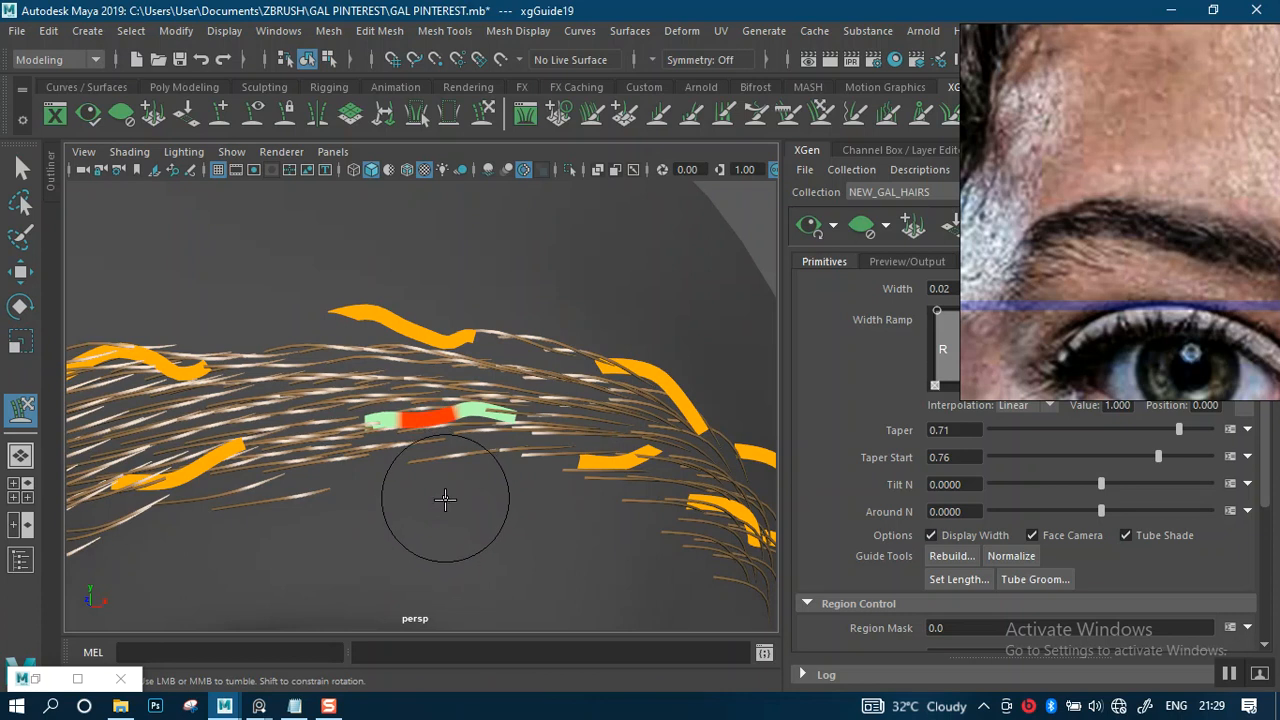
left_click_drag(561, 390, 477, 520, "alt")
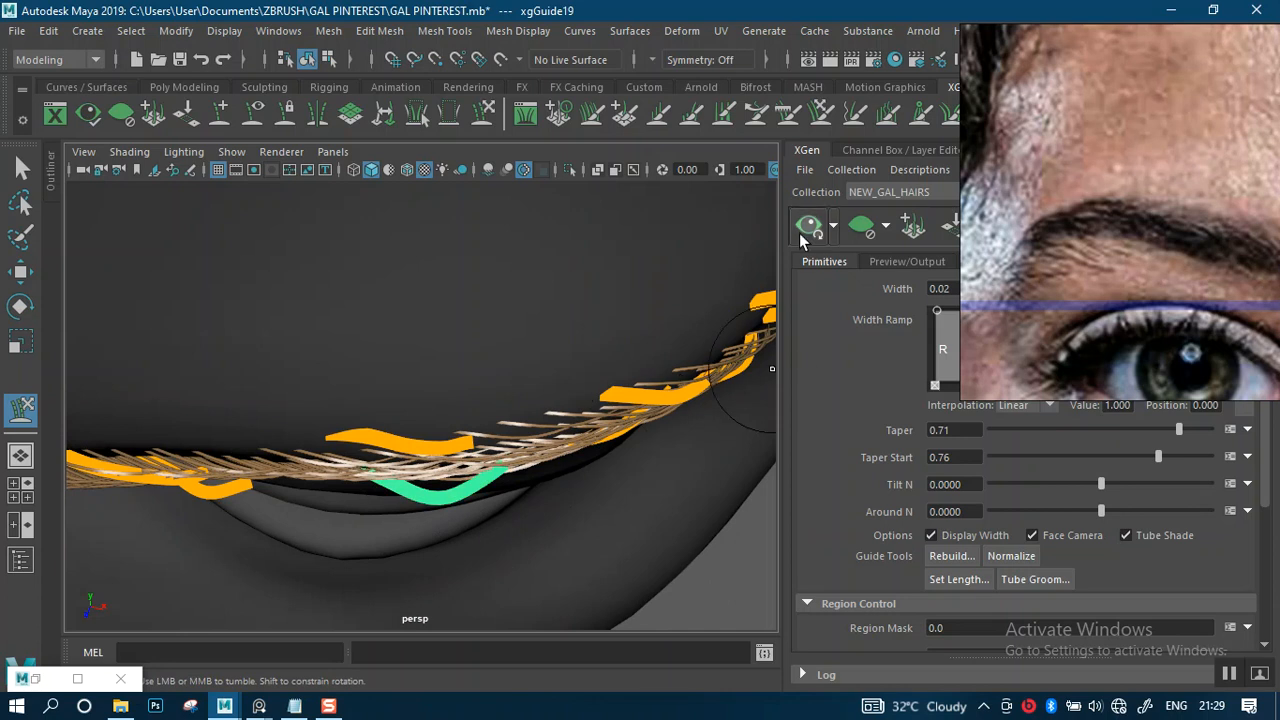
mouse_move(590, 437)
left_mouse_down("alt")
mouse_move(552, 350)
mouse_move(588, 368)
mouse_move(588, 417)
mouse_move(603, 418)
left_mouse_up("alt")
scroll(596, 368, "down", 3)
Step: Select the fourth upper guide near the brow's inner end and sculpt it into a wave that is raised first and dips at its inner tip
key("q")
middle_click_drag(526, 401, 502, 370, "alt")
scroll(571, 447, "up", 3)
left_click_drag(571, 447, 491, 215, "alt")
left_click(487, 110)
mouse_move(543, 337)
left_mouse_down("alt")
mouse_move(574, 351)
mouse_move(500, 380)
mouse_move(506, 411)
mouse_move(406, 351)
mouse_move(476, 465)
mouse_move(491, 371)
mouse_move(537, 400)
mouse_move(491, 374)
mouse_move(467, 323)
left_mouse_up("alt")
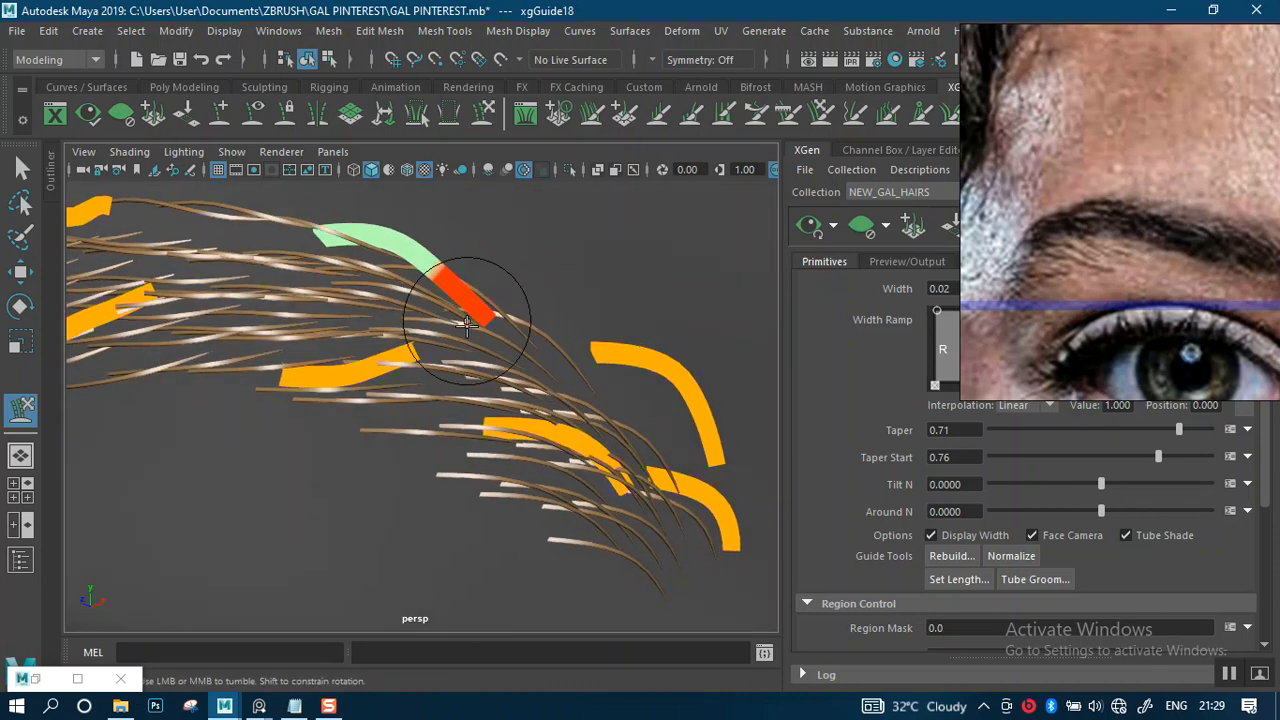
middle_click_drag(375, 324, 480, 366, "alt")
left_click_drag(483, 281, 490, 256)
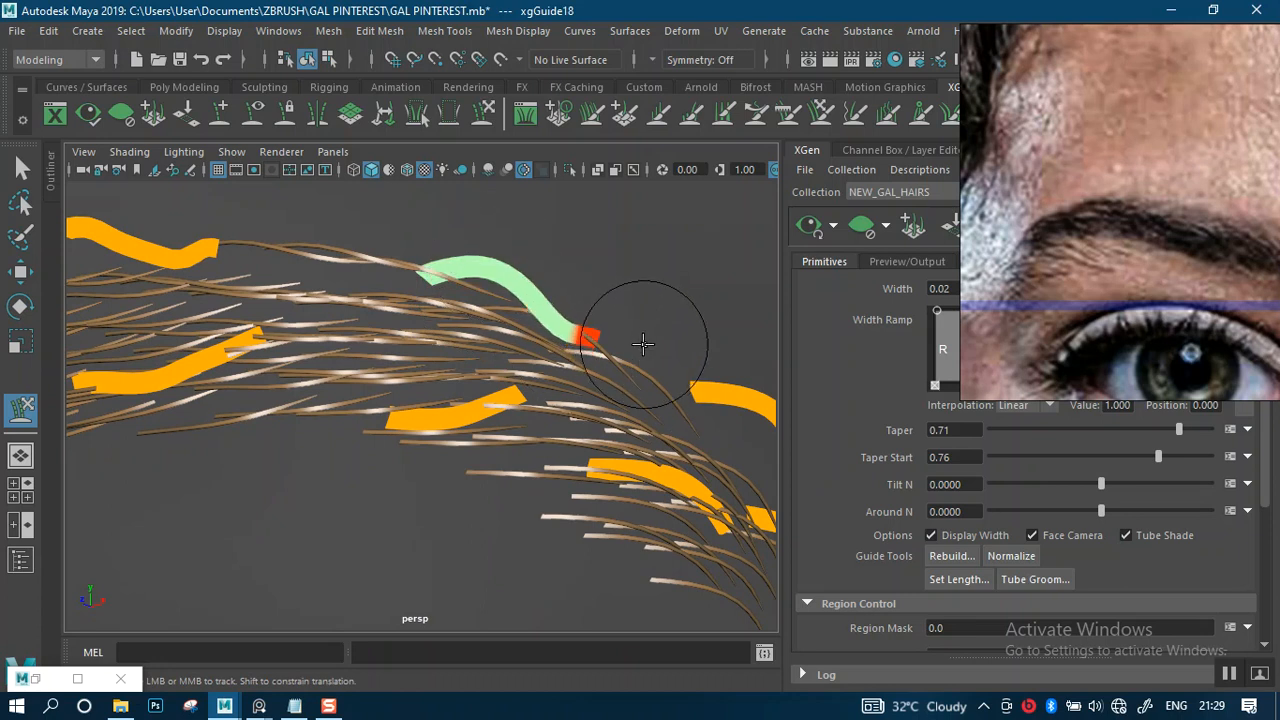
left_click_drag(666, 366, 620, 387, "alt")
Step: Select the fourth lower guide and sculpt it into a wave with a dipped outer half and a raised inner part
left_click(501, 336)
left_click(483, 122)
mouse_move(486, 329)
left_mouse_down("alt")
mouse_move(529, 400)
mouse_move(529, 380)
mouse_move(553, 393)
mouse_move(500, 380)
mouse_move(543, 443)
mouse_move(477, 337)
mouse_move(430, 425)
left_mouse_up("alt")
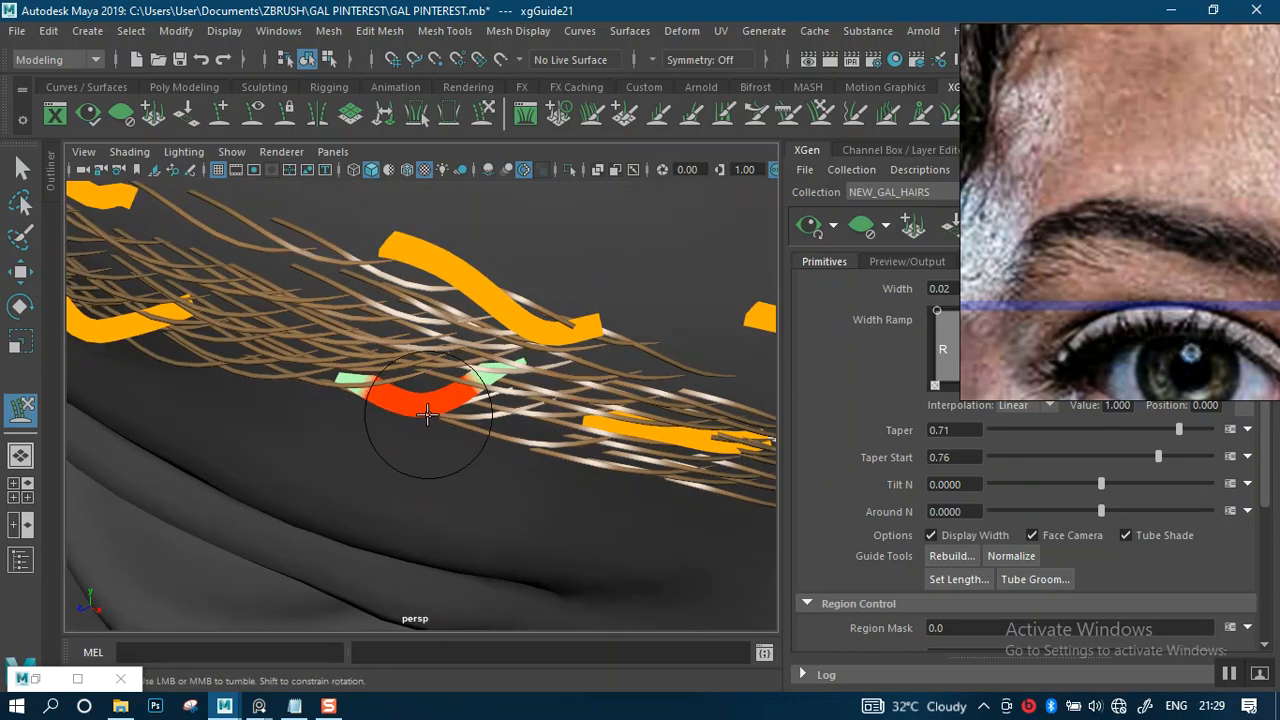
mouse_move(527, 381)
left_mouse_down("alt")
mouse_move(543, 380)
mouse_move(529, 368)
left_mouse_up("alt")
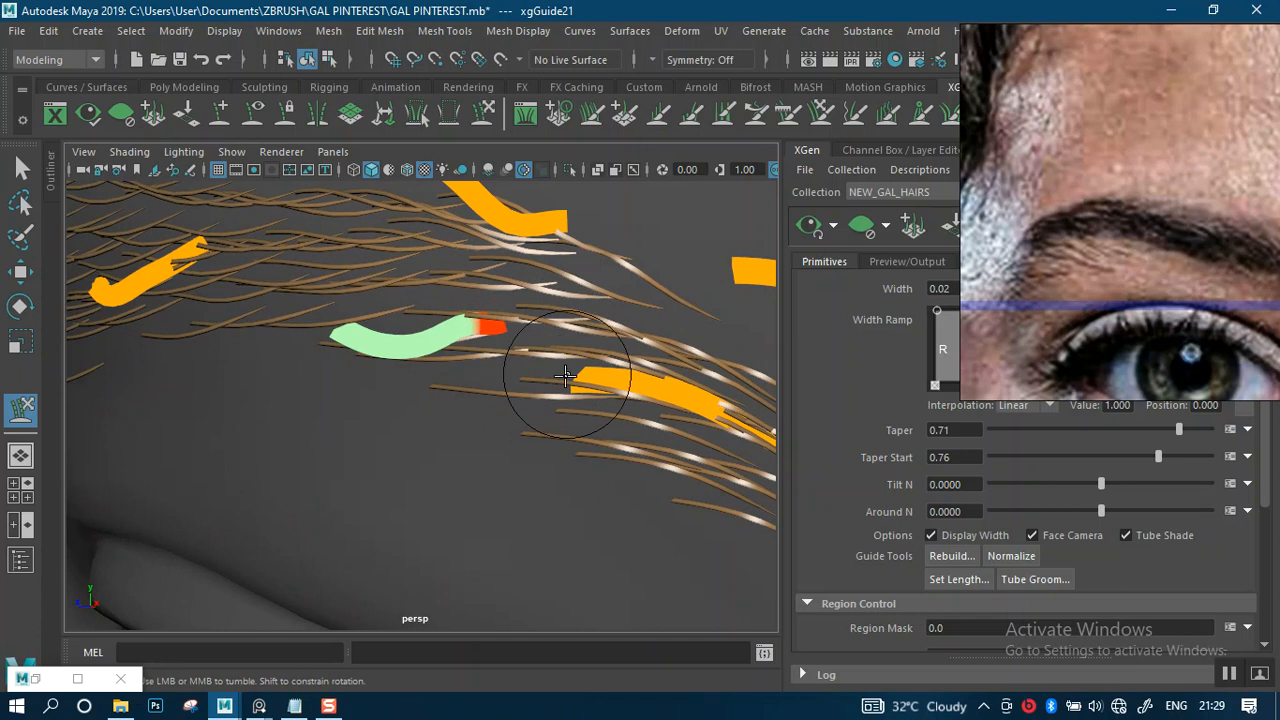
mouse_move(557, 344)
left_mouse_down("alt")
mouse_move(651, 357)
mouse_move(589, 400)
mouse_move(611, 451)
mouse_move(598, 428)
mouse_move(600, 337)
left_mouse_up("alt")
middle_click_drag(600, 337, 467, 365, "alt")
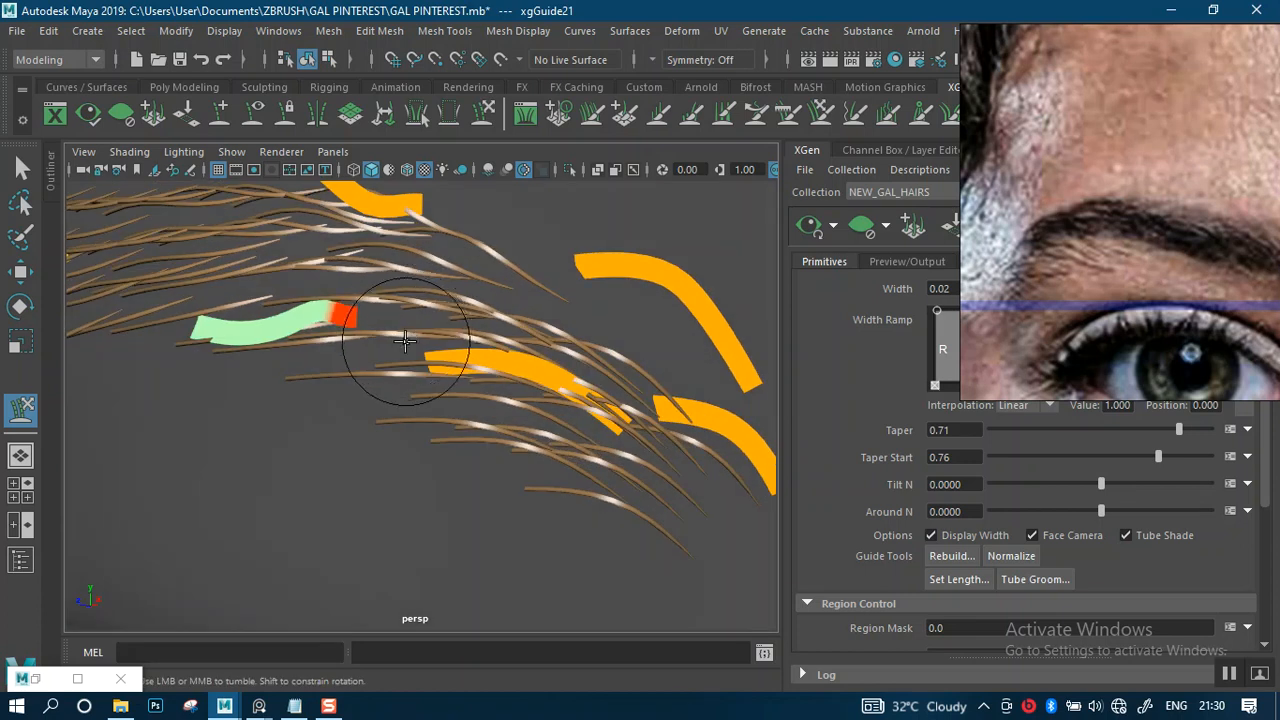
Step: Sculpt the fifth lower guide near the inner end into a wave with a raised outer half and dipped inner half, and refresh the hair preview
key("q")
left_click(545, 372)
mouse_move(572, 429)
left_mouse_down("alt")
mouse_move(558, 458)
mouse_move(555, 445)
left_mouse_up("alt")
left_click(484, 117)
mouse_move(545, 395)
left_mouse_down("alt")
mouse_move(501, 483)
mouse_move(540, 495)
mouse_move(600, 487)
mouse_move(609, 380)
mouse_move(666, 386)
left_mouse_up("alt")
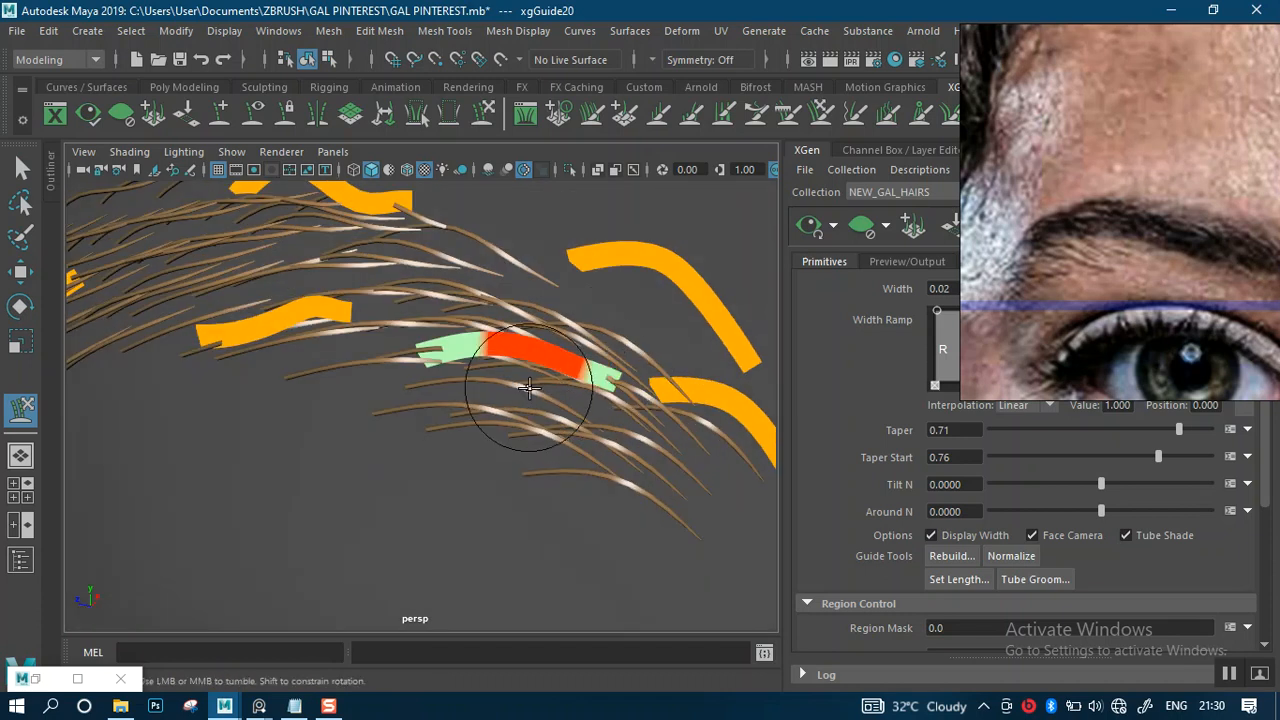
left_click_drag(524, 447, 648, 400)
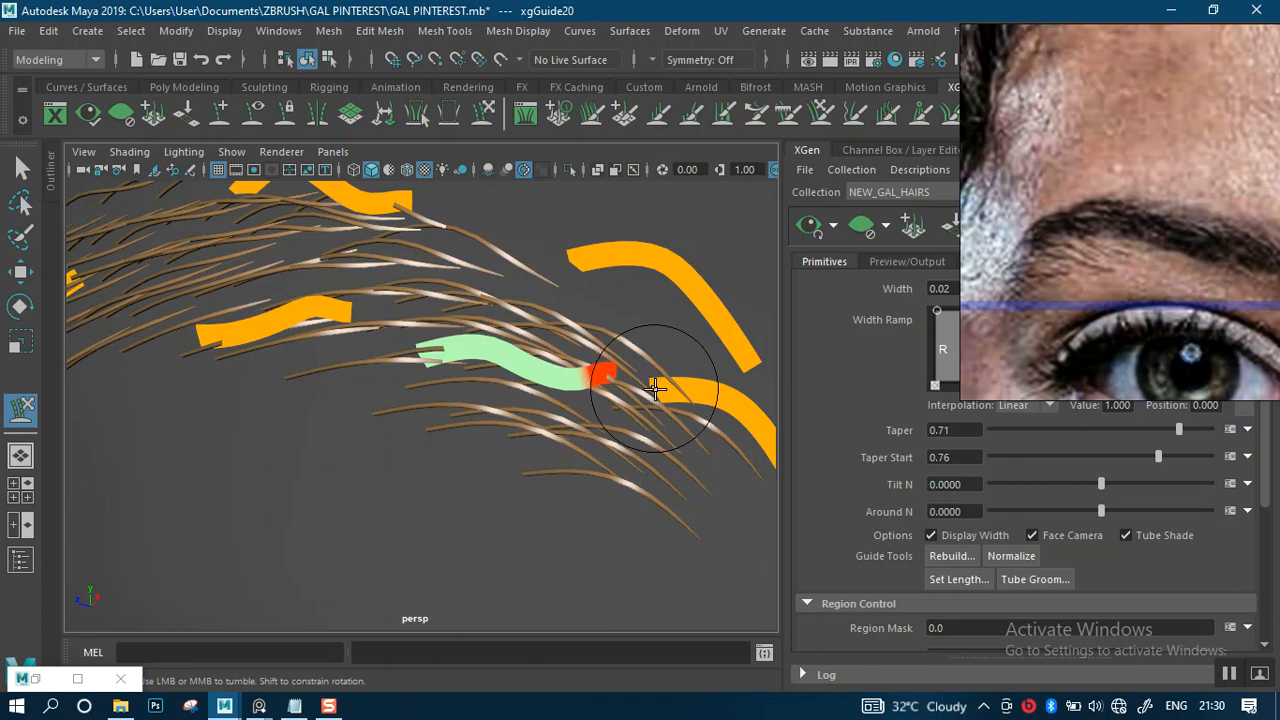
left_click(809, 228)
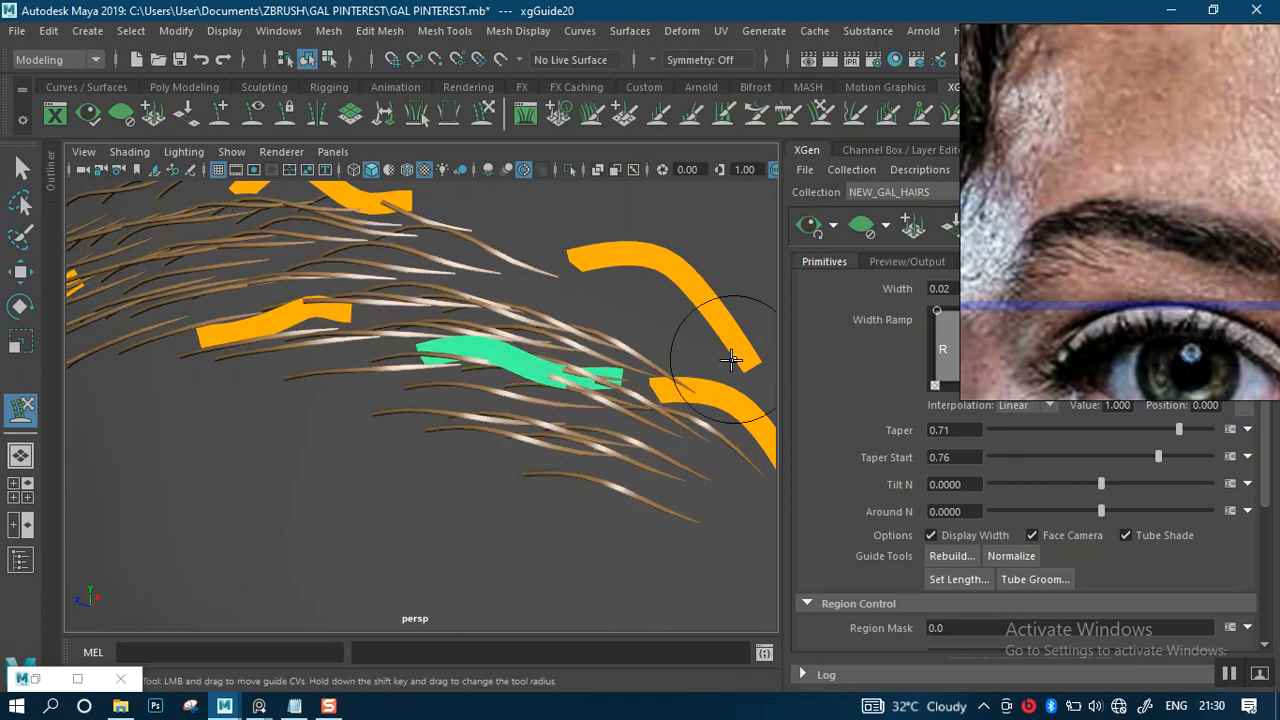
Step: Add a new guide between the upper and lower guide rows in the middle of the other eyebrow and refresh the hair preview
left_click_drag(606, 388, 557, 360, "alt")
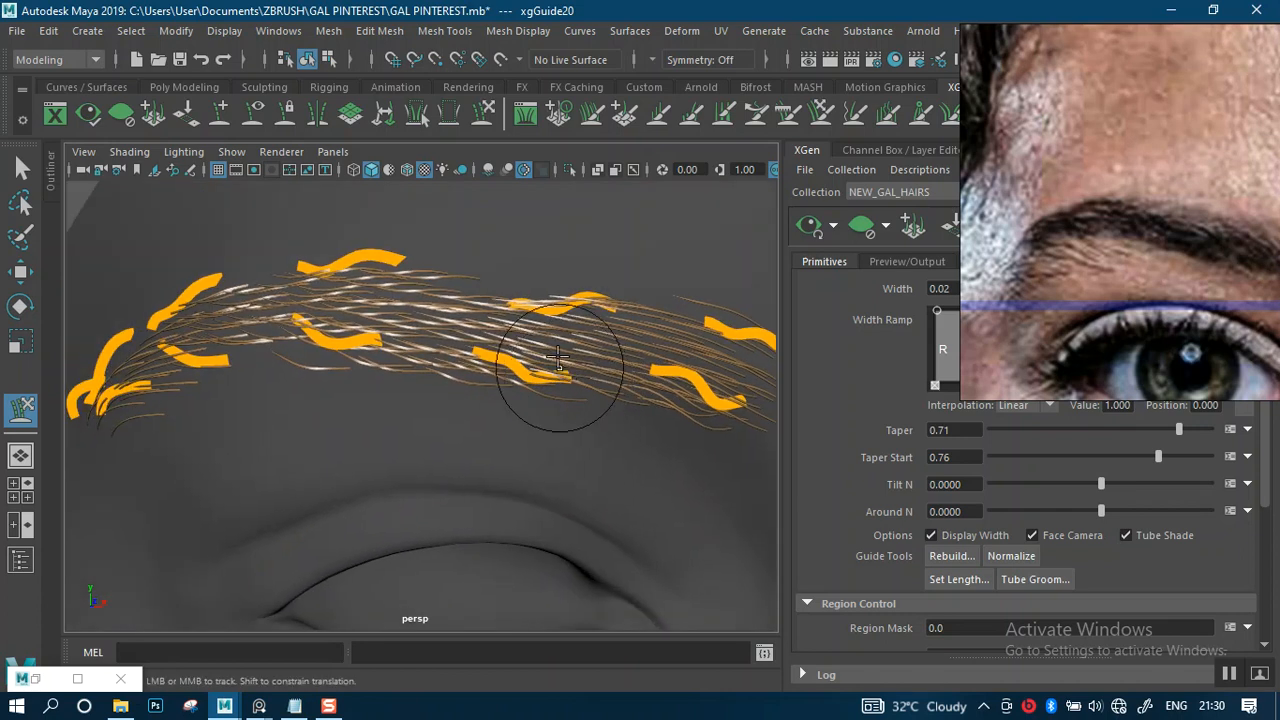
left_click(221, 112)
left_click_drag(580, 351, 692, 288, "alt")
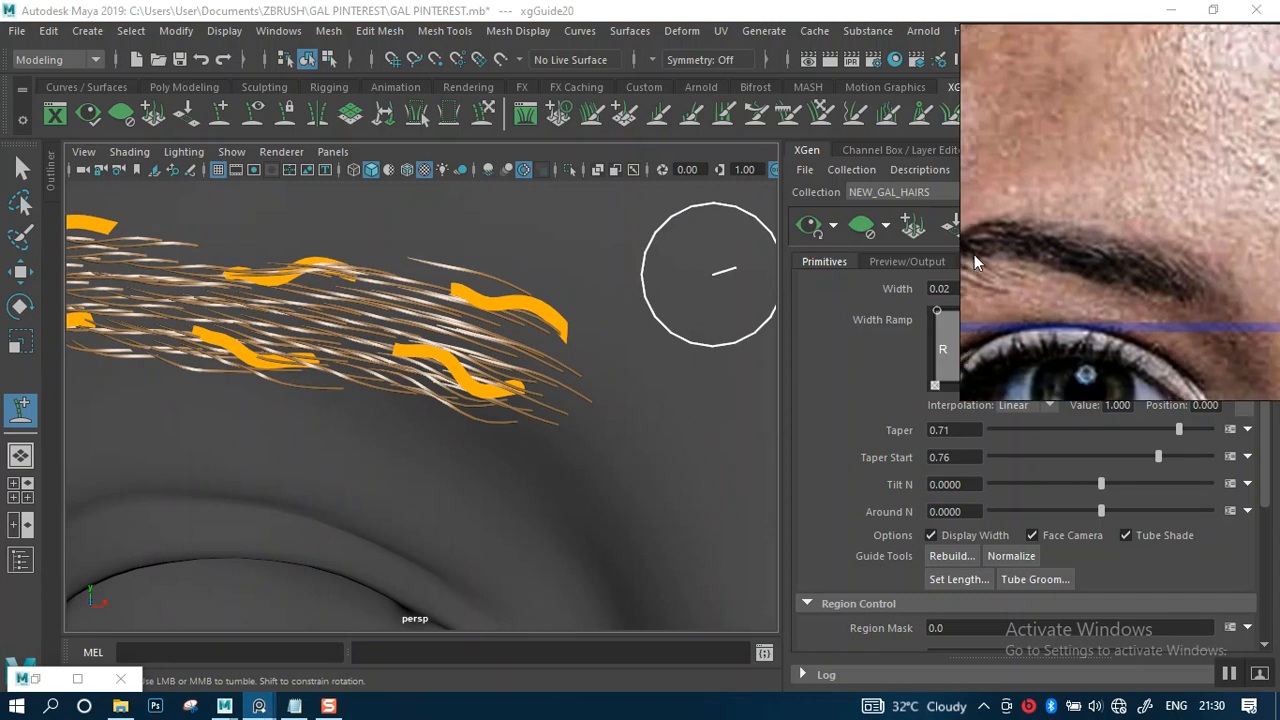
left_click_drag(518, 337, 564, 320, "alt")
left_click(560, 298)
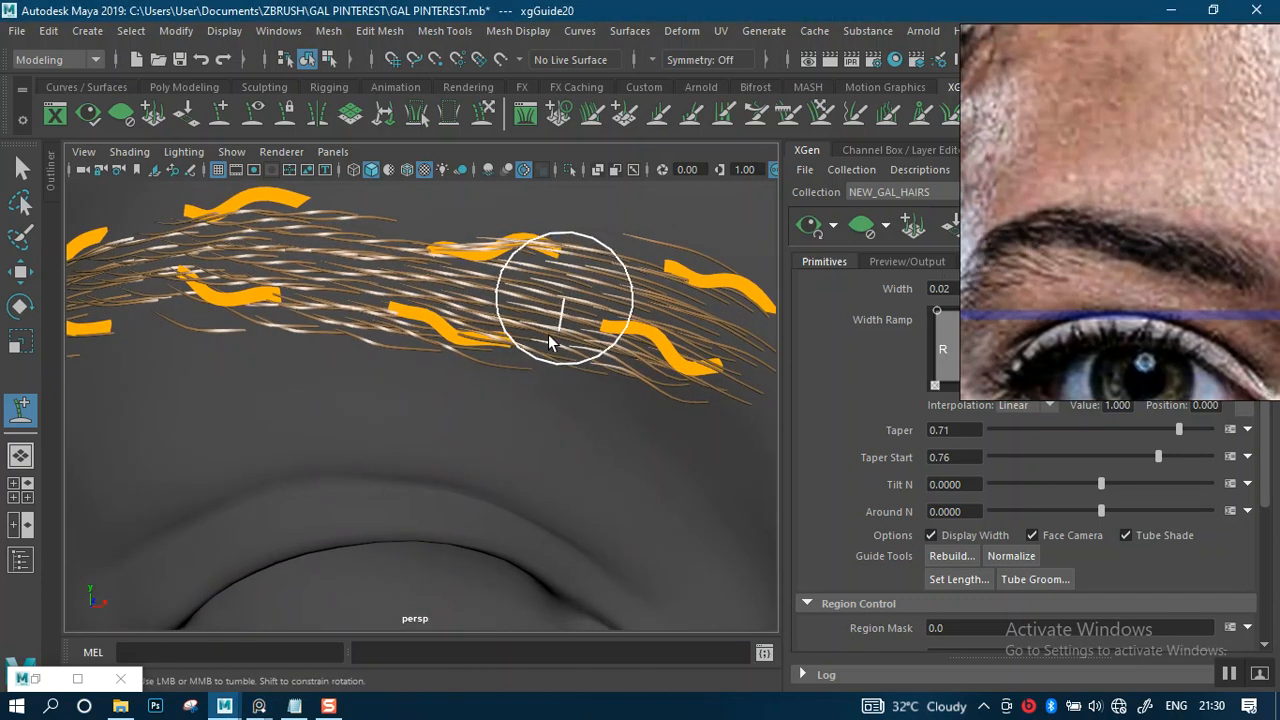
left_click_drag(522, 303, 569, 329, "alt")
left_click(804, 234)
middle_click_drag(502, 331, 413, 331, "alt")
right_click_drag(413, 331, 517, 398, "alt")
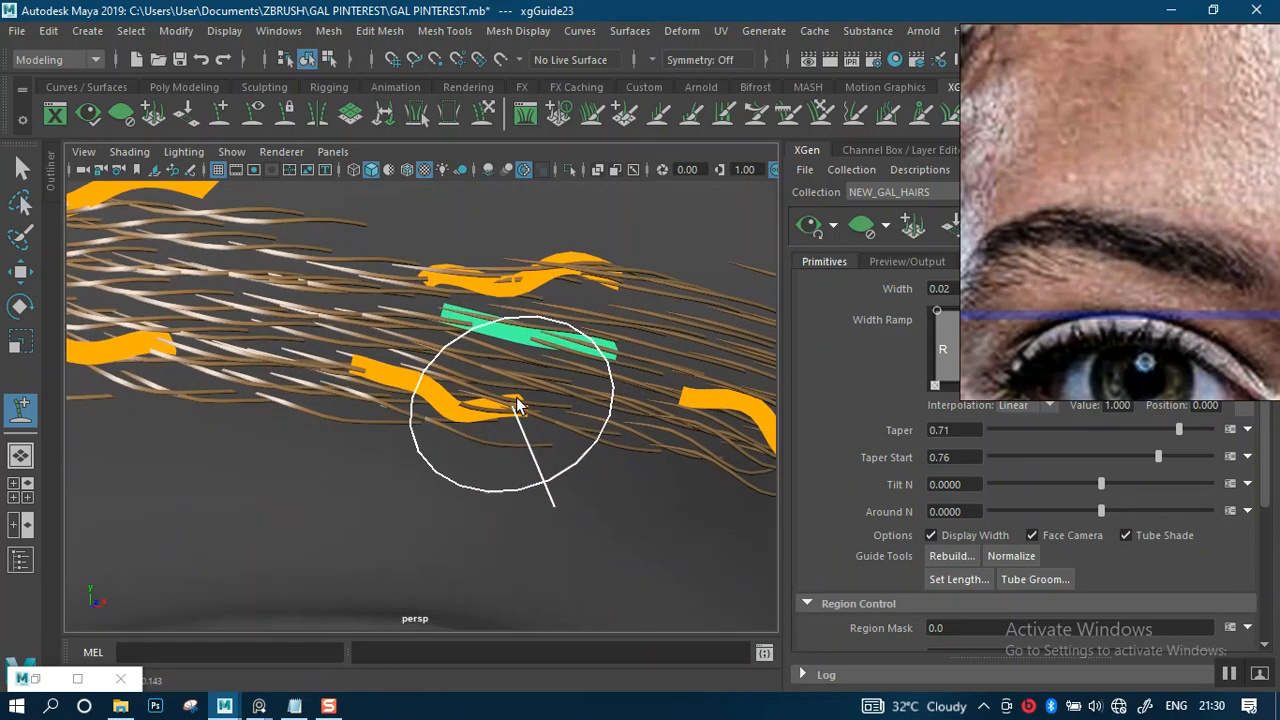
Step: Sculpt the new middle guide into a wave with a raised inner half and a dipped outer half
left_click(482, 114)
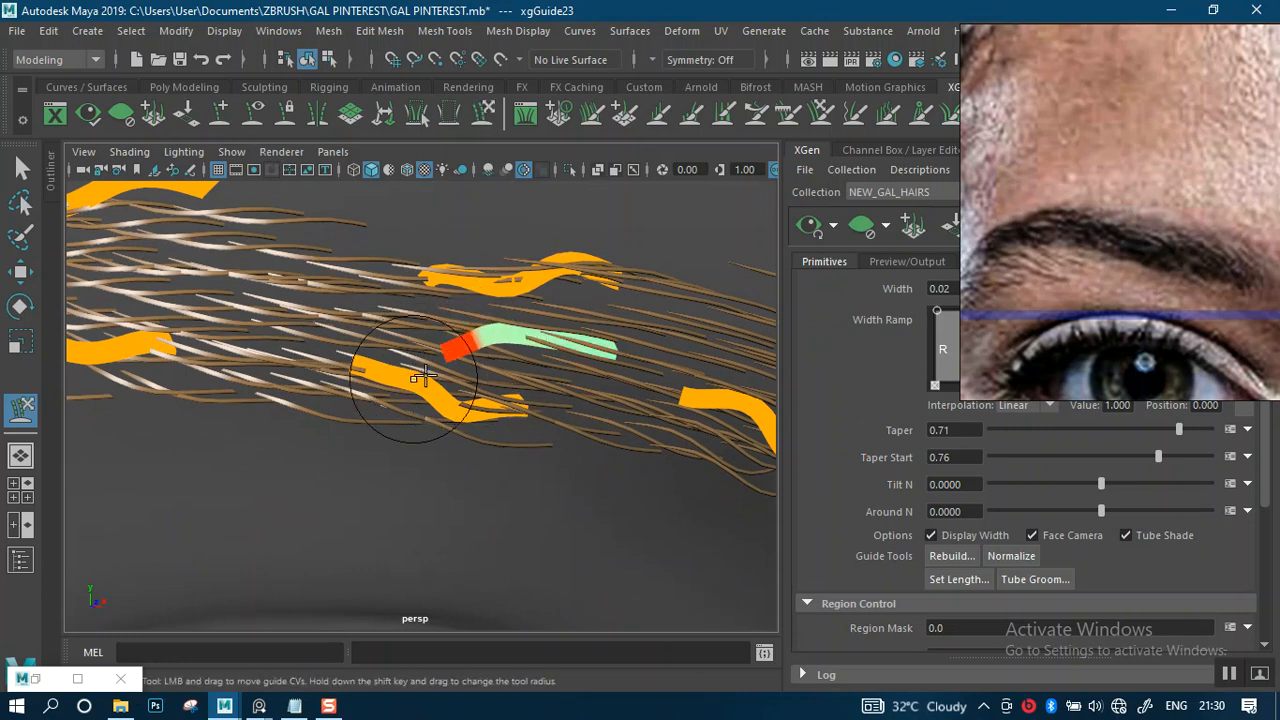
left_click_drag(550, 363, 546, 406)
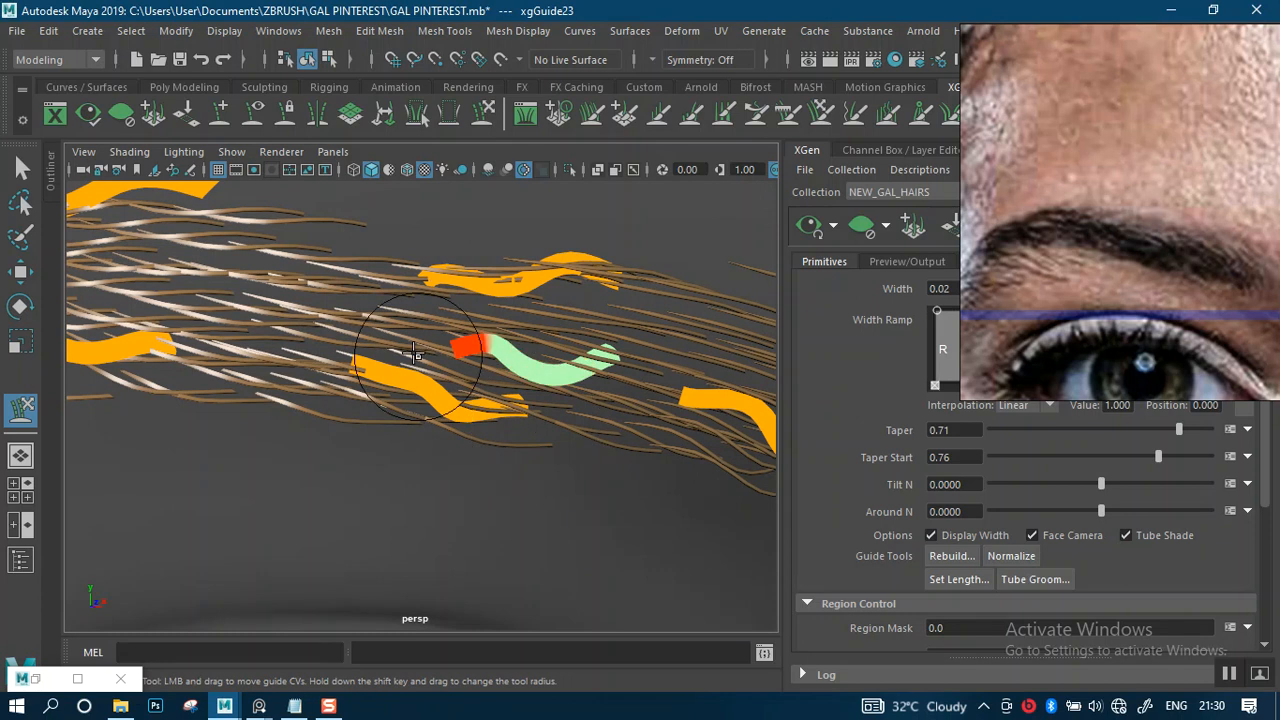
left_click_drag(424, 338, 551, 383, "alt")
middle_click_drag(551, 383, 559, 523, "alt")
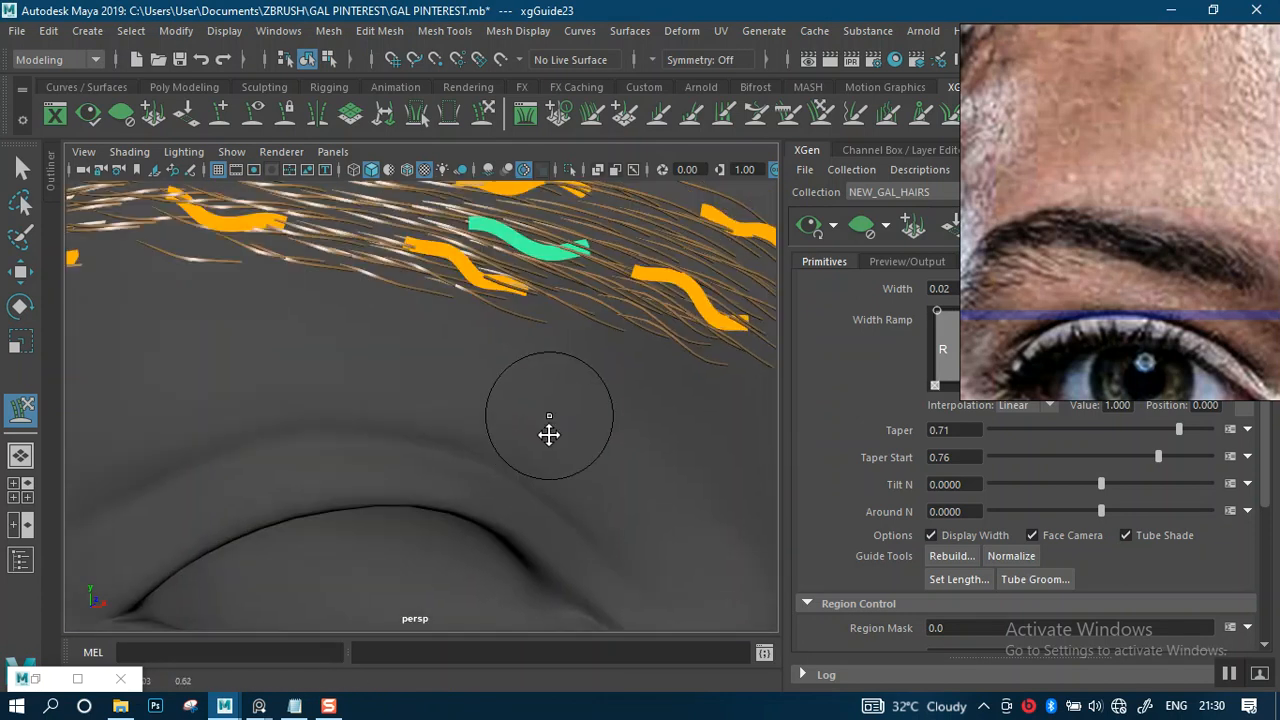
right_click_drag(554, 385, 590, 458, "alt")
left_click_drag(487, 404, 580, 362)
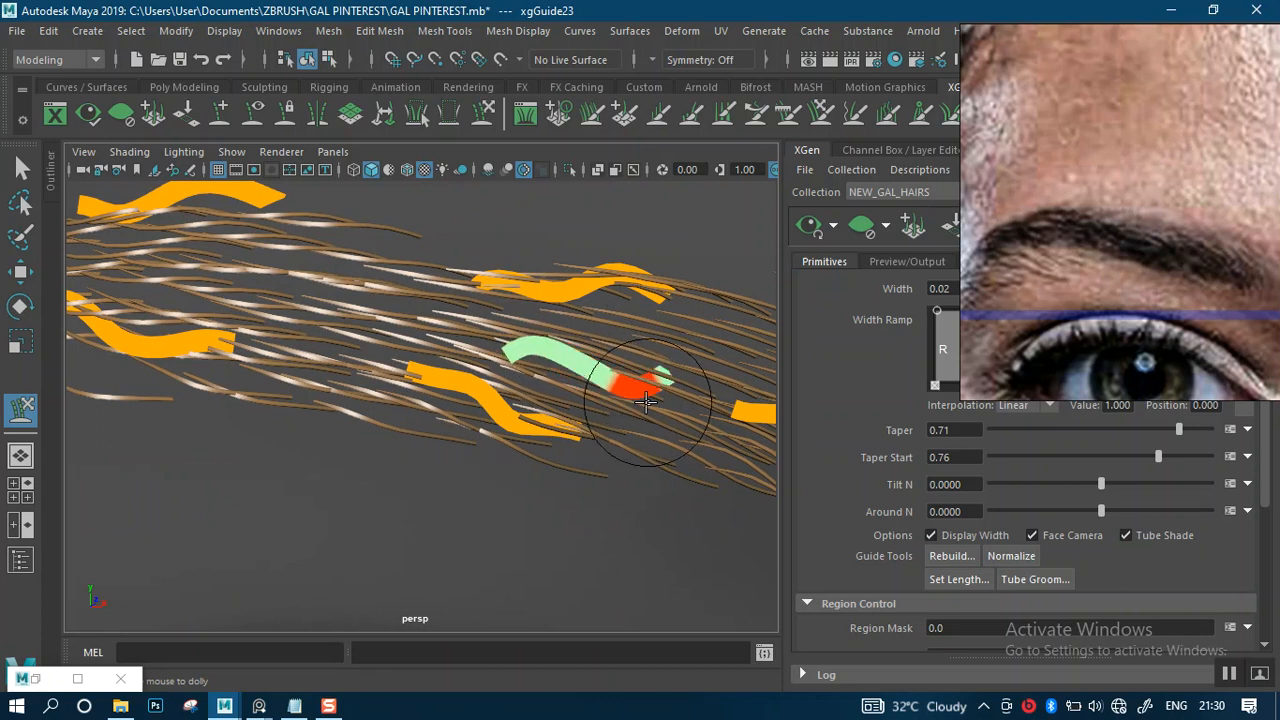
left_click_drag(457, 366, 683, 263, "alt")
Step: Add a second middle guide between the rows, closer to the brow's inner end, refresh the hair preview and save the scene
left_click(216, 119)
right_click_drag(540, 363, 514, 363, "alt")
left_click_drag(514, 363, 537, 374, "alt")
middle_click_drag(537, 374, 579, 372, "alt")
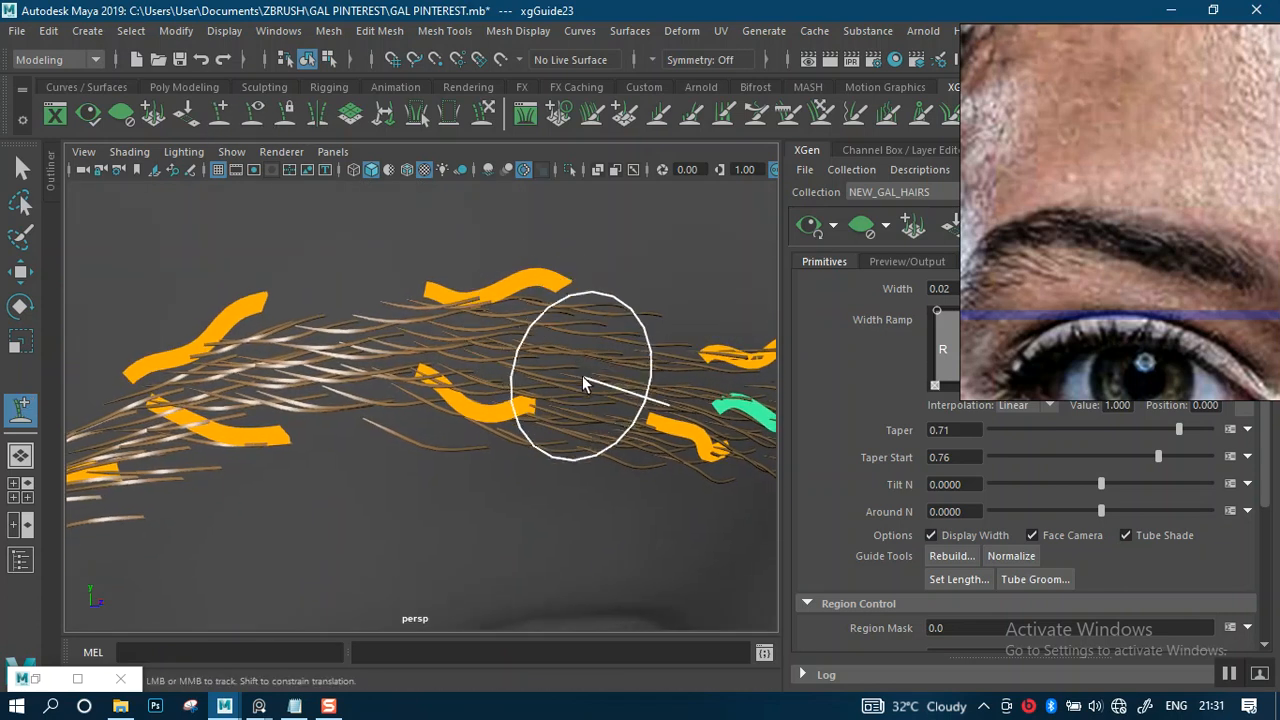
left_click(580, 369)
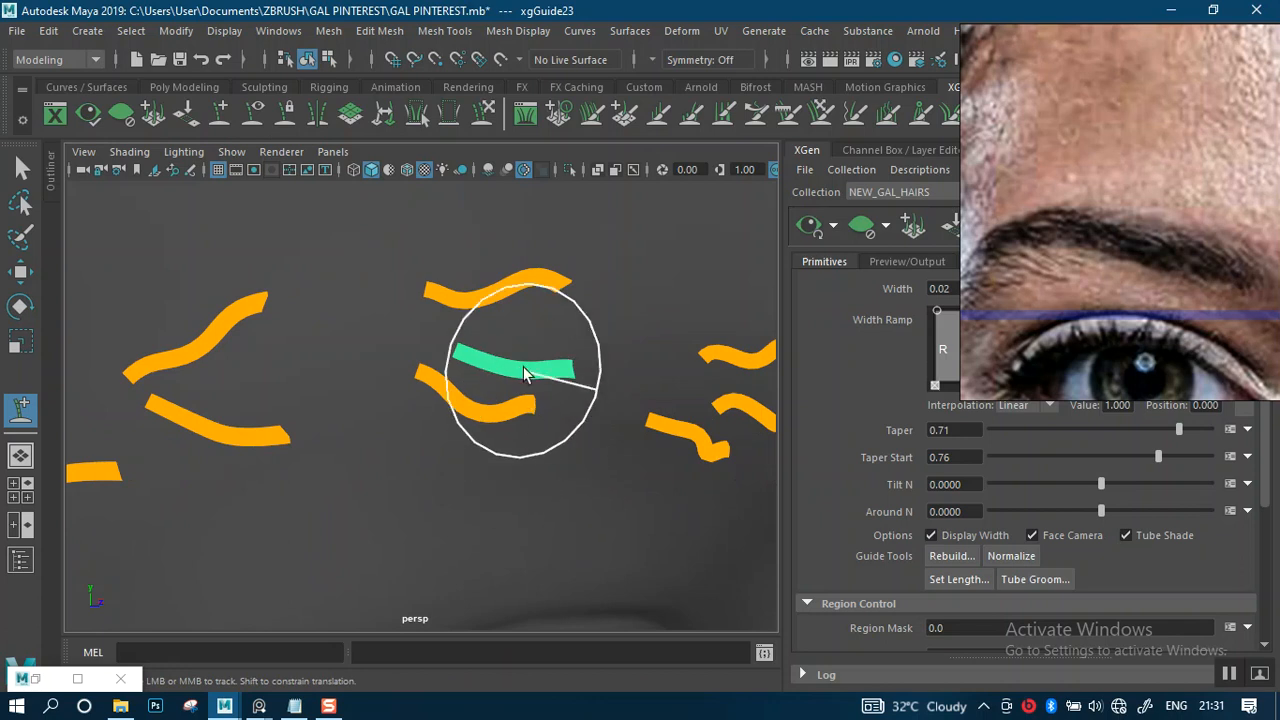
left_click_drag(526, 378, 509, 366, "alt")
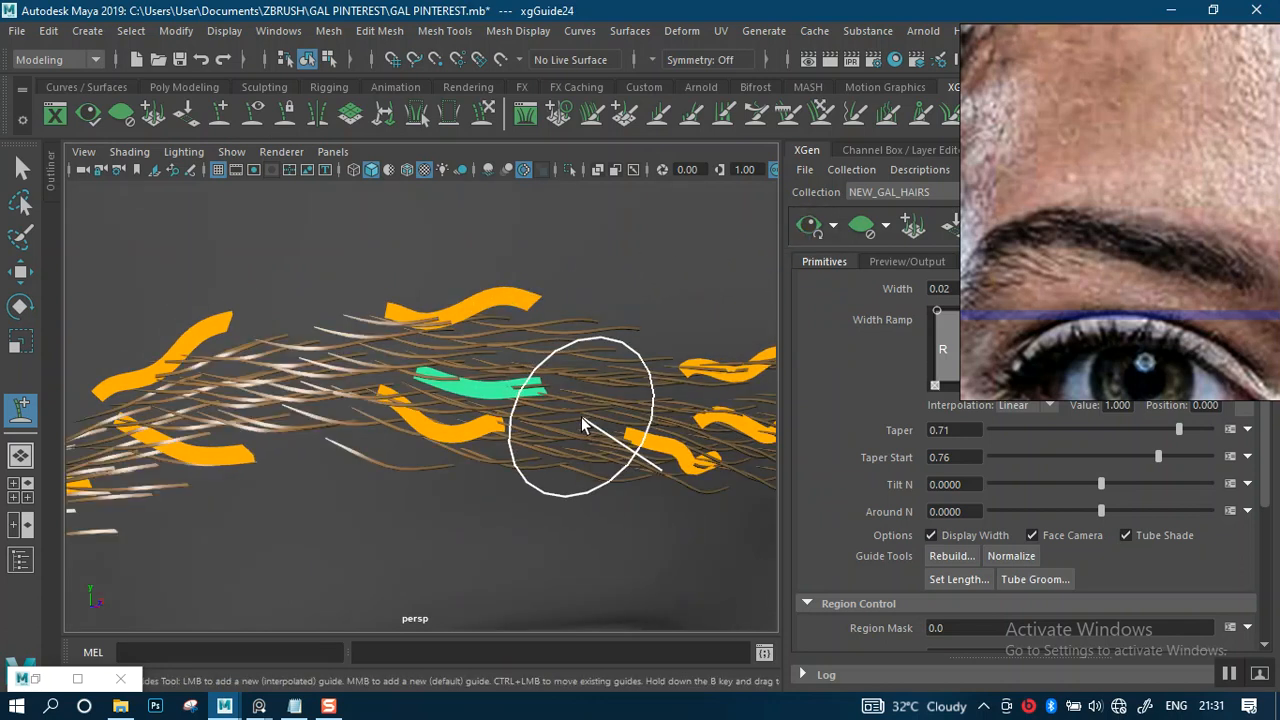
key("ctrl+s")
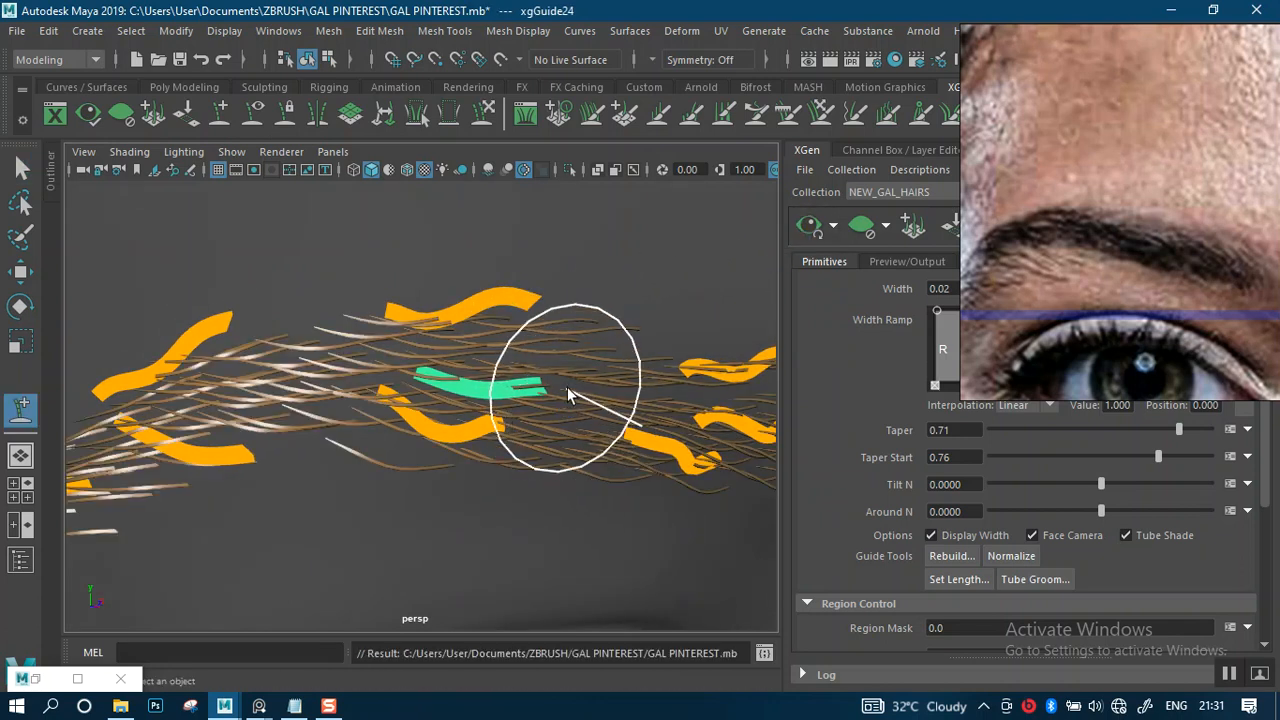
Step: Scale the second middle guide up uniformly to about 1.13
scroll(568, 408, "up", 2)
key("r")
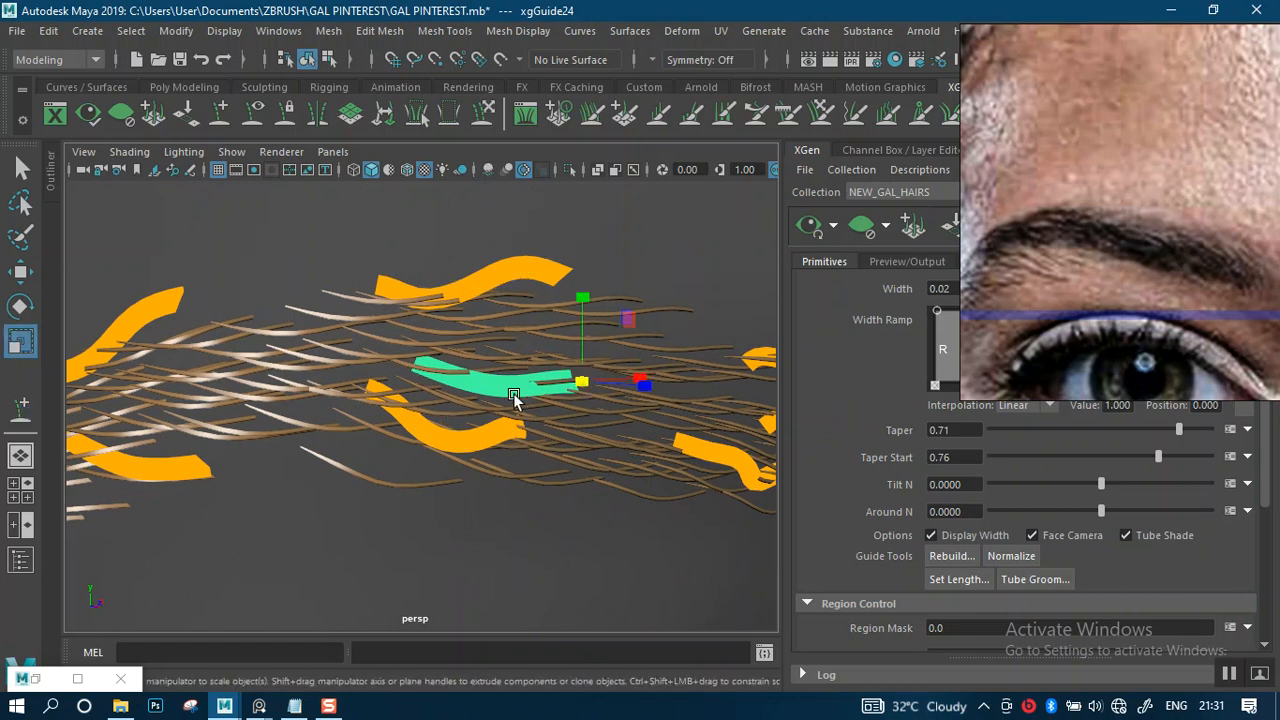
left_click_drag(586, 388, 511, 206)
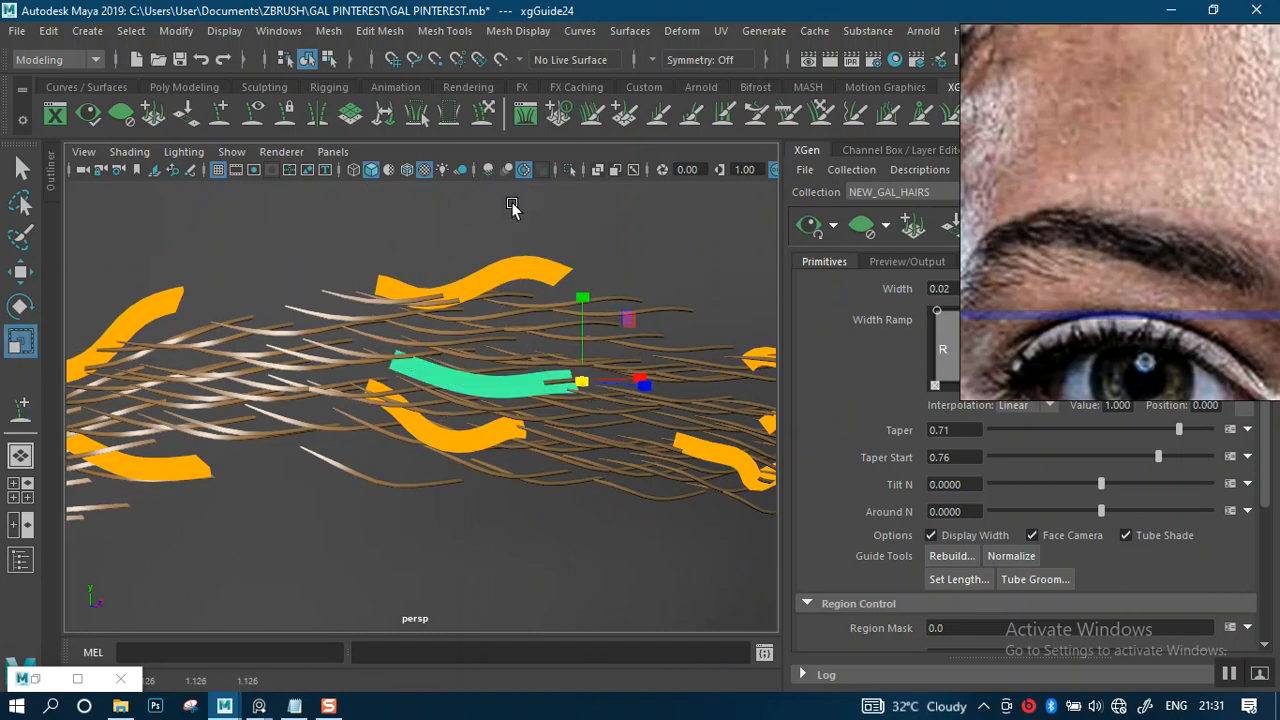
Step: Sculpt the second middle guide into a wave with a dipped middle and raised outer part, refining its depth against the skin
left_click(494, 127)
mouse_move(528, 404)
left_mouse_down("alt")
mouse_move(606, 434)
mouse_move(474, 414)
mouse_move(420, 357)
mouse_move(543, 409)
mouse_move(567, 388)
mouse_move(413, 369)
left_mouse_up("alt")
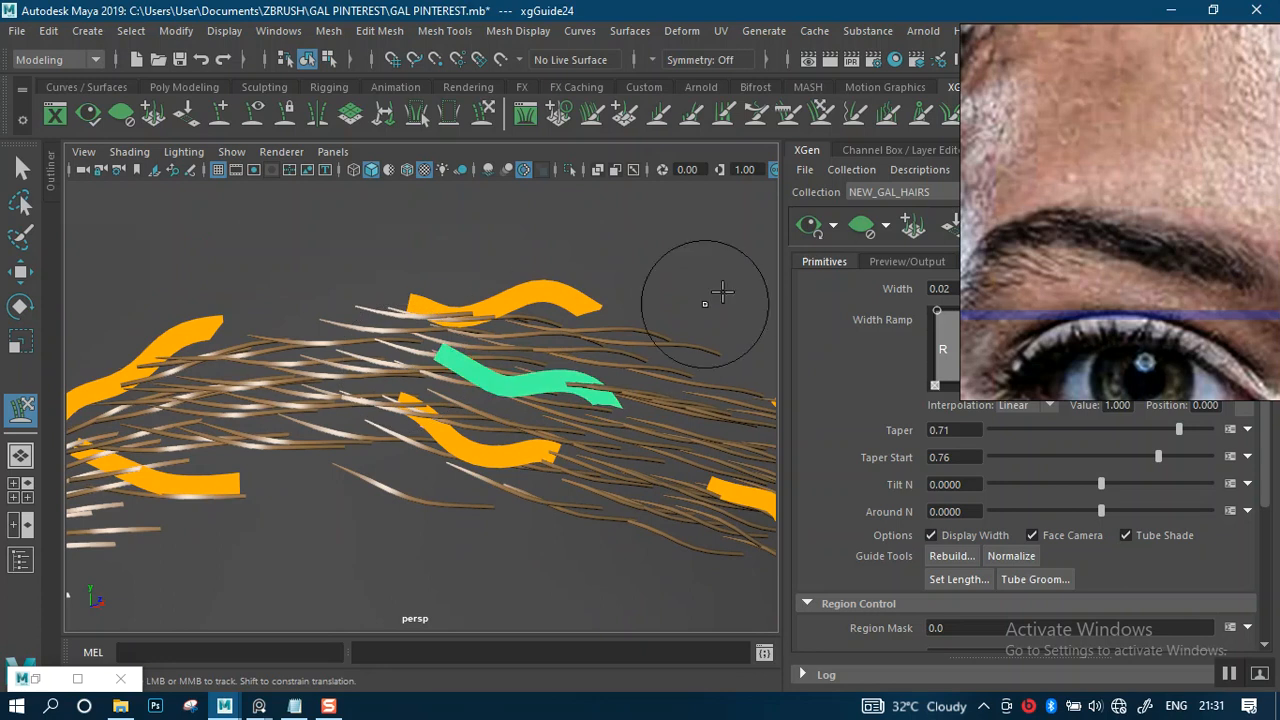
left_click_drag(740, 297, 537, 523, "alt")
middle_click_drag(537, 523, 649, 188, "alt")
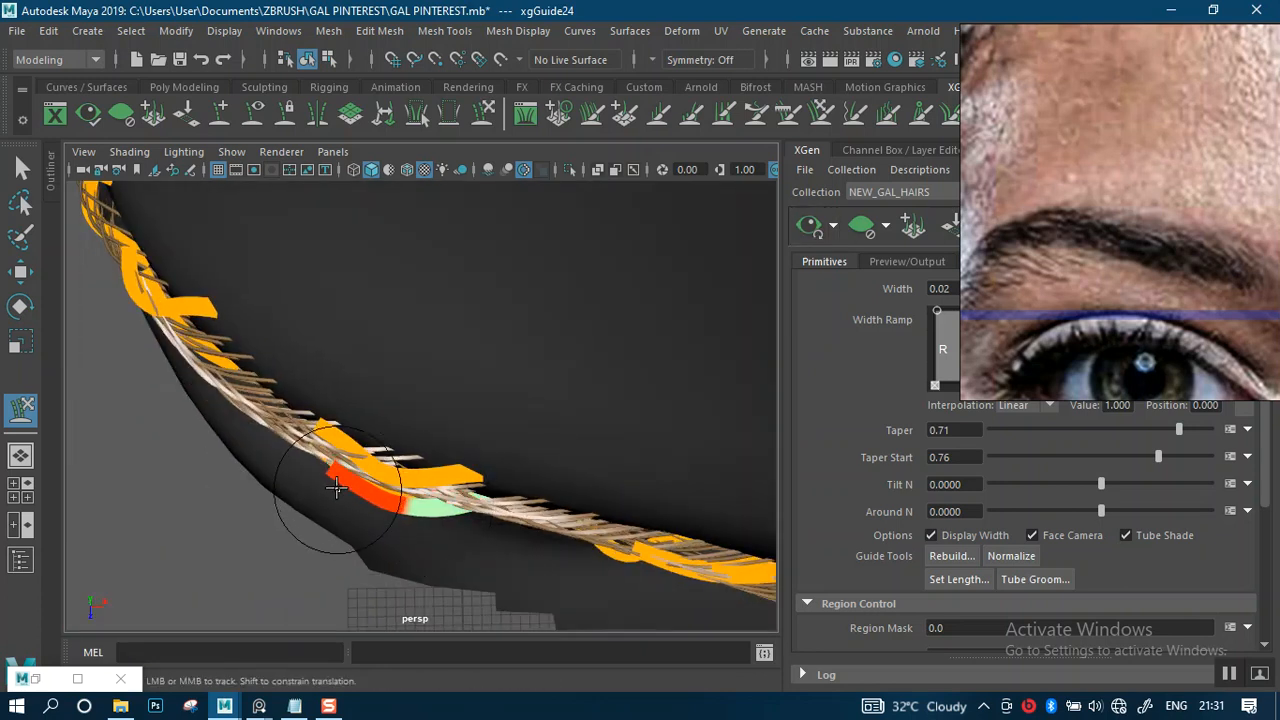
left_click_drag(500, 429, 541, 296, "alt")
Step: Add a third middle guide between the upper and lower guides near the brow's inner end and refresh the hair preview
scroll(543, 290, "down", 7)
scroll(612, 437, "up", 7)
left_click_drag(591, 468, 569, 408, "alt")
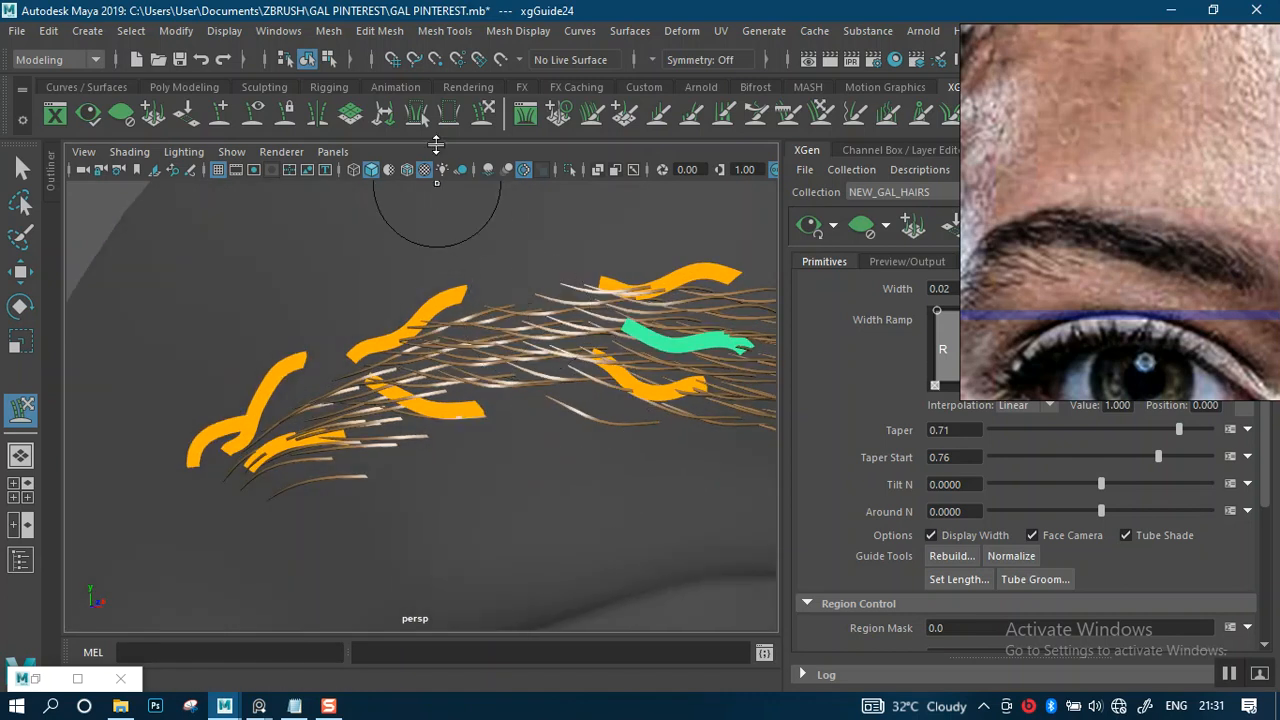
left_click(220, 116)
right_click_drag(580, 395, 500, 286, "alt")
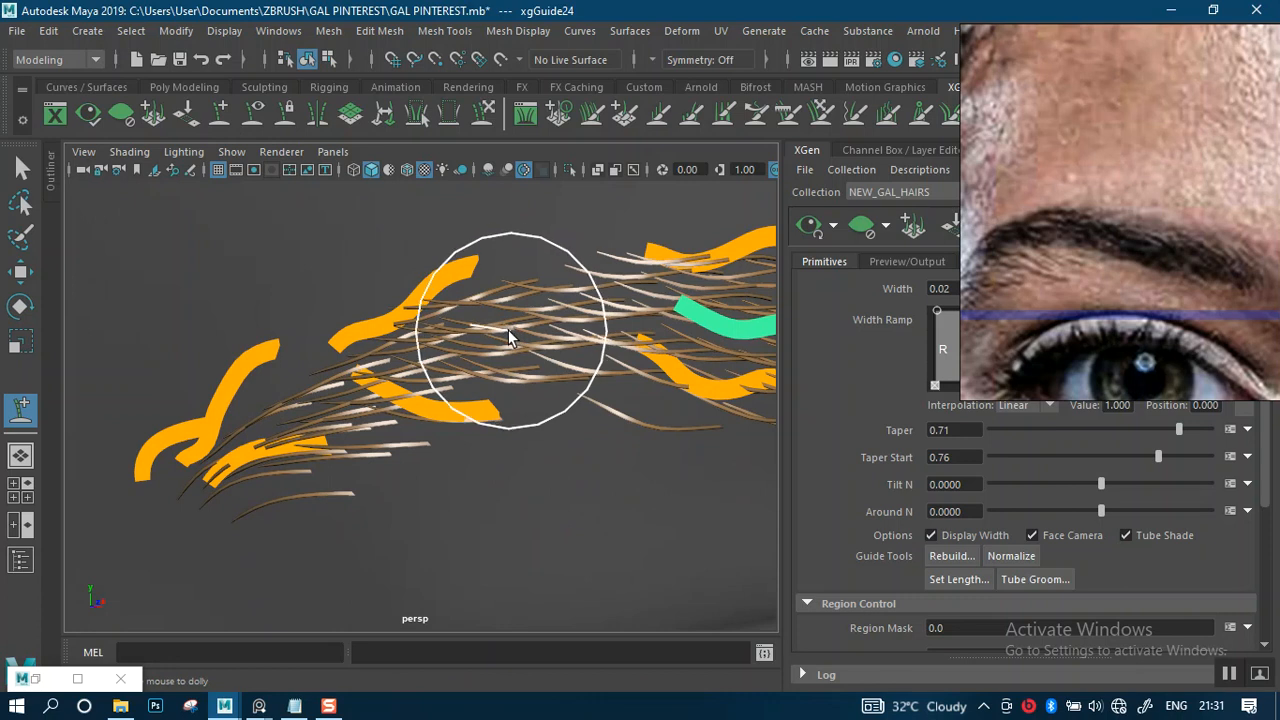
left_click(525, 332)
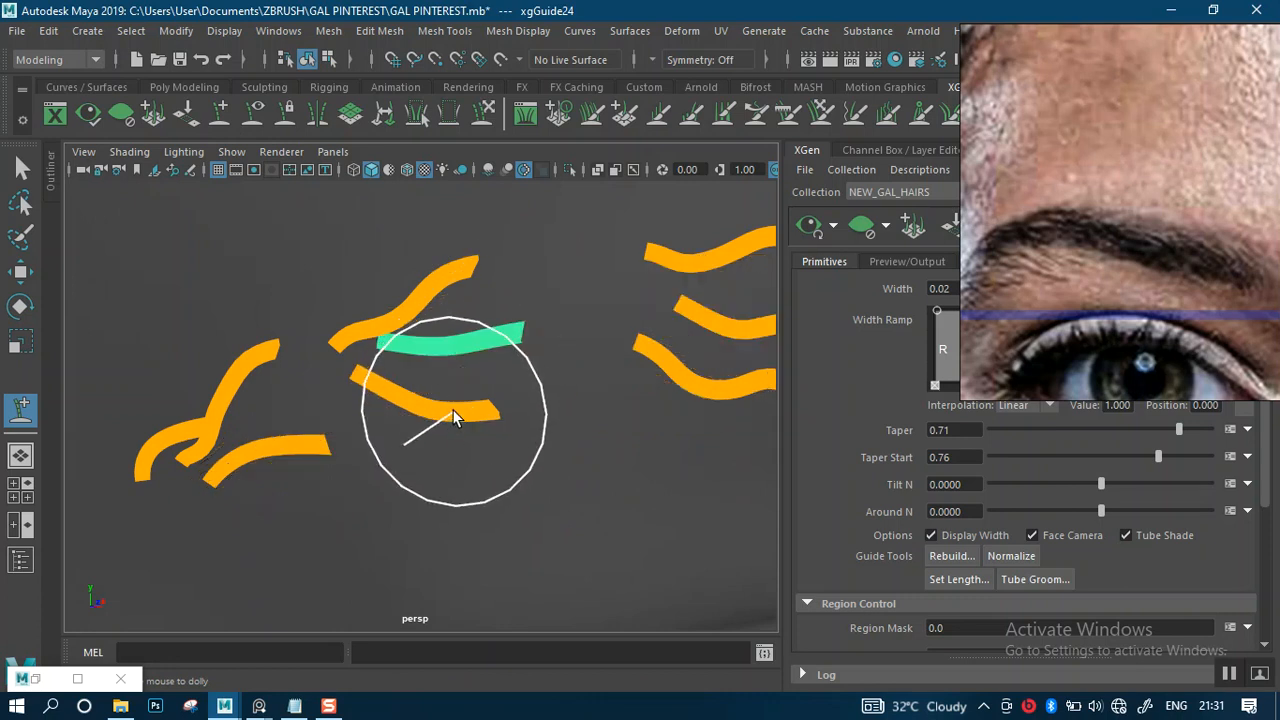
left_click(809, 225)
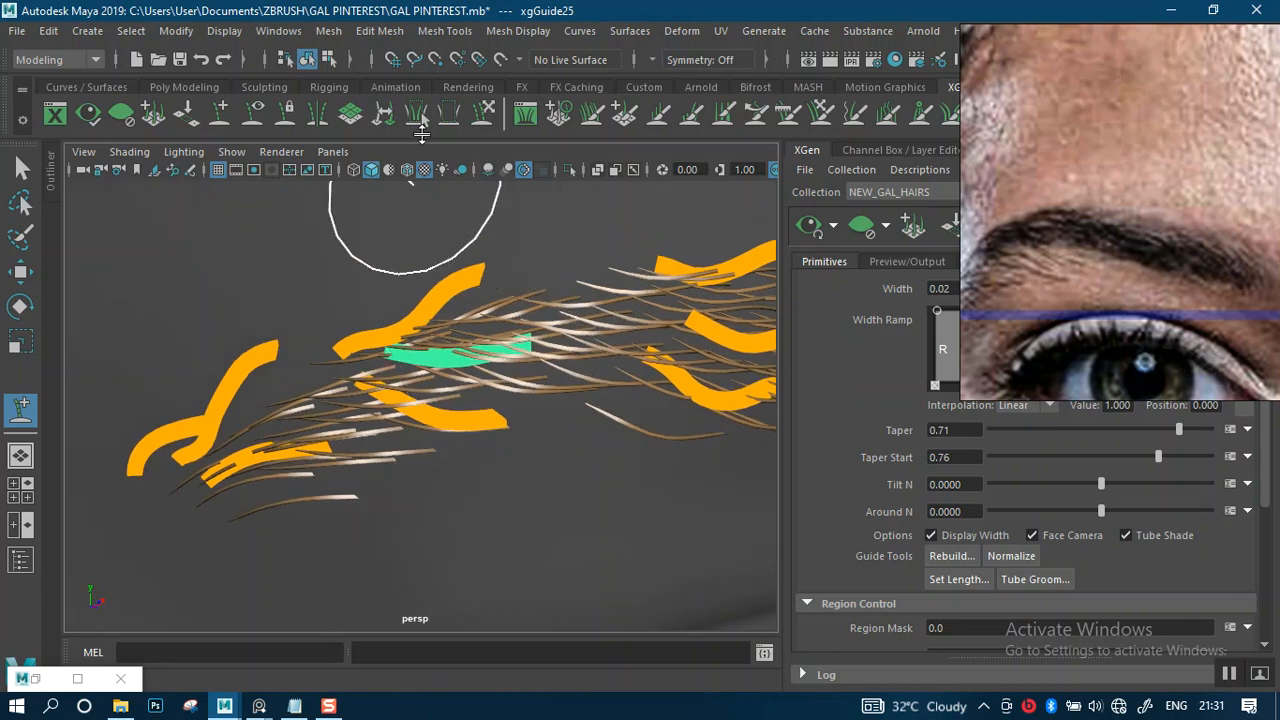
Step: Sculpt the third middle guide into an arch that rises from its inner end and levels out outward, and refresh the hair preview
left_click(484, 113)
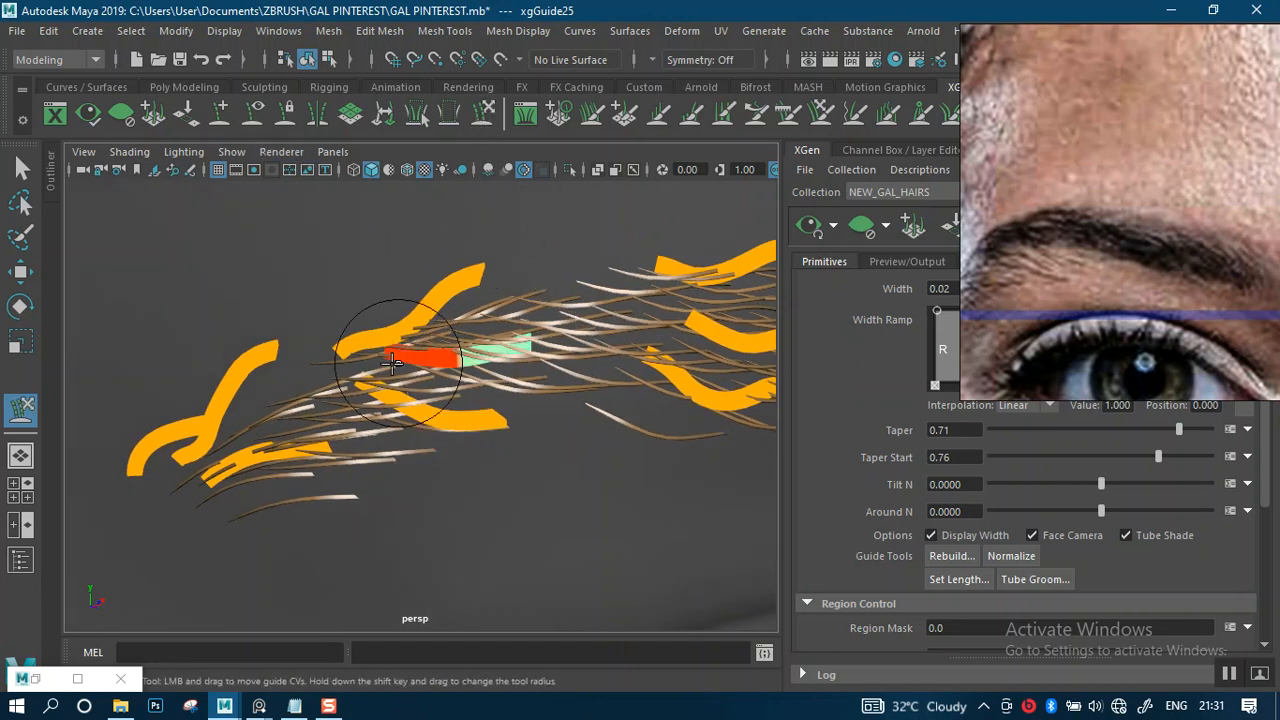
left_click_drag(440, 358, 480, 330, "alt")
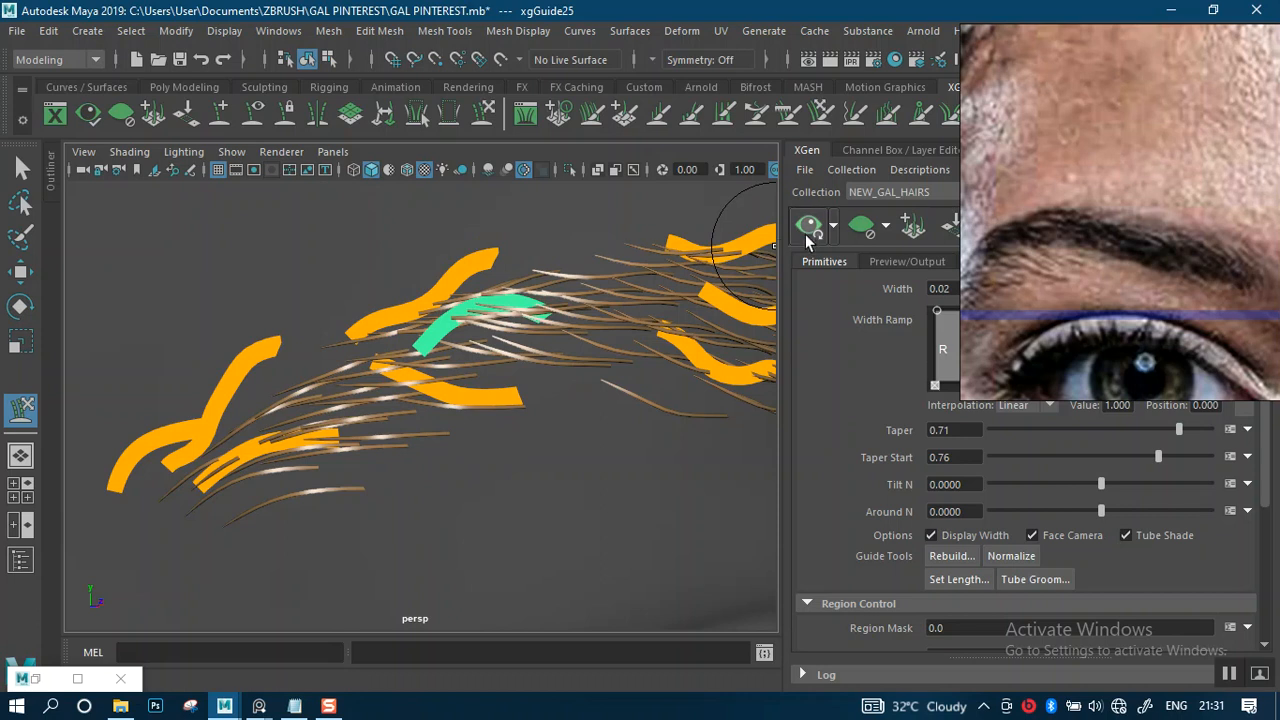
right_click_drag(516, 354, 471, 200, "alt")
left_click_drag(471, 200, 530, 371, "alt")
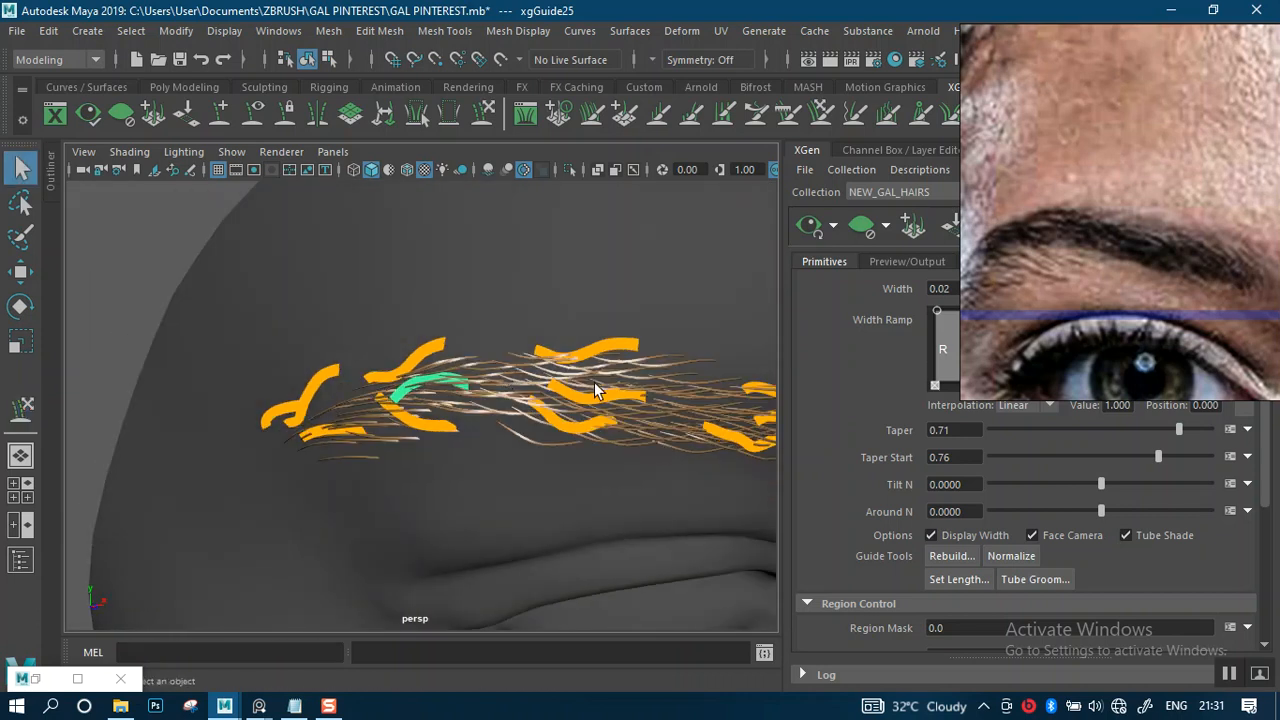
Step: Examine the guides and refreshed hair preview along both brows, from the outer ends to the area above the nose
left_click_drag(654, 390, 429, 391, "alt")
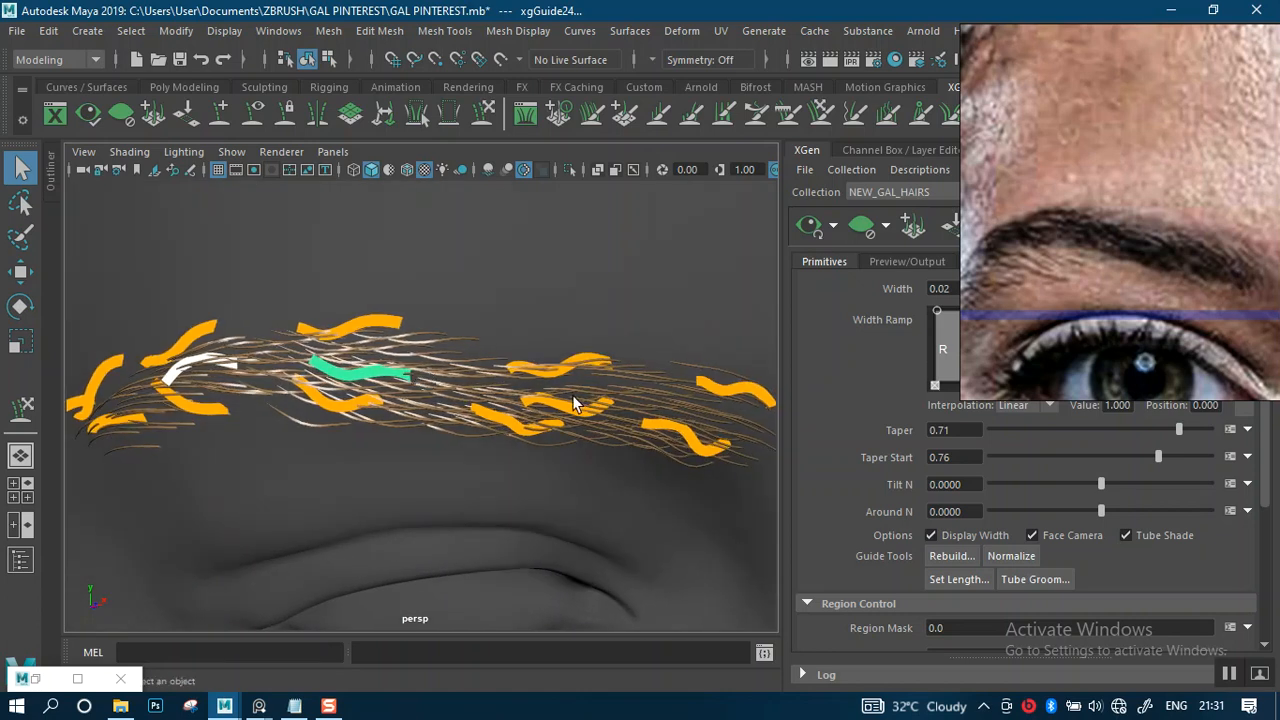
left_click_drag(680, 390, 456, 328, "alt")
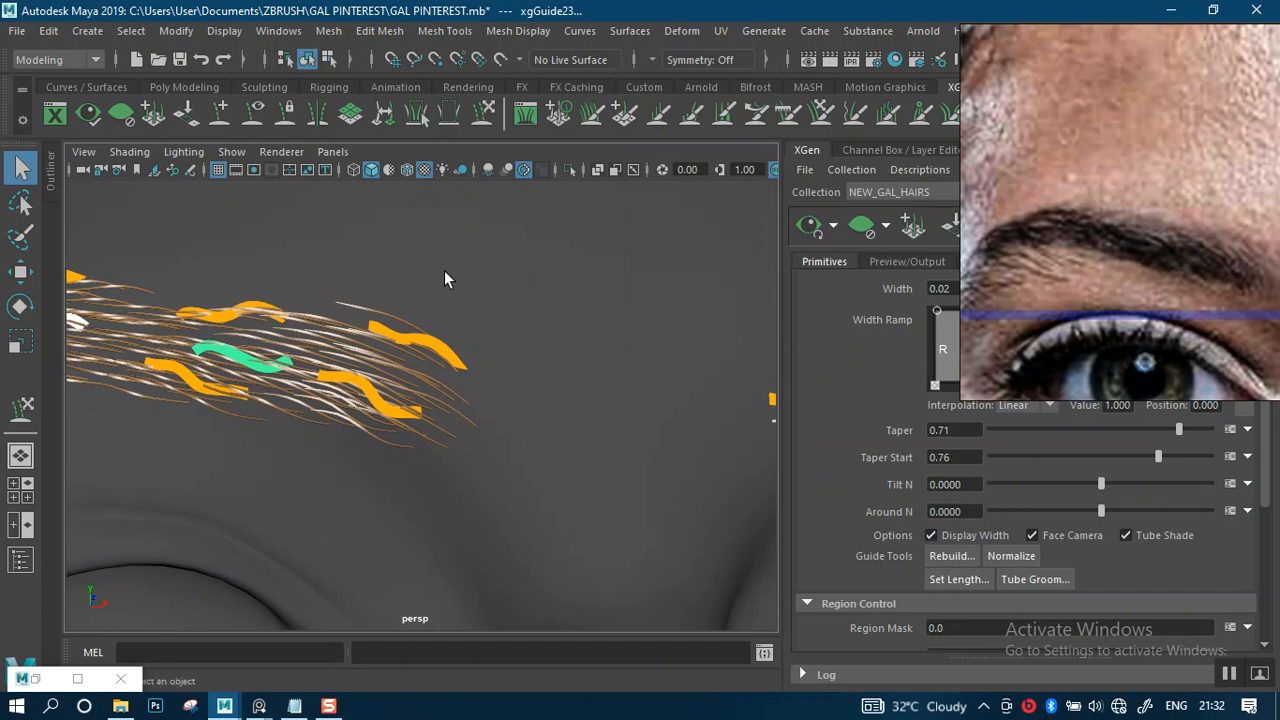
scroll(444, 272, "down", 6)
left_click_drag(406, 306, 394, 343, "alt")
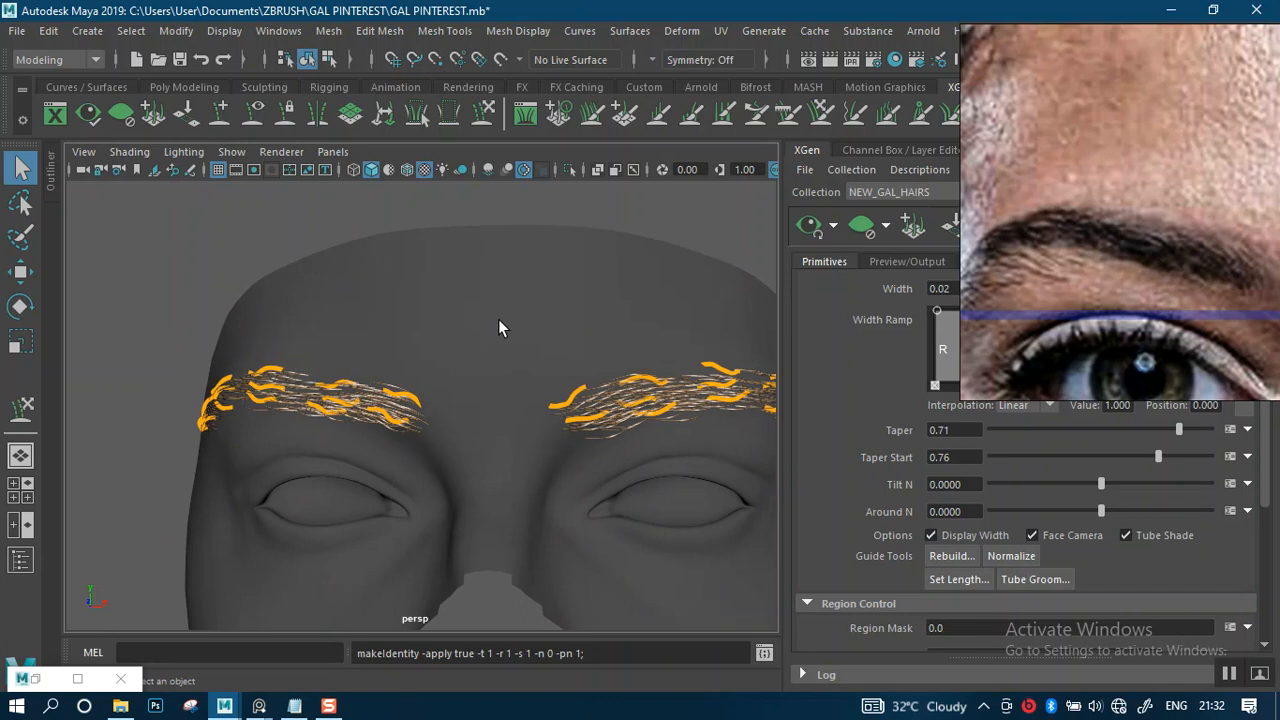
left_click_drag(453, 339, 769, 216, "alt")
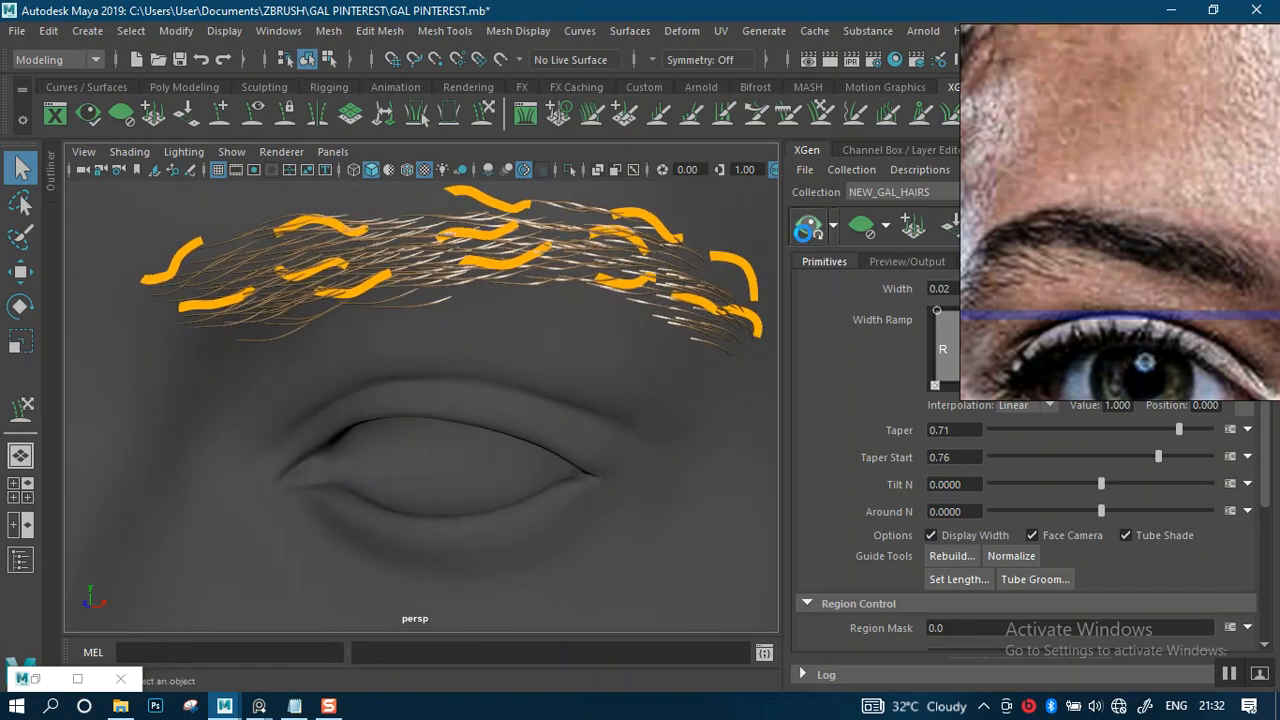
left_click_drag(721, 286, 660, 287, "alt")
right_click_drag(660, 287, 517, 223, "alt")
left_click_drag(457, 354, 547, 276, "alt")
right_click_drag(547, 276, 578, 327, "alt")
left_click_drag(607, 322, 645, 291, "alt")
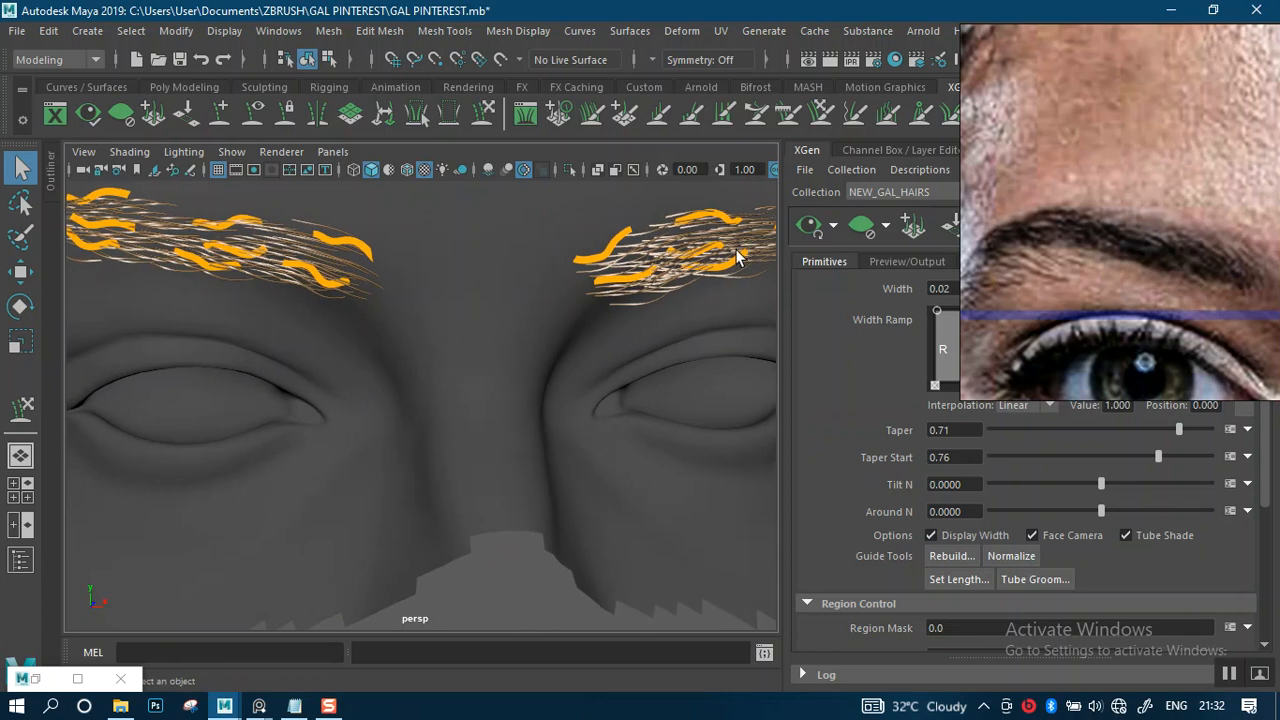
Step: Move the reference photo clear of the XGen settings and hide the guides to examine both brows' hairs against it
left_click_drag(1048, 250, 1115, 230)
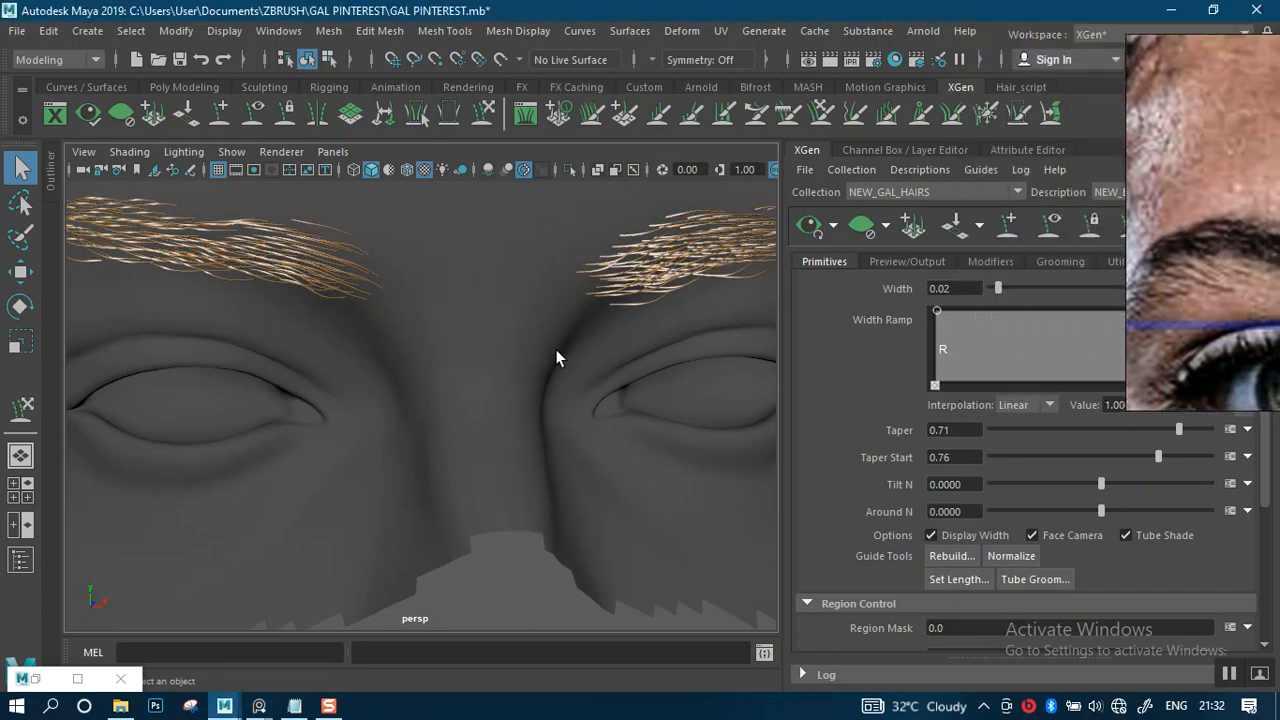
scroll(472, 332, "down", 5)
left_click_drag(472, 332, 431, 289, "alt")
left_click_drag(525, 298, 505, 322, "alt")
scroll(526, 354, "up", 5)
left_click(885, 261)
left_click(824, 261)
mouse_move(560, 380)
left_mouse_down("alt")
mouse_move(457, 391)
mouse_move(540, 385)
left_mouse_up("alt")
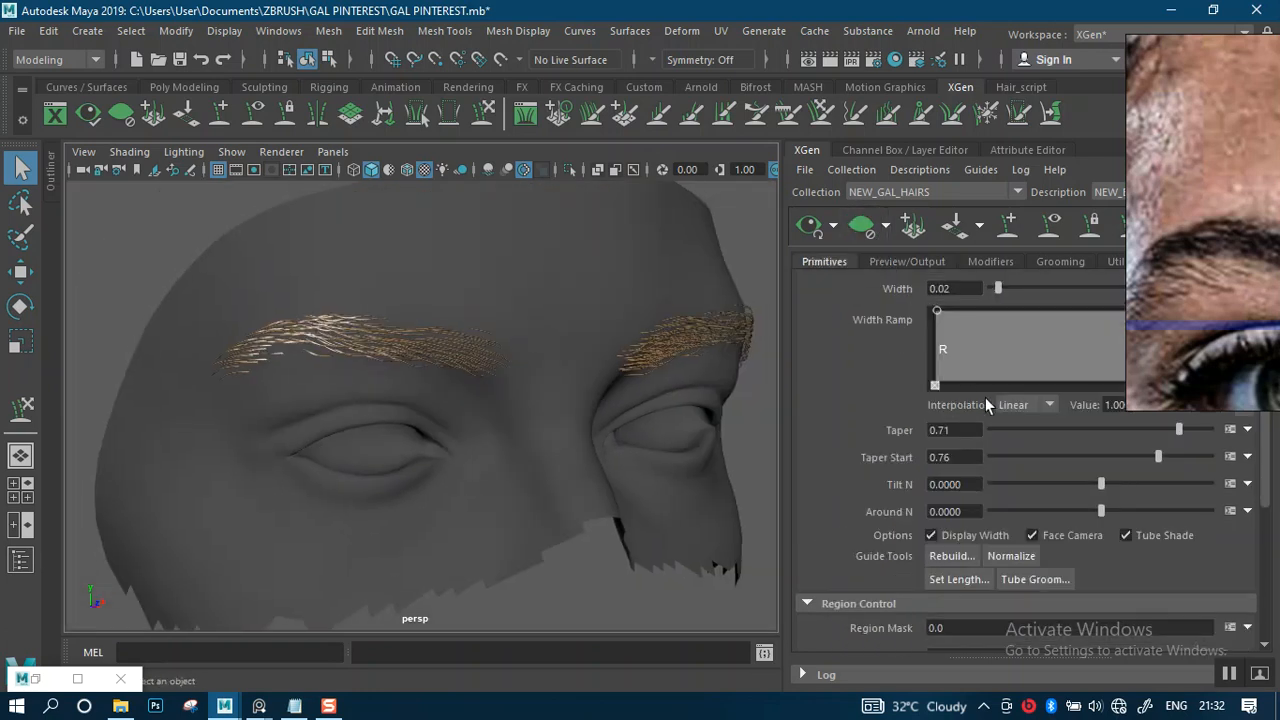
right_click_drag(1178, 301, 1, 307)
right_click_drag(103, 293, 56, 192)
left_click_drag(500, 365, 686, 320, "alt")
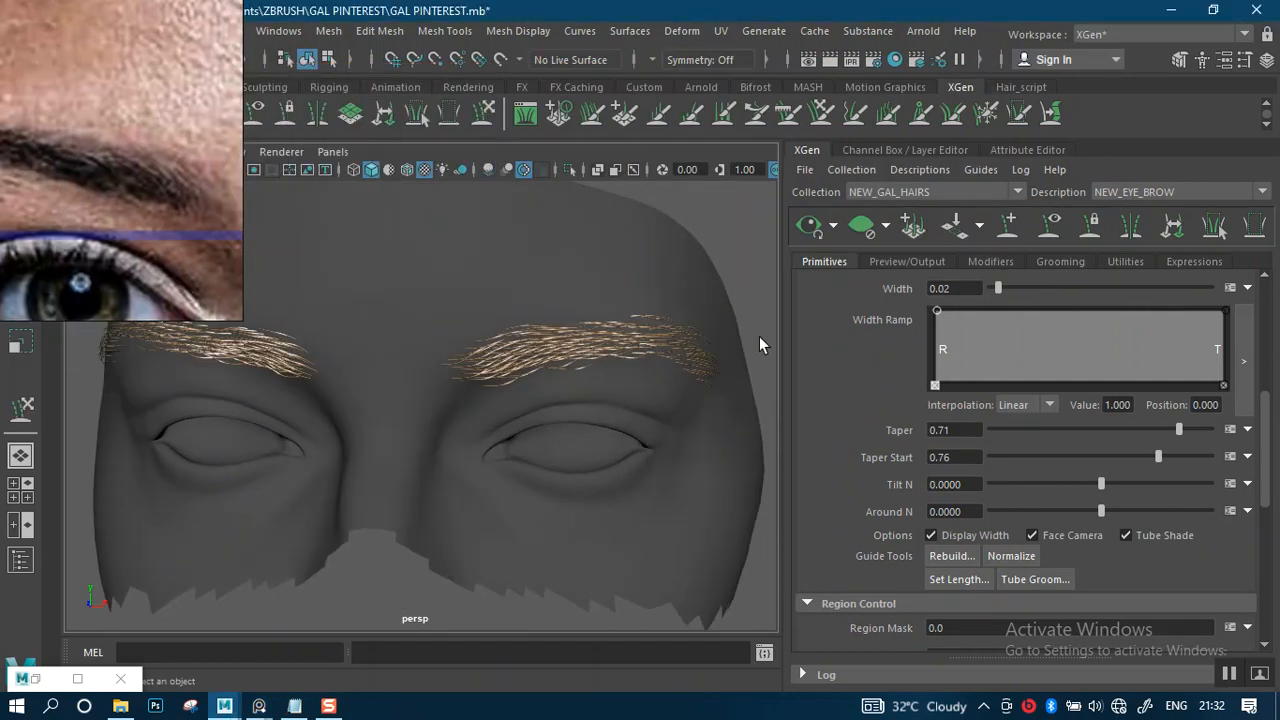
Step: Raise the eyebrow hair density to 49.095 and check the fuller brows from the front
left_click_drag(1263, 463, 1259, 330)
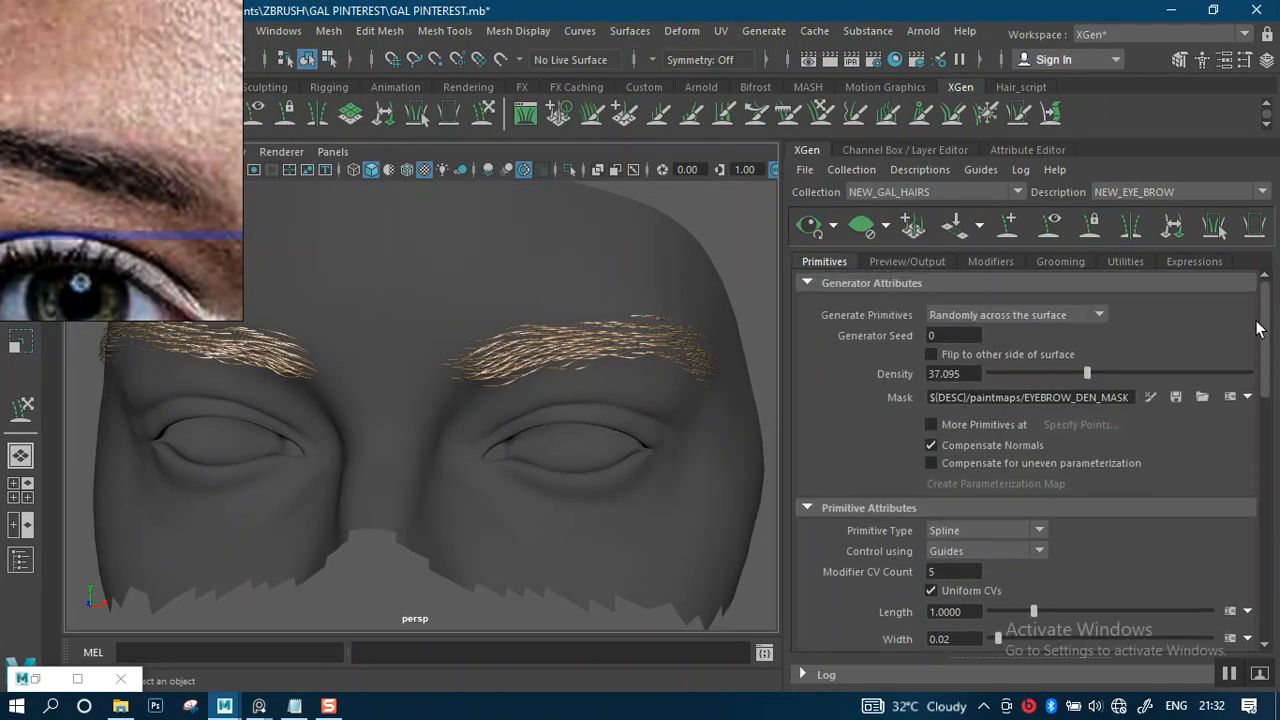
left_click_drag(1121, 373, 1118, 373)
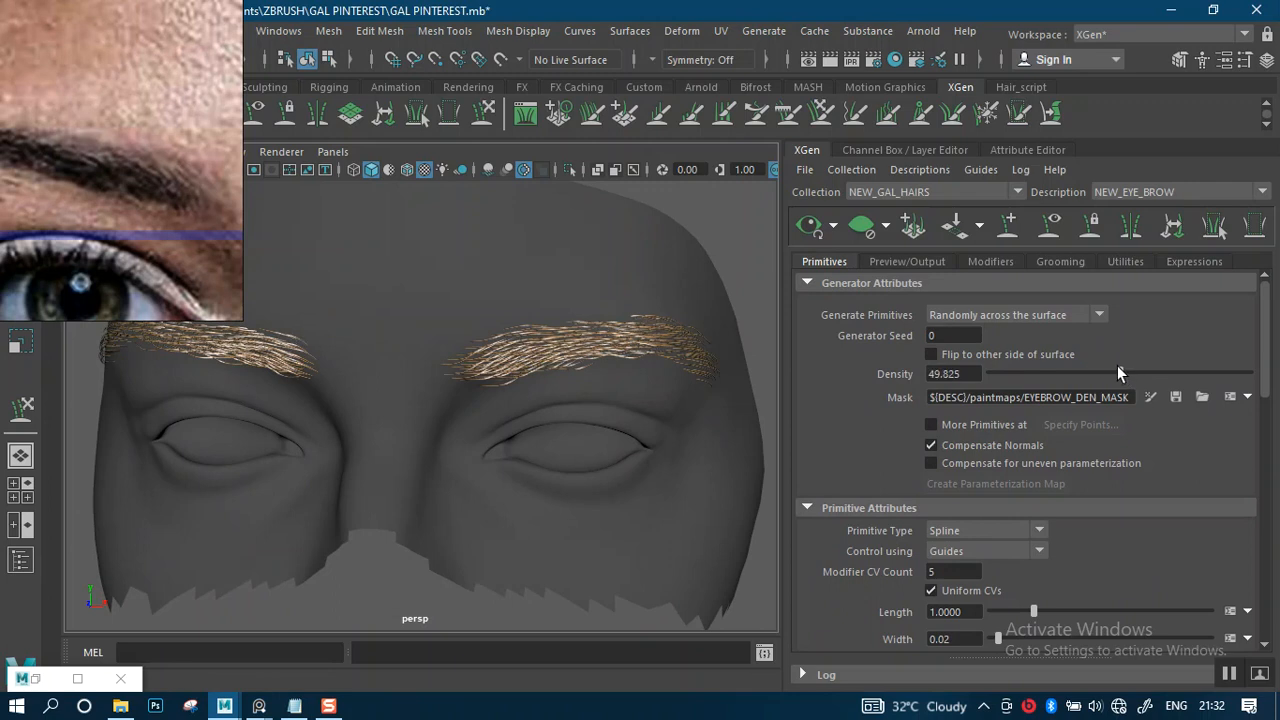
left_click_drag(449, 406, 478, 402, "alt")
scroll(550, 386, "down", 3)
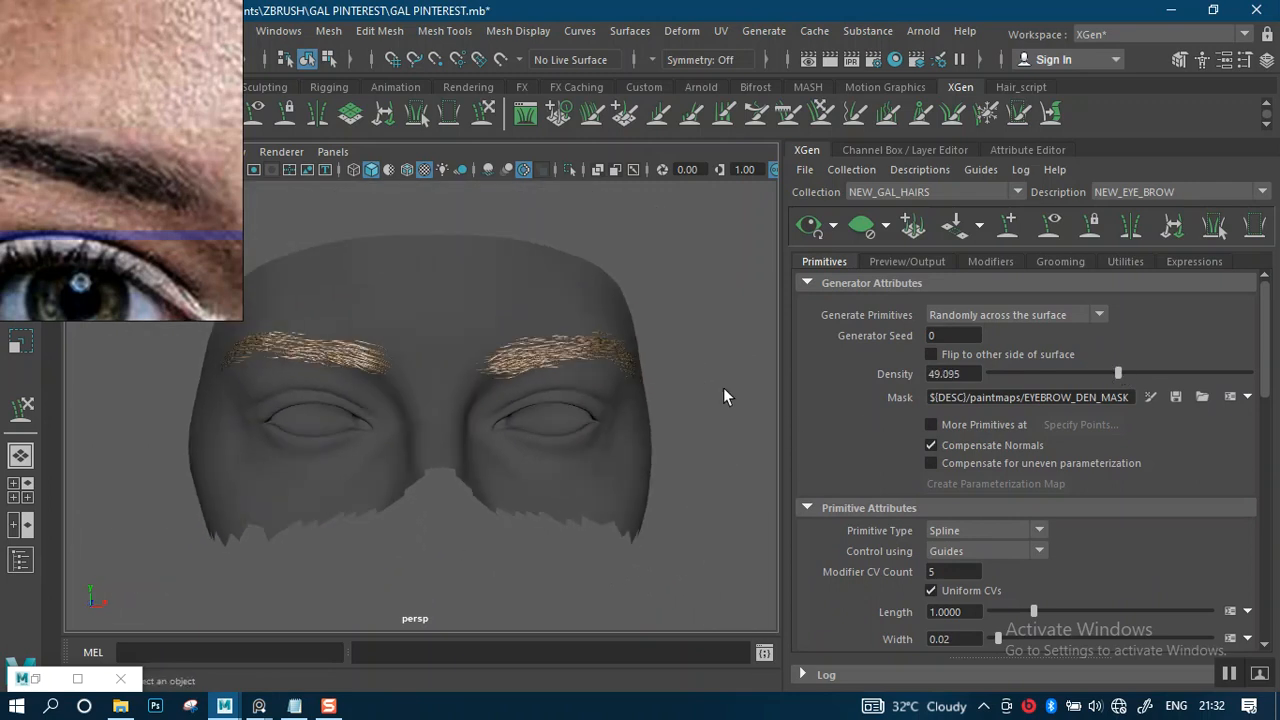
Step: Examine the smoothness of the brow hairs up close, along with the modifier CV count
mouse_move(1265, 377)
left_mouse_down()
mouse_move(1268, 408)
mouse_move(1264, 390)
left_mouse_up()
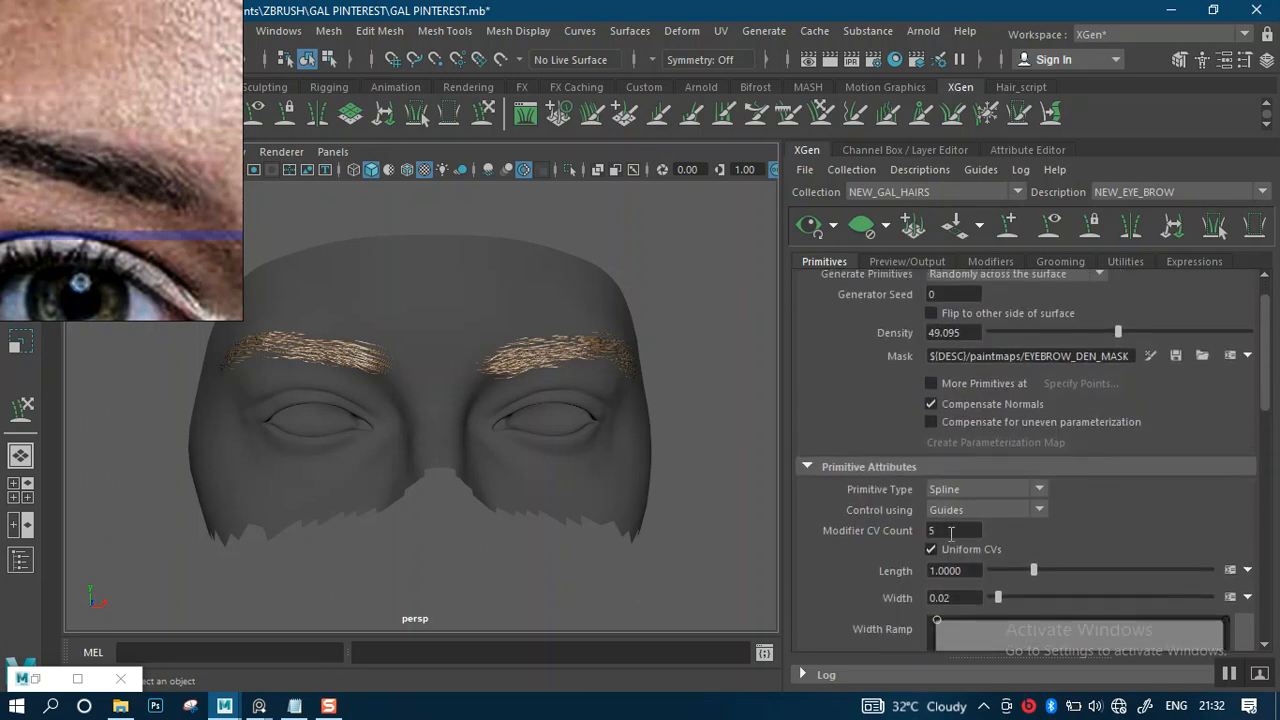
right_click_drag(530, 344, 627, 409, "alt")
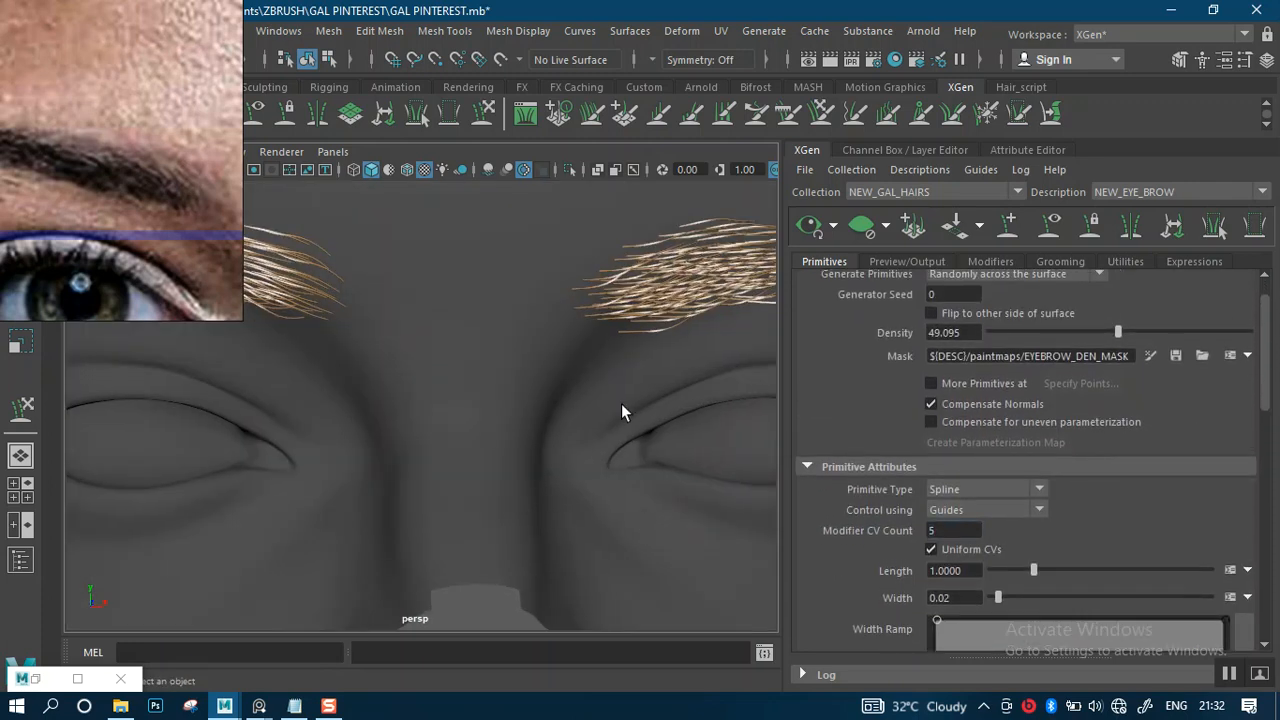
middle_click_drag(643, 350, 571, 383, "alt")
right_click_drag(571, 383, 612, 388, "alt")
left_click_drag(612, 388, 568, 386, "alt")
middle_click_drag(568, 386, 534, 426, "alt")
right_click_drag(536, 382, 573, 451, "alt")
middle_click_drag(510, 413, 567, 389, "alt")
left_click_drag(567, 389, 521, 379, "alt")
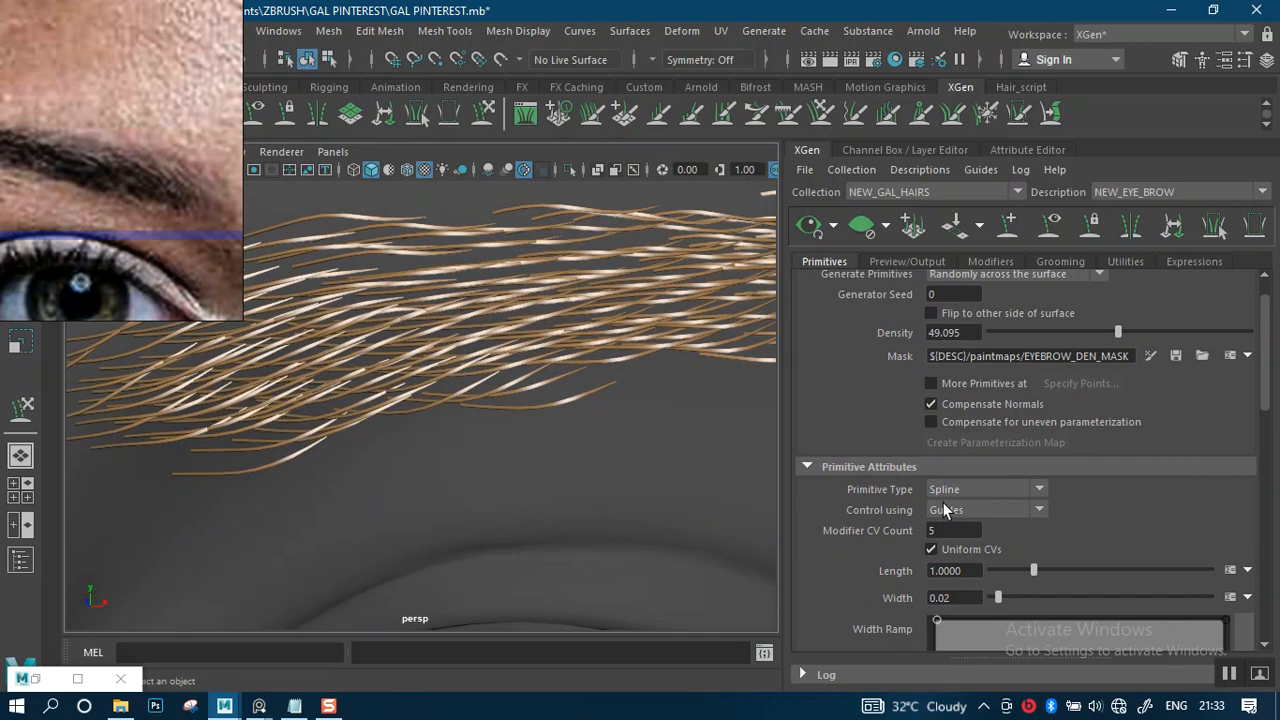
left_click_drag(480, 455, 497, 415, "alt")
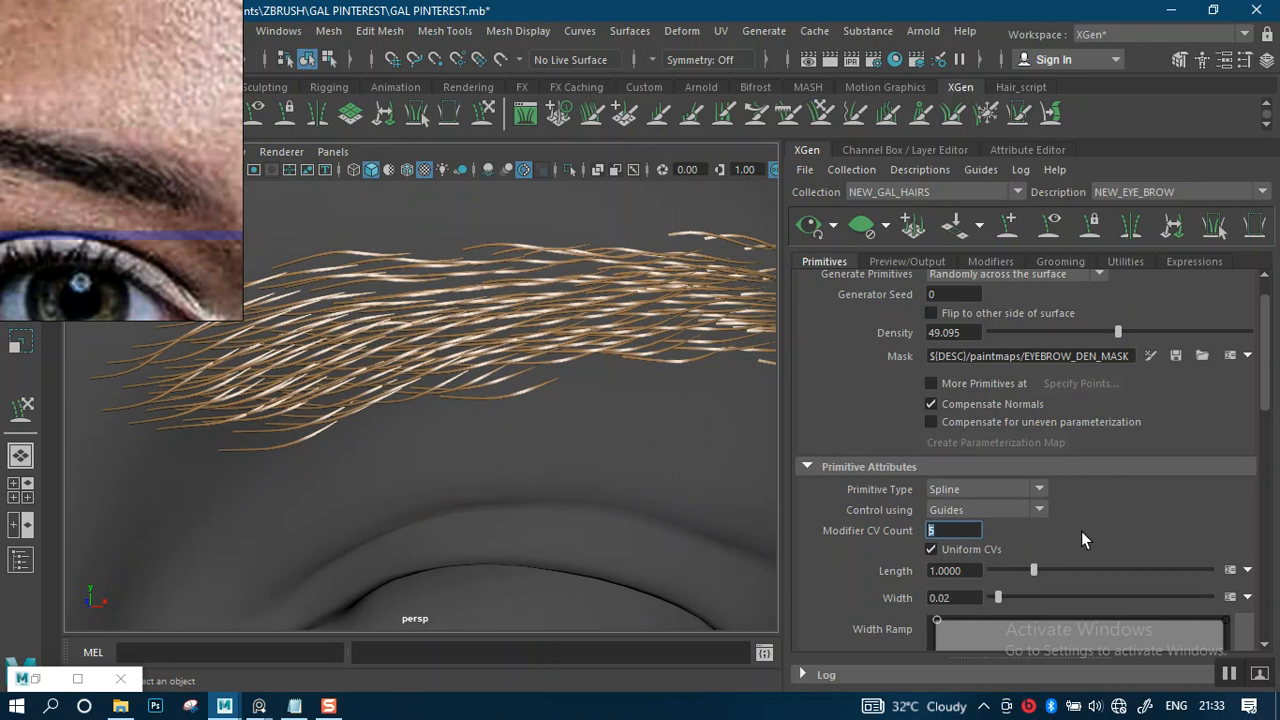
left_click_drag(1265, 386, 1267, 526)
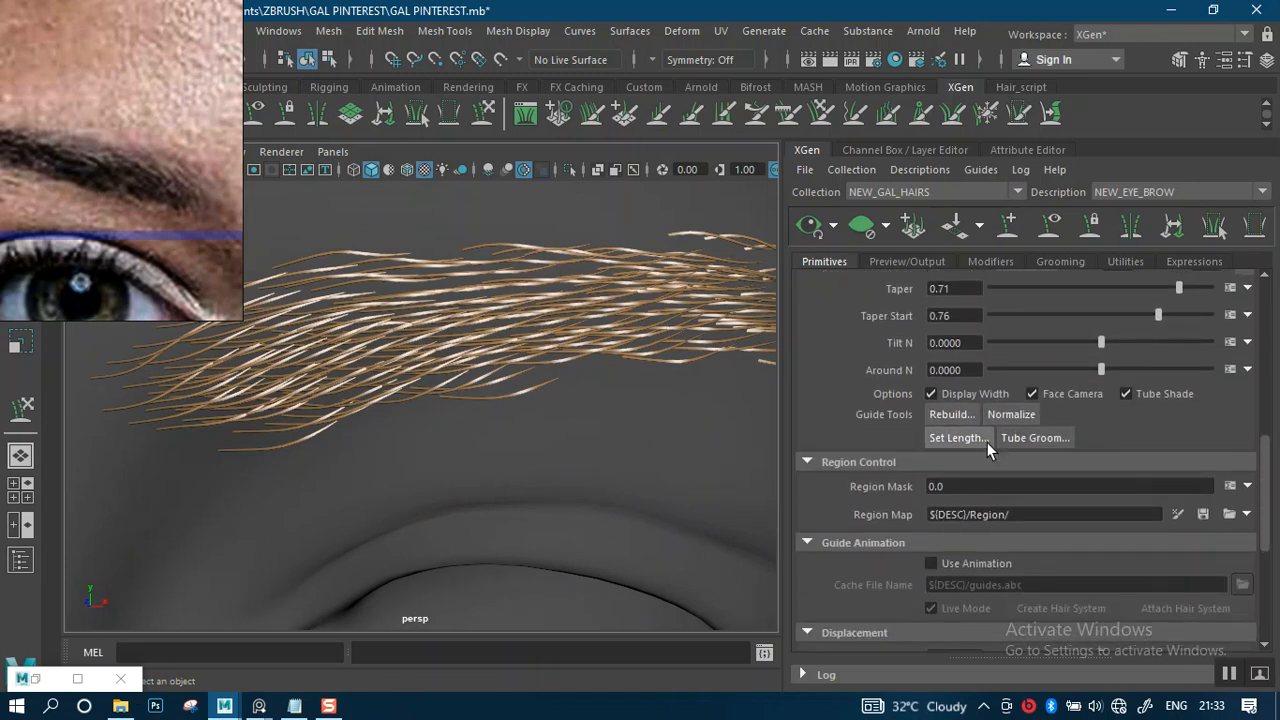
left_click(951, 414)
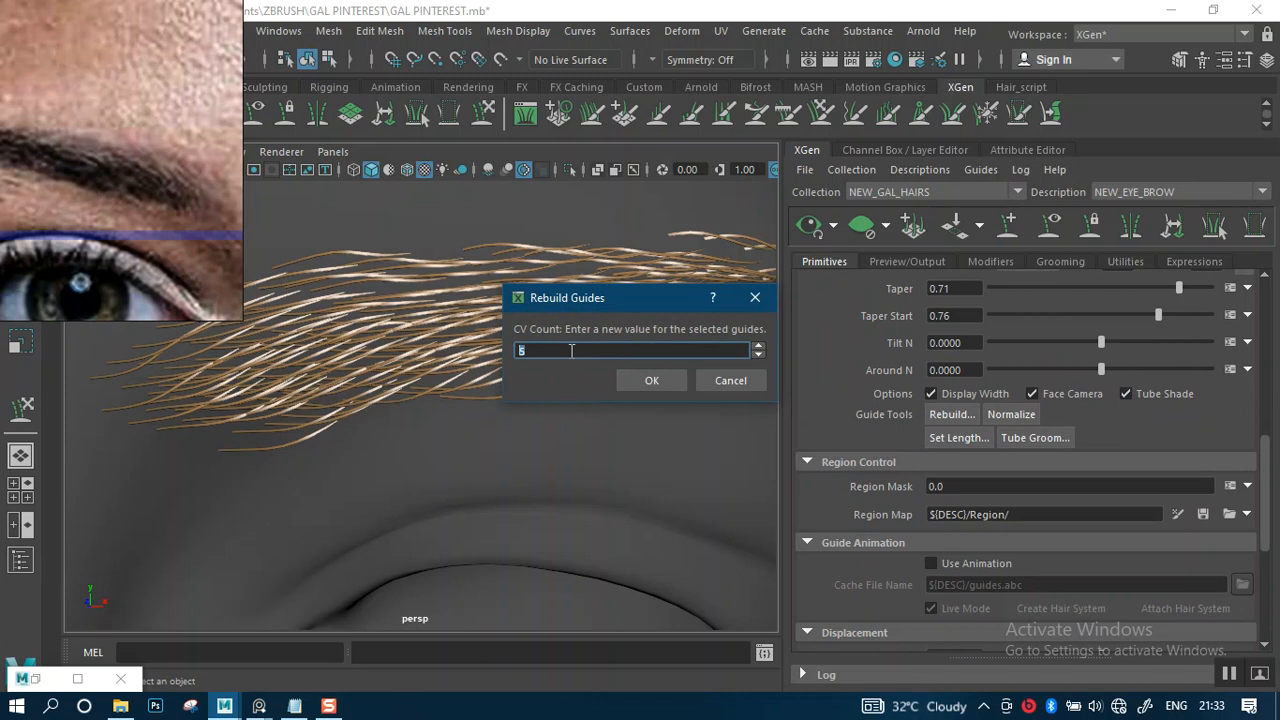
left_click(731, 380)
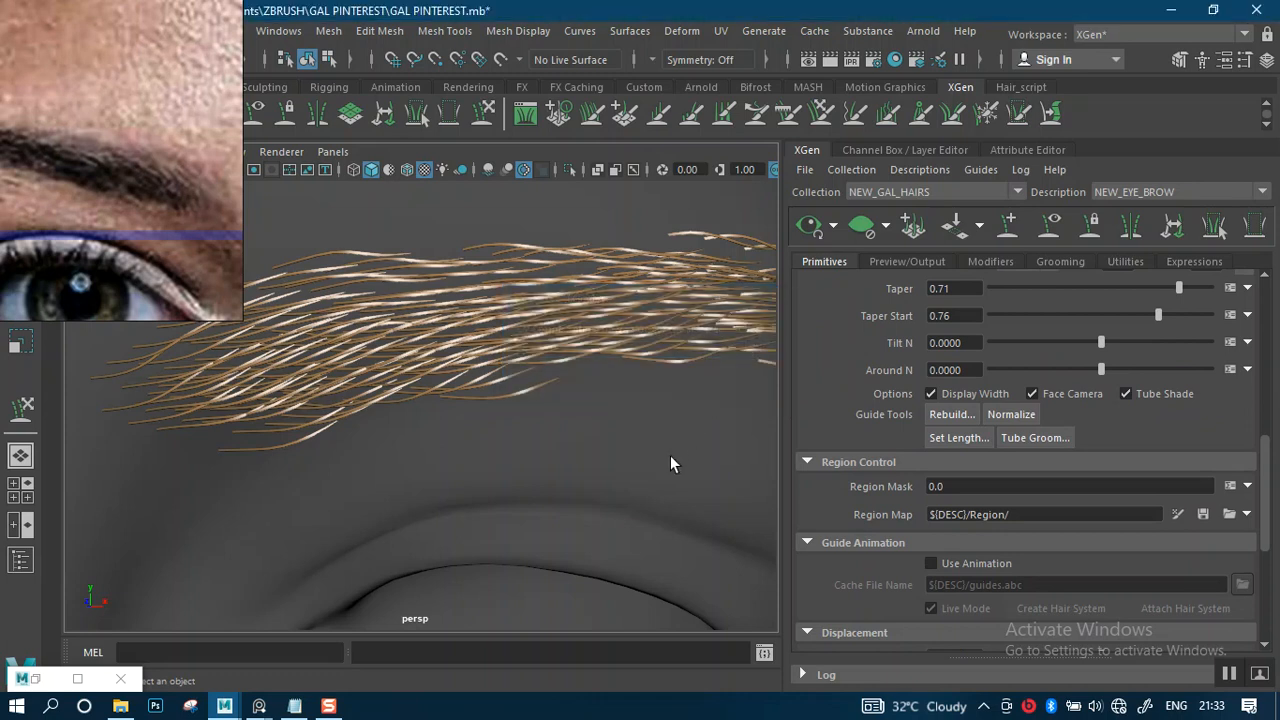
Step: Show the guides again, select all guides on both brows and check the CV count offered for rebuilding them
right_click_drag(703, 401, 583, 342, "alt")
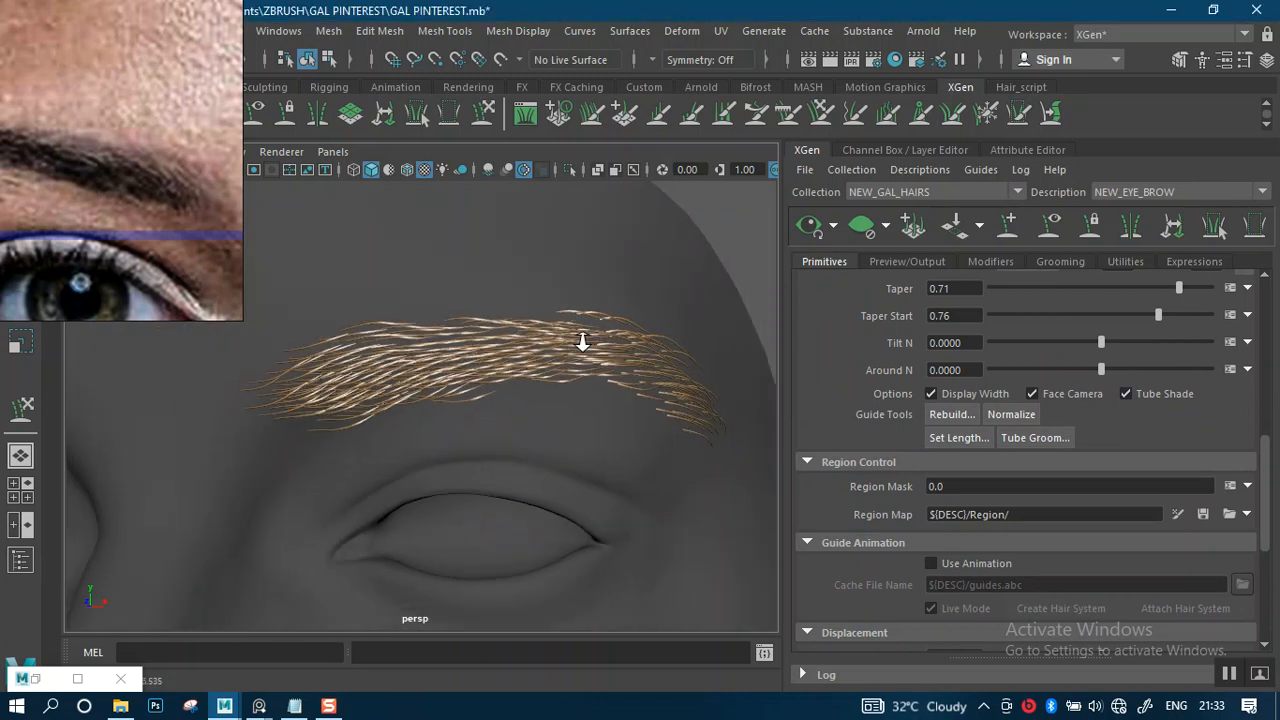
left_click(1052, 228)
right_click_drag(700, 330, 528, 333, "alt")
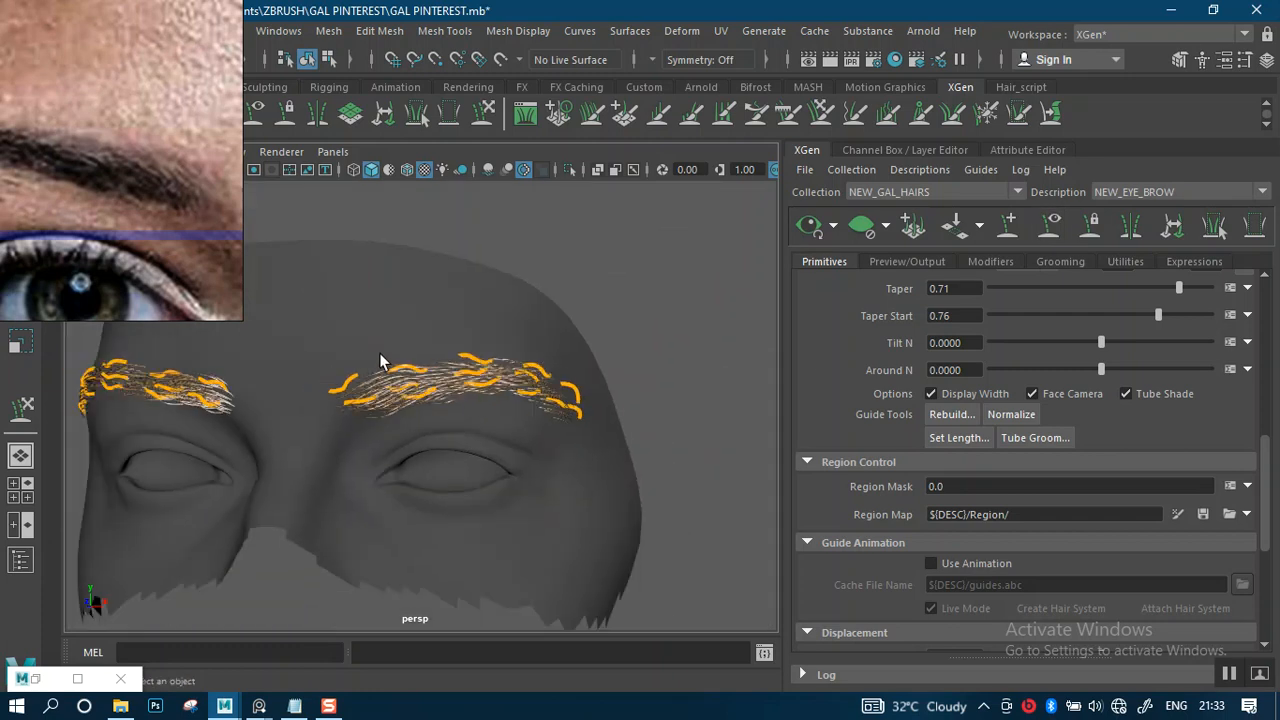
left_click_drag(297, 376, 404, 372, "alt")
left_click_drag(206, 401, 665, 490)
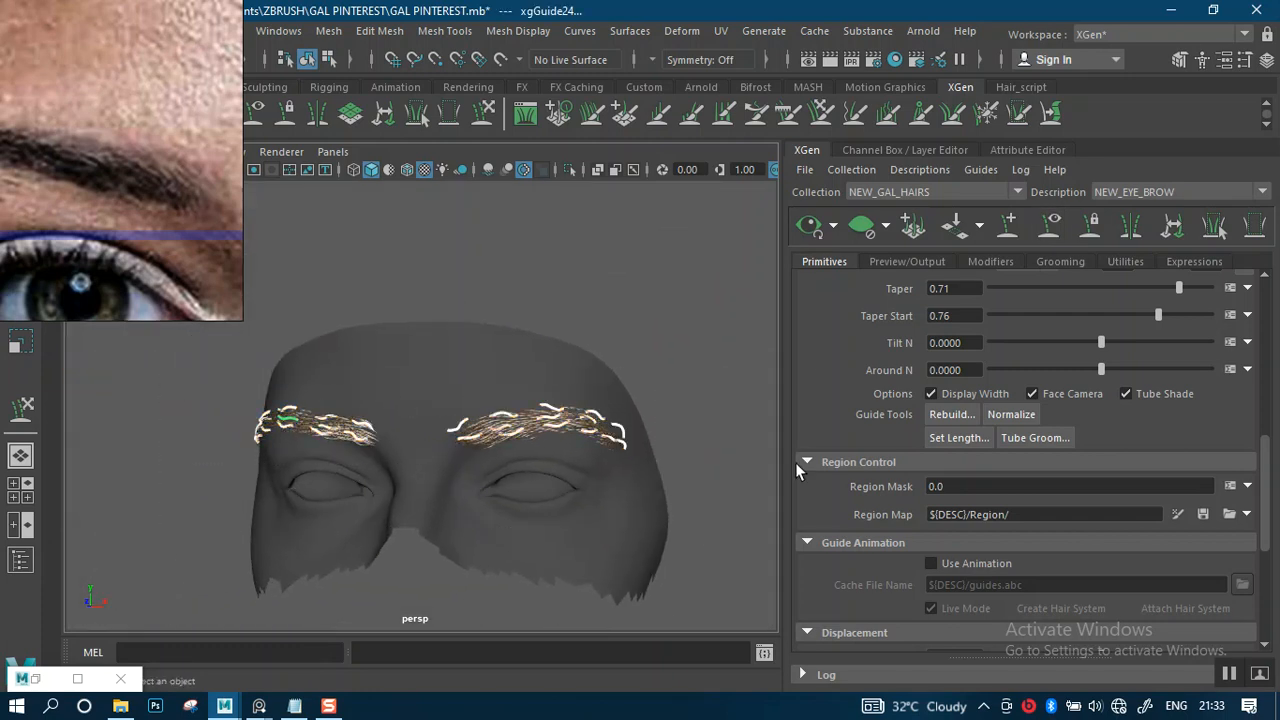
left_click(948, 415)
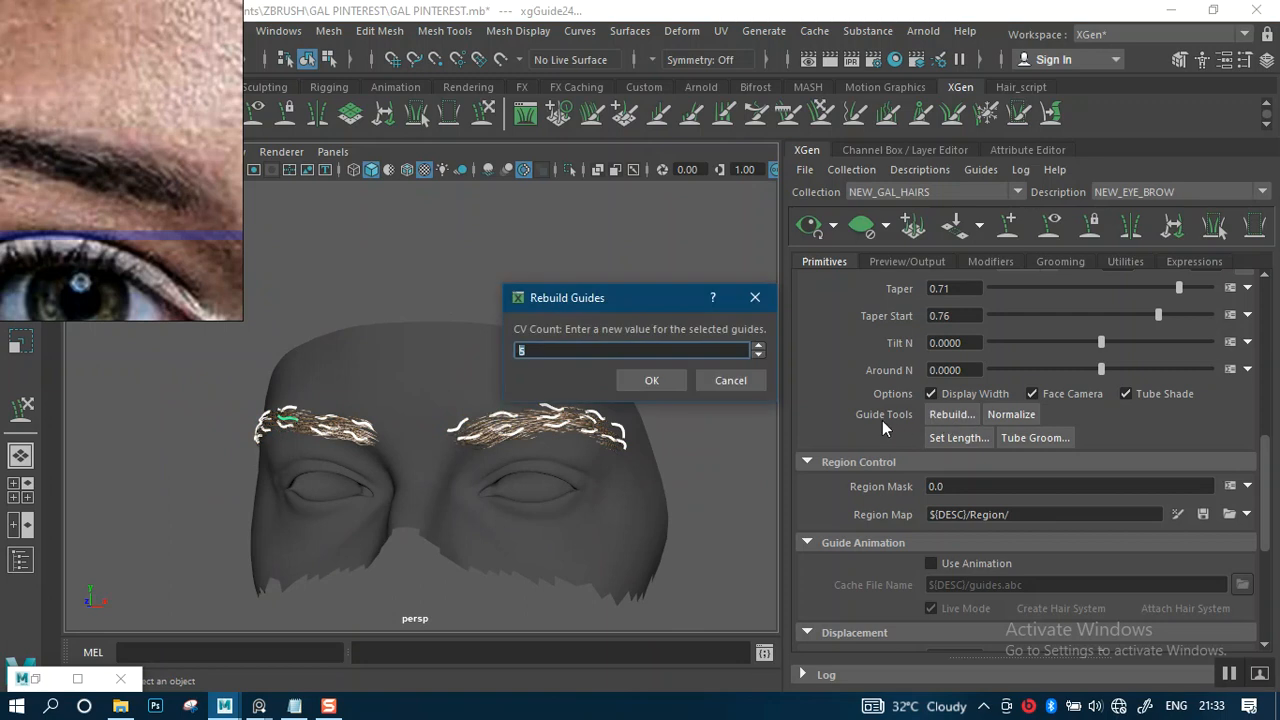
left_click(719, 388)
Step: Select the upper guide near the brow's inner end and activate the Sculpt Guides tool
scroll(543, 456, "up", 6)
middle_click_drag(546, 428, 465, 384, "alt")
scroll(581, 452, "up", 2)
left_click(622, 403)
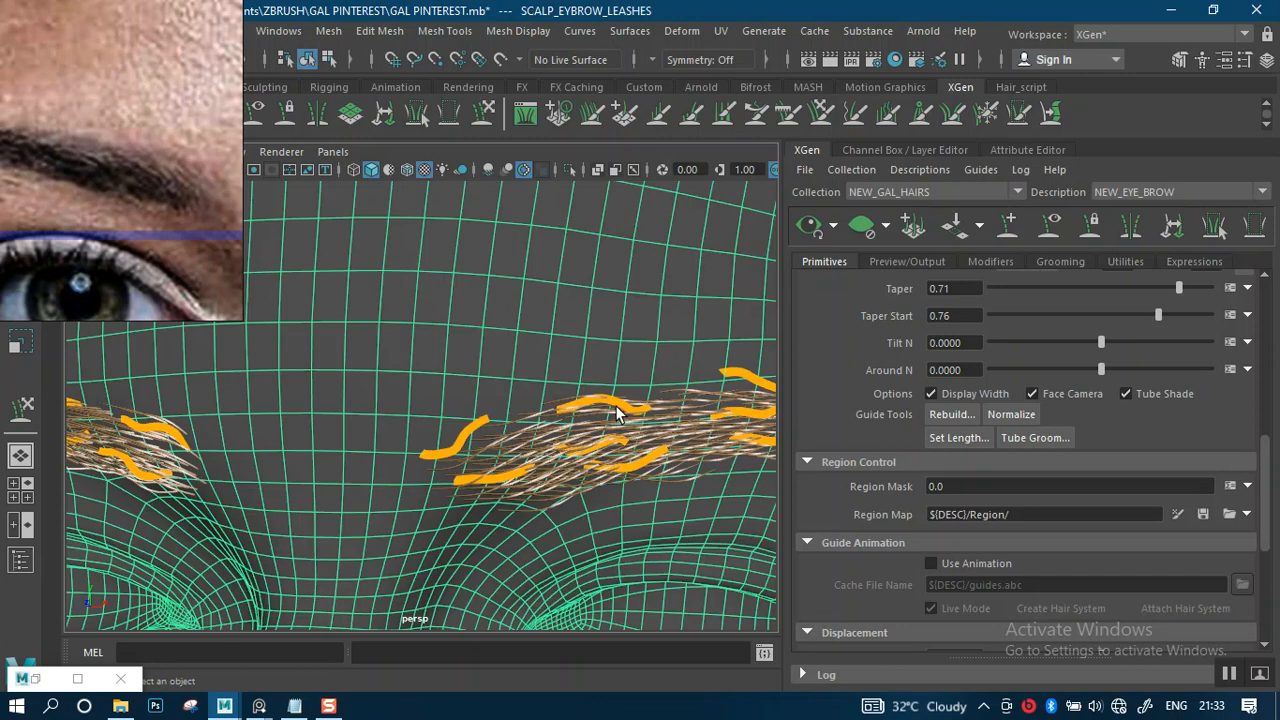
scroll(649, 417, "down", 5)
left_click(568, 264)
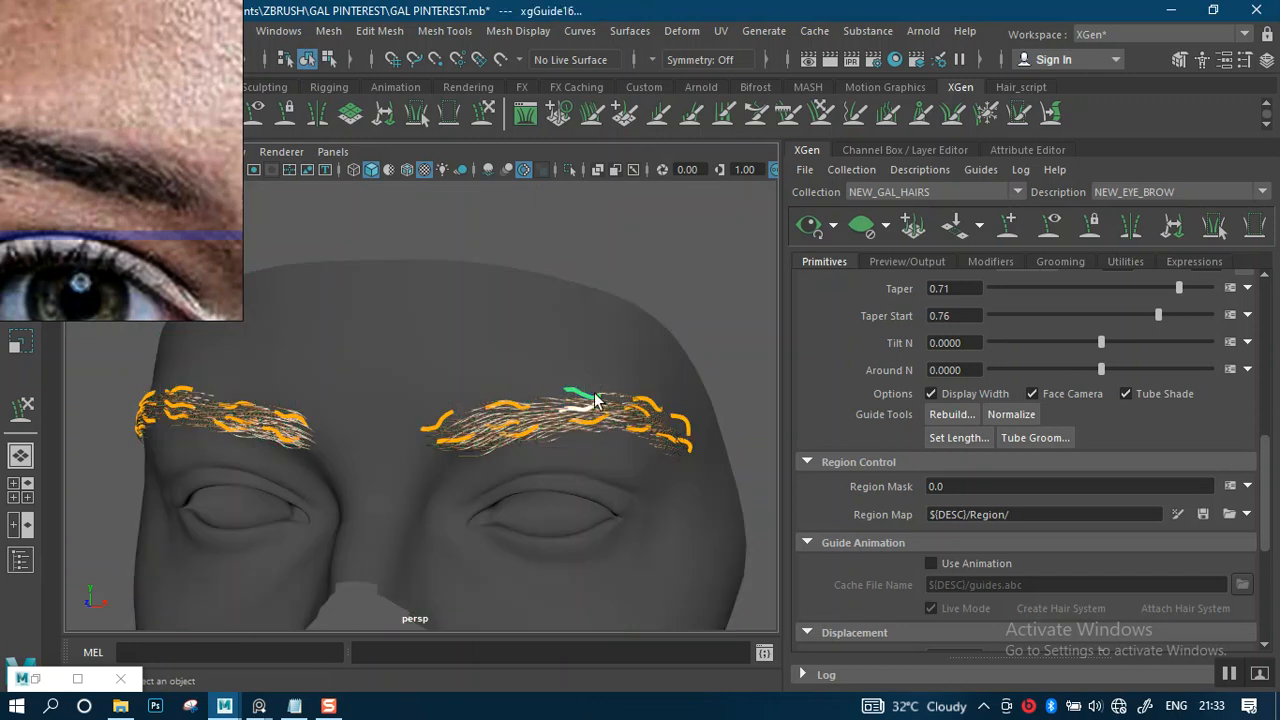
scroll(623, 531, "up", 4)
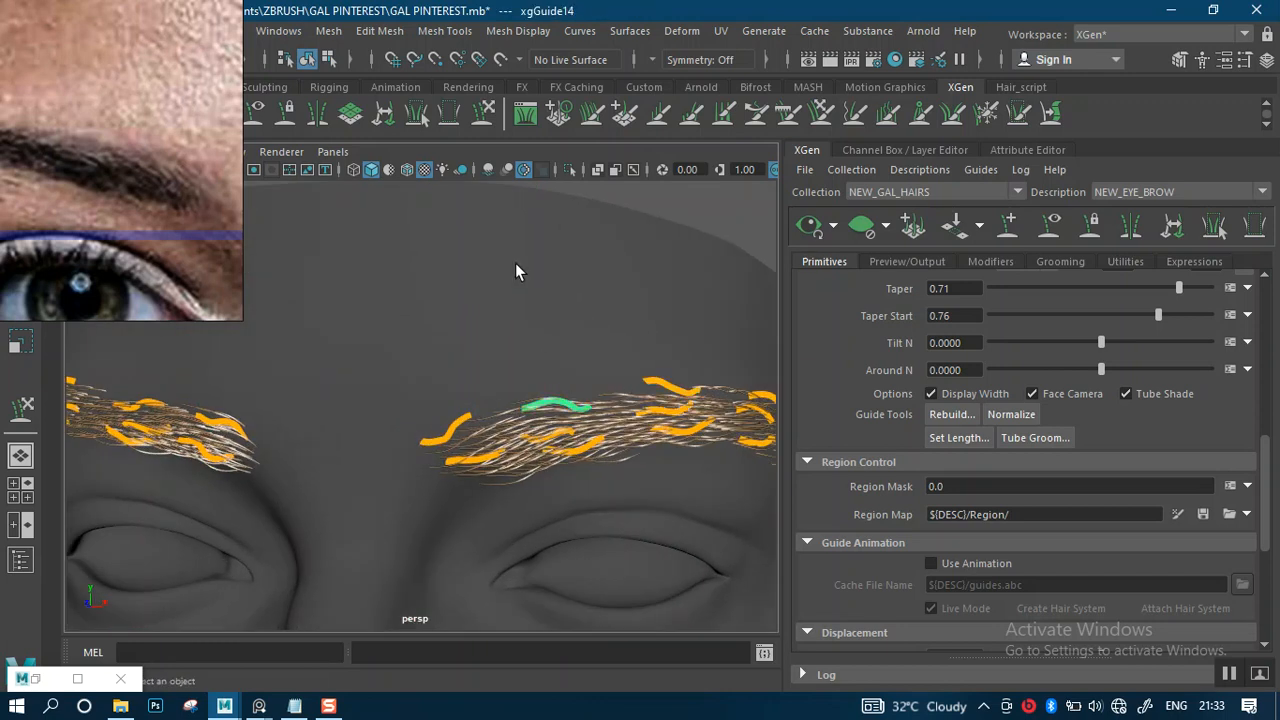
left_click(478, 128)
Step: Reduce the sculpt brush radius and examine the control points along the selected upper guide from tip to root
scroll(643, 506, "up", 4)
mouse_move(560, 402)
middle_mouse_down("alt")
mouse_move(494, 407)
mouse_move(355, 383)
middle_mouse_up("alt")
scroll(464, 425, "up", 5)
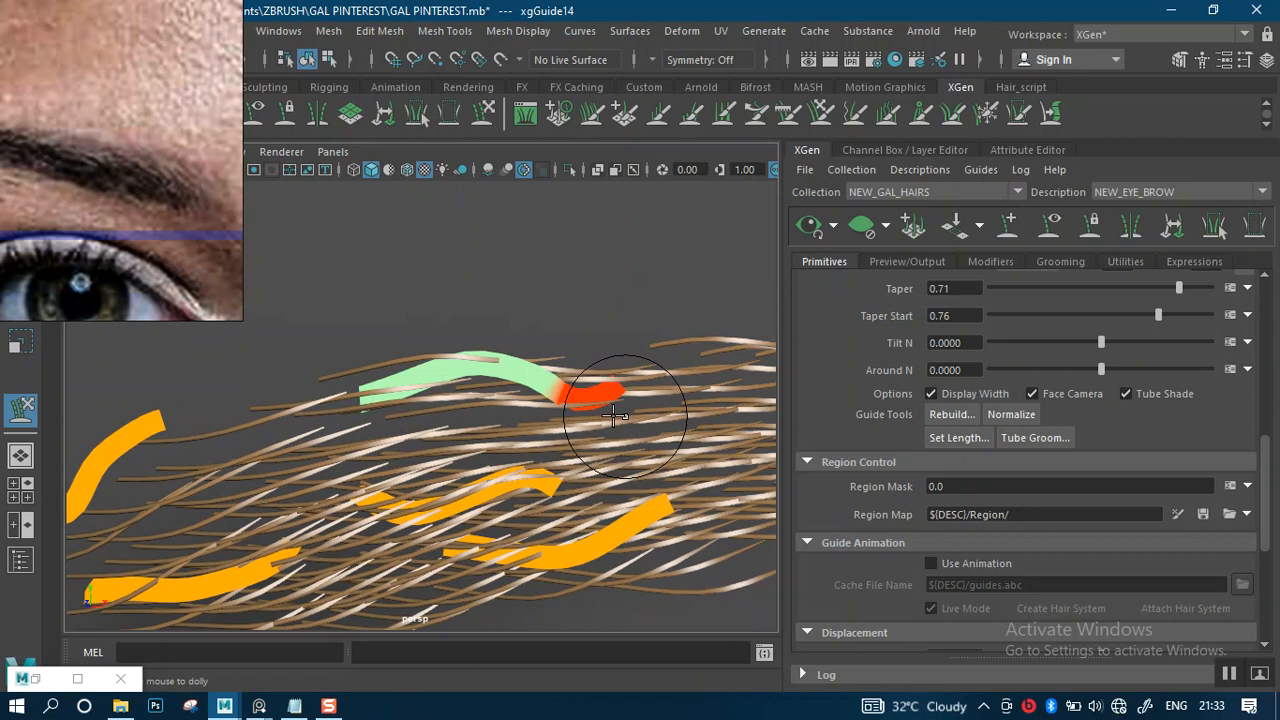
left_click_drag(591, 417, 480, 411)
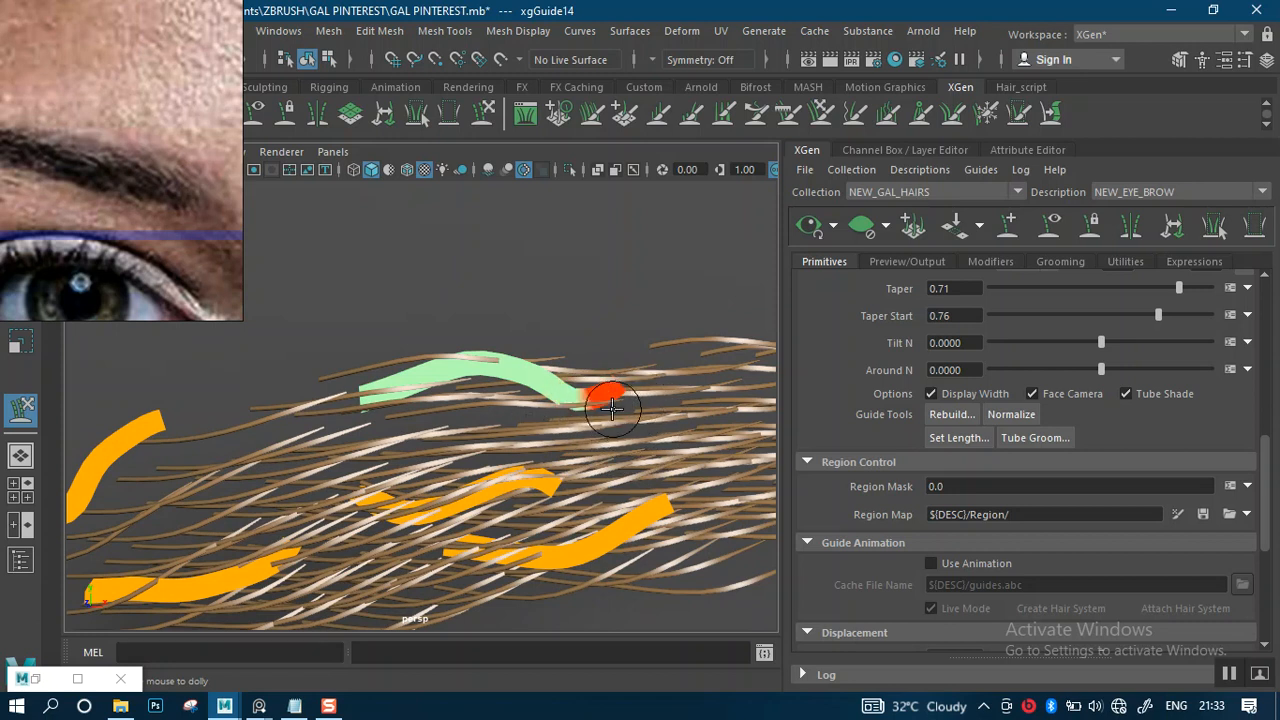
left_click_drag(546, 415, 538, 405)
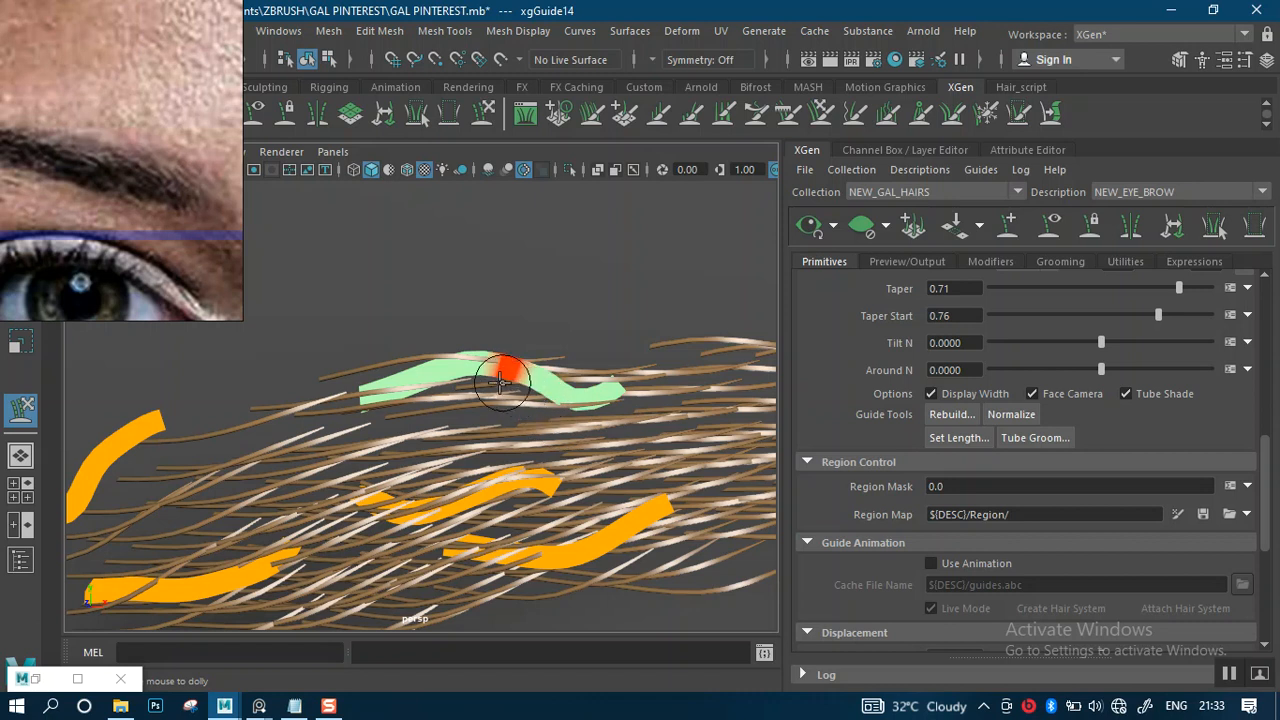
left_click_drag(462, 388, 450, 386)
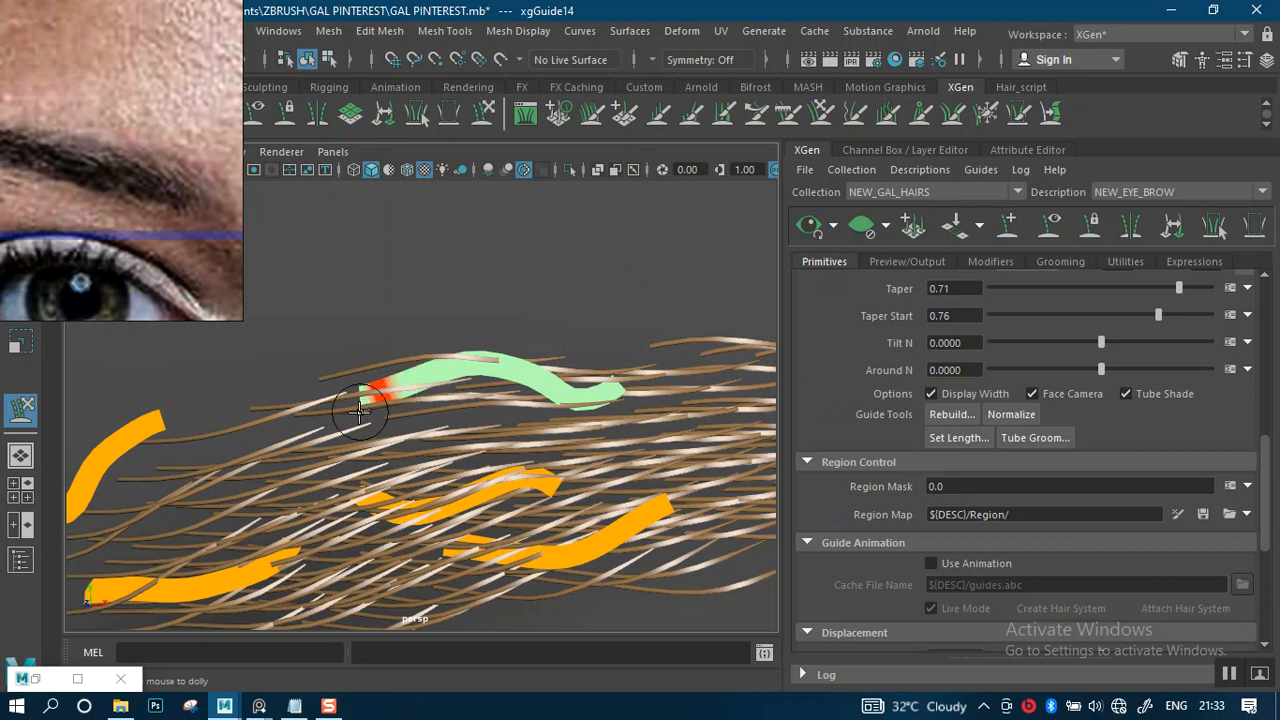
left_click_drag(357, 405, 351, 400)
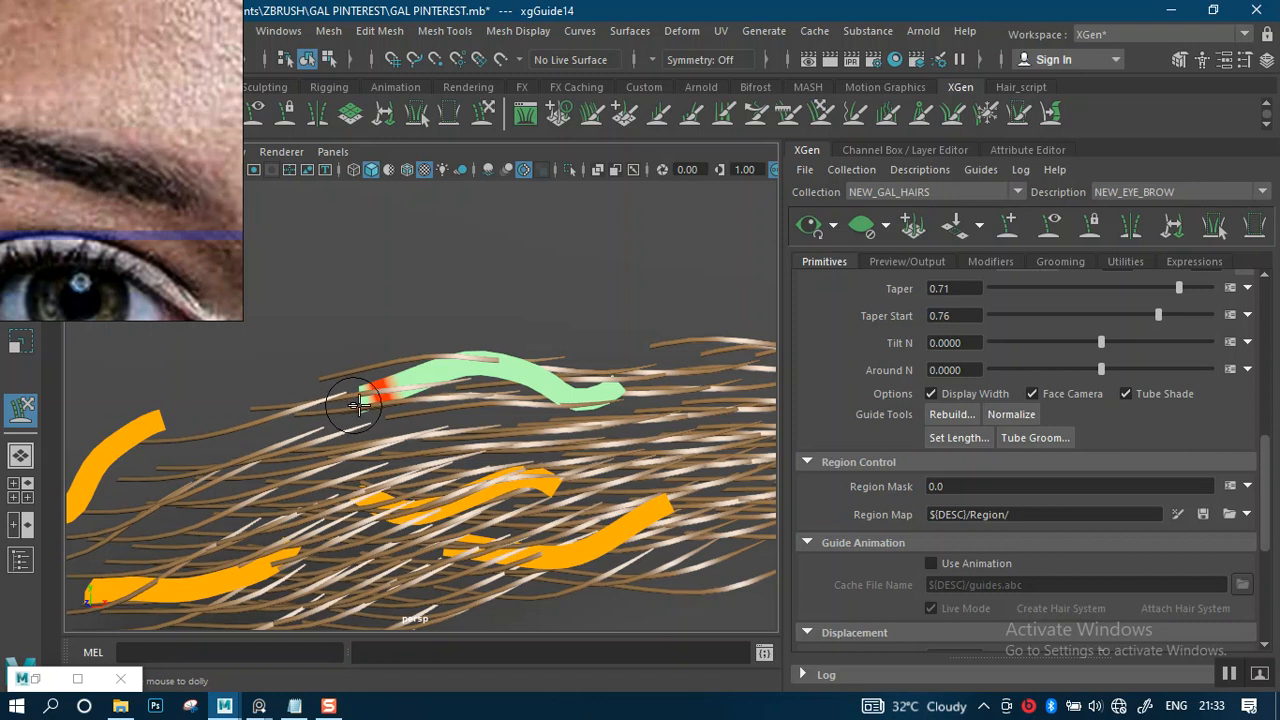
right_click_drag(539, 414, 493, 371, "alt")
mouse_move(493, 371)
left_mouse_down("alt")
mouse_move(486, 394)
mouse_move(487, 374)
left_mouse_up("alt")
right_click_drag(487, 374, 490, 306, "alt")
right_click_drag(545, 406, 555, 303, "alt")
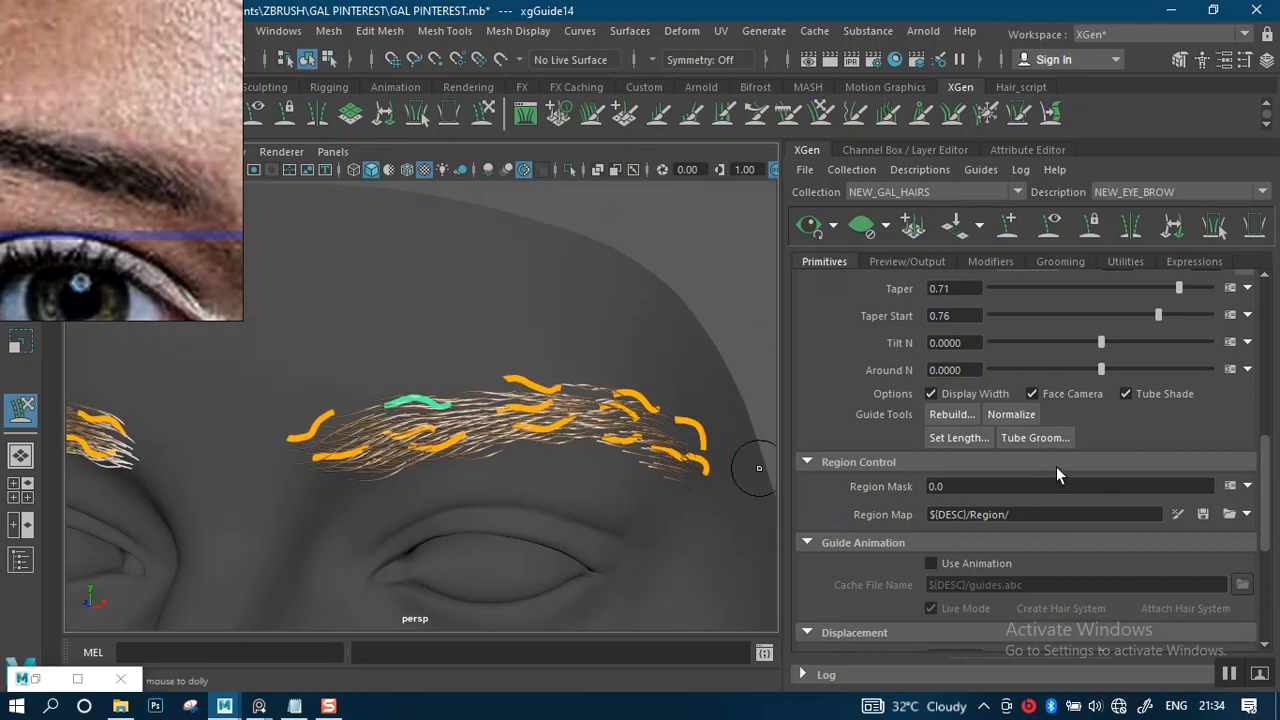
Step: Set the eyebrow description's modifier CV count to 20 and check the smoother hairs up close
left_click_drag(1265, 497, 1200, 395)
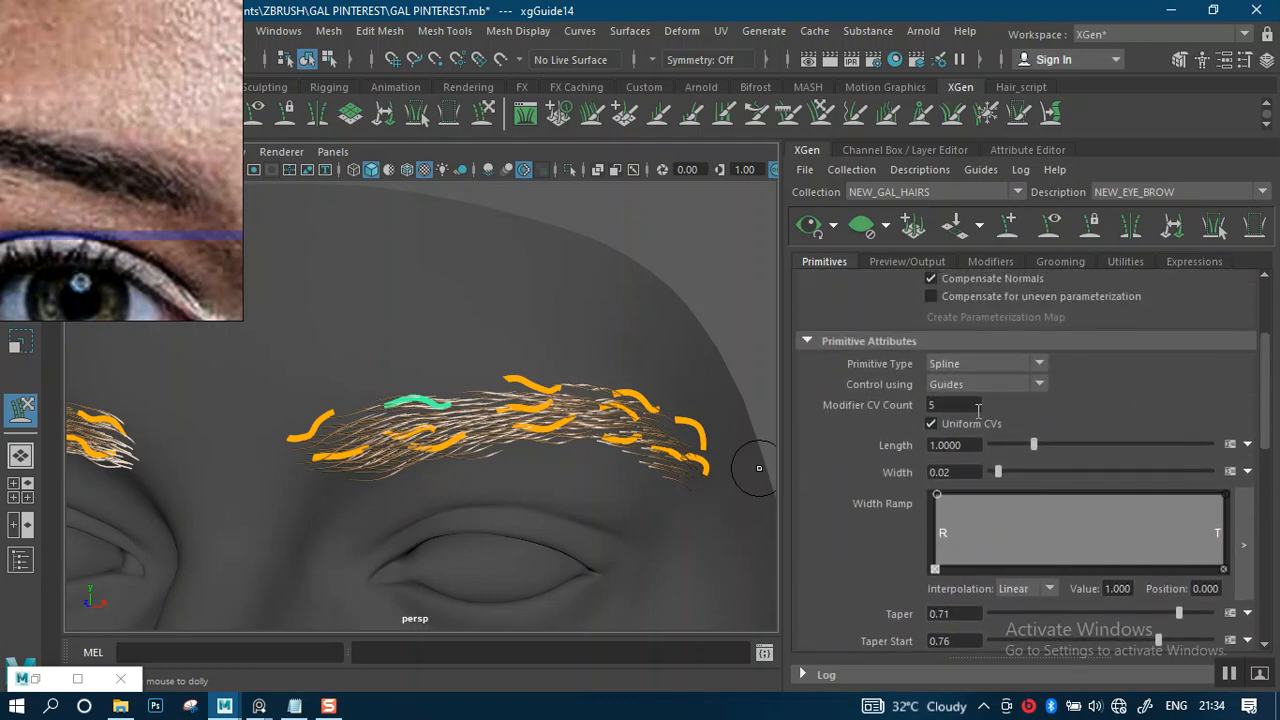
right_click_drag(588, 450, 620, 497, "alt")
type("12")
key("BackSpace")
key("BackSpace")
type("20")
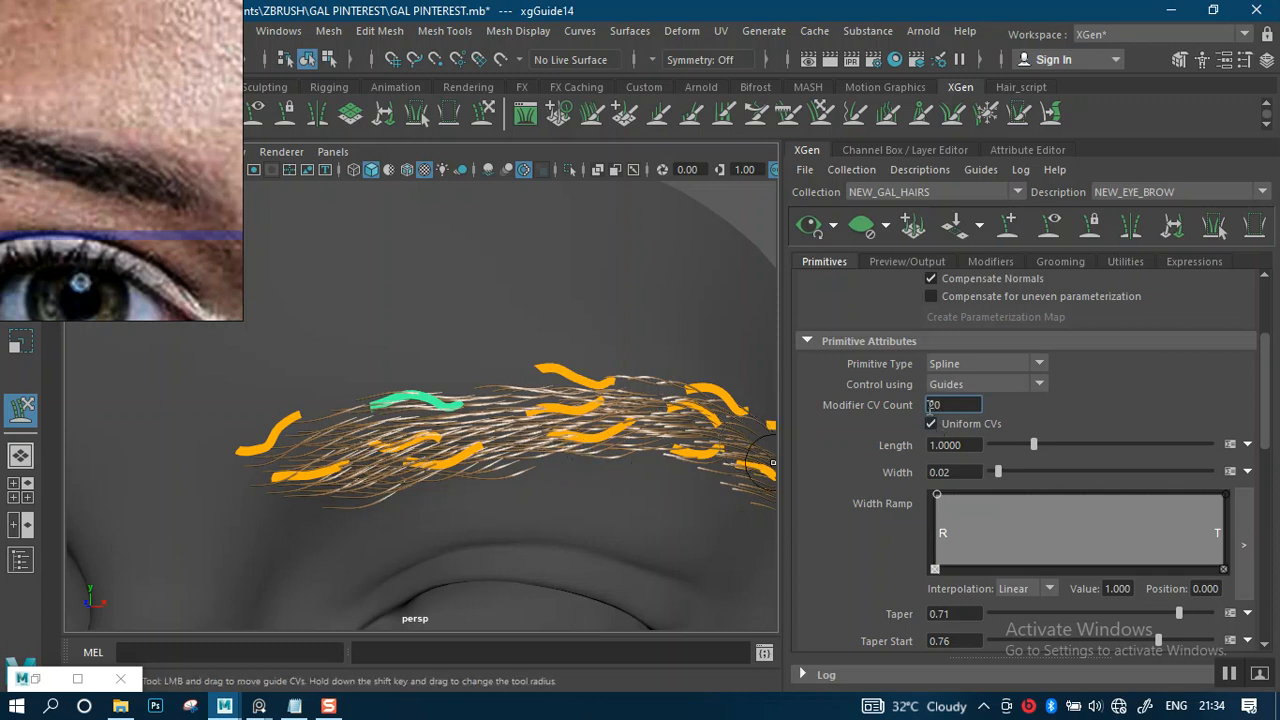
scroll(595, 490, "up", 2)
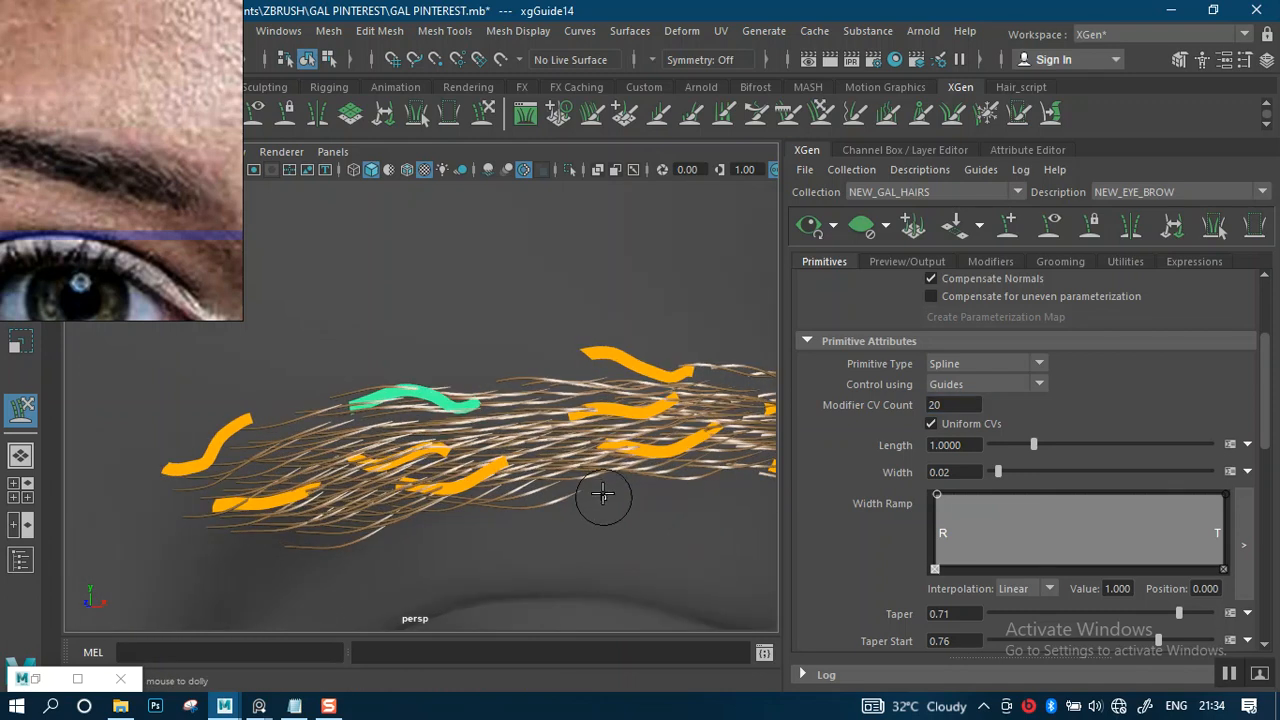
scroll(635, 474, "up", 1)
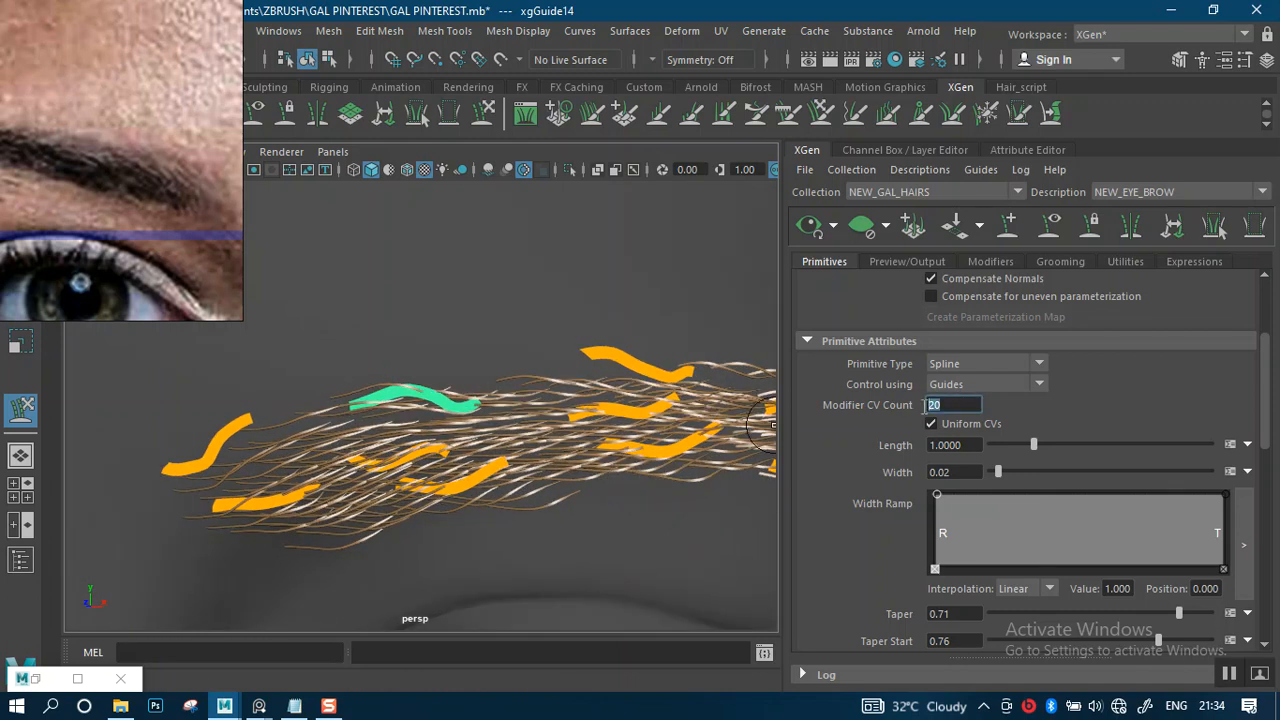
Step: Reapply a modifier CV count of 20, update the XGen preview and inspect the inner brow hairs up close
type("20")
left_click(810, 226)
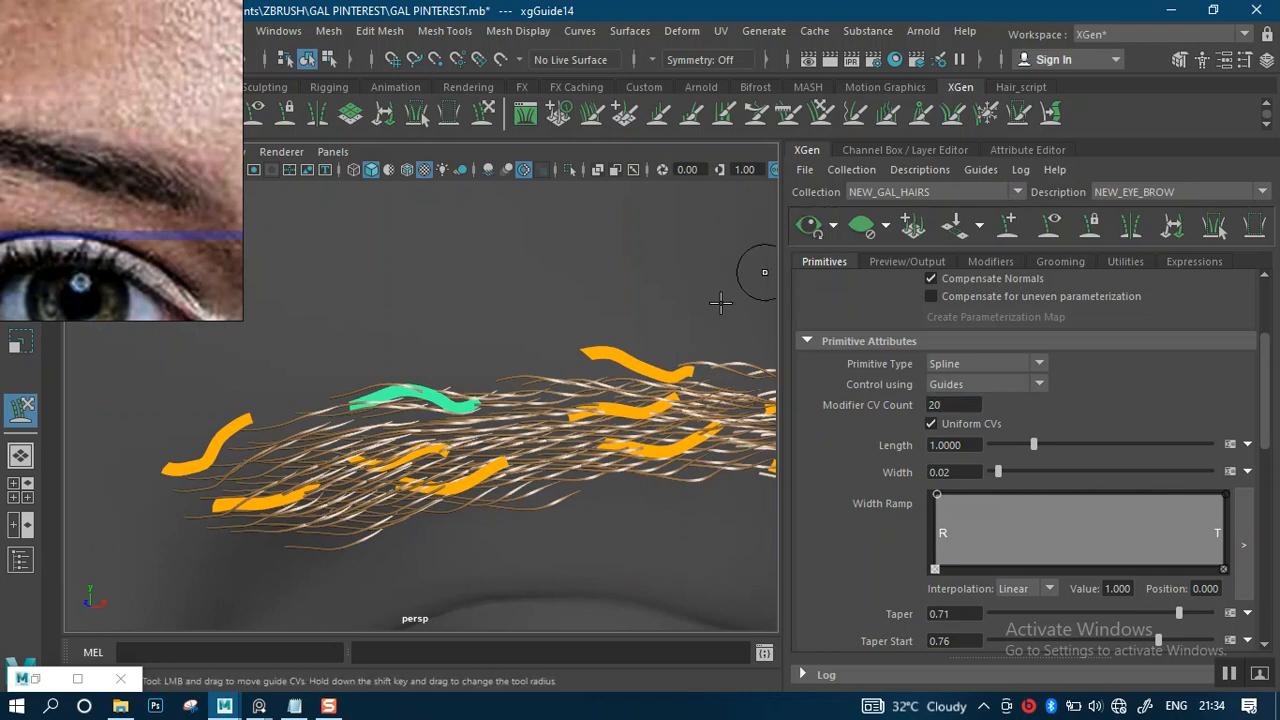
left_click_drag(624, 464, 510, 420, "alt")
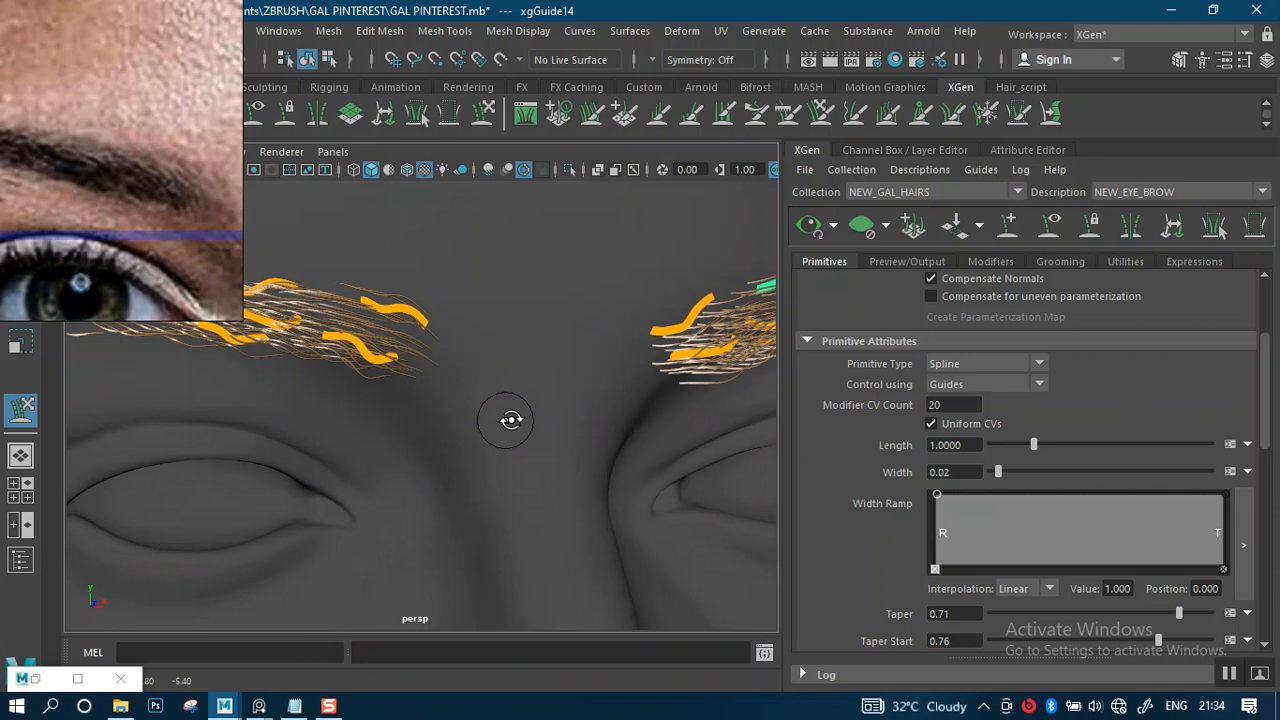
middle_click_drag(510, 420, 657, 486, "alt")
right_click_drag(657, 486, 620, 491, "alt")
middle_click_drag(620, 491, 571, 478, "alt")
right_click_drag(571, 478, 738, 420, "alt")
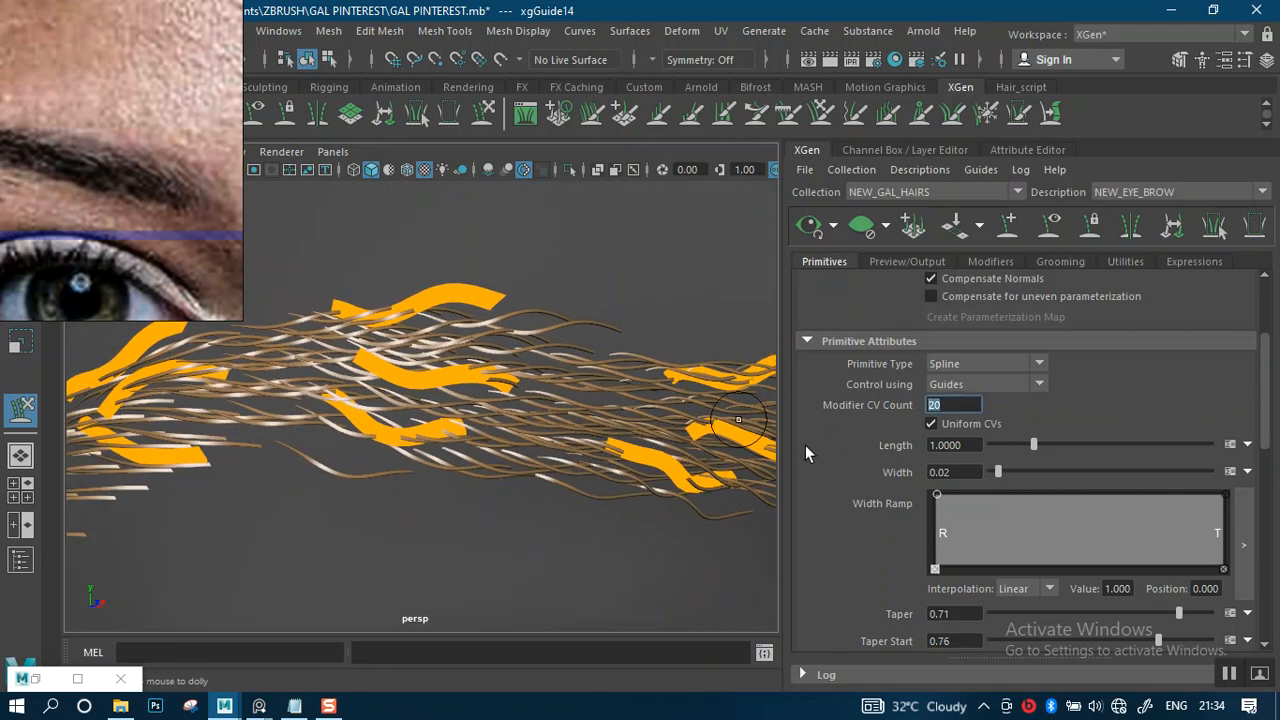
Step: Set the eyebrow description's modifier CV count to 25 and inspect the curvature of the hairs on both brows
type("5")
key("Return")
left_click_drag(466, 453, 581, 435, "alt")
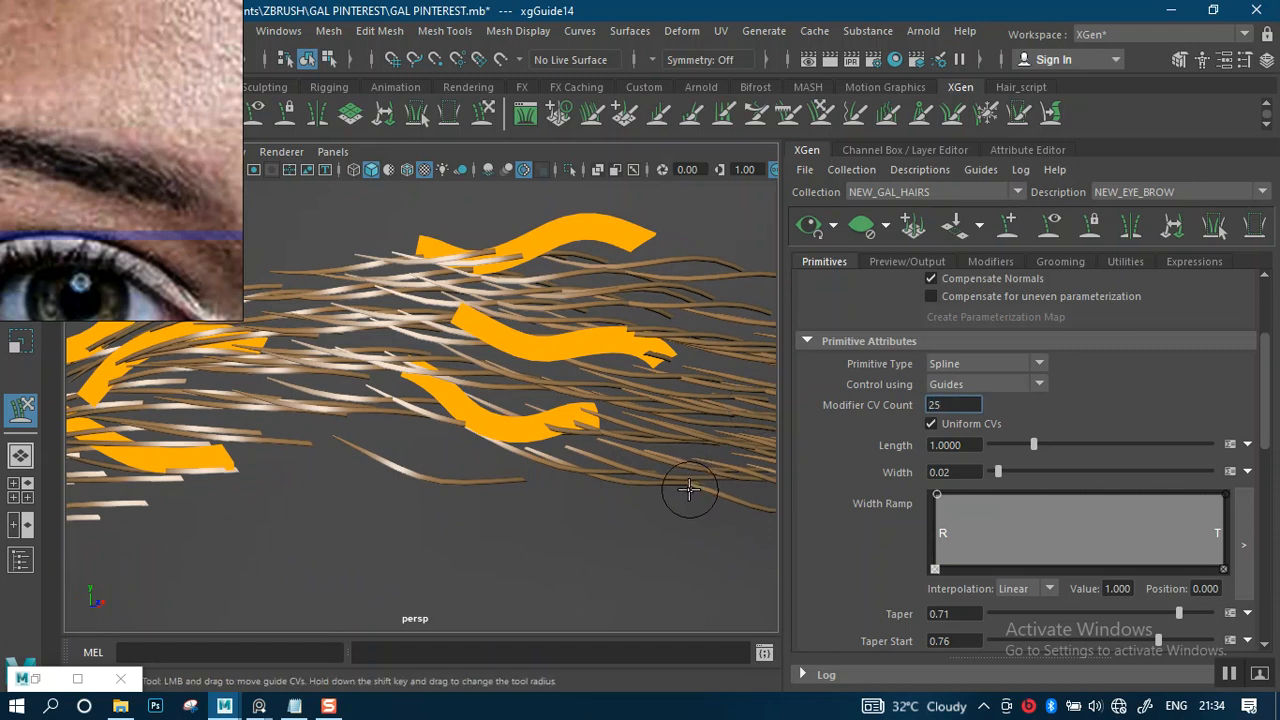
key("Return")
left_click_drag(492, 424, 428, 374, "alt")
right_click_drag(371, 409, 520, 320, "alt")
scroll(521, 322, "down", 4)
left_click_drag(571, 374, 534, 423, "alt")
scroll(549, 420, "down", 3)
Step: Toggle guide visibility to compare both brows with and without guides, leaving the guides hidden
left_click(1042, 235)
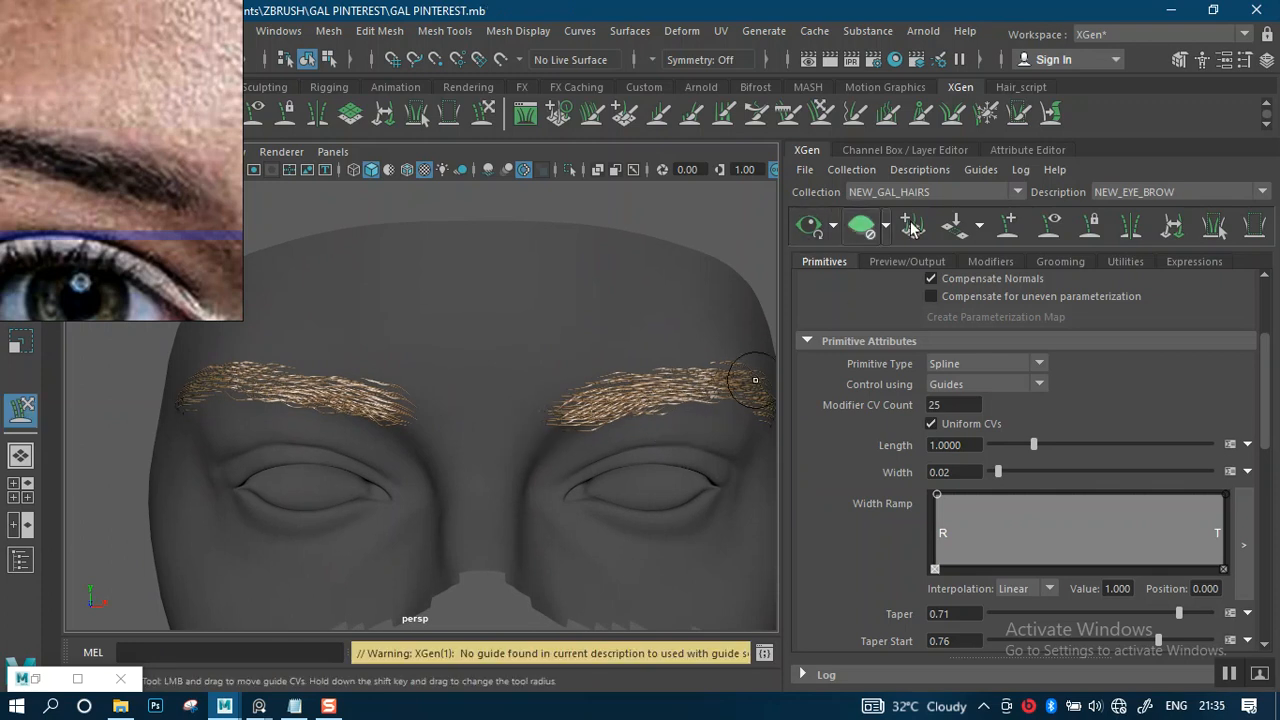
left_click(1045, 229)
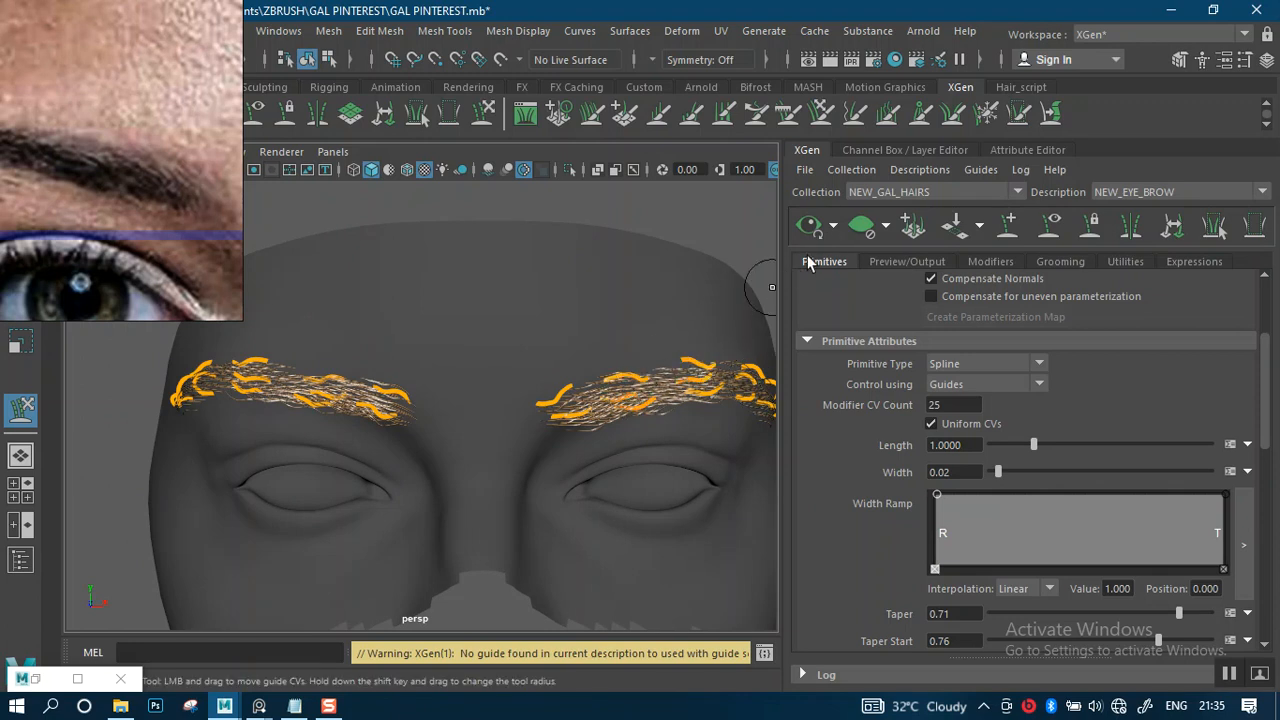
left_click(1050, 230)
scroll(620, 395, "up", 1)
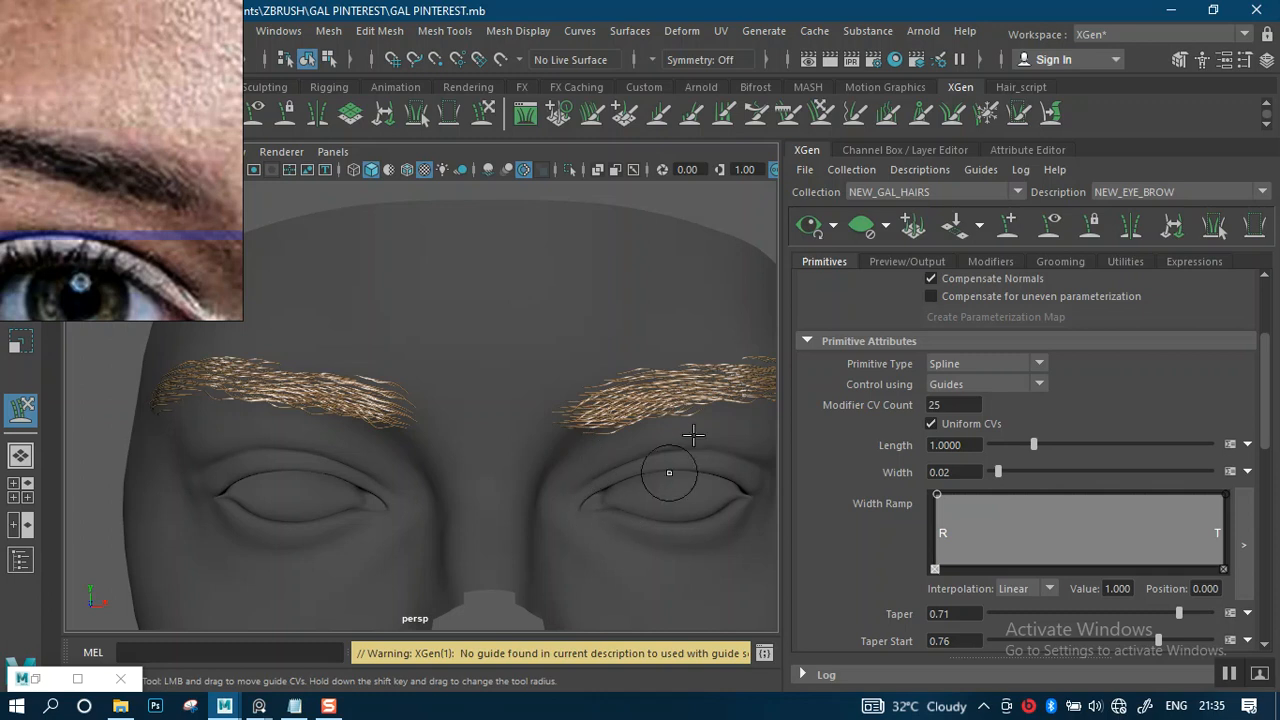
scroll(723, 377, "up", 1)
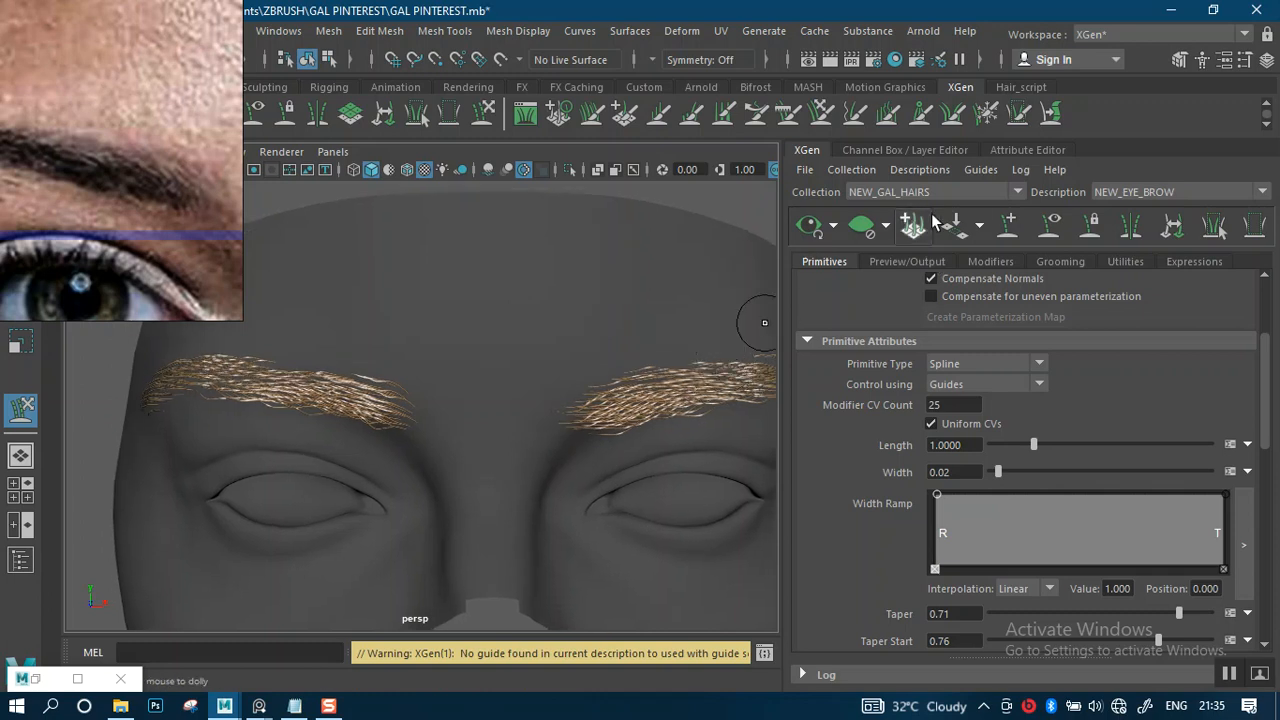
left_click(1040, 224)
scroll(600, 375, "up", 3)
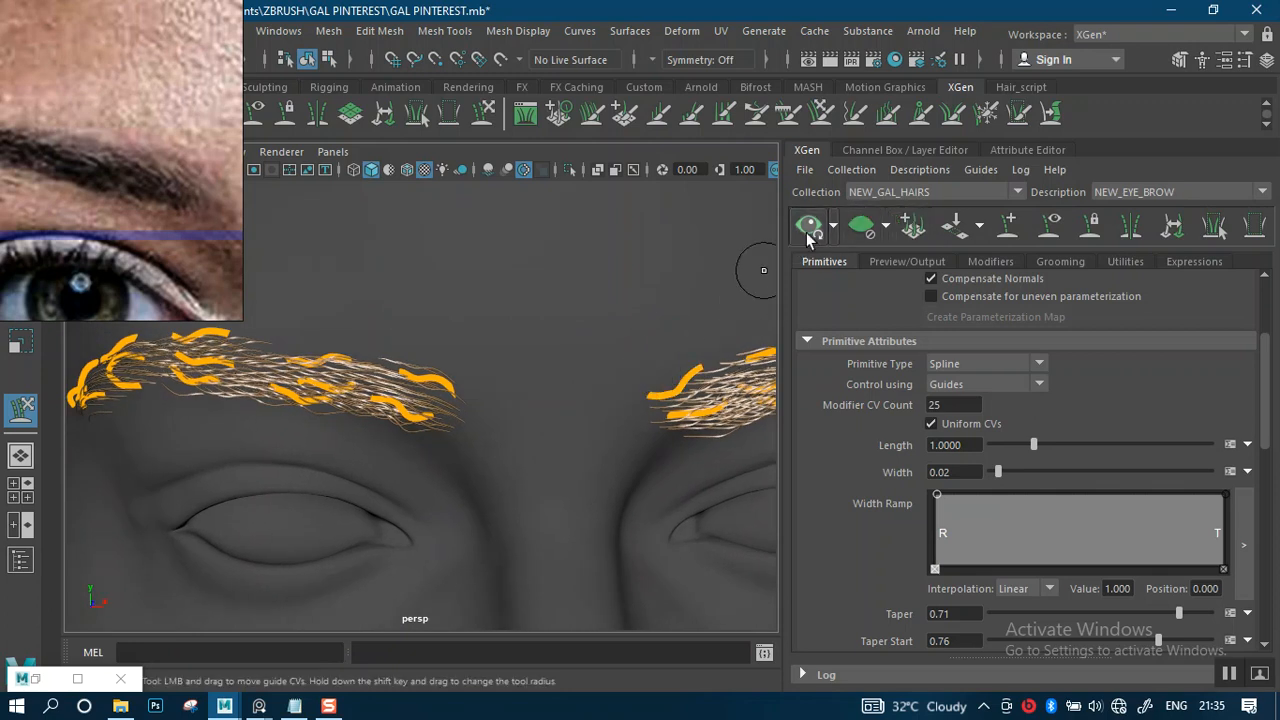
scroll(671, 418, "down", 3)
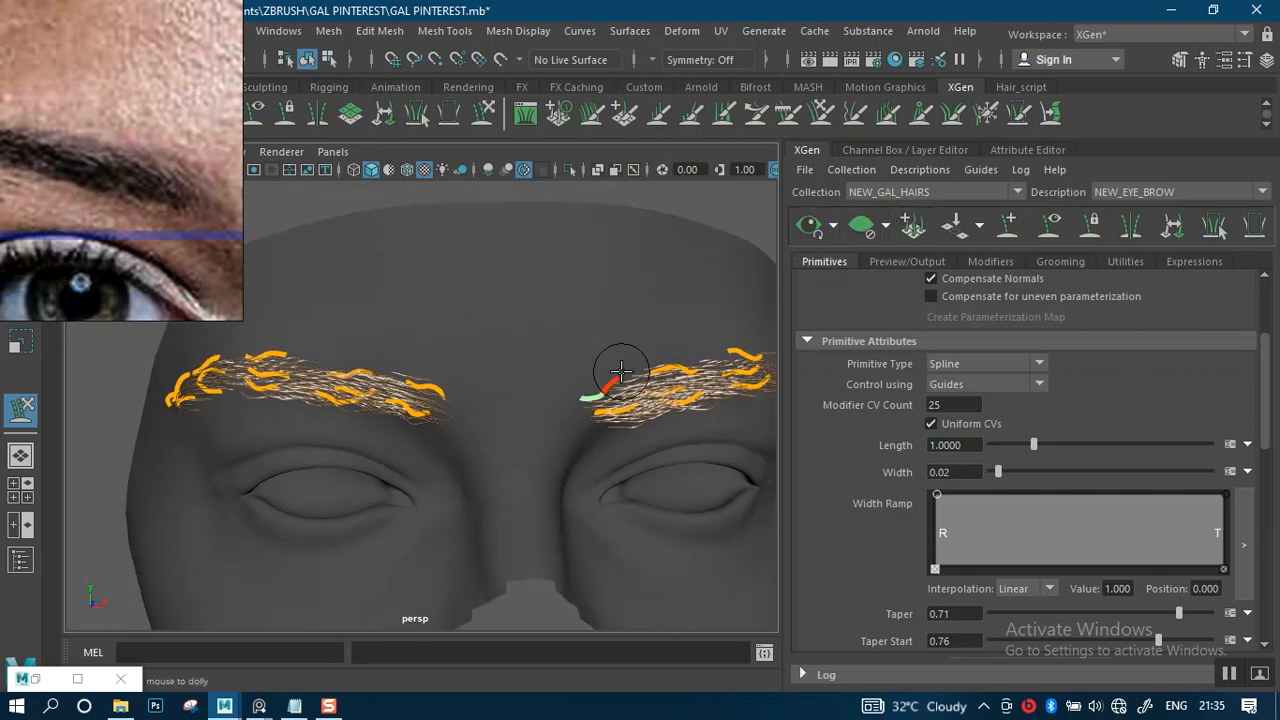
left_click(1050, 224)
Step: Examine the shape, density and smoothness of both eyebrows from several angles, up close and with the whole upper face in view
left_click_drag(686, 357, 618, 378, "alt")
scroll(640, 377, "up", 4)
scroll(618, 346, "down", 2)
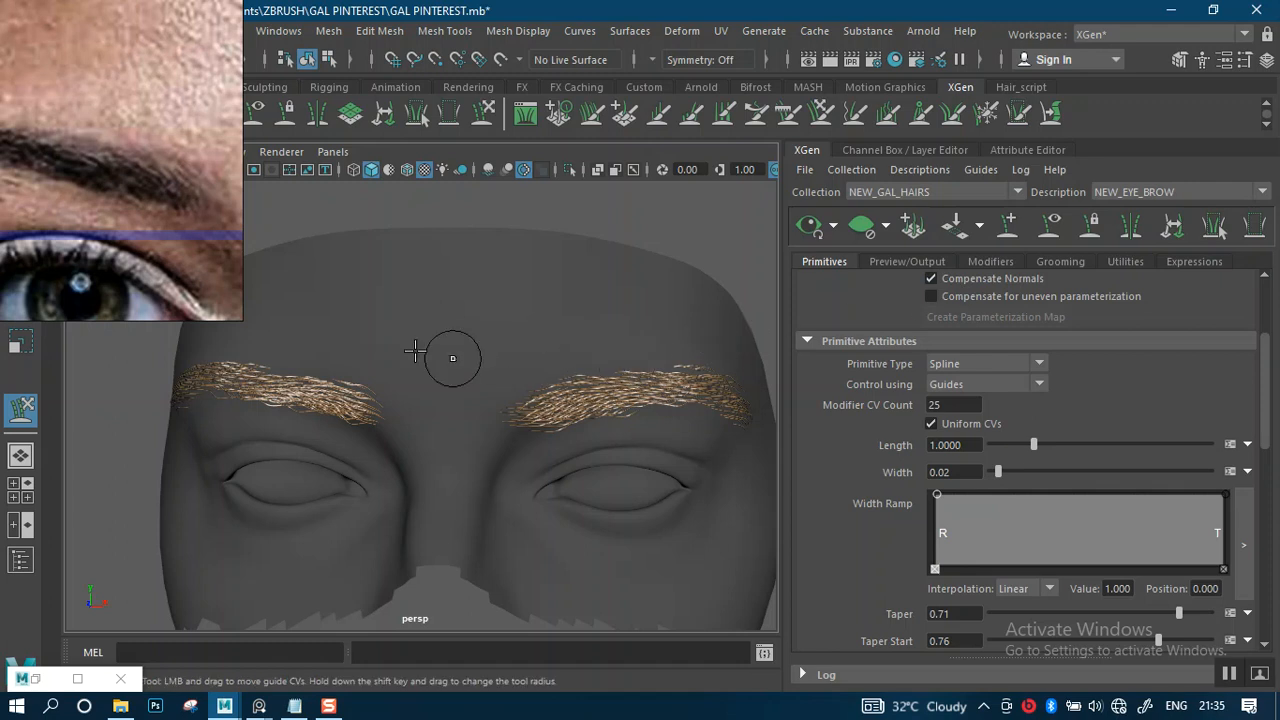
right_click_drag(427, 358, 466, 426, "alt")
left_click_drag(345, 365, 454, 352, "alt")
middle_click_drag(375, 358, 443, 362, "alt")
mouse_move(400, 345)
left_mouse_down("alt")
mouse_move(409, 351)
mouse_move(390, 349)
left_mouse_up("alt")
mouse_move(489, 340)
right_mouse_down("alt")
mouse_move(537, 428)
mouse_move(471, 328)
right_mouse_up("alt")
left_click_drag(516, 352, 474, 361, "alt")
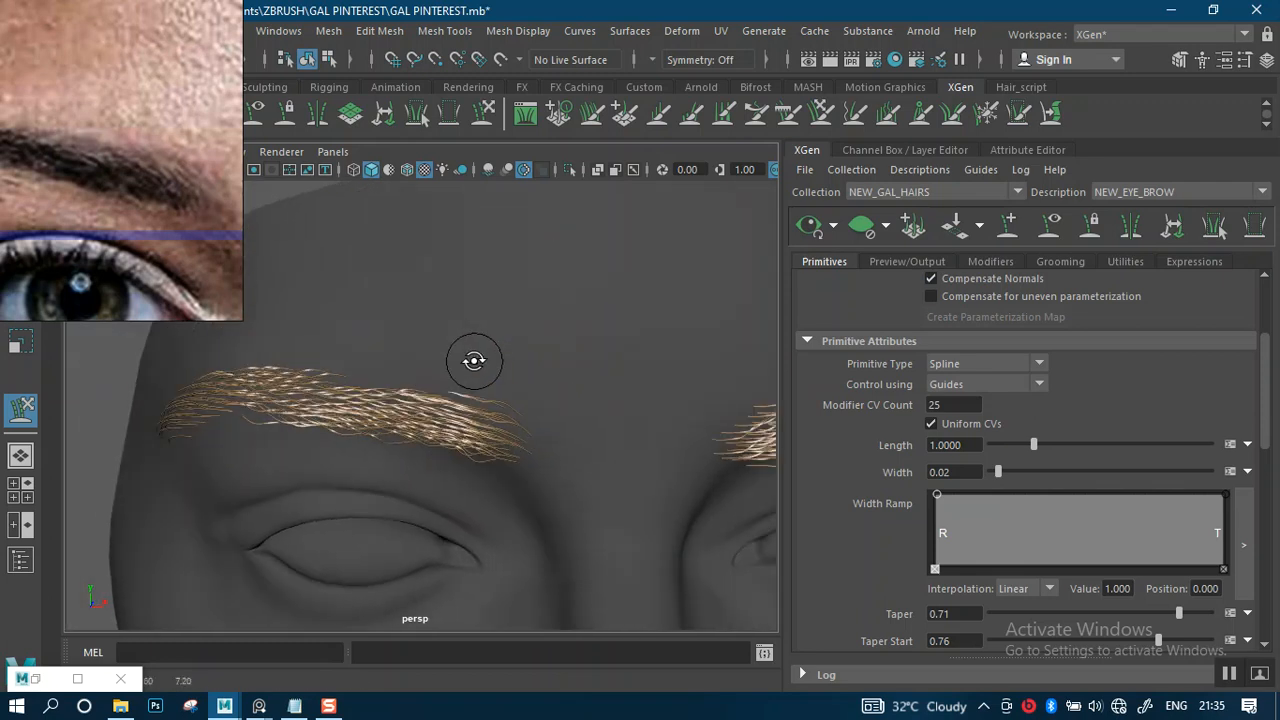
right_click_drag(478, 432, 433, 272, "alt")
middle_click_drag(468, 366, 420, 309, "alt")
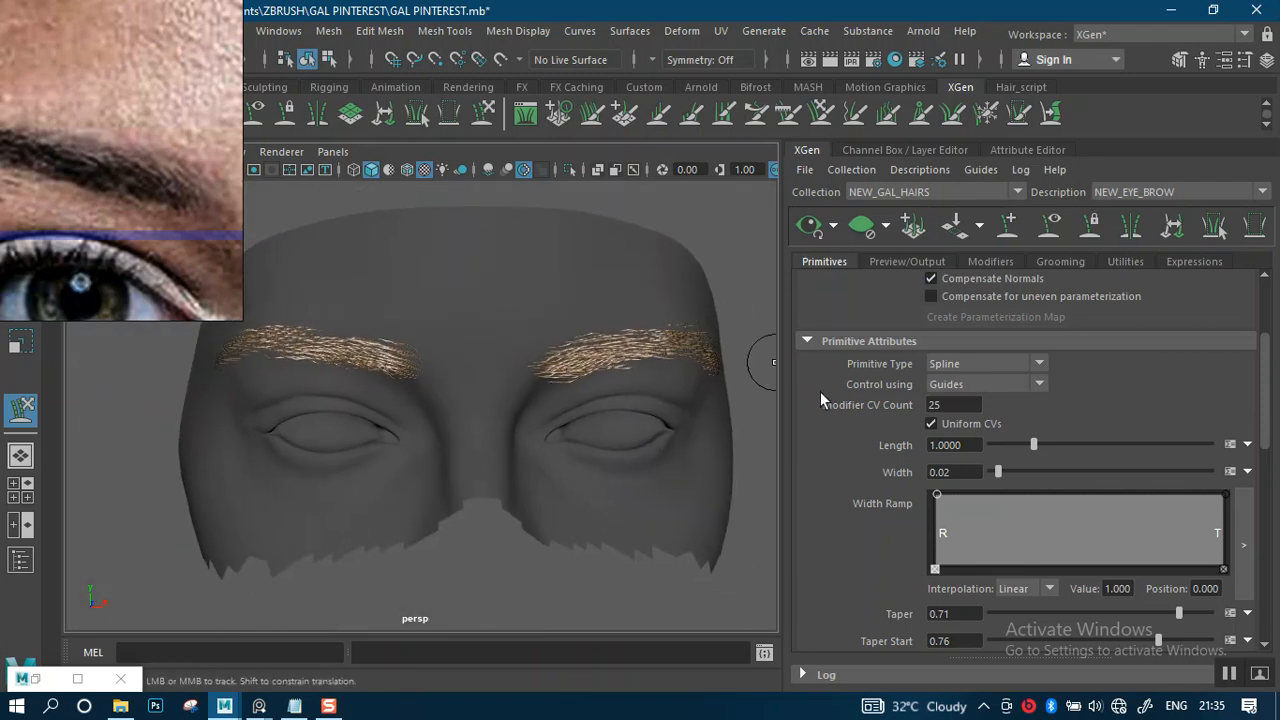